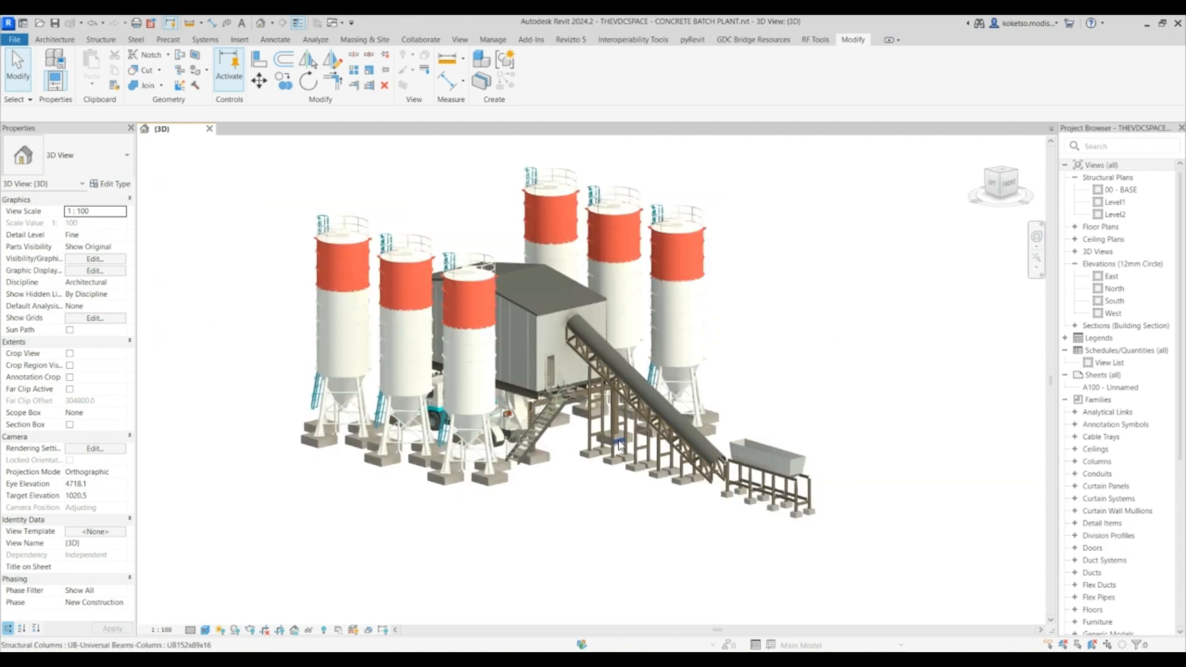
scroll(620, 444, "down", 1)
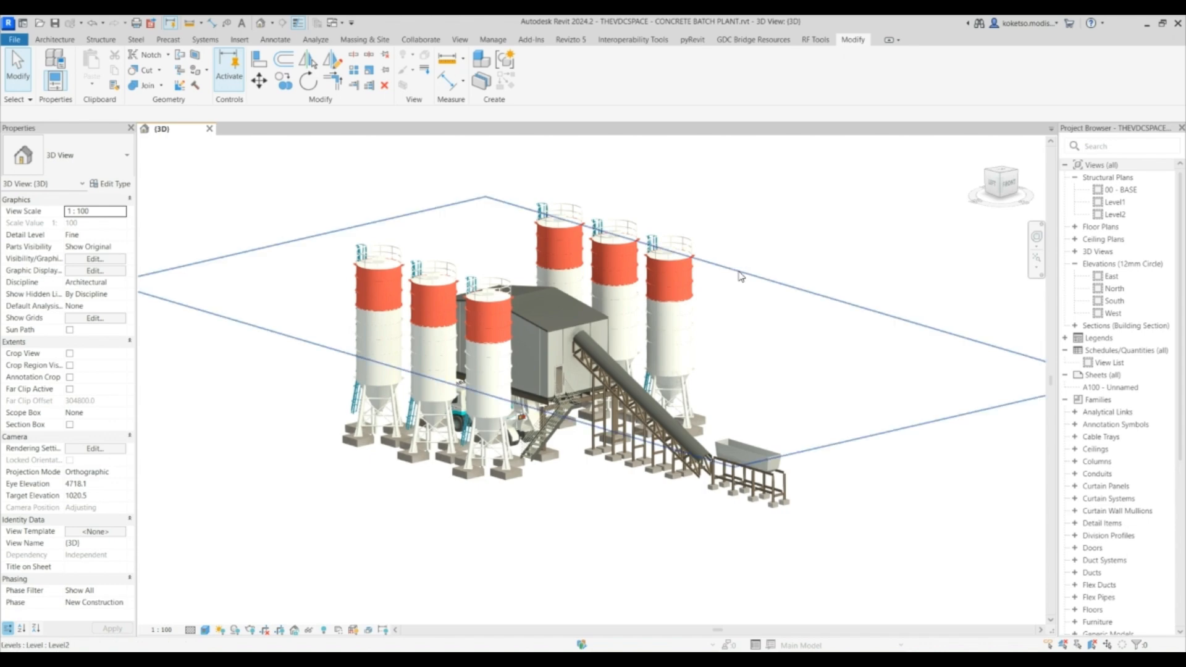
scroll(737, 289, "up", 2)
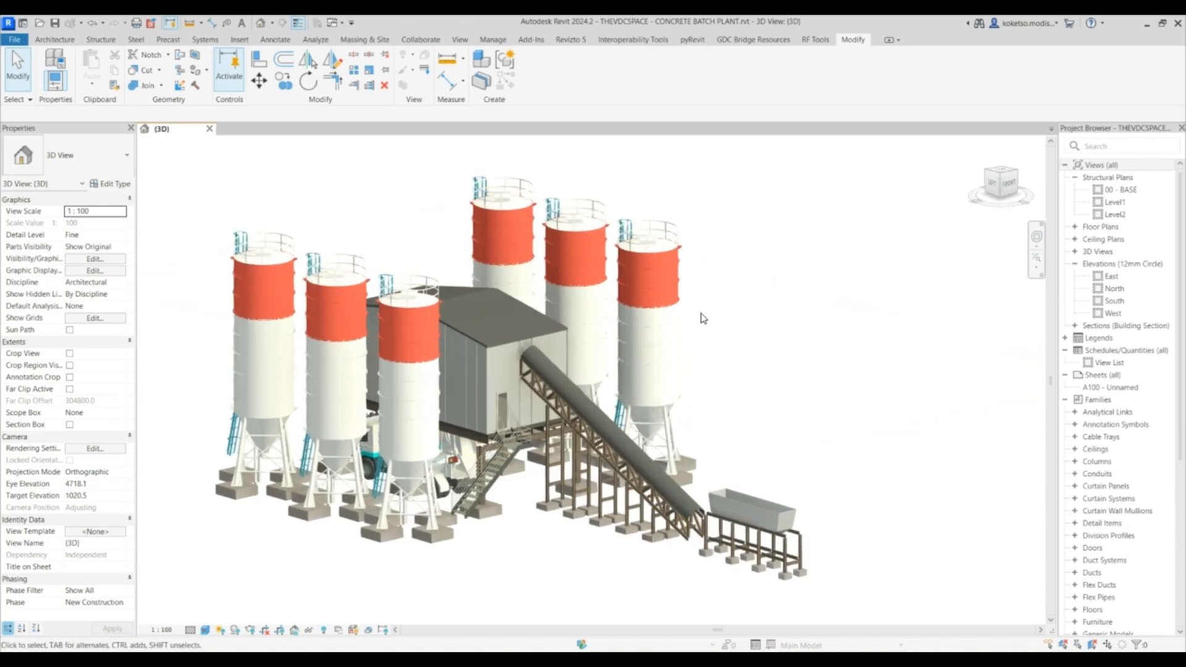
scroll(709, 318, "down", 2)
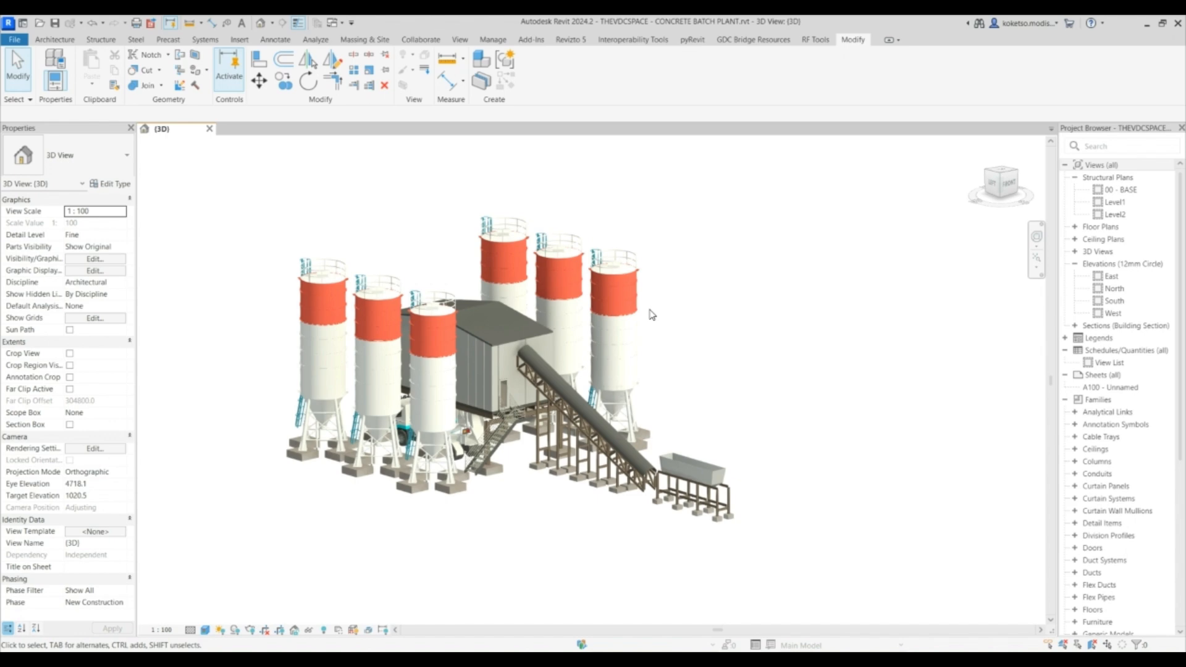
middle_click_drag(652, 313, 657, 325)
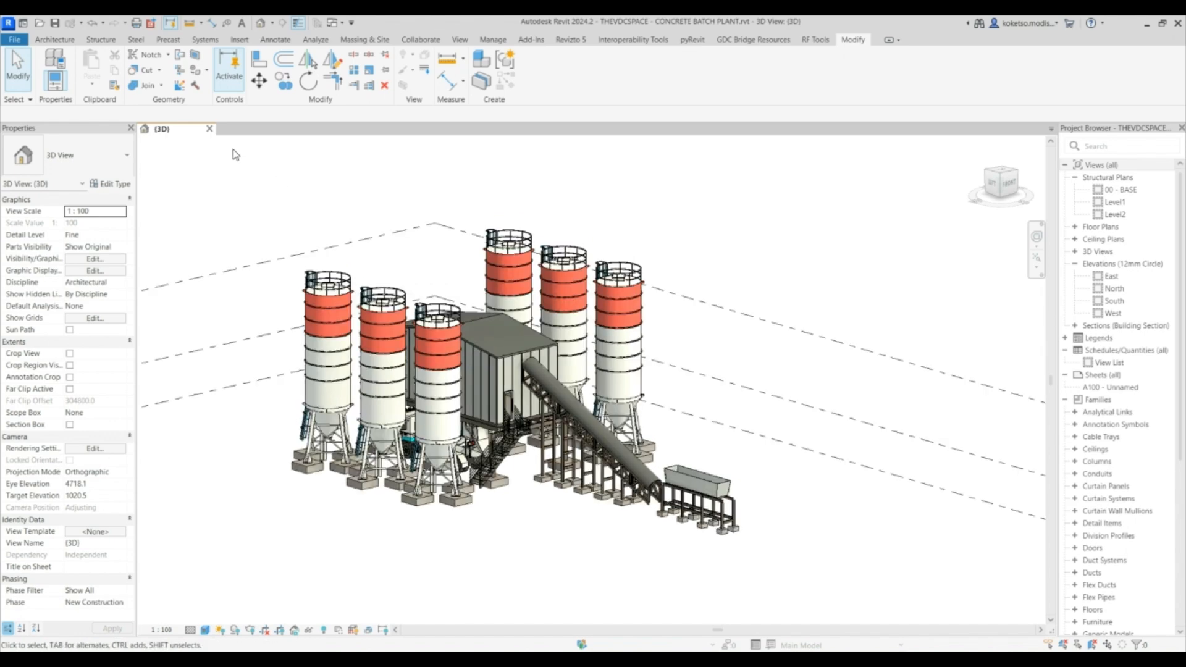
- Close the batch plant 3D view and start a new project from the Construction Template
left_click(209, 129)
left_click(619, 348)
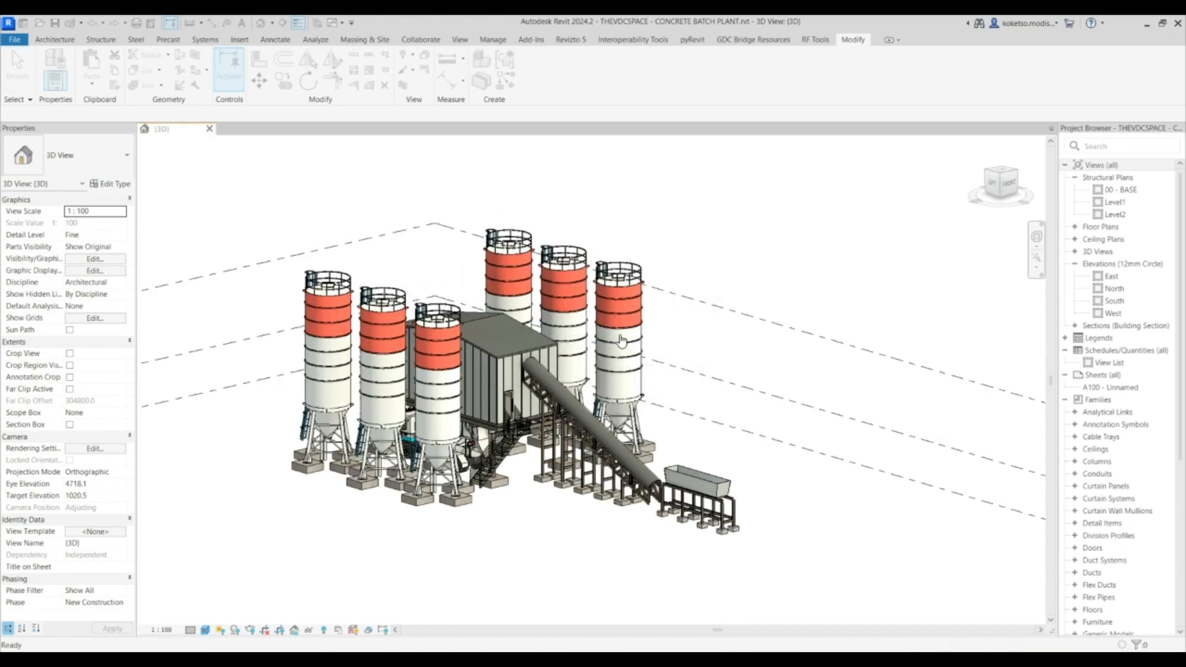
left_click(124, 195)
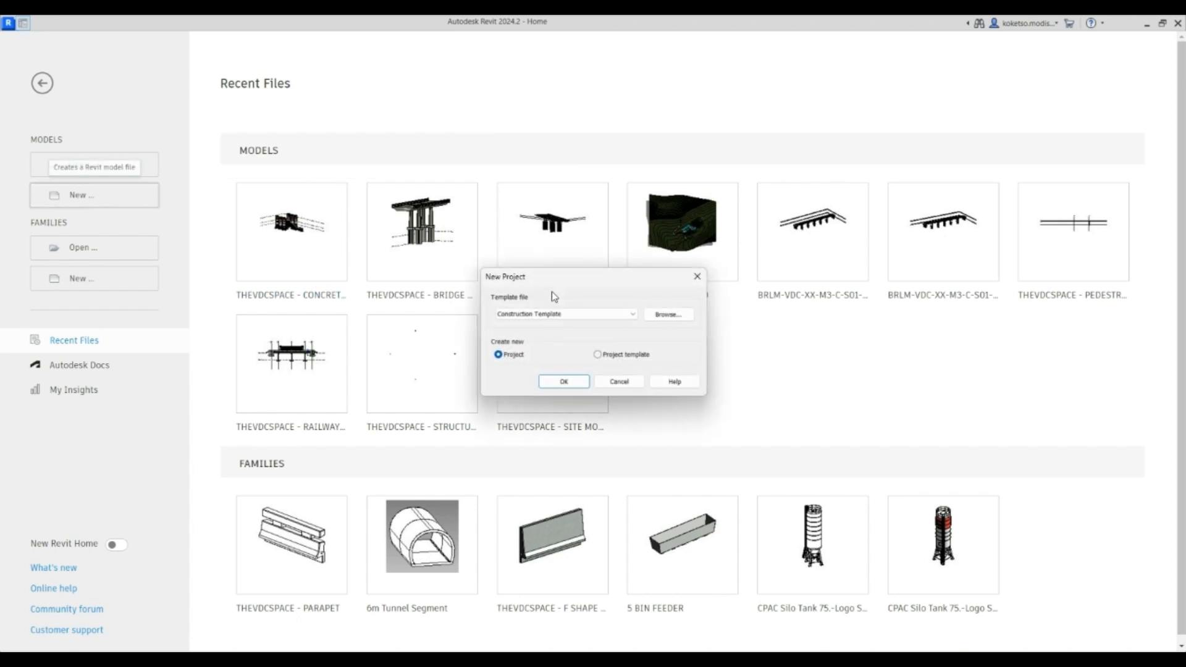
left_click(560, 382)
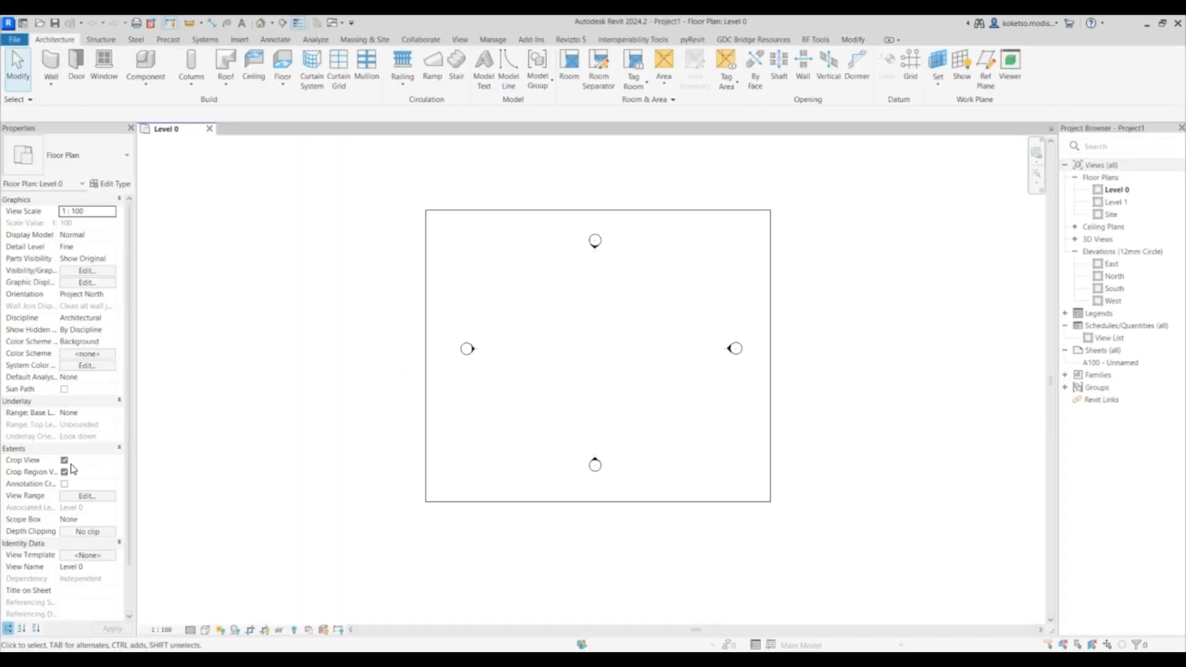
- Move the east elevation marker 34000 mm to the right in the Level 0 floor plan
left_click(64, 460)
left_click(64, 472)
scroll(568, 327, "down", 2)
left_click_drag(709, 319, 644, 362)
key("m")
key("v")
left_click(590, 330)
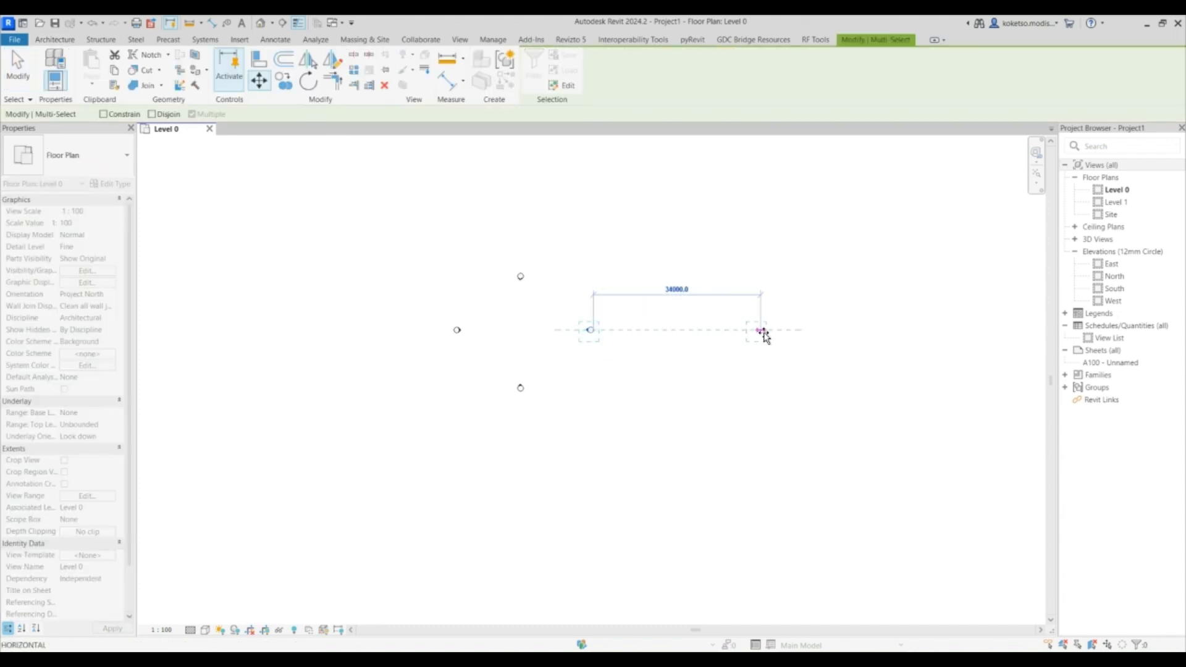
left_click(768, 332)
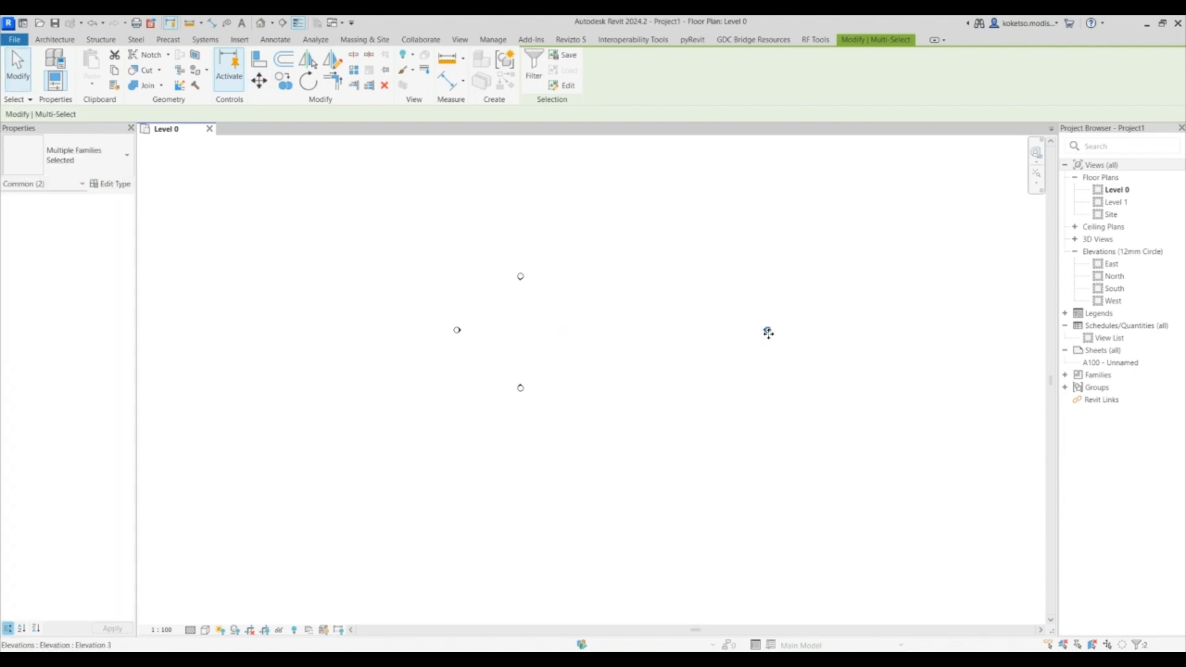
- Move the north elevation marker 33000 mm upward to enlarge the working area
left_click_drag(557, 270, 485, 292)
left_click(283, 81)
left_click(267, 82)
left_click(530, 277)
scroll(535, 248, "down", 2)
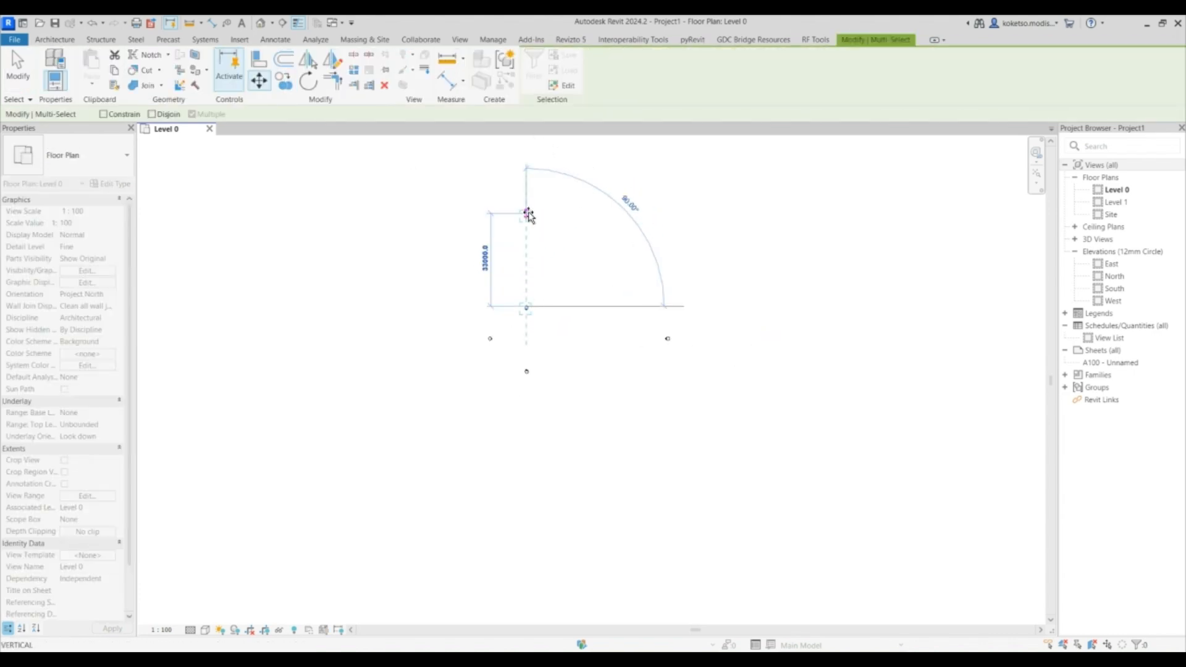
left_click(529, 212)
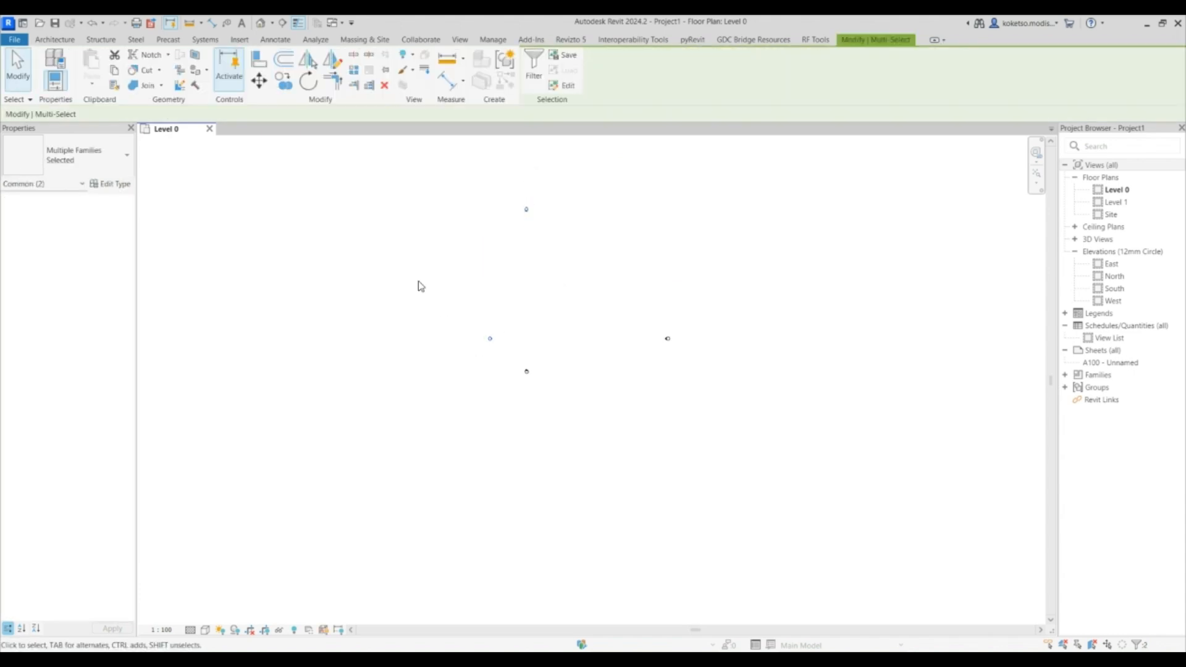
- Move the west elevation marker further to the left
left_click(258, 80)
left_click(490, 338)
left_click(390, 338)
- Move the south elevation marker 17000 mm downward and clear the selection
left_click_drag(561, 344, 464, 422)
left_click(259, 81)
left_click(526, 371)
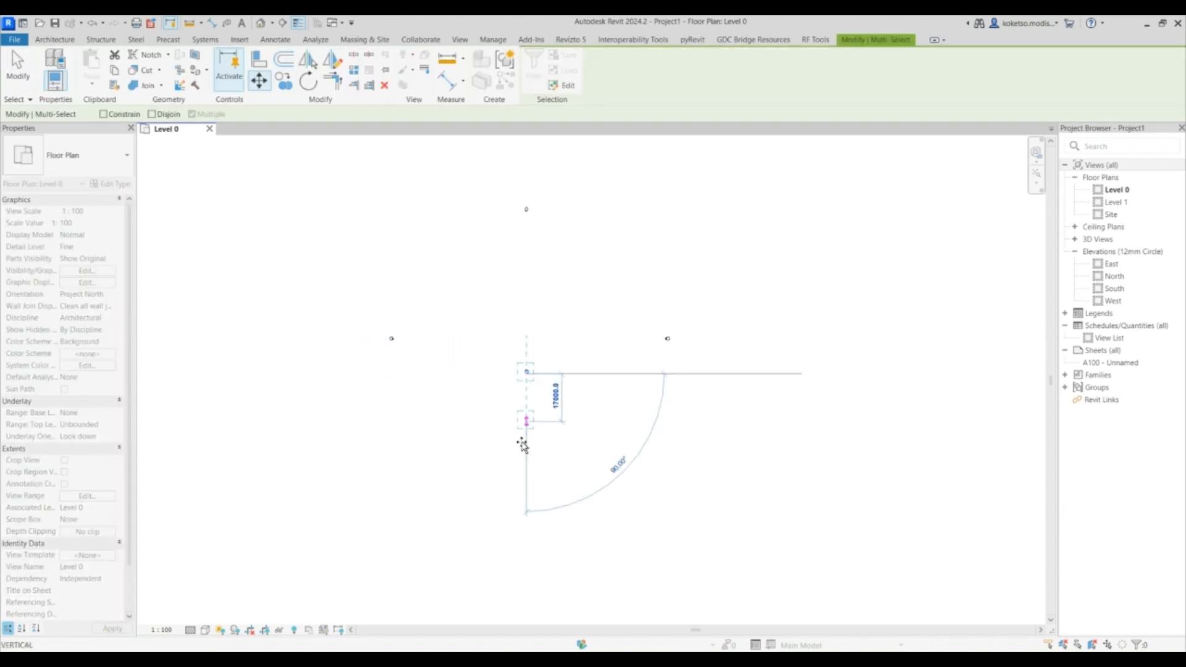
left_click(525, 472)
left_click(690, 283)
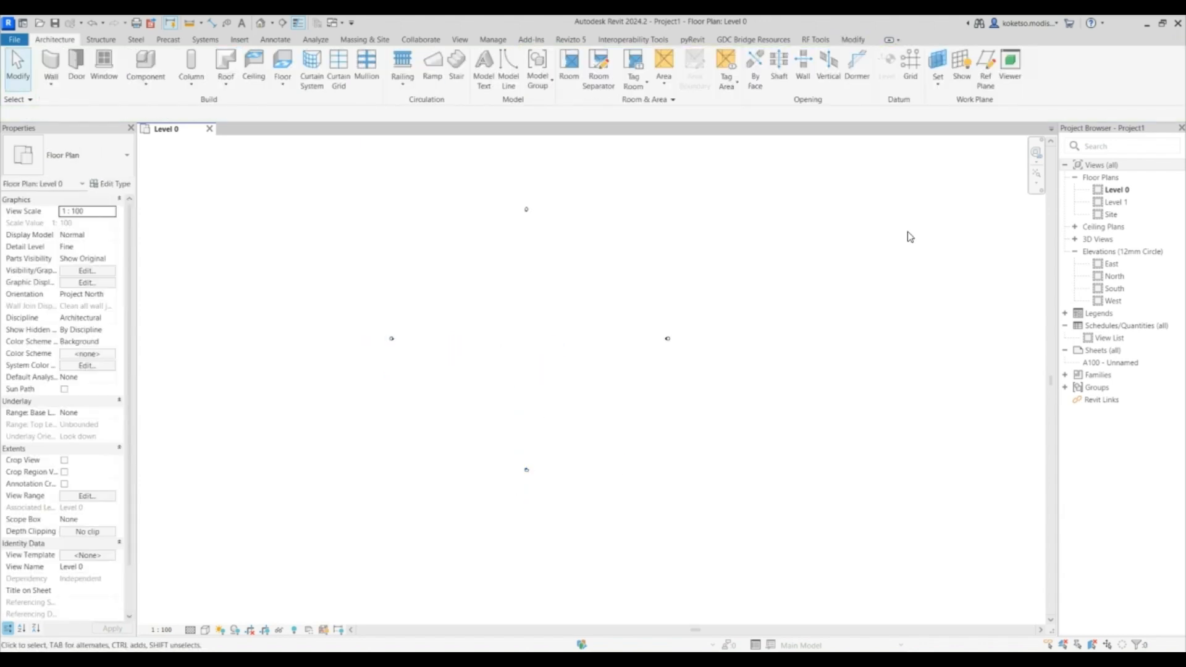
- Draw a vertical grid line between the north and south elevation markers with the Grid tool
left_click(1037, 175)
scroll(454, 315, "down", 1)
middle_click_drag(467, 317, 453, 260)
scroll(447, 252, "down", 1)
middle_click_drag(636, 238, 585, 267)
left_click(911, 65)
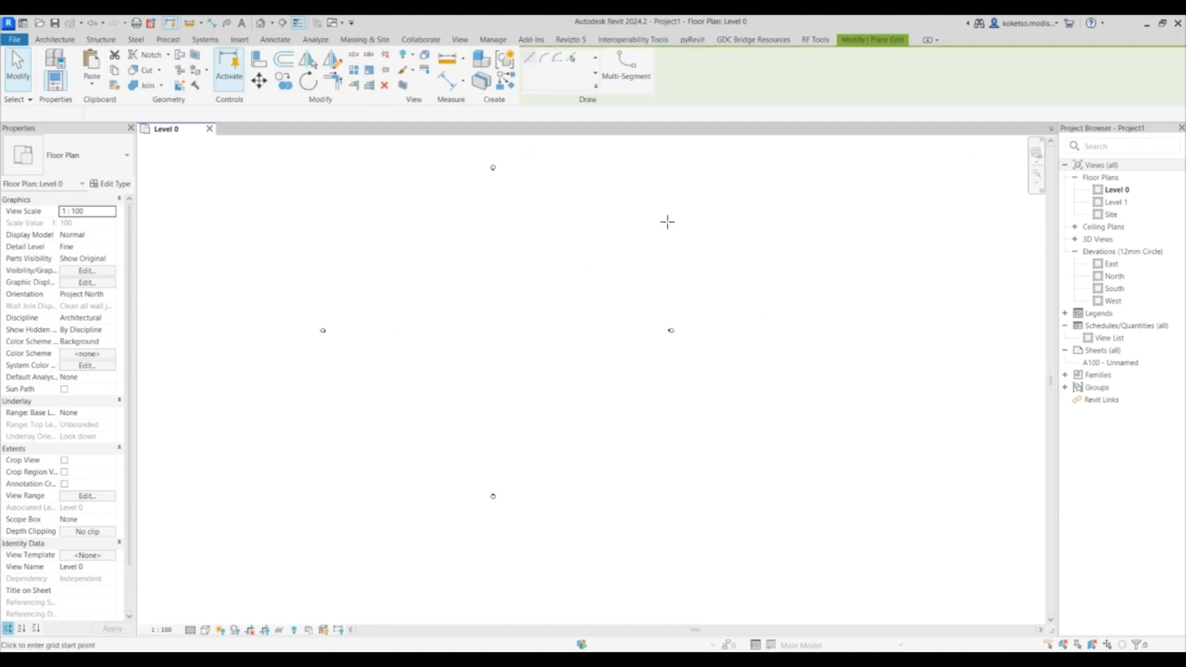
left_click(396, 199)
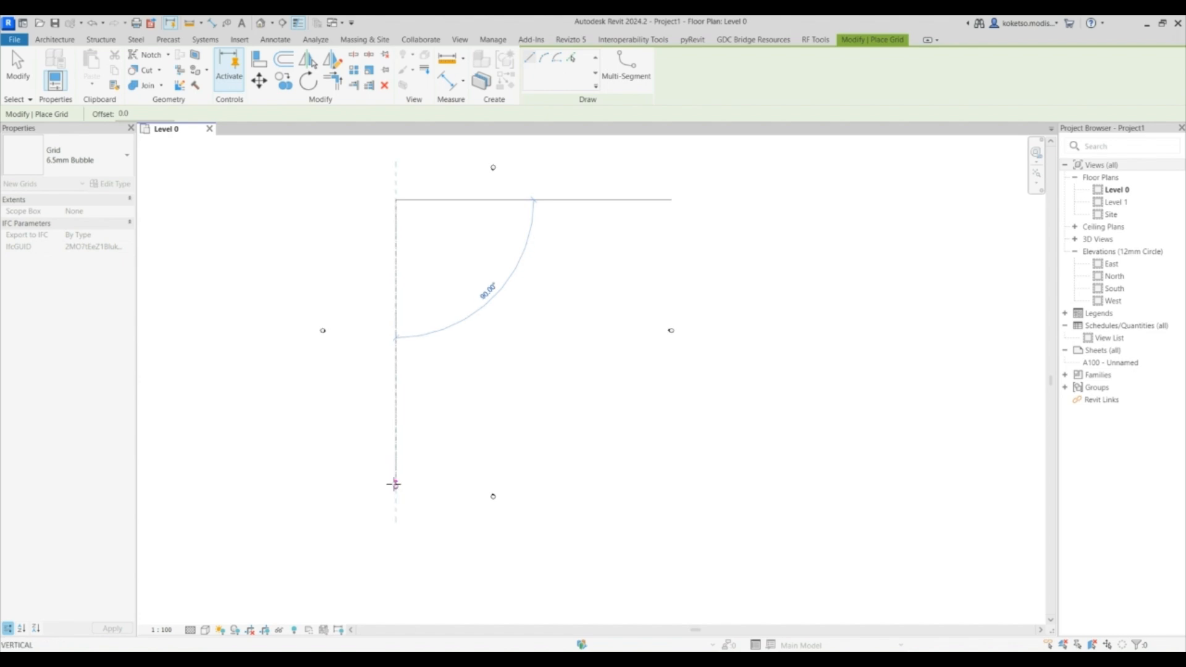
left_click(396, 484)
- Use Pick Lines with an offset to create a second vertical grid parallel to the first
left_click(574, 59)
double_click(122, 114)
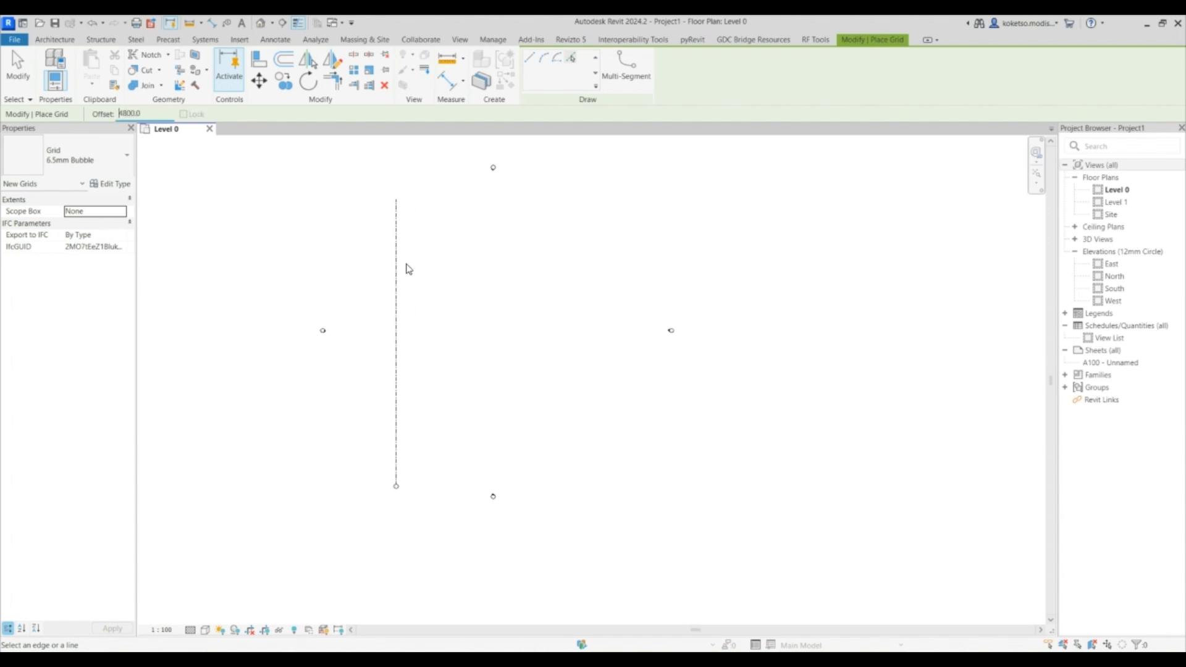
left_click(397, 265)
- Set the pick offset to 6500 mm and create a third vertical grid from the second
double_click(107, 114)
type("6500")
left_click(415, 241)
- Set the pick offset to 4800 mm and create a fourth vertical grid from the third
double_click(123, 114)
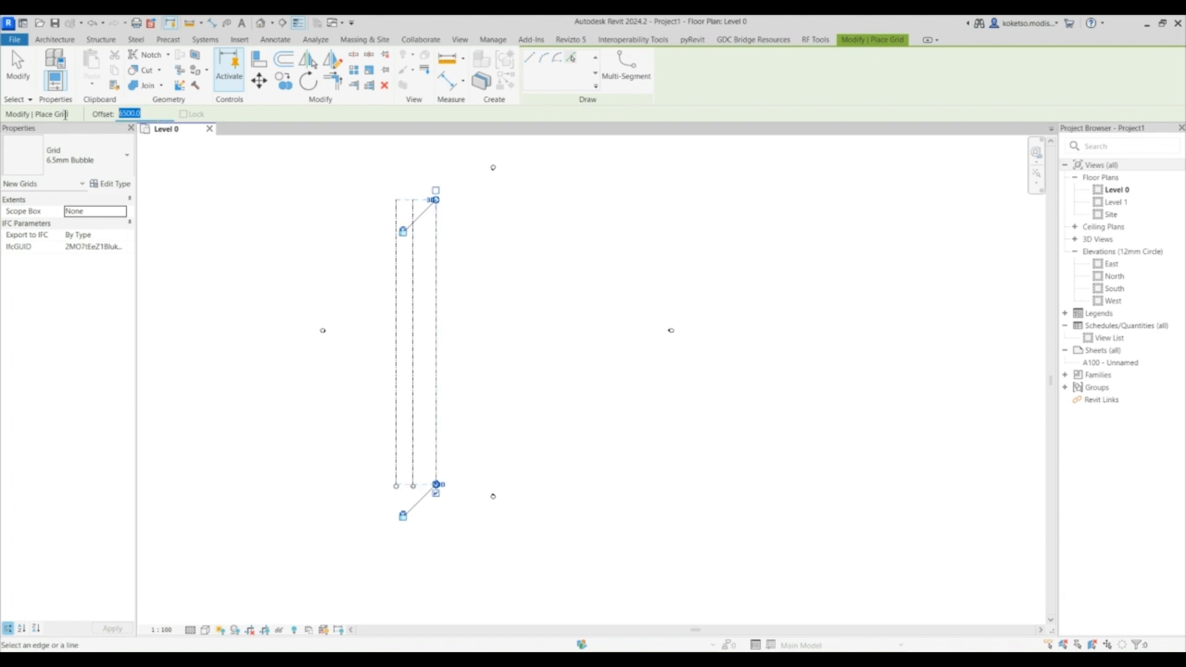
type("48")
left_click(436, 250)
- Draw a horizontal grid line across the four vertical grids
key("Escape")
key("Escape")
left_click_drag(495, 249, 367, 295)
left_click_drag(454, 262, 522, 262)
key("Escape")
left_click(916, 82)
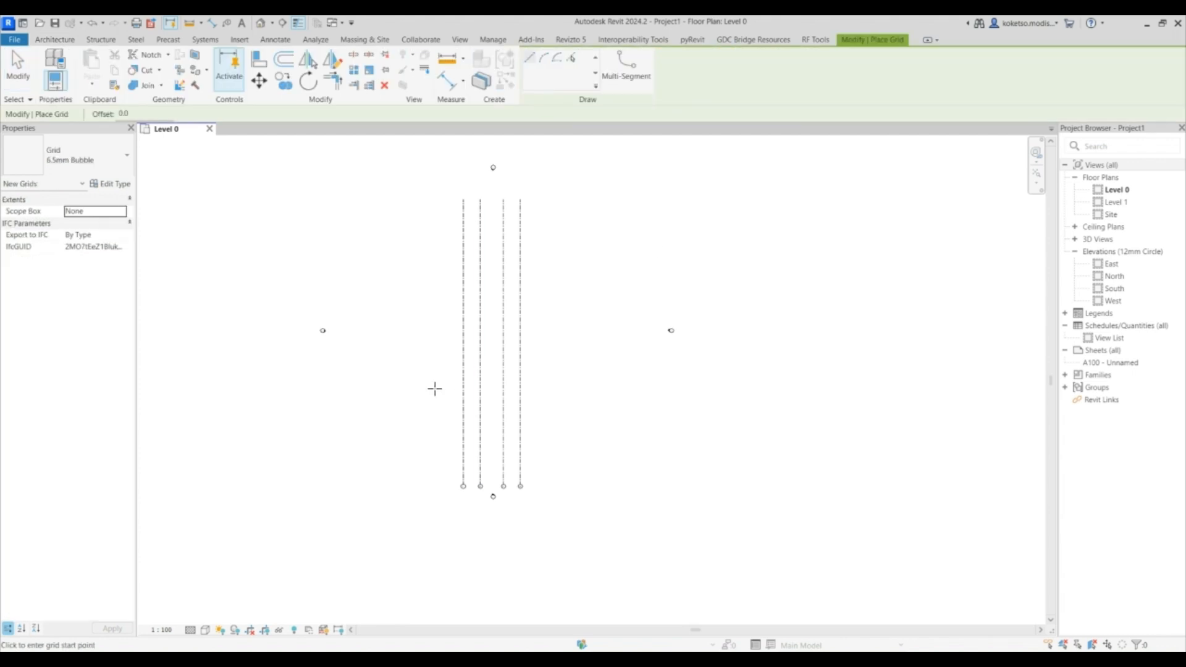
left_click(406, 349)
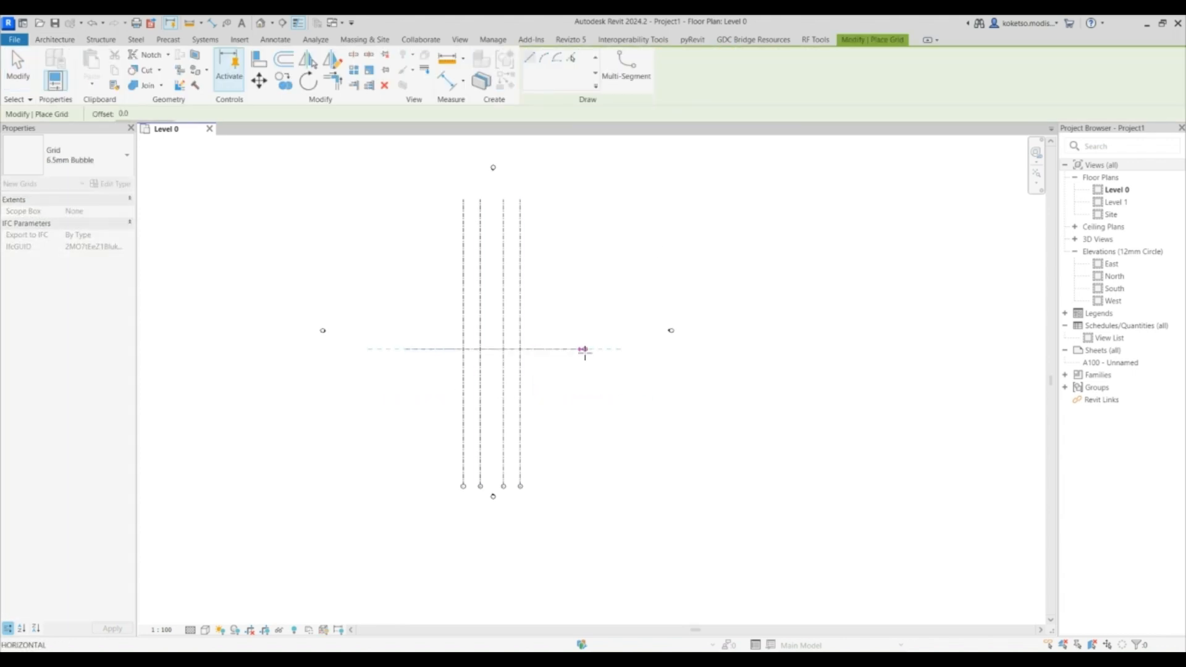
left_click(575, 349)
scroll(520, 179, "up", 2)
left_click(571, 58)
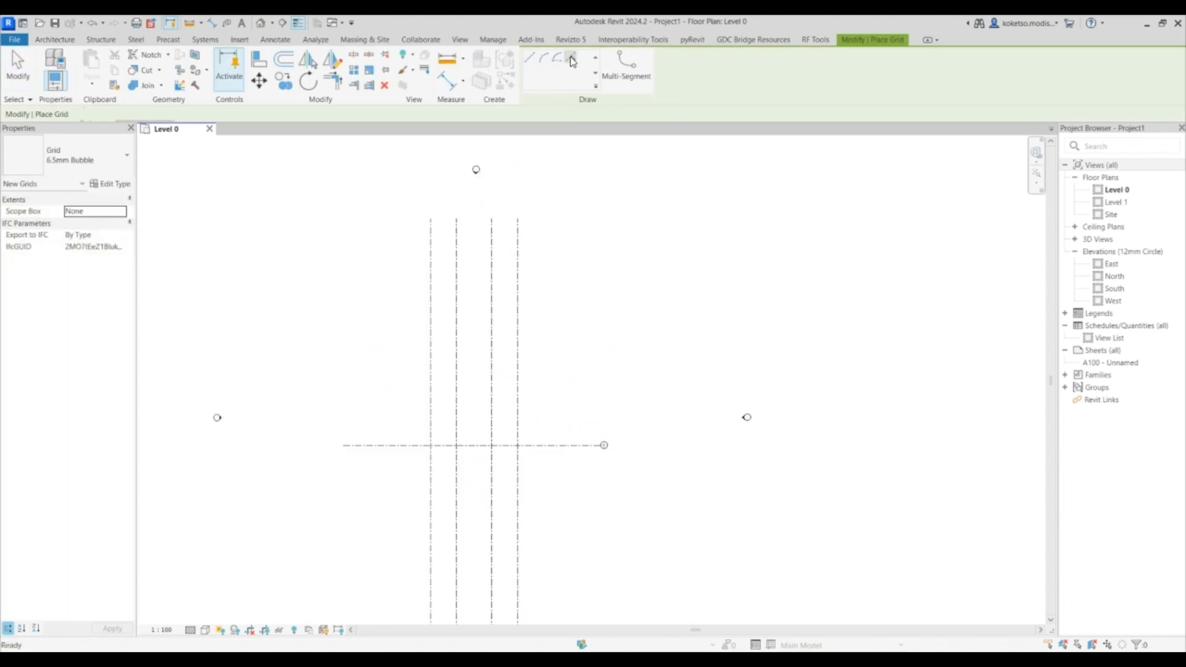
scroll(426, 286, "down", 2)
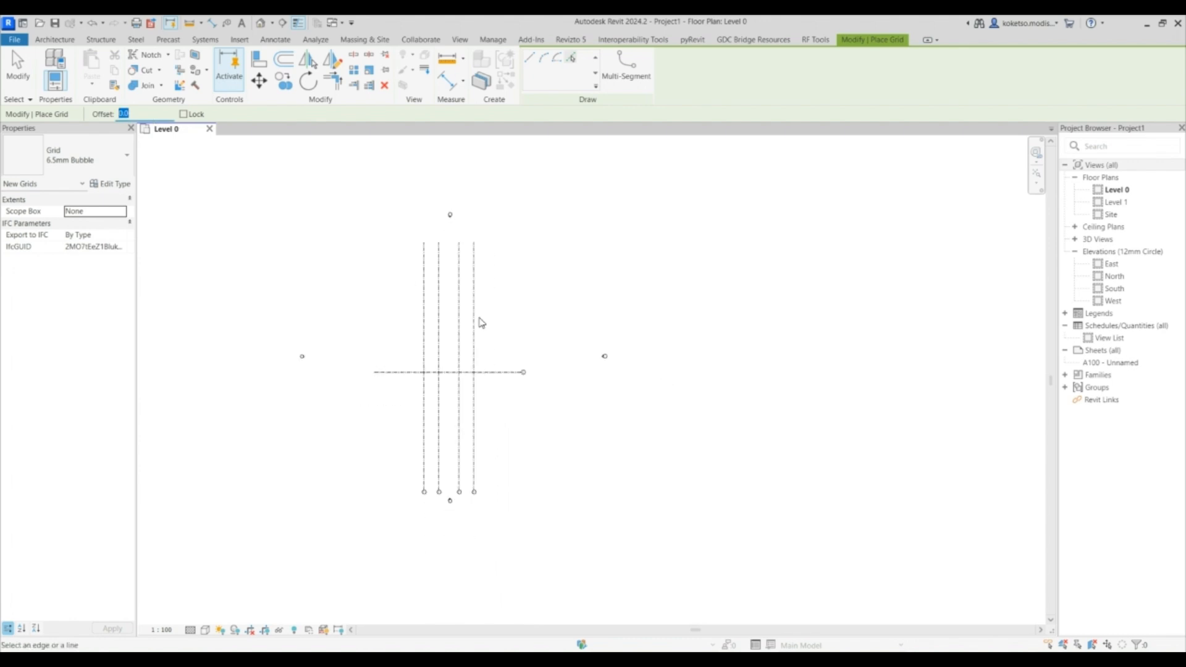
key("Escape")
key("Escape")
- Move the horizontal grid lower toward the vertical grid bubbles and rename its label to A
left_click(492, 372)
left_click_drag(491, 372, 495, 446)
scroll(503, 267, "up", 3)
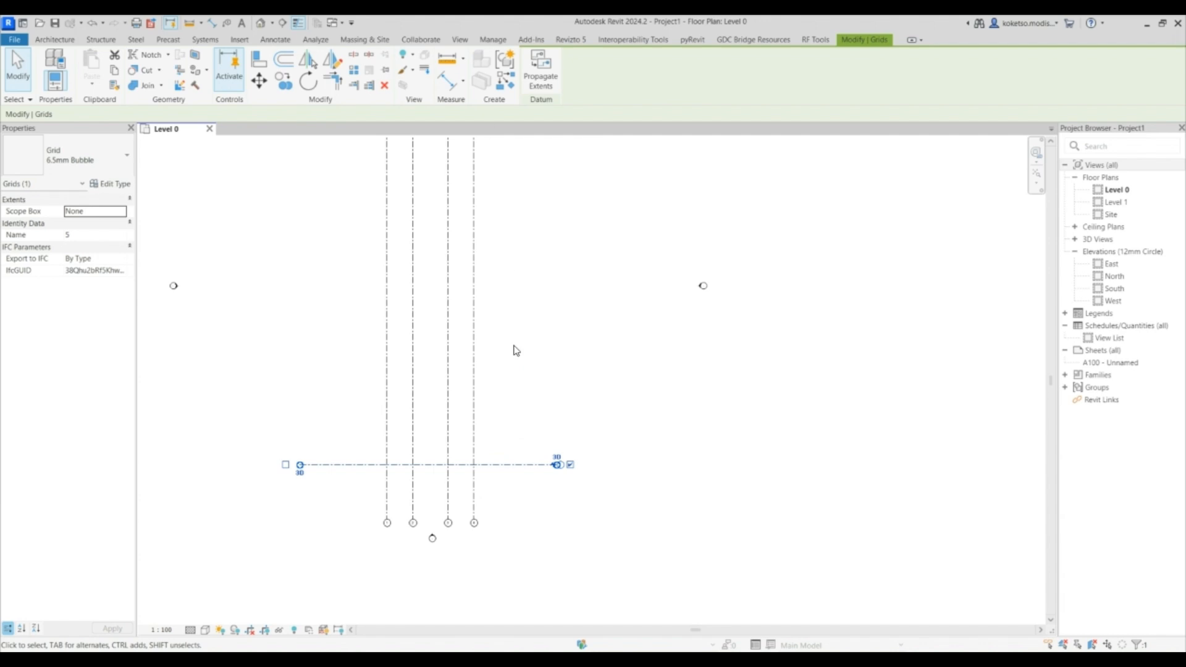
scroll(617, 361, "up", 2)
left_click(613, 353)
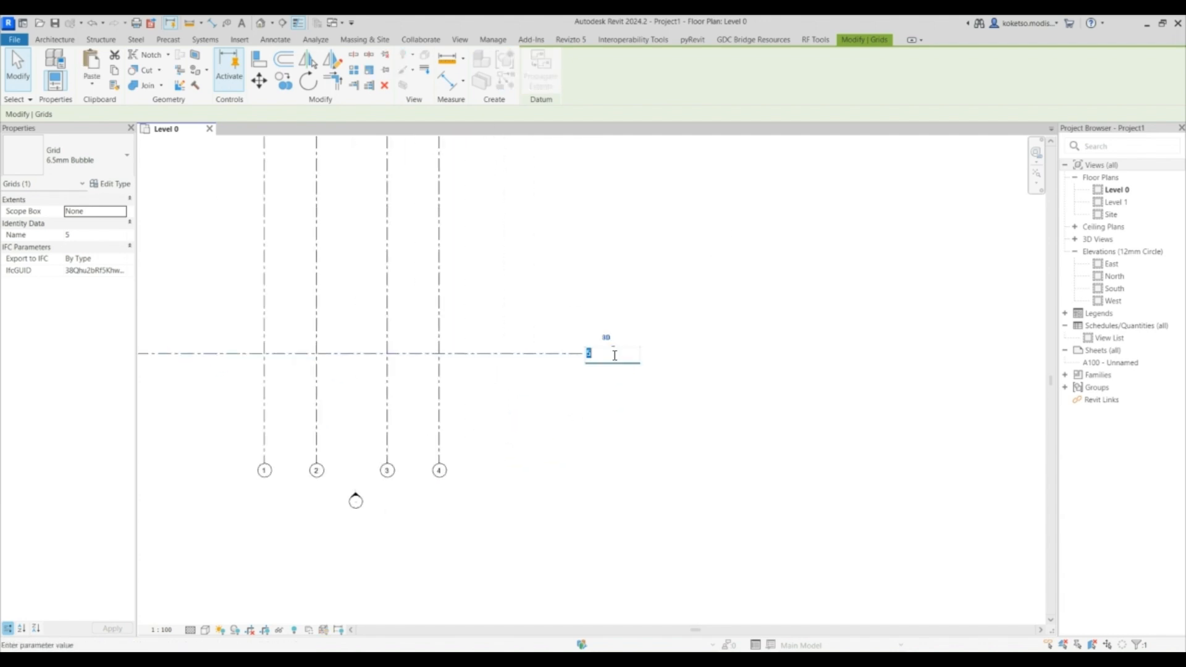
type("A")
key("Return")
- Set the pick offset to 2000 mm and create three horizontal grids stacked above grid A
scroll(642, 369, "down", 2)
key("Escape")
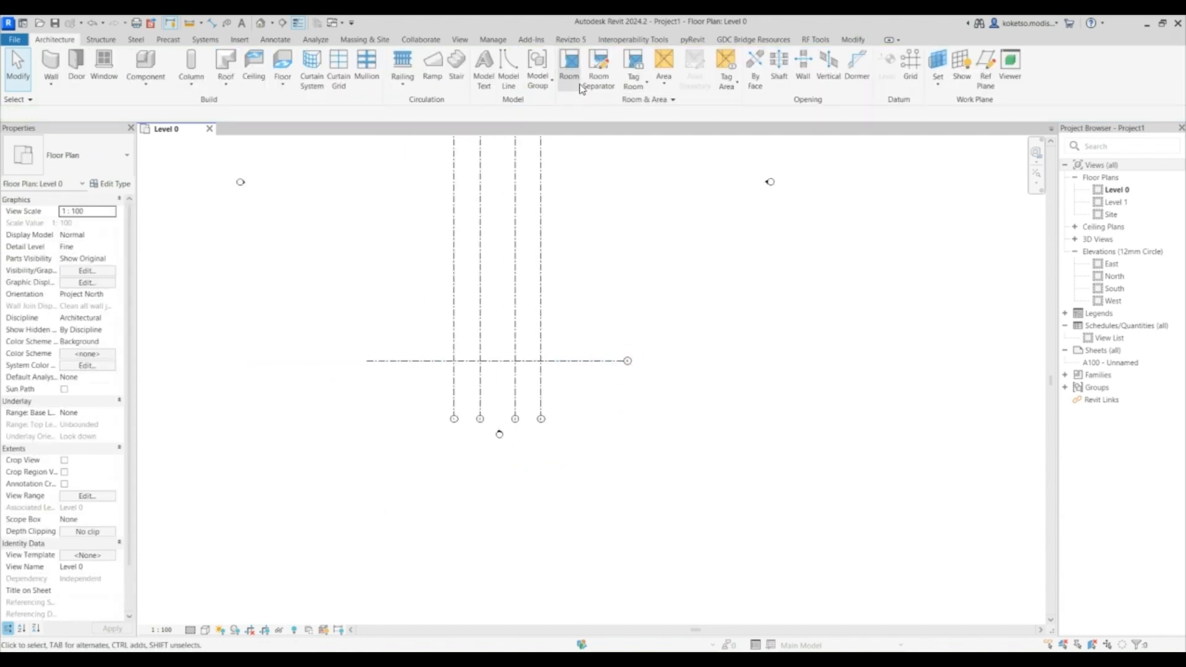
left_click(911, 64)
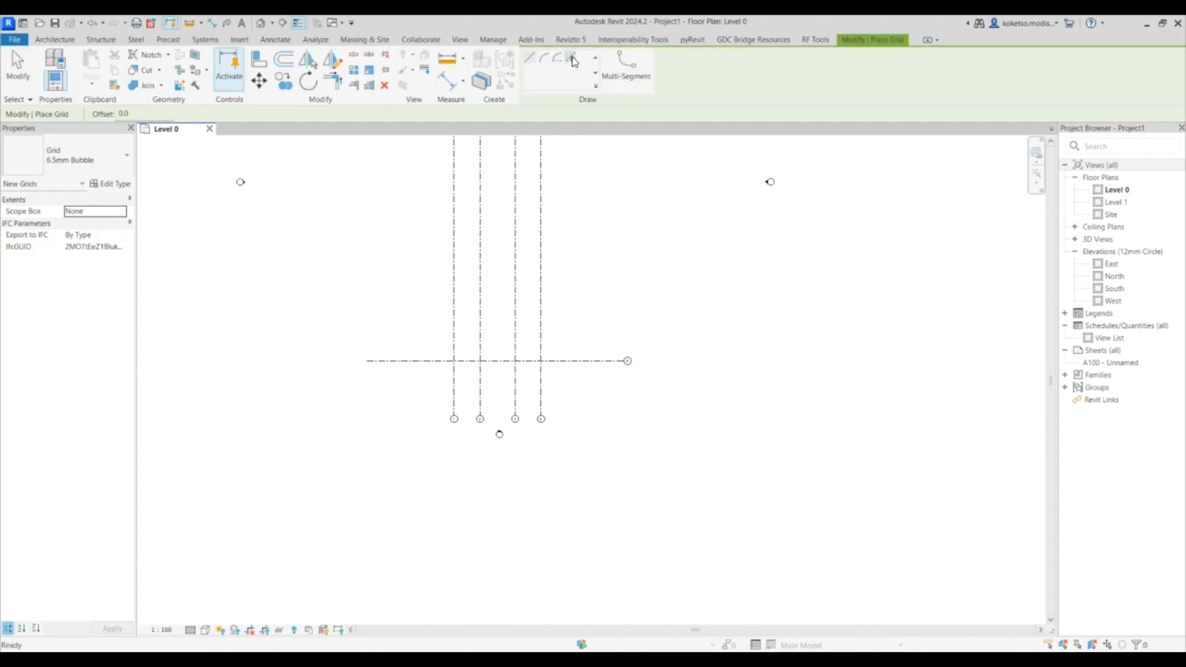
left_click(116, 115)
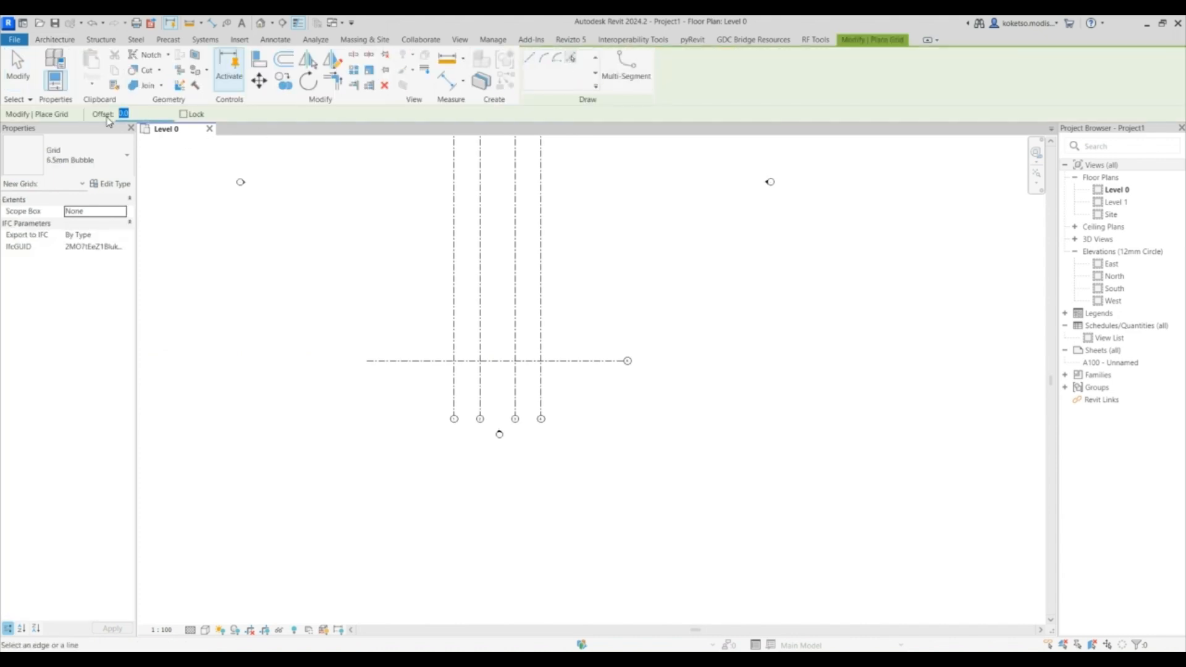
type("2000")
key("Return")
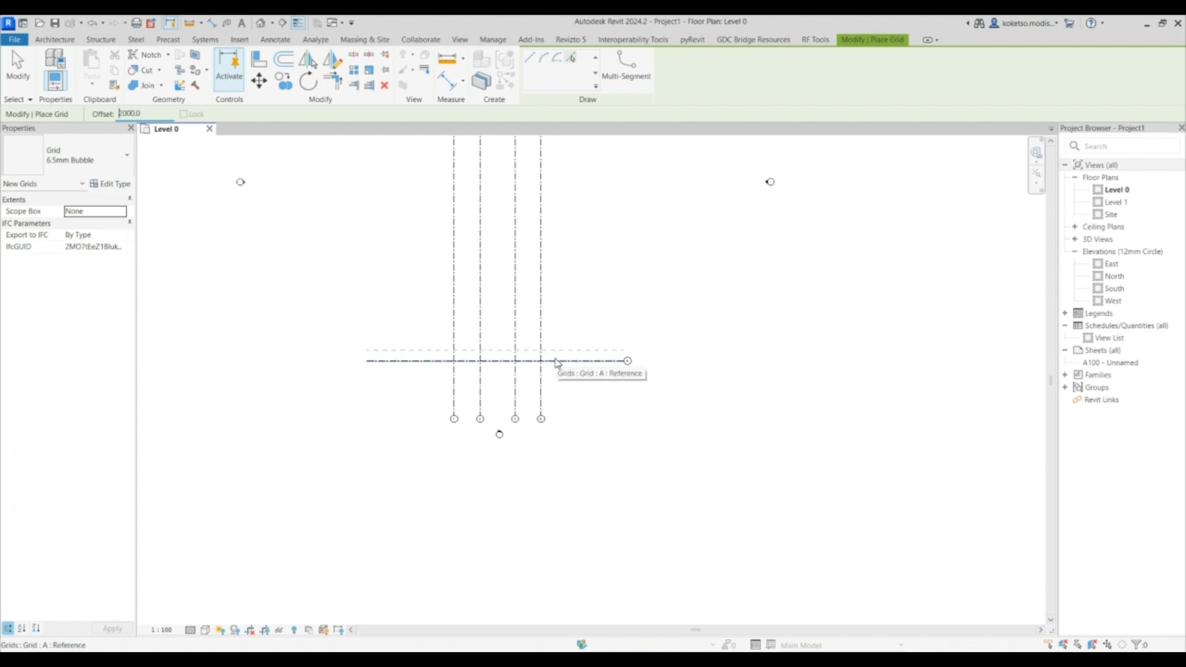
left_click(558, 362)
left_click(562, 350)
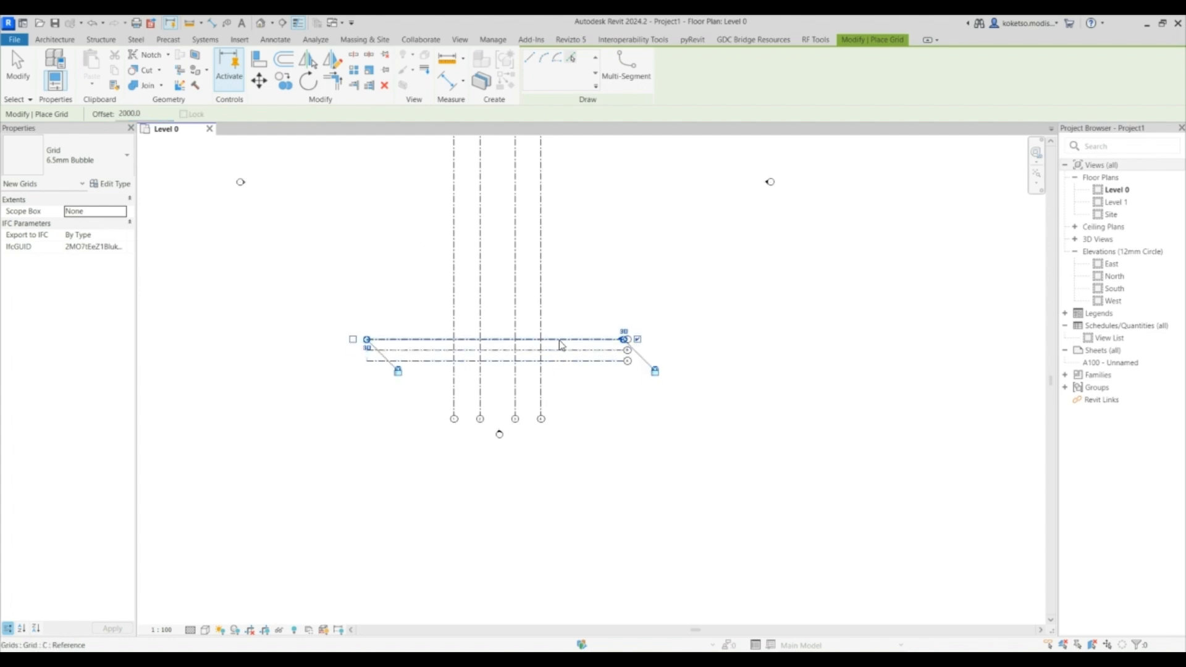
left_click(558, 340)
- Create another horizontal grid offset 4000 mm above the topmost grid
left_click_drag(150, 111, 102, 117)
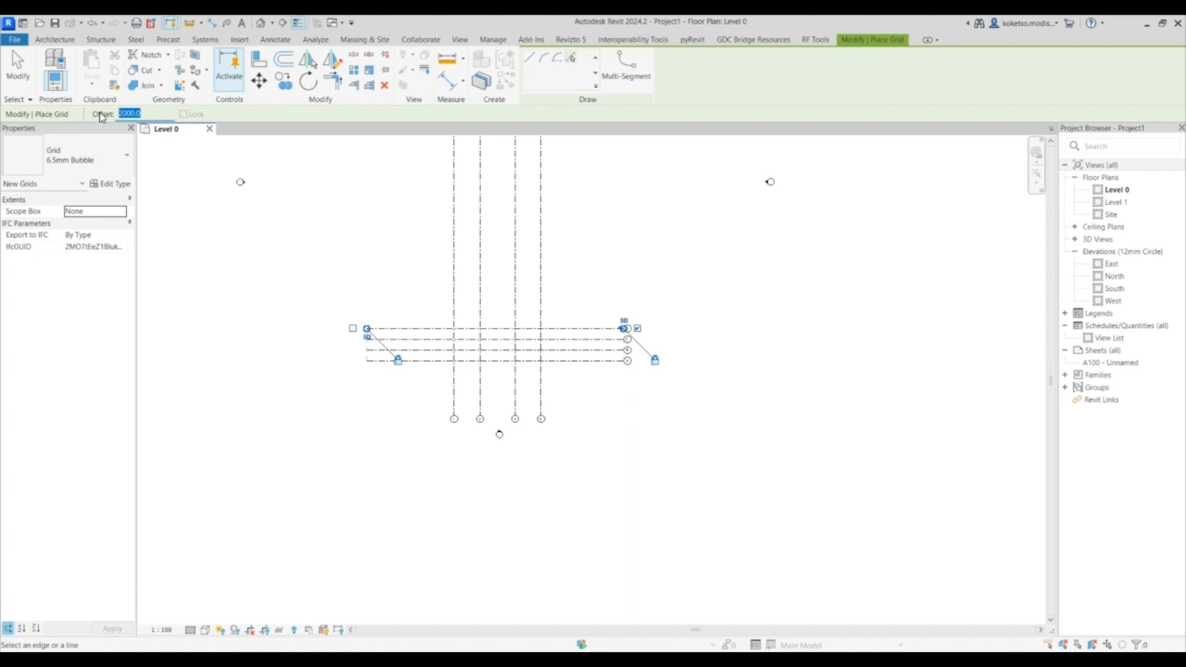
type("4")
left_click(567, 328)
- Set the offset back to 2000 mm and pick successive top grids to add four more horizontal grids
scroll(552, 300, "up", 1)
left_click_drag(154, 112, 126, 116)
type("2")
key("Return")
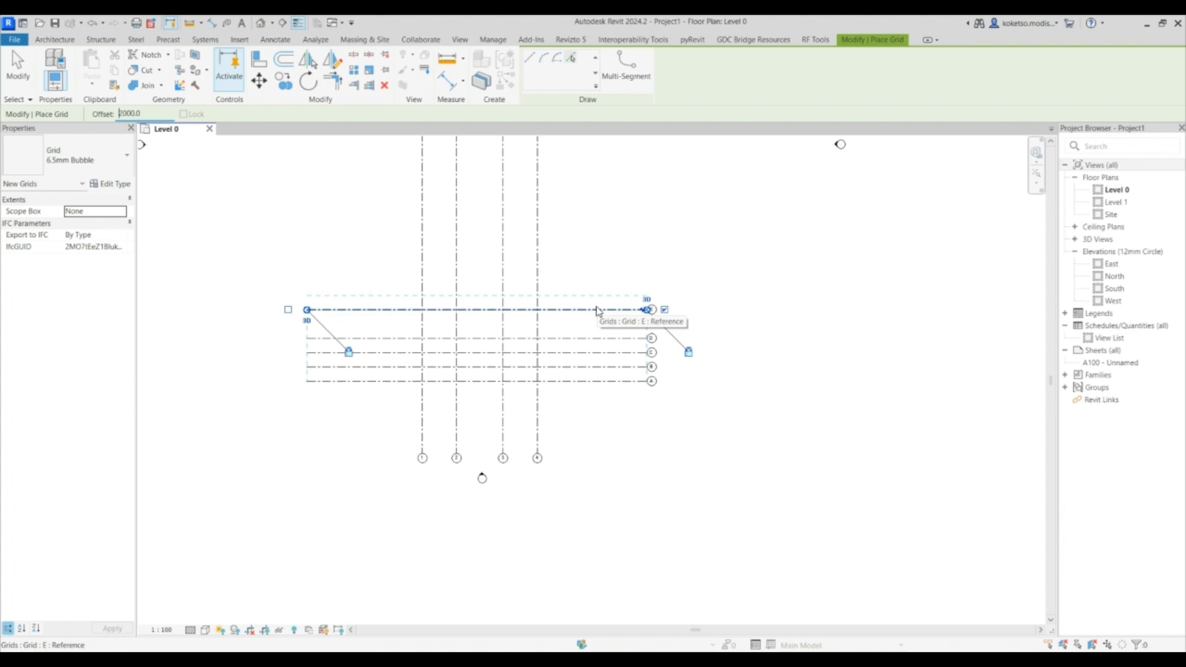
left_click(594, 310)
left_click(583, 295)
left_click(577, 281)
middle_click_drag(571, 265, 555, 322)
double_click(129, 114)
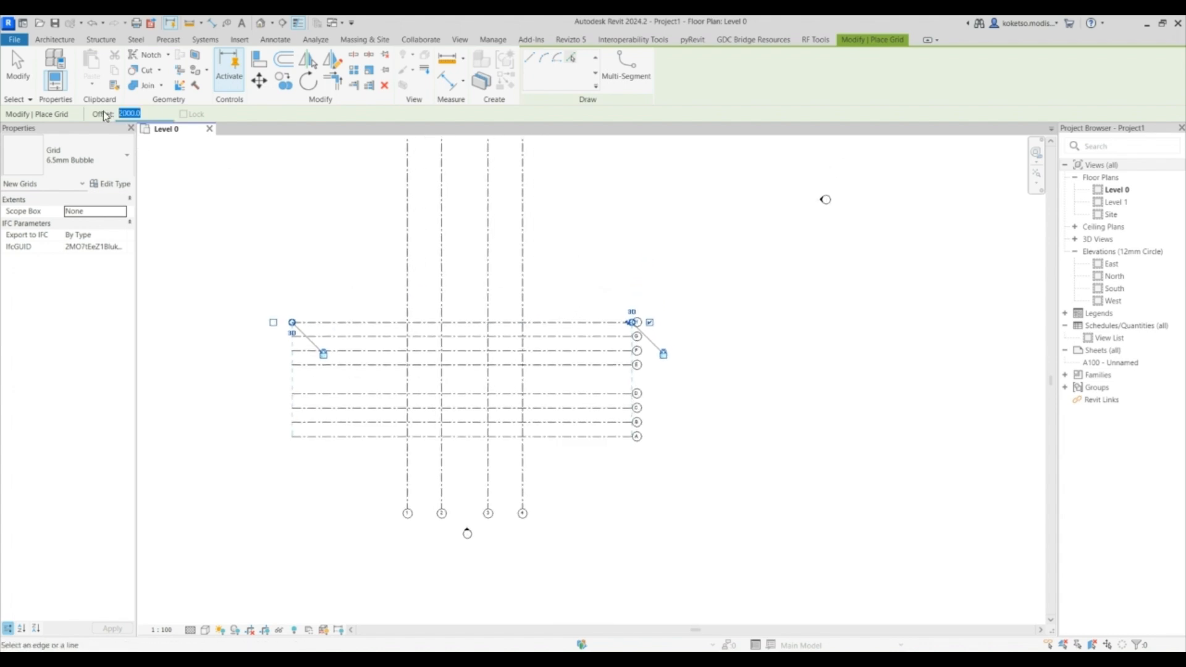
left_click(550, 326)
- Set the offset to 5500 mm, add two more horizontal grids above the top grid, and exit the Grid tool
left_click_drag(175, 114, 90, 114)
type("55")
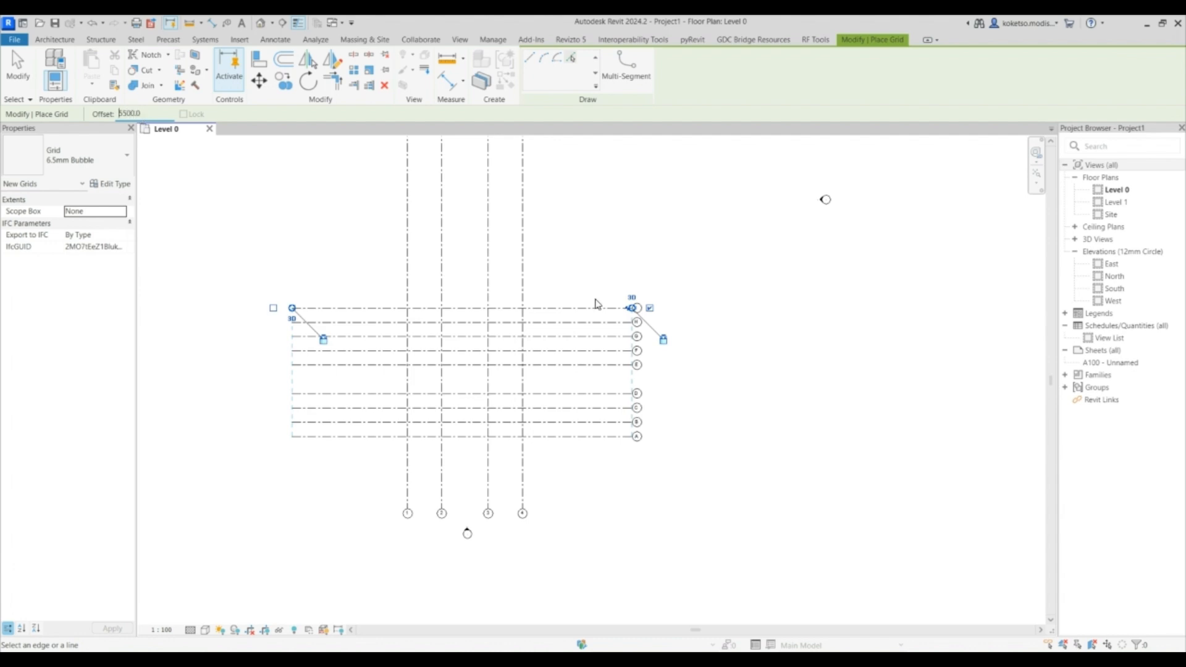
left_click(586, 307)
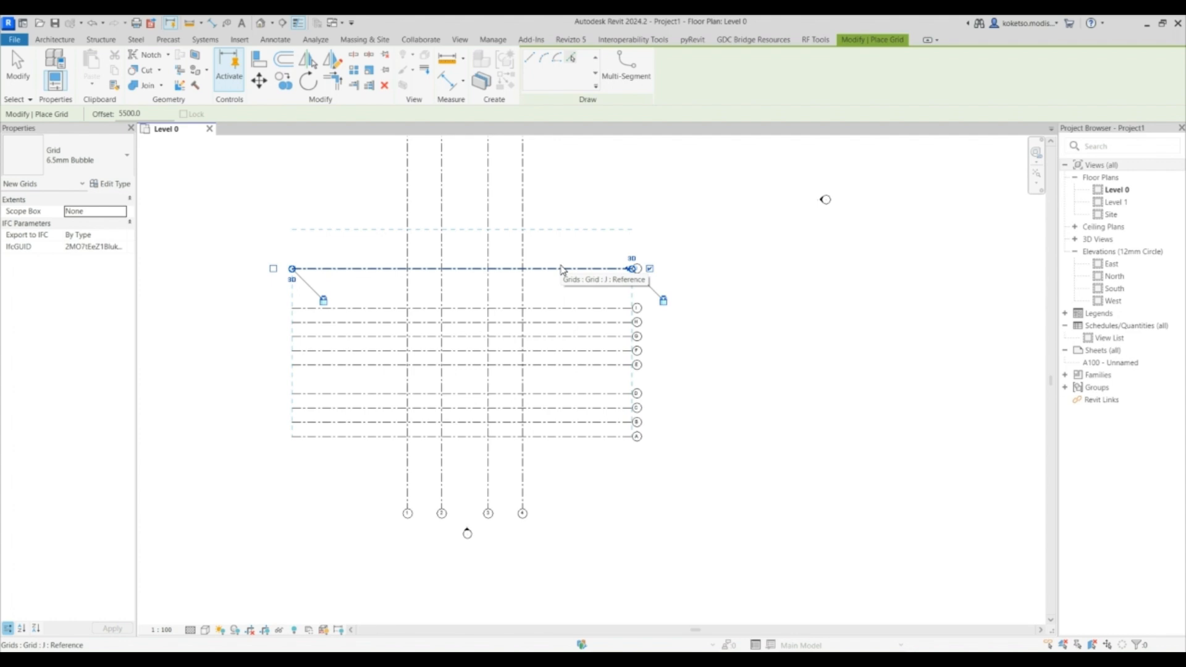
left_click(562, 269)
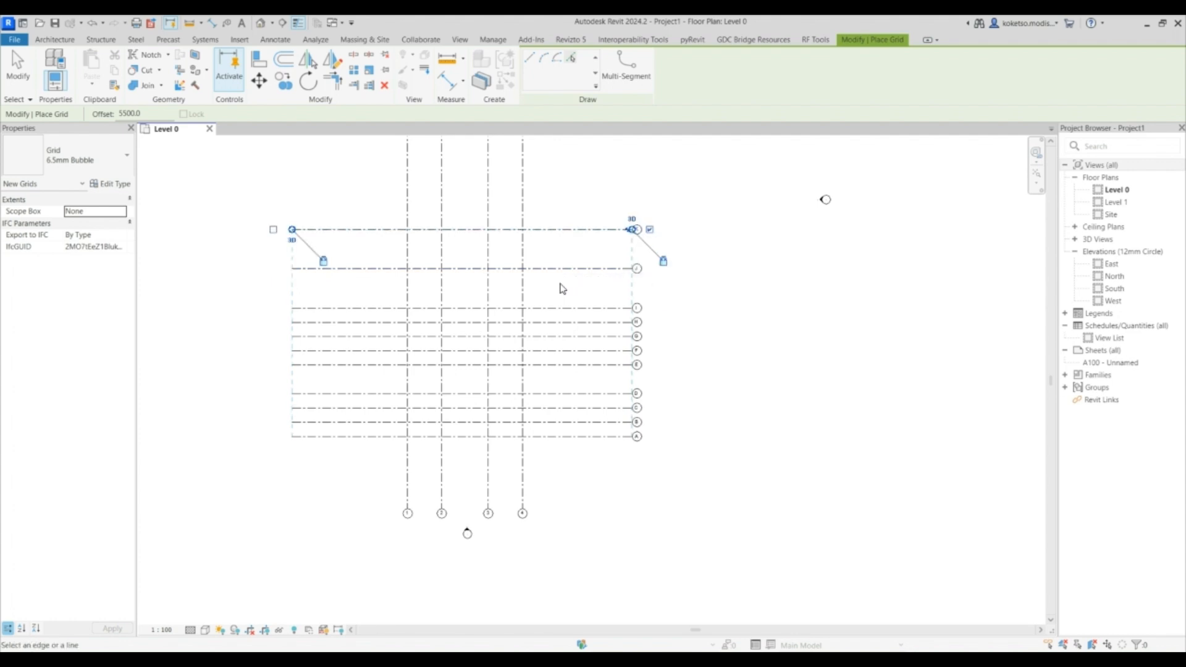
key("Escape")
key("Escape")
scroll(567, 281, "down", 1)
scroll(545, 379, "up", 2)
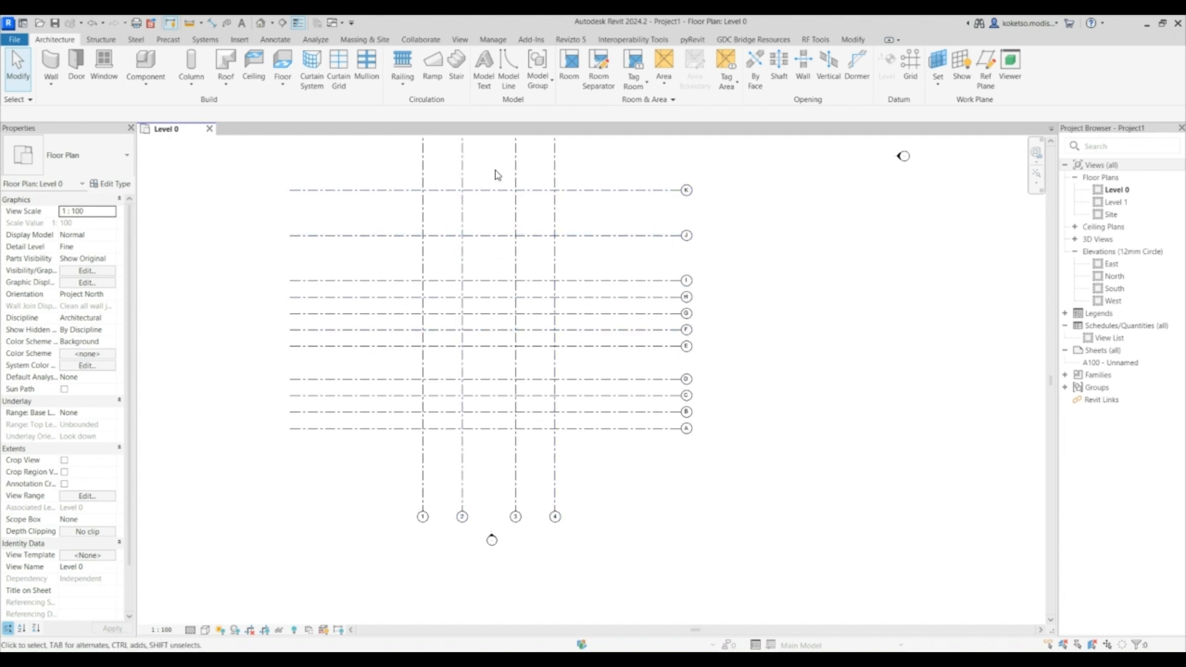
- Reposition the four elevation markers closer around the grid layout in the Level 0 plan
scroll(469, 259, "down", 2)
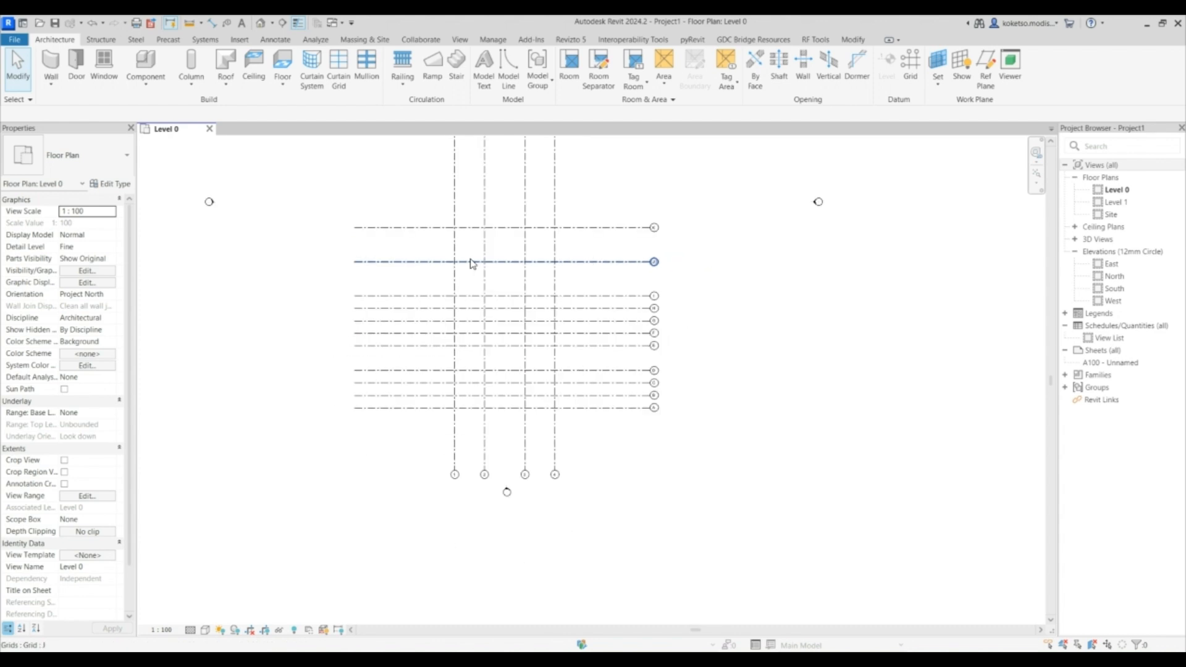
double_click(1127, 289)
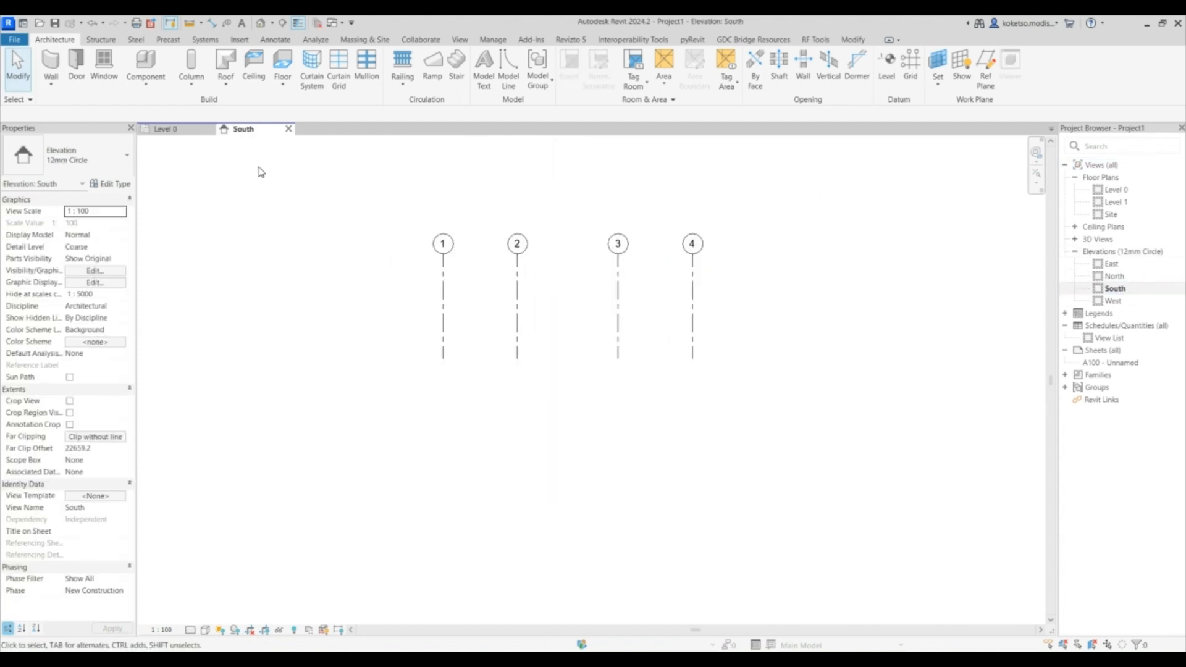
left_click(164, 129)
scroll(525, 346, "down", 2)
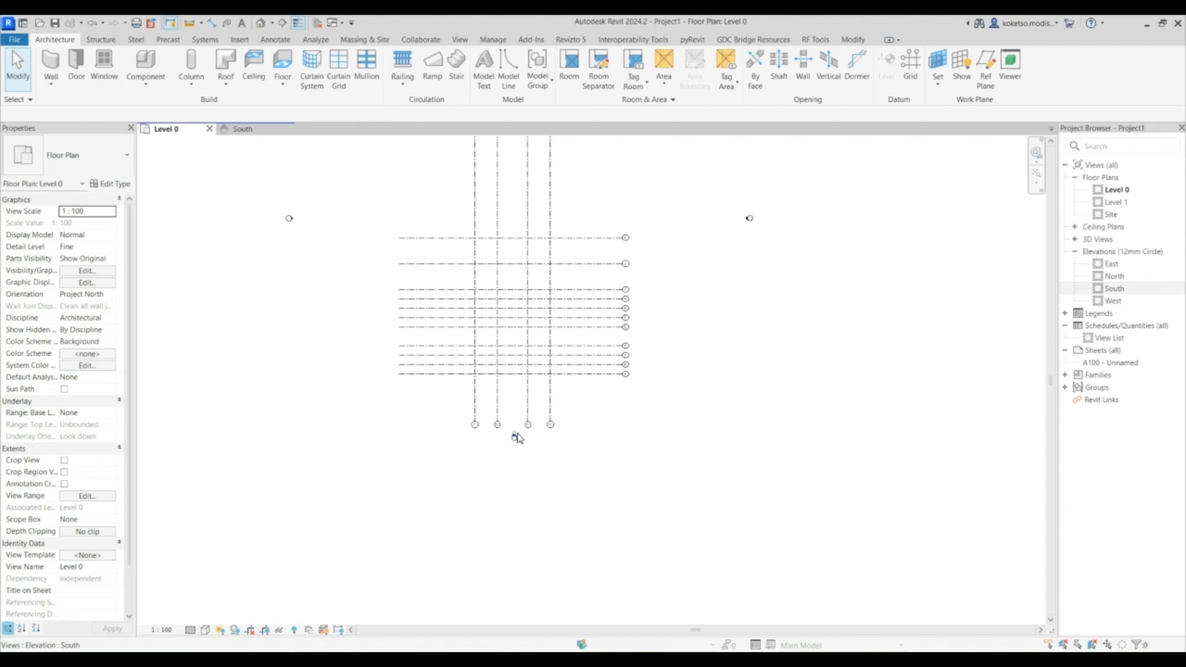
left_click(517, 434)
middle_click_drag(514, 352, 516, 427)
scroll(516, 427, "down", 1)
left_click_drag(517, 410, 516, 180)
scroll(517, 270, "down", 1)
left_click(390, 302)
mouse_move(458, 300)
left_mouse_down()
mouse_move(640, 301)
mouse_move(390, 301)
left_mouse_up()
left_click(644, 302)
left_click(645, 302)
key("Escape")
left_click(516, 178)
left_click_drag(517, 237, 531, 418)
left_click(786, 331)
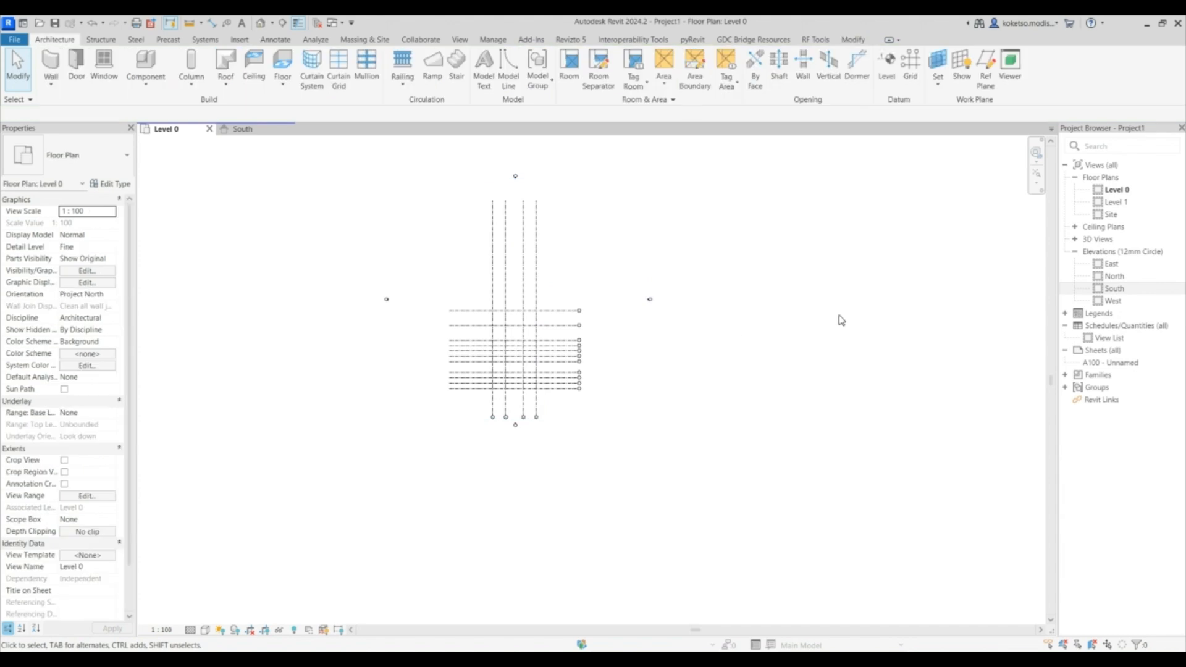
- In the South elevation, extend the level lines so they span all four vertical grids
left_click(242, 129)
left_click(532, 291)
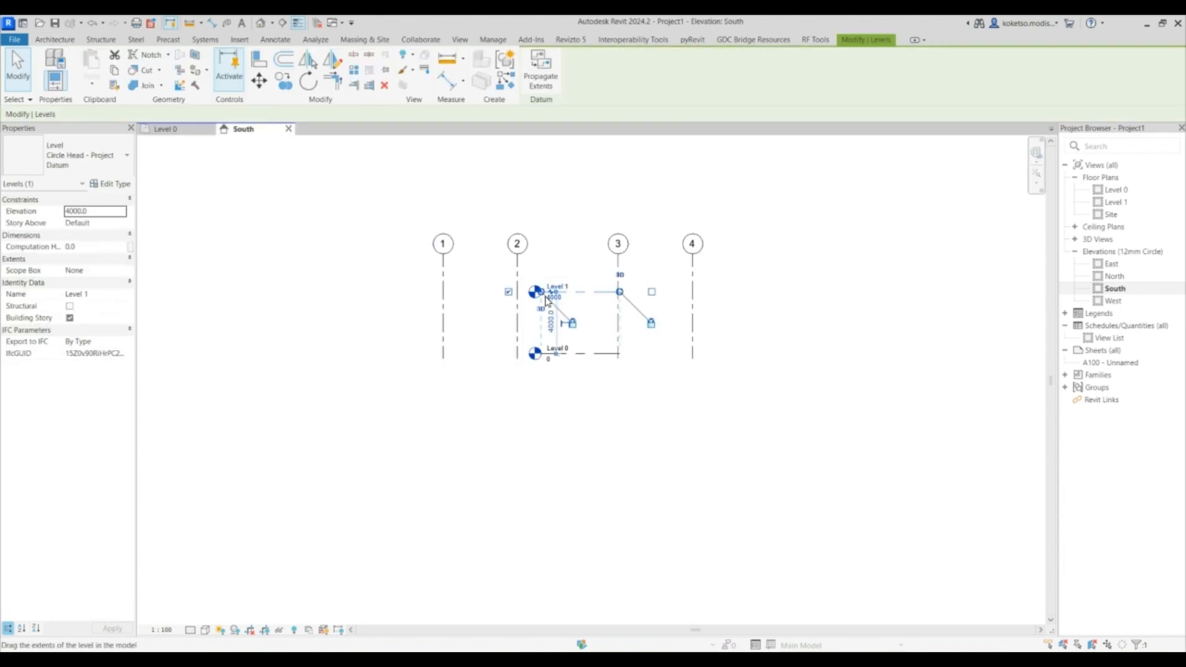
left_click_drag(532, 292, 248, 291)
left_click_drag(620, 291, 885, 293)
scroll(328, 332, "up", 1)
- Rename Level 0 to 00 - BASE and accept renaming its corresponding views
left_click(254, 351)
left_click(256, 350)
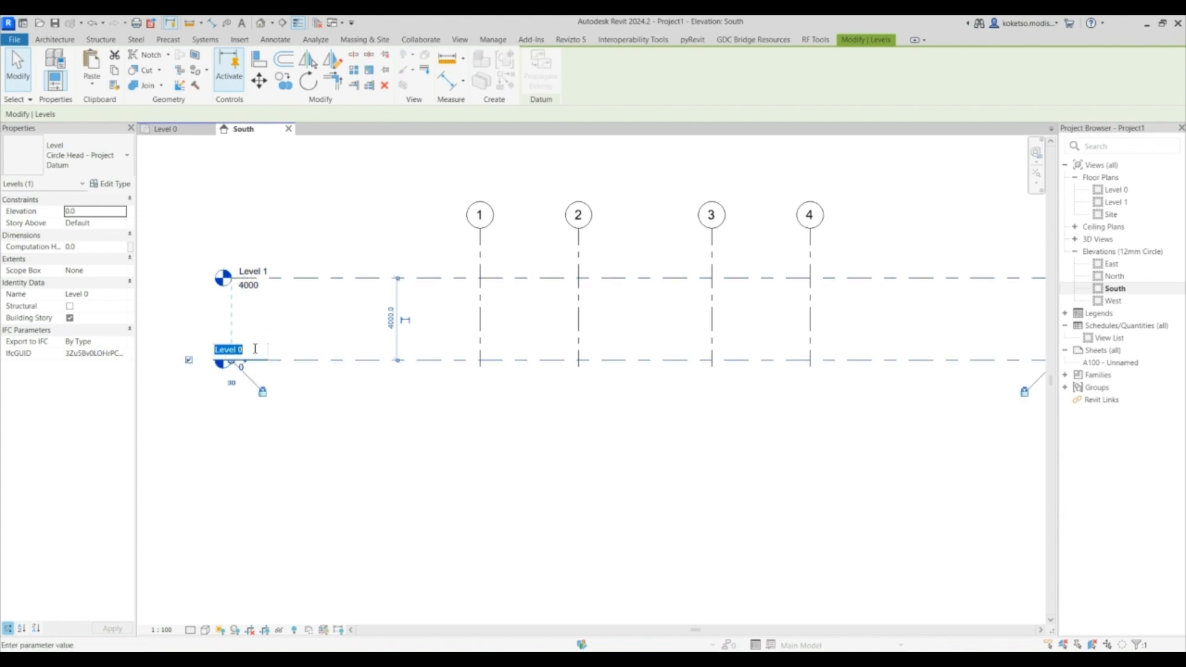
type("00")
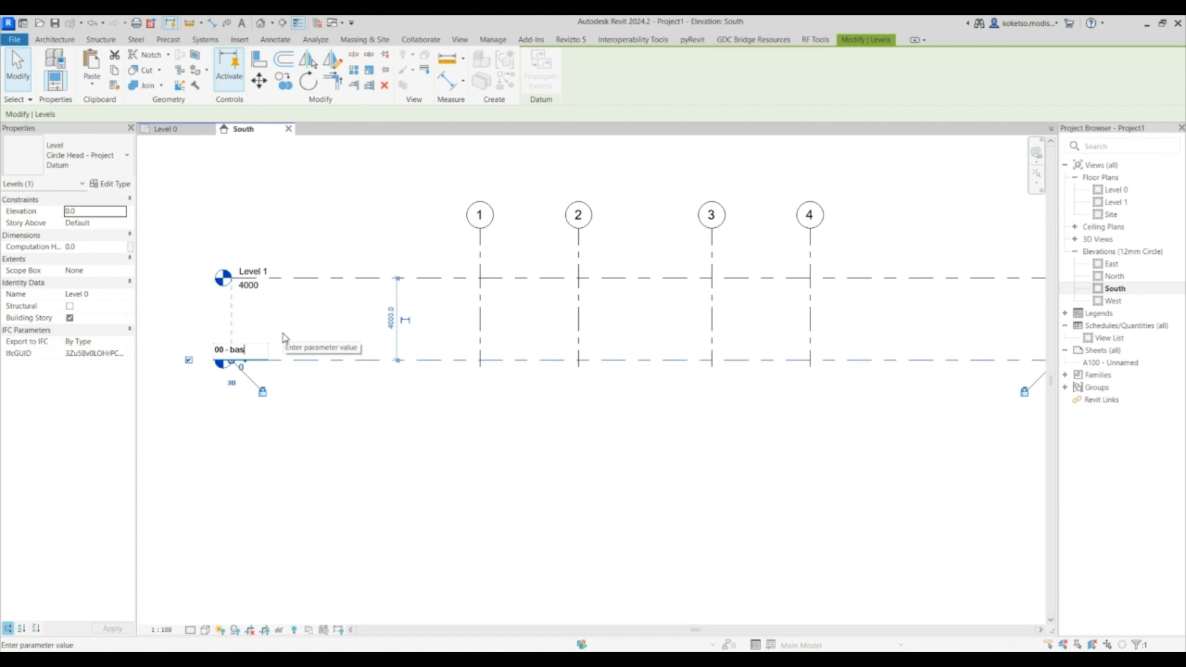
type(" - b")
key("BackSpace")
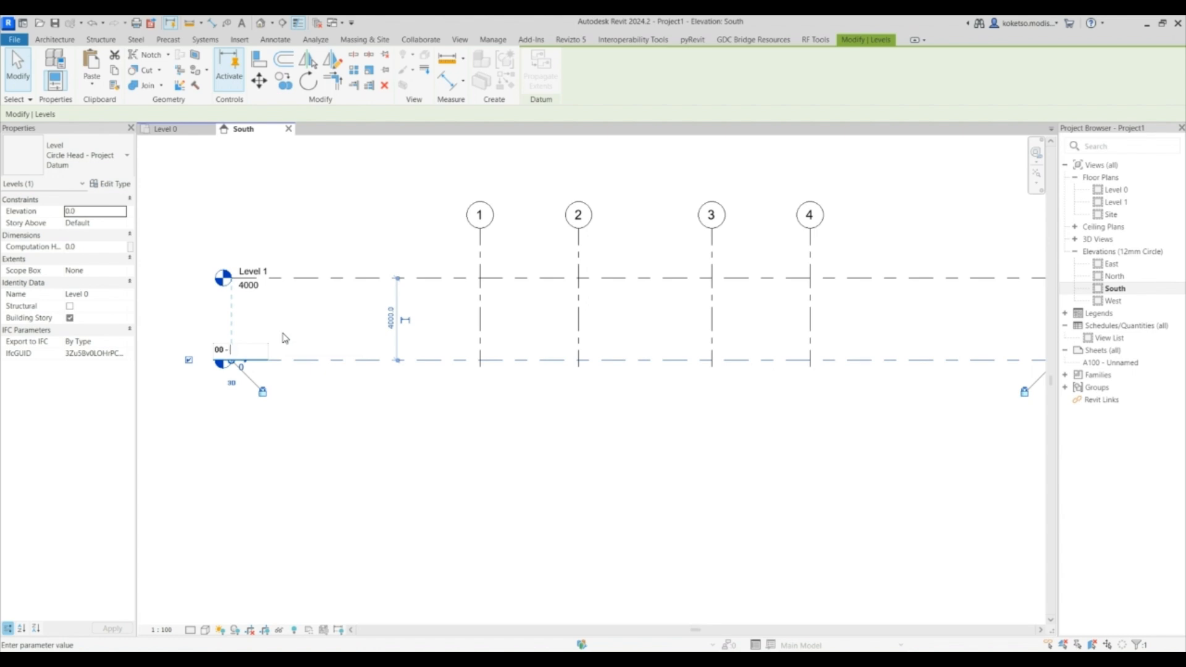
key("Return")
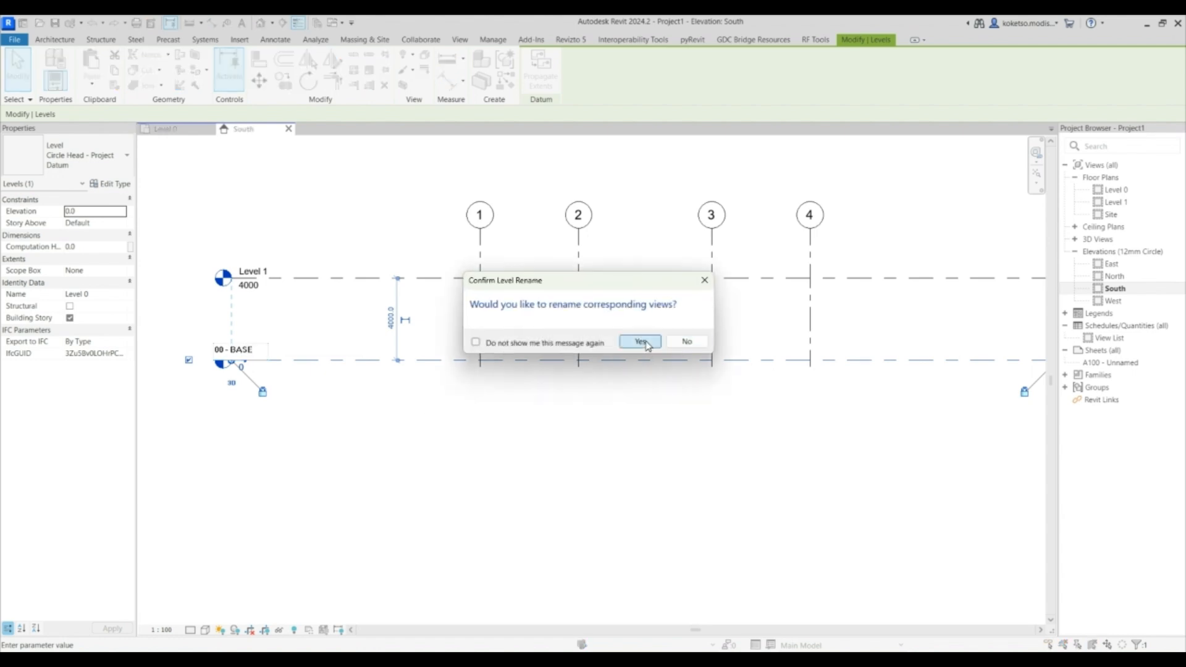
left_click(638, 415)
- Rename Level 1 to 01 - LEVEL 1 with its views and set its elevation to 3000
left_click(260, 270)
left_click(259, 270)
type("01 - LEVEL 1")
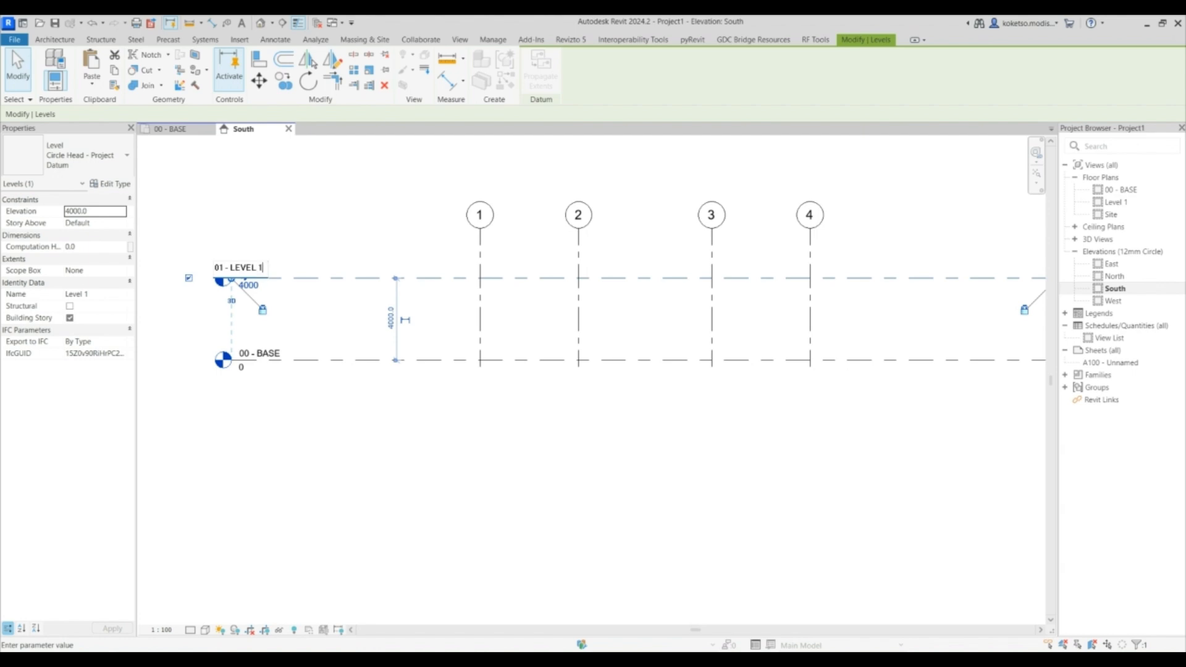
key("Return")
left_click(640, 340)
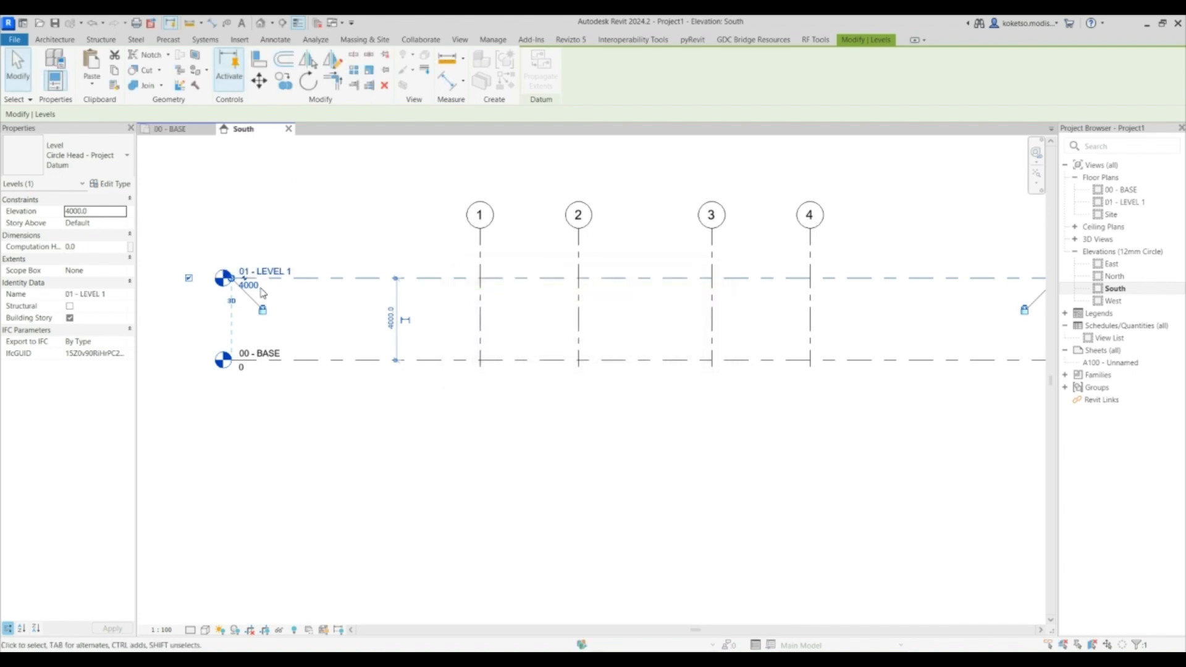
left_click(254, 298)
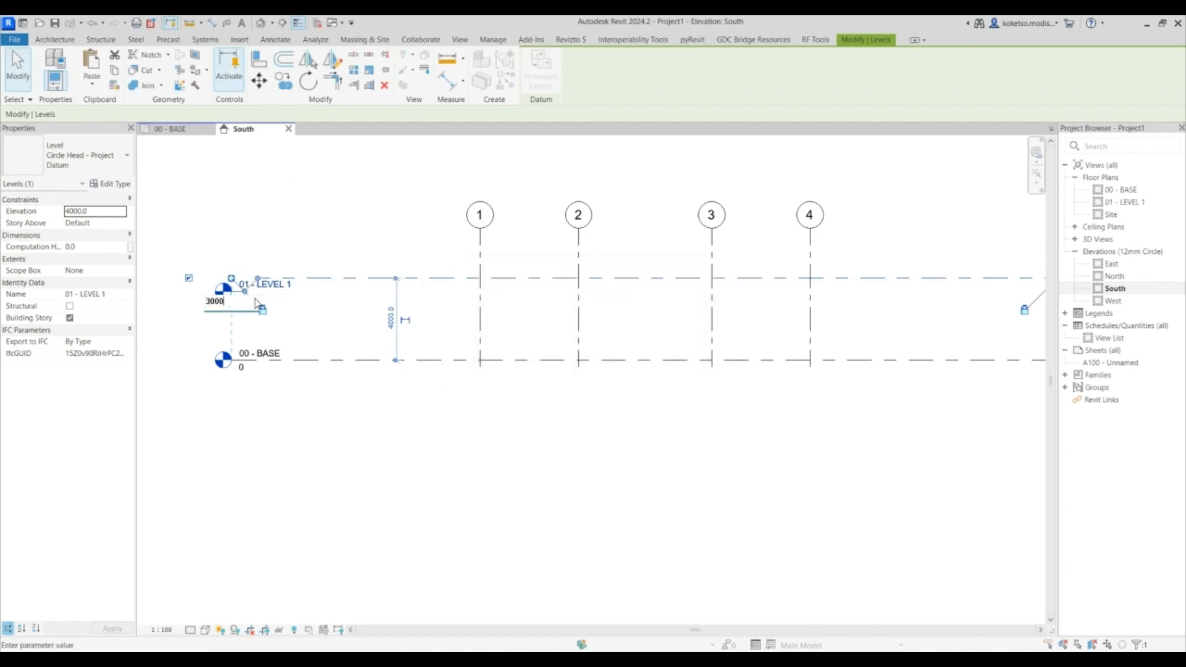
key("Return")
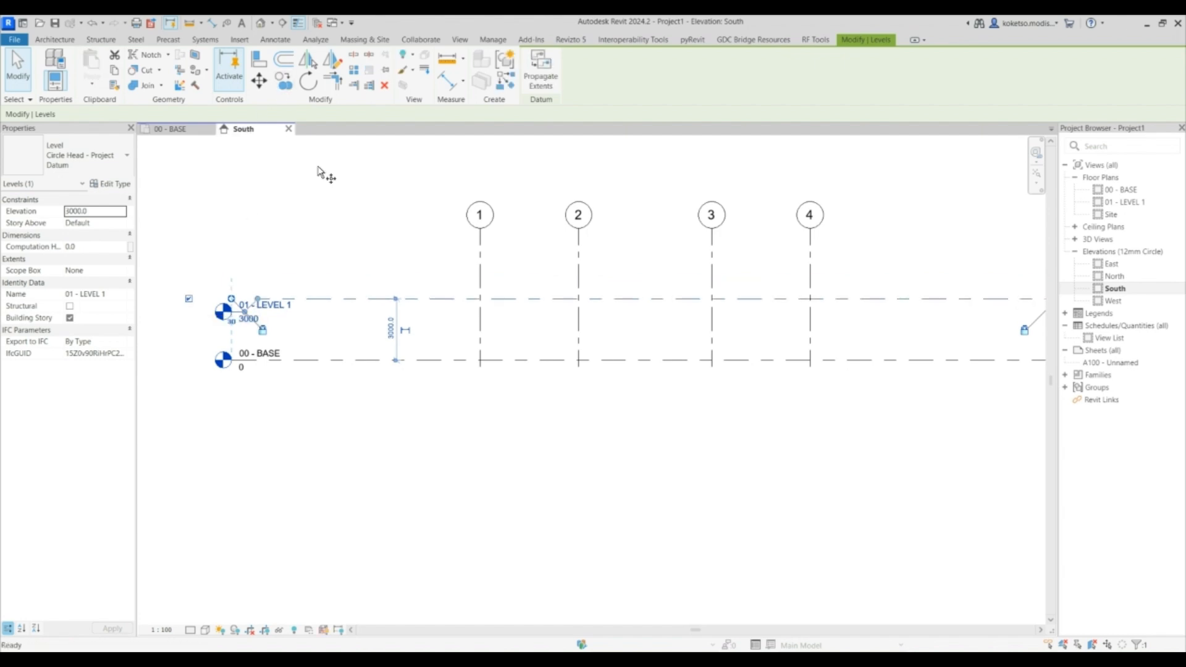
- Copy the level upward to create a new level at 8000 and name it 02 - LEVEL 2
left_click(284, 81)
left_click(400, 300)
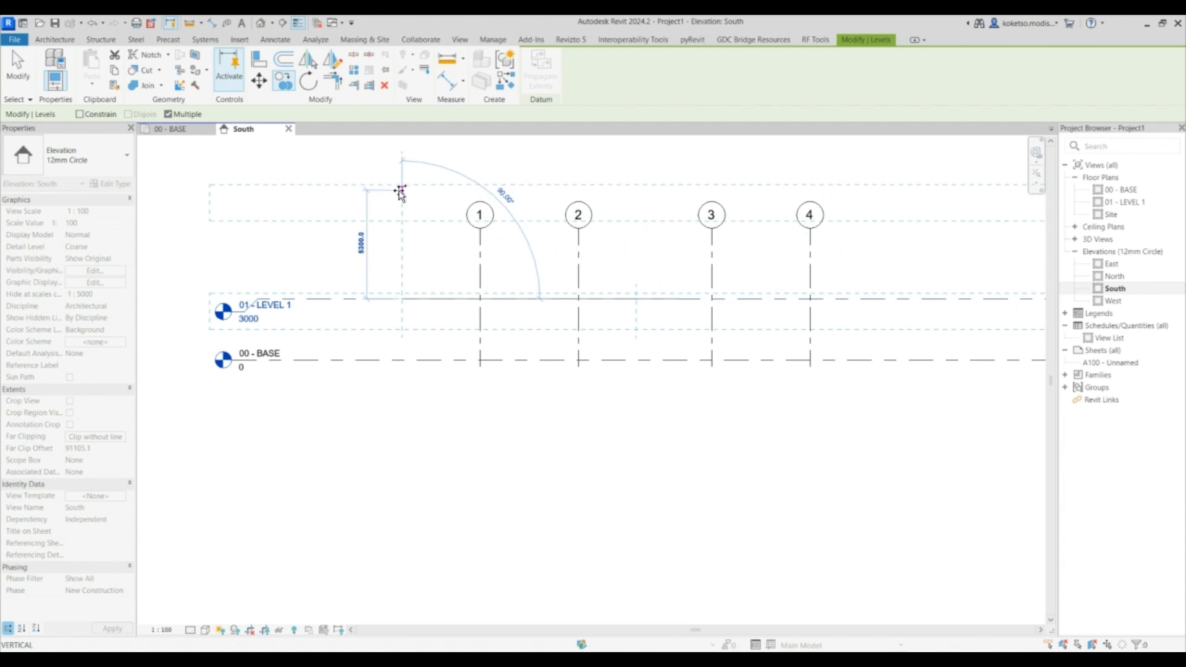
left_click(401, 197)
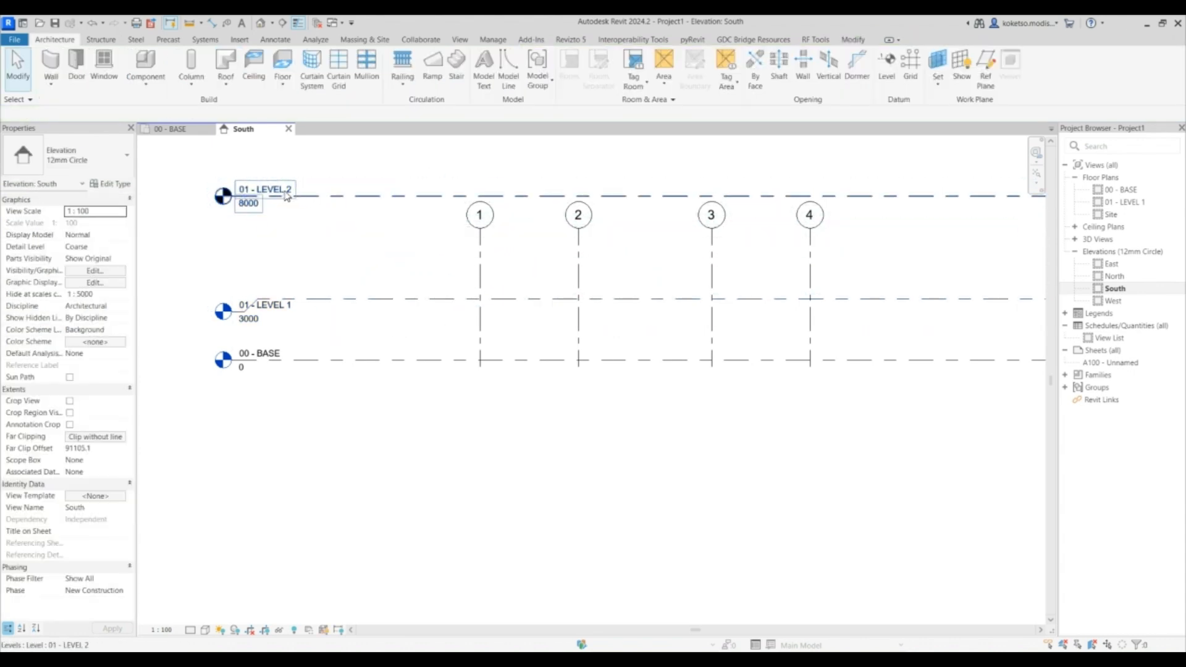
left_click(250, 186)
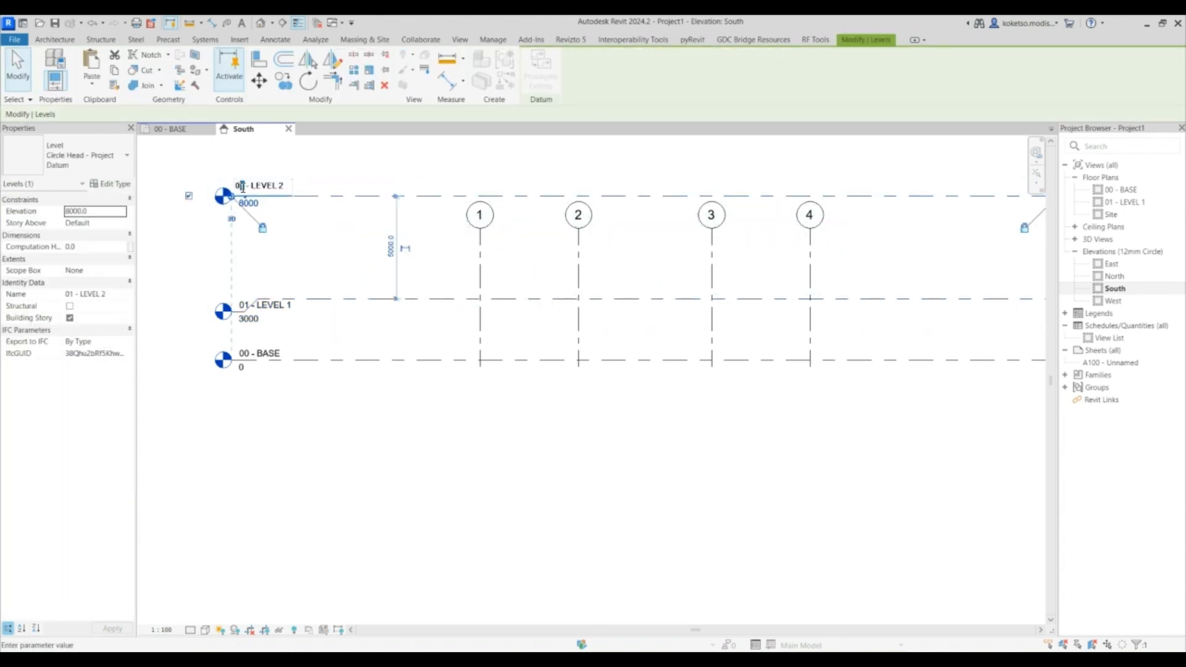
left_click(309, 256)
scroll(302, 265, "down", 3)
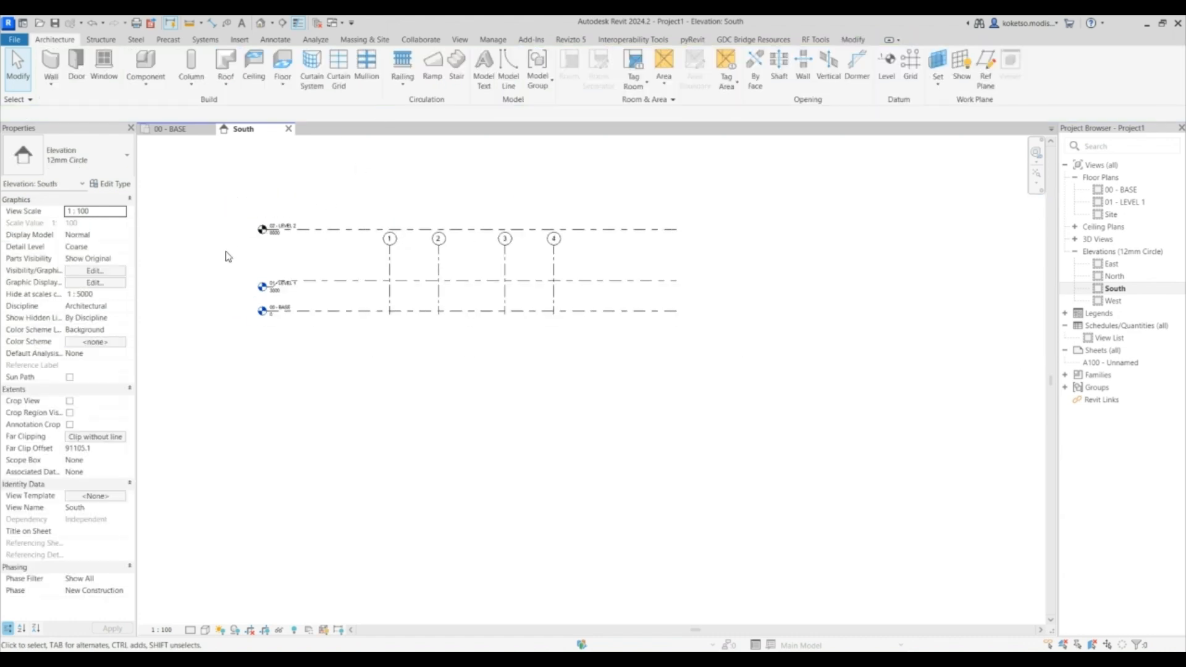
scroll(264, 234, "up", 4)
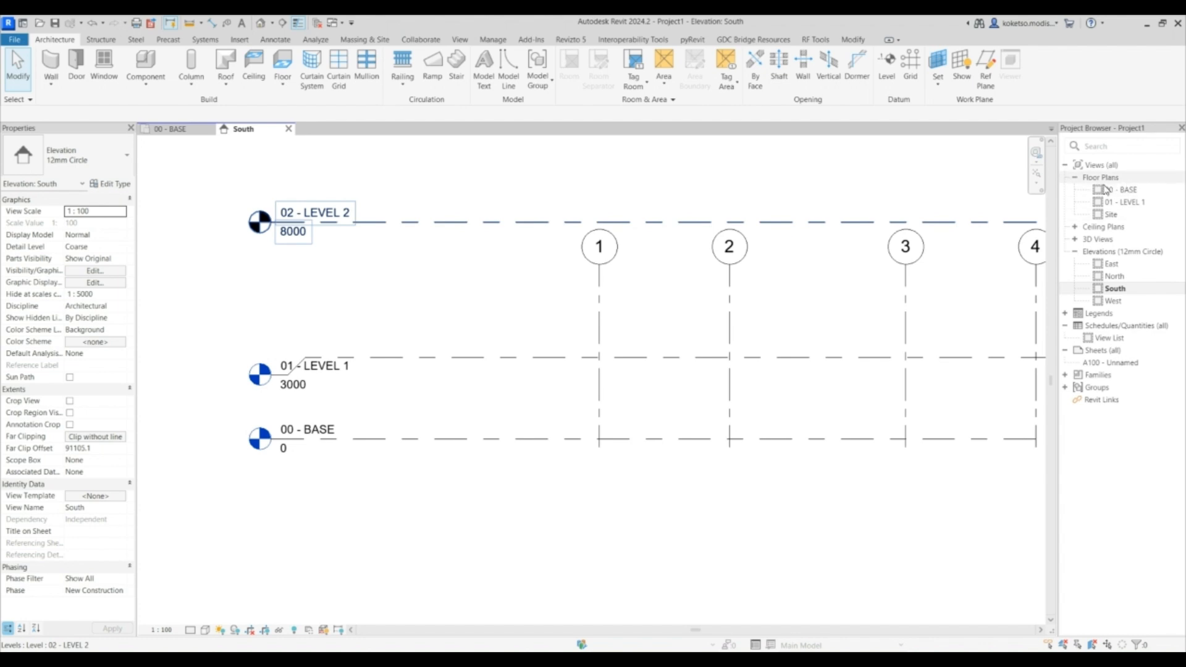
- Create a floor plan view for 02 - LEVEL 2 and close its tab
left_click(459, 41)
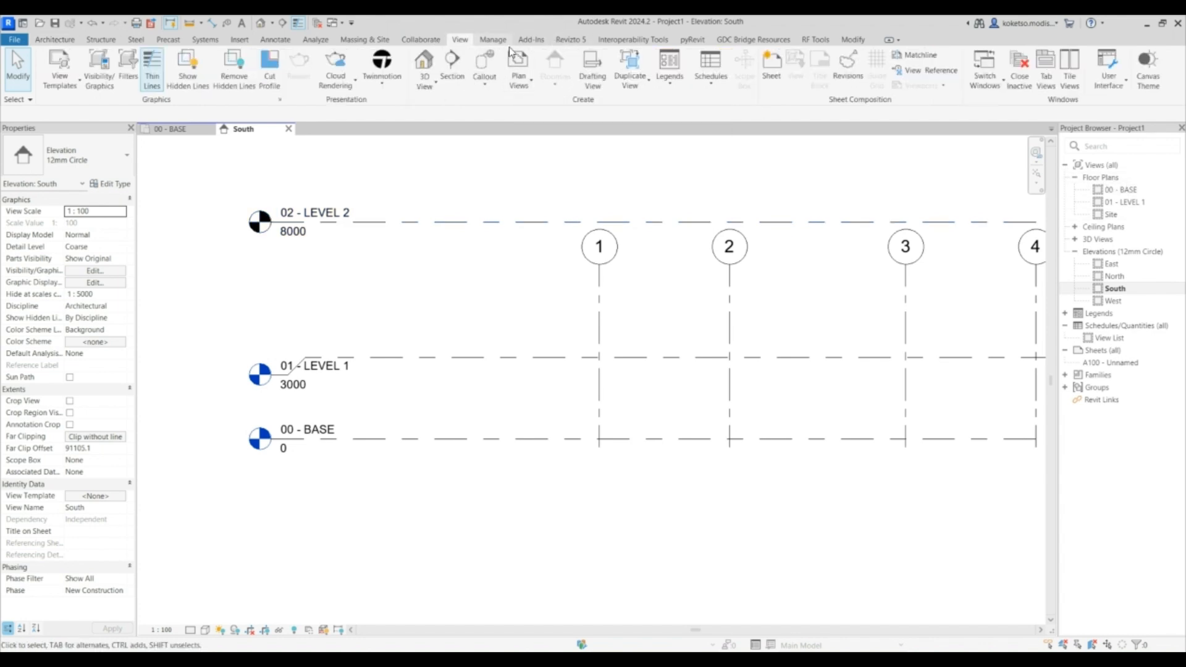
left_click(519, 84)
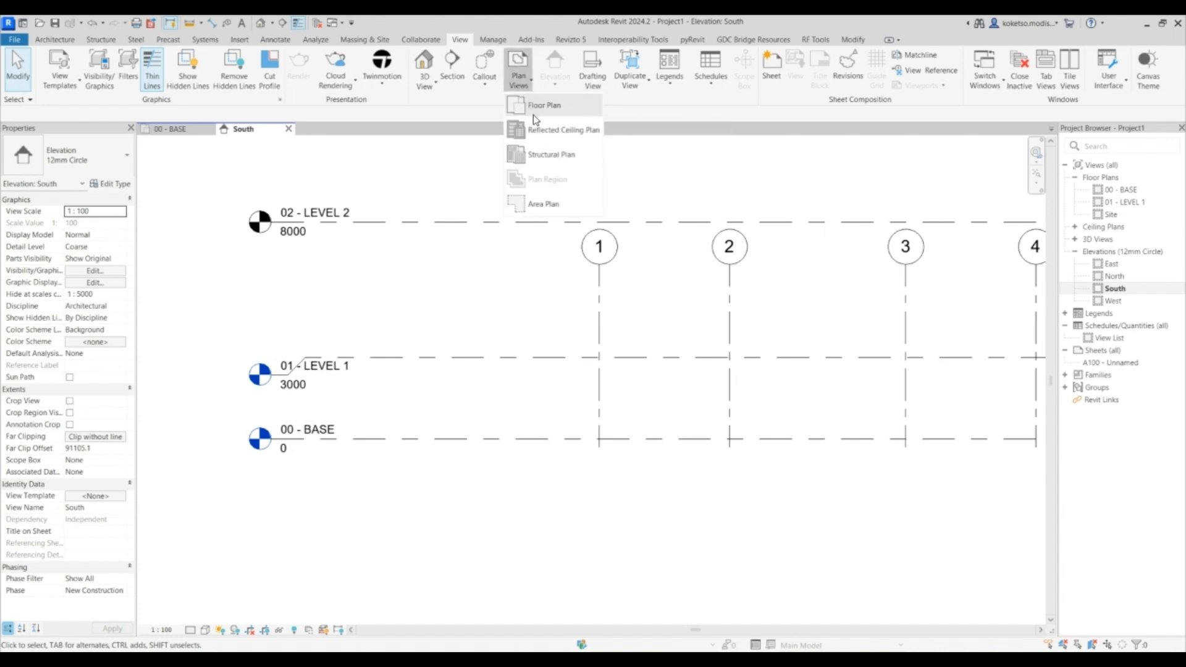
left_click(543, 108)
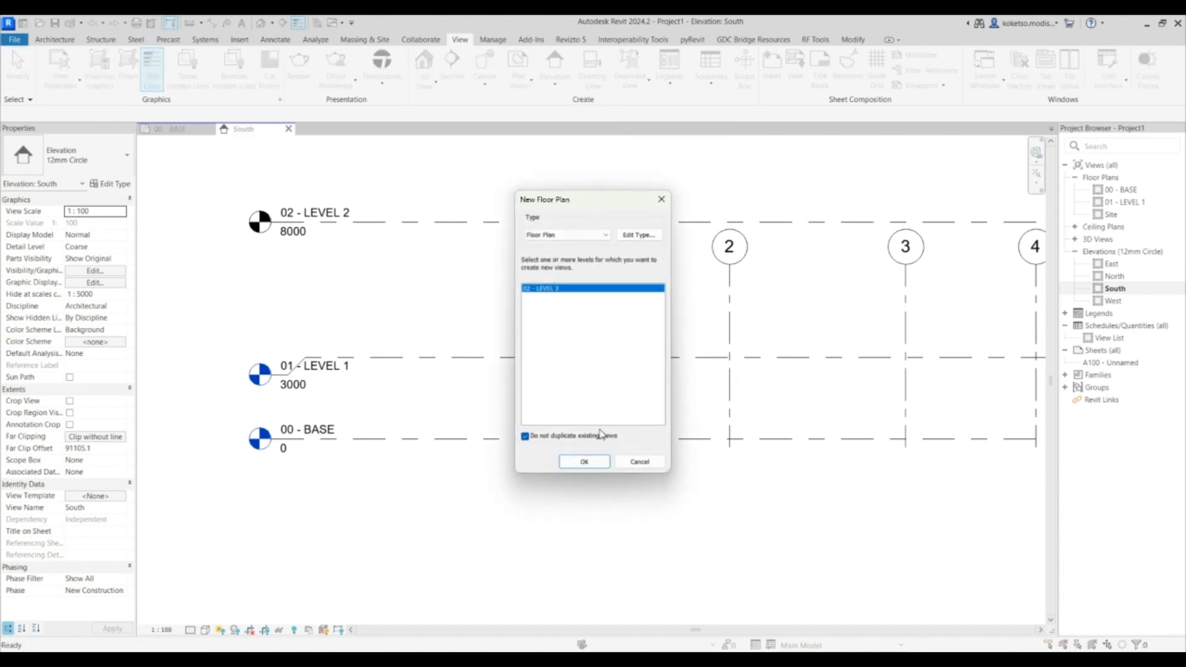
left_click(584, 462)
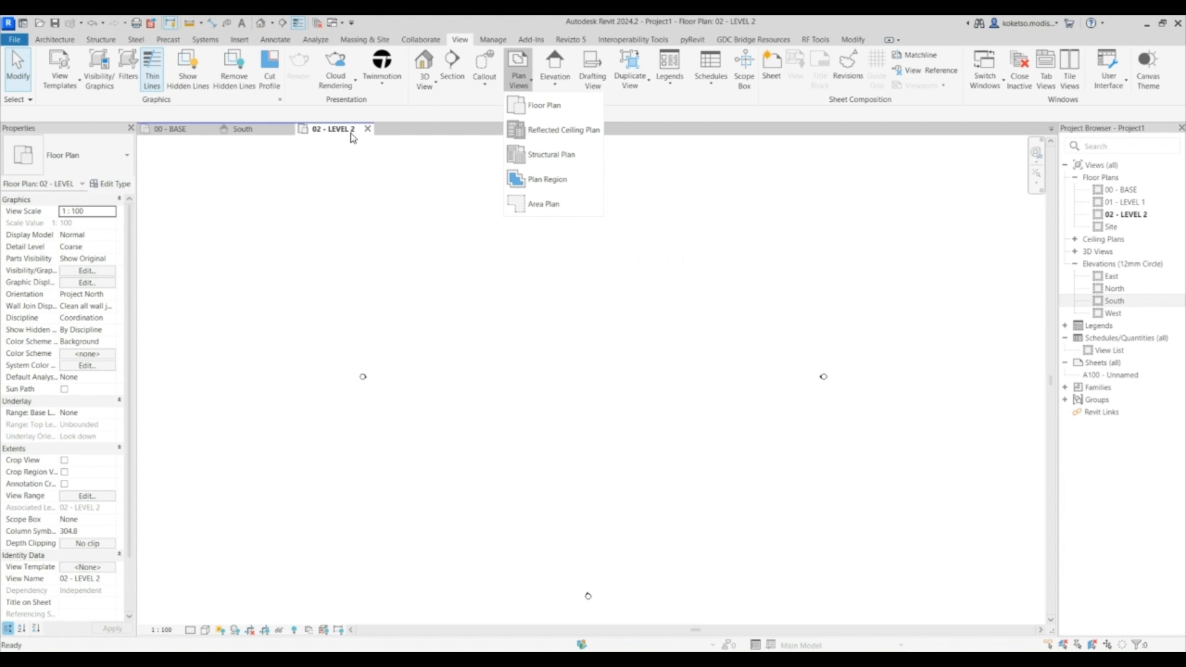
left_click(368, 129)
- Create structural plan views for 00 - BASE, 01 - LEVEL 1 and 02 - LEVEL 2
left_click(519, 80)
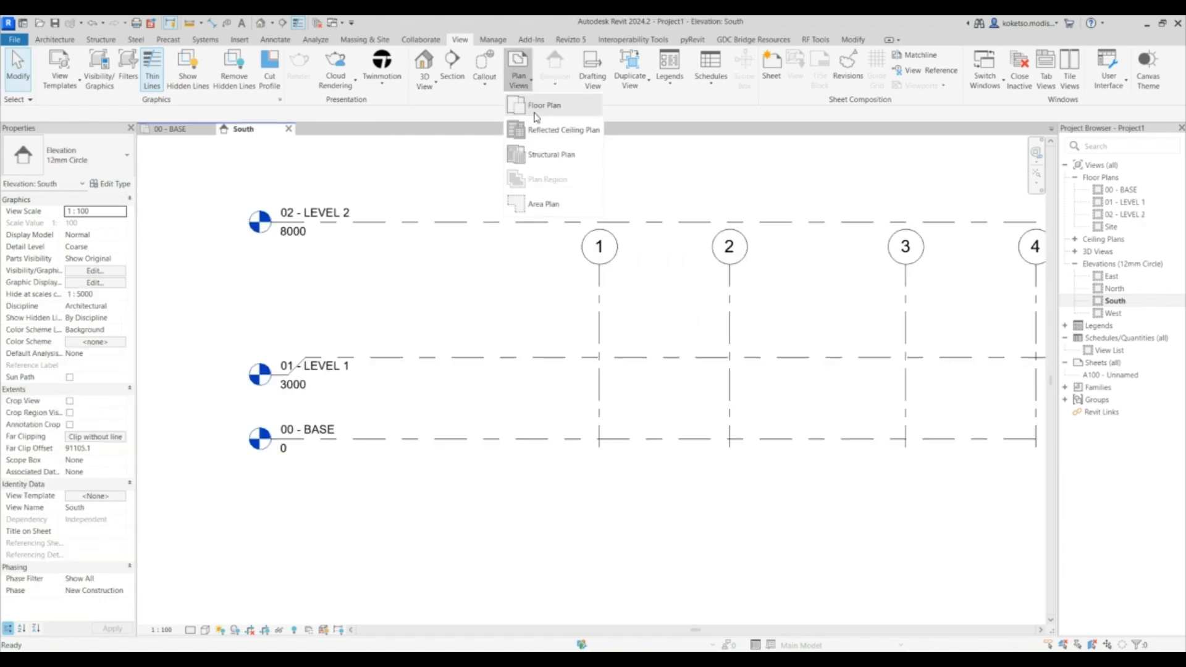
left_click(541, 153)
left_click(549, 314, "shift")
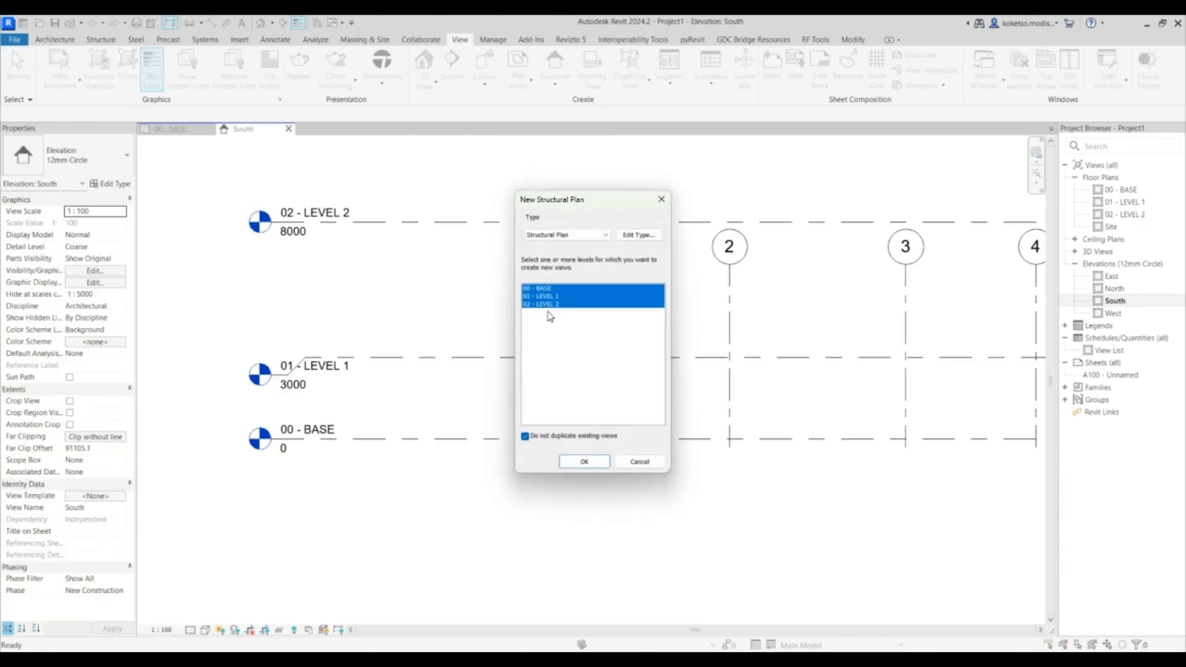
left_click(588, 462)
left_click(367, 129)
- Extend the vertical grid lines down below the 00 - BASE level in the South elevation
scroll(472, 260, "down", 2)
left_click(489, 309)
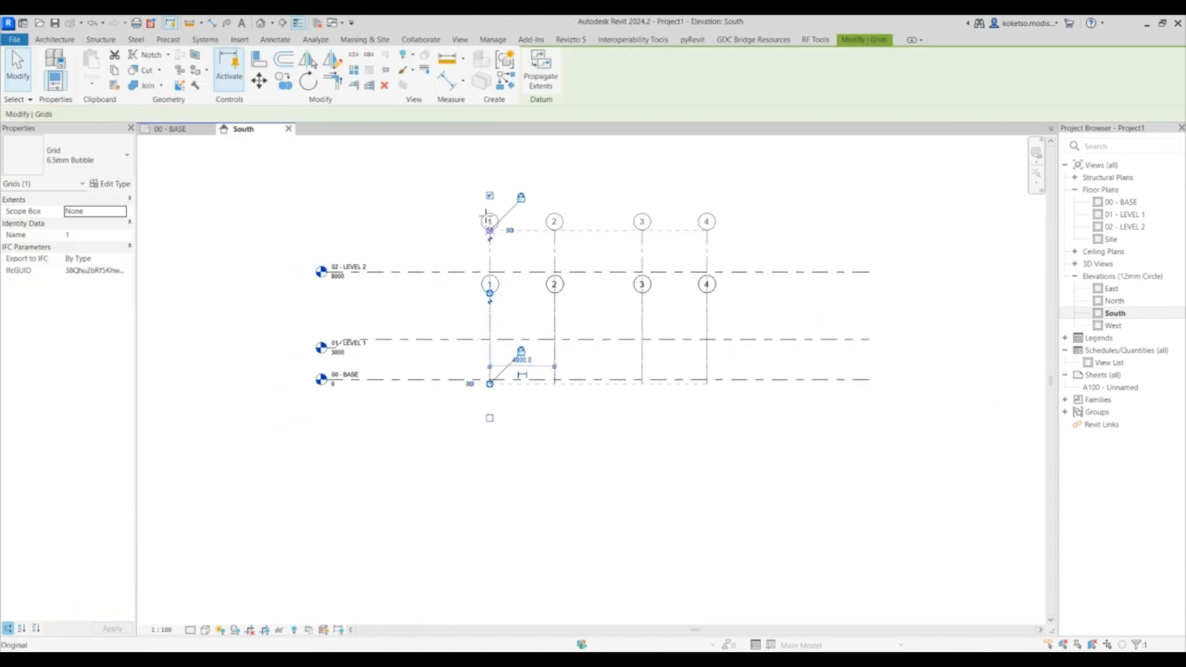
left_click_drag(485, 218, 487, 216)
left_click_drag(489, 384, 492, 441)
left_click(974, 266)
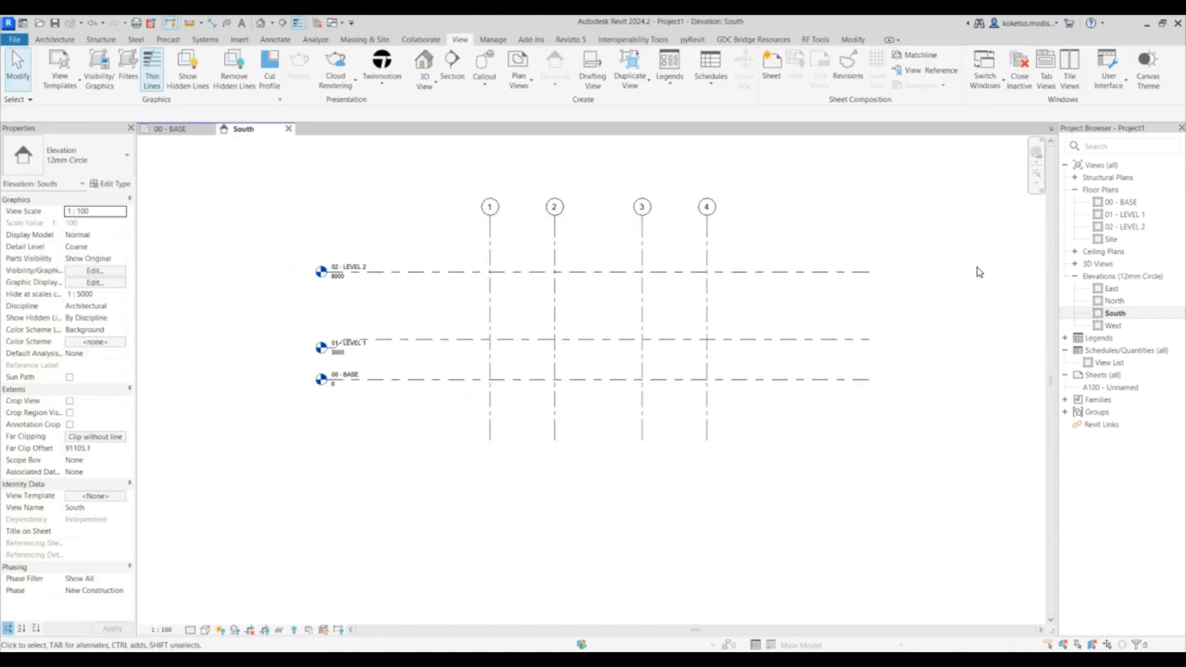
- Open the 00 - BASE structural plan, select the horizontal grids' bubble ends and drag them
left_click(1075, 190)
left_click(1076, 178)
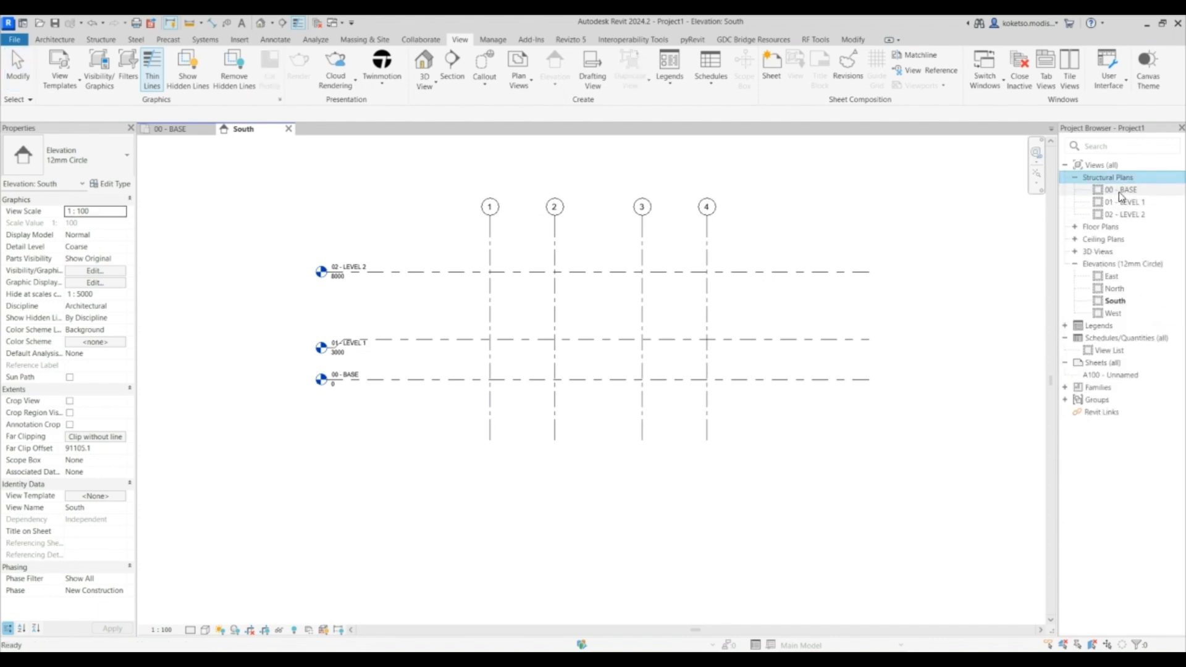
double_click(1121, 190)
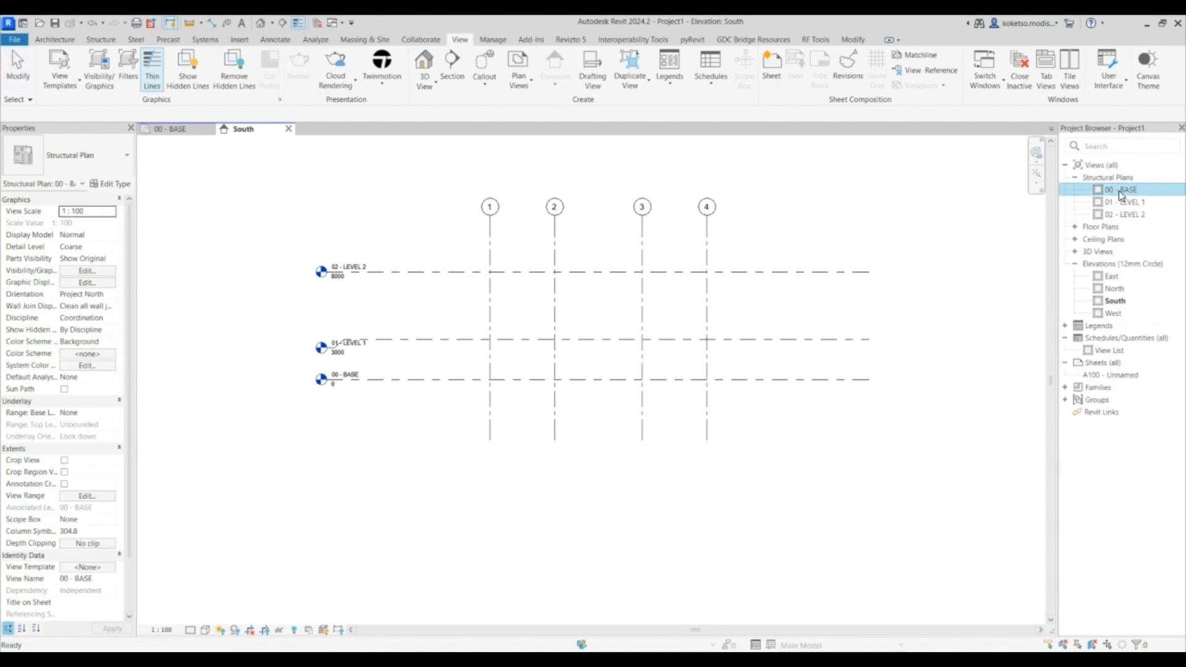
left_click(209, 129)
scroll(646, 408, "down", 1)
scroll(618, 409, "up", 2)
scroll(618, 409, "down", 1)
left_click_drag(702, 260, 663, 488)
left_click_drag(655, 327, 655, 270)
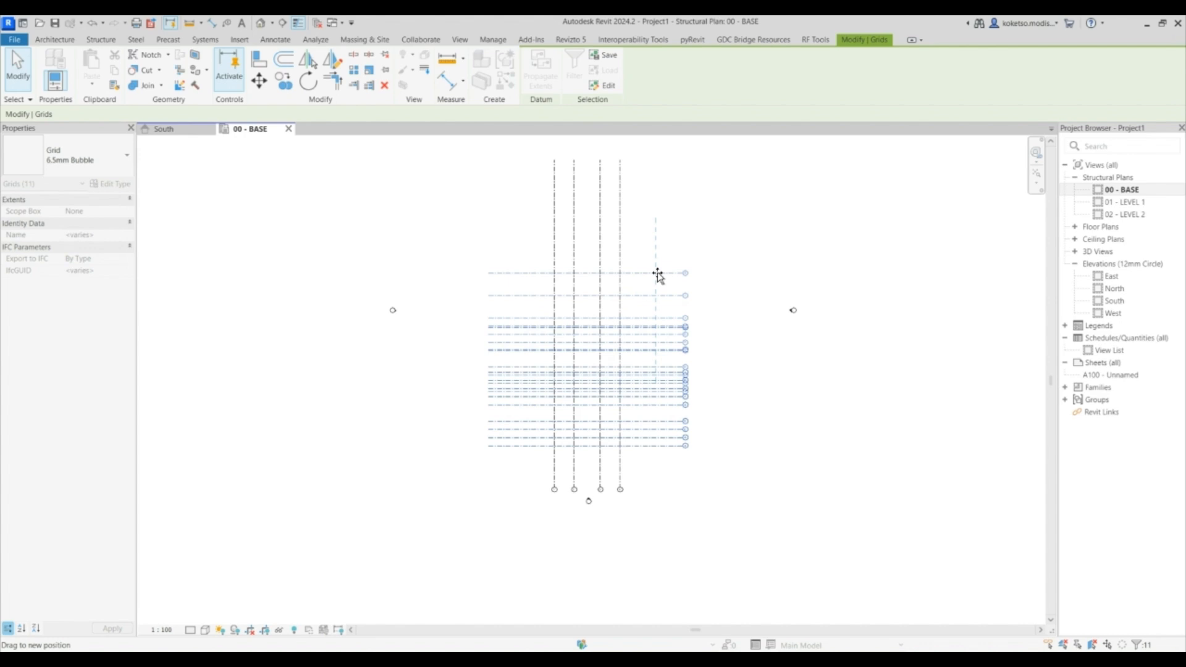
key("Escape")
scroll(636, 361, "up", 2)
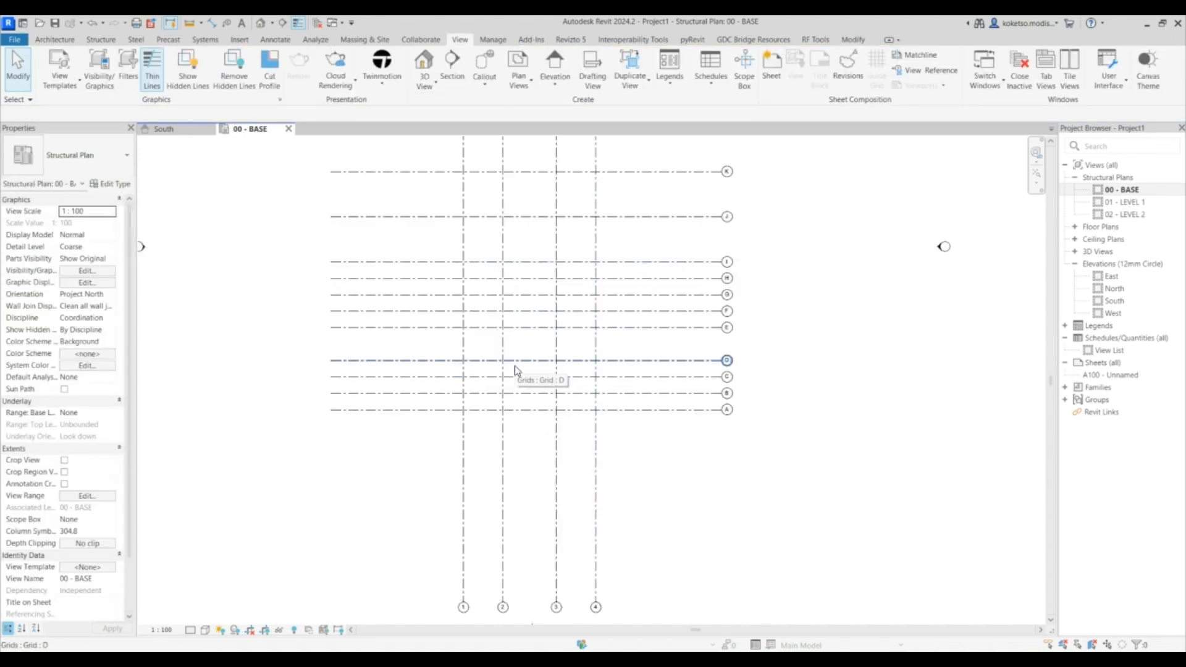
middle_click_drag(504, 299, 508, 369)
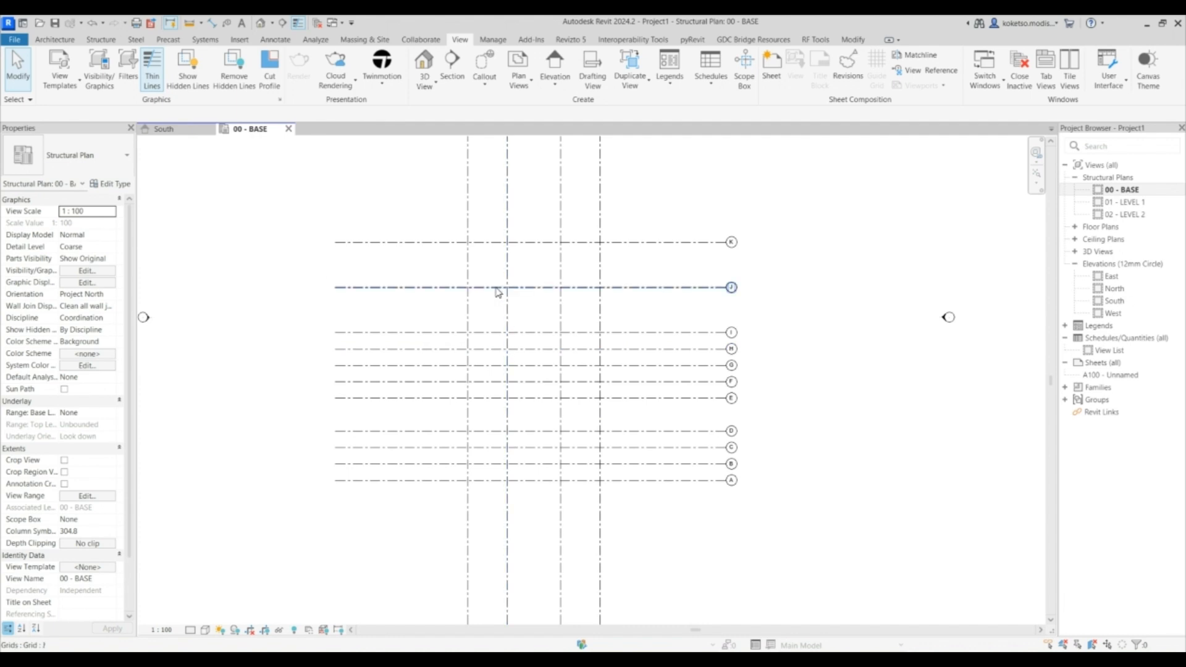
scroll(488, 290, "up", 1)
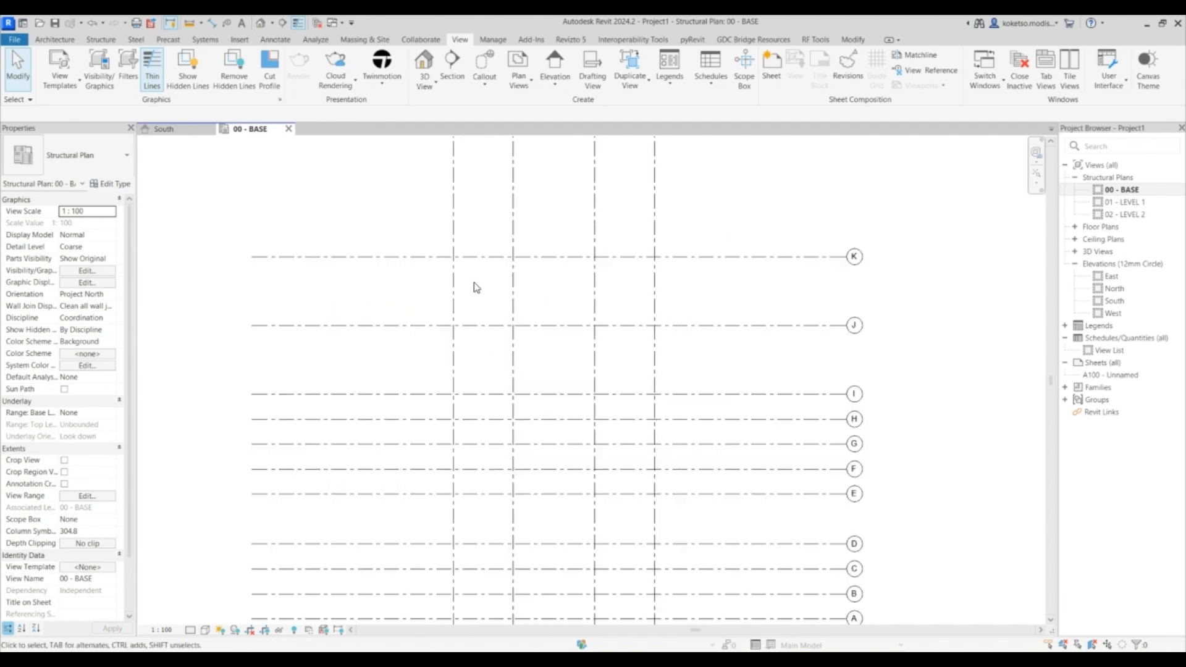
middle_click_drag(476, 287, 512, 315)
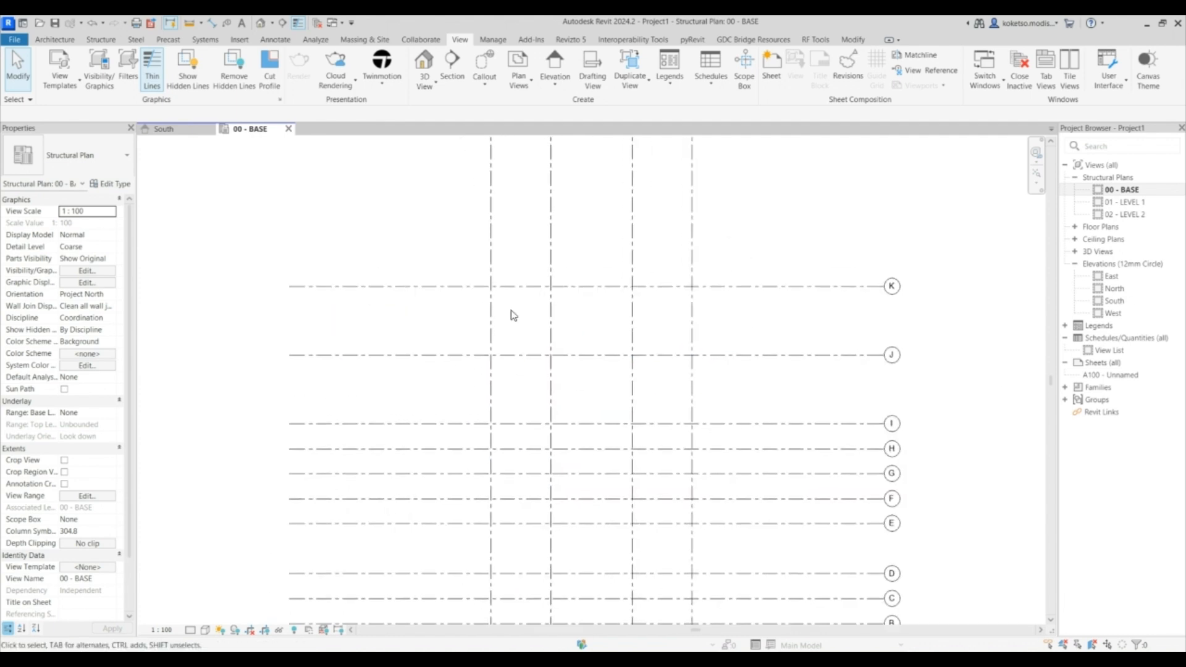
- Load the Pad Foundation-Rectangular family from Structural Foundations with the 1000x1000x500 type
left_click(106, 41)
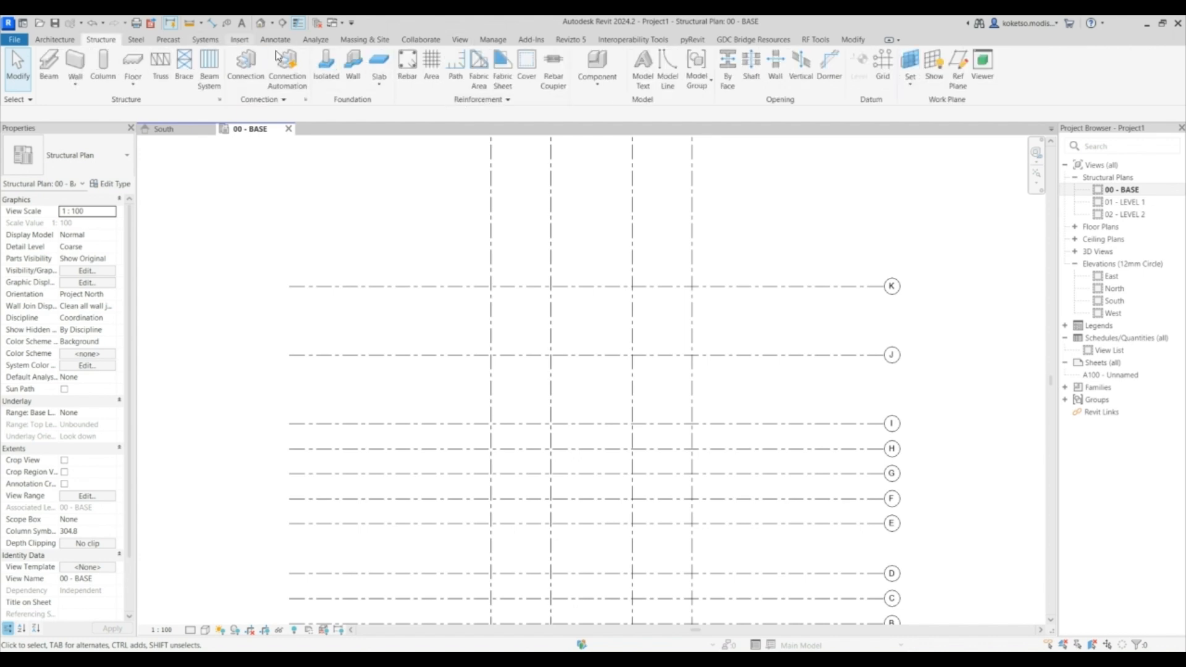
left_click(239, 39)
left_click(494, 64)
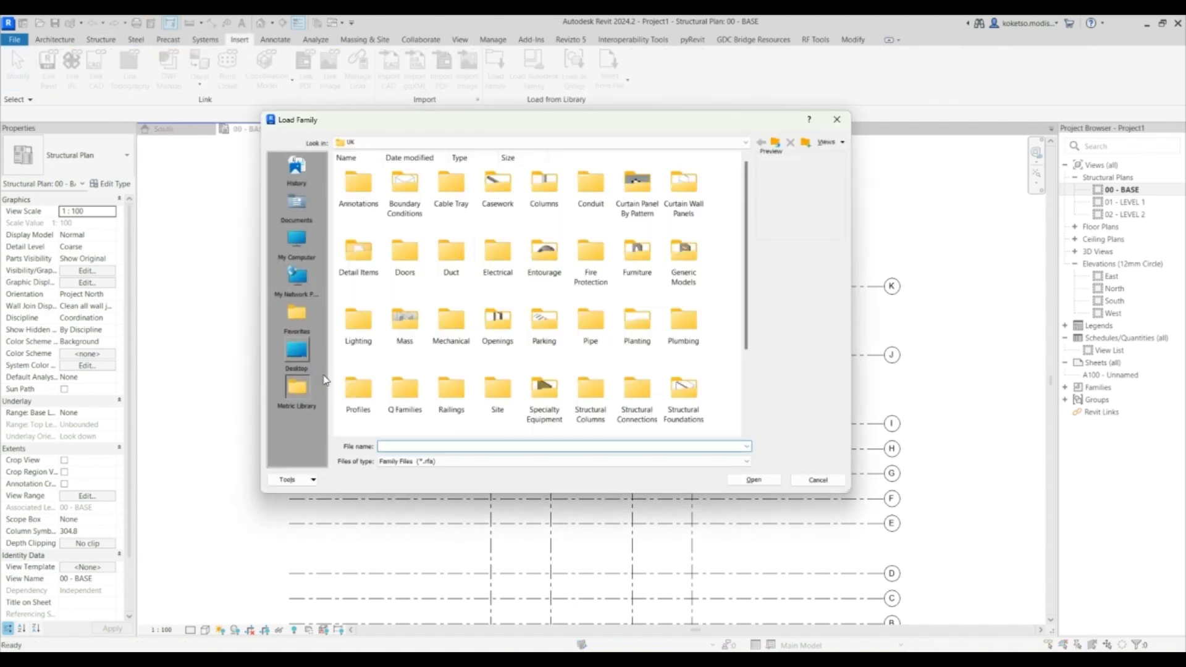
scroll(586, 337, "down", 3)
double_click(641, 278)
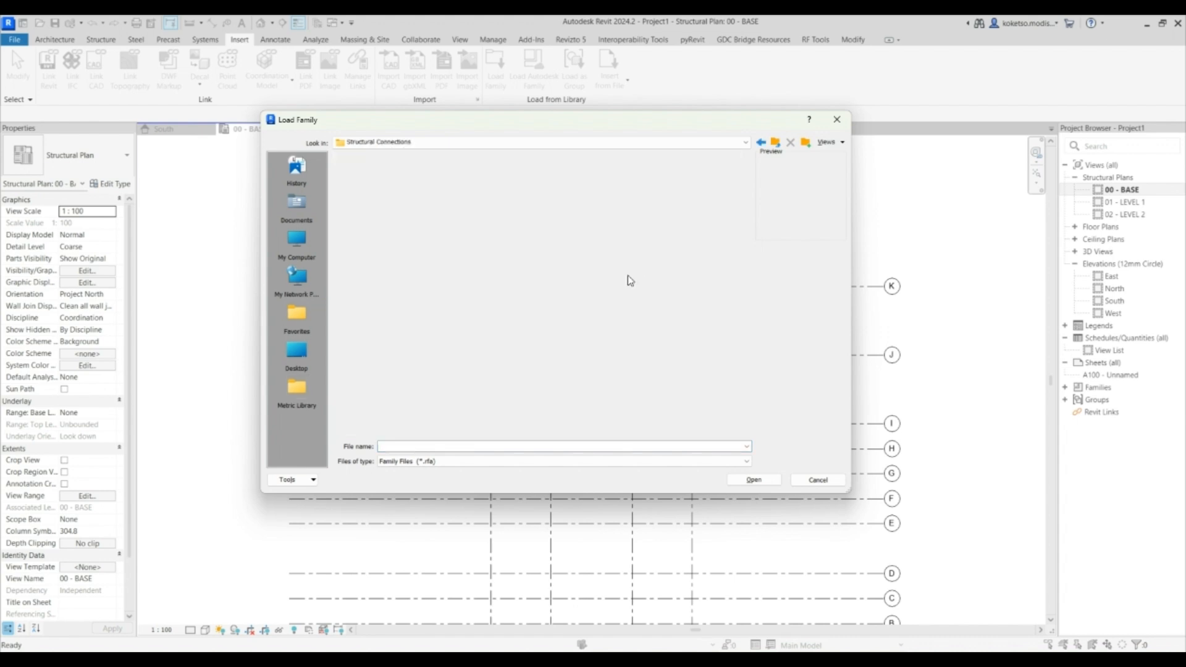
left_click(777, 144)
double_click(678, 288)
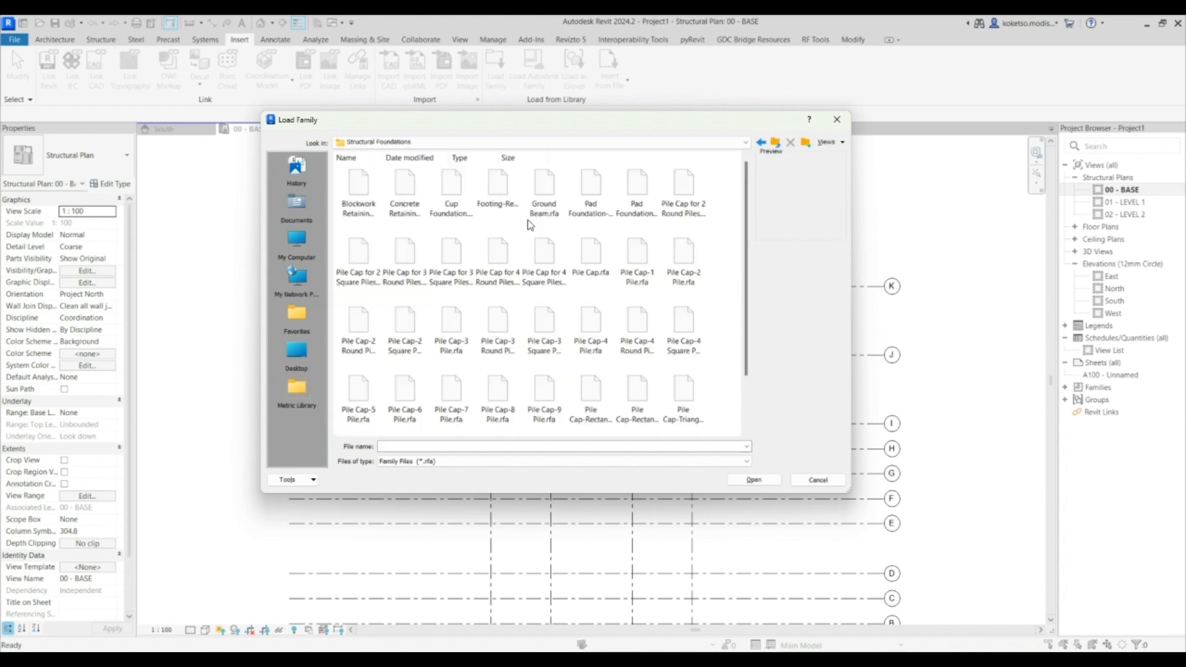
left_click(597, 204)
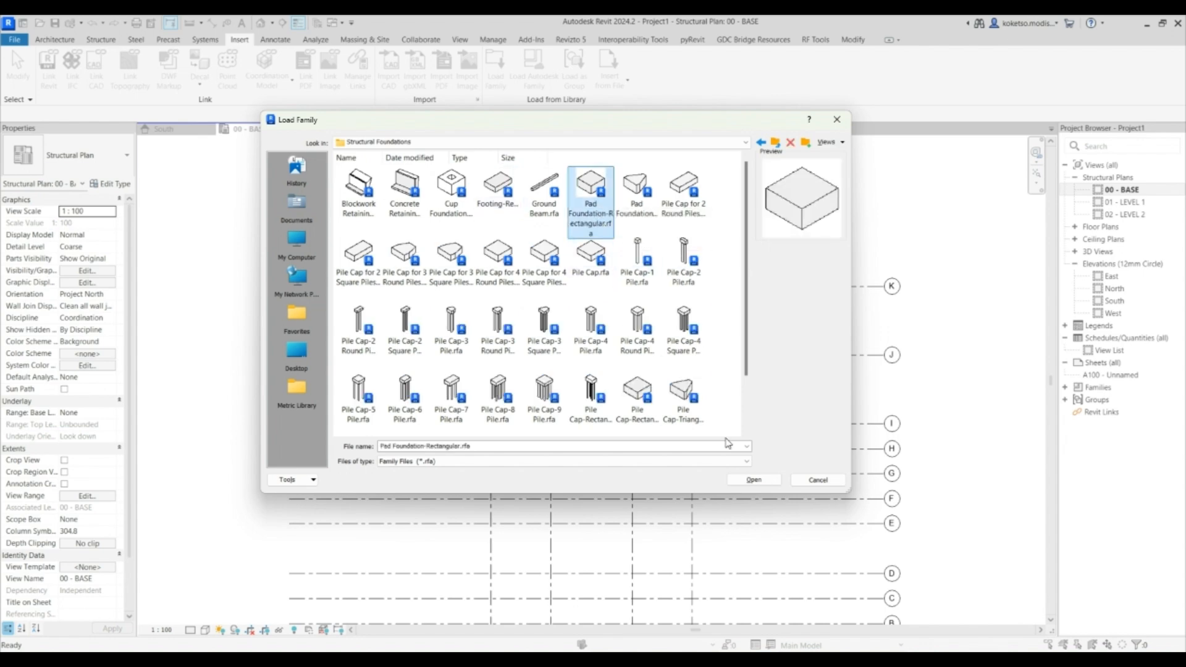
left_click(752, 481)
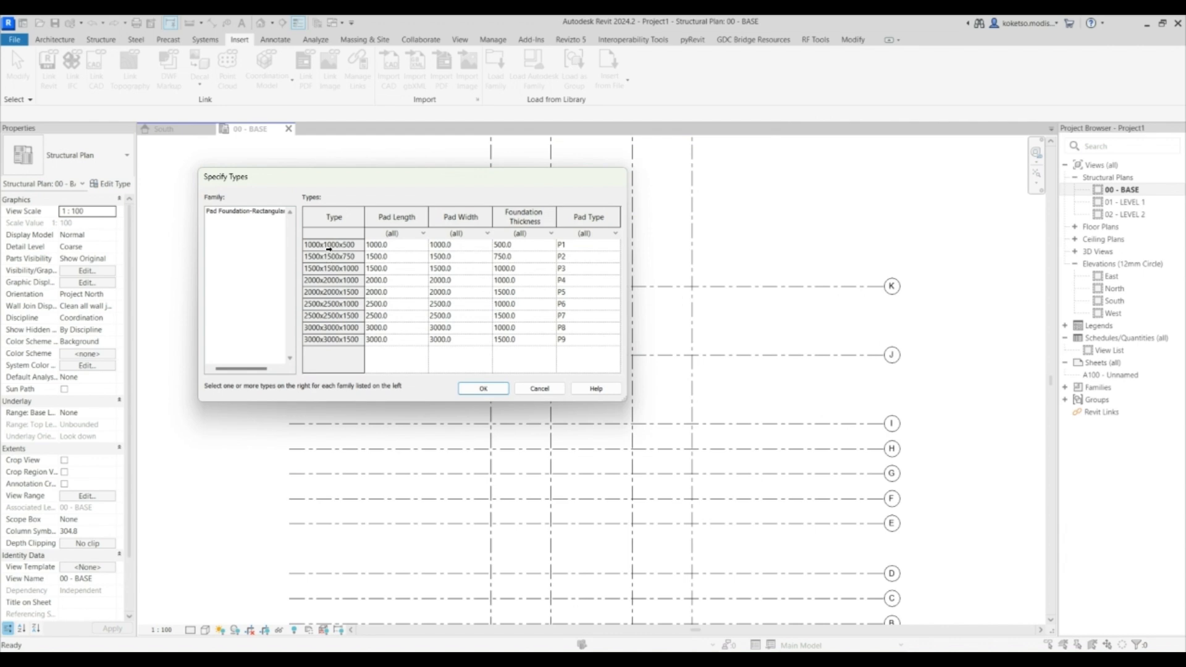
left_click(323, 245)
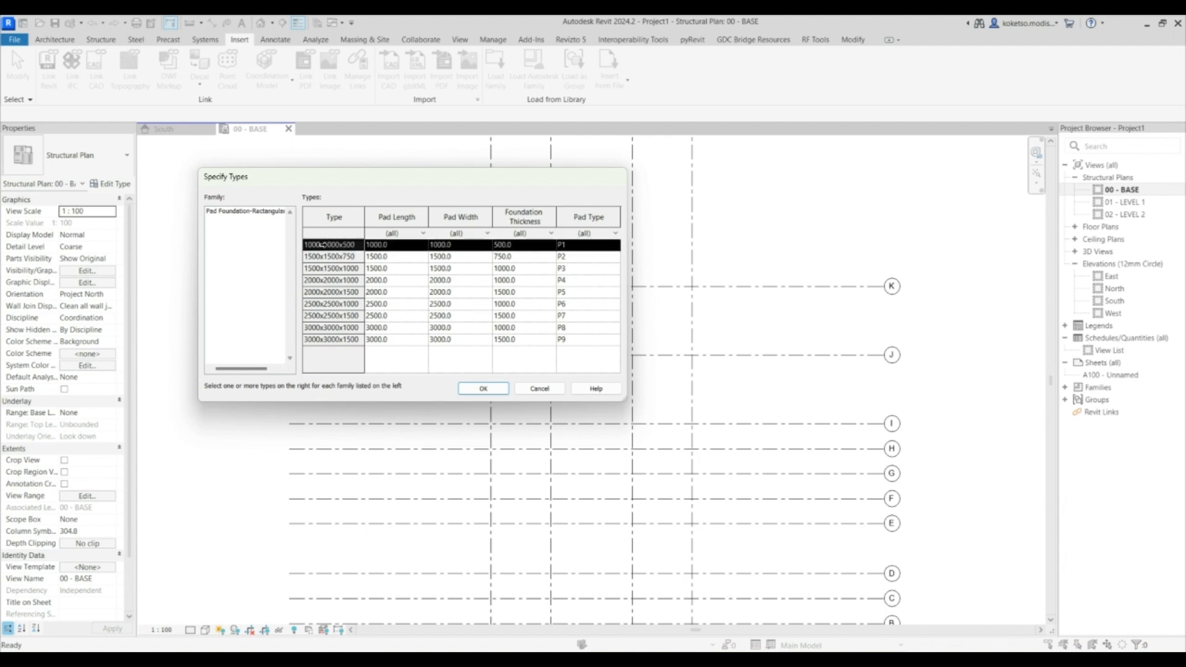
left_click(499, 387)
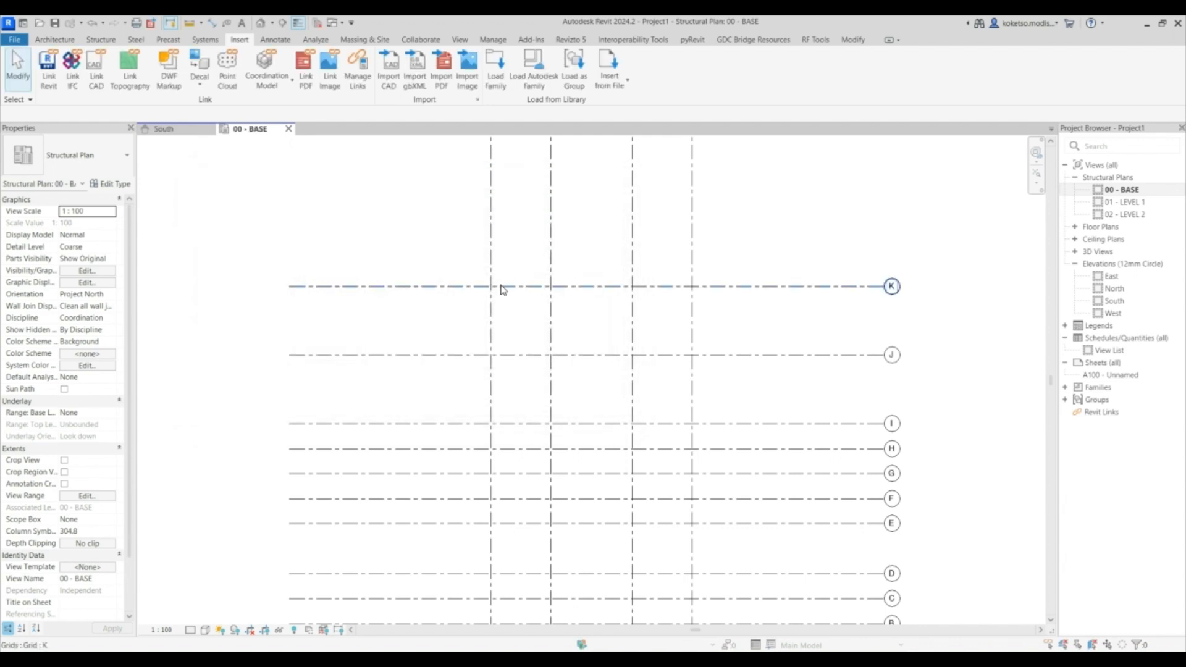
left_click(100, 41)
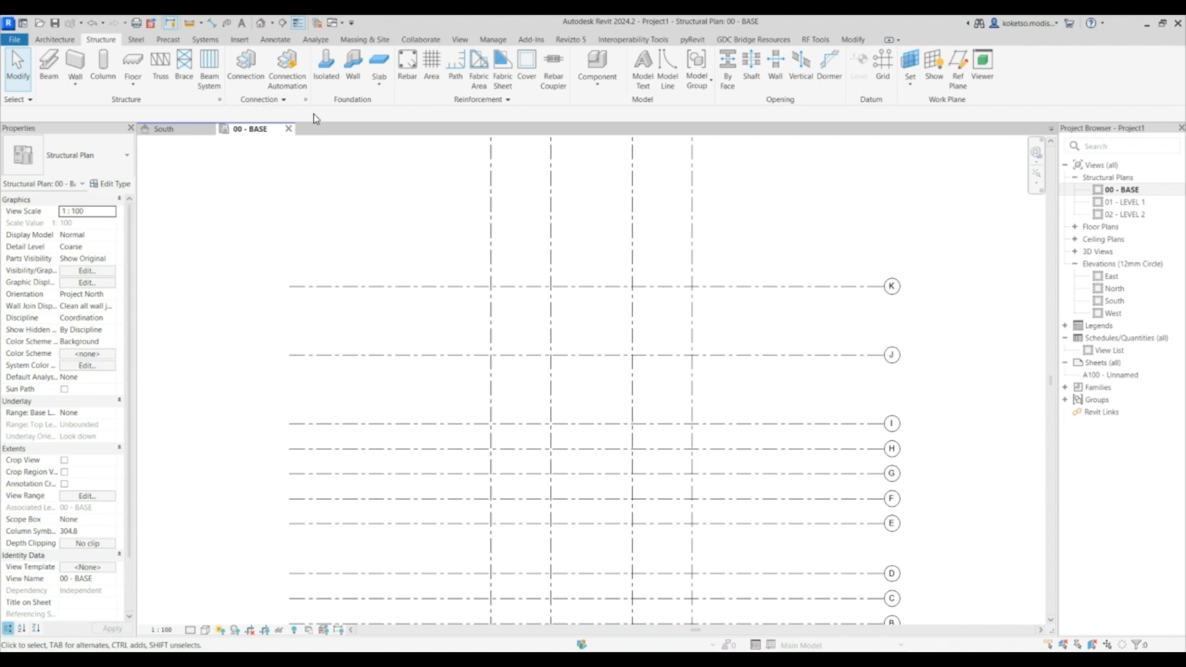
left_click(330, 75)
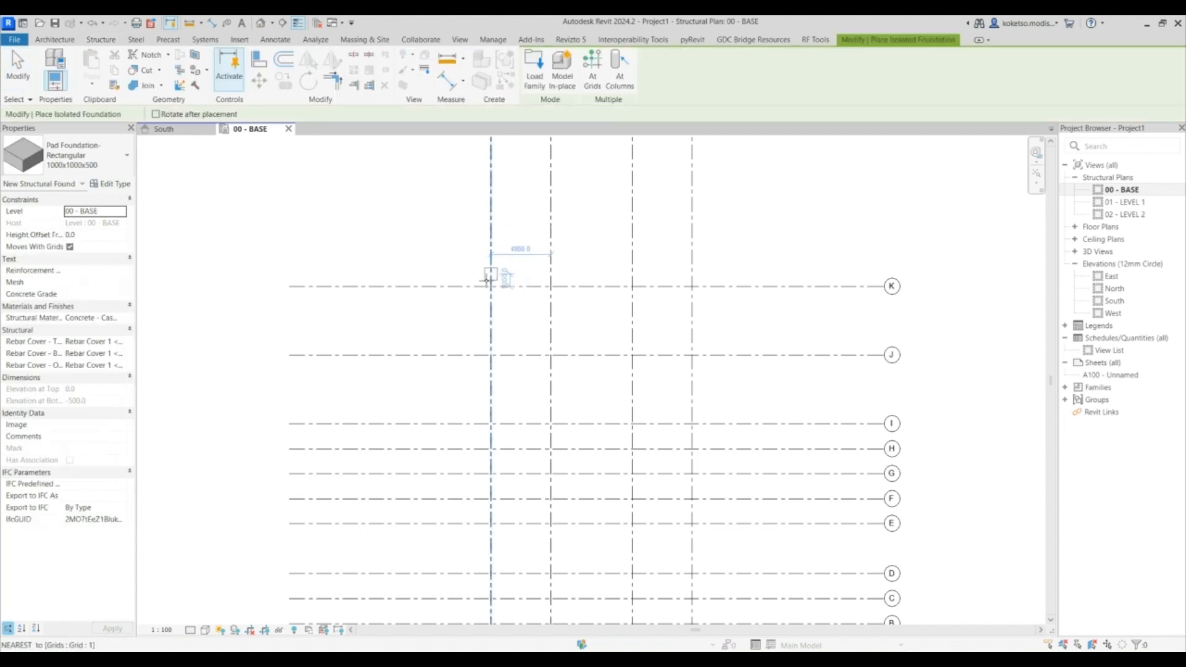
middle_click_drag(490, 294, 492, 228)
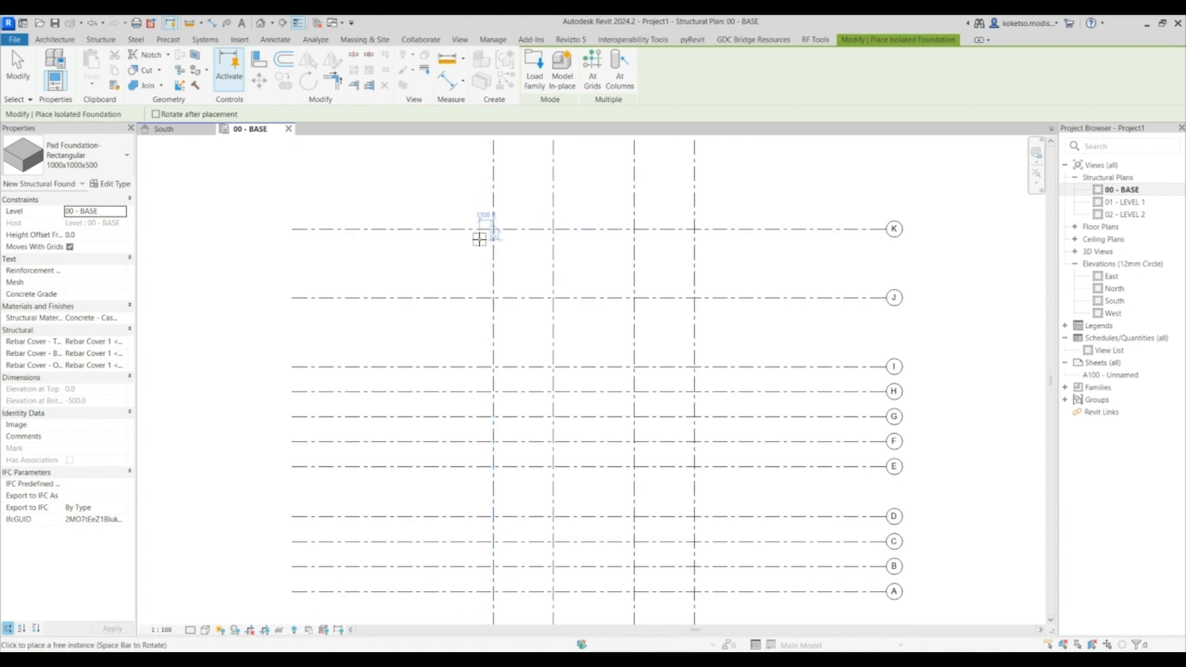
key("Escape")
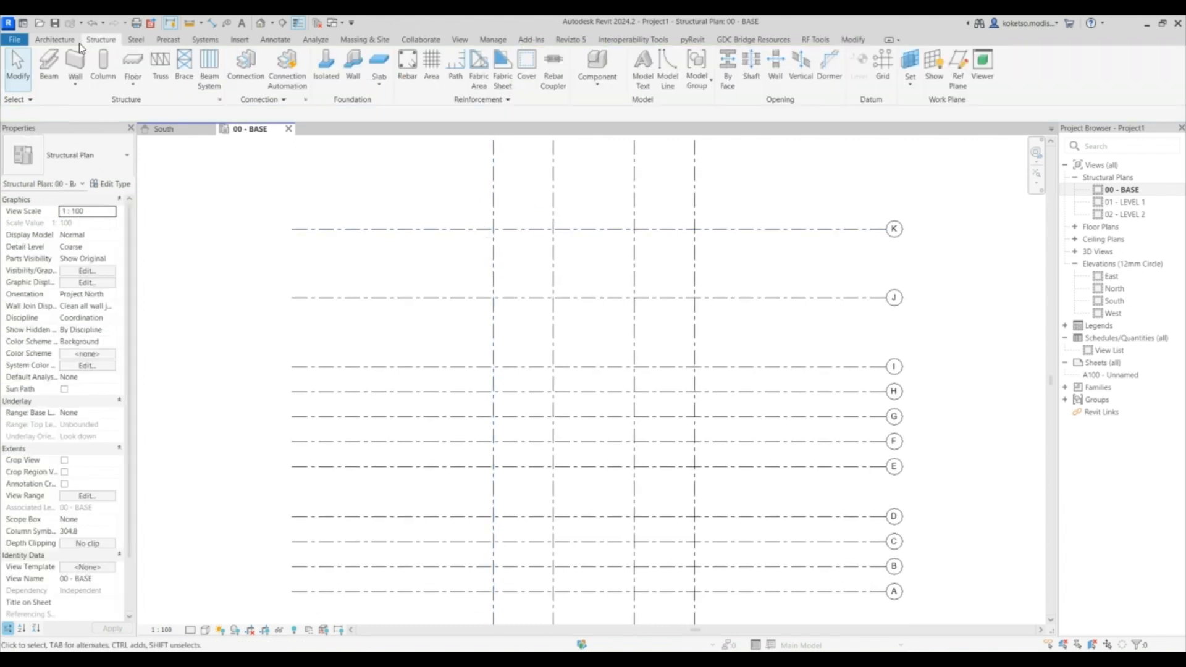
- Load the CPAC Silo Tank 75.-Logo SCG family into the project
left_click(240, 40)
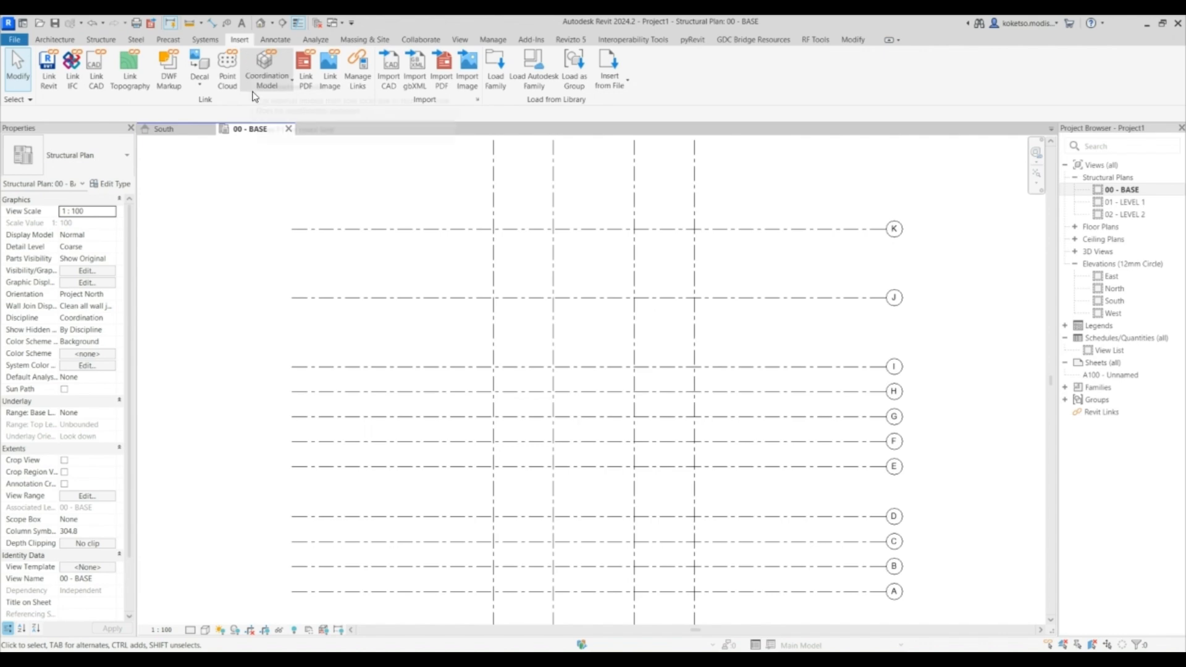
left_click(499, 88)
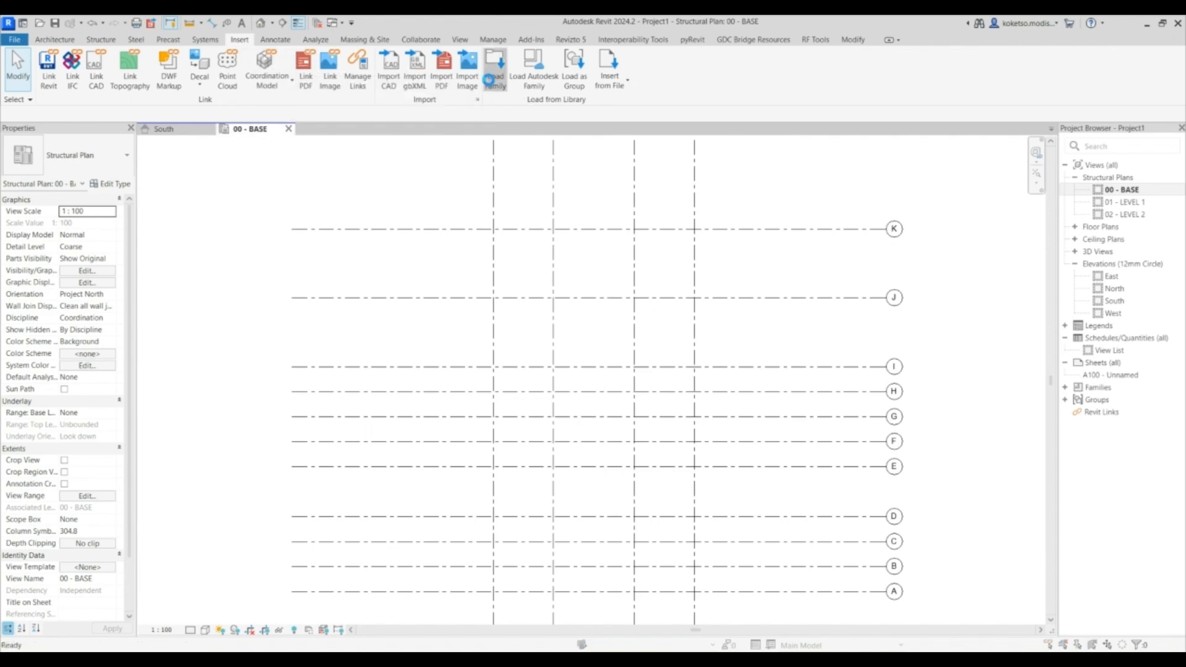
left_click_drag(485, 124, 0, 179)
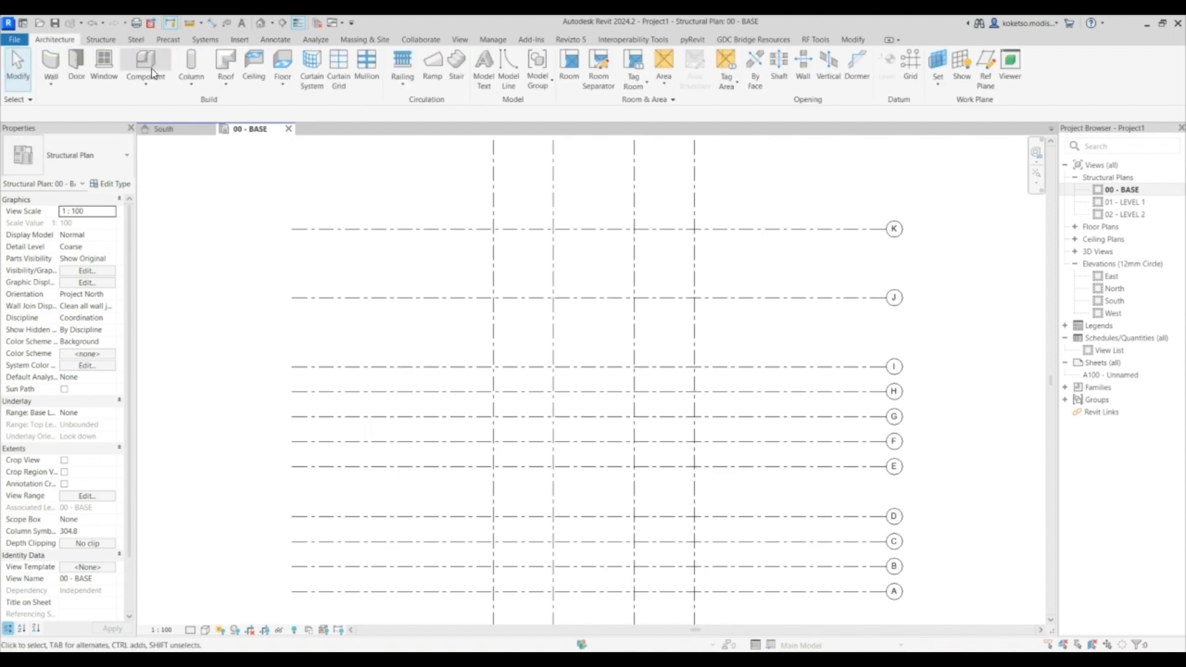
- Place the CPAC Silo Tank 75 component, rotated, at the intersection of grids 1 and K on 00 - BASE
key("c")
key("m")
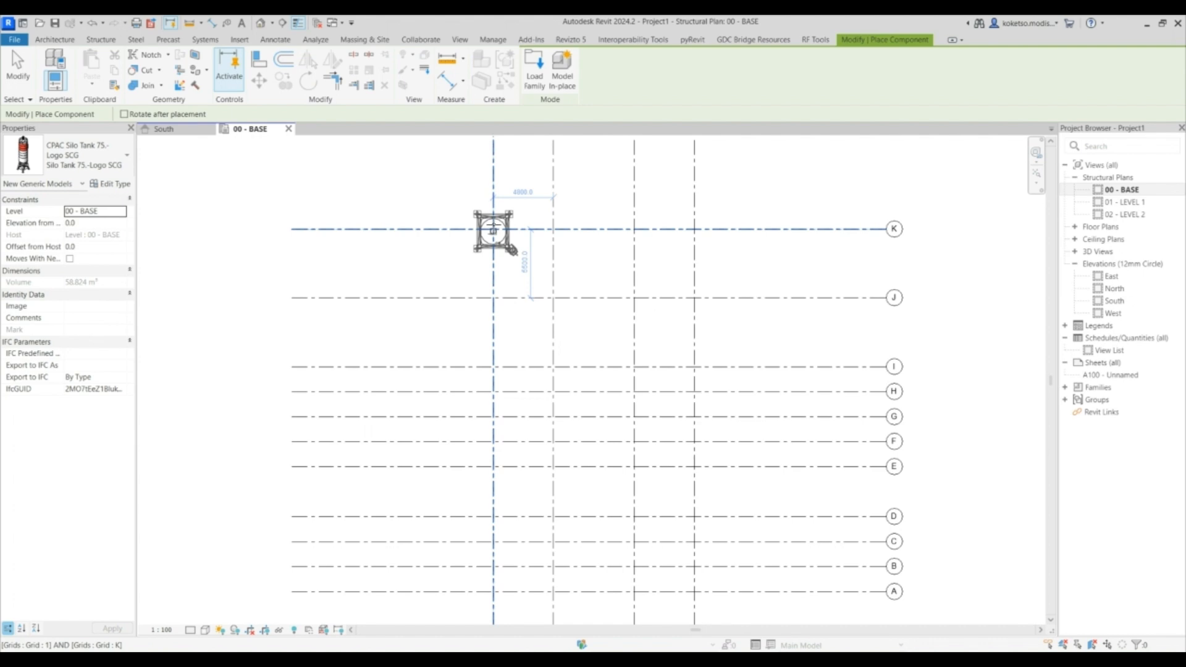
scroll(493, 231, "up", 5)
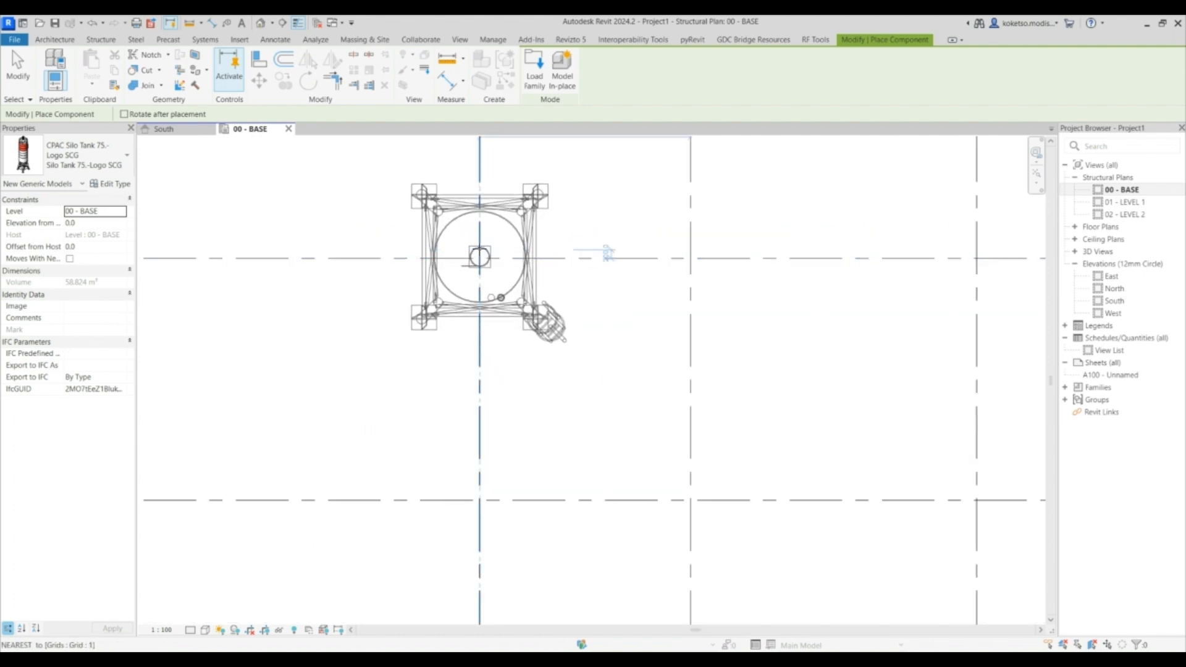
key("space")
key("space")
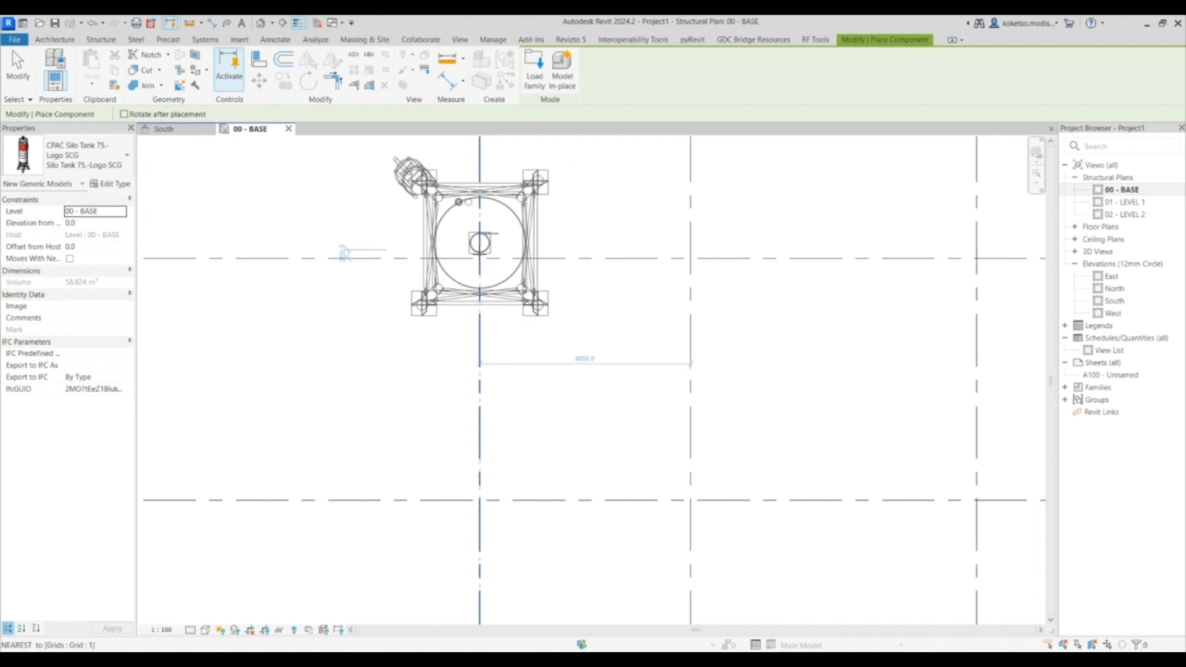
key("space")
key("space")
key("space")
key("space")
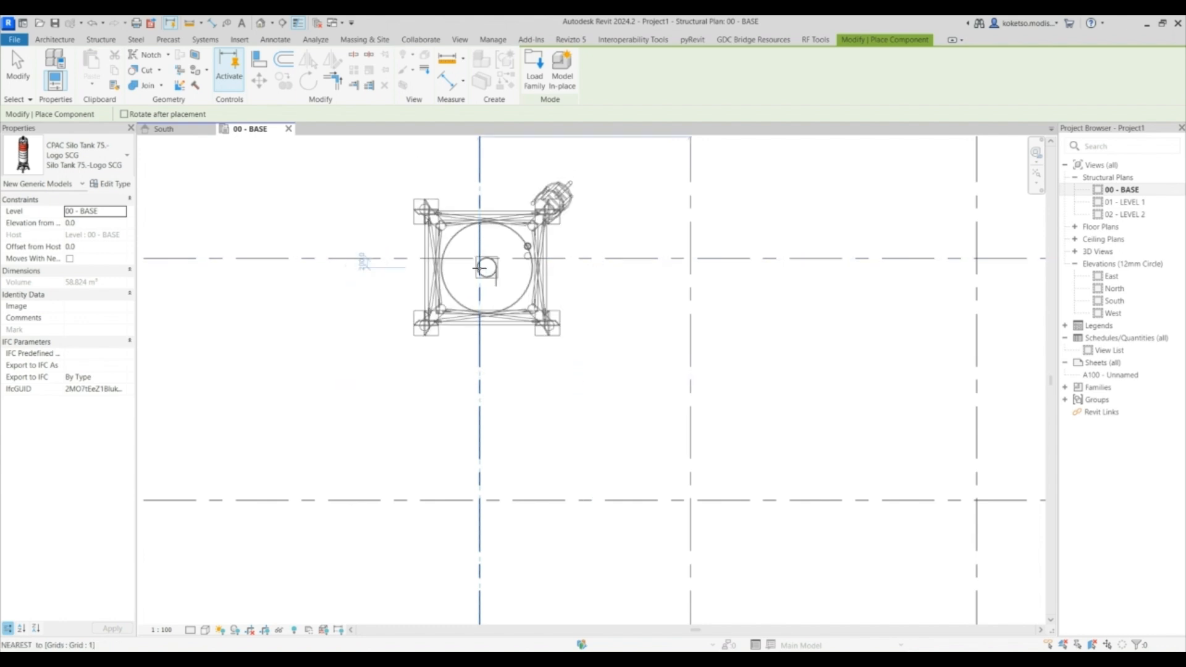
key("space")
key("space")
key("space")
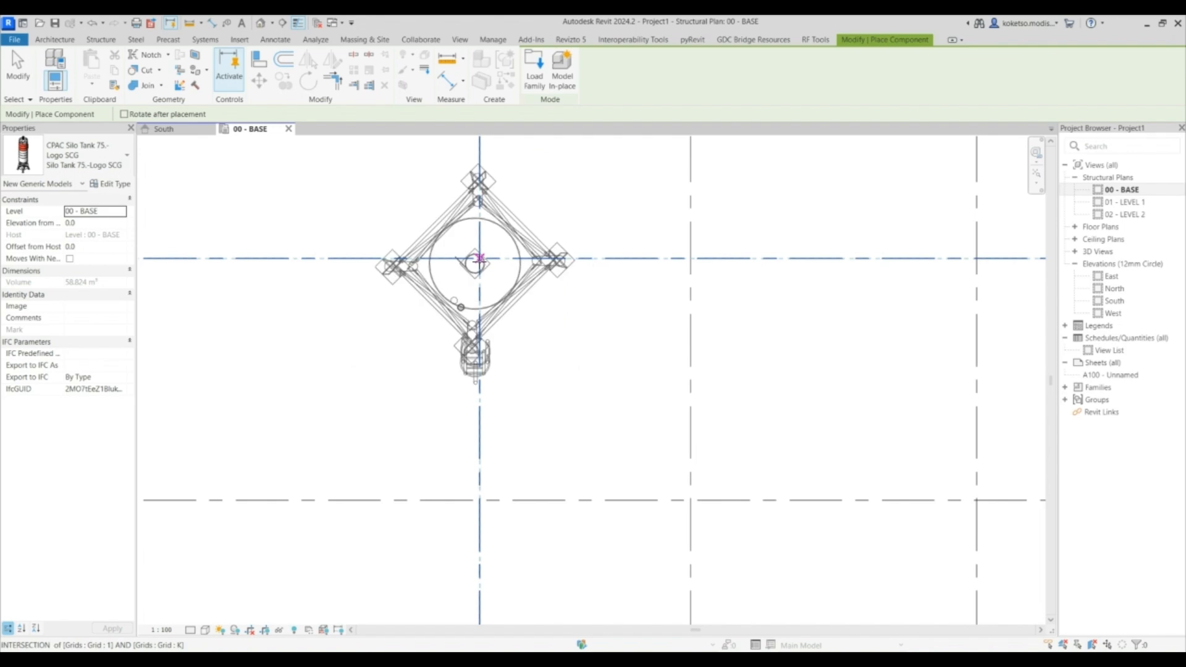
key("space")
key("space")
key("space")
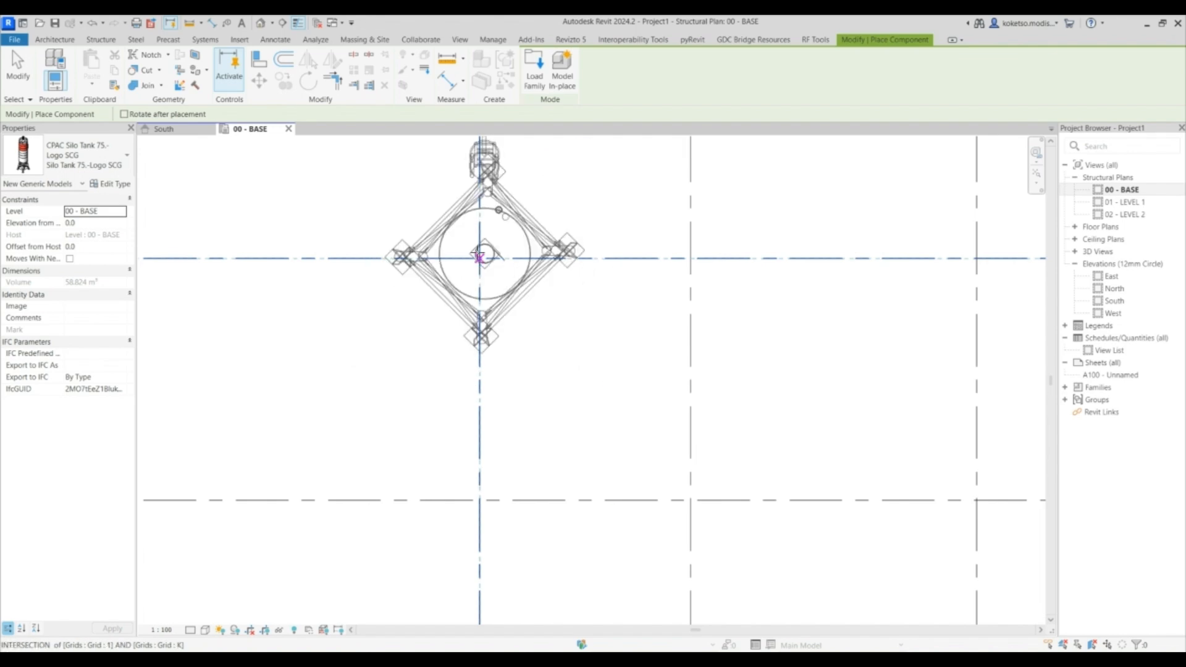
left_click(479, 259)
key("Escape")
- Move the silo so its centre sits exactly on the grid 1 and K intersection
scroll(495, 257, "up", 3)
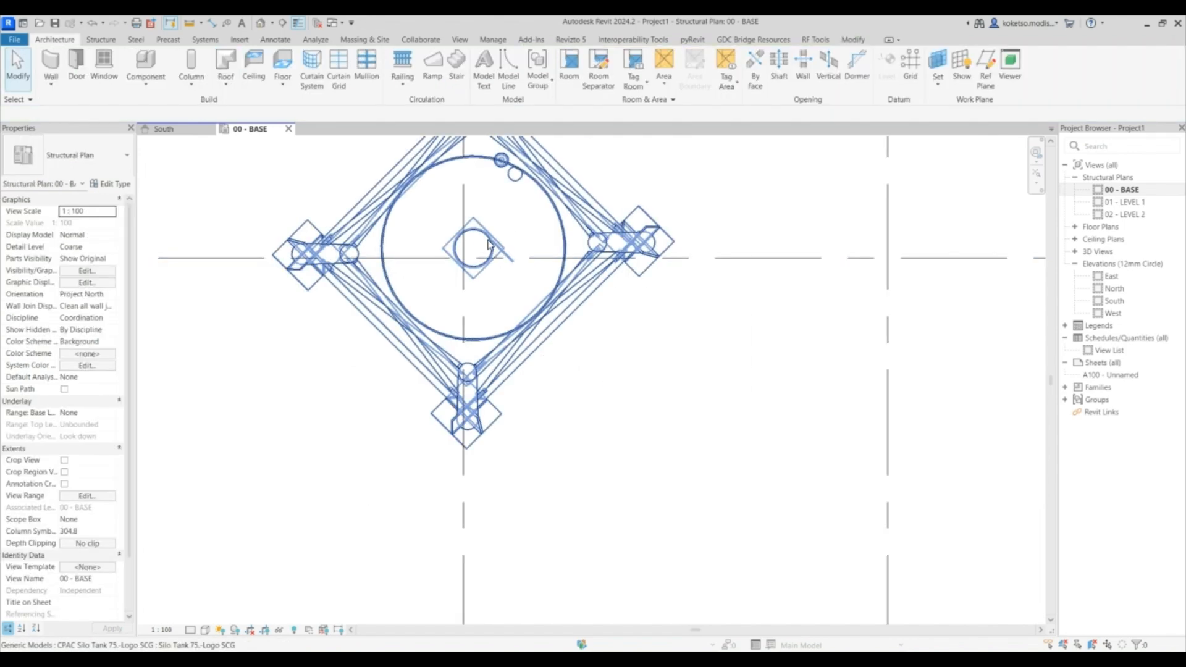
left_click(473, 246)
scroll(474, 246, "up", 3)
left_click(259, 81)
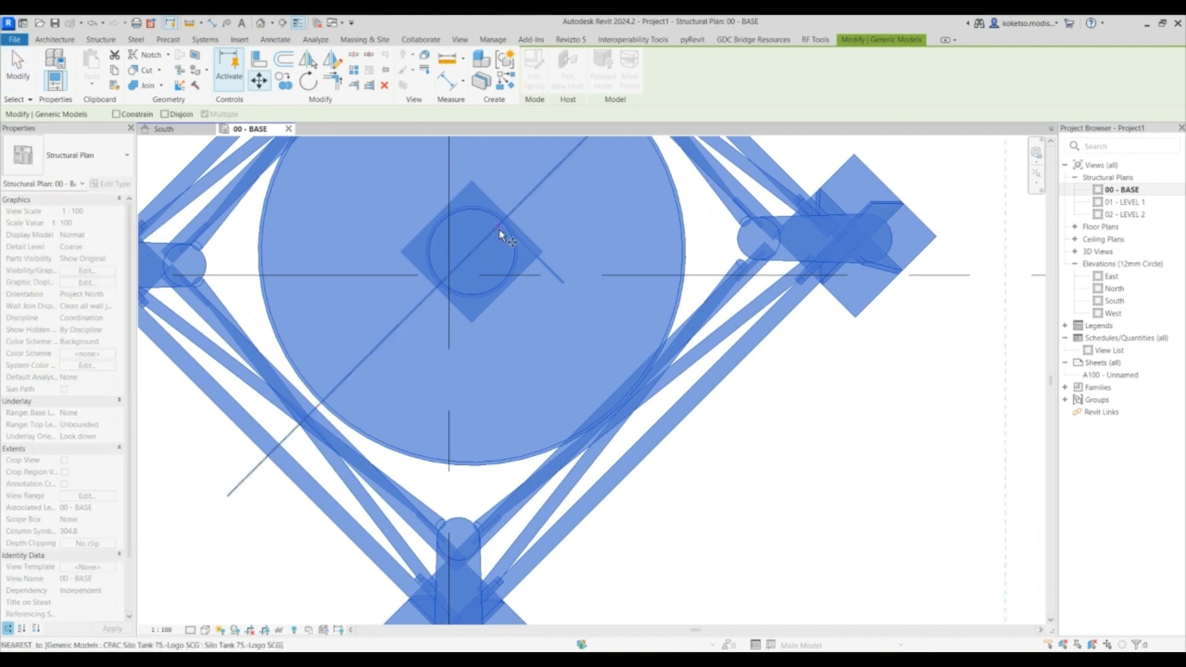
left_click(469, 250)
left_click(449, 275)
scroll(498, 306, "down", 5)
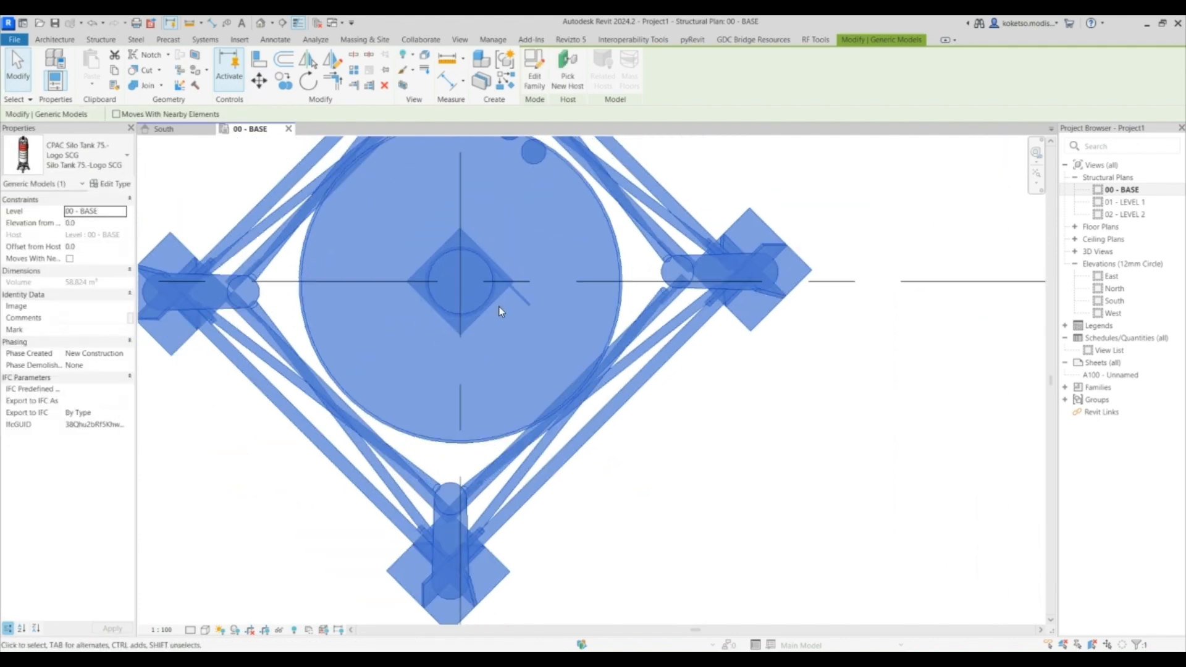
- In the South elevation, move the silo vertically so its leg bases sit on the 00 - BASE level
left_click(171, 131)
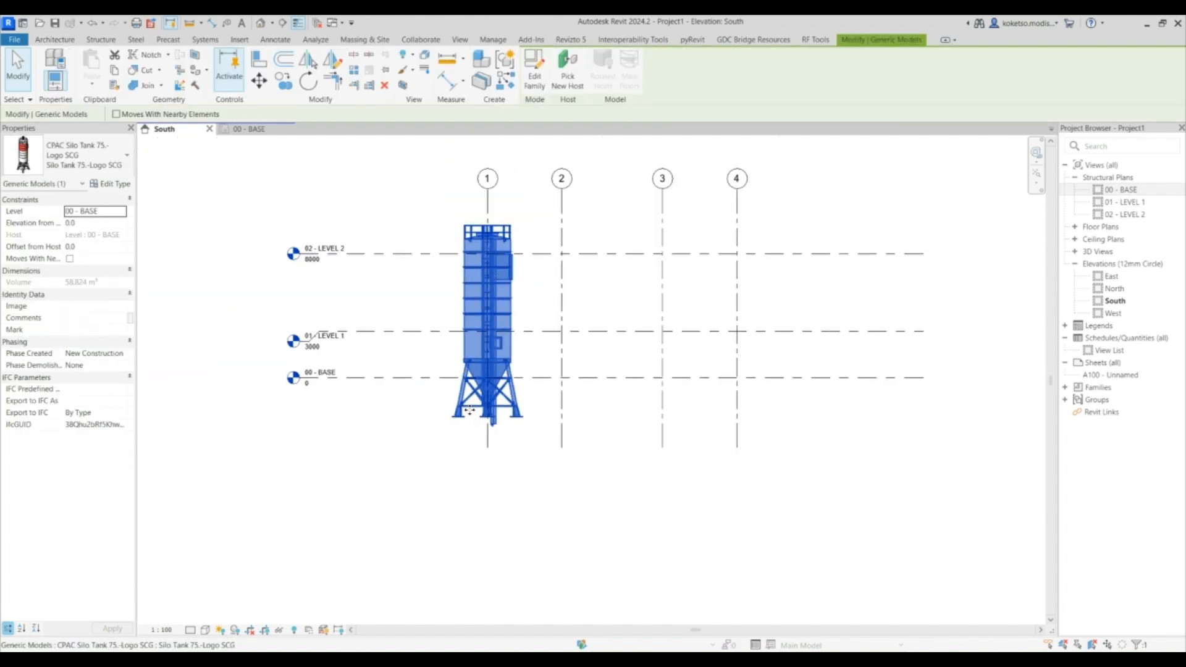
scroll(470, 408, "up", 4)
left_click(258, 81)
scroll(444, 435, "up", 3)
left_click(439, 423)
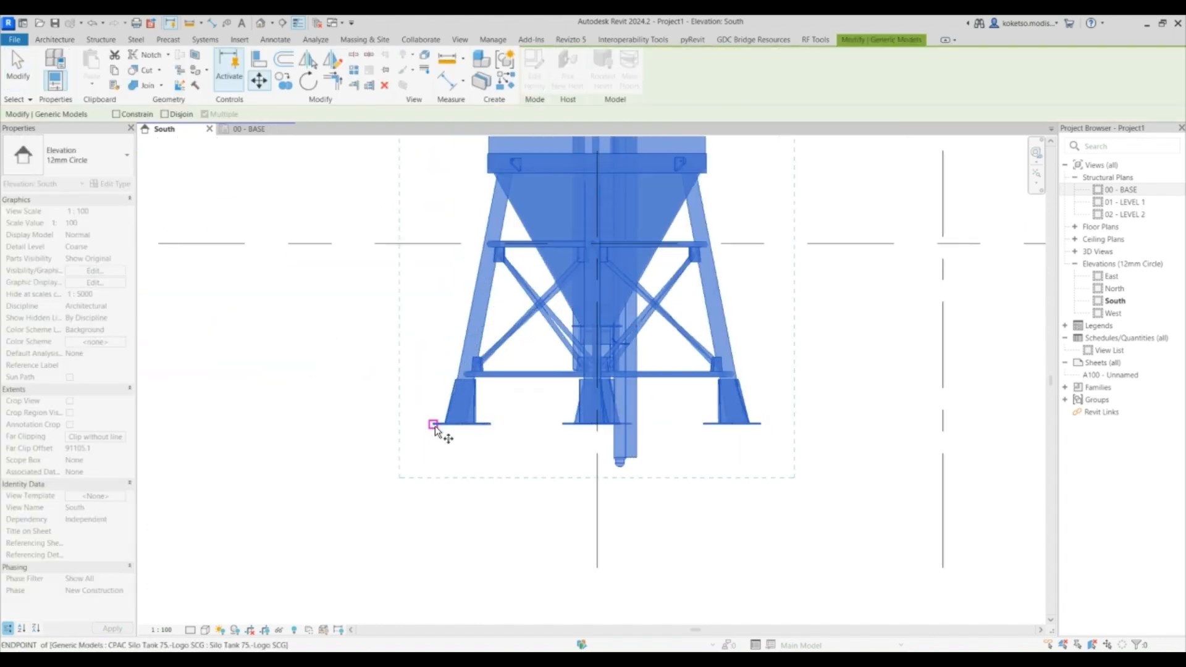
scroll(449, 432, "up", 3)
scroll(435, 365, "down", 3)
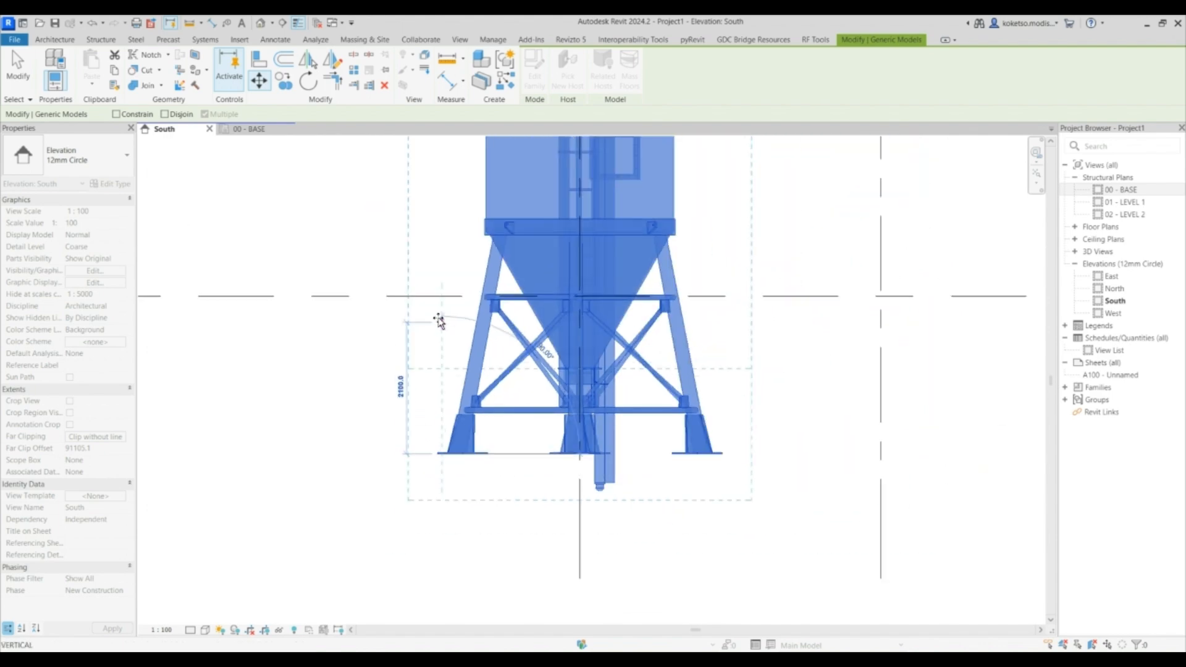
left_click(440, 295)
scroll(488, 339, "down", 2)
scroll(489, 339, "down", 3)
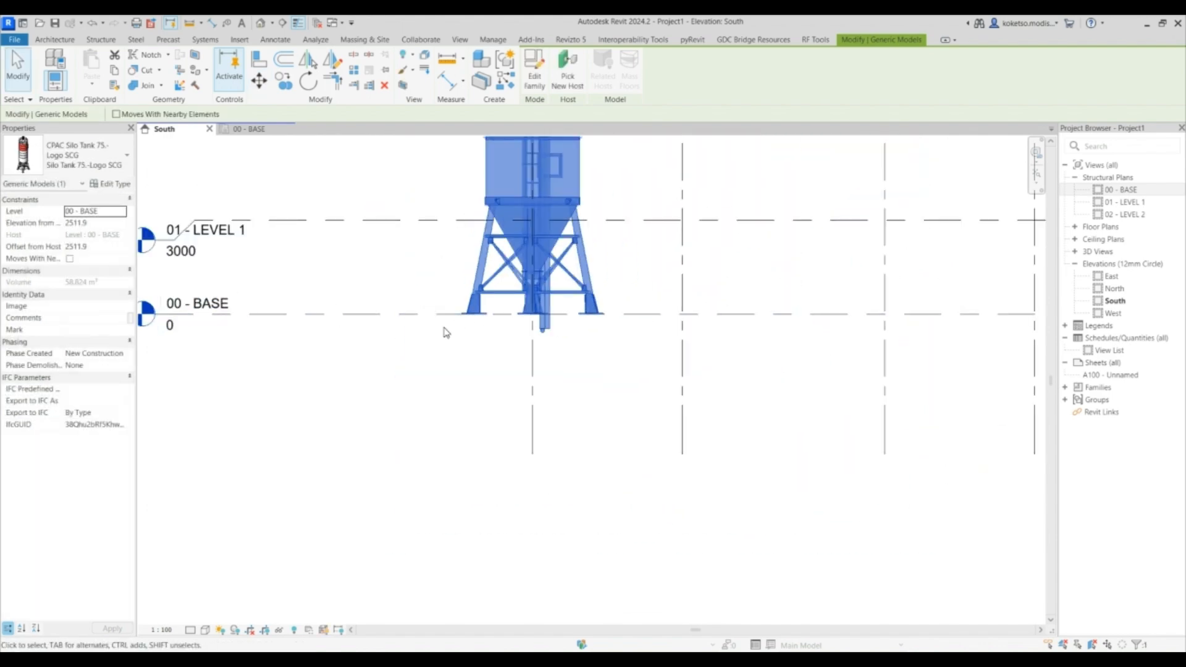
scroll(445, 331, "down", 3)
key("Escape")
- Set the 00 - BASE plan's view range top and cut plane offsets to 4000
left_click(228, 131)
scroll(503, 253, "down", 3)
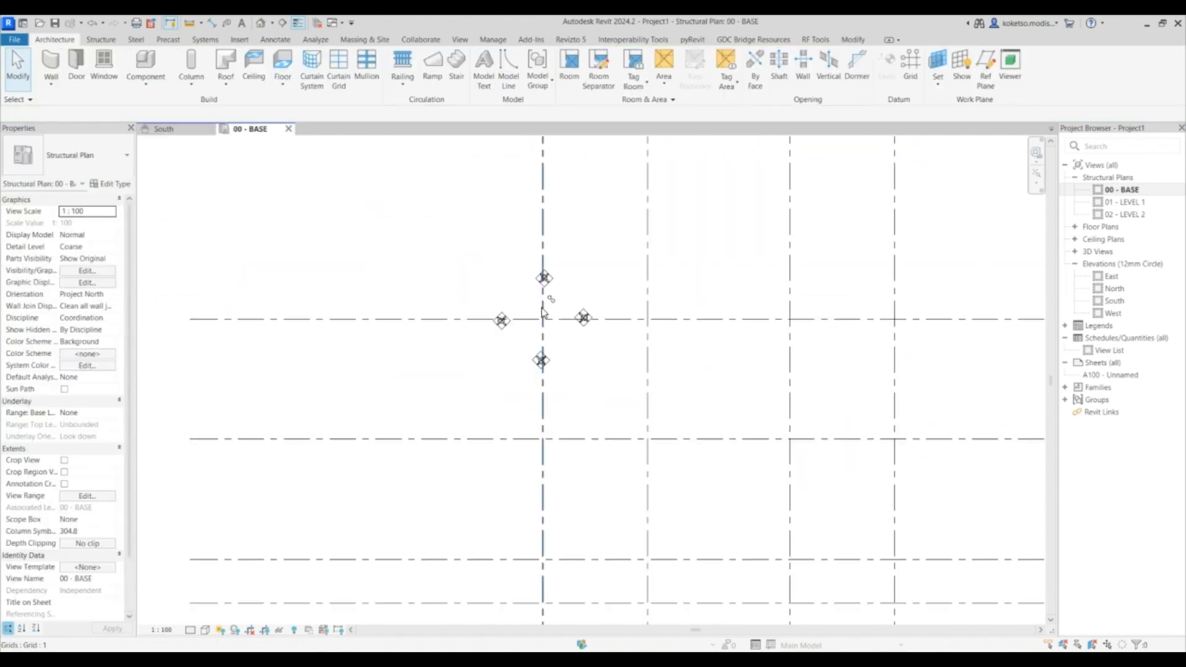
scroll(506, 241, "down", 2)
key("v")
key("r")
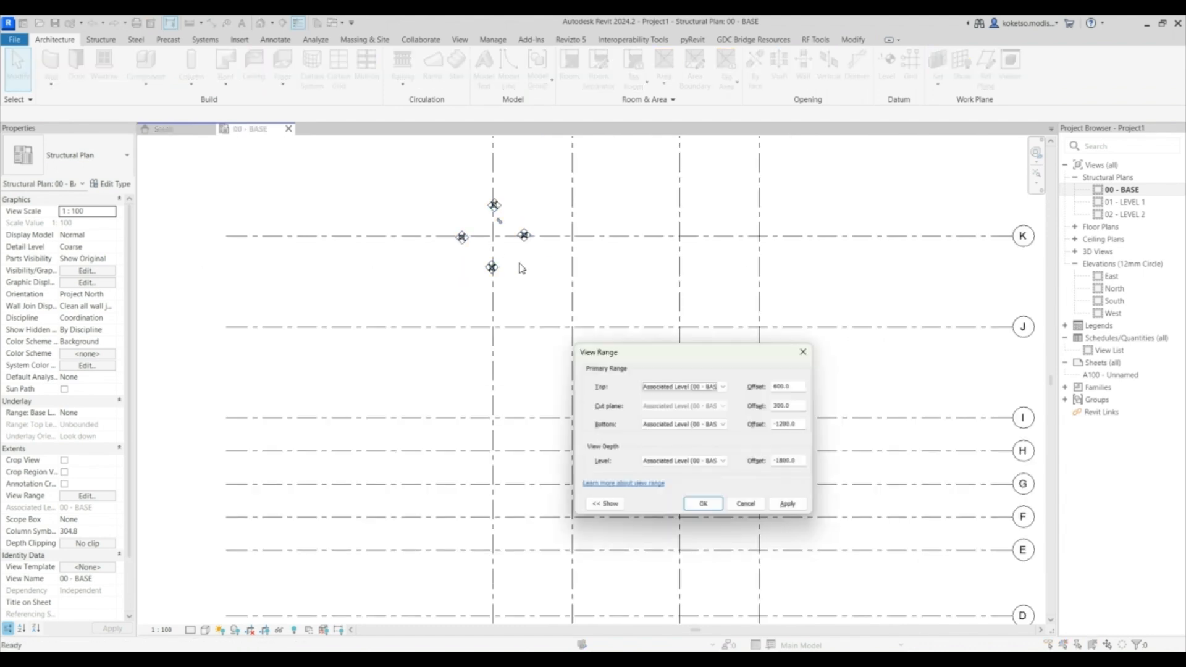
left_click_drag(709, 361, 622, 247)
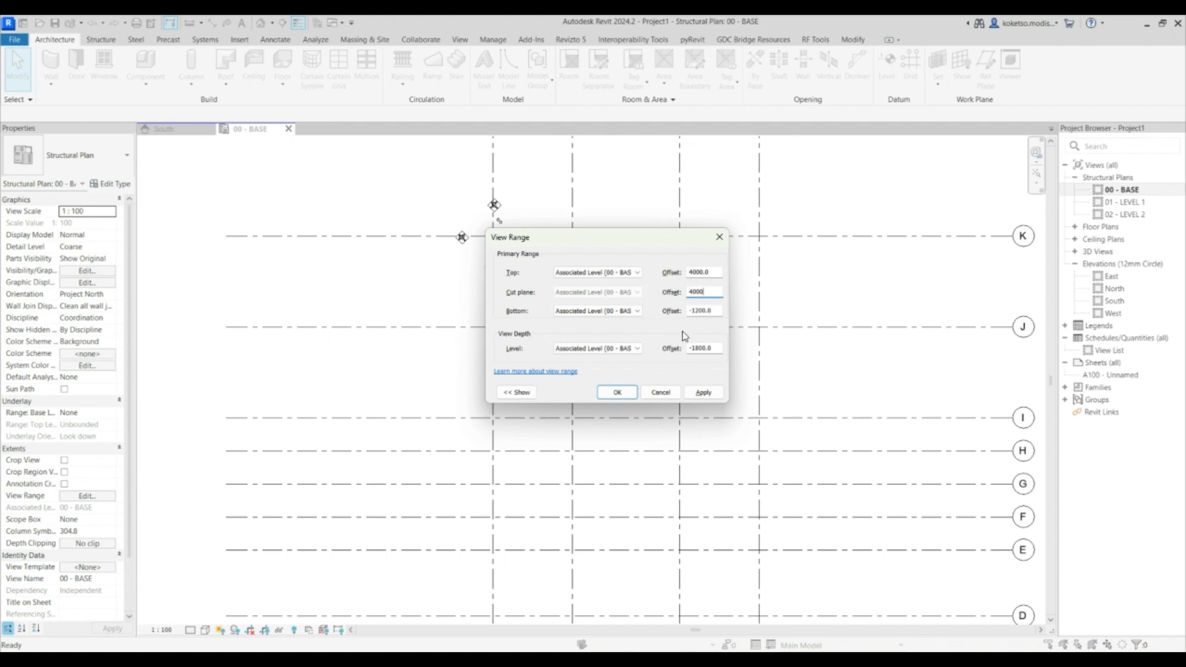
left_click(616, 393)
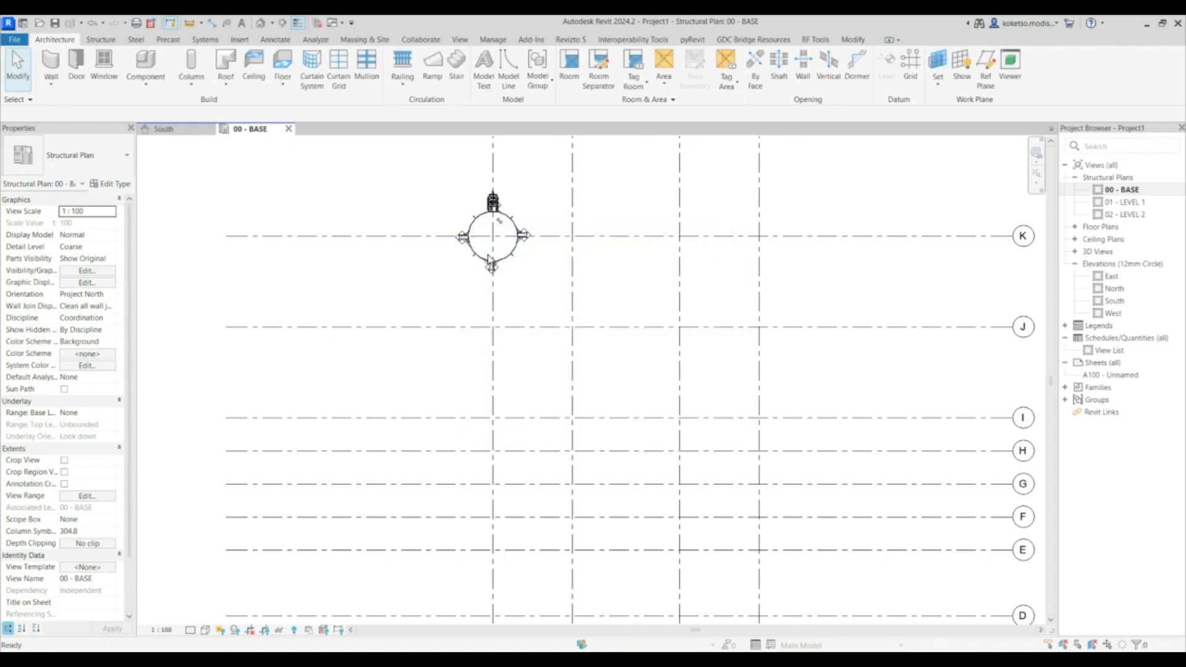
- Copy the silo down grid line 1 to the J and I grid intersections
left_click(517, 234)
scroll(531, 260, "up", 3)
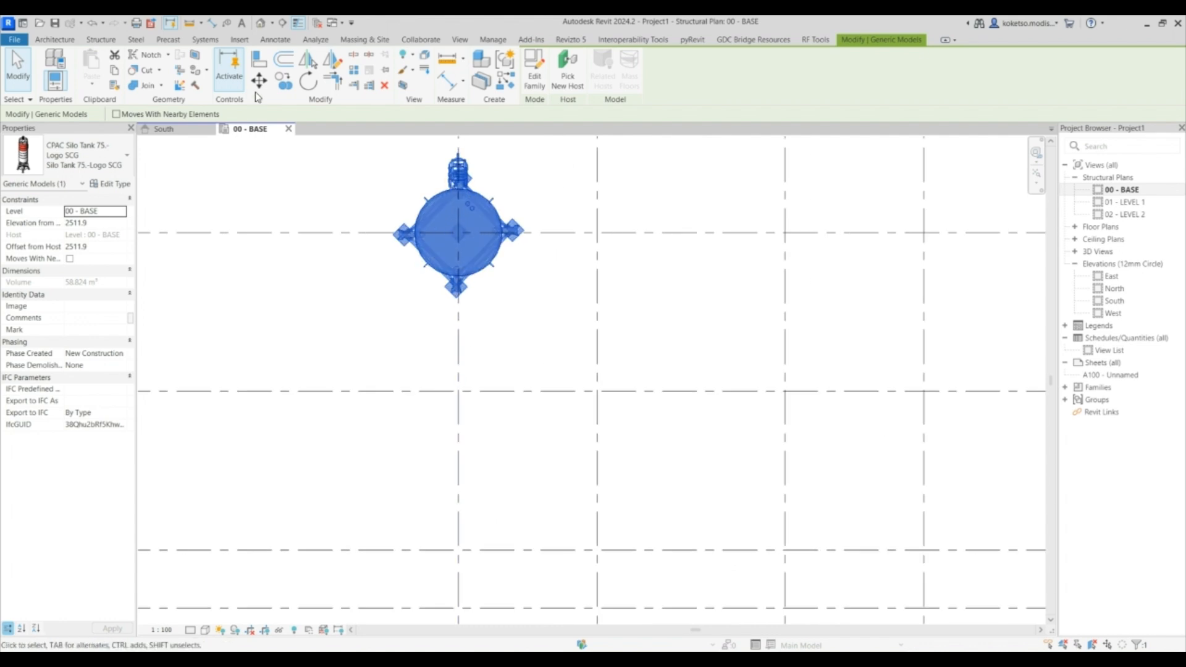
left_click(283, 81)
scroll(416, 186, "down", 2)
left_click(398, 218)
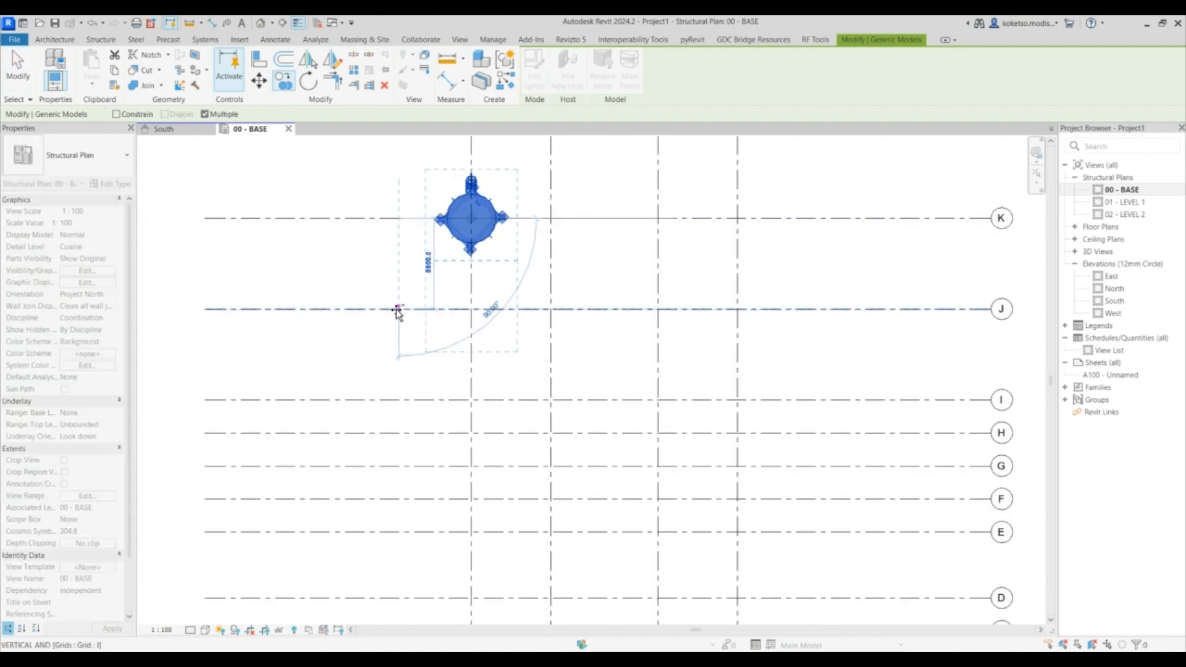
left_click(398, 309)
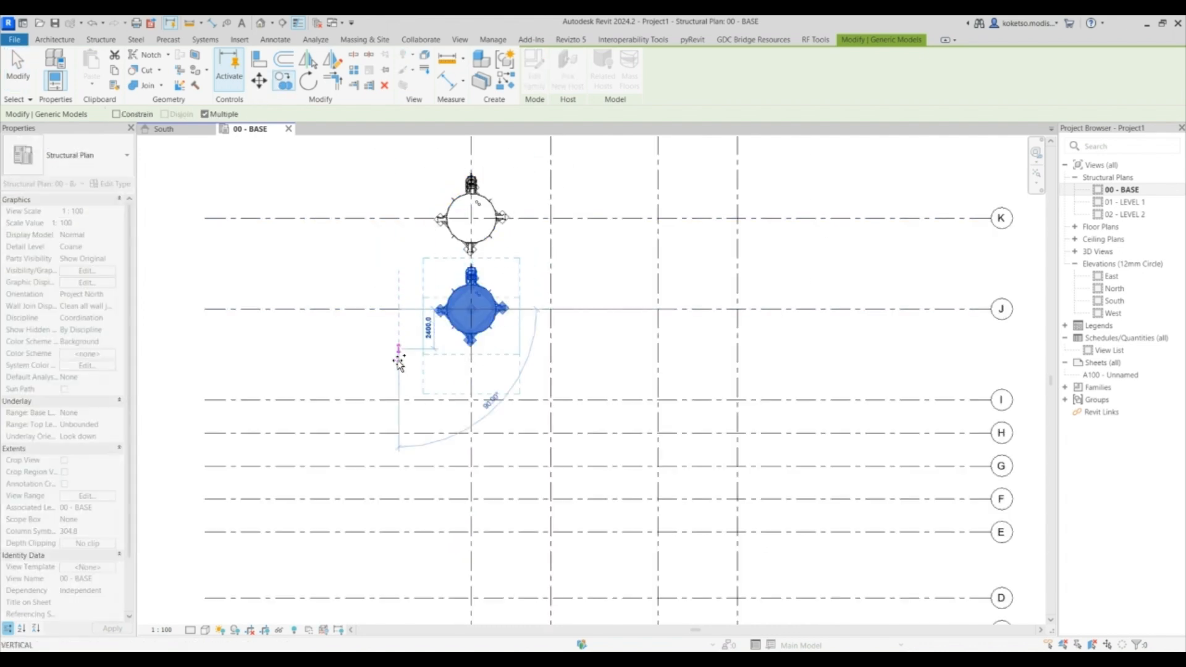
left_click(402, 400)
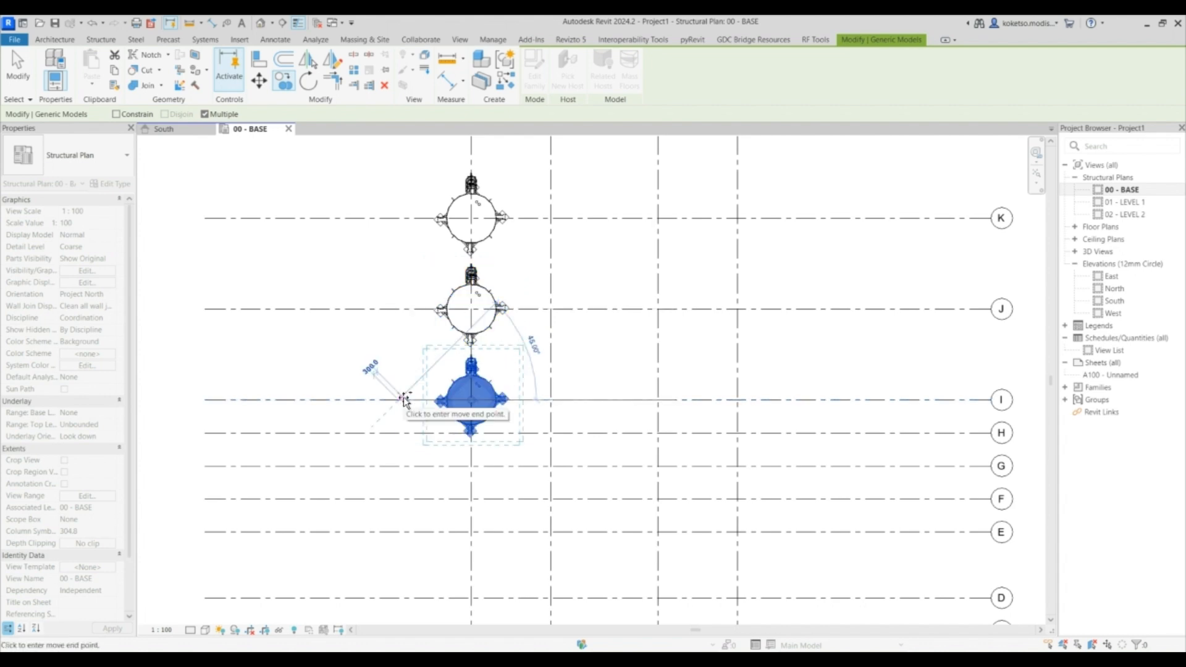
key("Escape")
- Copy the three silos across to the matching rows on grid line 4
left_click(494, 233)
left_click(491, 290, "ctrl")
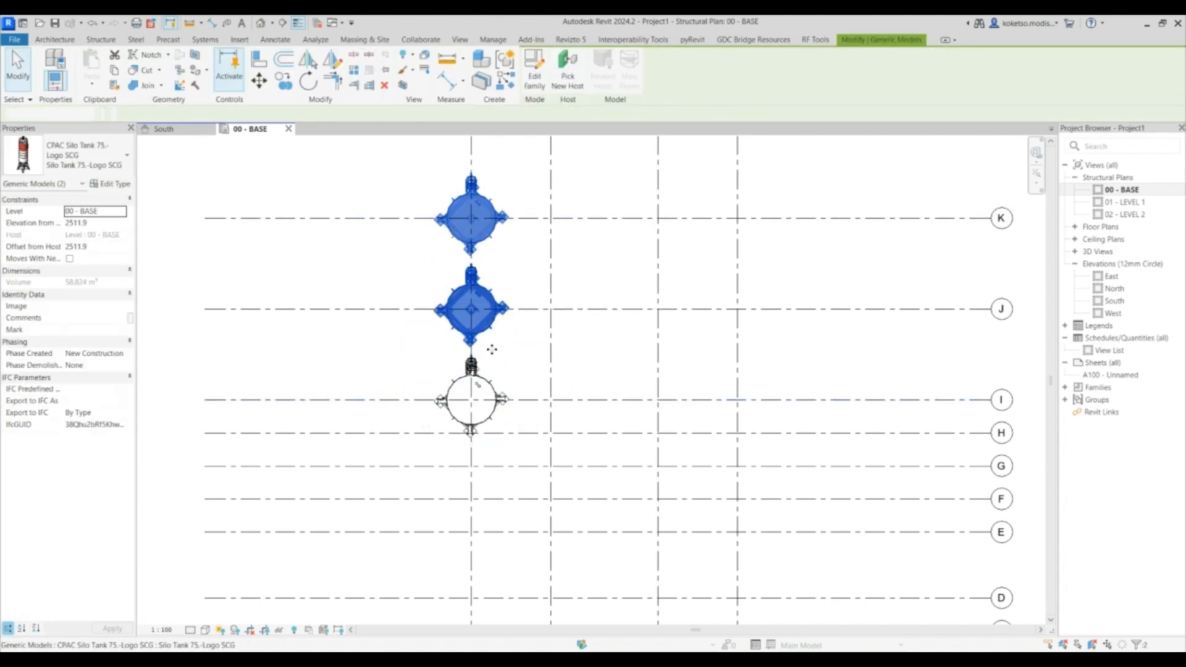
left_click(483, 401, "ctrl")
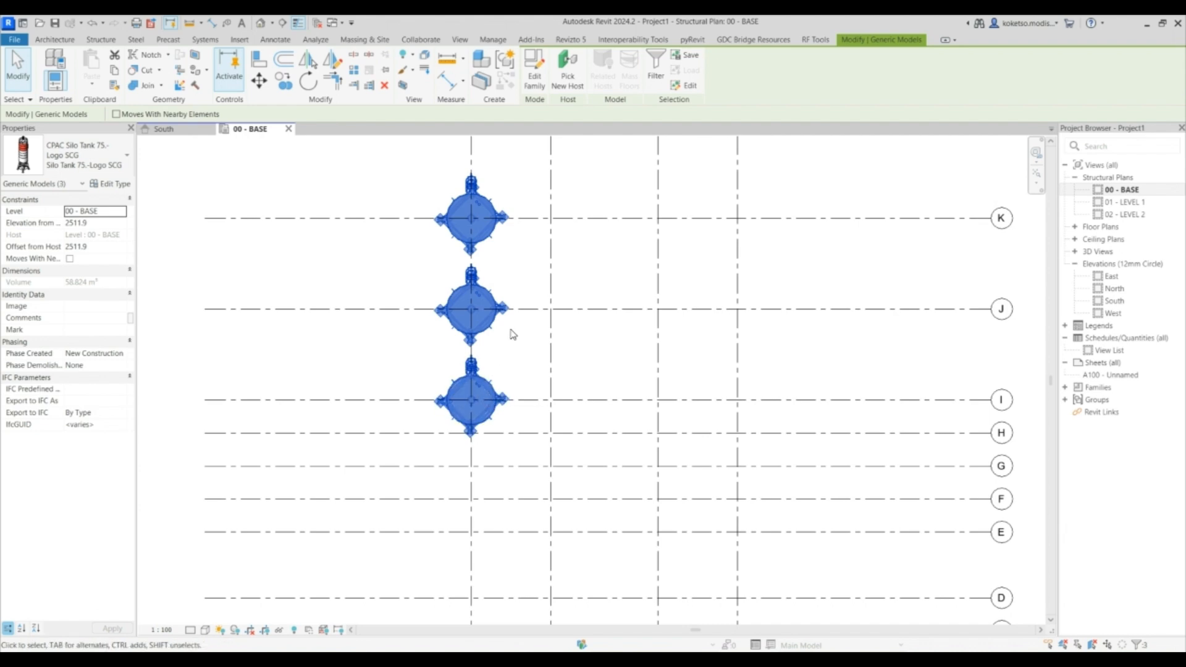
scroll(494, 321, "down", 2)
key("c")
key("c")
left_click(484, 186)
left_click(656, 193)
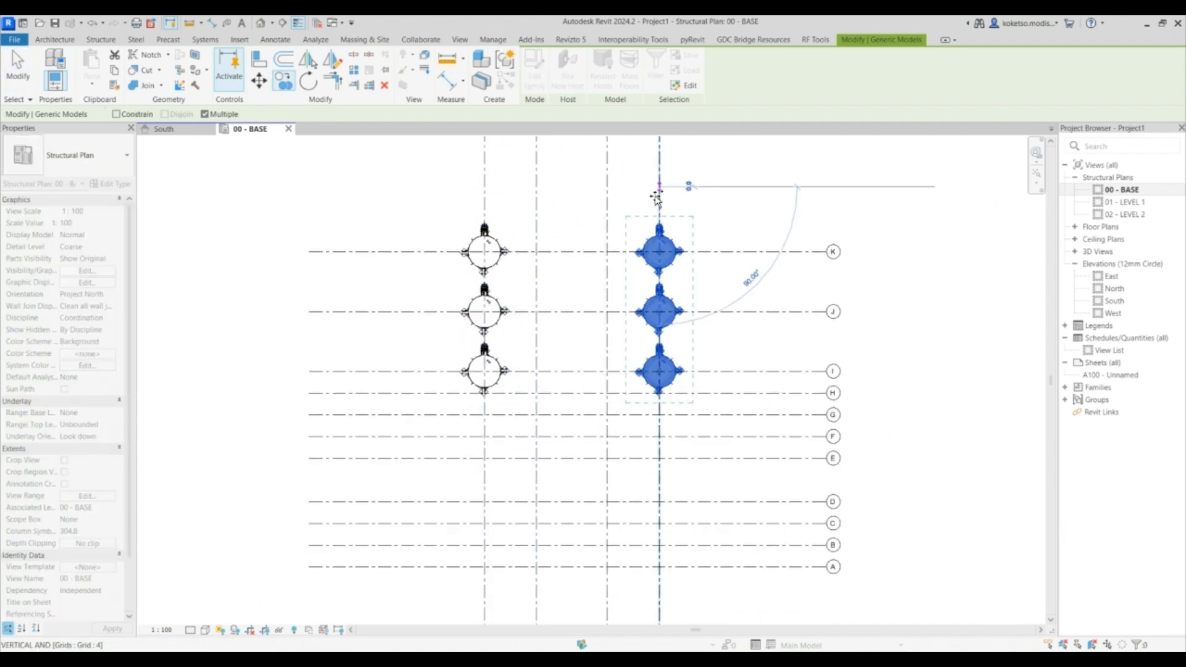
key("Escape")
key("Escape")
- Open the default 3D view and orbit around the six silos to inspect them
left_click(260, 23)
middle_click_drag(803, 439, 976, 346, "shift")
middle_click_drag(671, 517, 760, 511, "shift")
left_click(791, 286)
key("Escape")
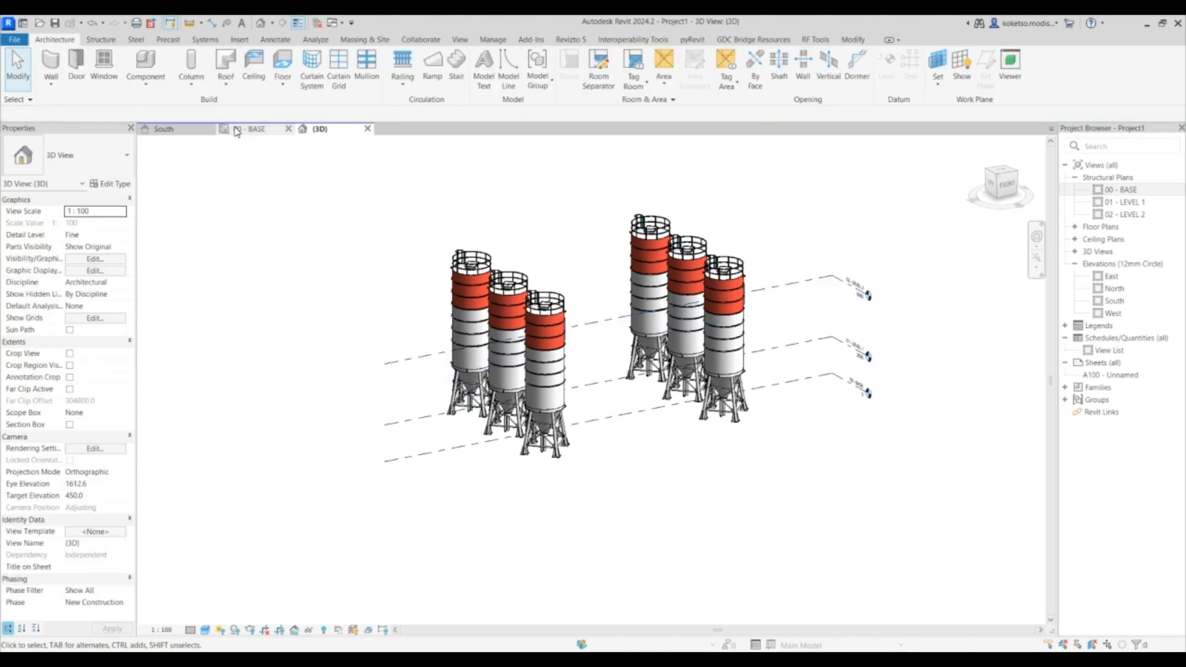
left_click(249, 129)
middle_click_drag(530, 351, 505, 353)
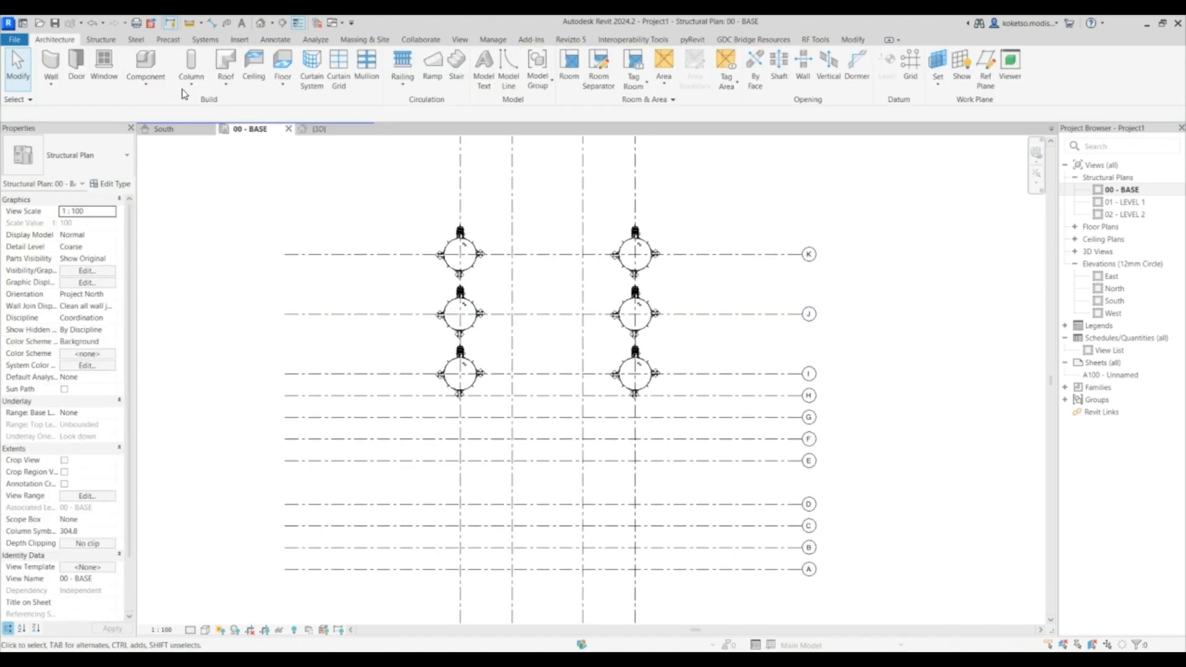
left_click(101, 39)
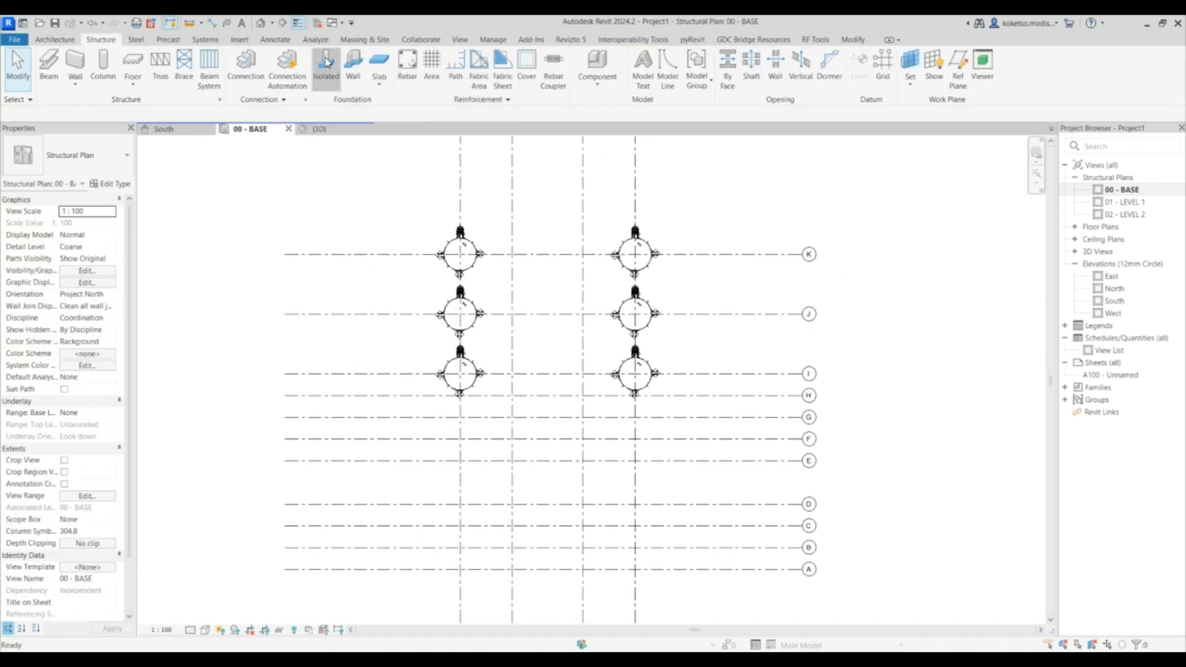
left_click(326, 64)
scroll(475, 240, "up", 6)
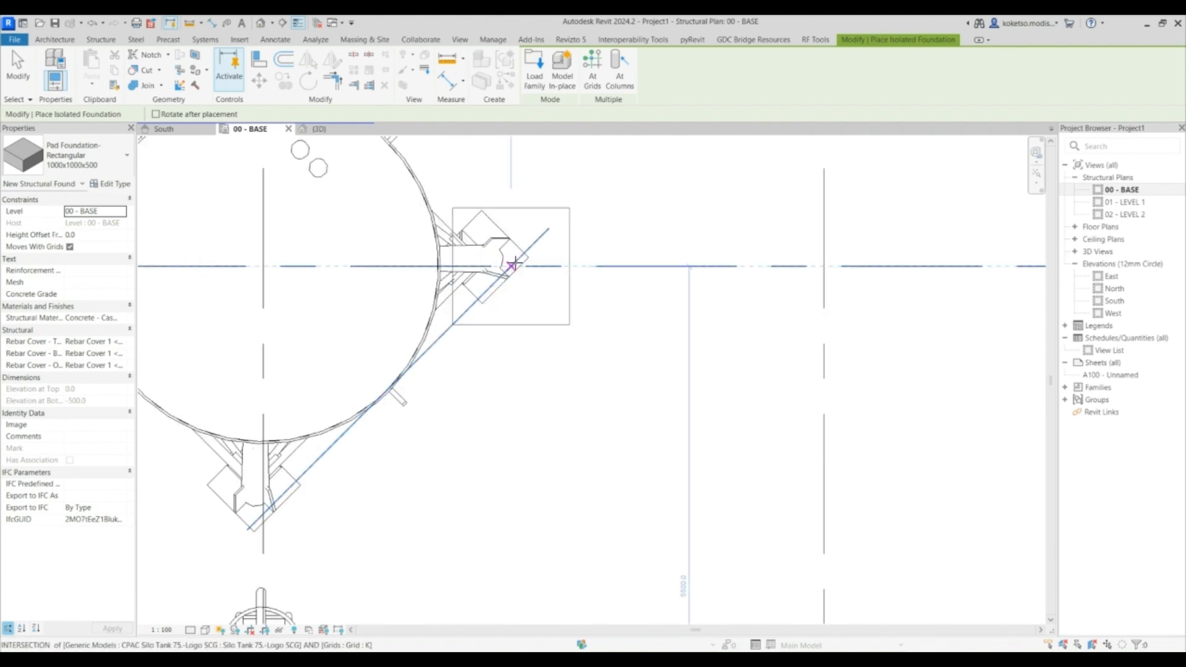
key("Escape")
key("Escape")
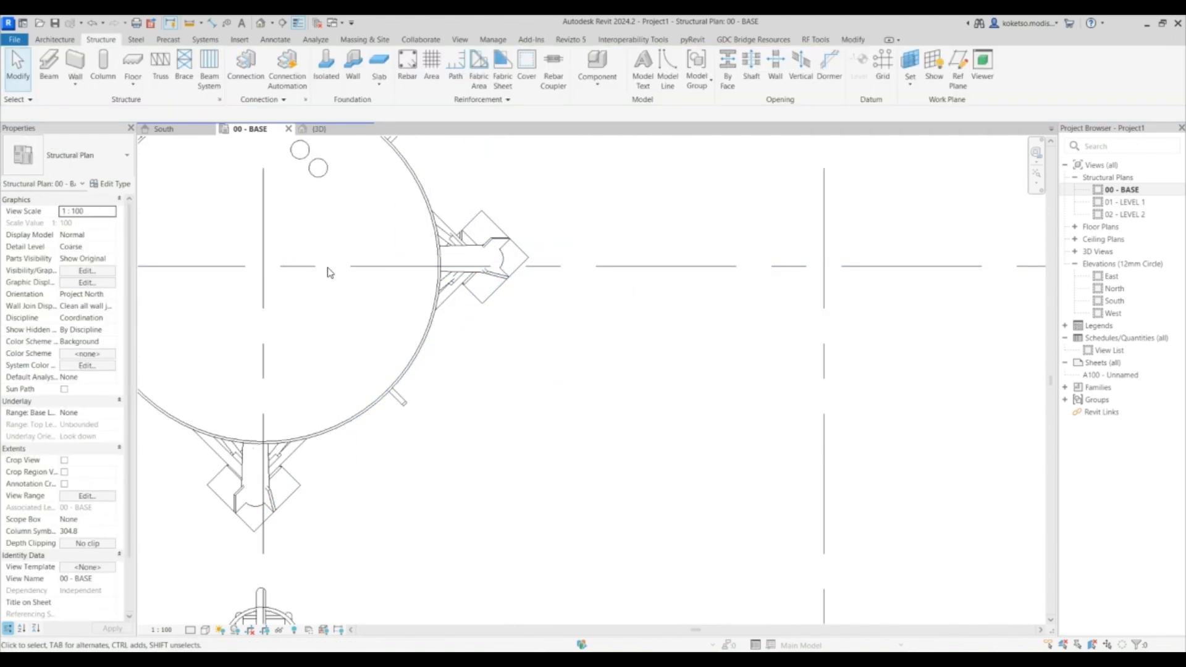
- Switch the 00 - BASE plan's visual style to Wireframe
left_click(205, 630)
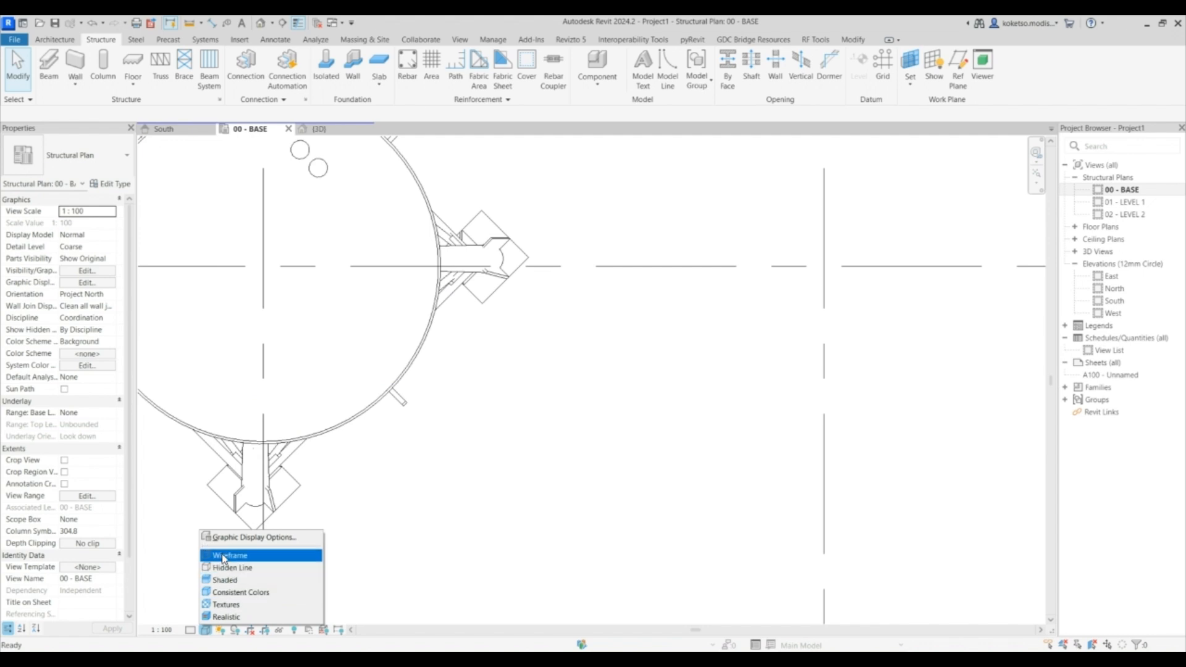
left_click(235, 557)
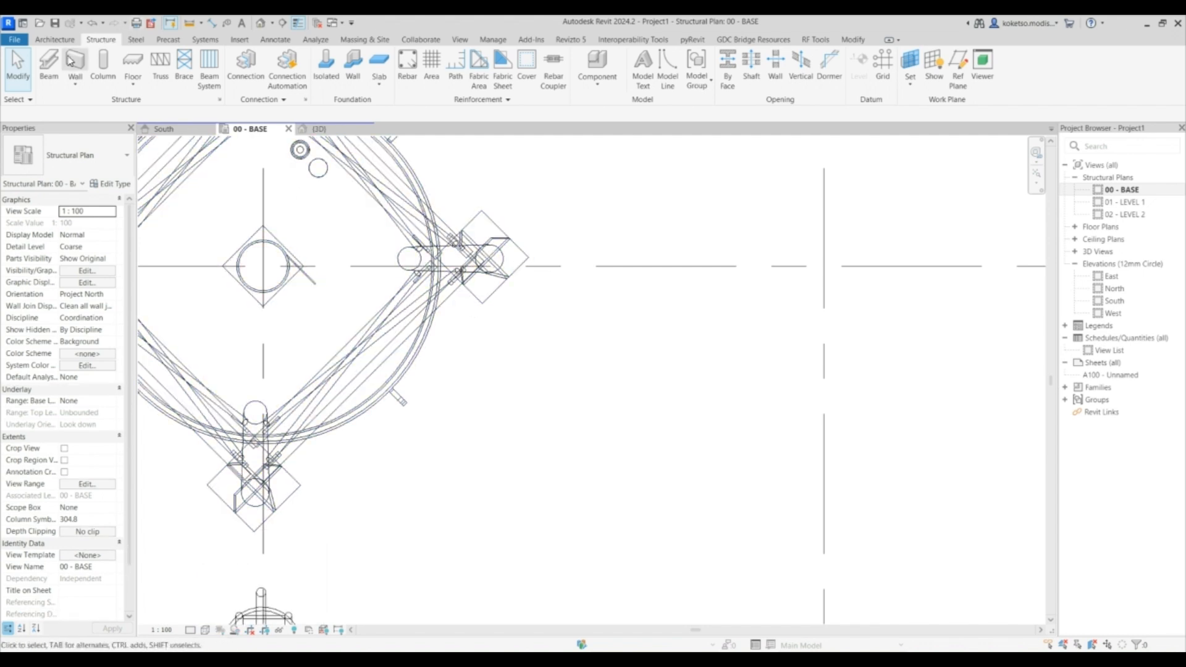
- Place an isolated 1000x1000x500 pad foundation under the right leg base of the silo at grid K
left_click(326, 62)
scroll(482, 255, "up", 3)
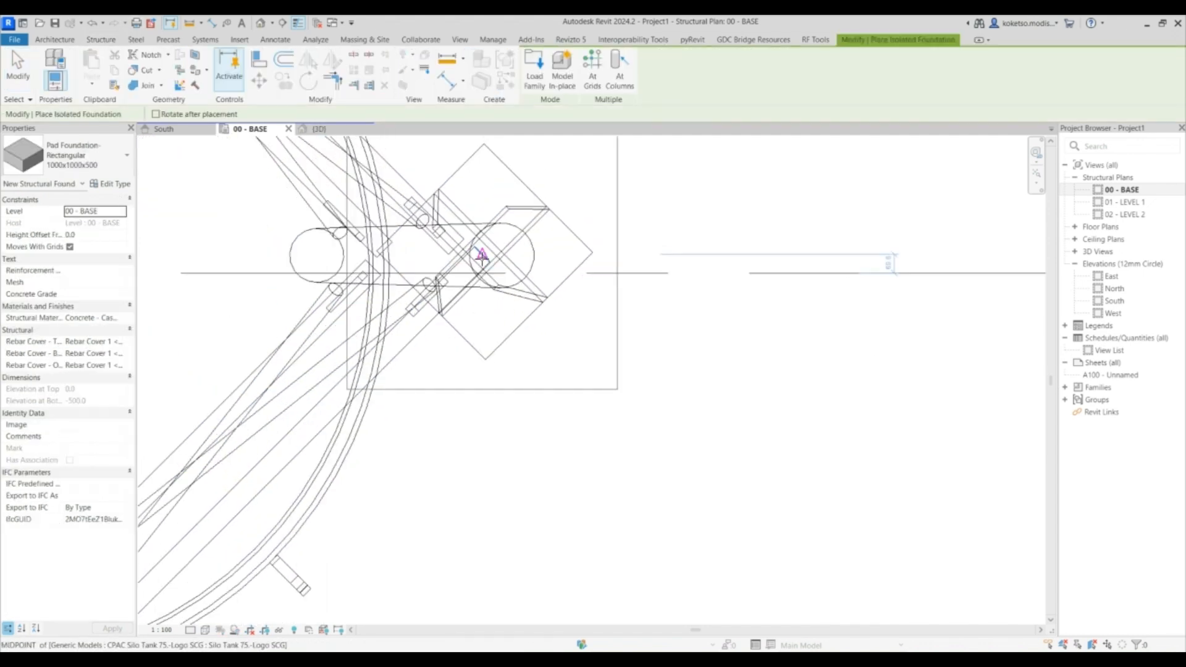
scroll(485, 256, "down", 3)
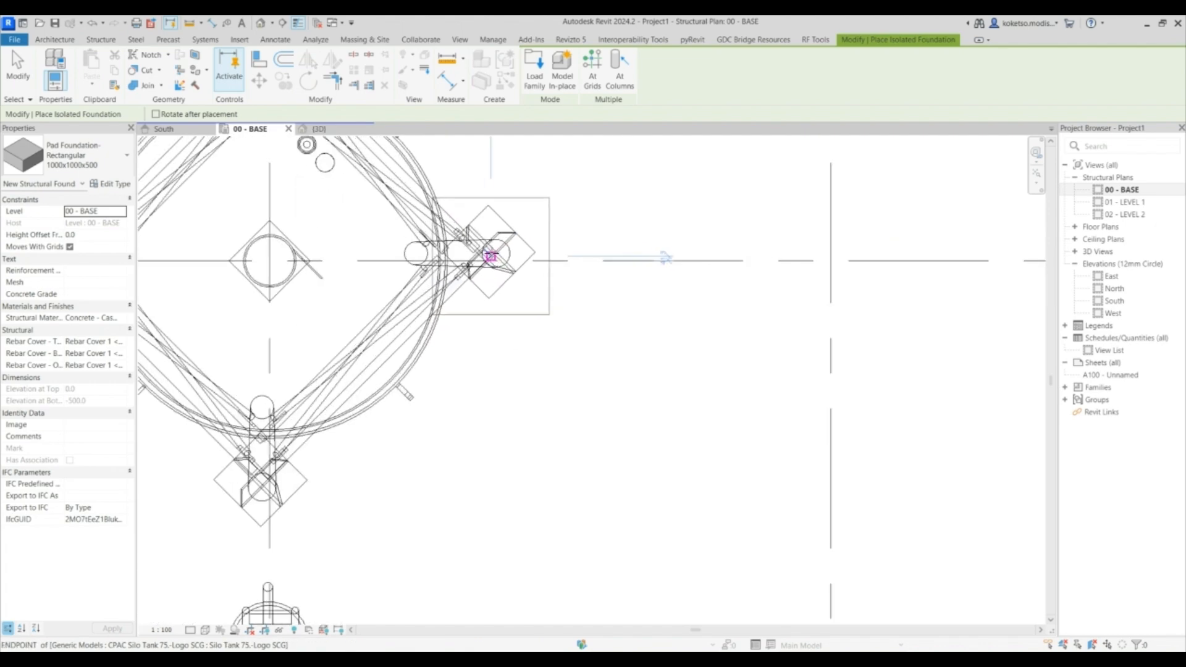
scroll(489, 256, "up", 3)
left_click(483, 249)
scroll(483, 249, "down", 3)
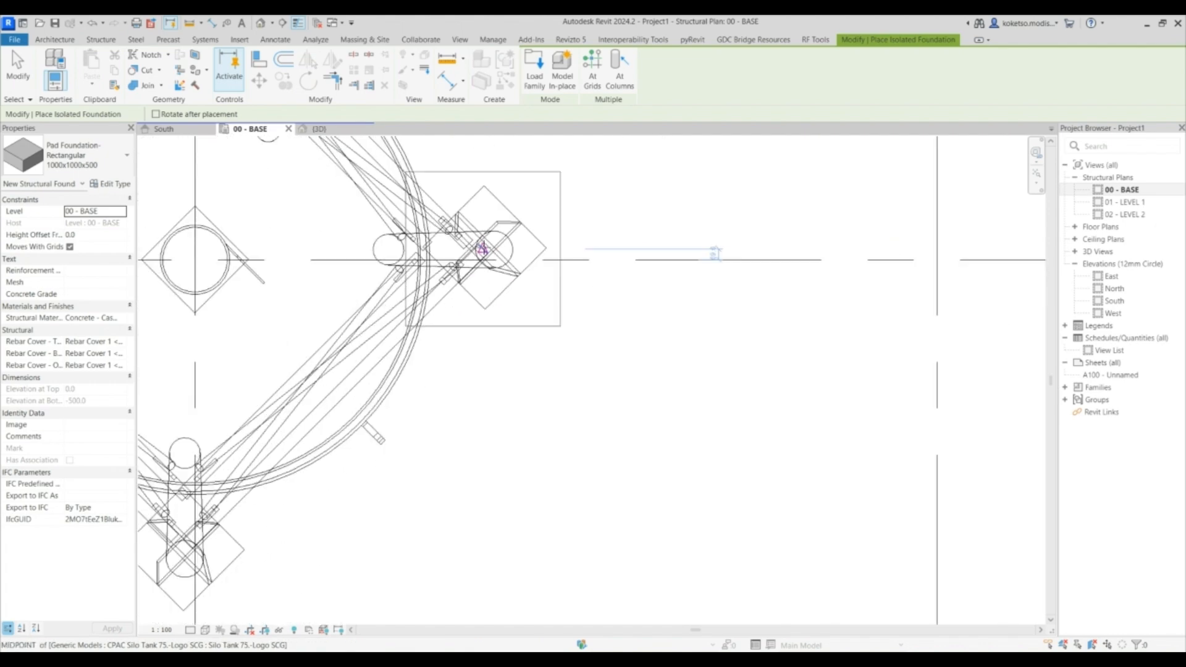
scroll(536, 278, "down", 3)
key("Escape")
left_click(541, 258)
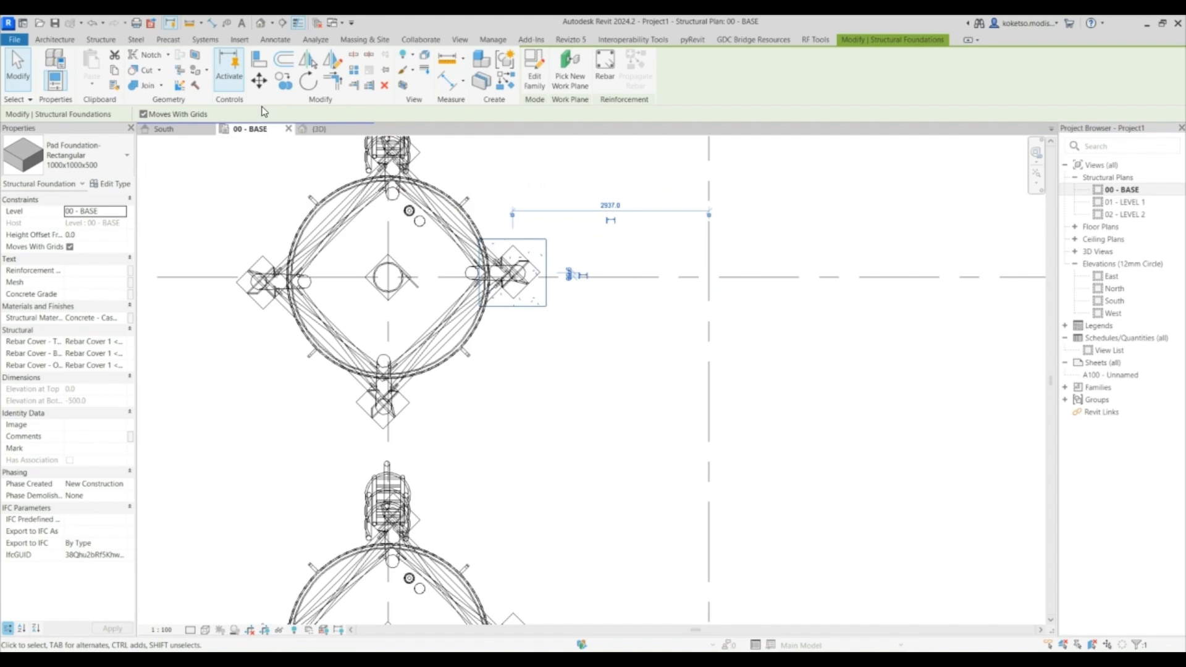
- Copy the pad foundation to the silo's other three leg bases
left_click(284, 83)
scroll(531, 275, "up", 5)
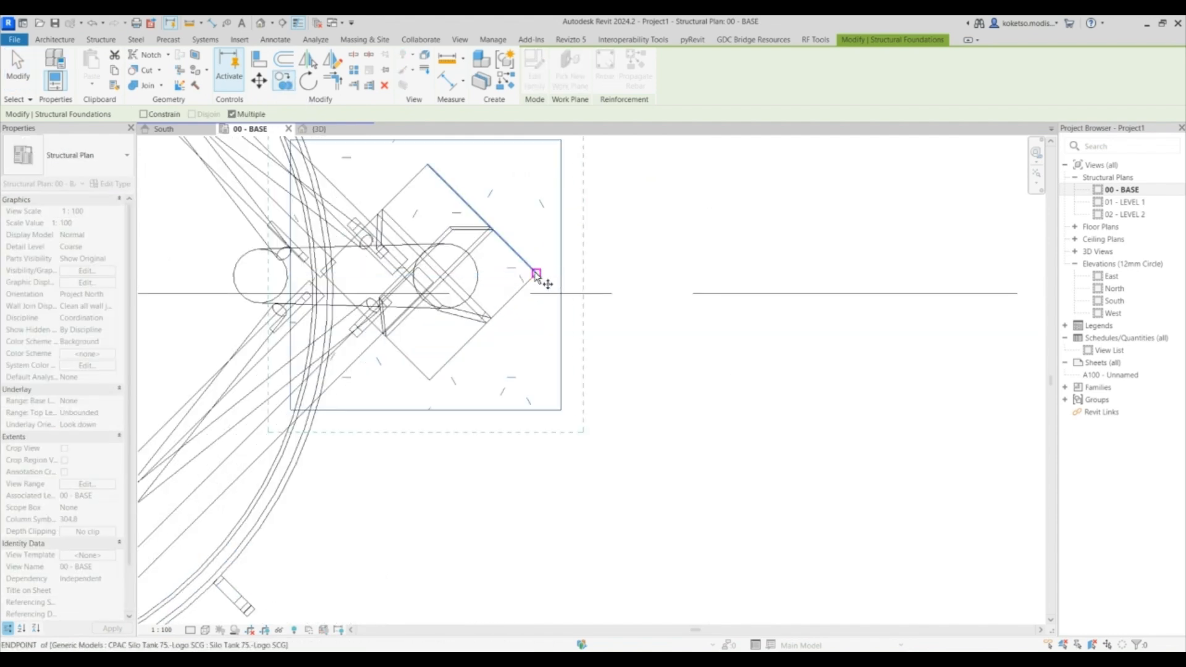
scroll(550, 312, "down", 5)
scroll(533, 284, "down", 1)
middle_click_drag(574, 332, 664, 463)
middle_click_drag(469, 238, 514, 319)
scroll(504, 314, "down", 1)
scroll(474, 301, "up", 2)
left_click(475, 299)
scroll(525, 264, "down", 3)
scroll(436, 378, "up", 6)
scroll(436, 378, "up", 3)
left_click(434, 361)
scroll(421, 286, "down", 7)
middle_click_drag(550, 380, 413, 147)
scroll(559, 338, "up", 1)
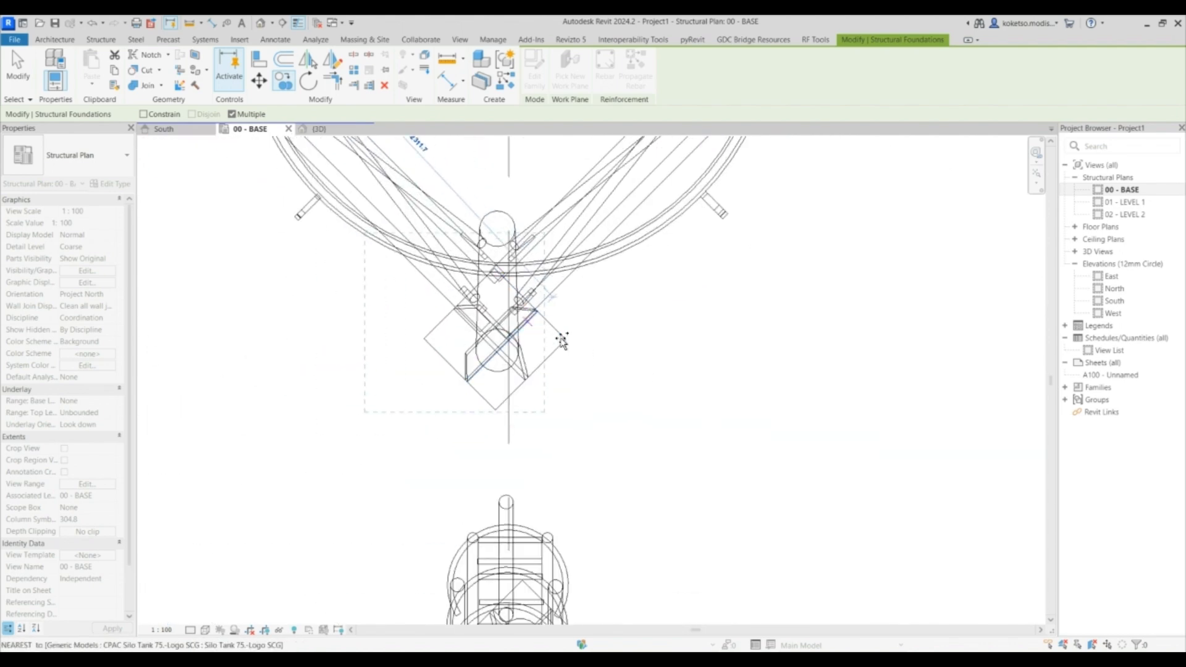
left_click(567, 340)
scroll(537, 342, "down", 7)
key("Escape")
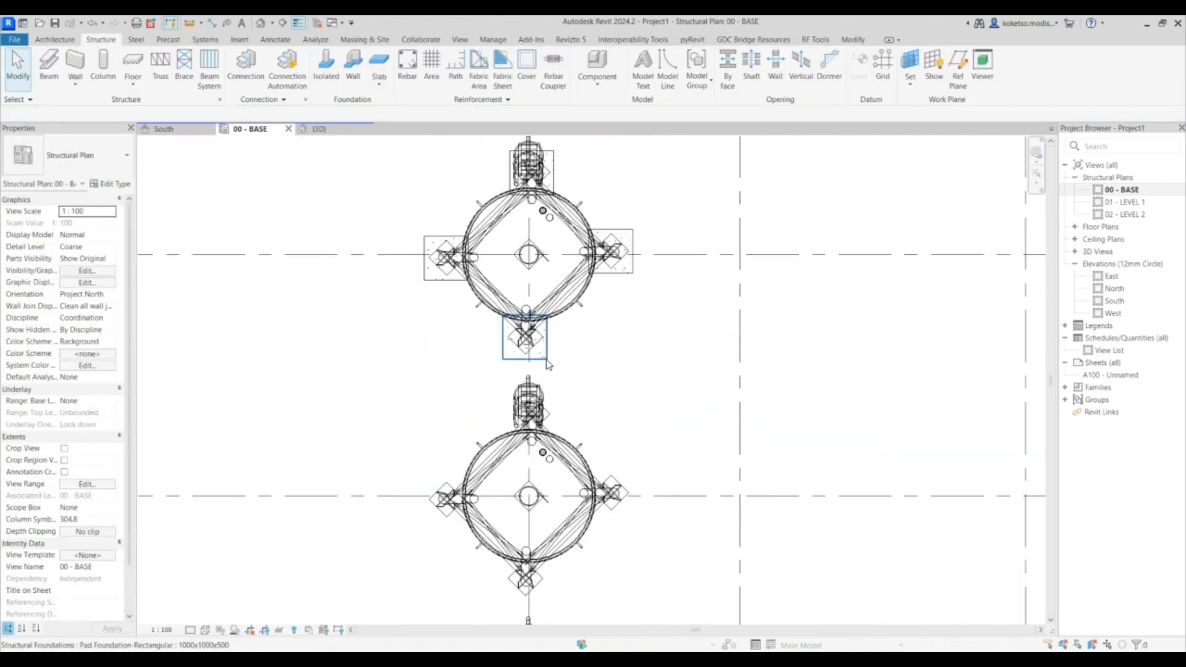
- Copy the silo's four pad foundations to the silos on grids J and I
left_click(545, 357)
left_click(633, 270, "ctrl")
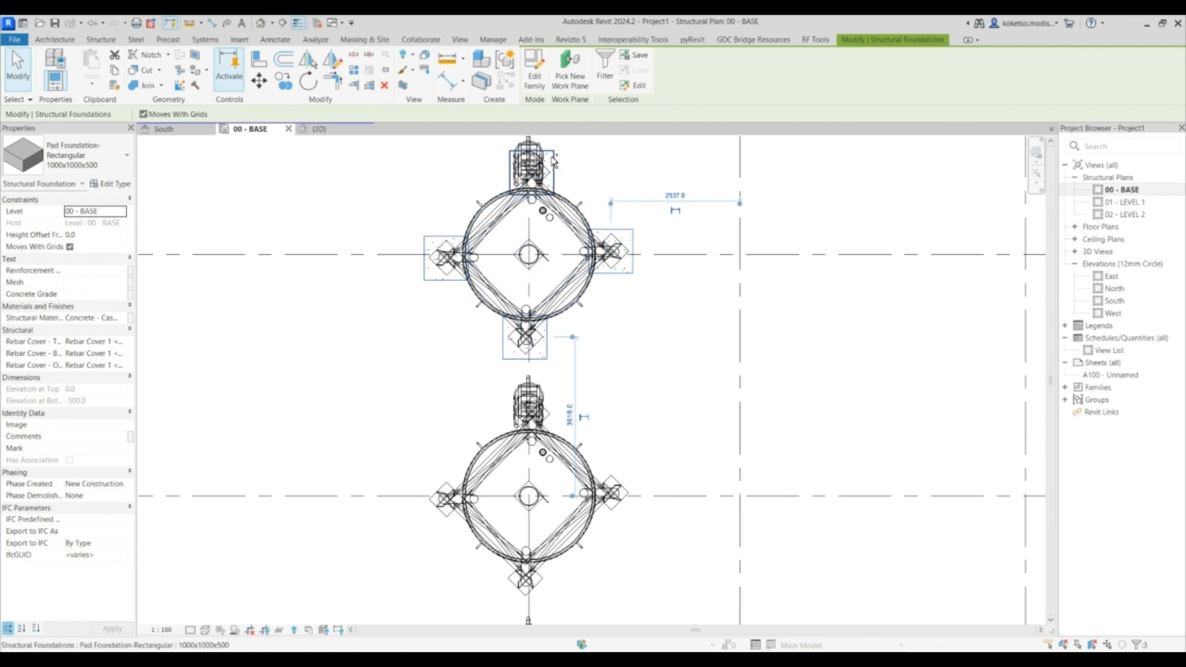
scroll(458, 175, "down", 2)
scroll(452, 176, "up", 1)
left_click(284, 81)
scroll(377, 231, "down", 2)
left_click(374, 233)
left_click(375, 319)
left_click(376, 410)
key("Escape")
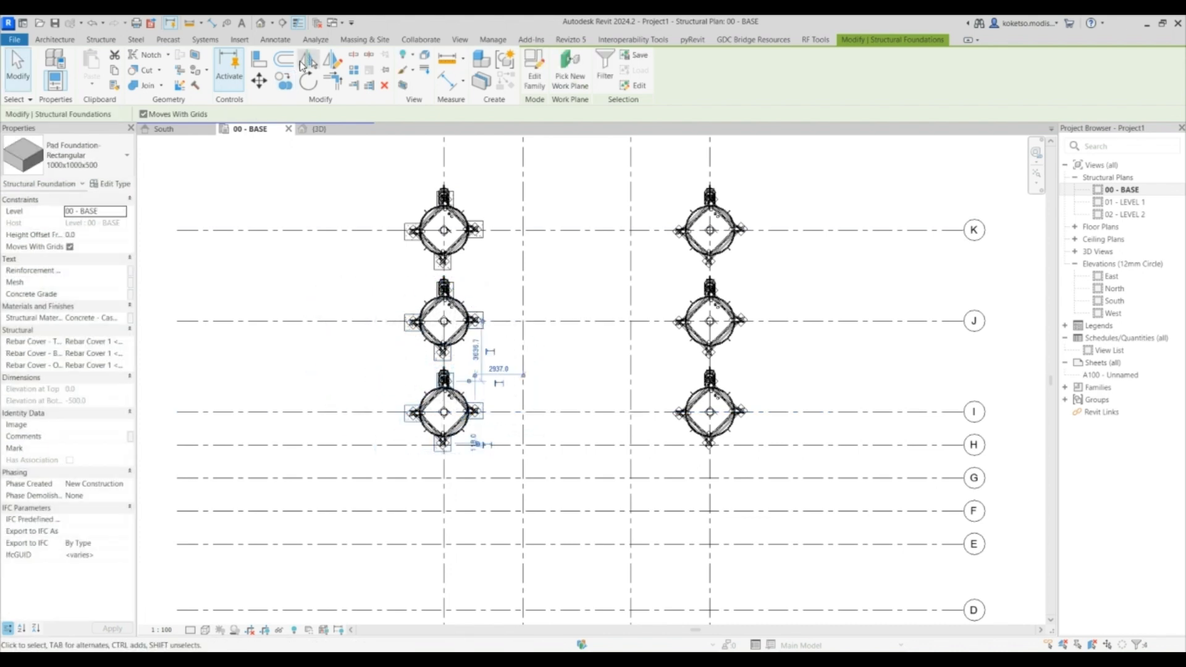
- Copy the pad foundations across to the three silos on grid line 4
left_click(283, 81)
left_click(446, 153)
left_click(712, 152)
middle_click_drag(670, 259, 462, 245)
key("Escape")
left_click(284, 81)
left_click(605, 307)
left_click(605, 216)
key("Escape")
- Inspect the silo leg foundations in the 3D view
left_click(318, 129)
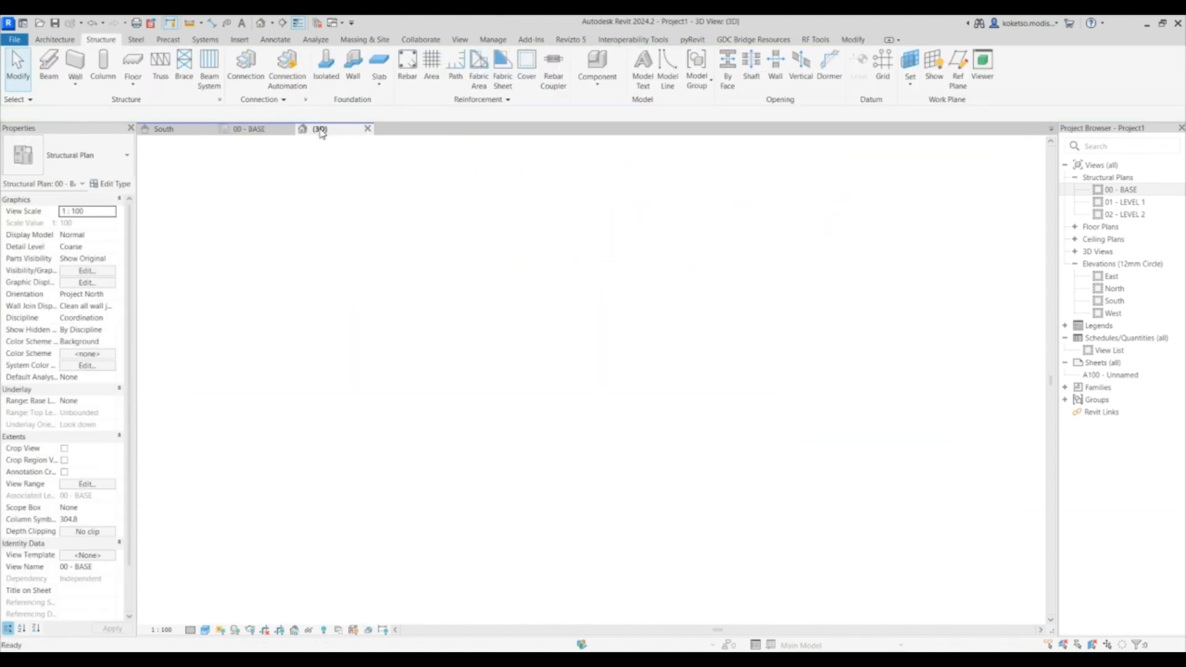
scroll(573, 455, "up", 4)
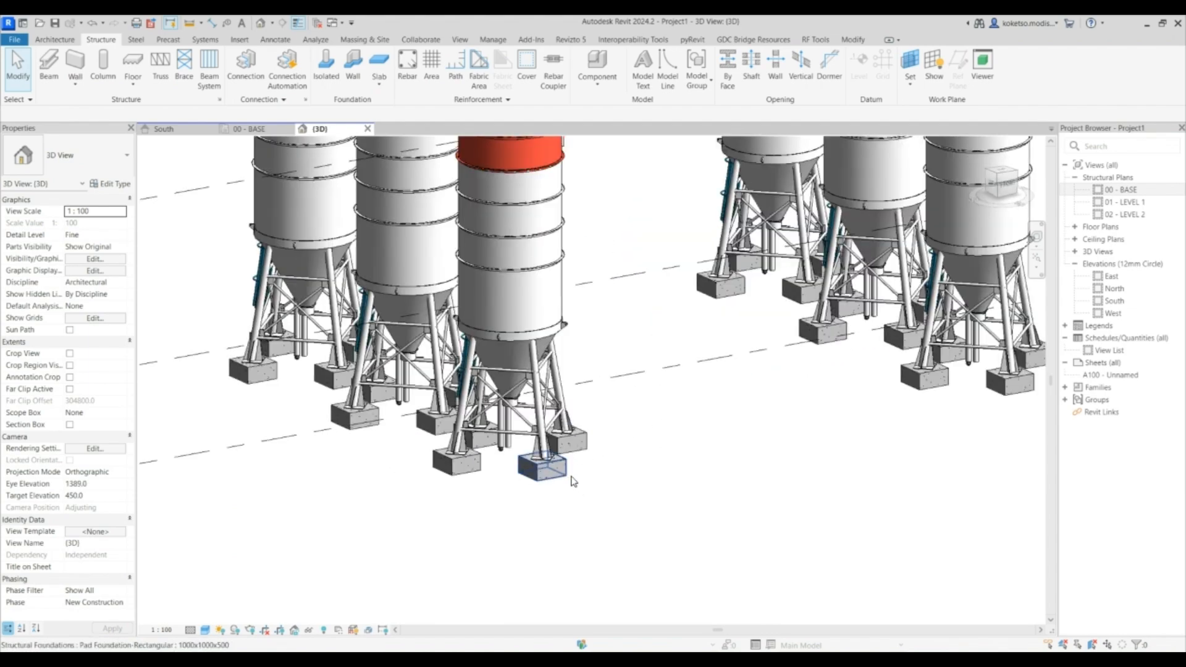
left_click(559, 473)
middle_click_drag(698, 529, 791, 543, "shift")
scroll(683, 463, "down", 2)
left_click(829, 511)
middle_click_drag(714, 451, 463, 476)
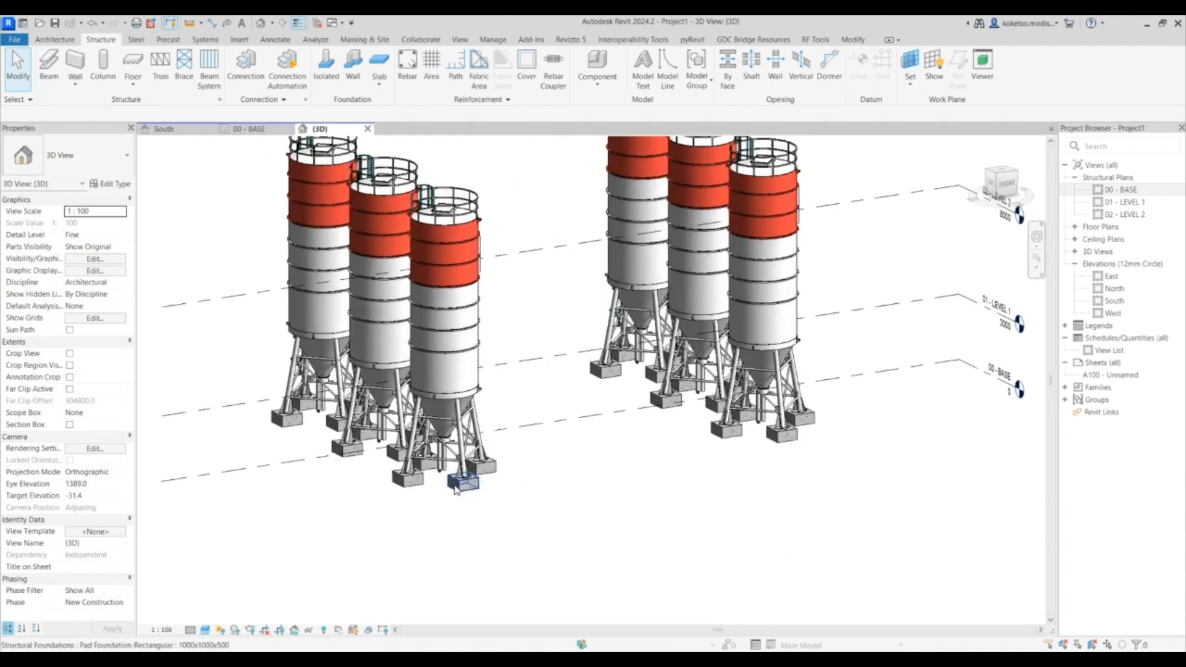
left_click(455, 483)
key("Escape")
- Load the Pad Foundation-Rectangular family from Structural Foundations with its 1500x1500x1000 type
left_click(239, 39)
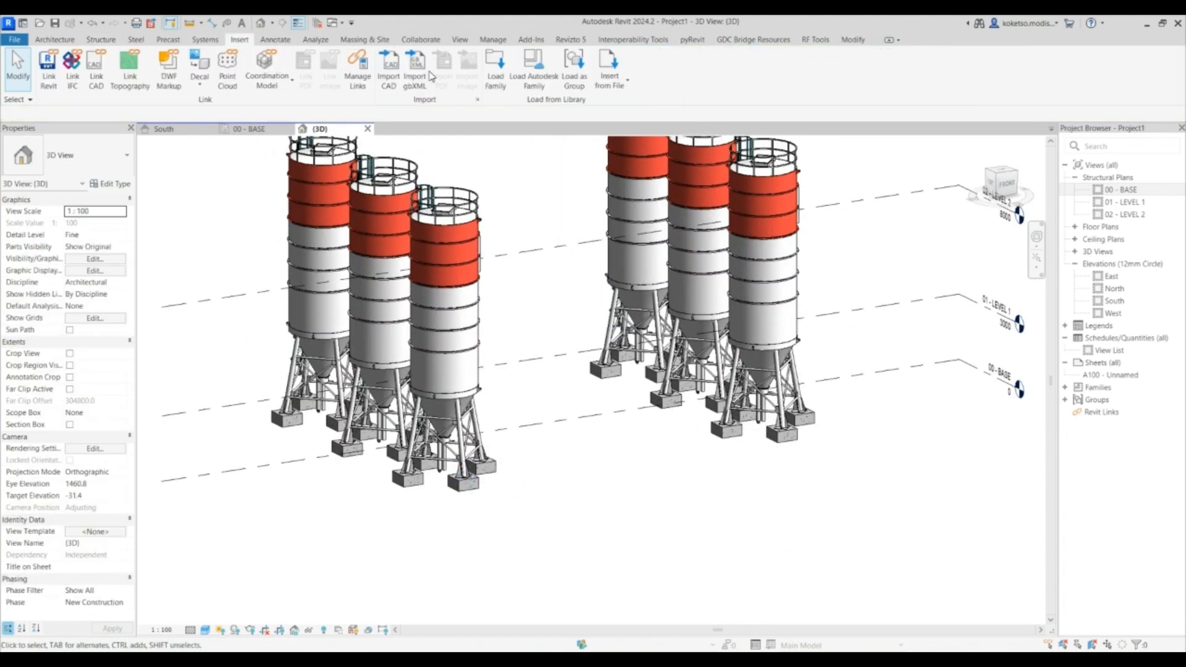
left_click(495, 73)
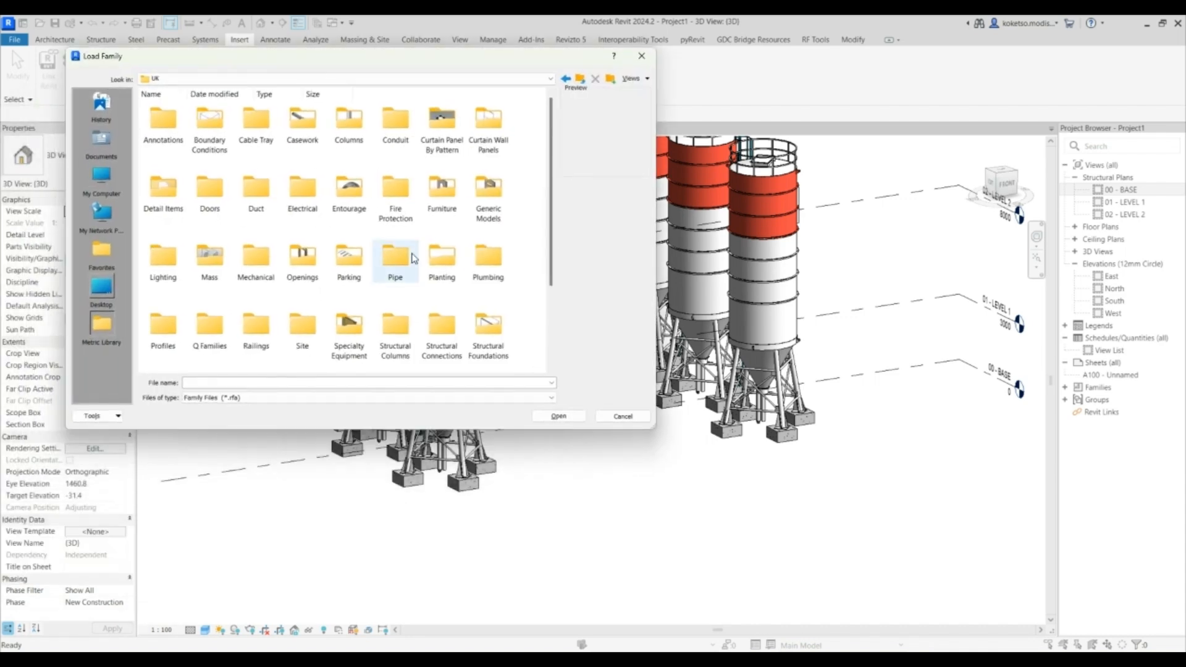
scroll(440, 290, "down", 3)
double_click(488, 198)
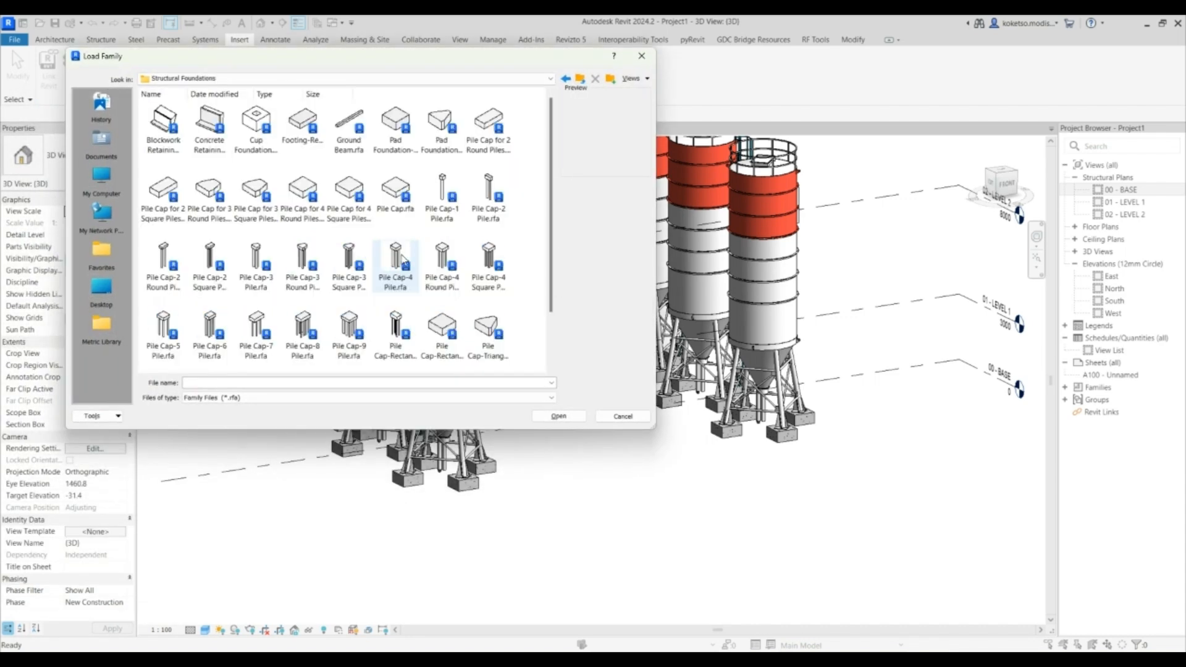
left_click(439, 131)
left_click(559, 416)
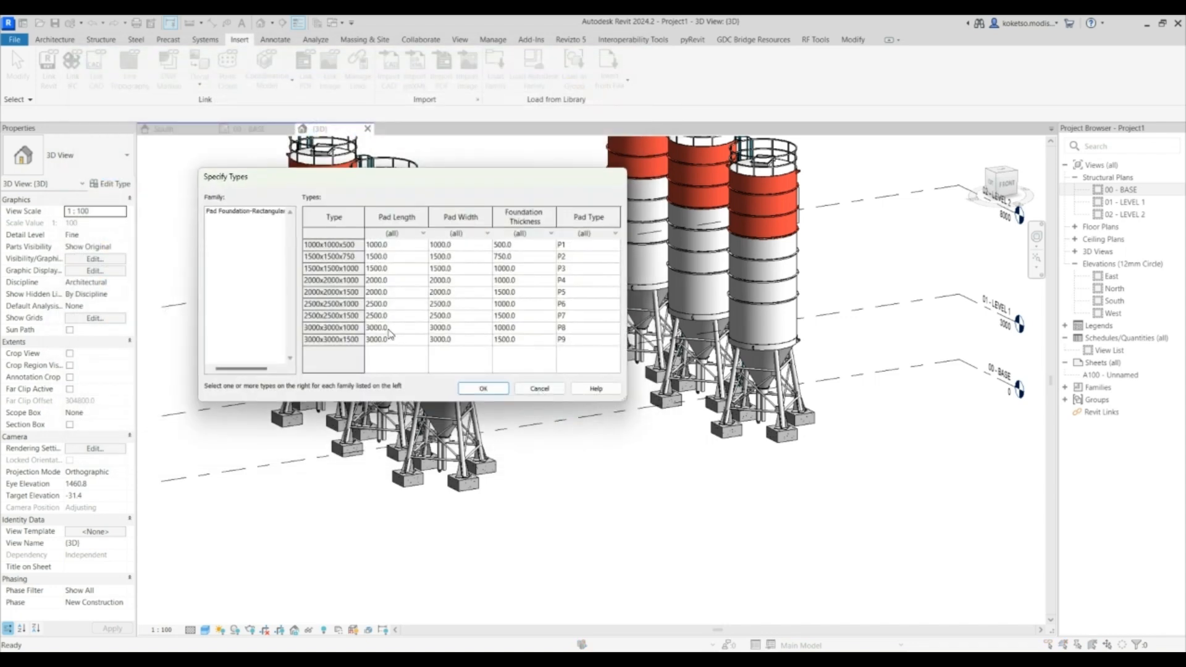
left_click(328, 270)
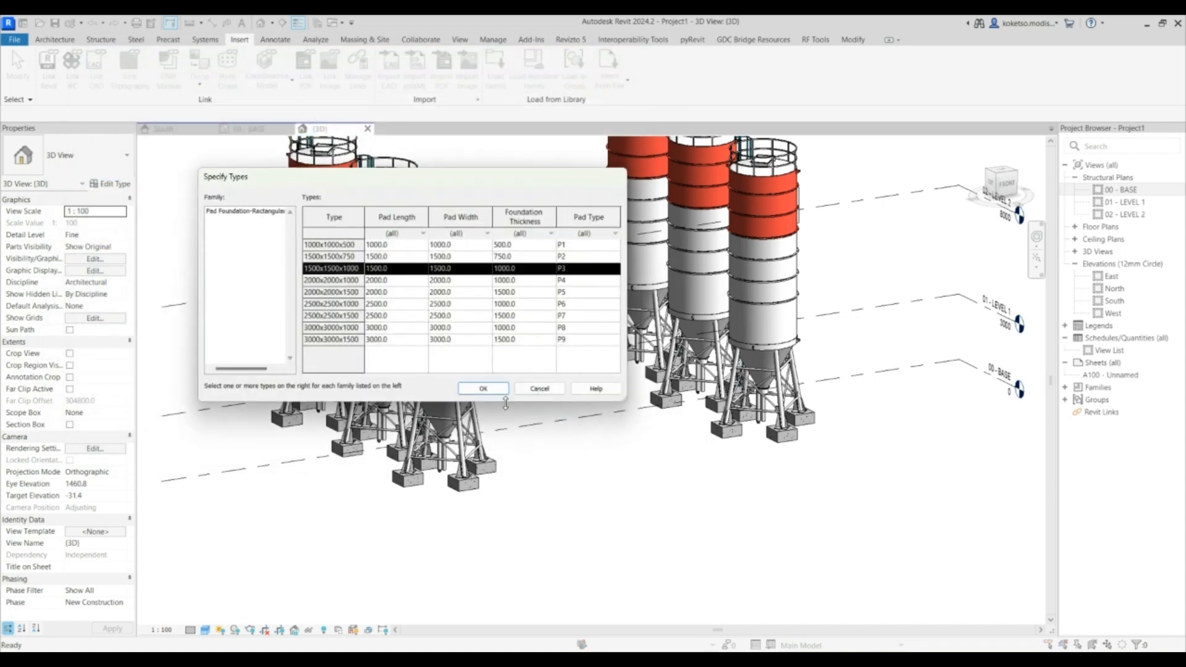
left_click(483, 388)
- Select all pad foundations visible in the view and change their type to 1500x1500x1000
left_click(483, 466)
right_click(561, 454)
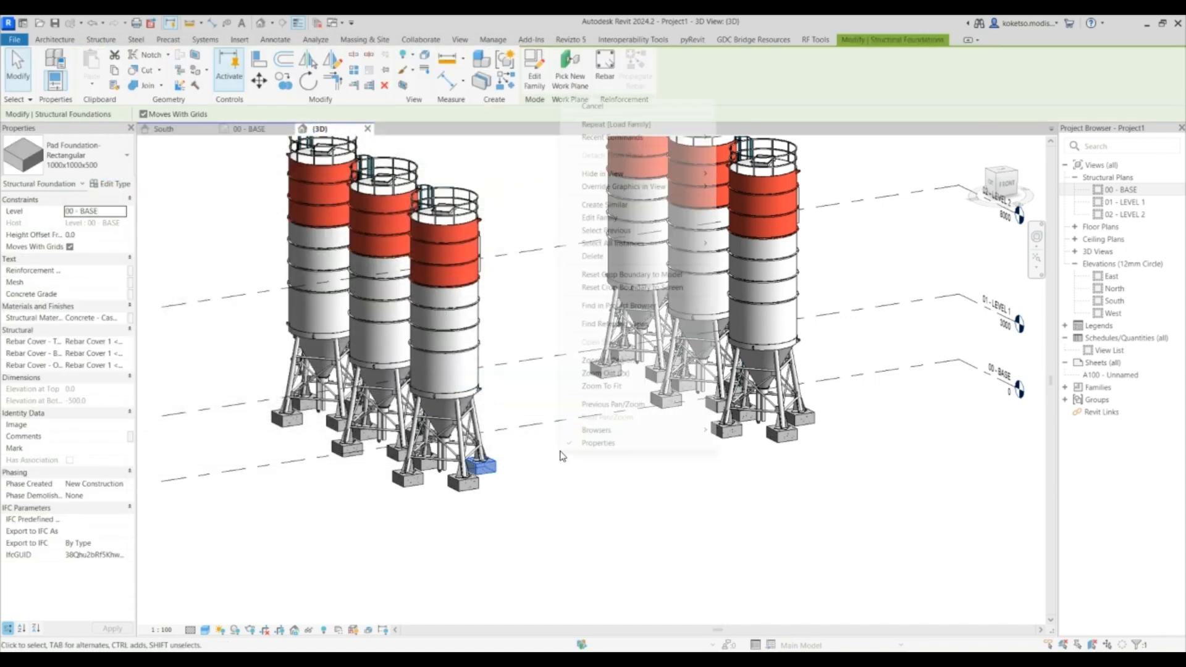
mouse_move(662, 245)
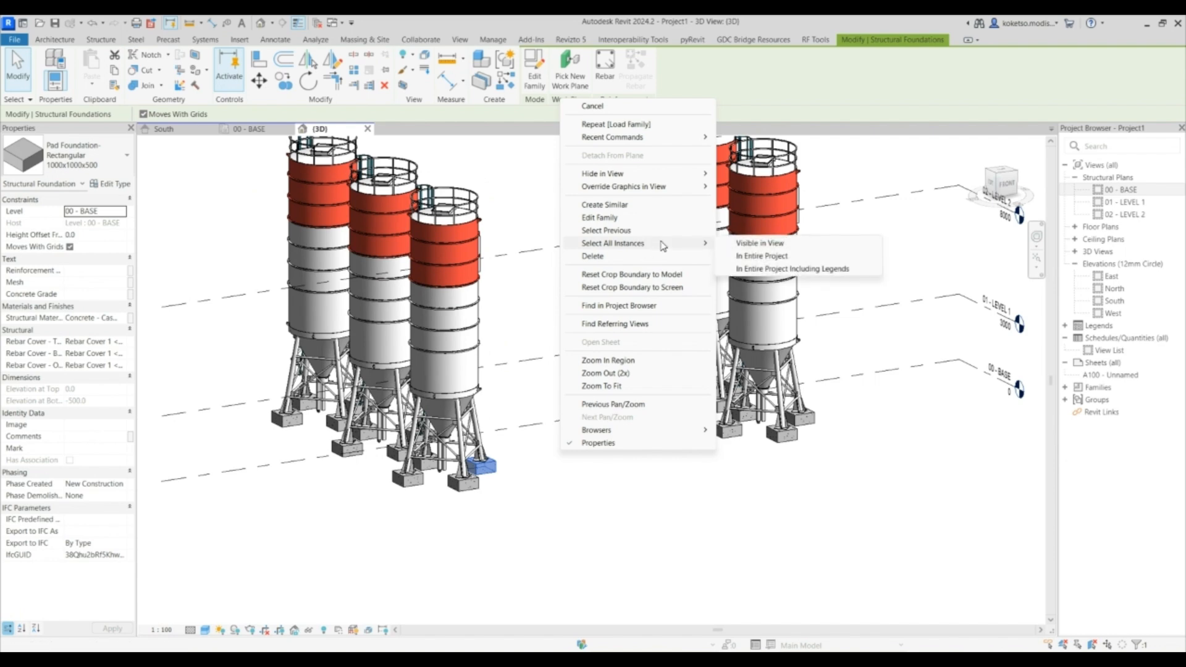
left_click(760, 243)
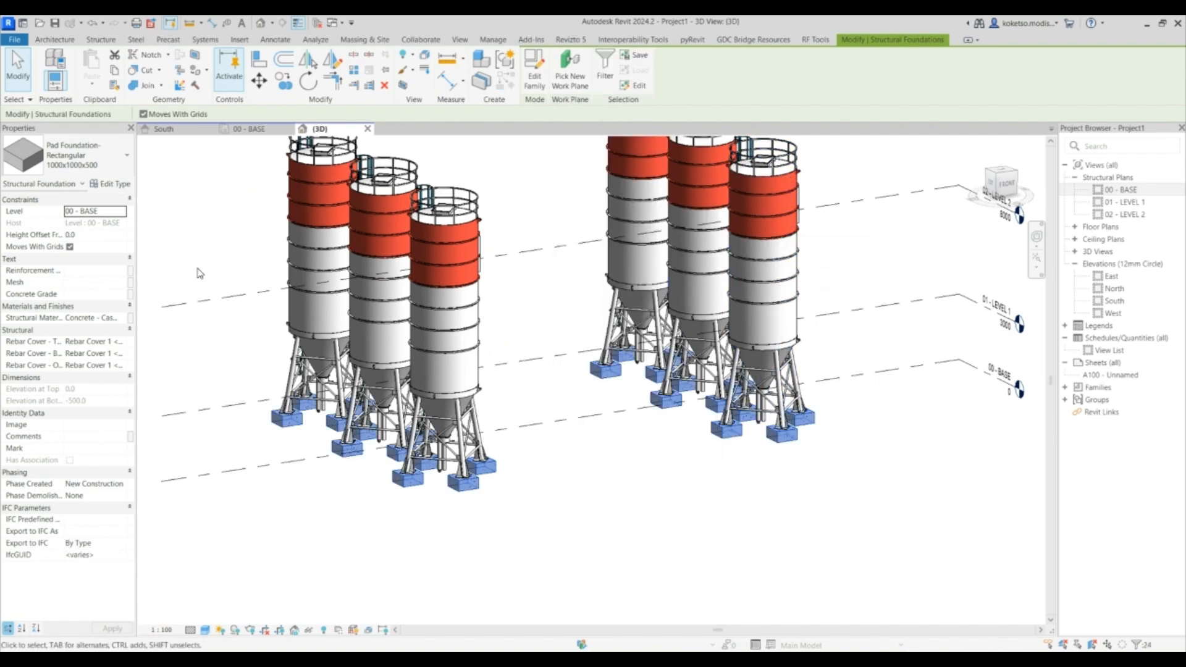
left_click(70, 162)
left_click(74, 228)
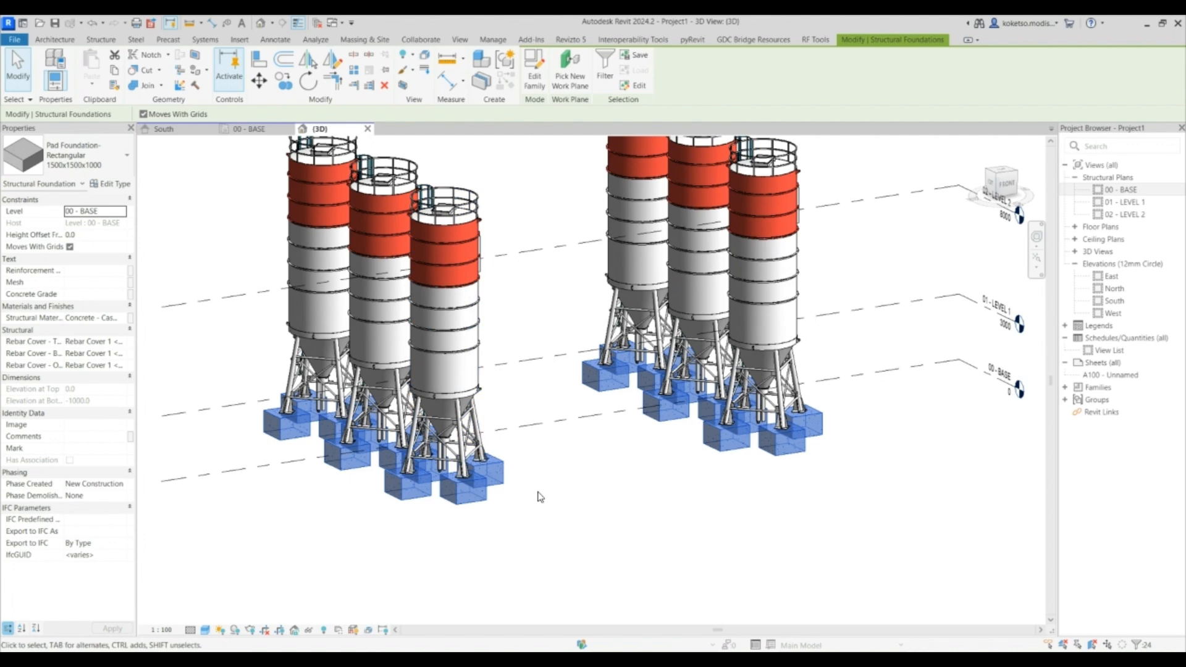
- Duplicate the pad foundation type as 1500x1500x500 and set its foundation thickness to 500
left_click(117, 184)
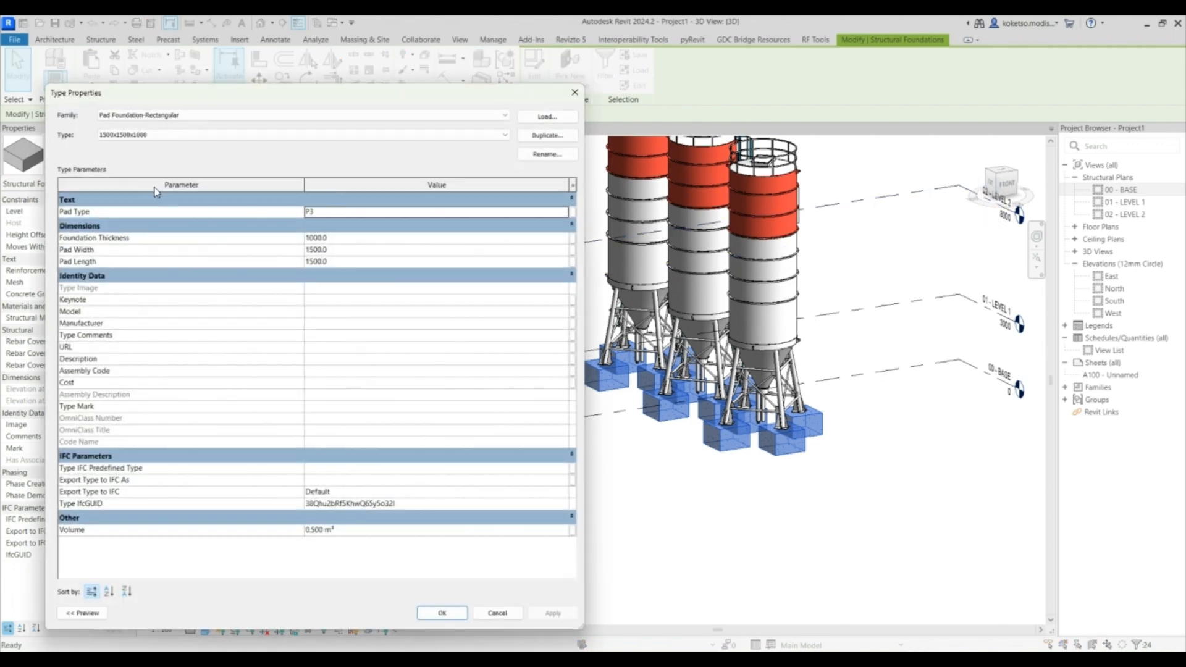
left_click(546, 135)
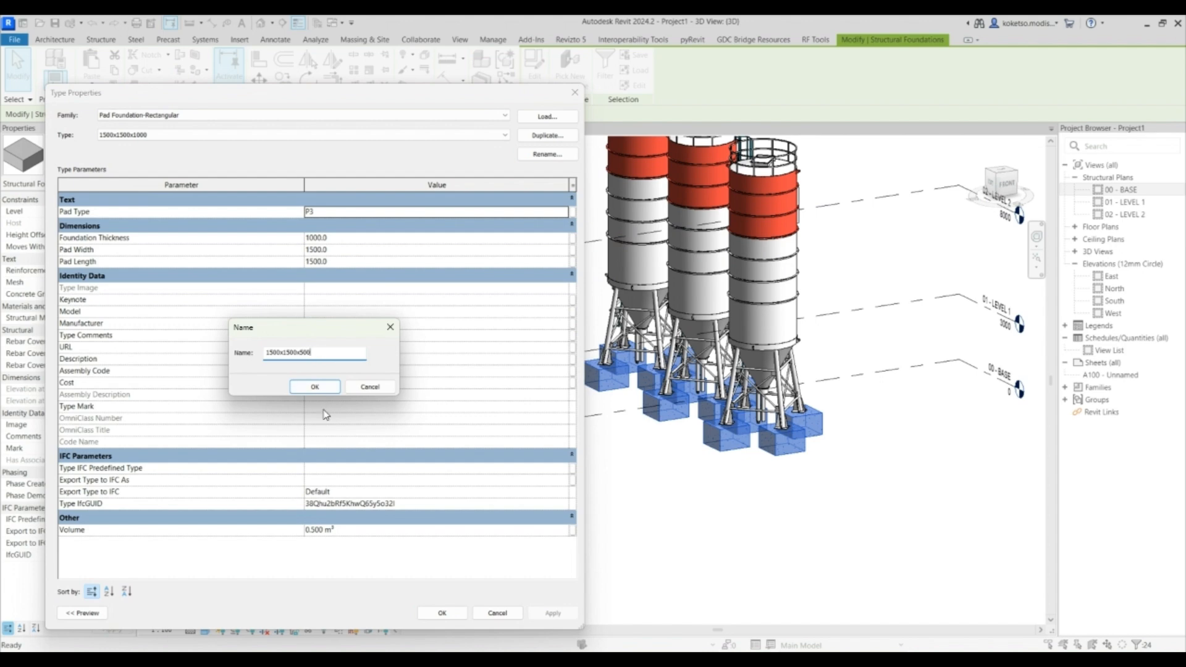
left_click(313, 389)
left_click(344, 237)
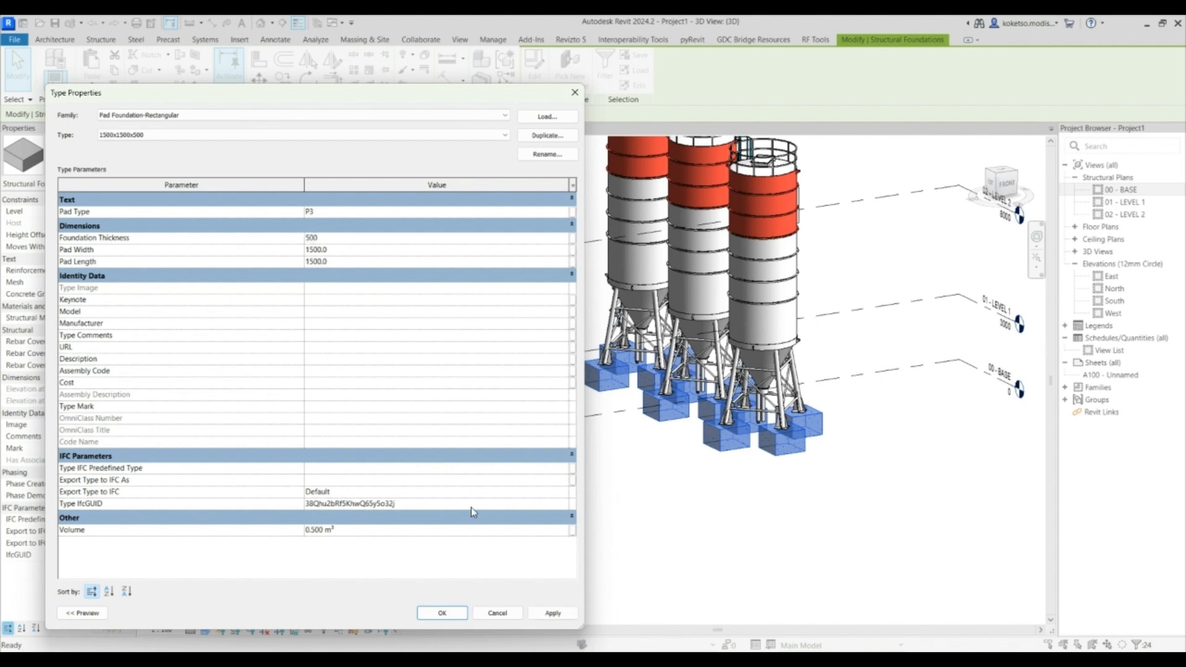
left_click(456, 617)
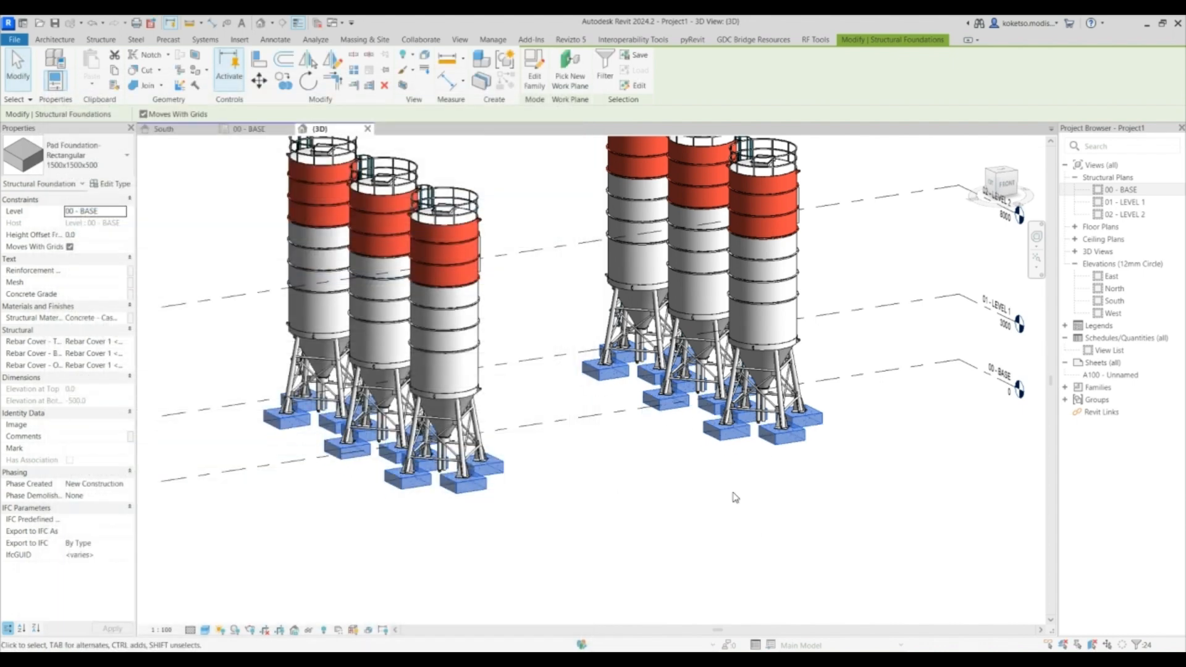
- Place UC305x305x97 structural columns at the grid intersections between the two silo rows, up to 01 - LEVEL 1
left_click(669, 485)
scroll(669, 444, "down", 2)
middle_click_drag(564, 443, 543, 416, "shift")
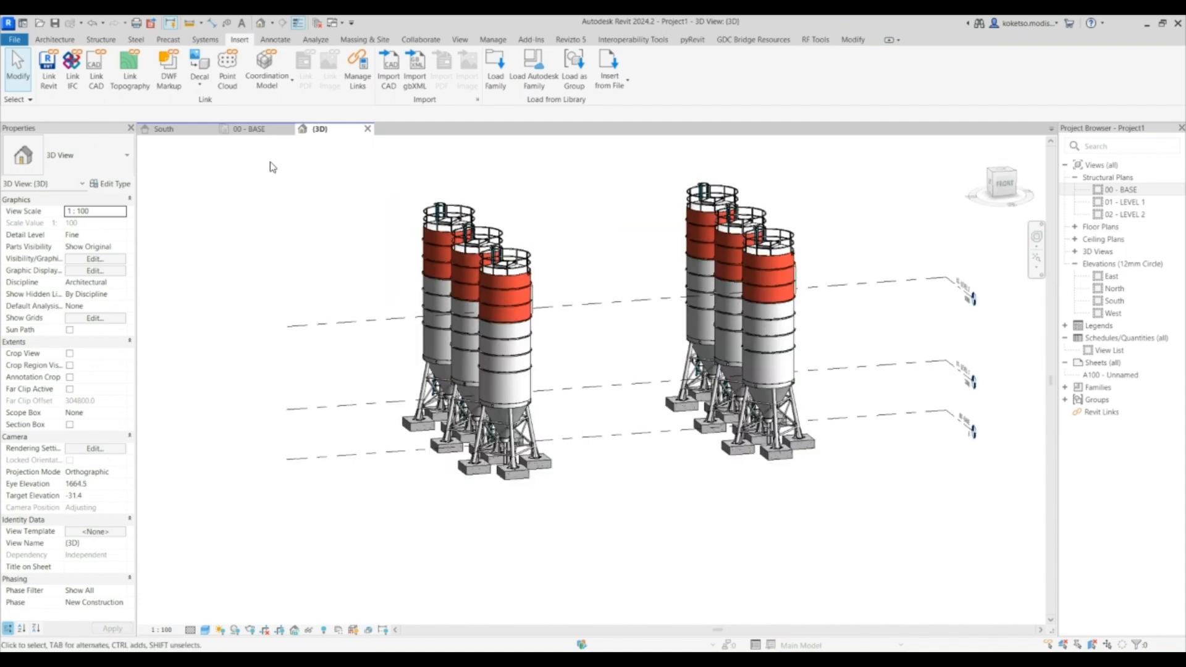
left_click(239, 132)
scroll(432, 265, "up", 3)
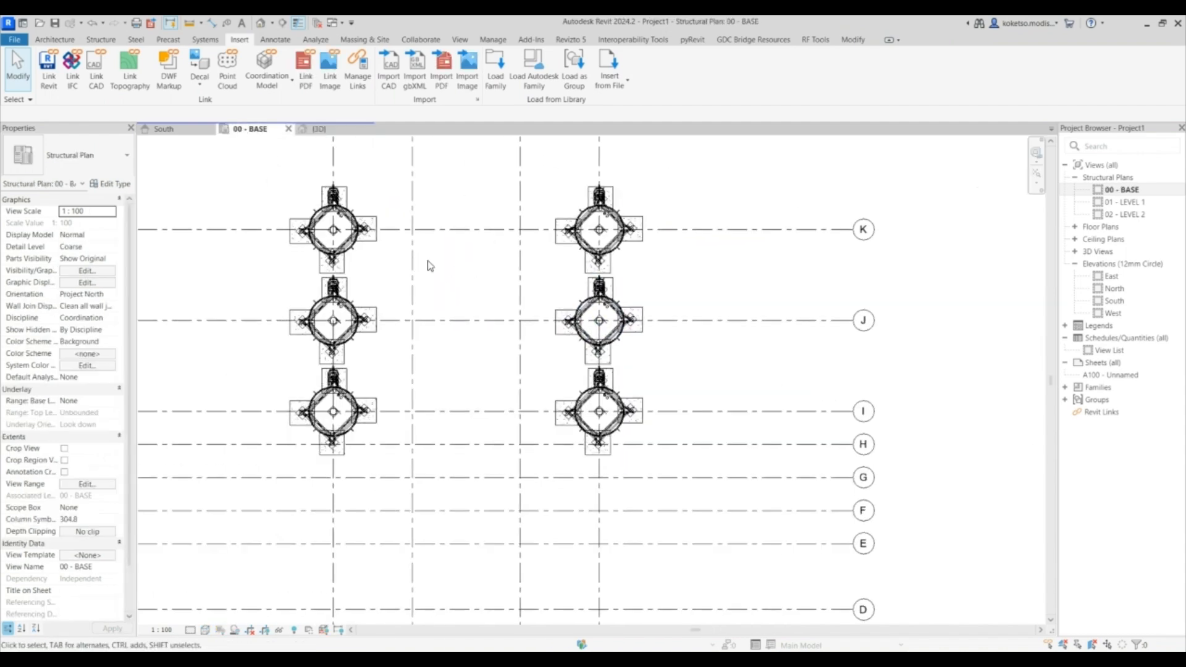
middle_click_drag(430, 265, 468, 239)
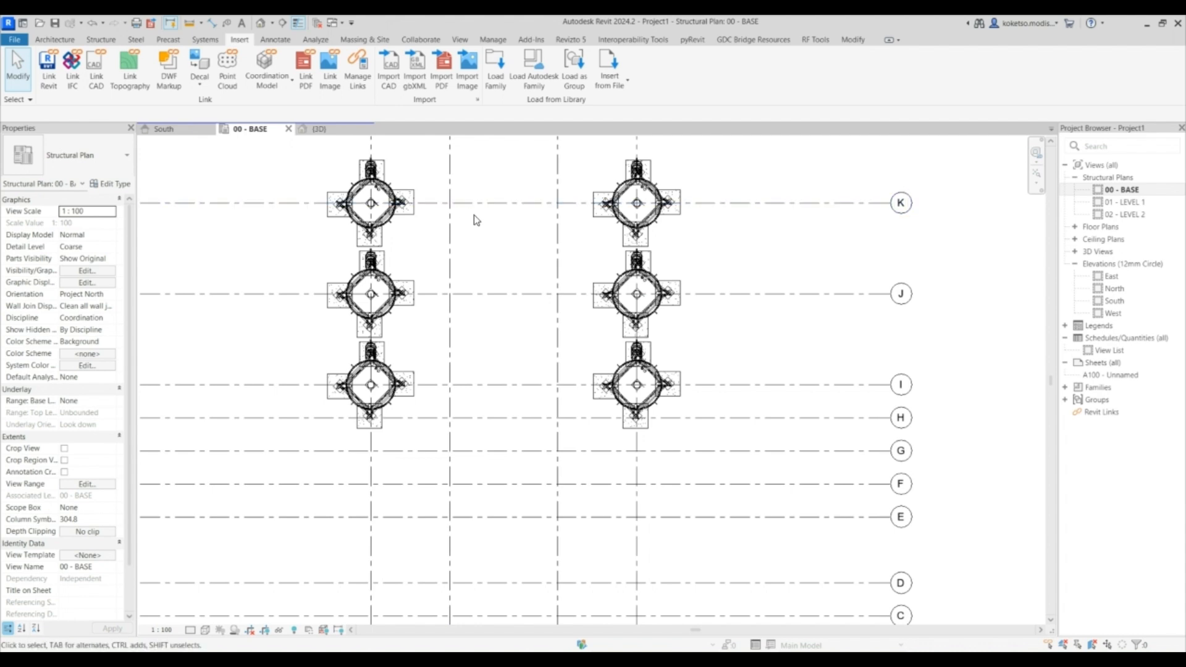
middle_click_drag(472, 217, 419, 245)
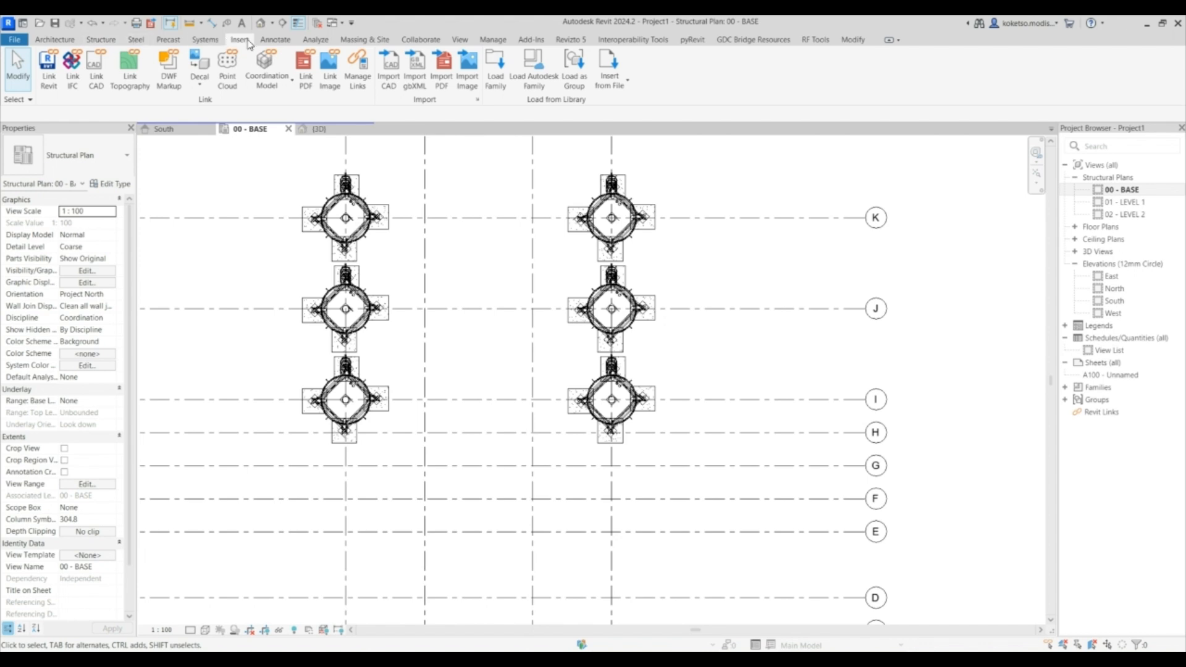
left_click(98, 39)
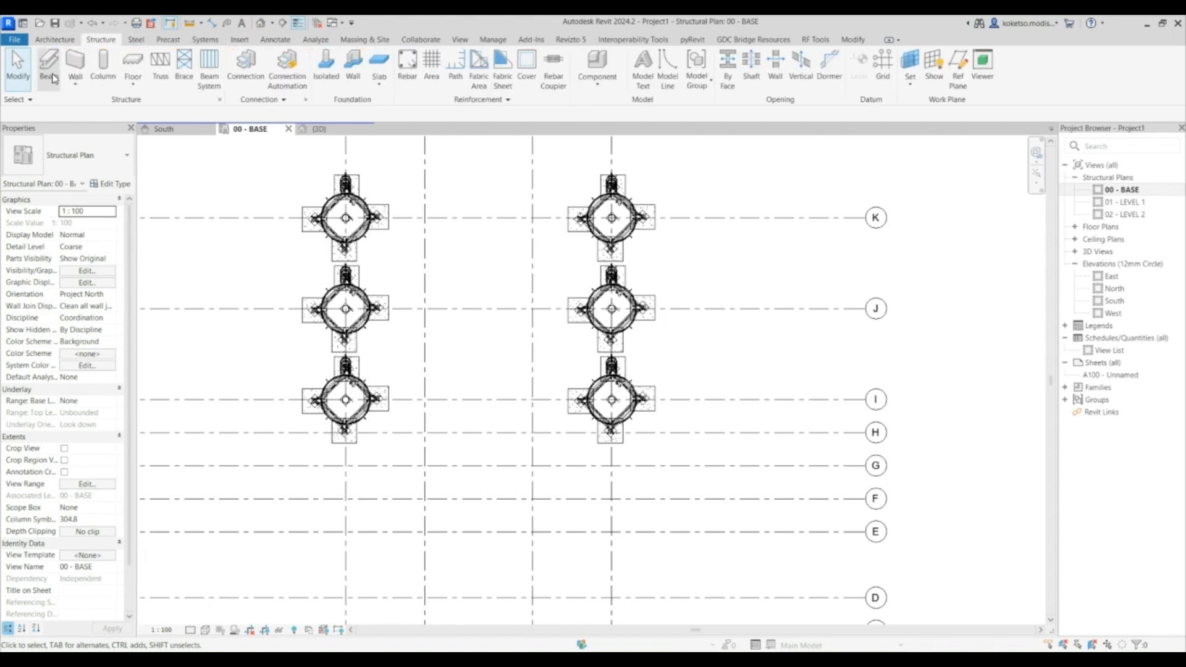
left_click(102, 65)
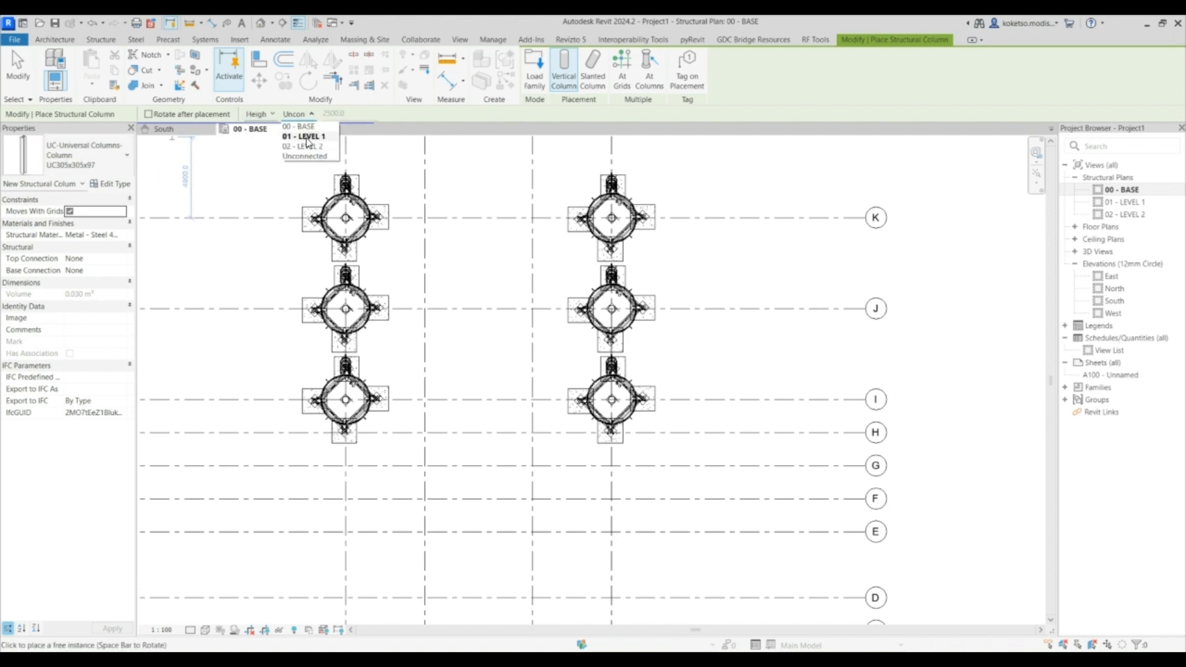
left_click(305, 137)
left_click(622, 74)
left_click_drag(554, 174, 426, 419)
left_click(574, 65)
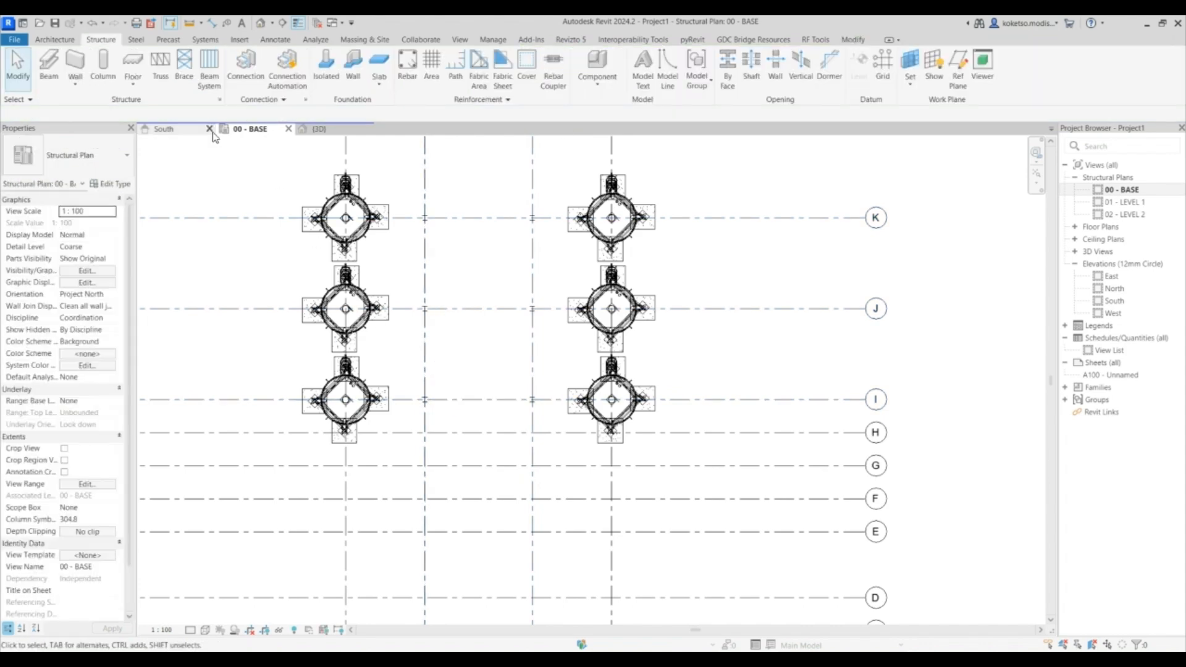
- Set the detail level of the 00 - BASE plan view to Fine
left_click(324, 131)
middle_click_drag(619, 476, 644, 496, "shift")
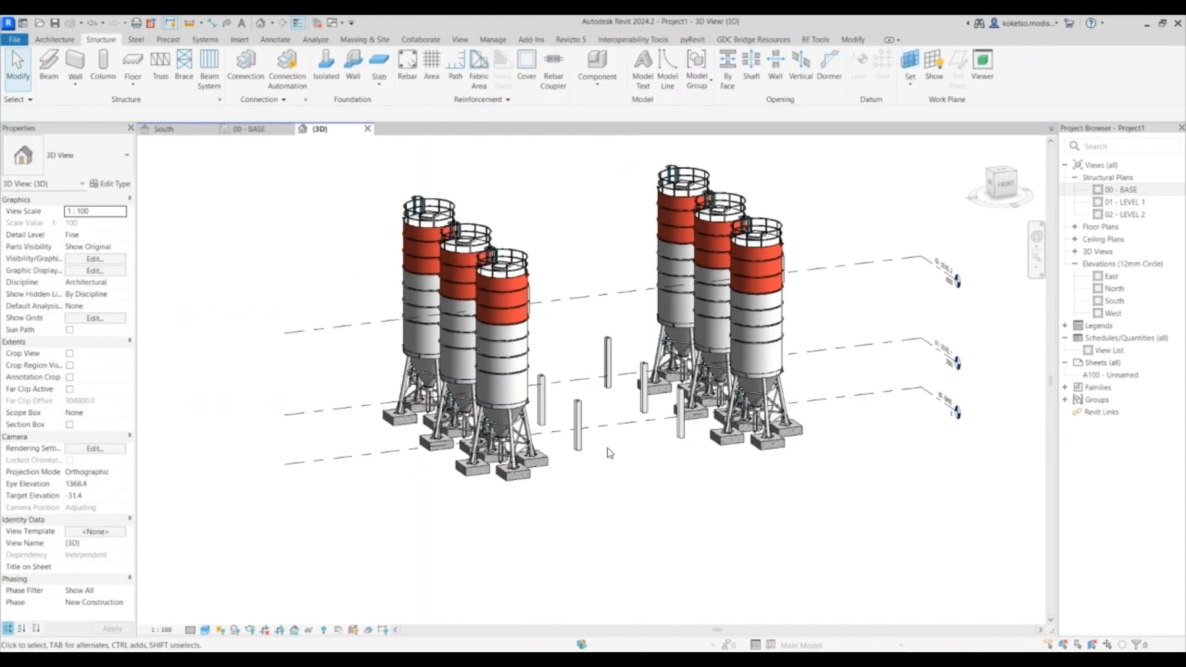
left_click(254, 130)
left_click(190, 630)
left_click(199, 618)
scroll(432, 406, "up", 6)
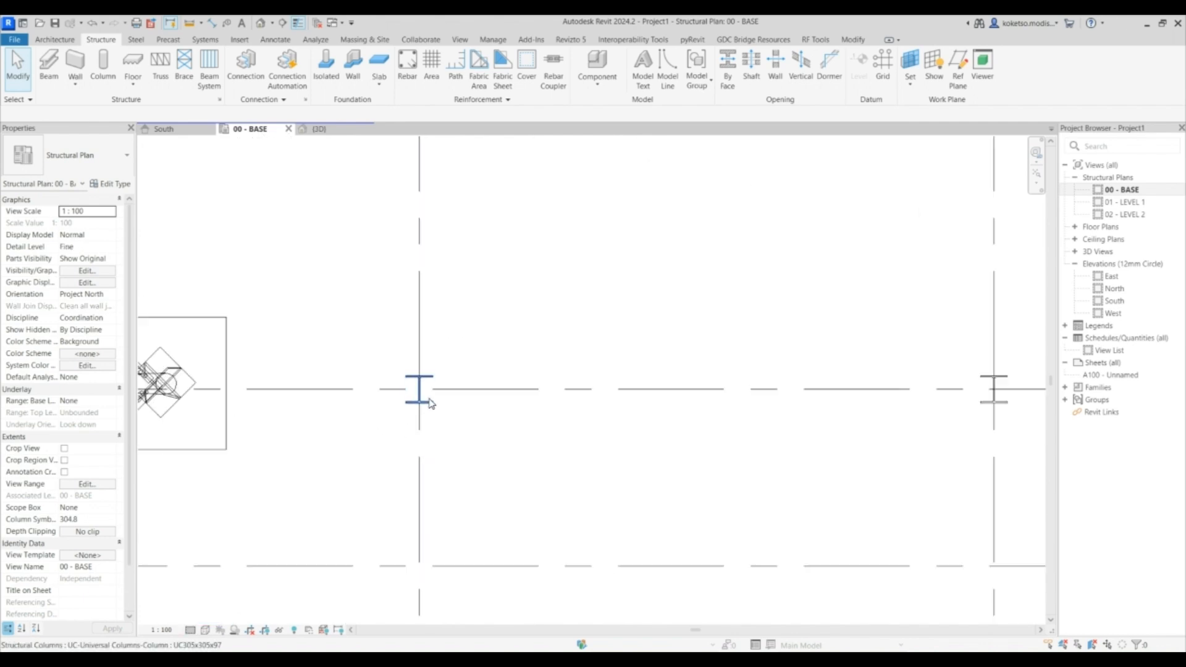
scroll(435, 405, "down", 4)
scroll(348, 354, "up", 3)
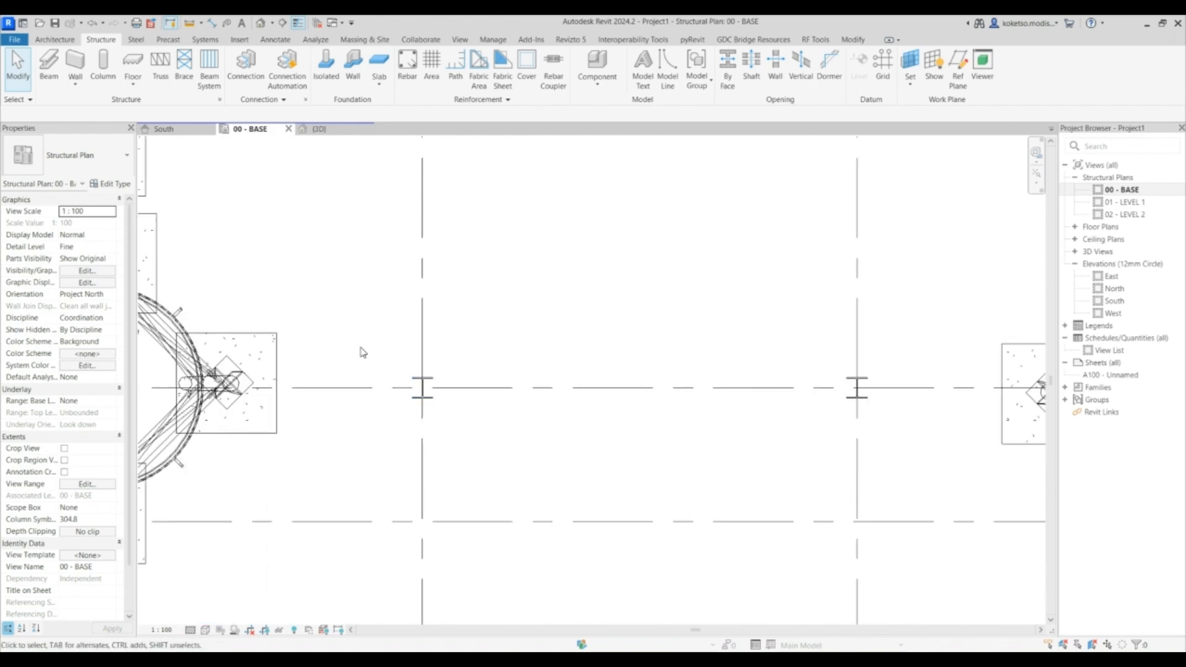
scroll(431, 395, "down", 1)
- Select all columns visible in the plan and inspect the placed columns in the 3D view
left_click(425, 394)
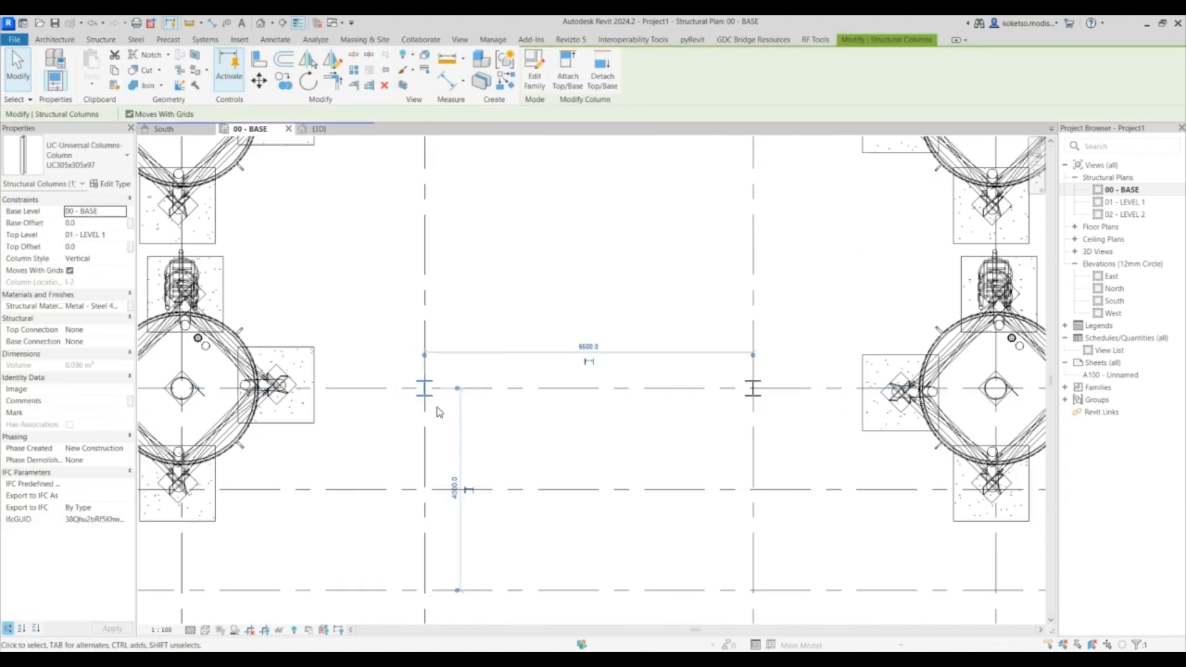
scroll(435, 399, "down", 2)
right_click(456, 297)
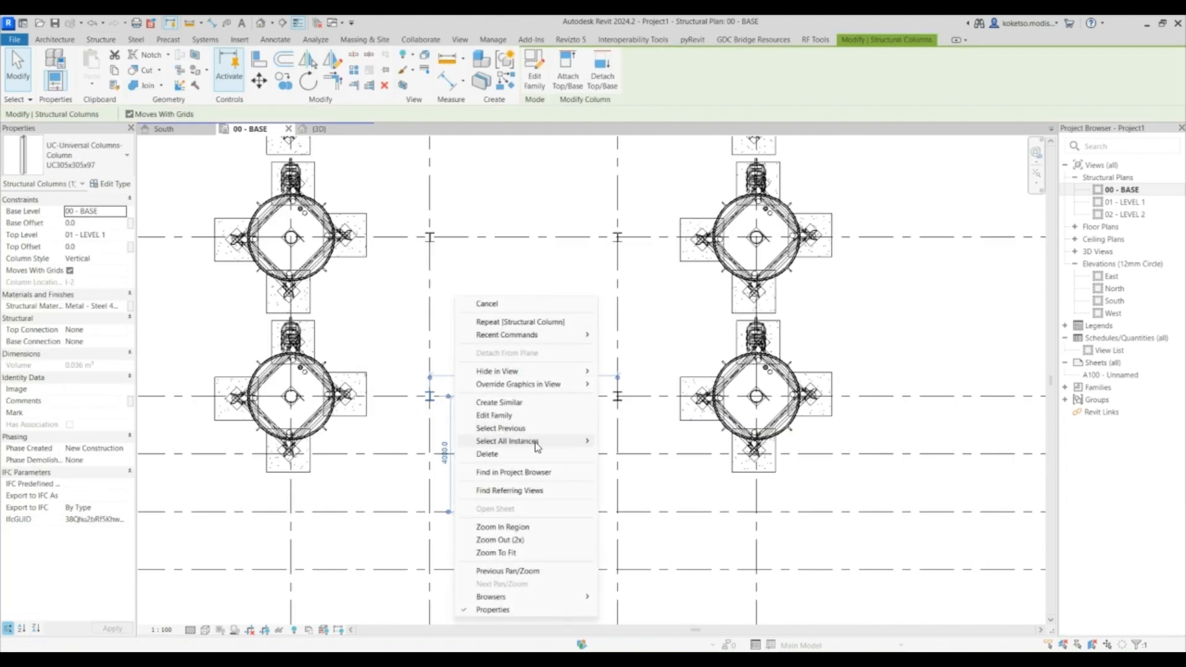
mouse_move(537, 445)
left_click(624, 441)
scroll(504, 370, "down", 3)
scroll(533, 357, "up", 2)
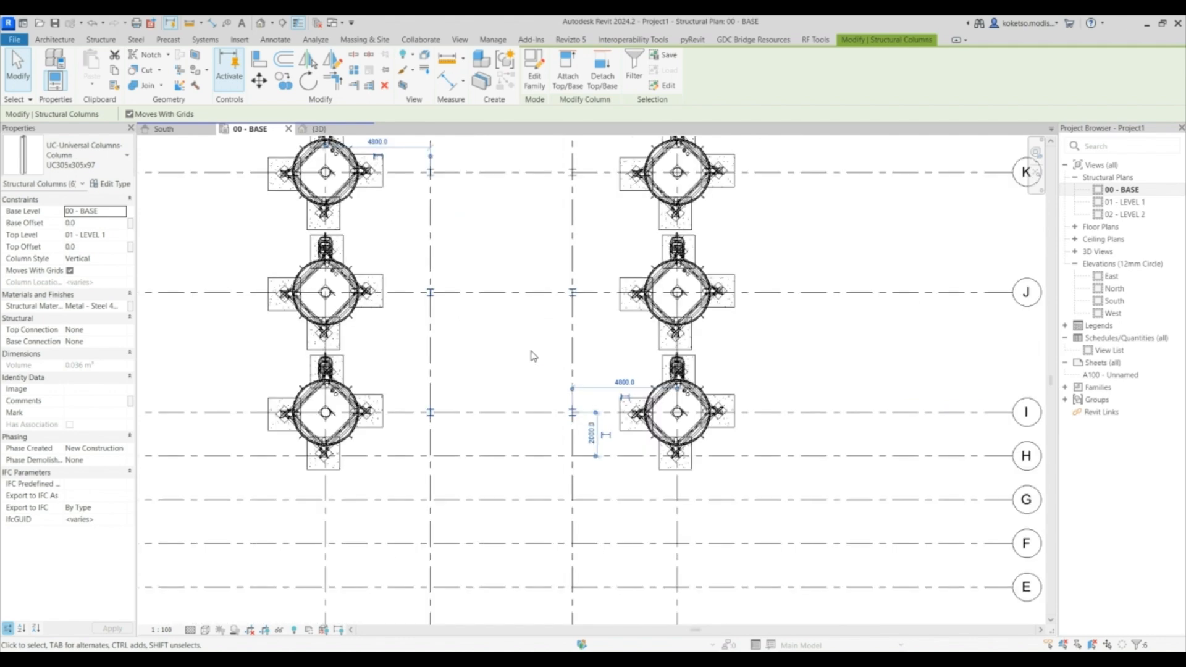
left_click(515, 337)
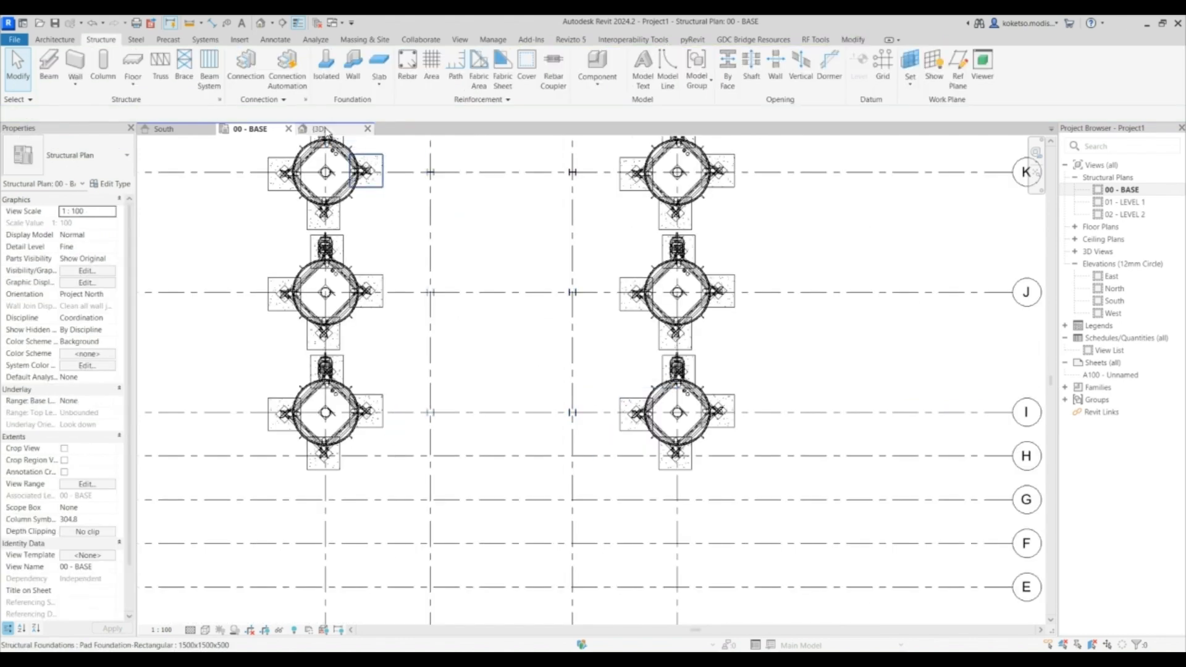
left_click(319, 128)
scroll(646, 419, "up", 5)
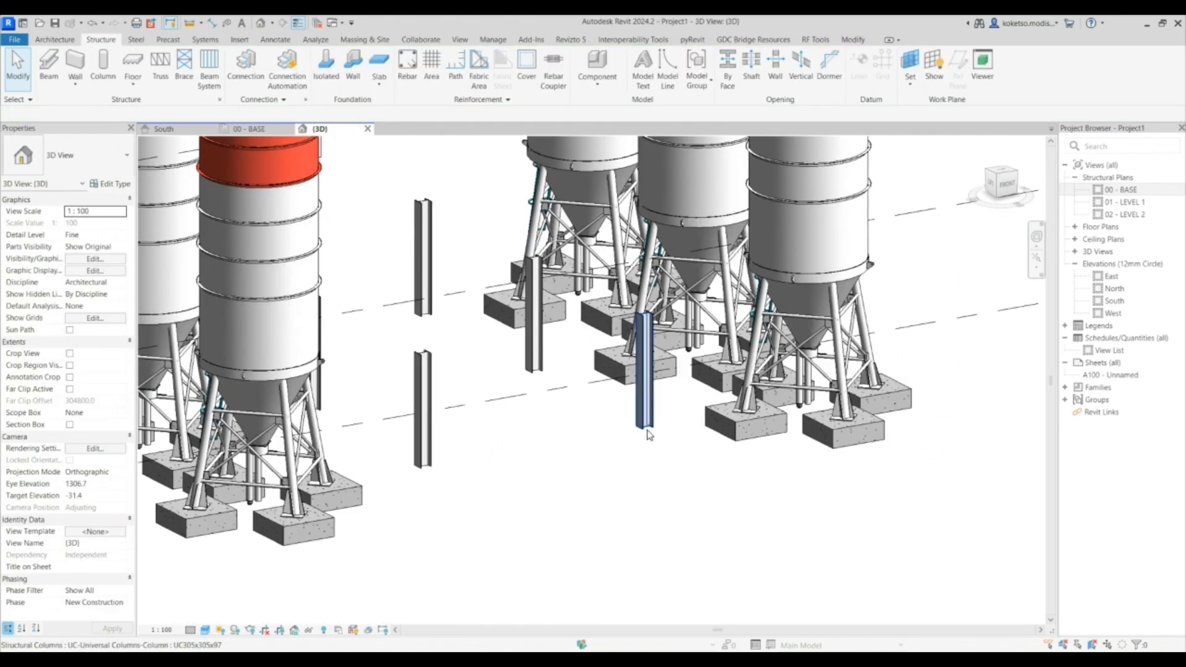
left_click(646, 420)
middle_click_drag(681, 484, 567, 406, "shift")
left_click(301, 195)
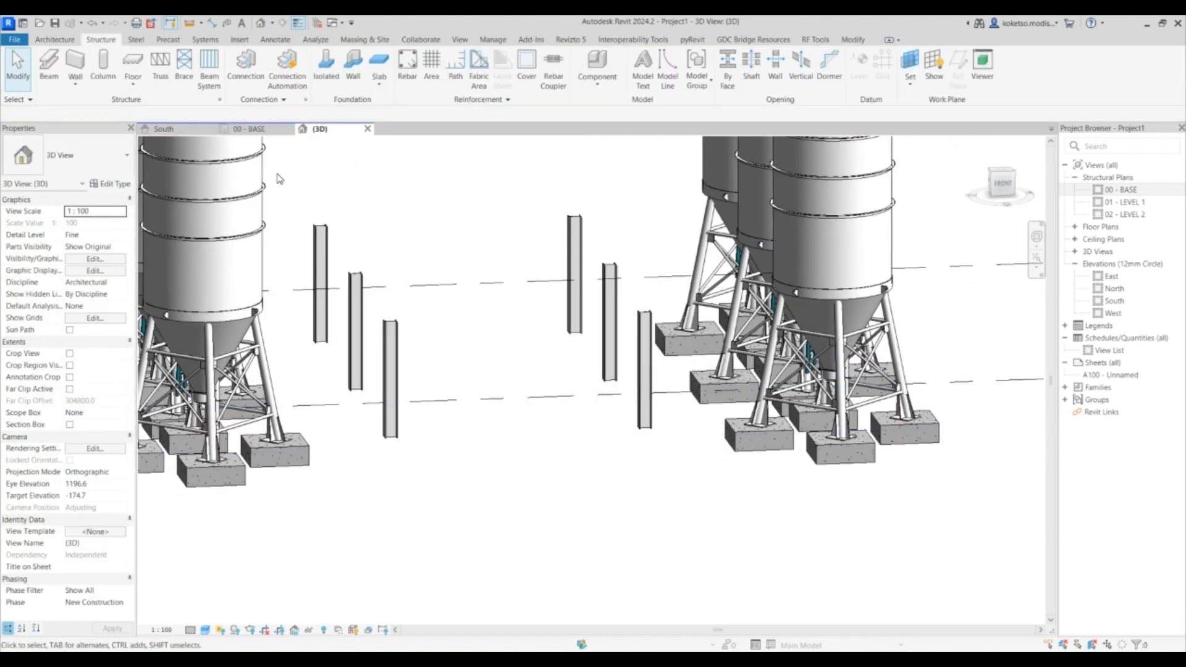
left_click(260, 128)
scroll(511, 357, "up", 3)
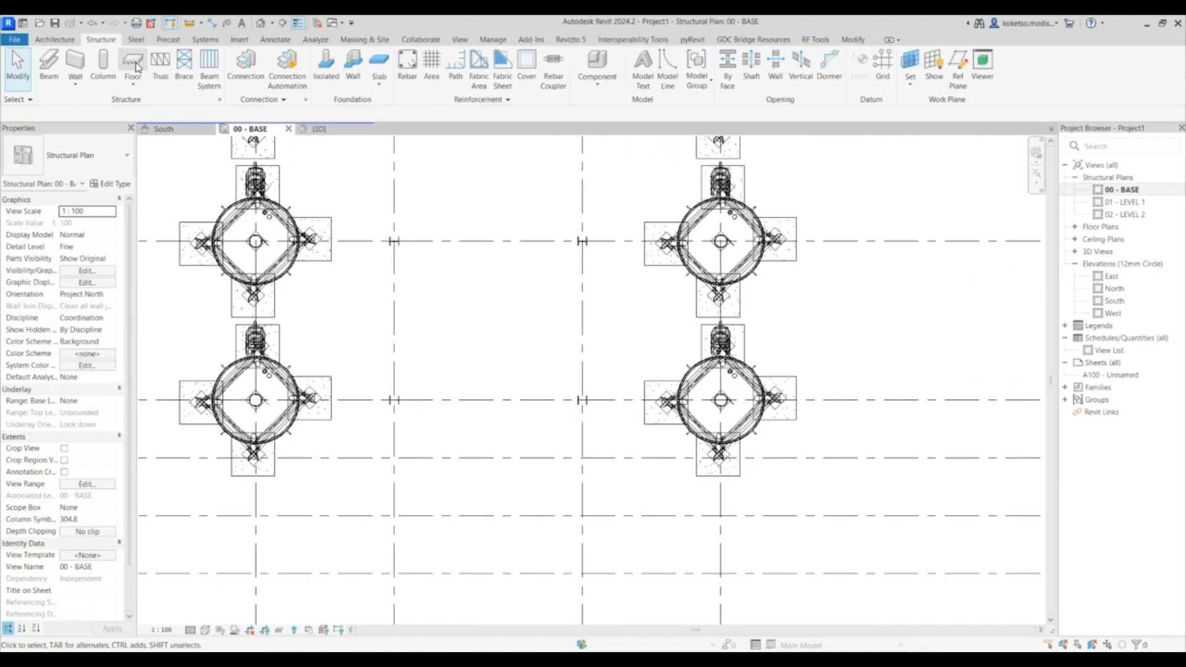
- Start a UB305x165x40 beam on placement plane 01 - LEVEL 1 and draw it between the two columns on grid I
left_click(48, 65)
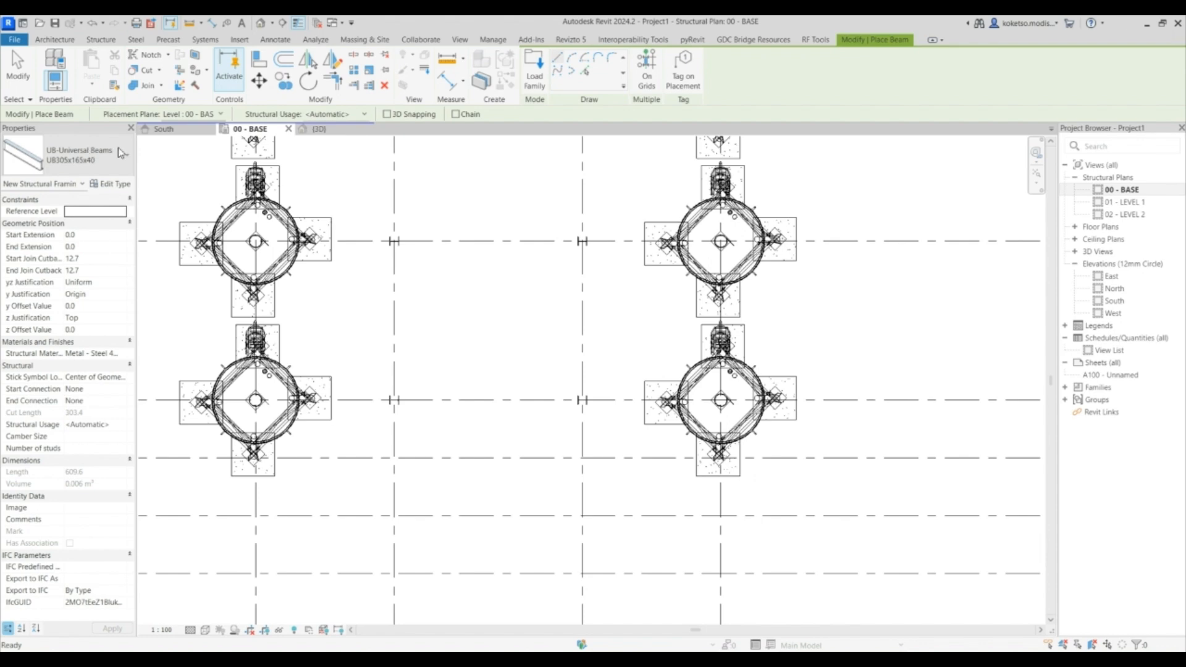
scroll(575, 395, "up", 2)
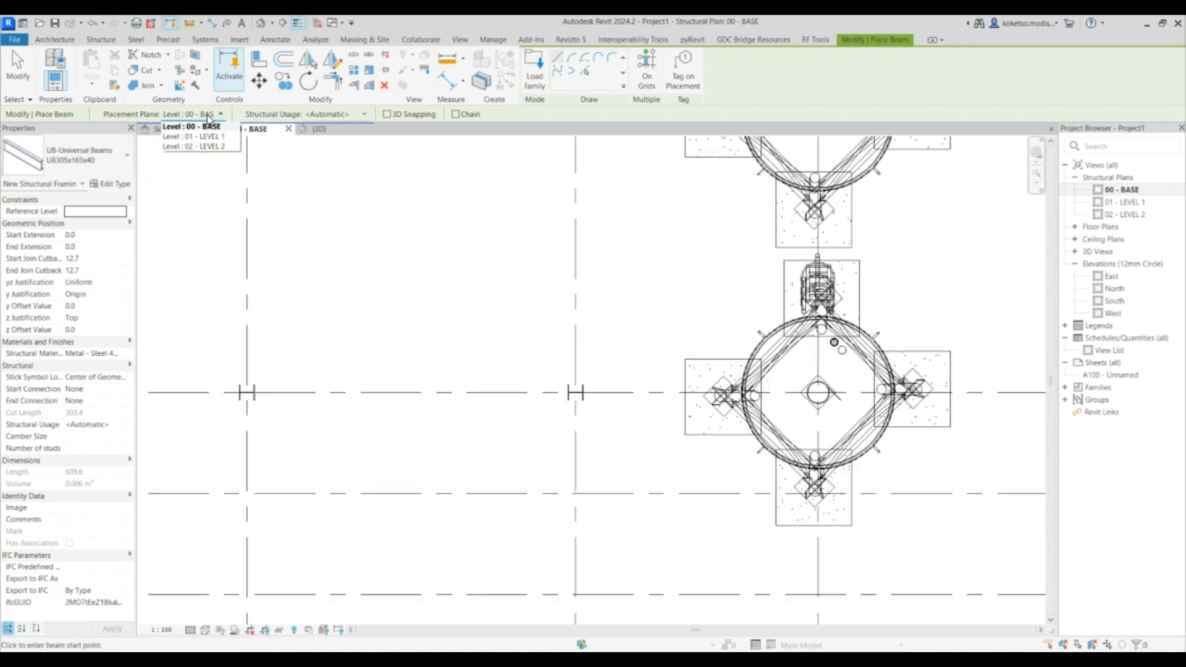
left_click(211, 137)
left_click(575, 393)
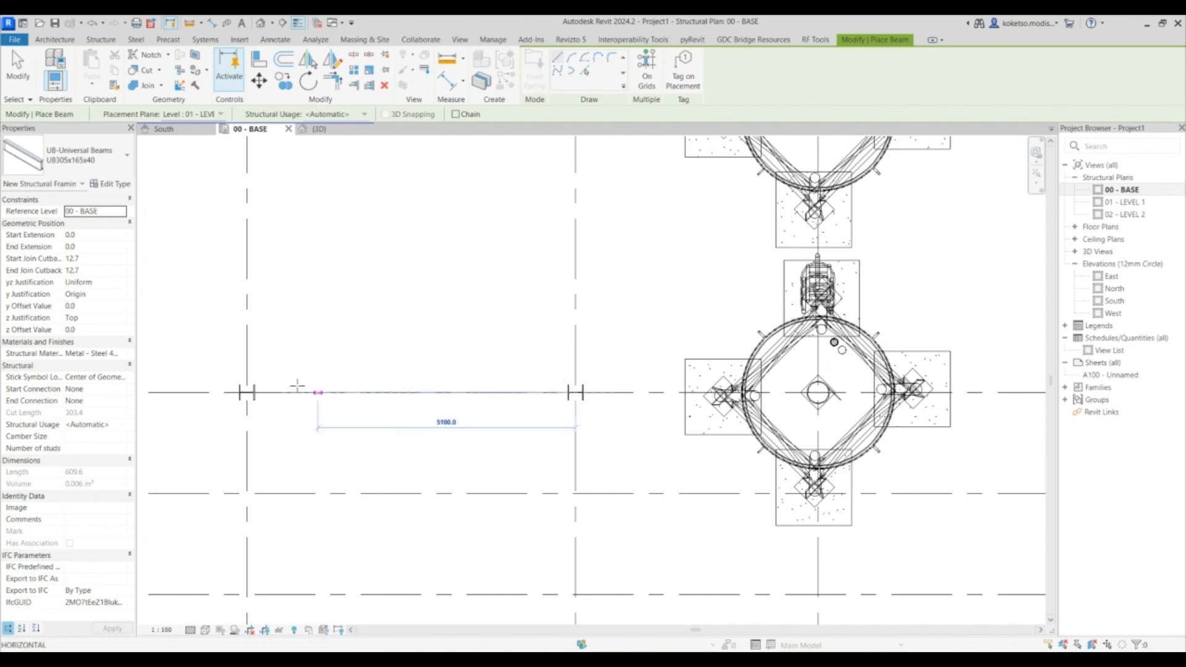
left_click(247, 392)
- Draw a beam between the two columns on grid J
scroll(513, 432, "down", 2)
scroll(550, 210, "up", 2)
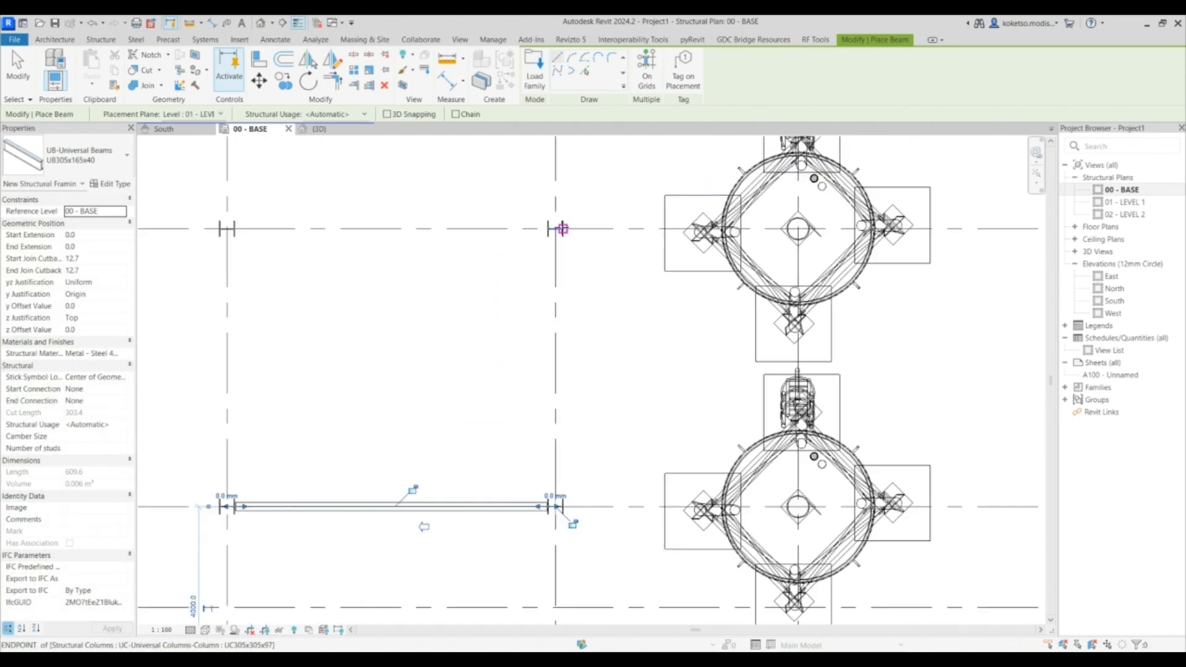
left_click(556, 228)
left_click(227, 228)
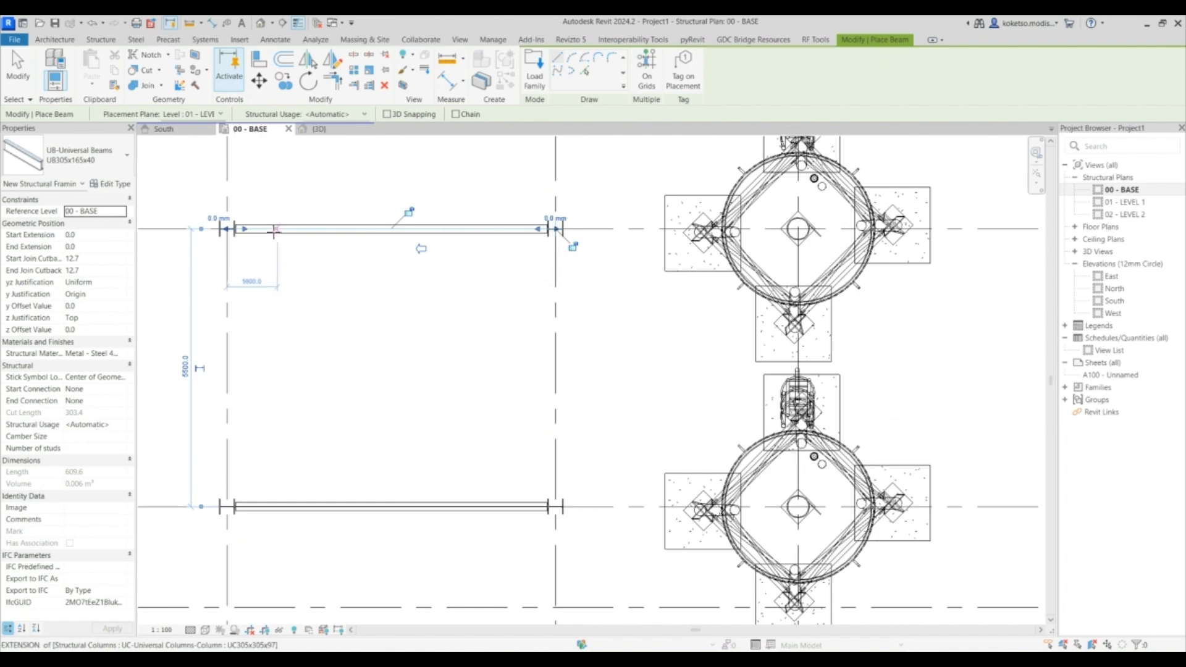
key("ctrl+z")
left_click(555, 228)
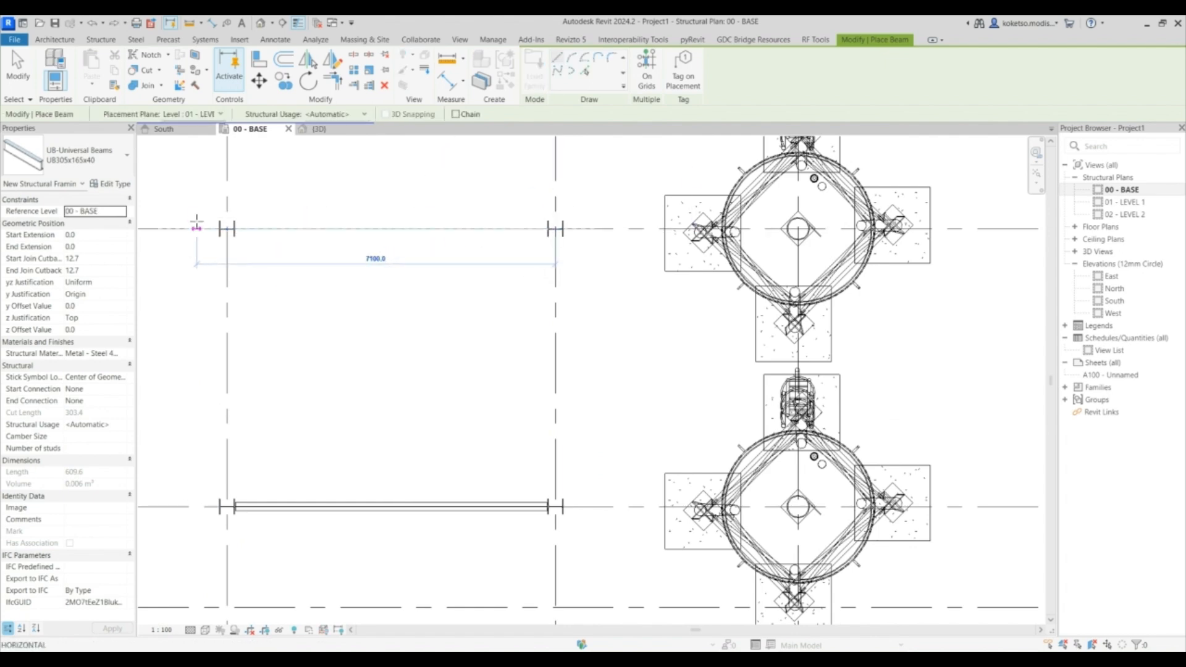
left_click(226, 229)
- Draw a beam between the two columns on grid K and exit the Beam tool
scroll(463, 581, "down", 2)
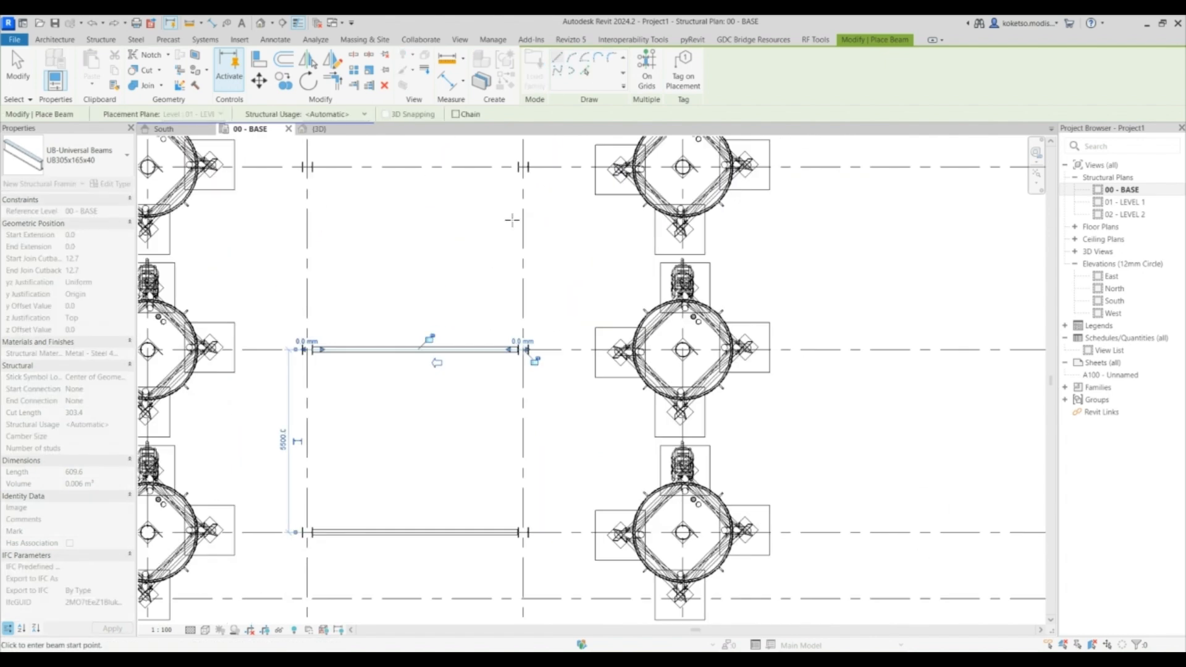
left_click(523, 167)
left_click(307, 167)
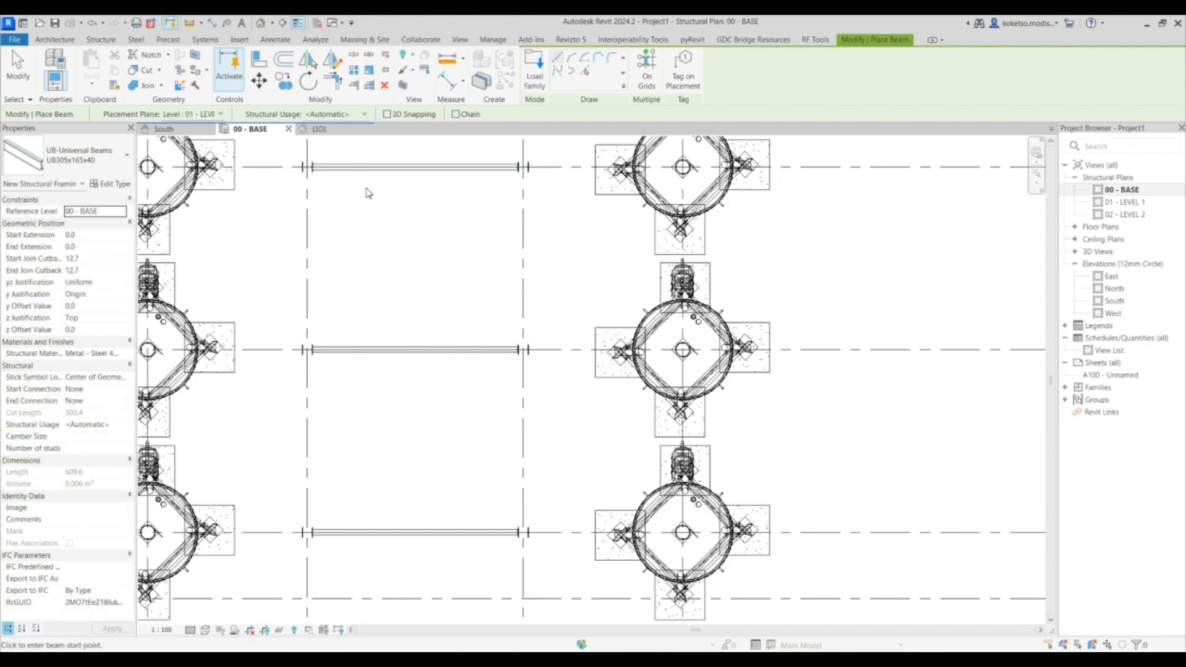
key("Escape")
key("Escape")
- Inspect the new column-and-beam frames in the 3D view
scroll(458, 169, "down", 2)
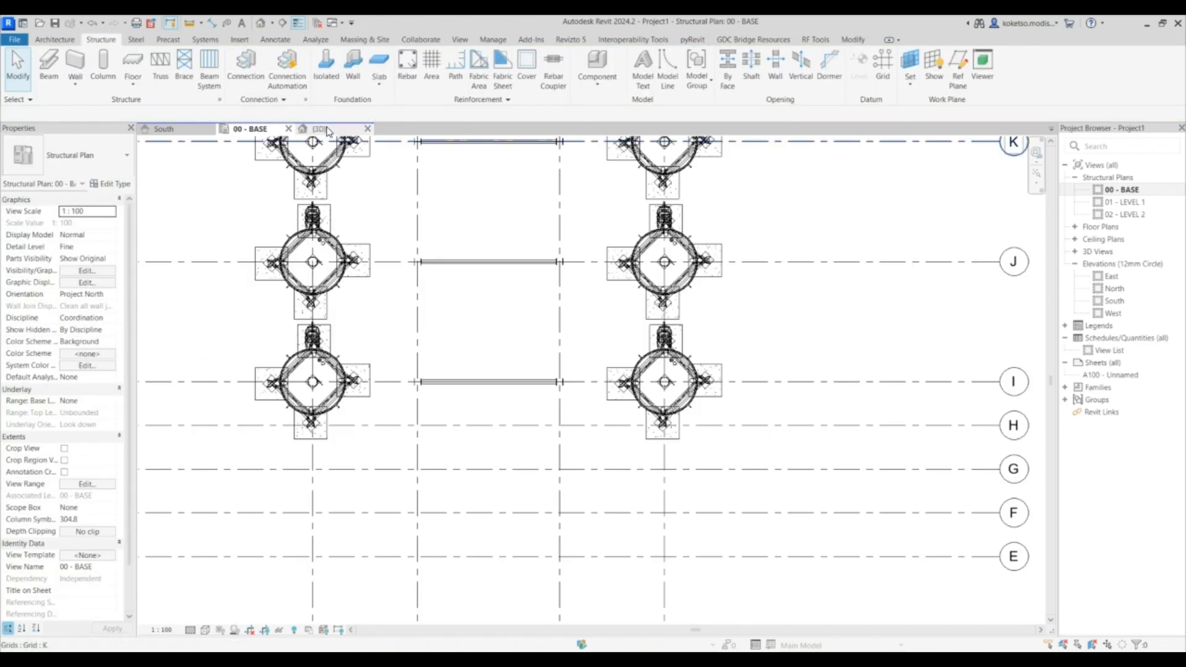
left_click(328, 130)
middle_click_drag(682, 431, 613, 462, "shift")
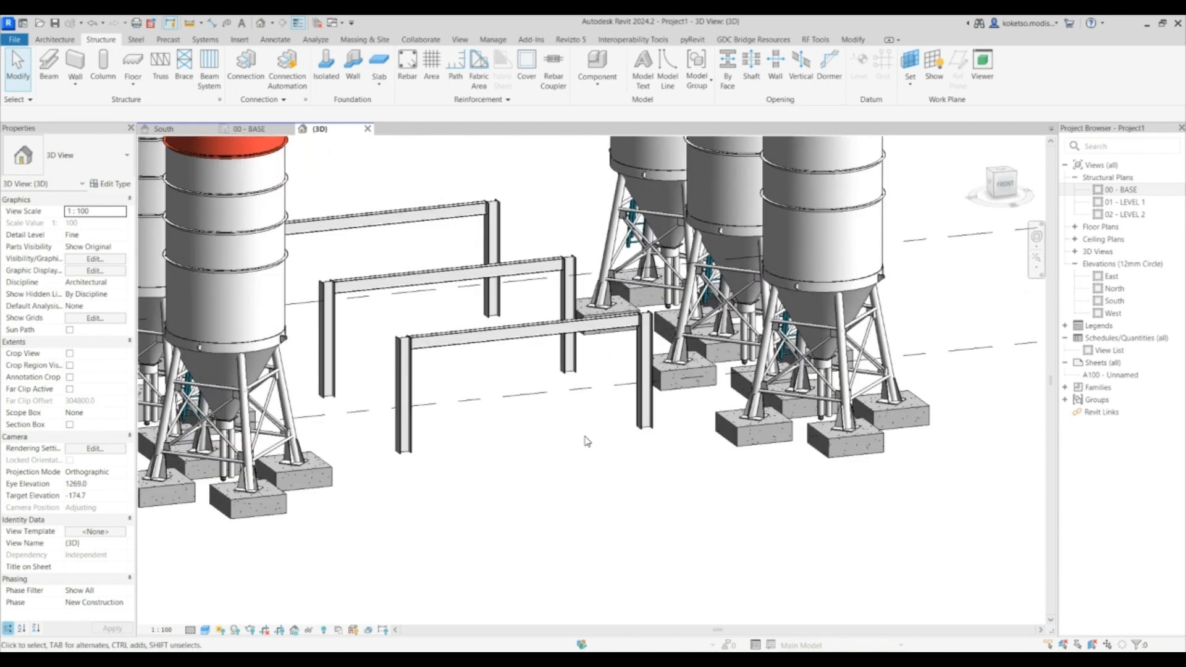
middle_click_drag(469, 341, 459, 333, "shift")
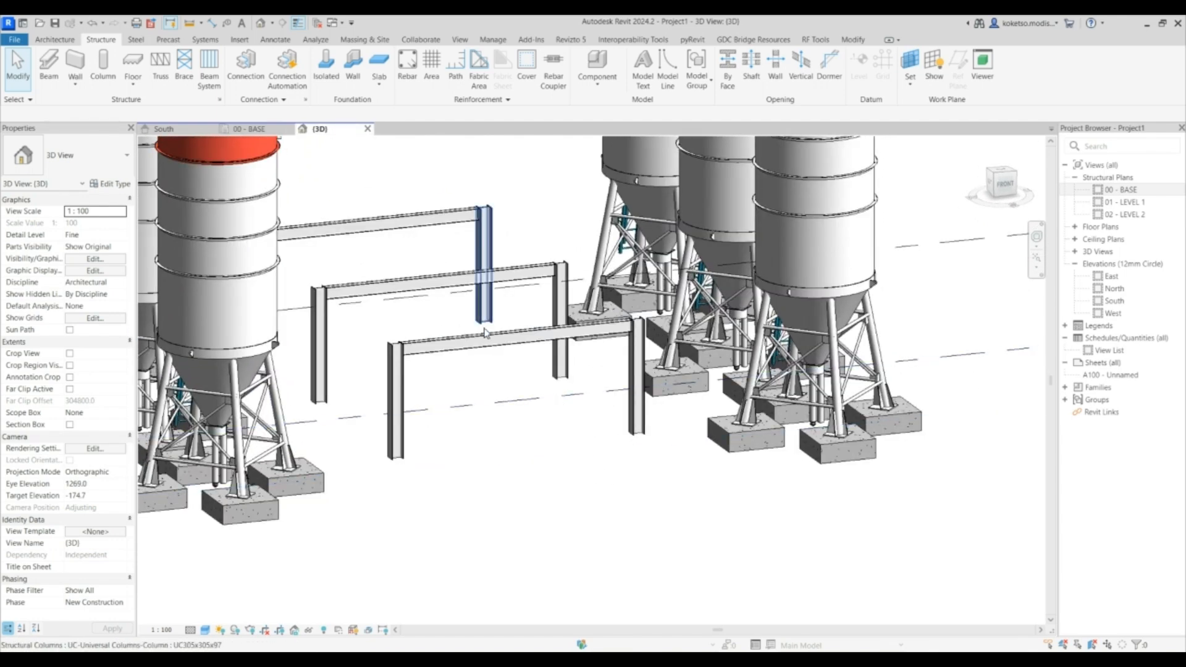
left_click(485, 337)
middle_click_drag(529, 368, 424, 262, "shift")
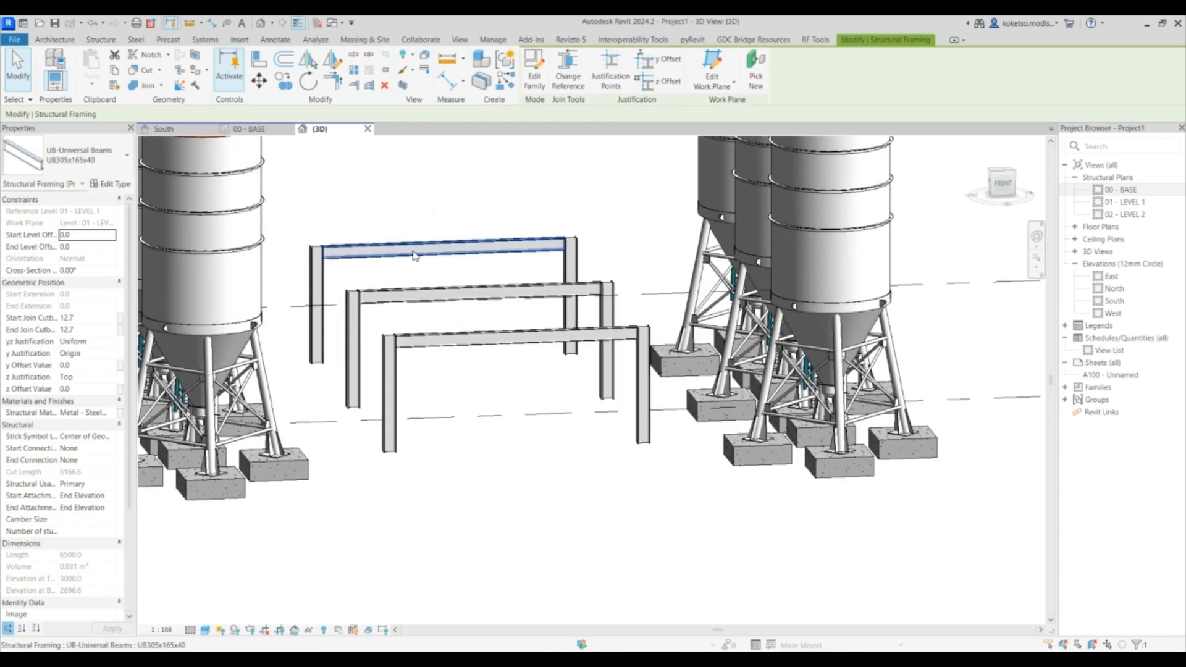
key("Escape")
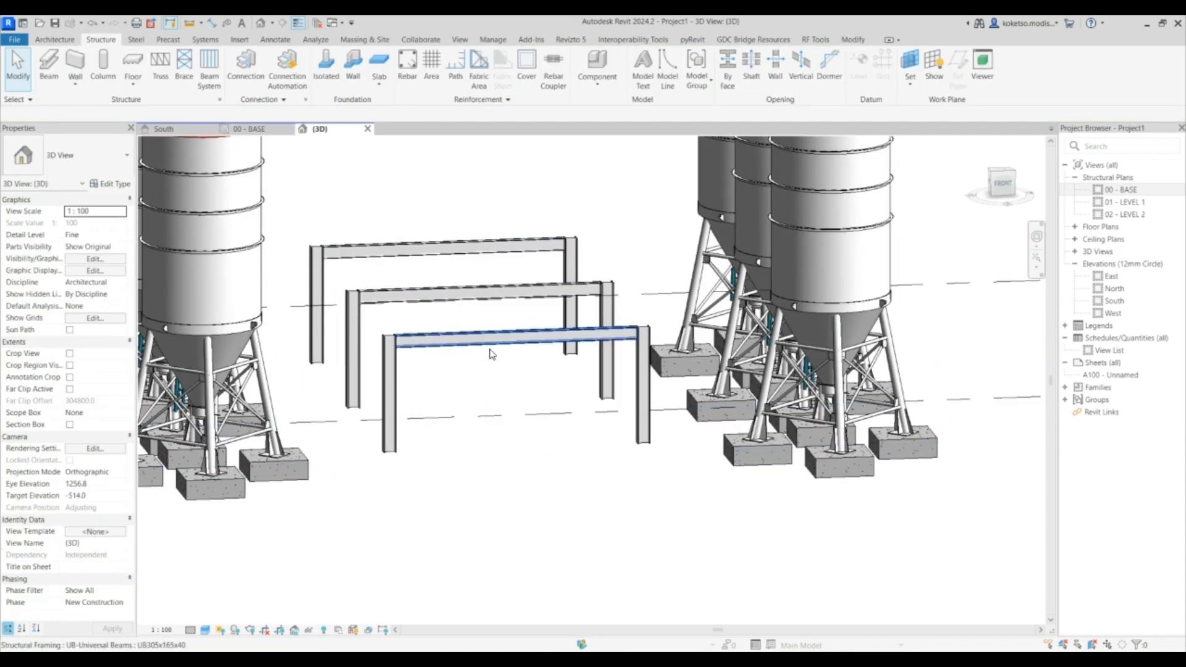
middle_click_drag(389, 259, 258, 137, "shift")
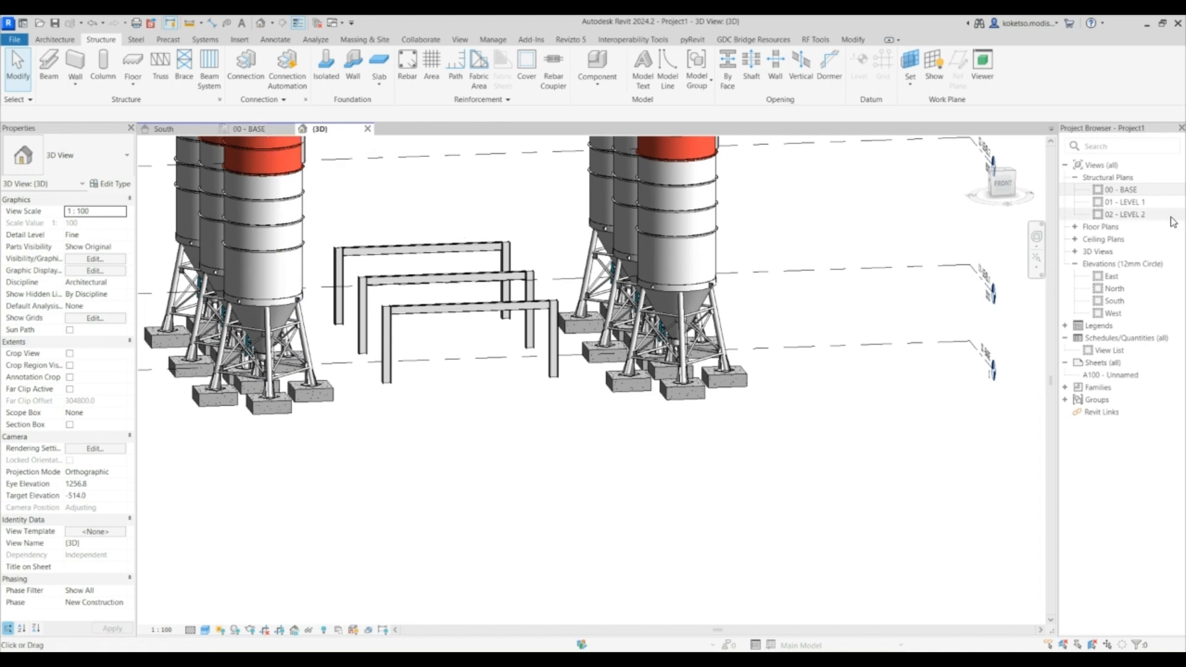
- Open the 01 - LEVEL 1 structural plan and set its detail level to Fine
double_click(1125, 202)
scroll(550, 321, "up", 5)
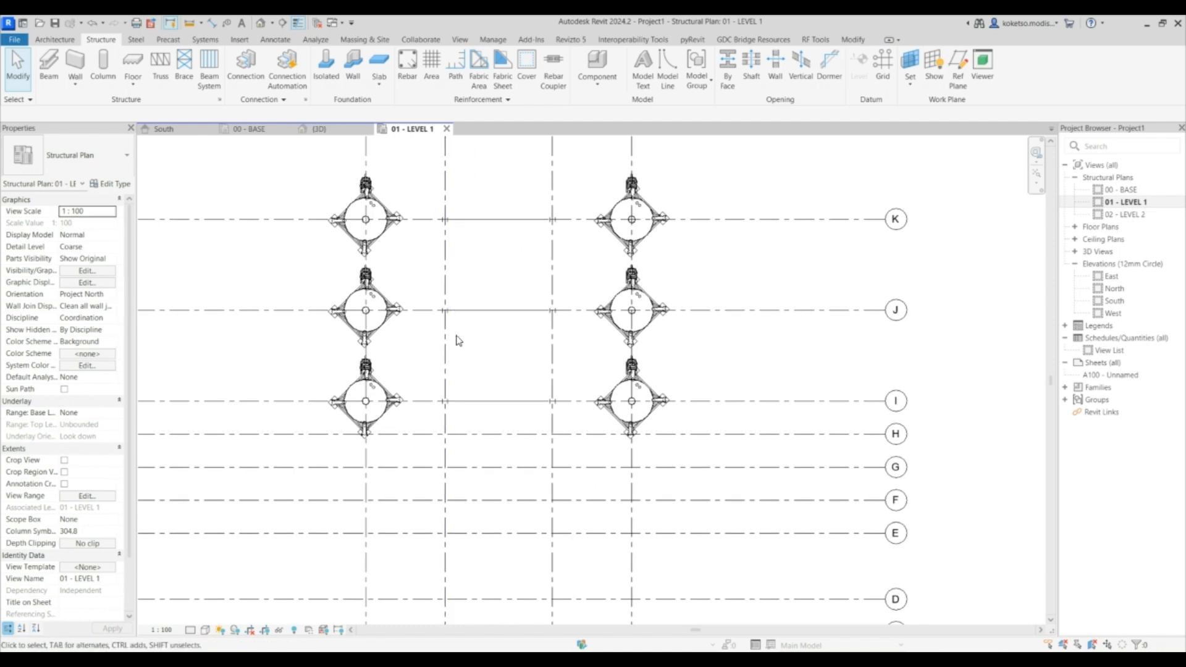
left_click(197, 632)
left_click(210, 618)
middle_click_drag(493, 261, 511, 278)
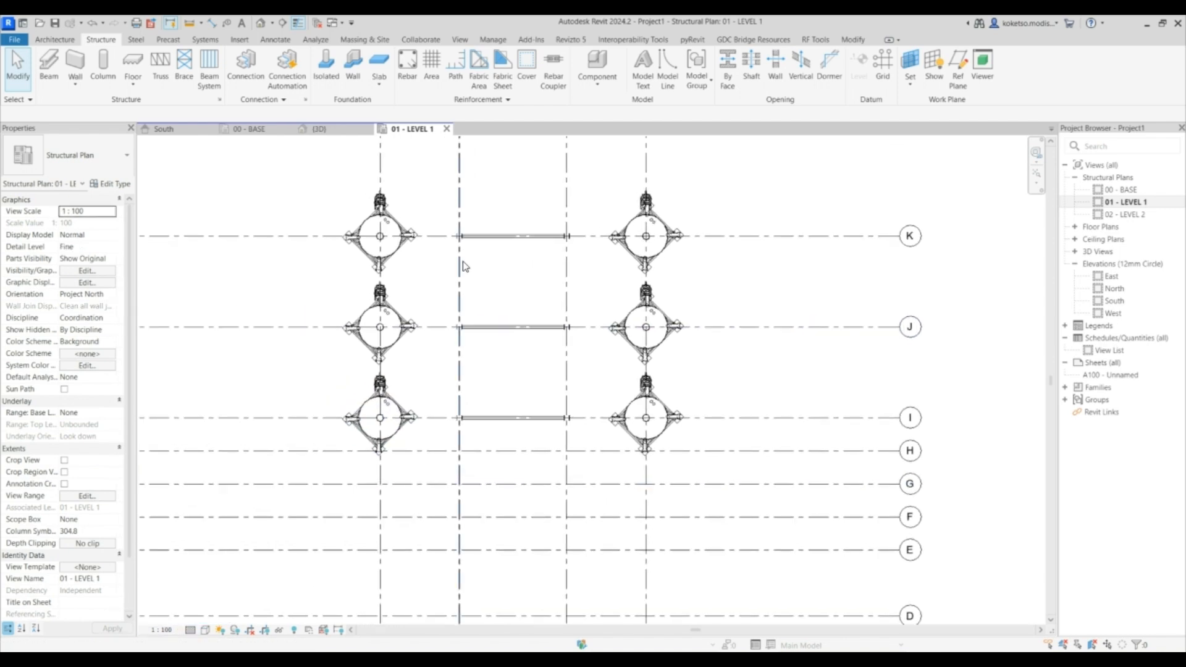
- Start a beam system and sketch a rectangular boundary between the frame beams on grids I and K
left_click(208, 78)
left_click(518, 236)
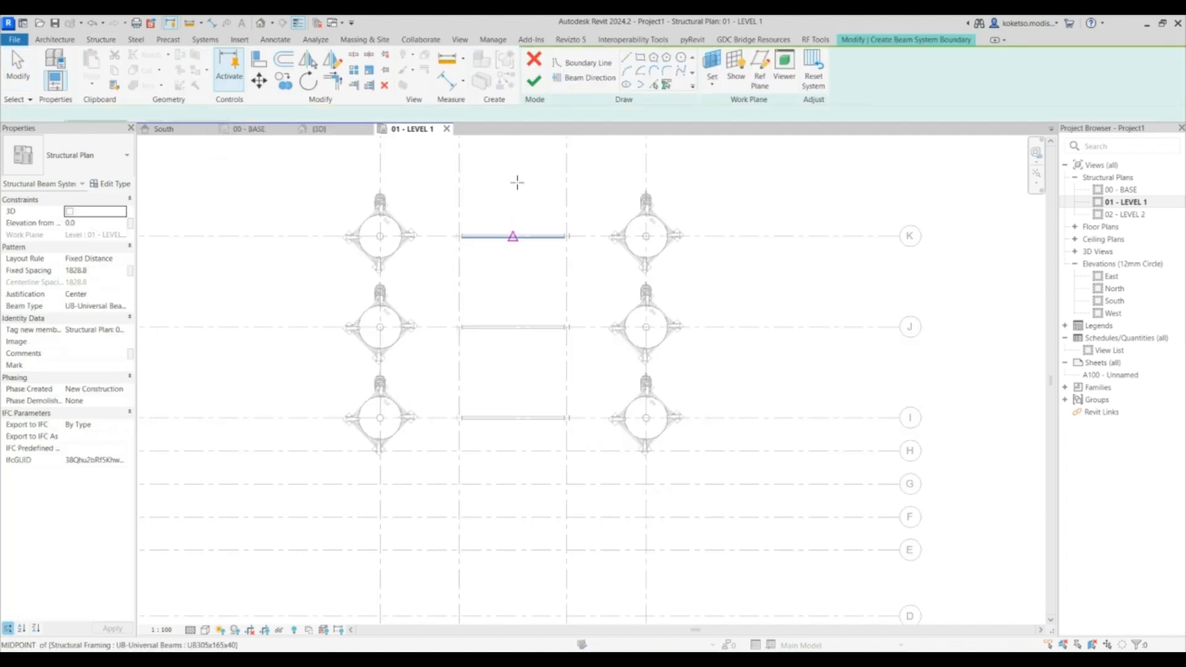
left_click(640, 58)
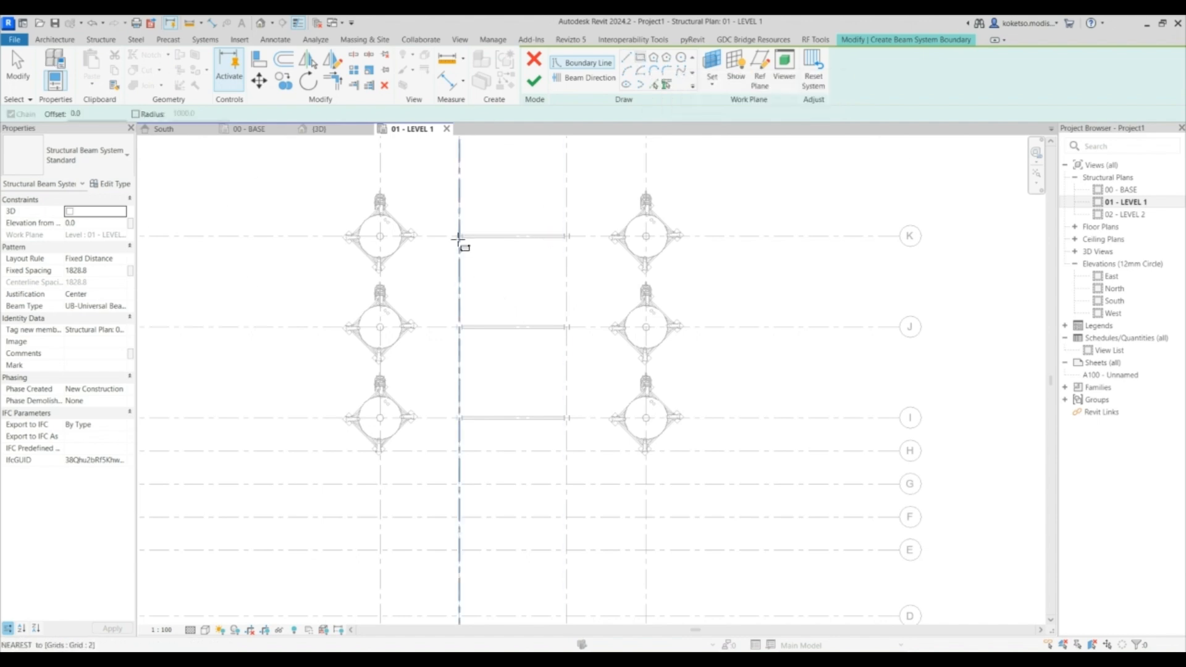
scroll(457, 240, "up", 4)
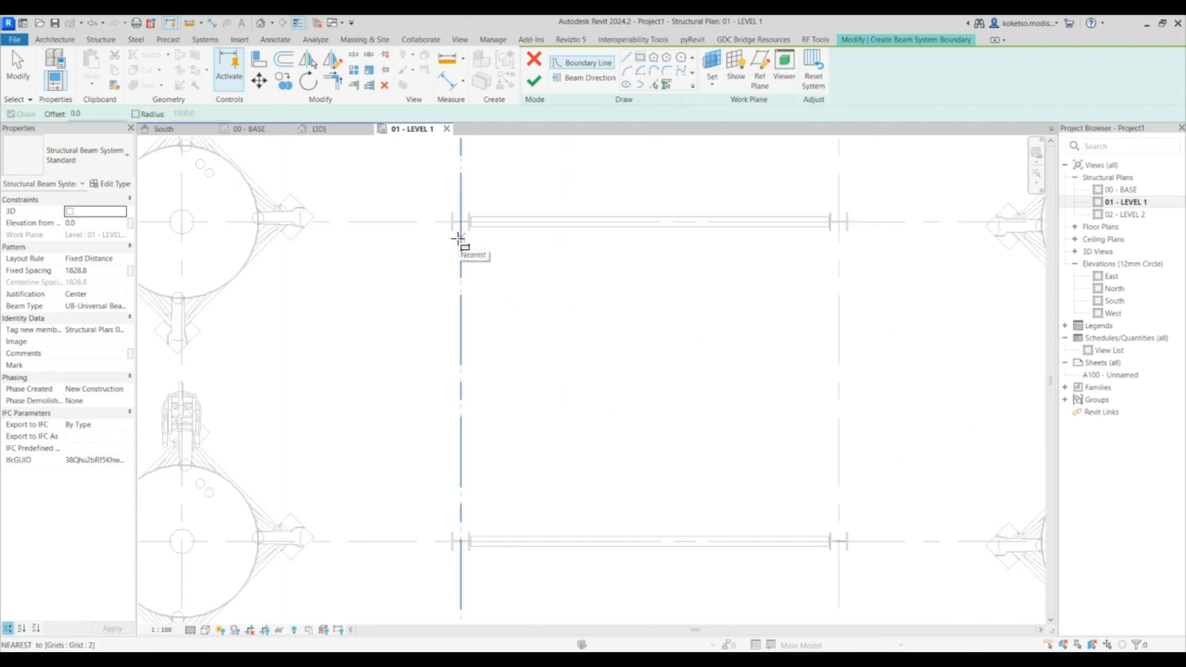
scroll(468, 222, "up", 5)
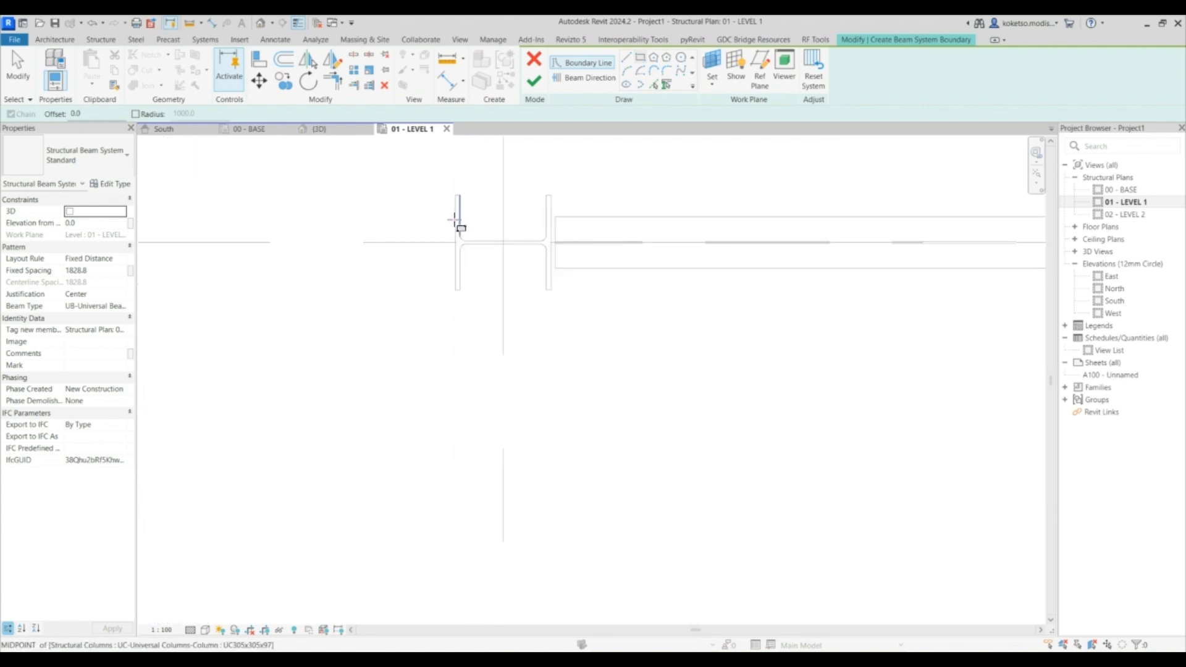
left_click(456, 186)
scroll(482, 212, "down", 5)
scroll(603, 334, "down", 3)
scroll(609, 267, "up", 8)
scroll(597, 253, "up", 2)
scroll(594, 249, "up", 2)
left_click(597, 247)
scroll(630, 371, "down", 5)
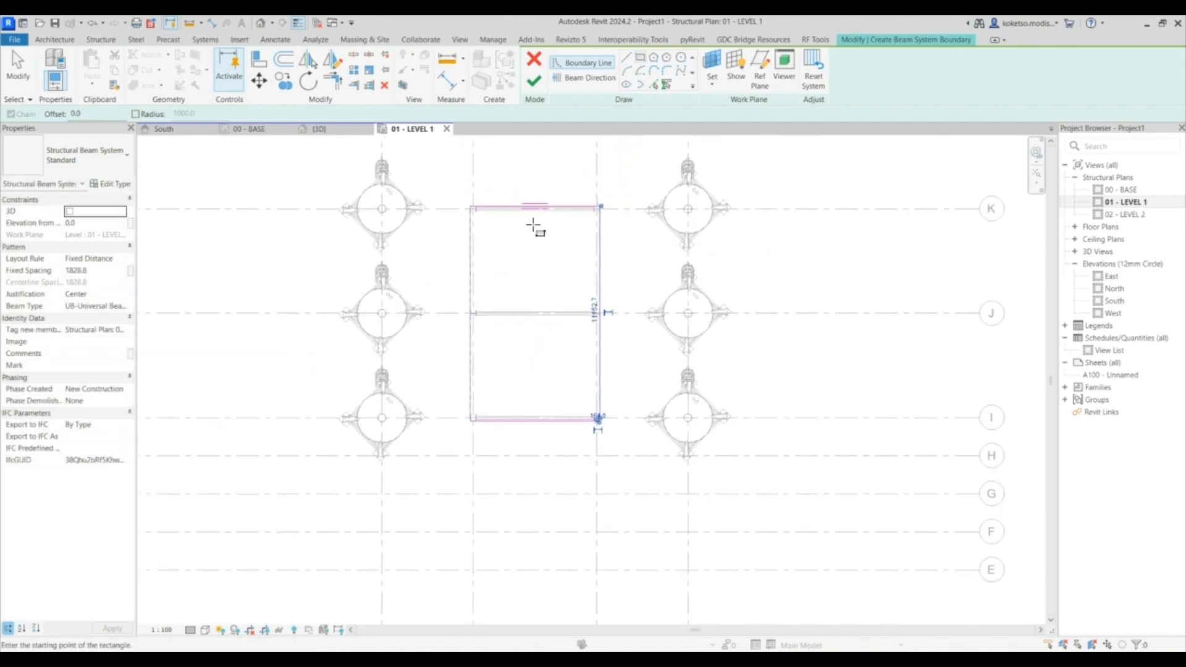
scroll(539, 222, "up", 2)
key("Escape")
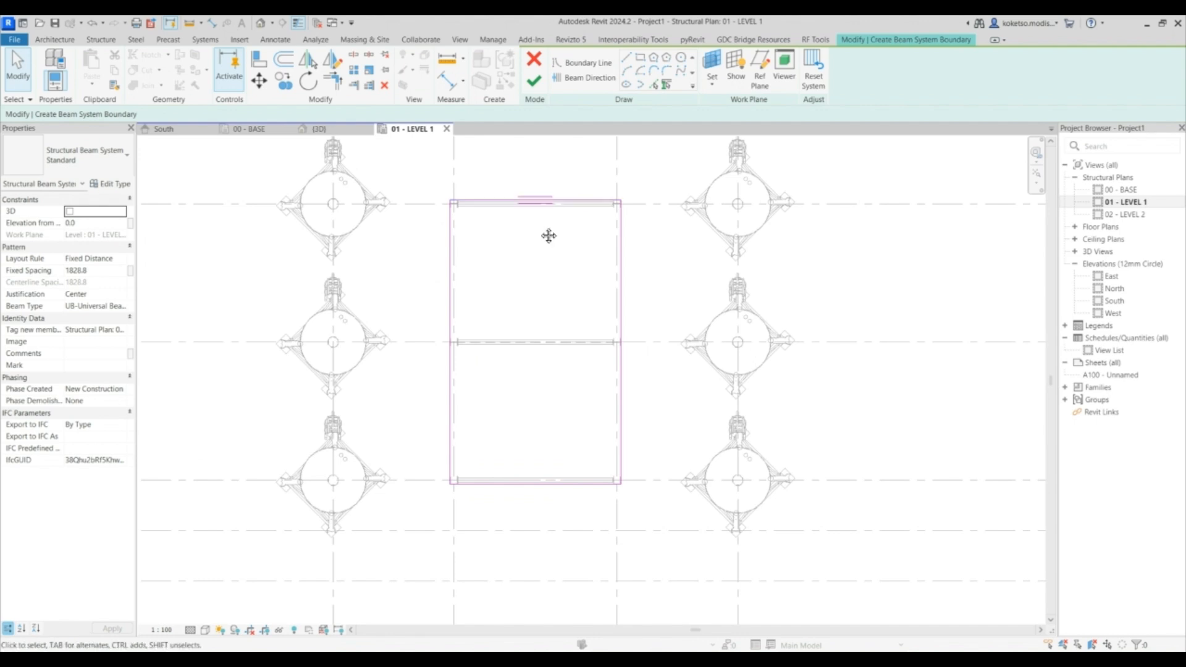
- Set the beam system's direction along the rectangle's right boundary line
middle_click_drag(547, 236, 539, 227)
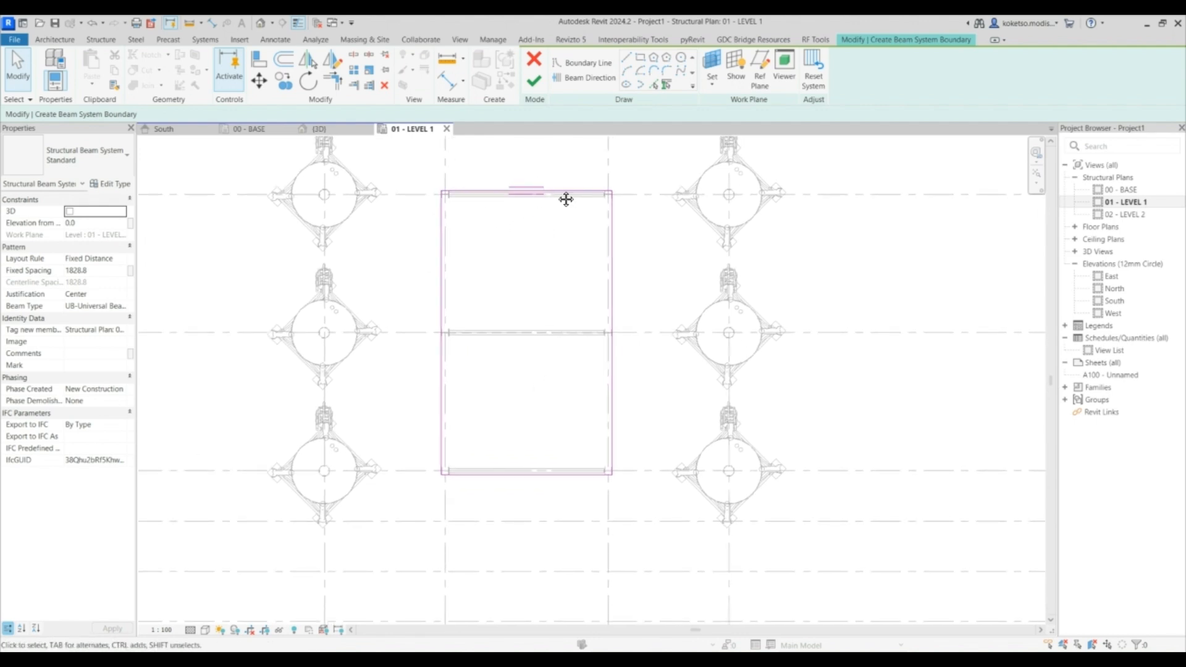
middle_click_drag(566, 199, 569, 168)
left_click(572, 80)
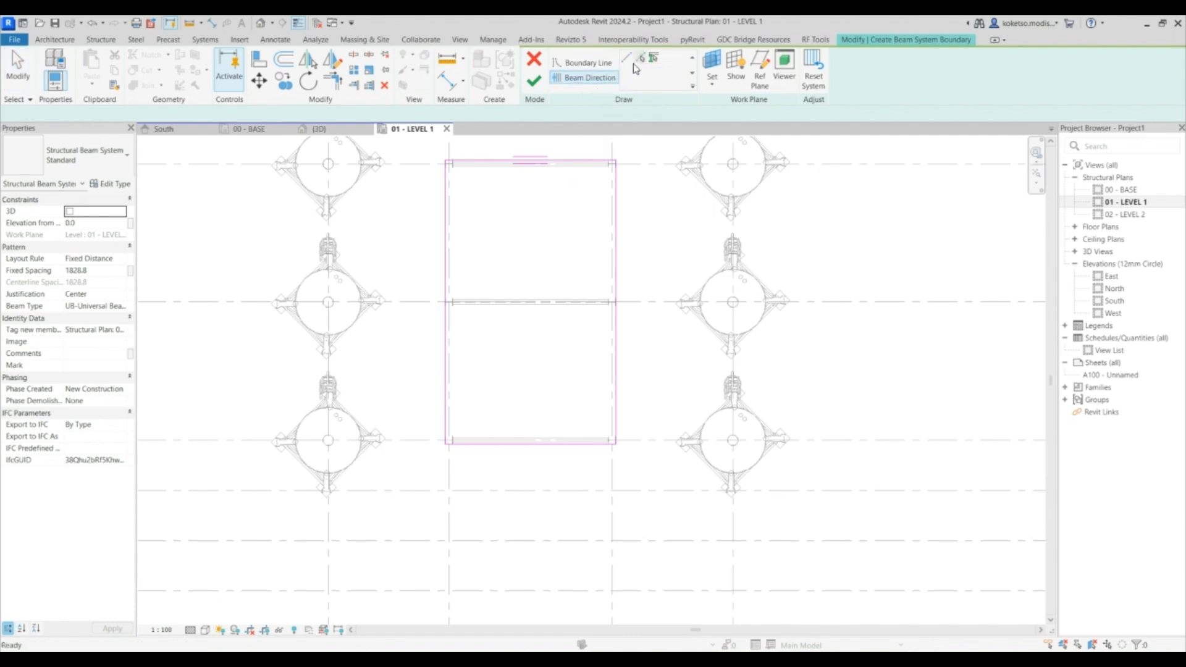
left_click(615, 251)
key("Escape")
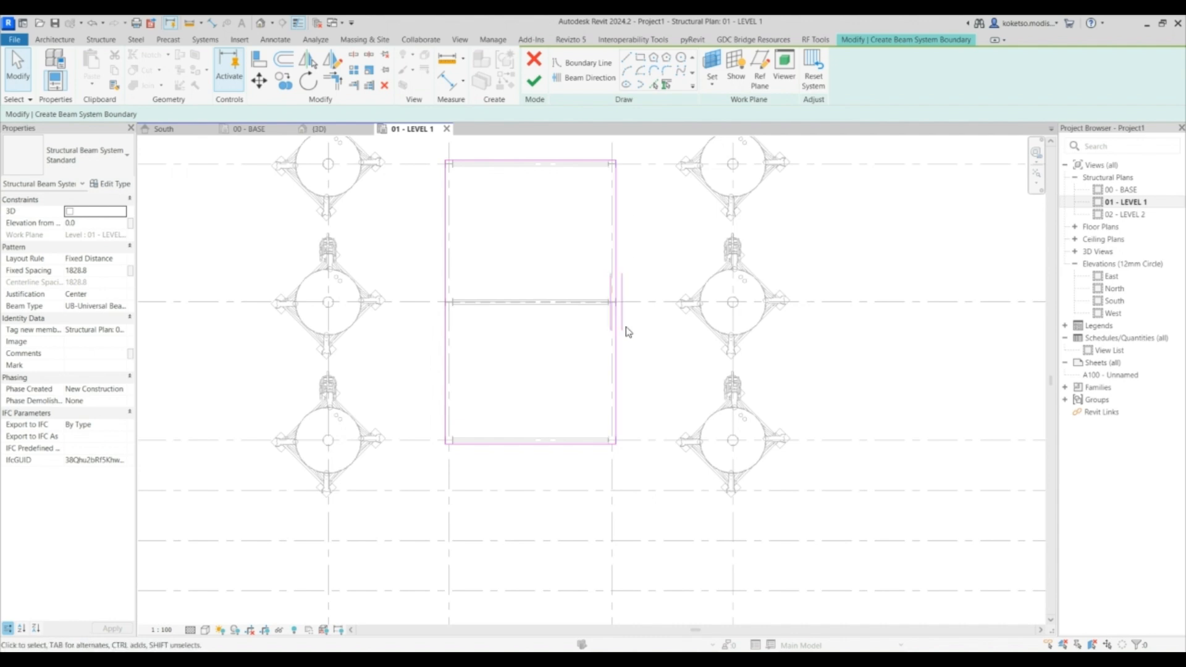
- Set the beam system layout rule to Fixed Number with 8 lines and finish the beam system
left_click(121, 260)
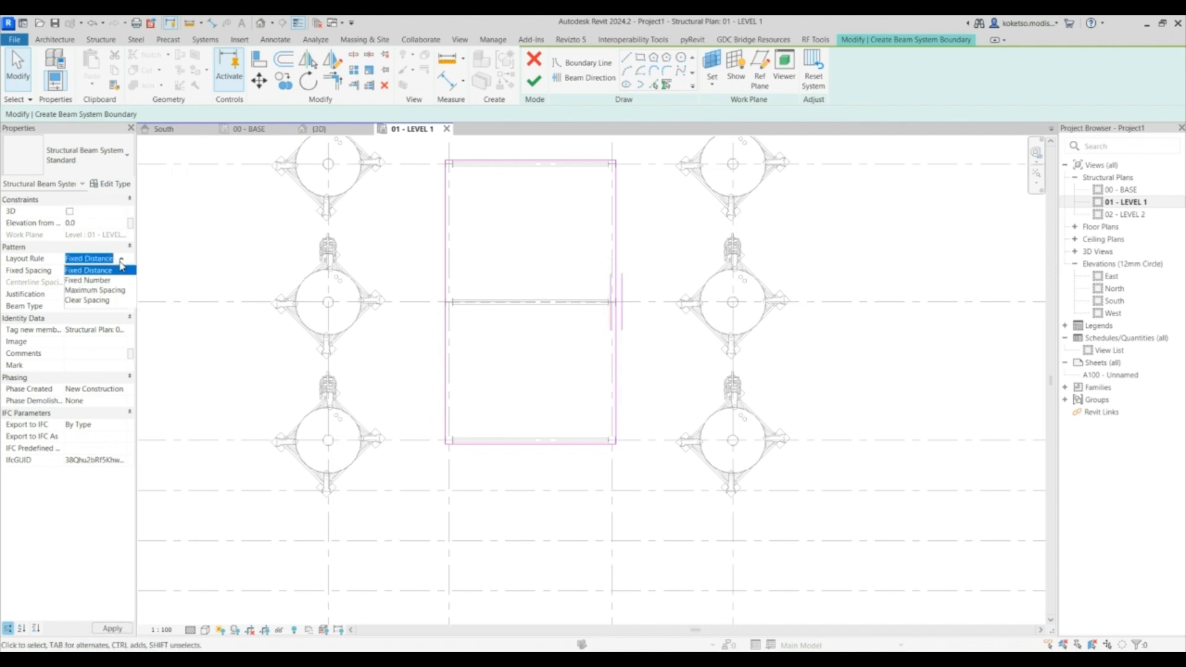
left_click(93, 279)
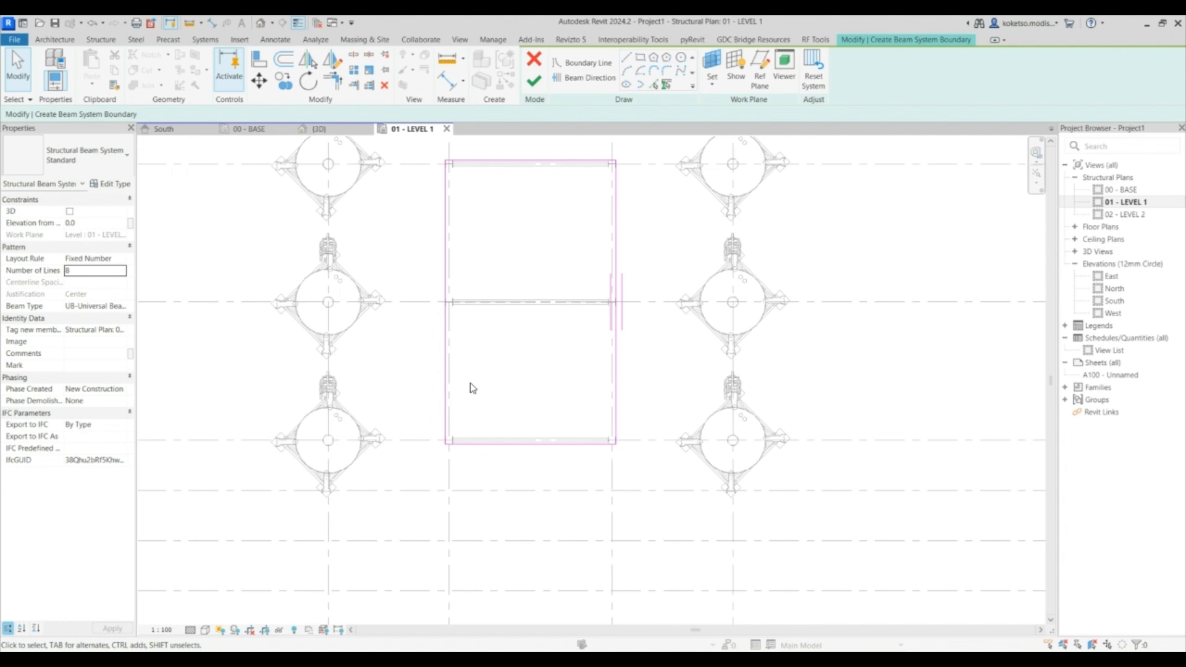
left_click(533, 79)
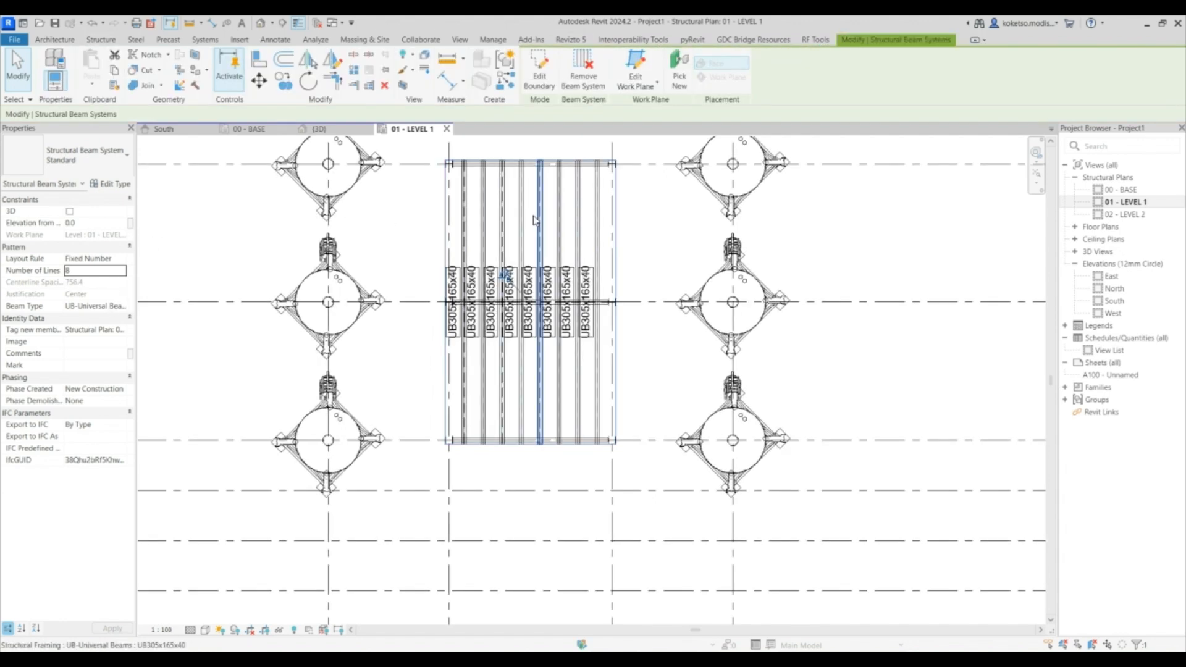
- Open the South elevation and set its detail level to Fine
scroll(591, 187, "up", 1)
scroll(608, 182, "down", 1)
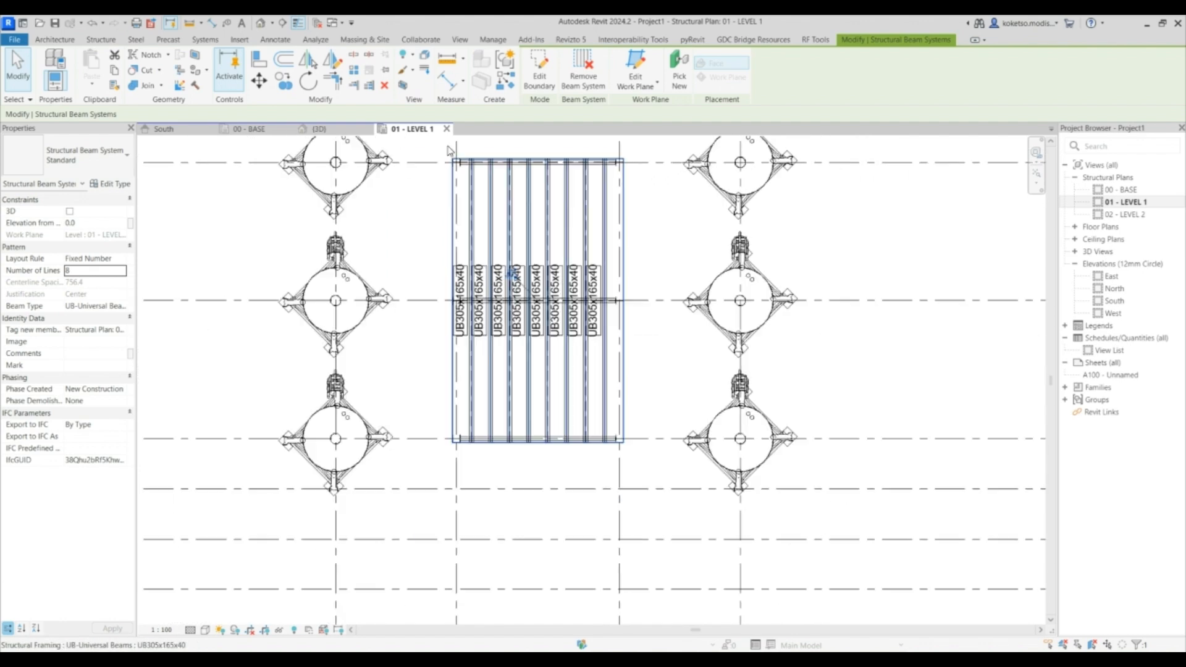
scroll(553, 247, "down", 6)
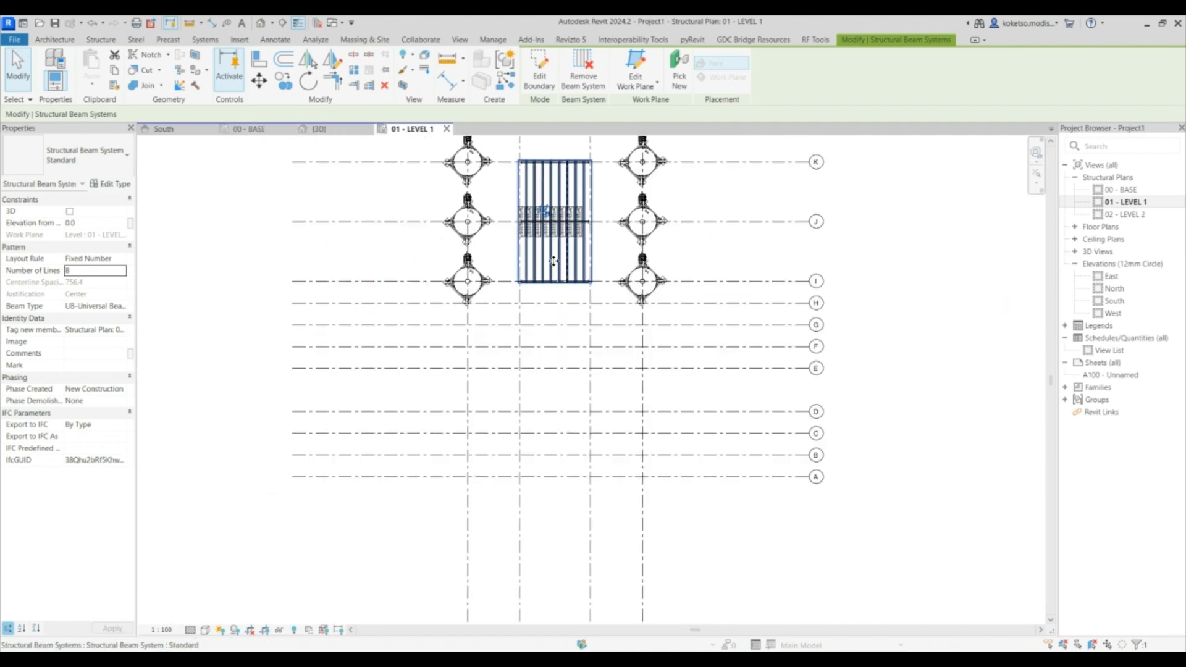
left_click(163, 129)
middle_click_drag(660, 341, 611, 379)
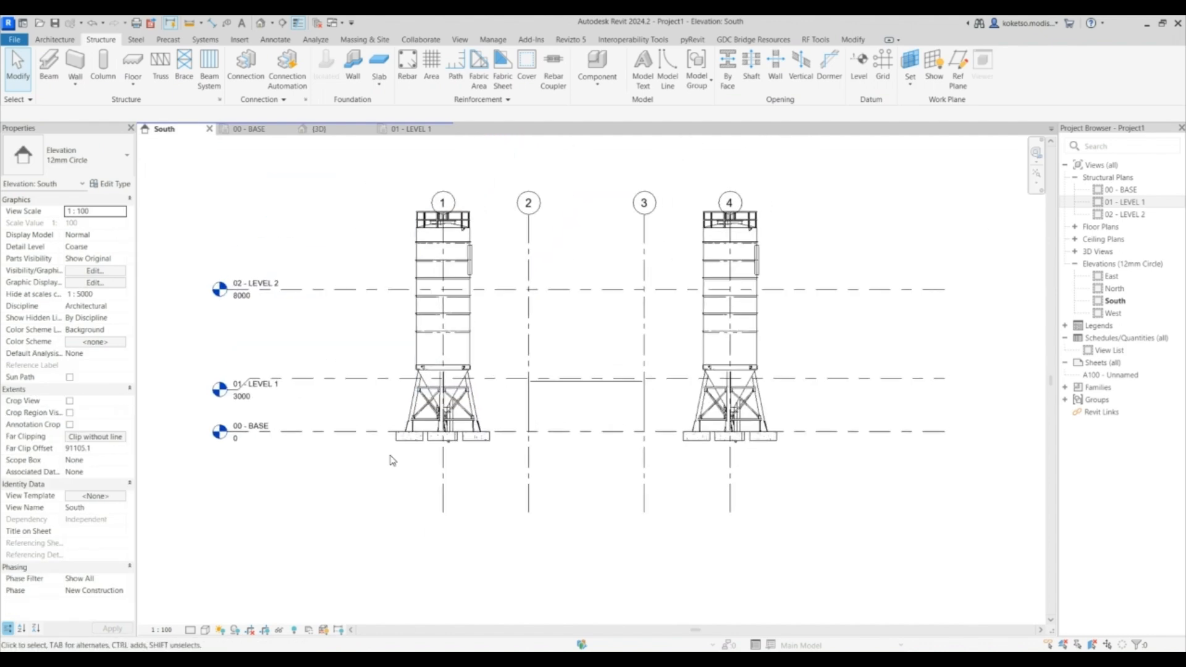
left_click(190, 630)
left_click(199, 619)
scroll(545, 385, "up", 4)
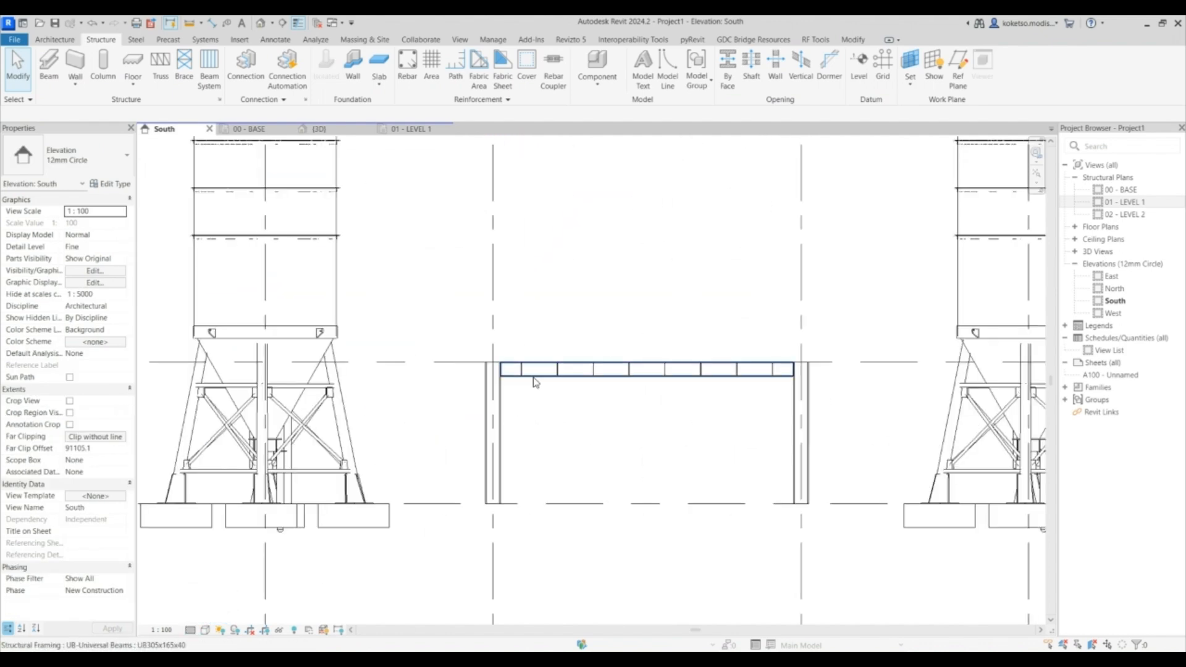
scroll(521, 371, "up", 2)
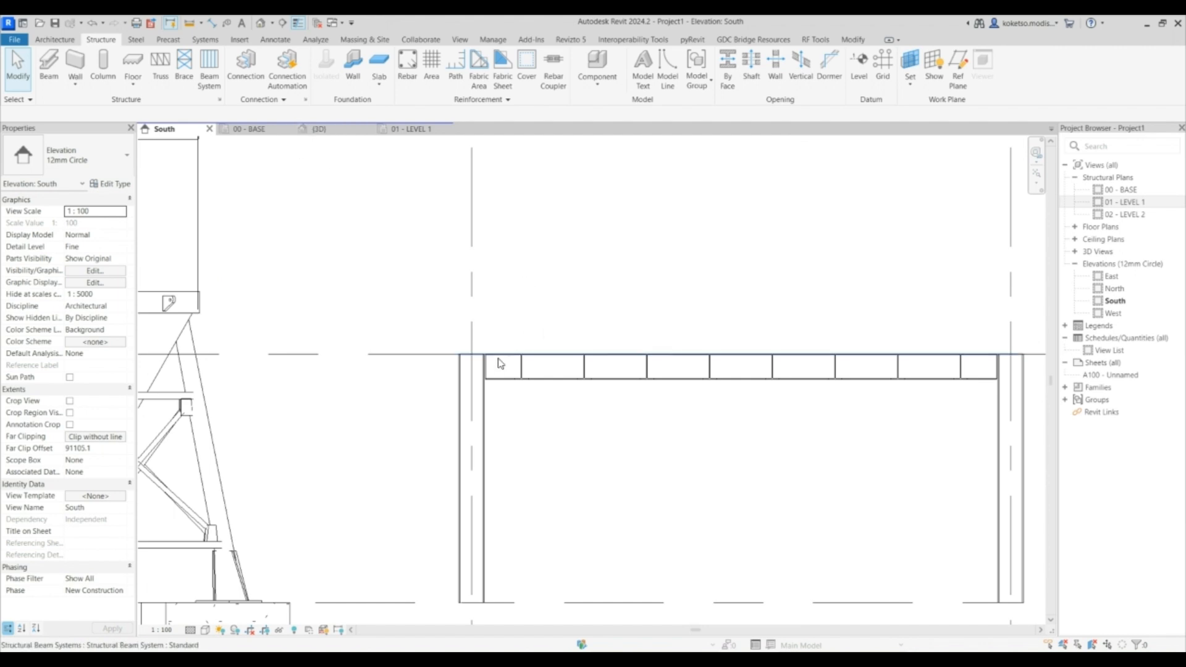
- Move the beam system up onto the top of the frame beams
left_click(500, 361)
middle_click_drag(636, 413, 587, 385)
key("m")
key("v")
scroll(490, 312, "up", 5)
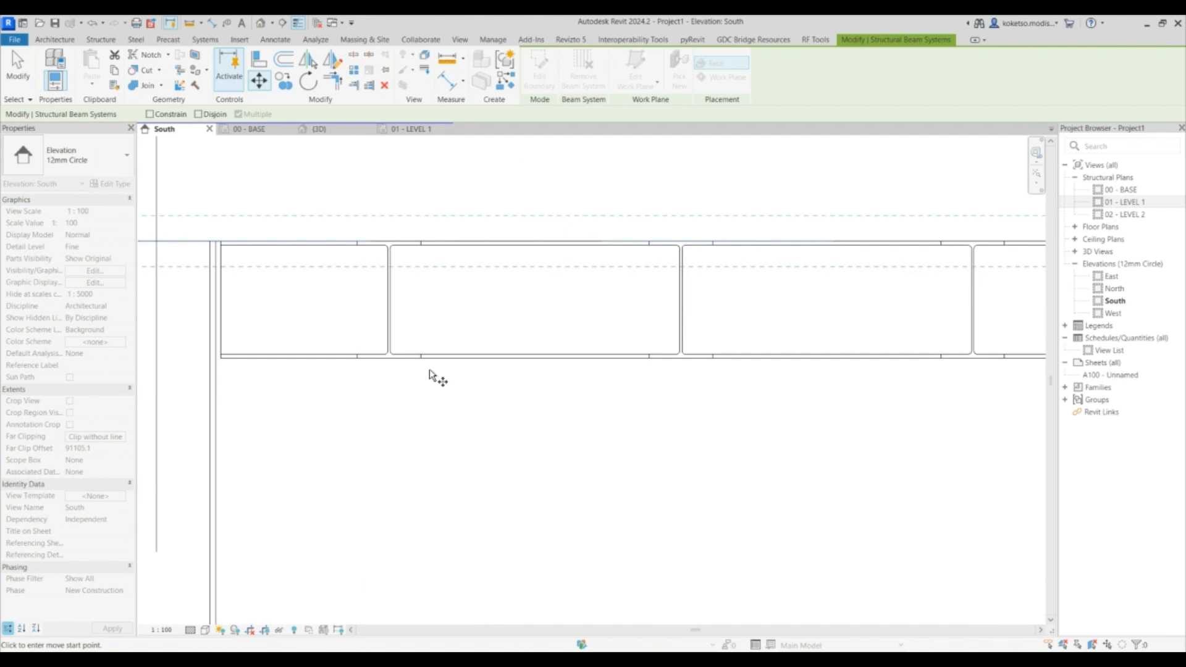
left_click(410, 361)
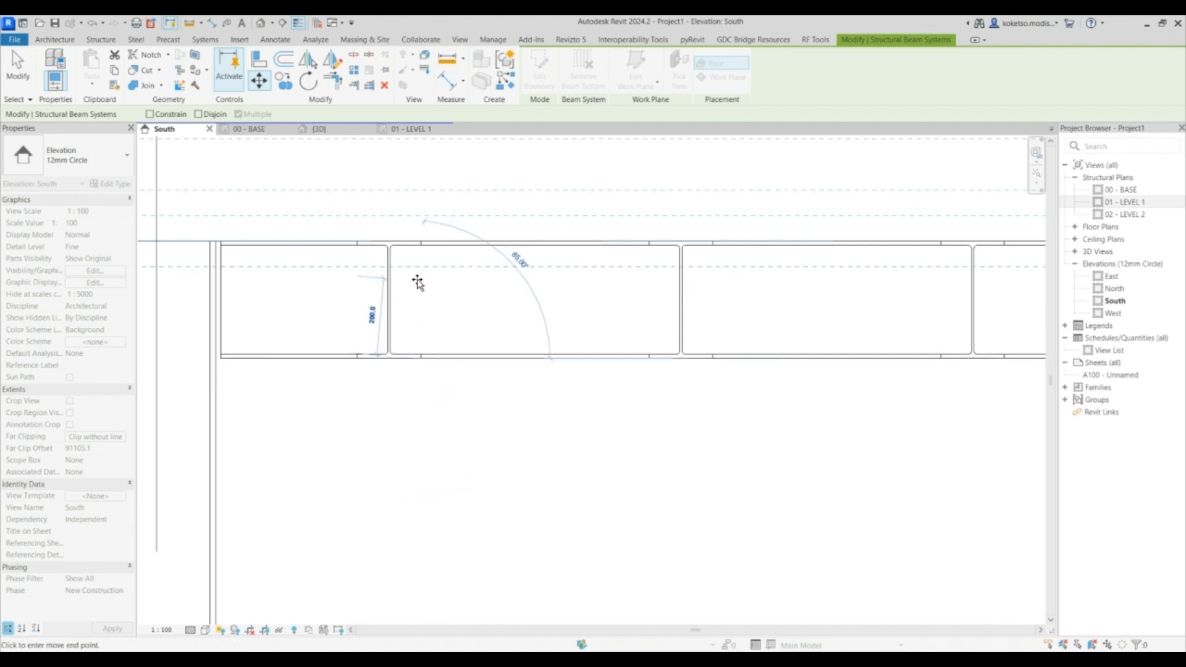
left_click(414, 242)
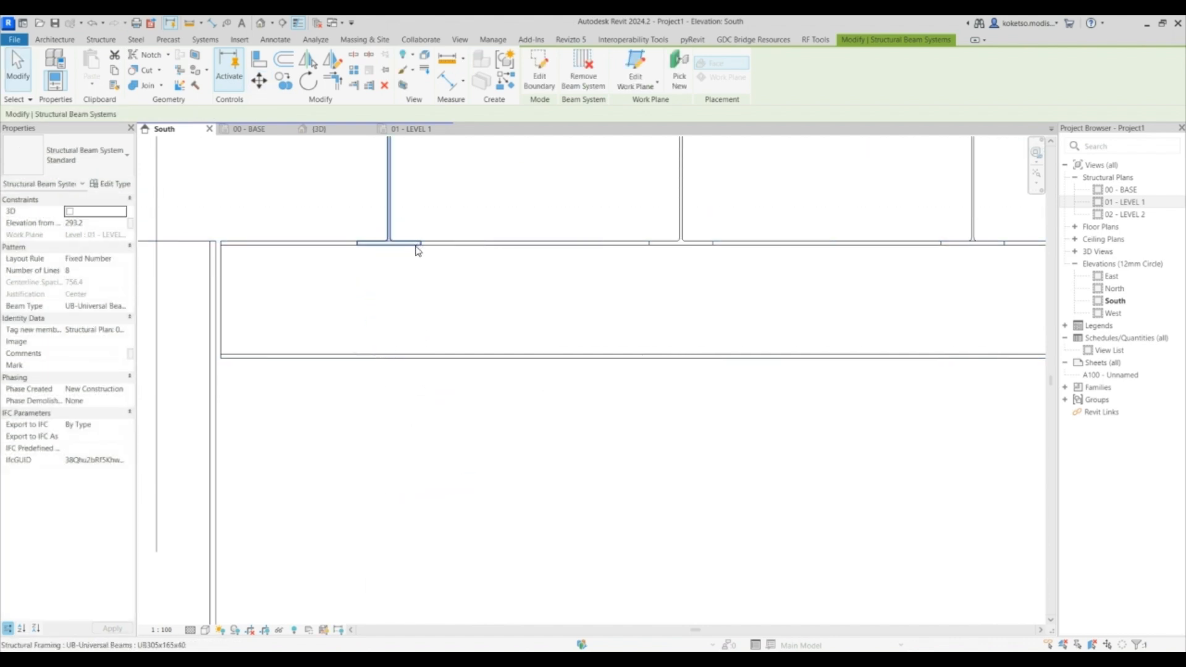
- Move the beam system up again slightly to align it with the frame beams
left_click(259, 80)
scroll(352, 176, "up", 3)
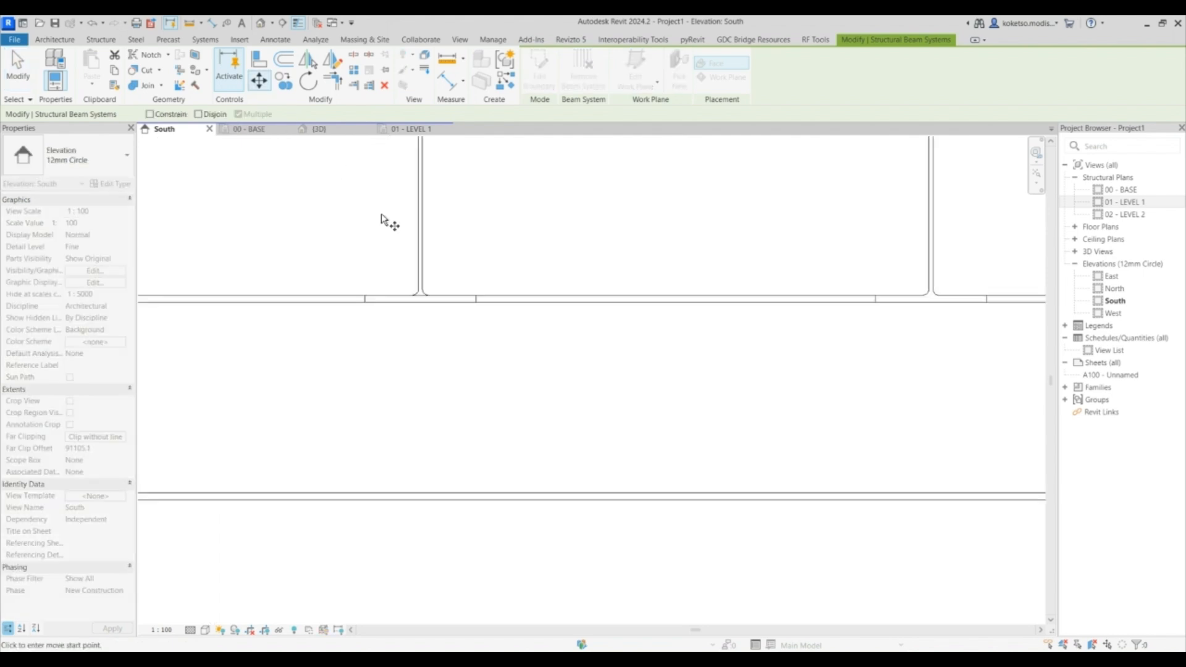
left_click(452, 303)
left_click(450, 295)
scroll(492, 308, "down", 3)
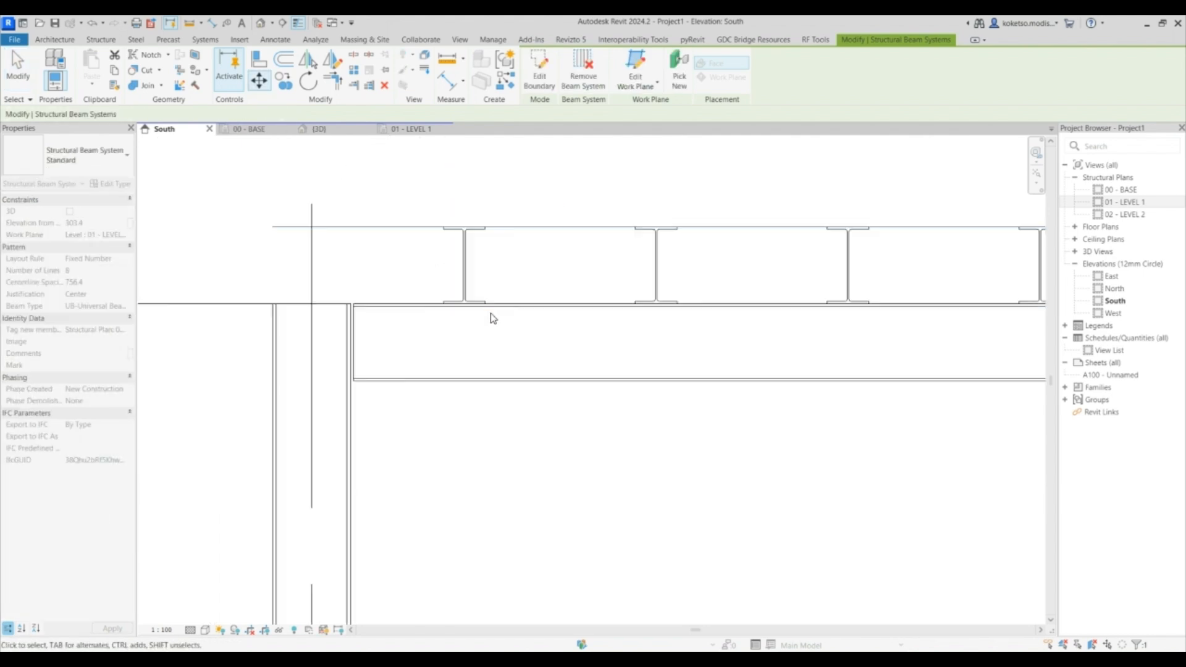
scroll(500, 313, "down", 5)
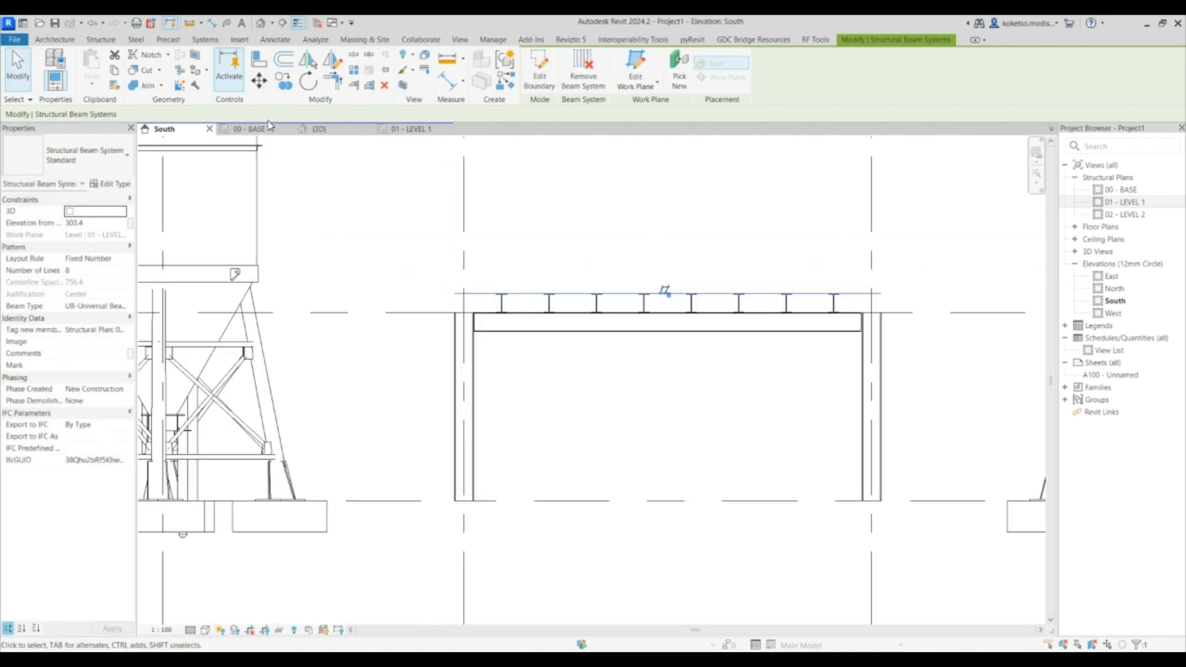
- Inspect the new beam system in the 3D view
left_click(318, 130)
scroll(649, 312, "up", 4)
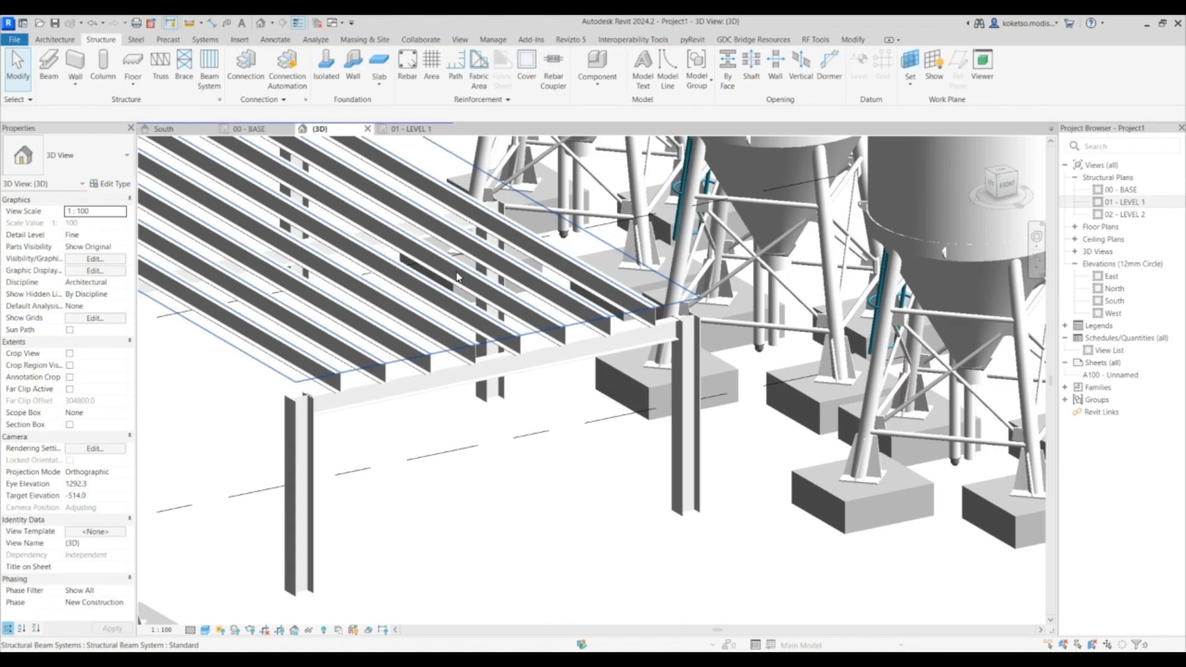
left_click(638, 314)
middle_click_drag(767, 381, 685, 374, "shift")
scroll(723, 354, "down", 3)
key("Escape")
scroll(730, 399, "down", 3)
scroll(712, 433, "up", 3)
middle_click_drag(713, 434, 686, 408, "shift")
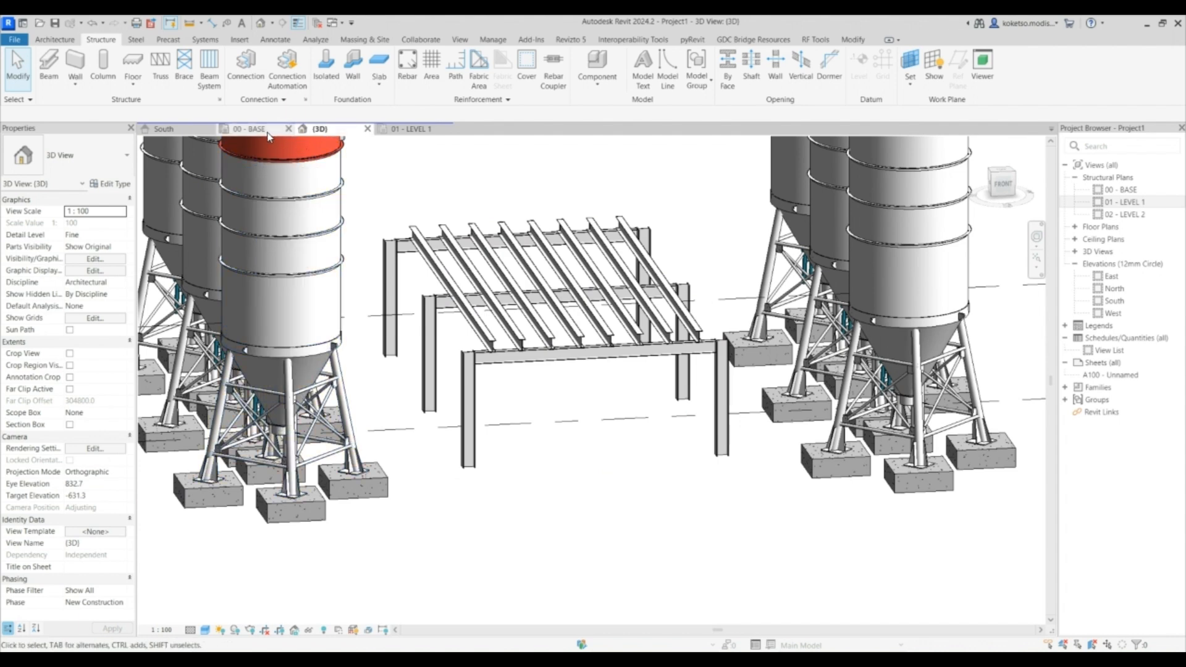
- In the 01 - LEVEL 1 plan, start a floor of type Floor-Upper_160mmConc-CorusComFlor51
left_click(413, 129)
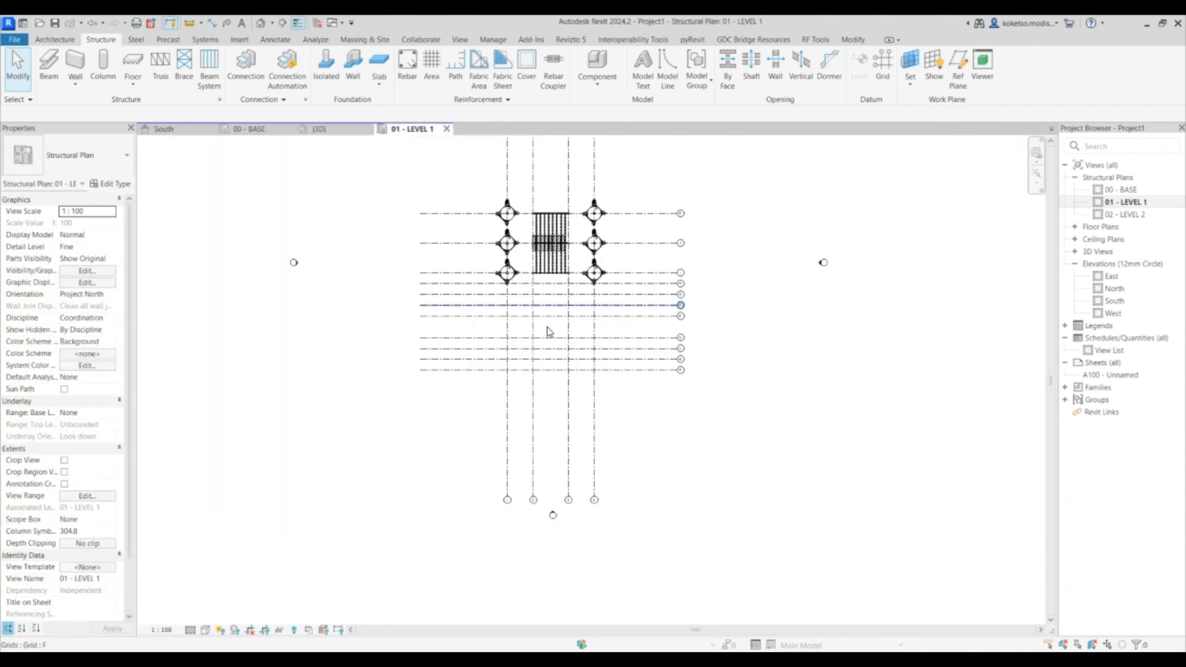
scroll(563, 191, "up", 4)
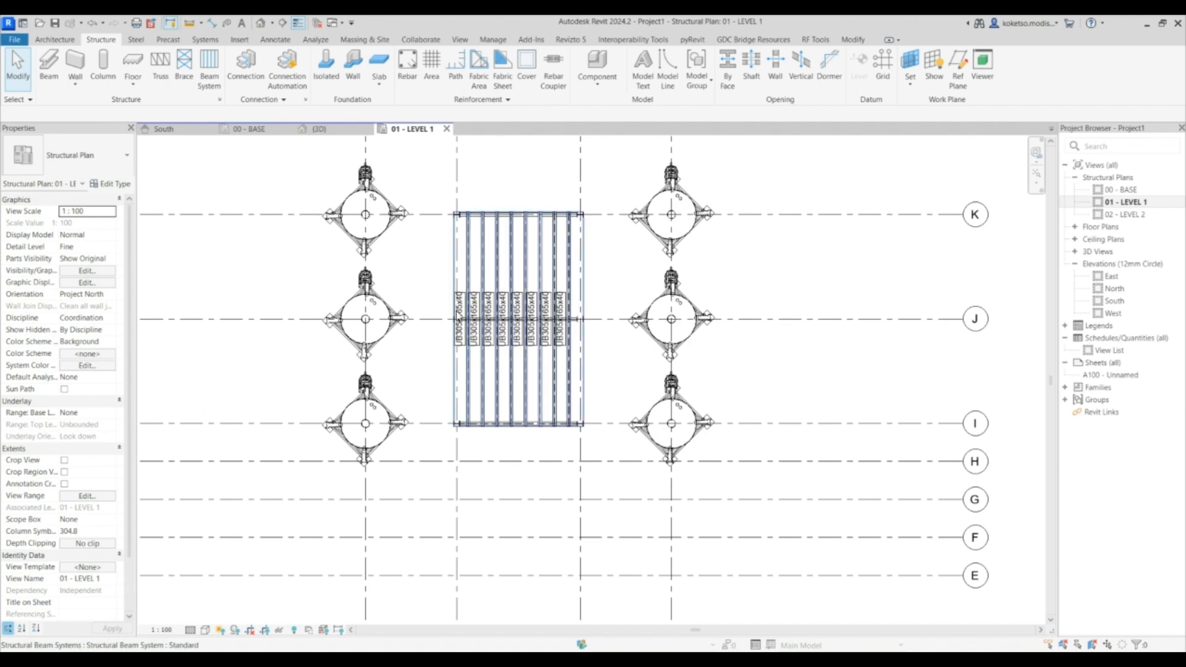
scroll(462, 320, "up", 2)
scroll(470, 303, "up", 1)
middle_click_drag(472, 297, 462, 292)
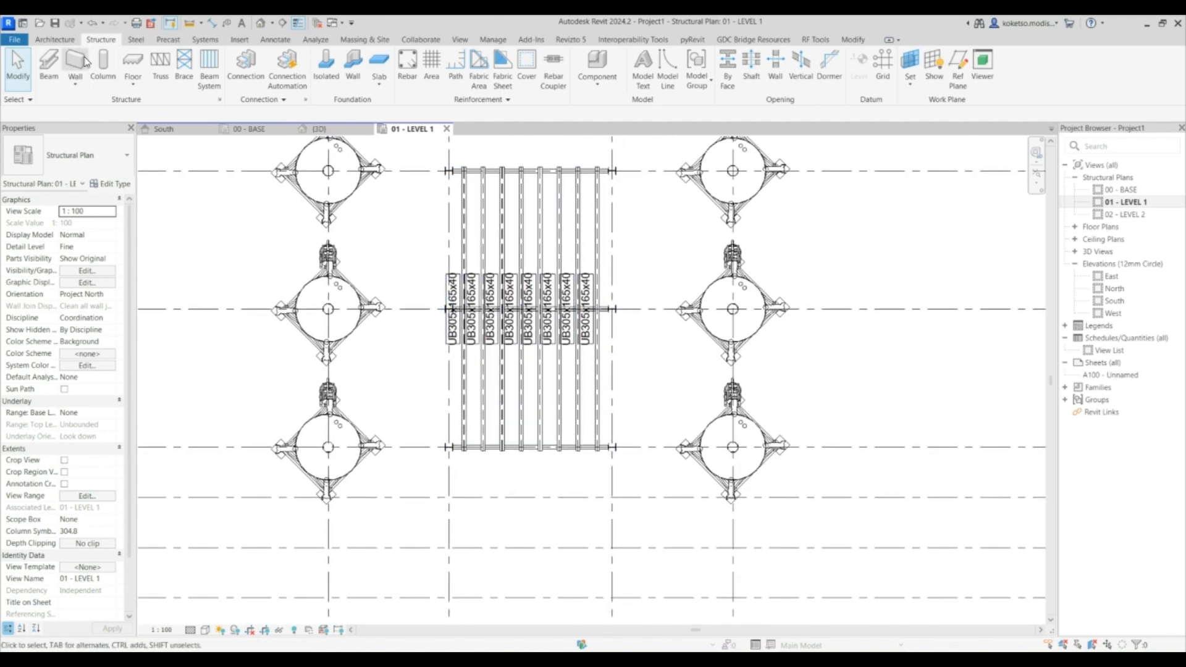
left_click(134, 64)
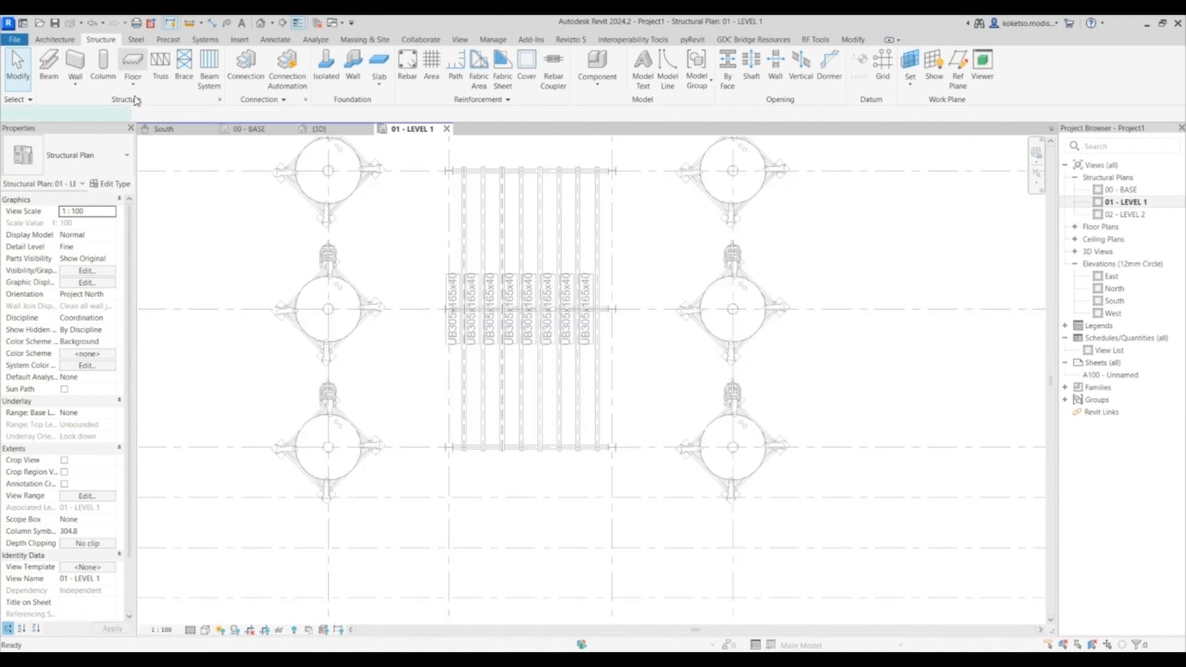
left_click(88, 165)
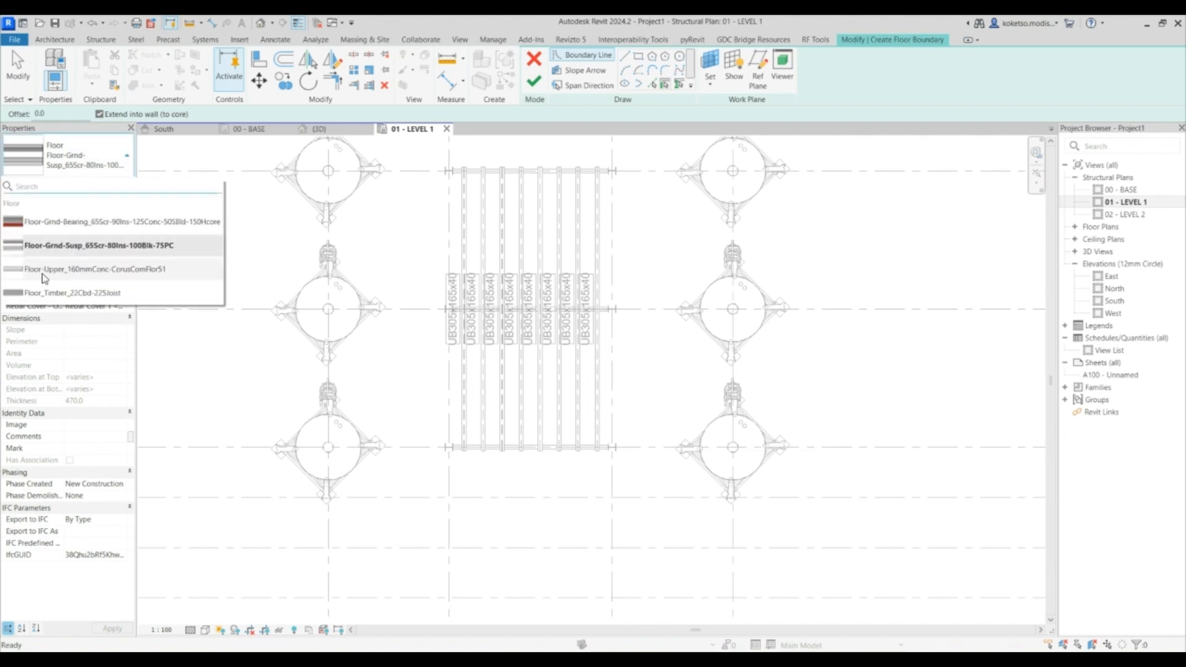
left_click(95, 269)
- Sketch a rectangular floor boundary over the beam system and finish the floor
left_click(638, 56)
scroll(450, 176, "up", 5)
left_click(426, 196)
scroll(539, 283, "down", 10)
middle_click_drag(652, 438, 602, 243)
scroll(608, 290, "up", 10)
left_click(689, 462)
scroll(692, 460, "up", 3)
mouse_move(688, 438)
left_mouse_down()
mouse_move(706, 422)
mouse_move(691, 425)
left_mouse_up()
left_click(664, 455)
scroll(703, 472, "up", 3)
scroll(686, 450, "up", 3)
key("Escape")
scroll(741, 409, "down", 5)
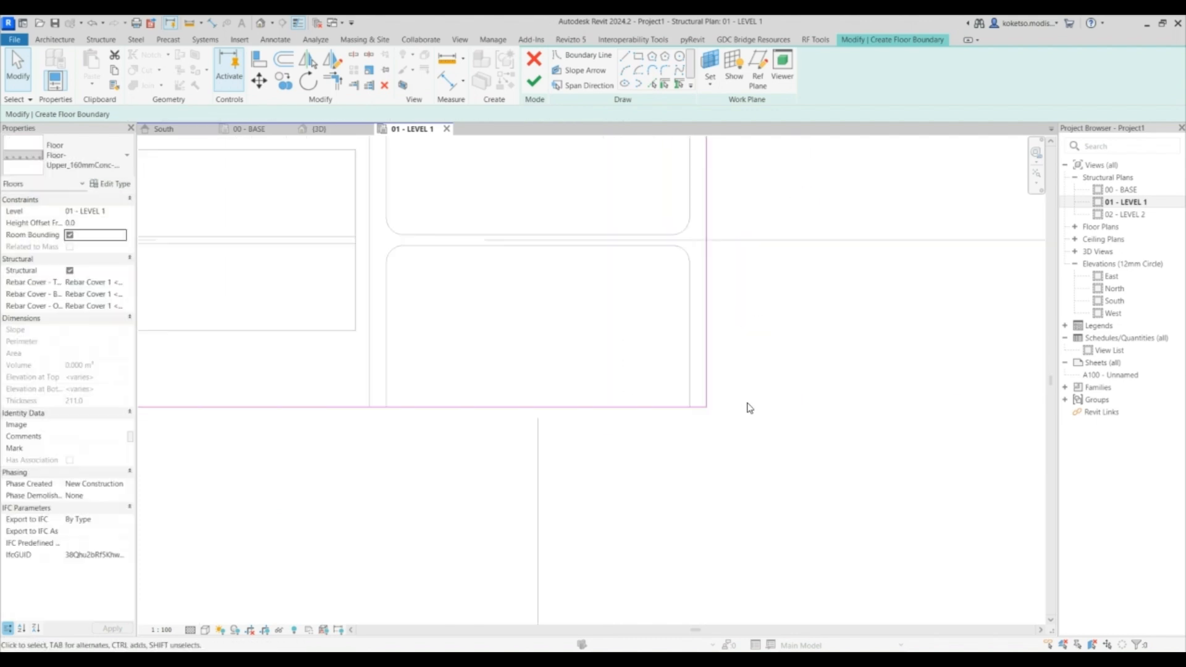
scroll(603, 256, "down", 2)
left_click(534, 81)
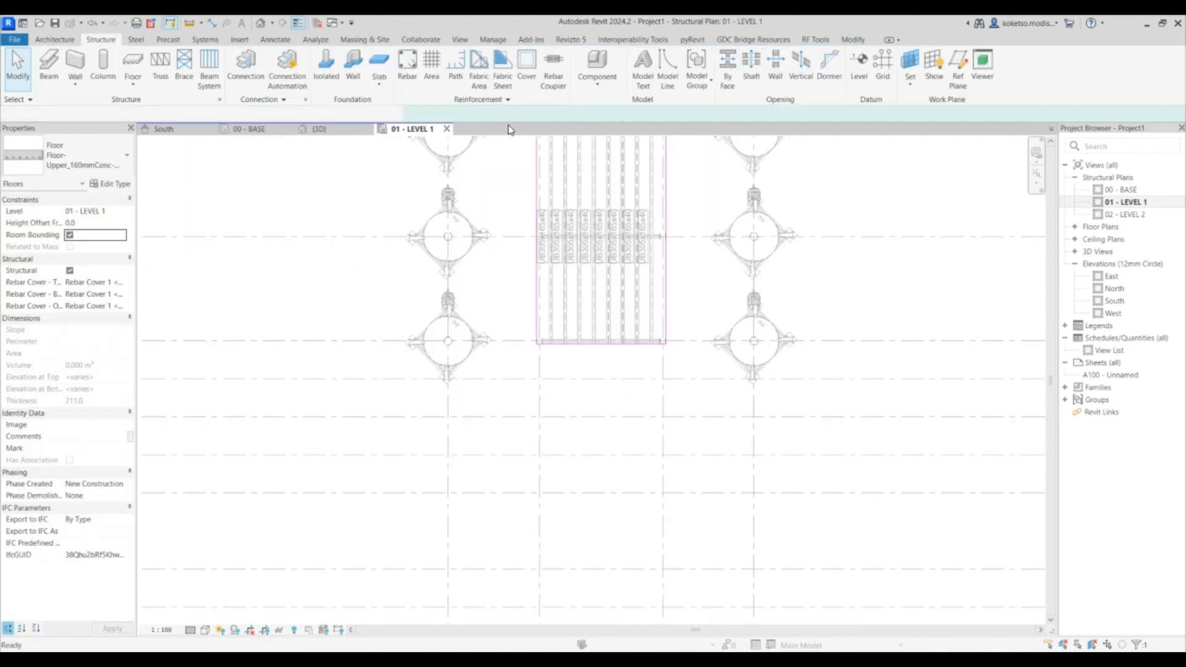
- In the South elevation, move the floor up so it sits on top of the frame beams
left_click(218, 133)
scroll(530, 325, "up", 3)
left_click(259, 80)
scroll(449, 303, "up", 3)
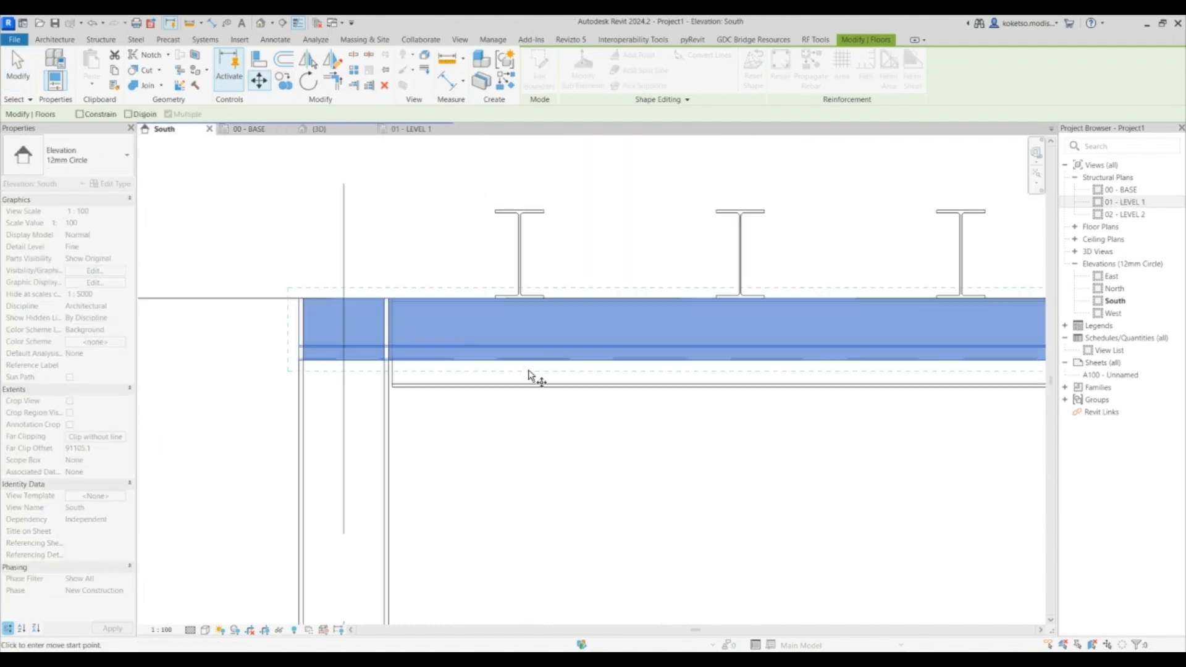
left_click(519, 338)
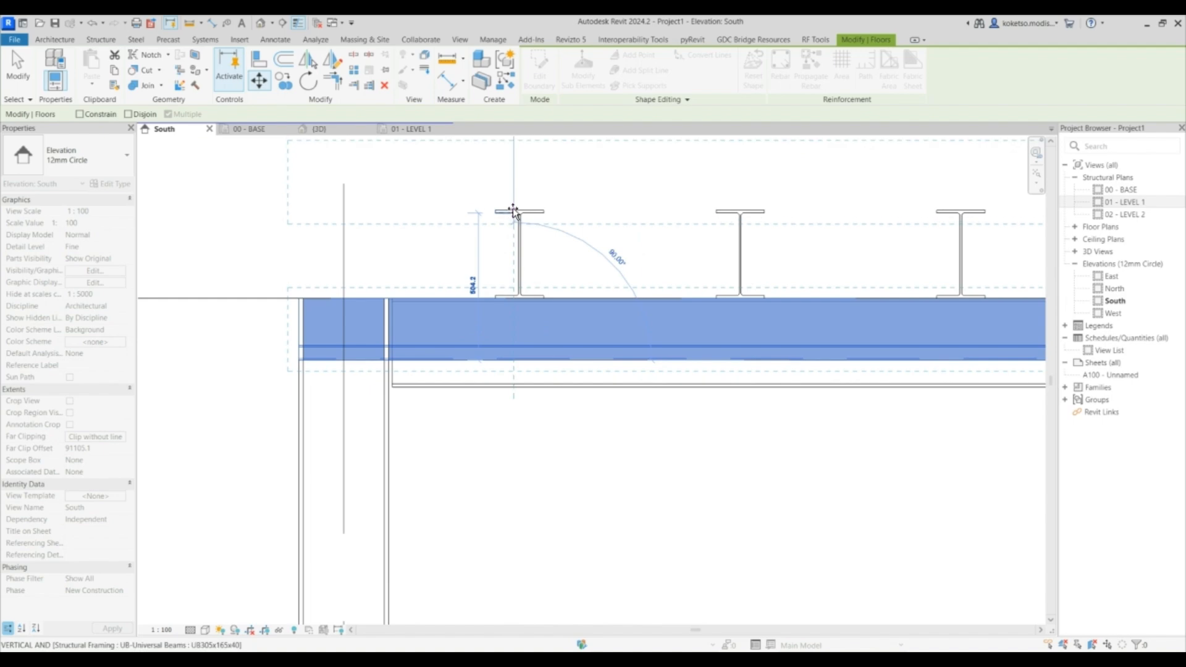
scroll(513, 212, "up", 2)
left_click(516, 212)
scroll(490, 265, "down", 5)
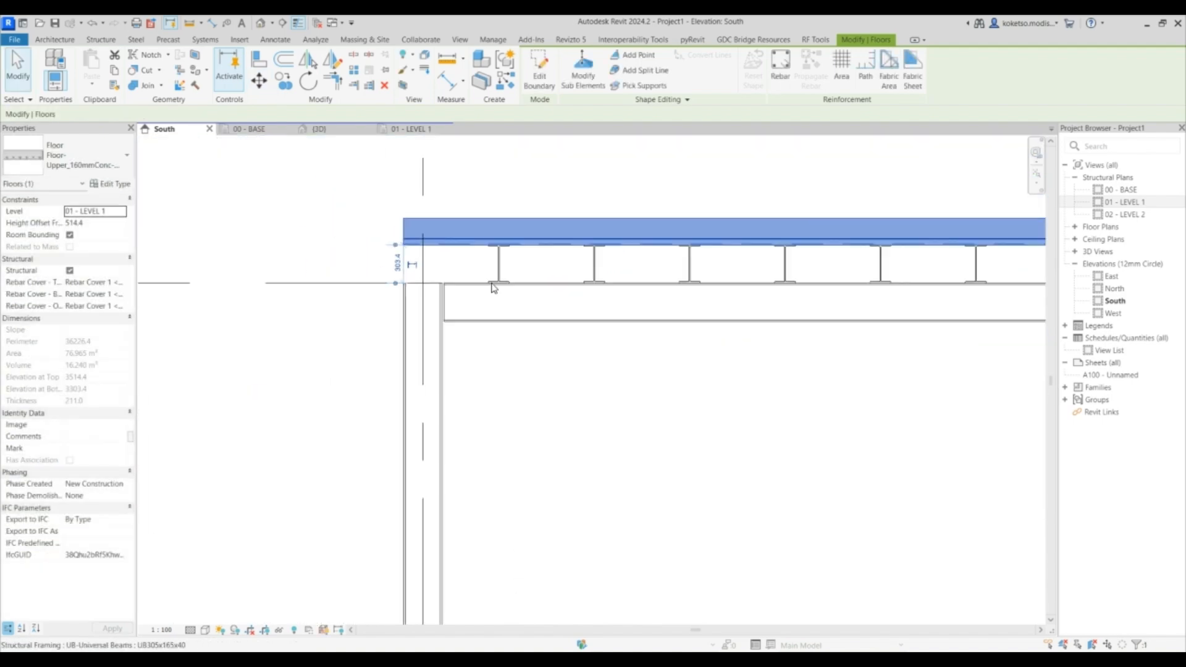
key("Escape")
- Delete all structural framing tags visible in the 01 - LEVEL 1 plan
left_click(318, 128)
scroll(709, 353, "up", 4)
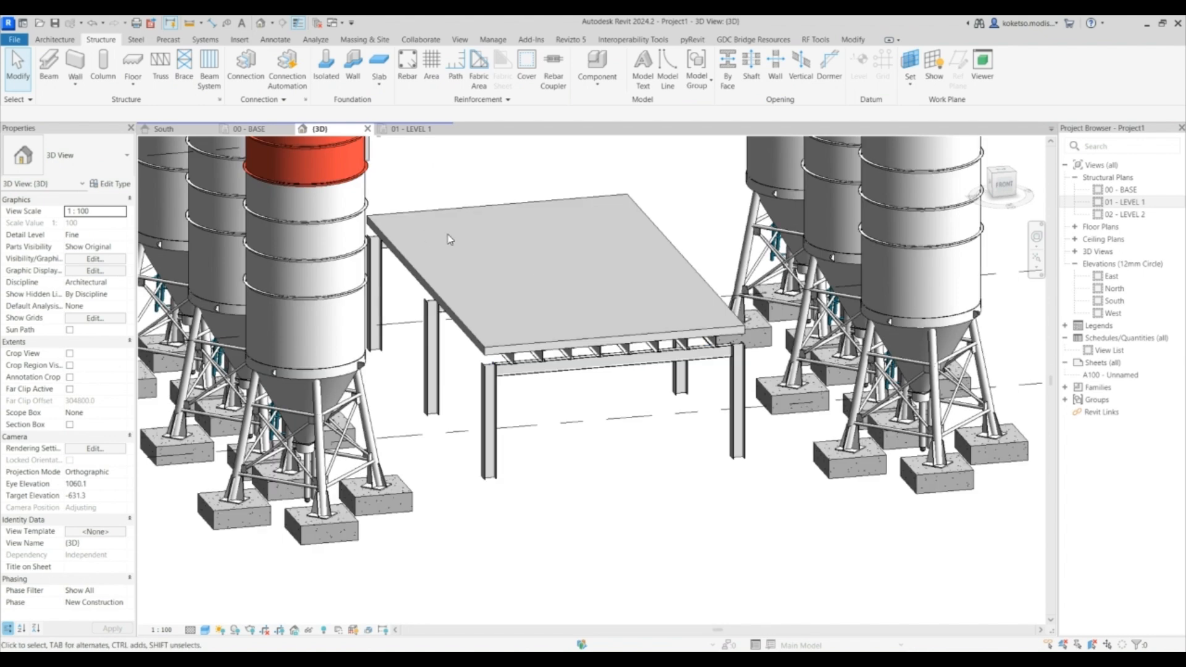
left_click(272, 130)
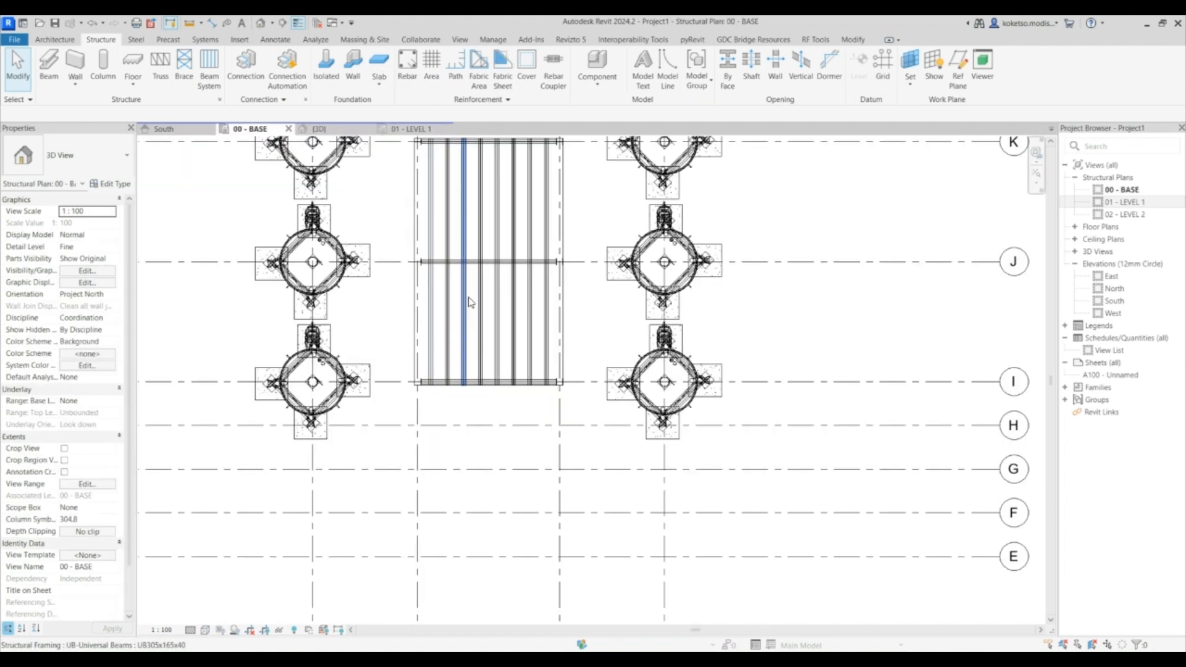
left_click(408, 129)
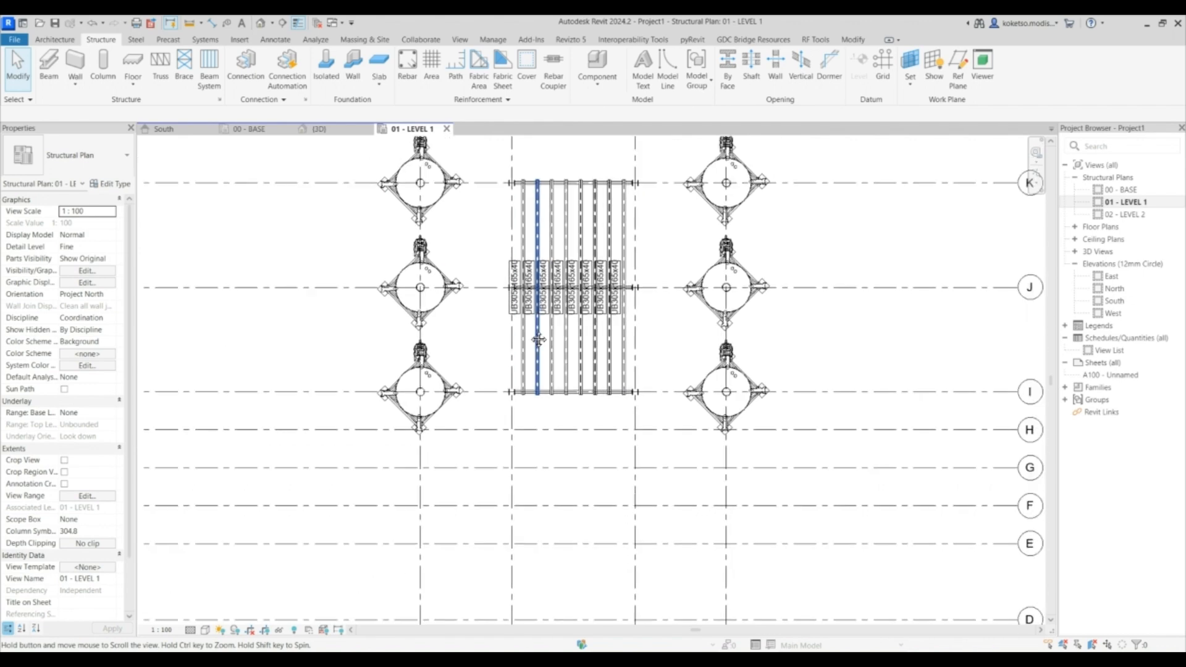
scroll(518, 289, "up", 3)
left_click(517, 289)
right_click(463, 257)
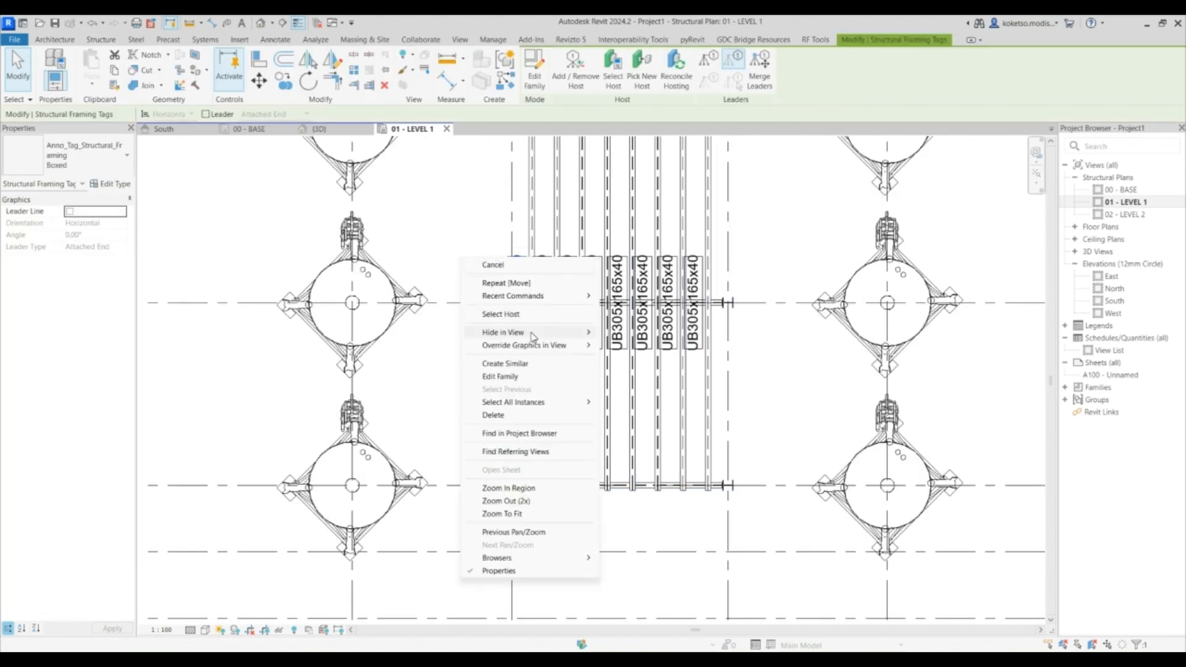
mouse_move(526, 402)
left_click(624, 402)
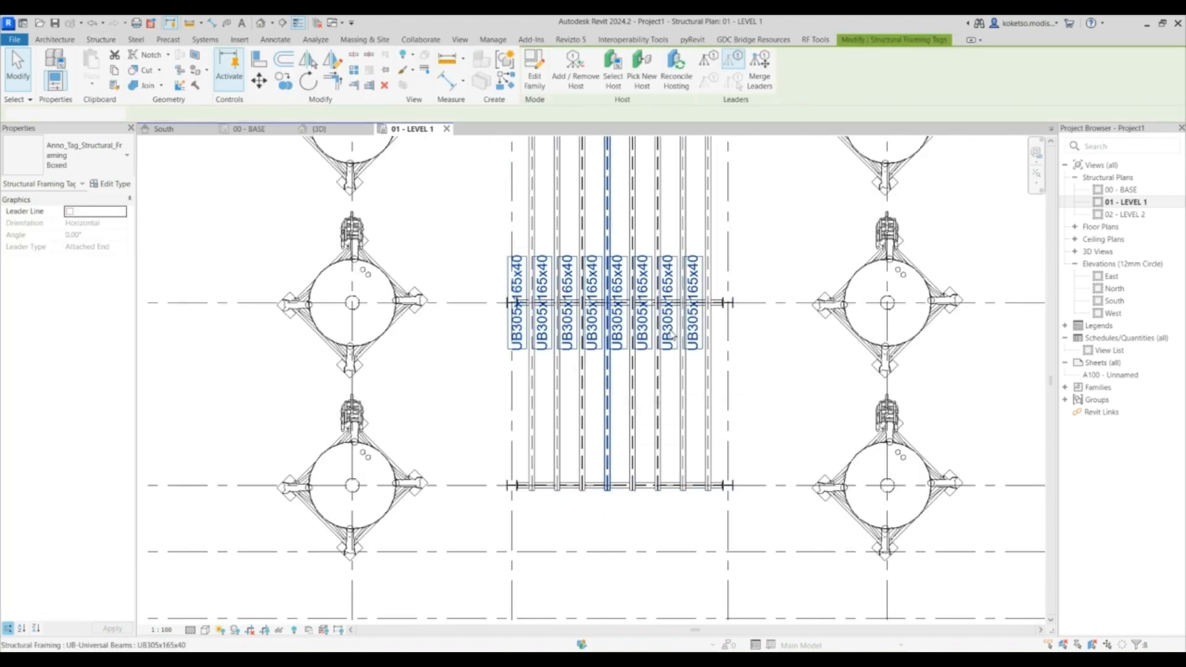
key("Delete")
- Set the 01 - LEVEL 1 plan's view range cut plane offset to 4000 mm
scroll(642, 315, "down", 3)
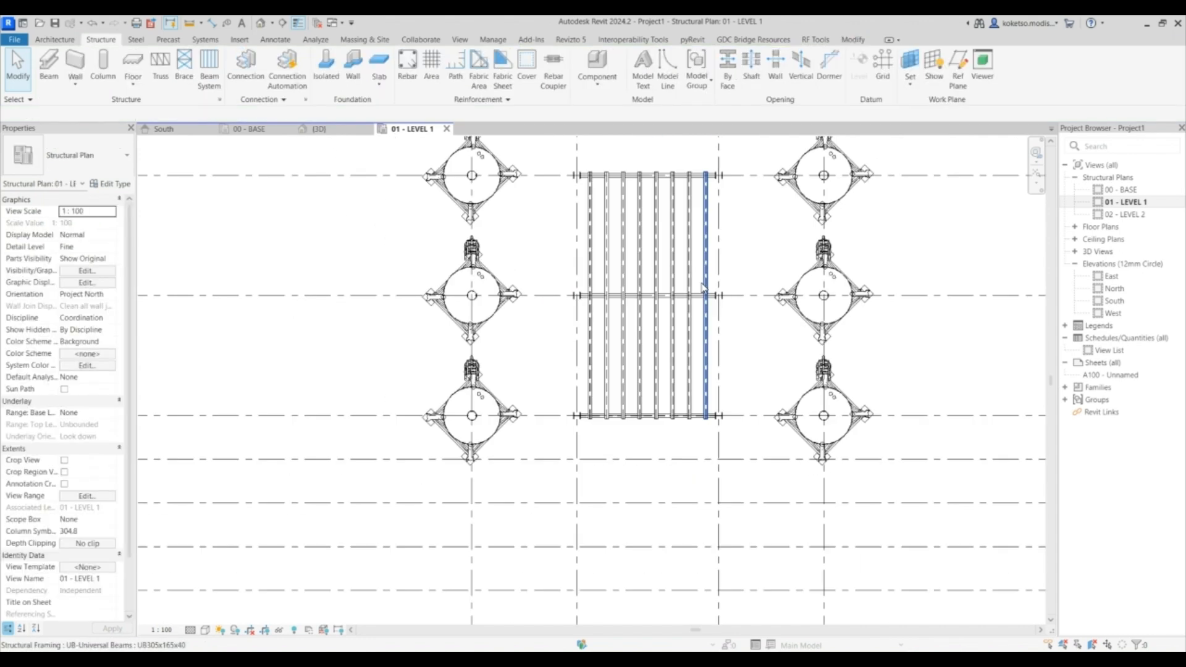
middle_click_drag(638, 313, 583, 334)
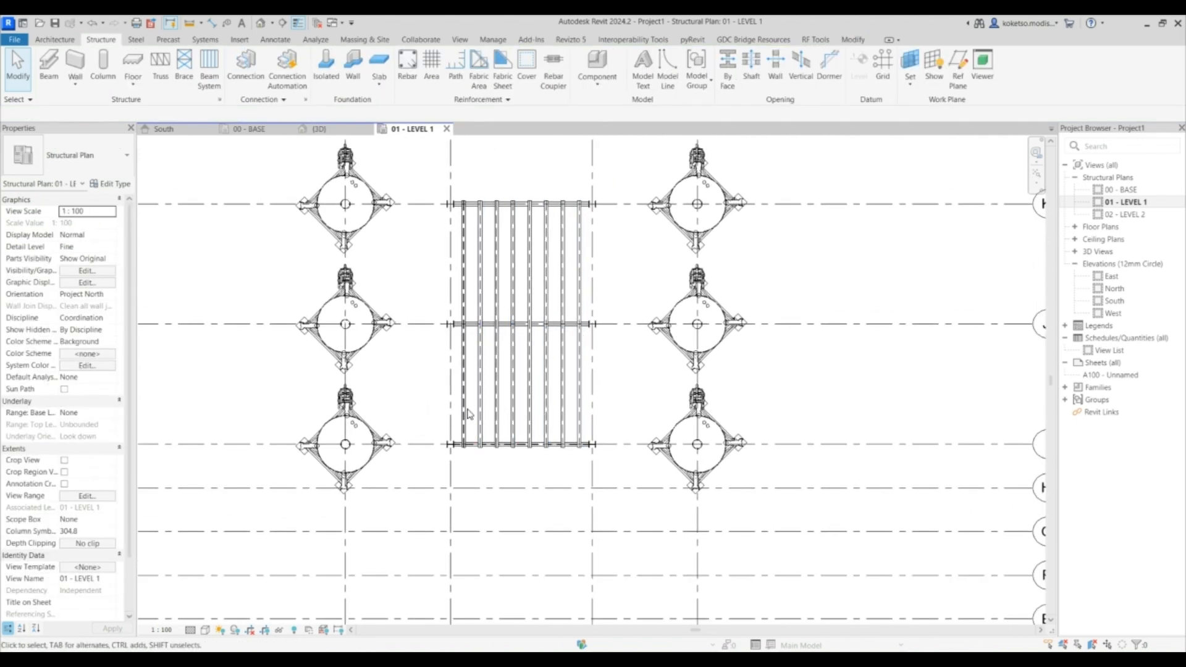
key("v")
key("r")
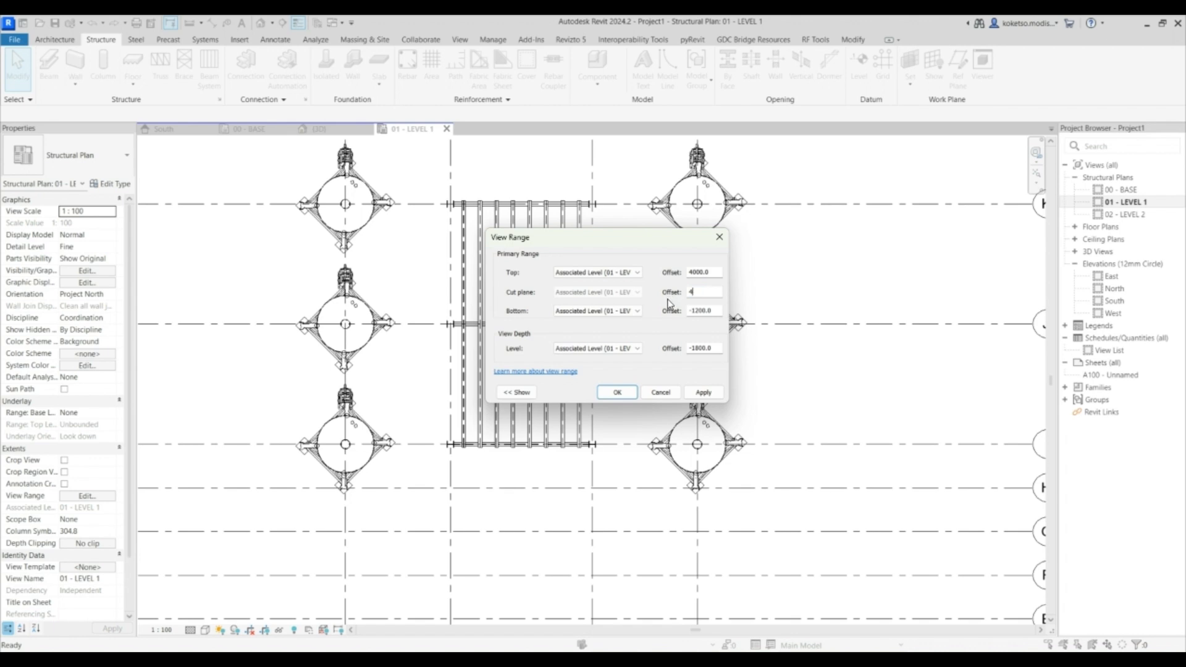
left_click(702, 394)
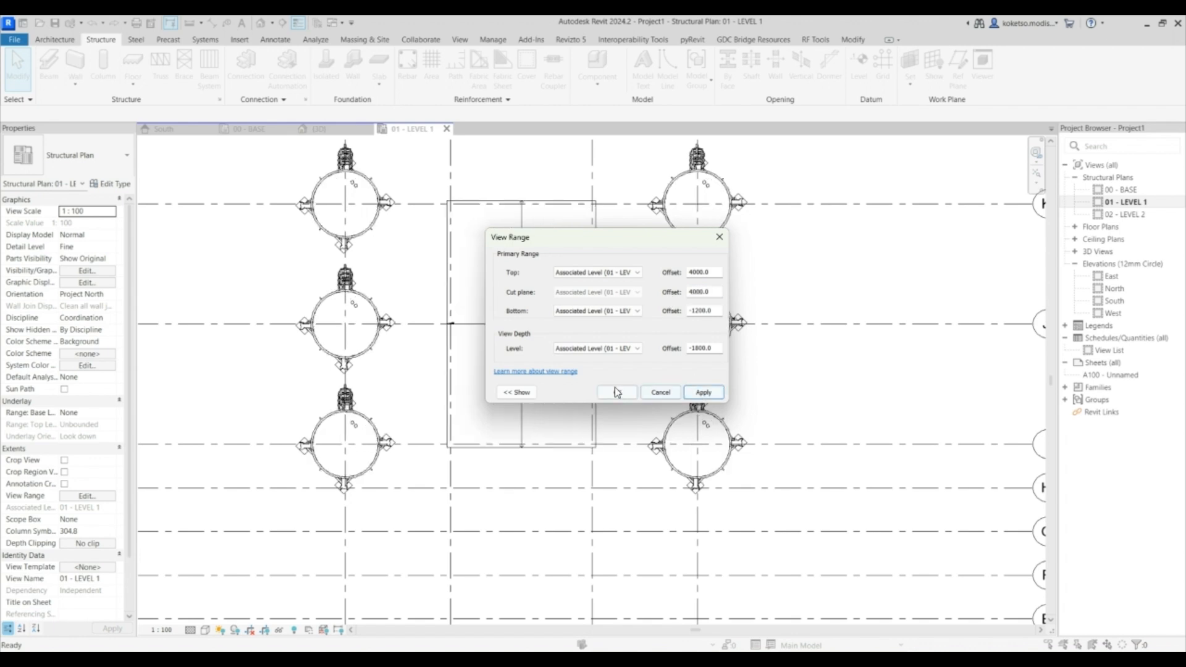
left_click(617, 393)
- Delete the floor's span direction symbol
left_click(526, 305)
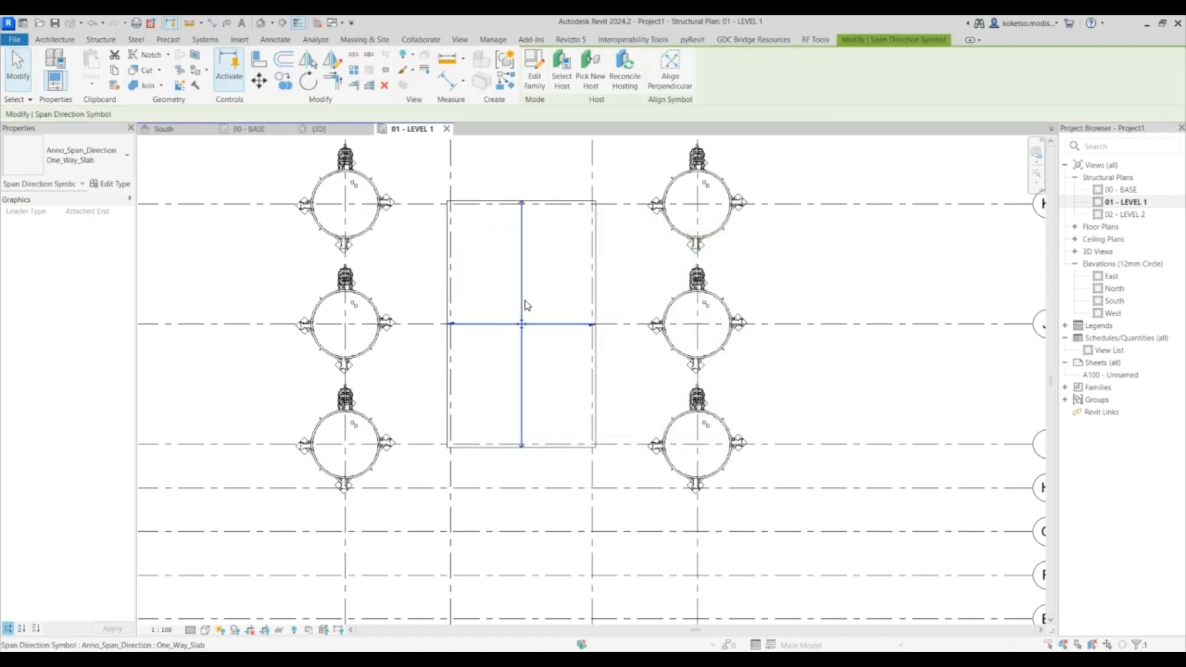
key("Delete")
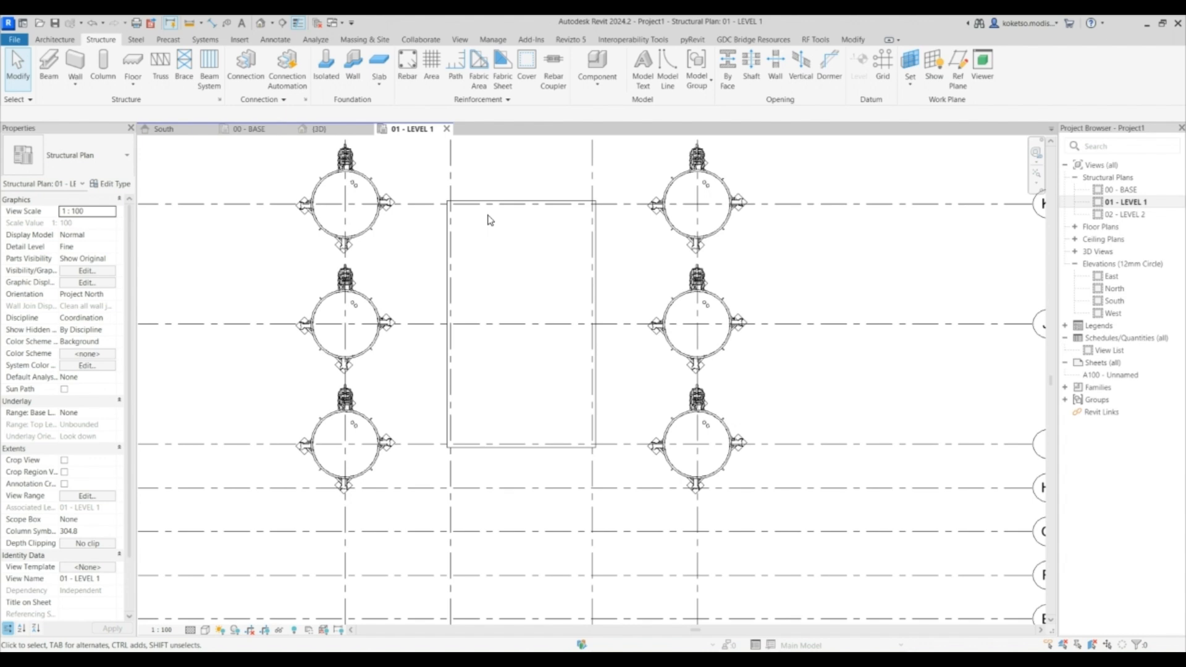
middle_click_drag(490, 220, 518, 211)
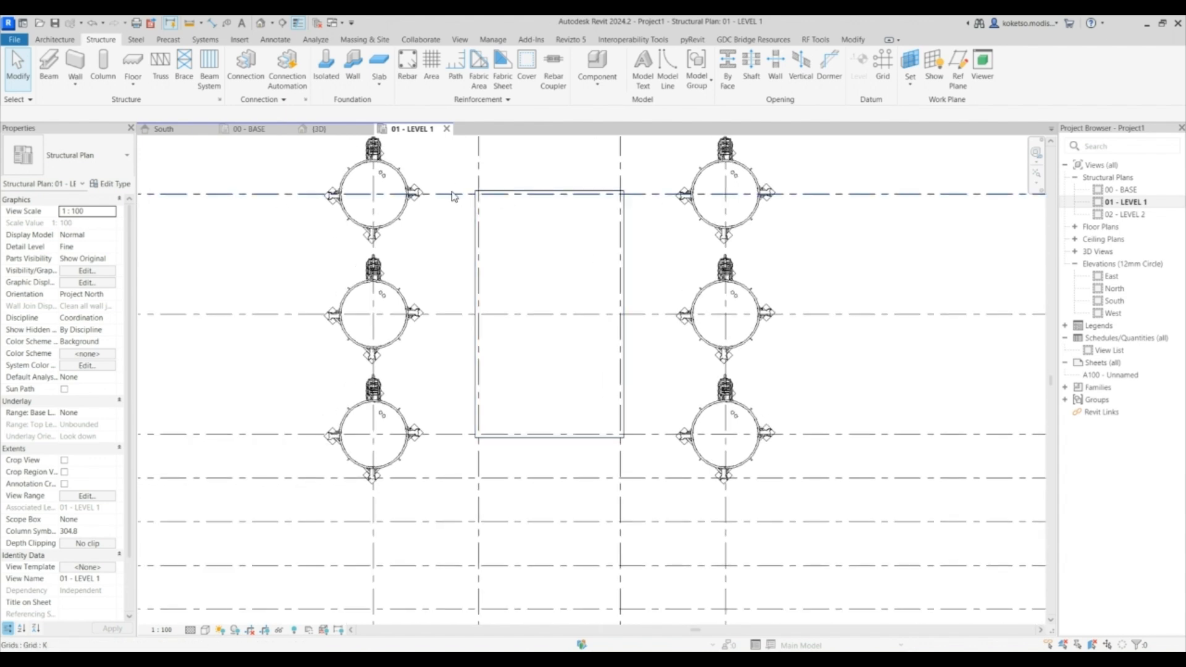
- Draw a rectangular Curtain_Wall-Storefront wall around the floor edge, rising from 01 - LEVEL 1 up to 02 - LEVEL 2
left_click(54, 39)
left_click(51, 84)
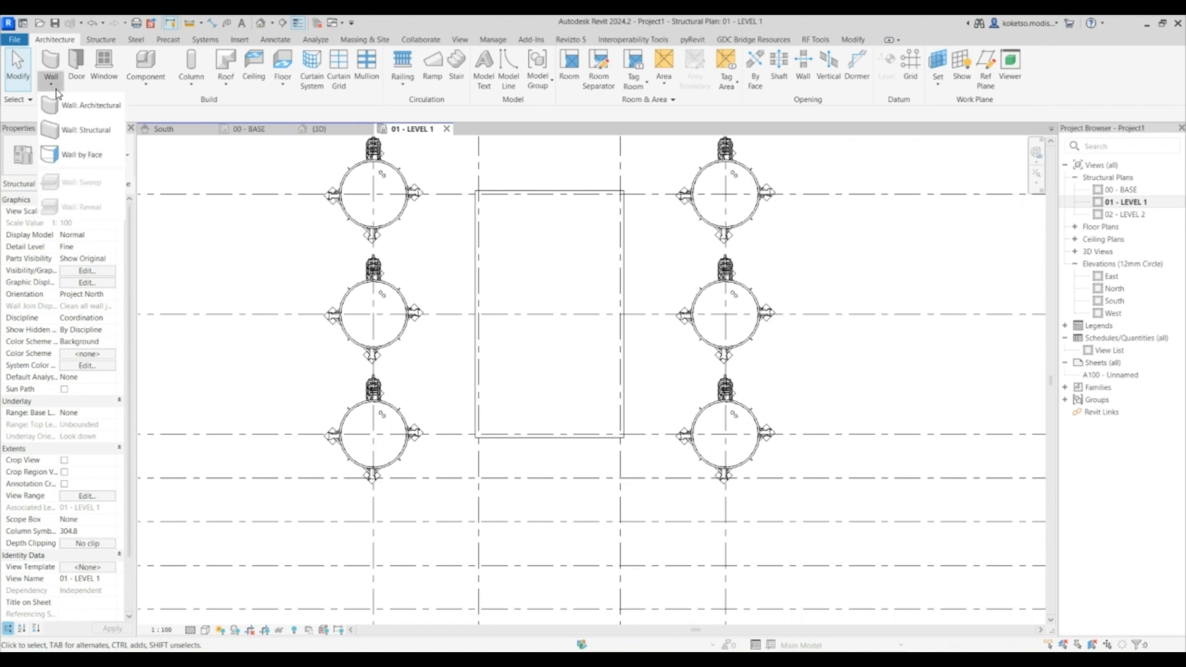
left_click(73, 106)
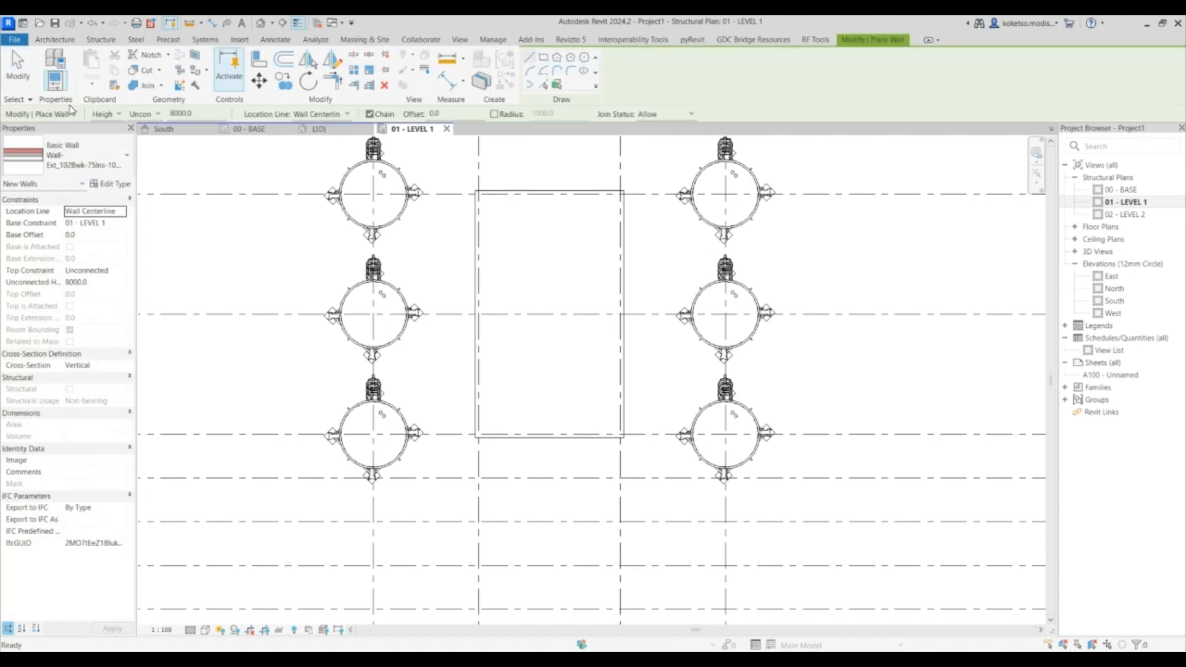
left_click(86, 154)
scroll(79, 371, "down", 5)
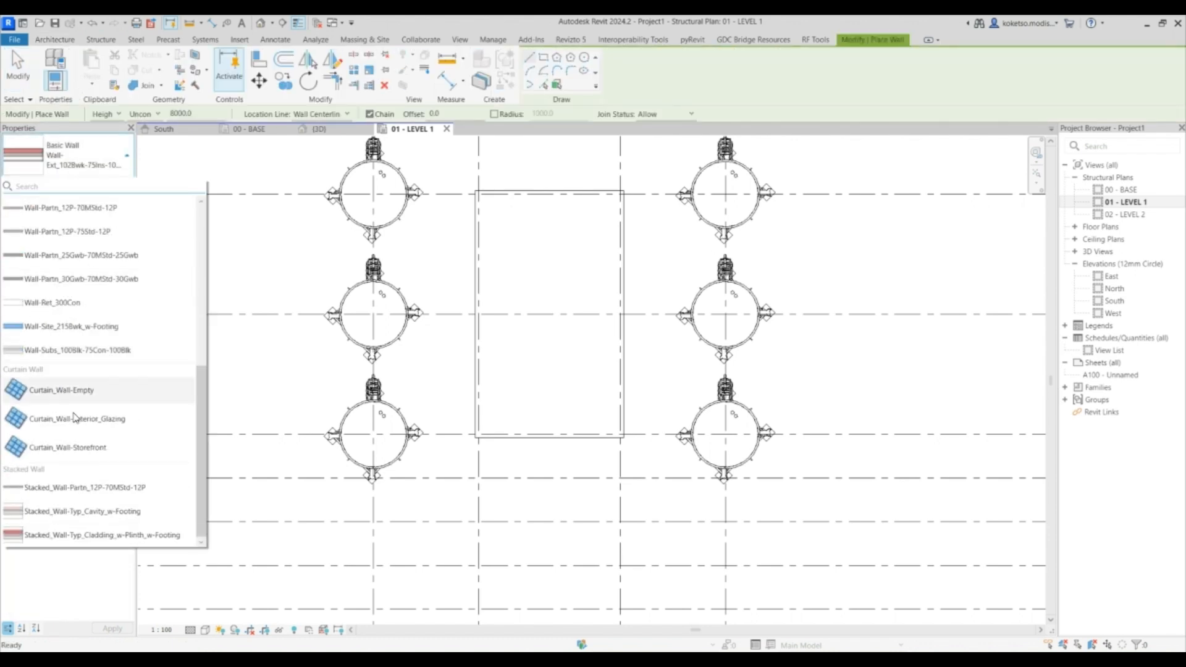
left_click(65, 450)
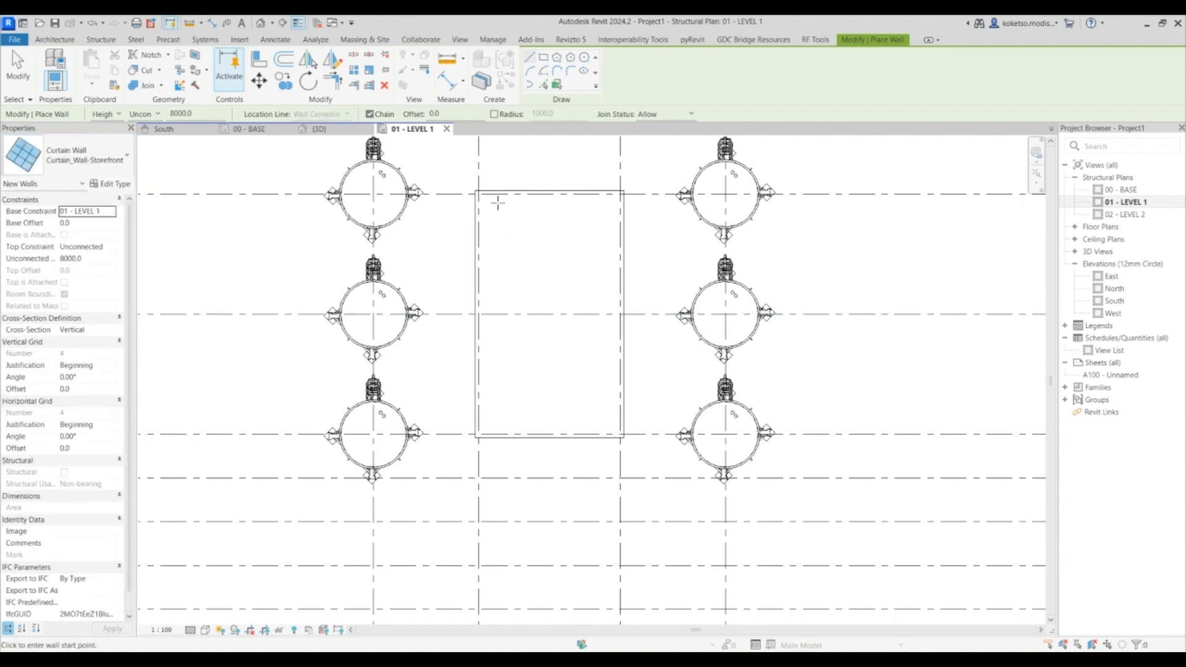
left_click(544, 57)
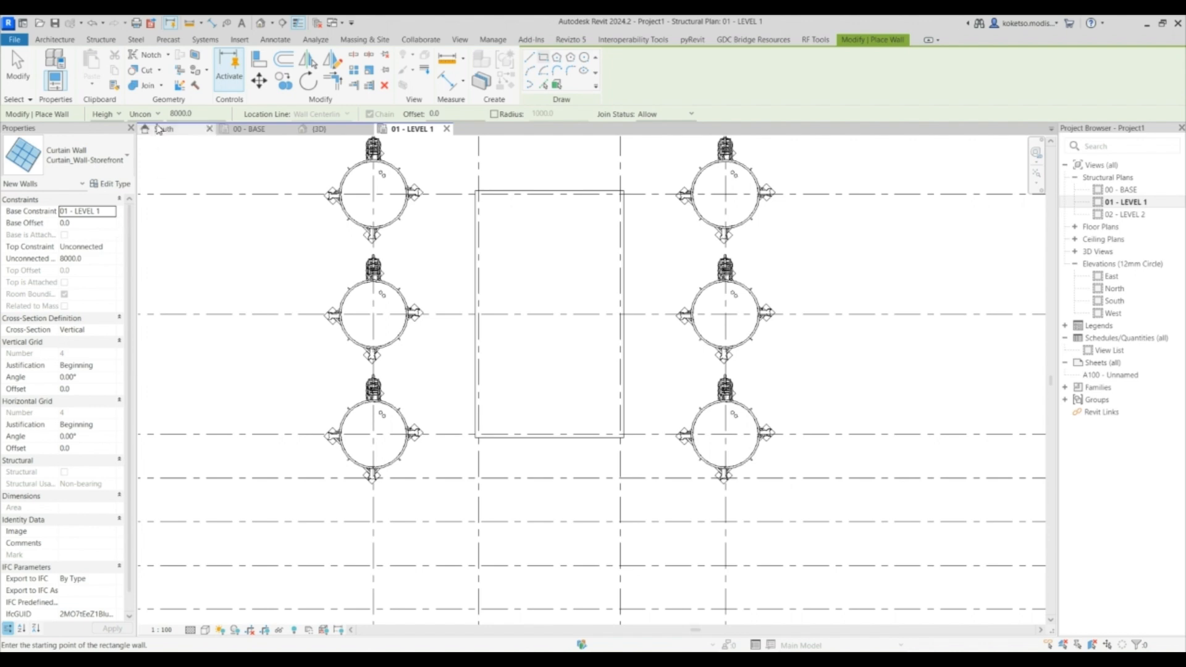
left_click(136, 114)
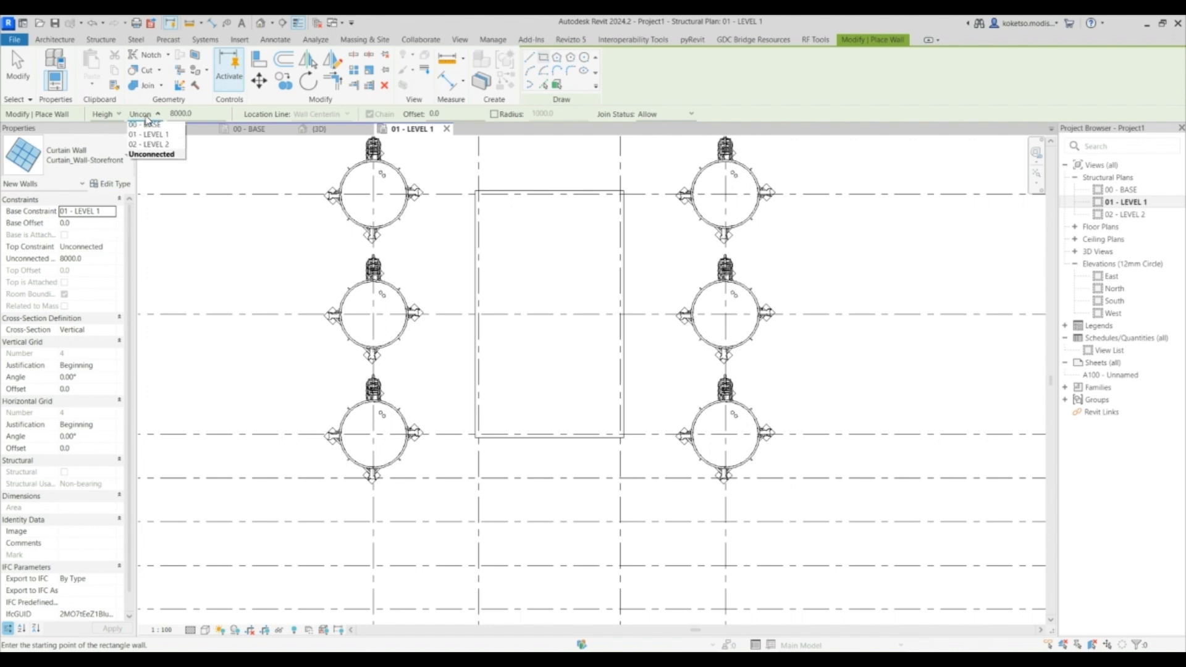
left_click(155, 146)
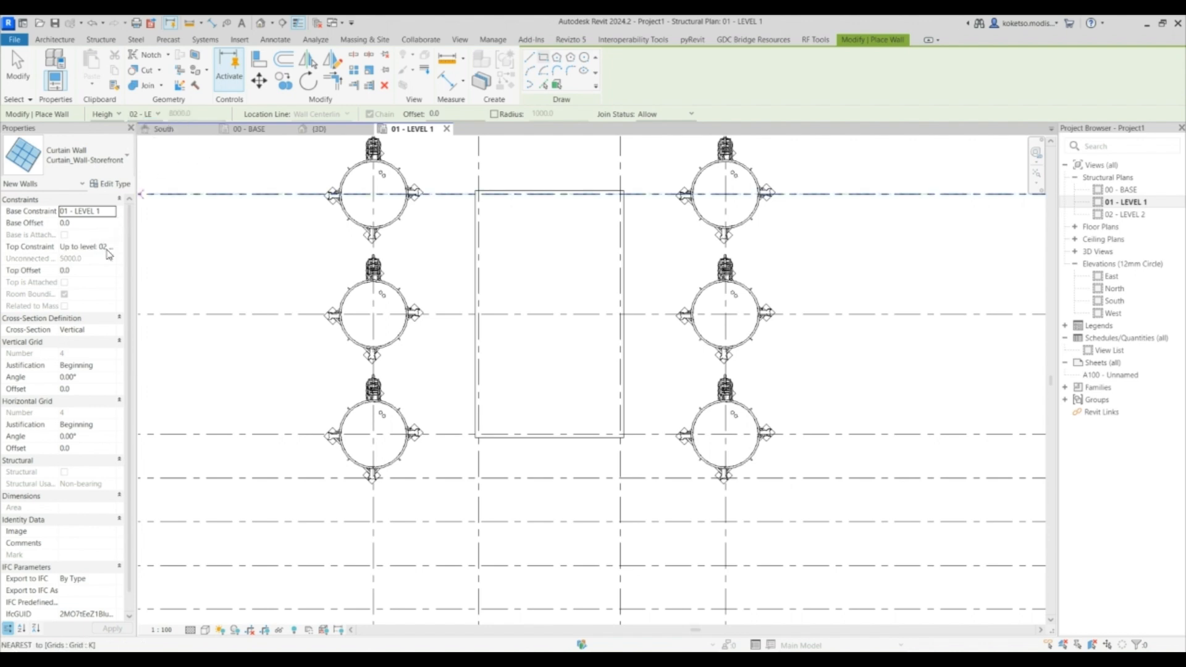
scroll(92, 383, "down", 1)
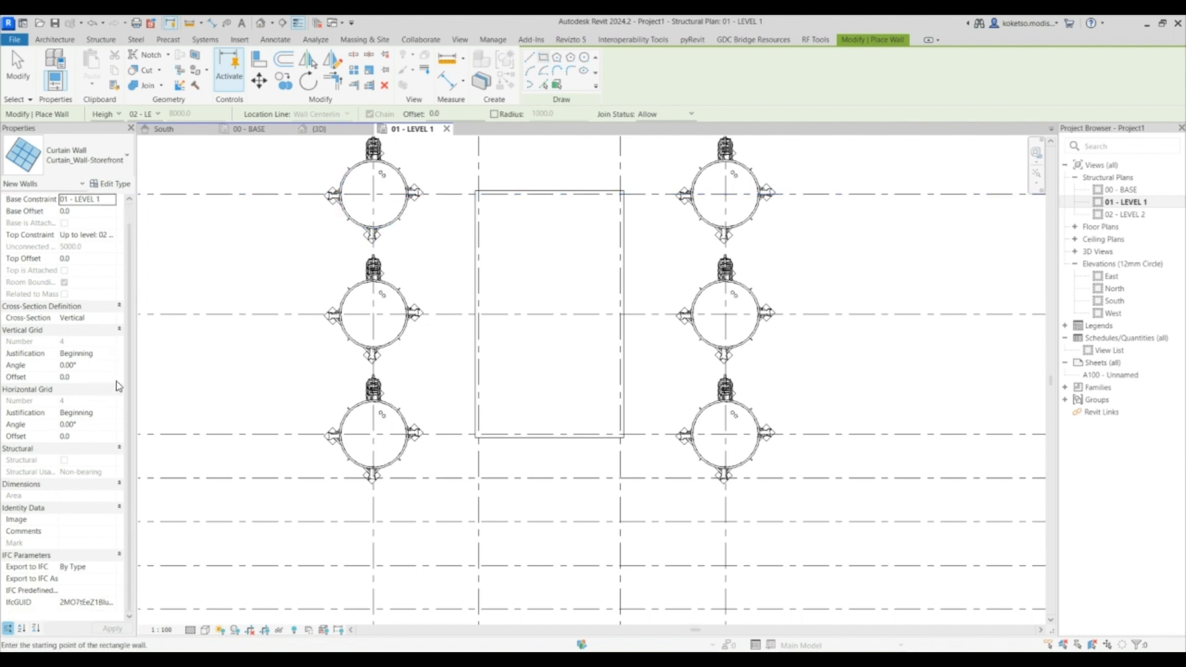
scroll(479, 193, "up", 5)
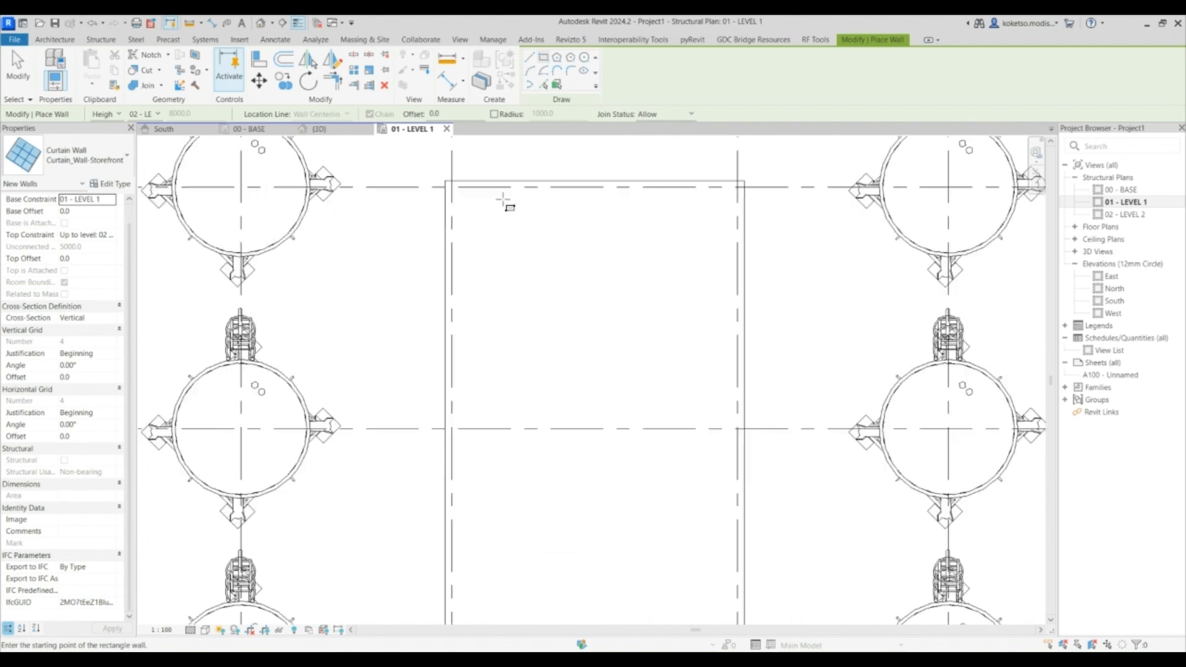
left_click(473, 177)
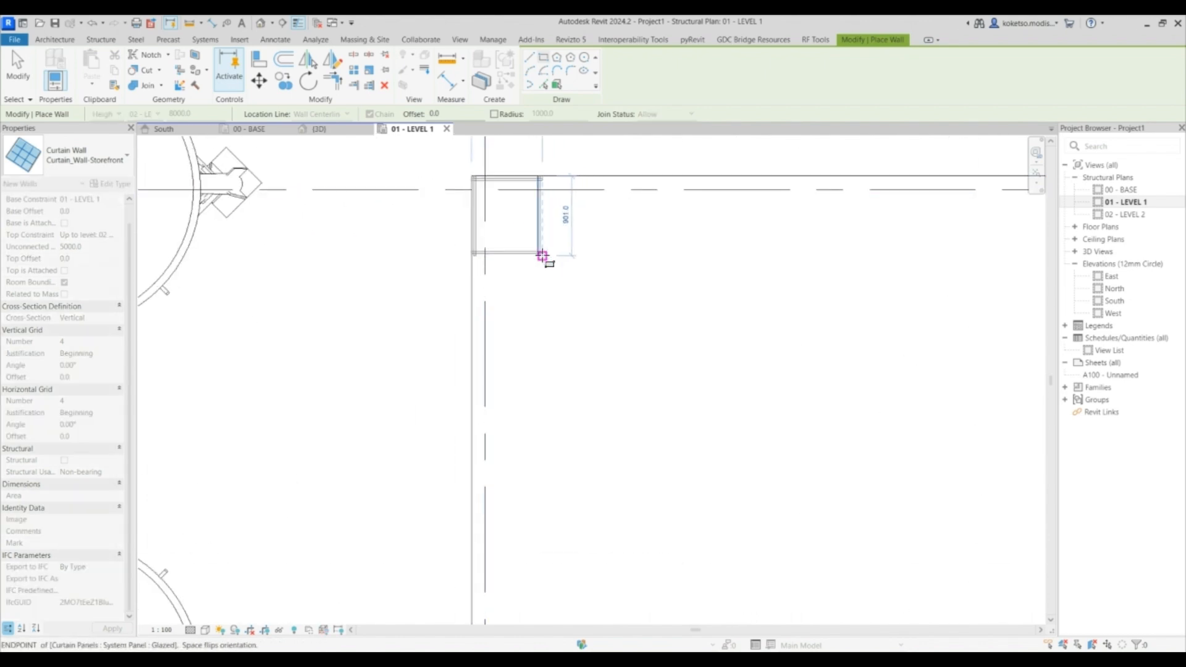
scroll(543, 254, "down", 3)
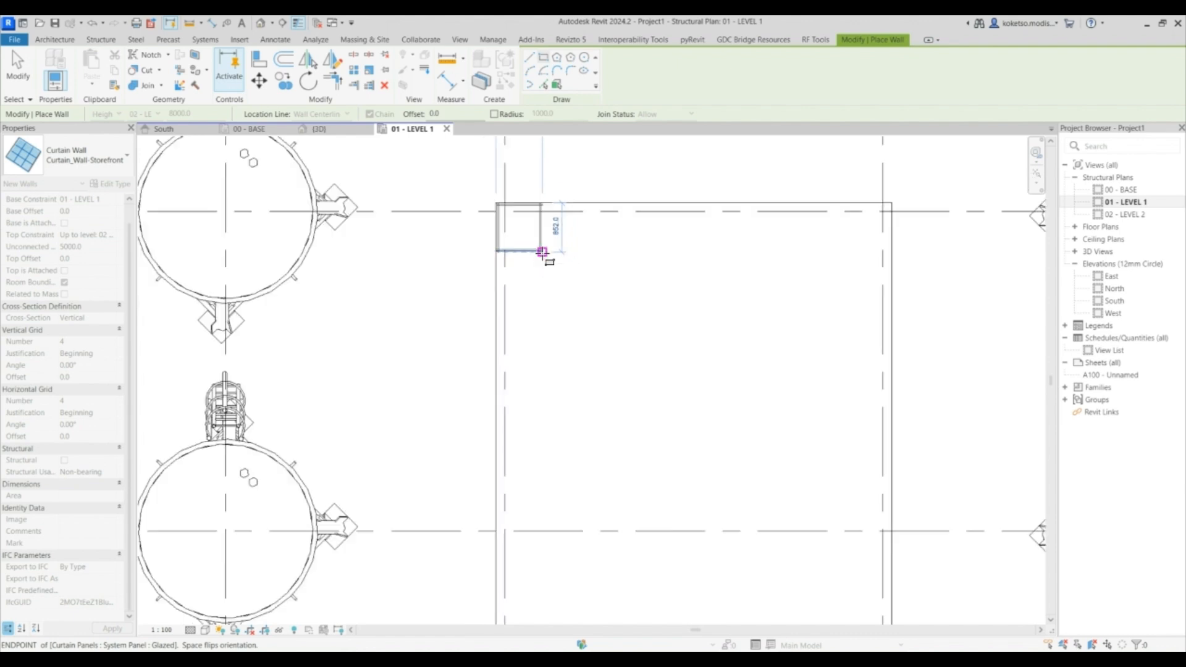
scroll(522, 233, "up", 4)
scroll(532, 233, "down", 6)
scroll(537, 241, "up", 1)
scroll(538, 241, "up", 5)
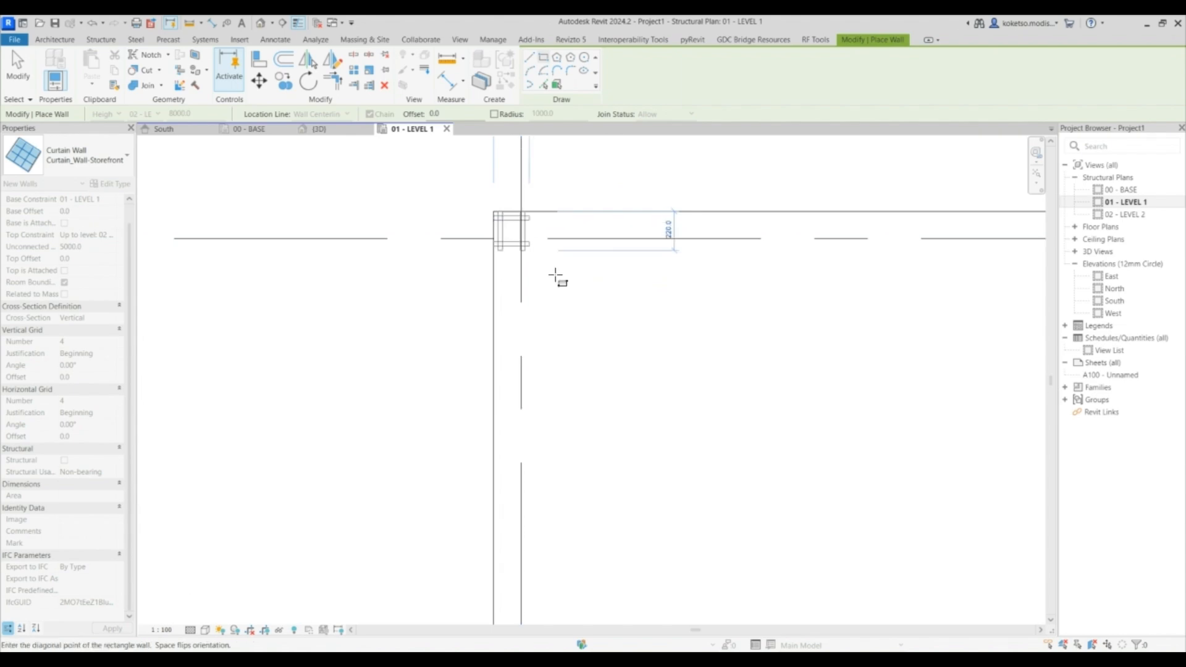
scroll(497, 227, "down", 5)
middle_click_drag(636, 468, 486, 218)
scroll(593, 400, "up", 5)
scroll(618, 429, "up", 3)
left_click(636, 402)
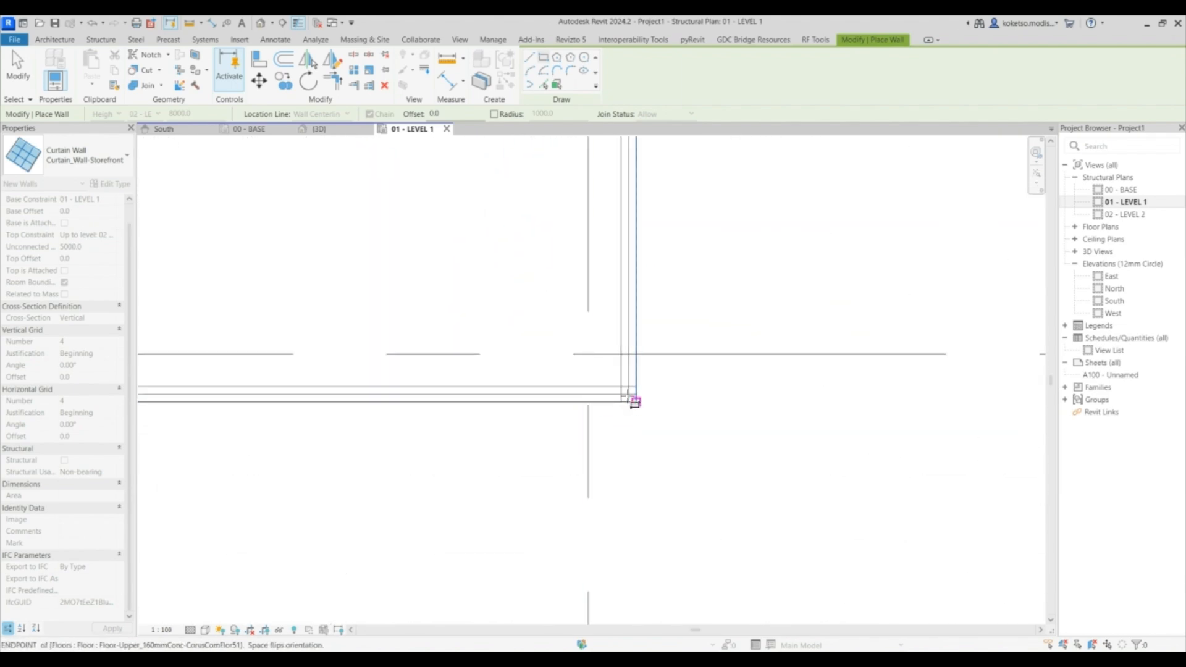
key("Escape")
key("Escape")
- Inspect the new curtain wall enclosure on the floor in the 3D view
left_click(331, 128)
scroll(617, 327, "down", 3)
middle_click_drag(620, 338, 637, 326, "shift")
scroll(609, 321, "up", 3)
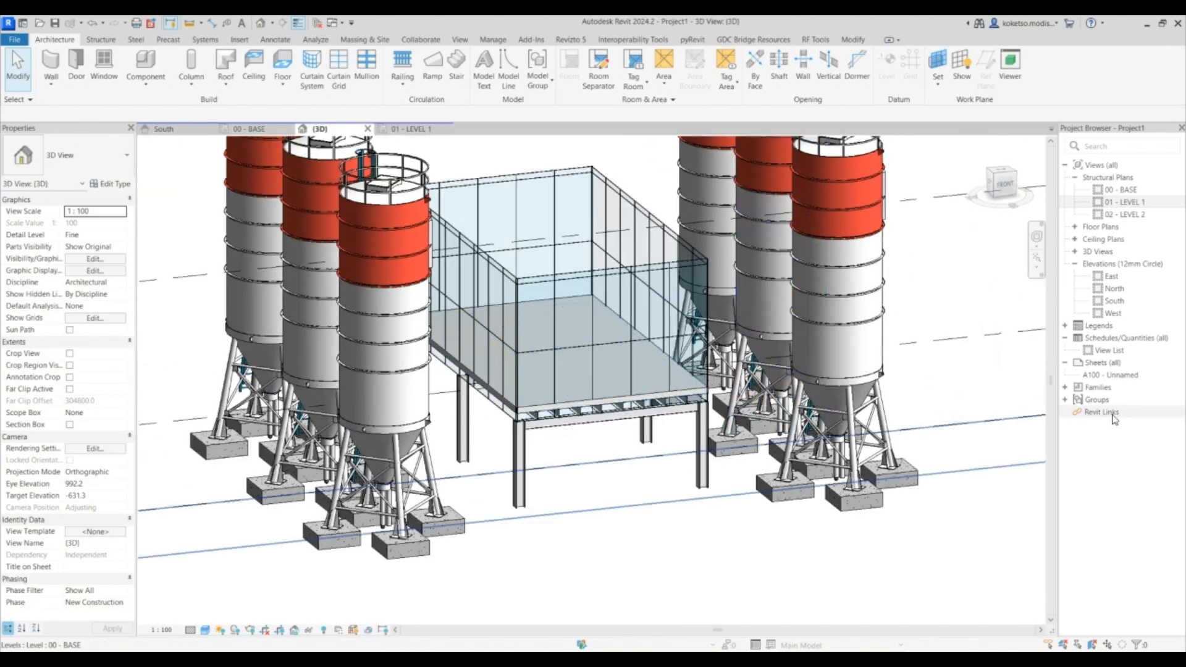
scroll(596, 368, "up", 3)
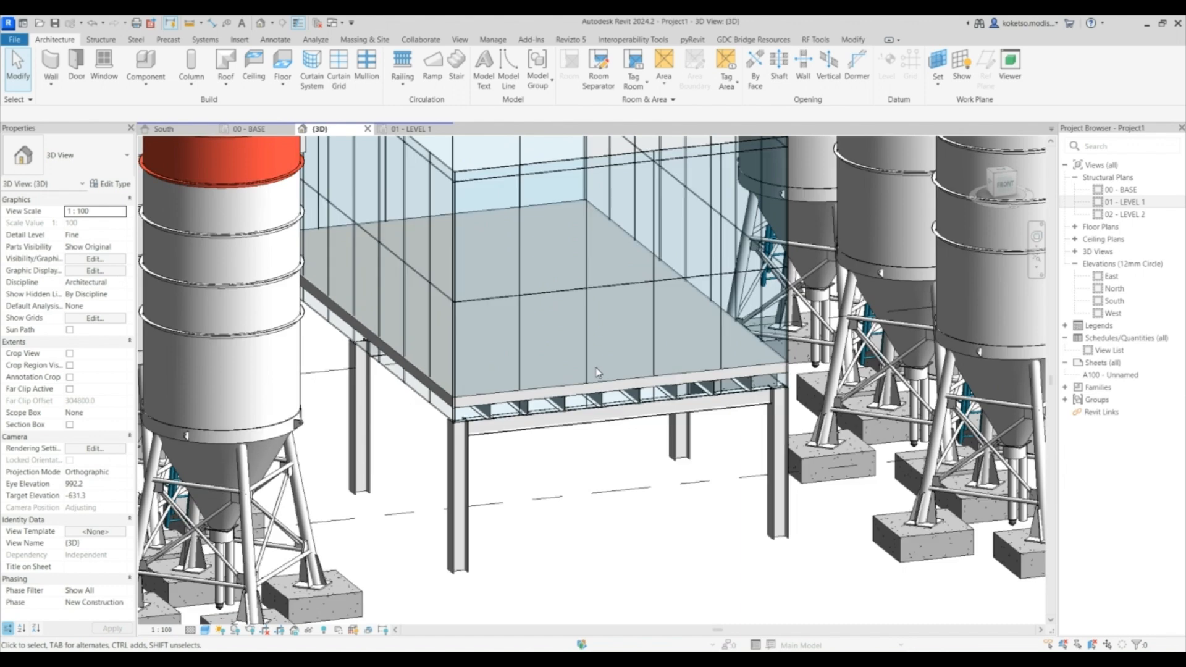
scroll(647, 376, "down", 2)
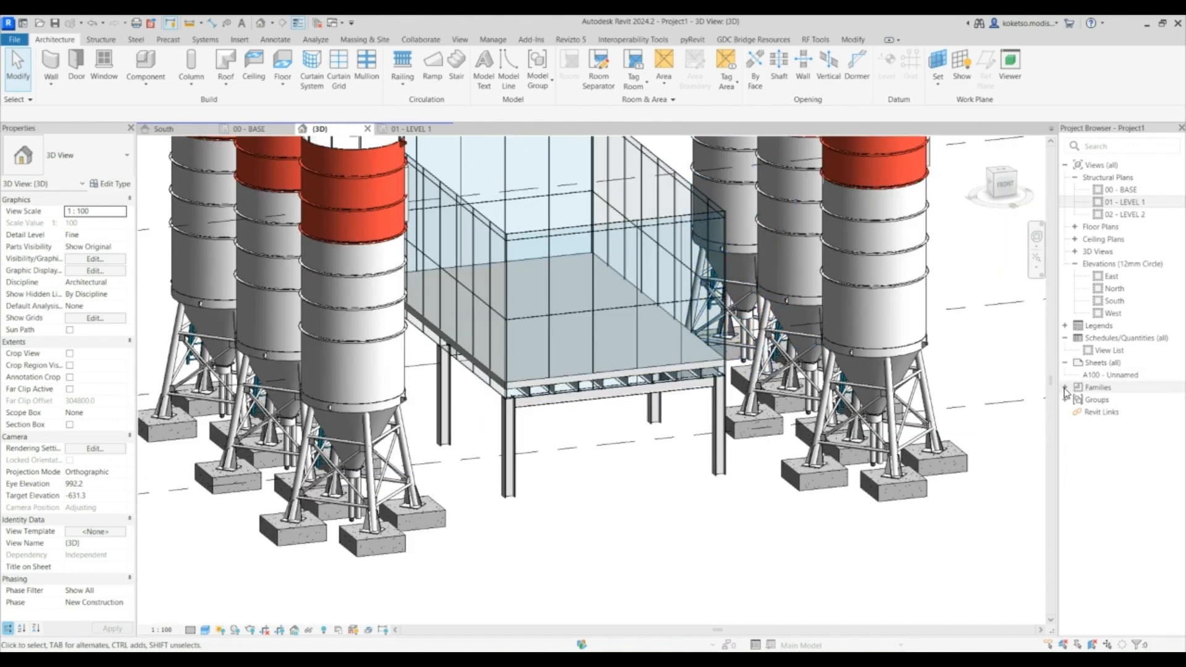
- Duplicate the Solid system panel type under Curtain Panels and name the copy ALUM
left_click(1065, 387)
scroll(1066, 395, "down", 6)
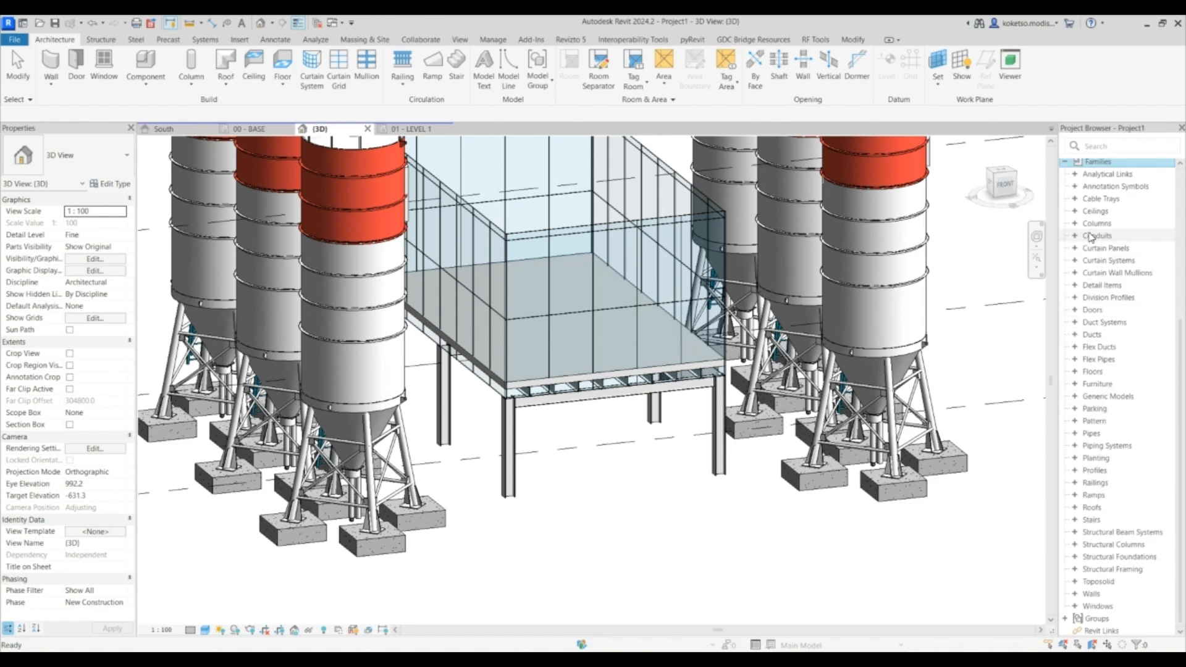
left_click(1075, 248)
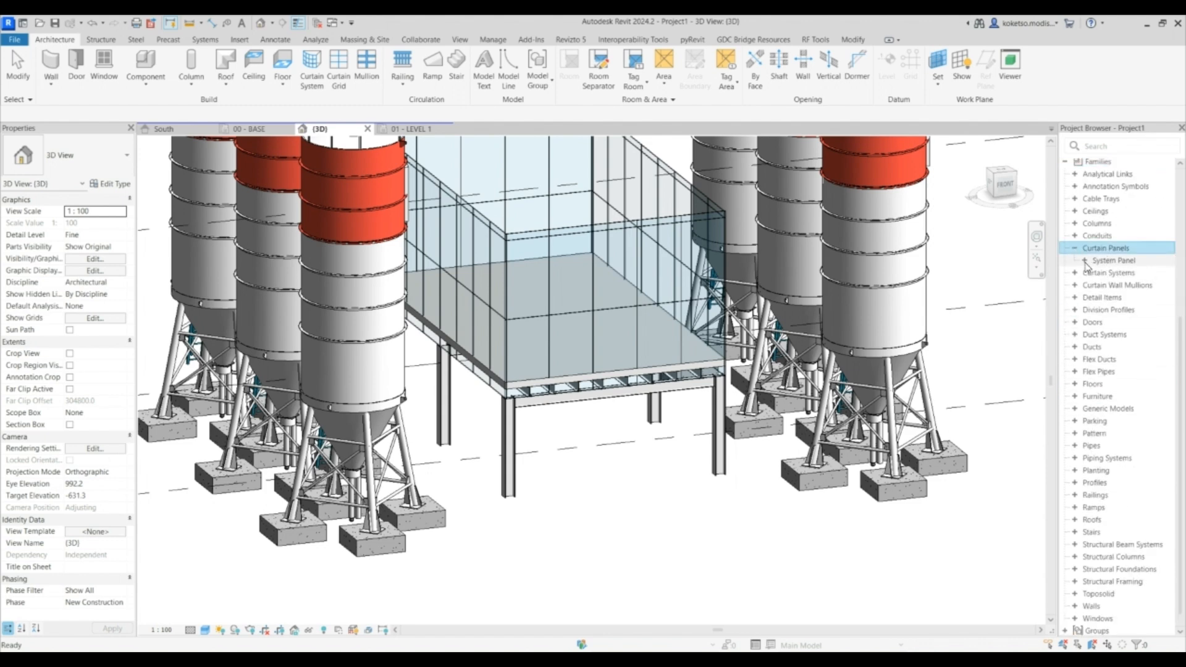
left_click(1085, 261)
left_click(1112, 285)
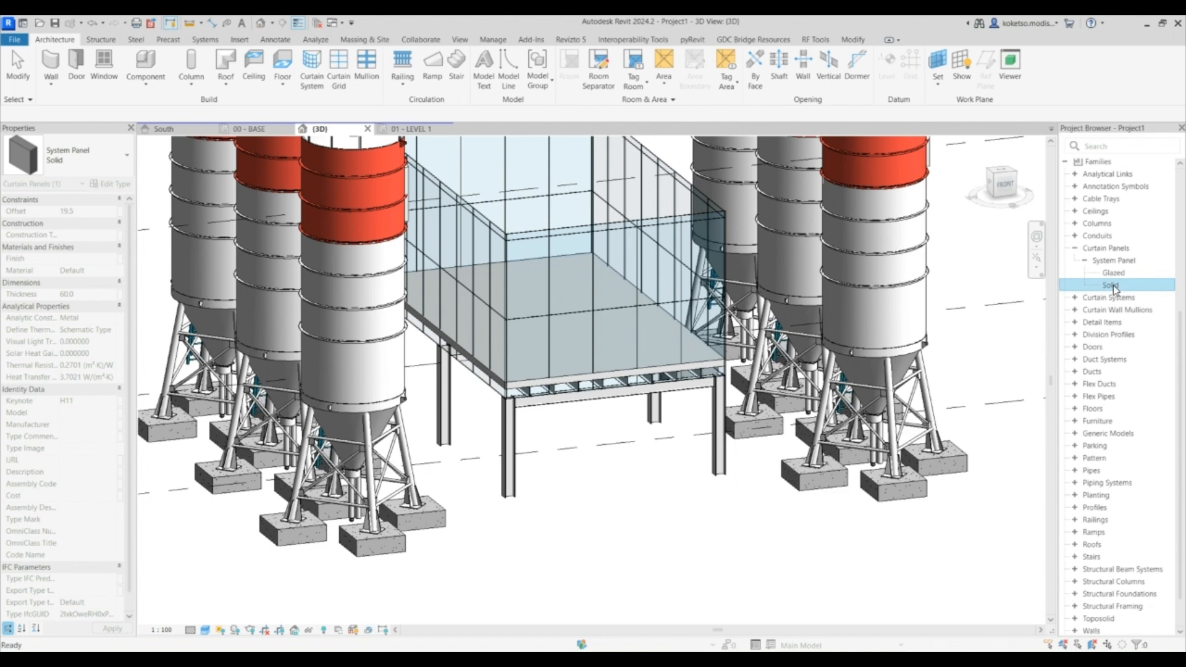
right_click(1112, 286)
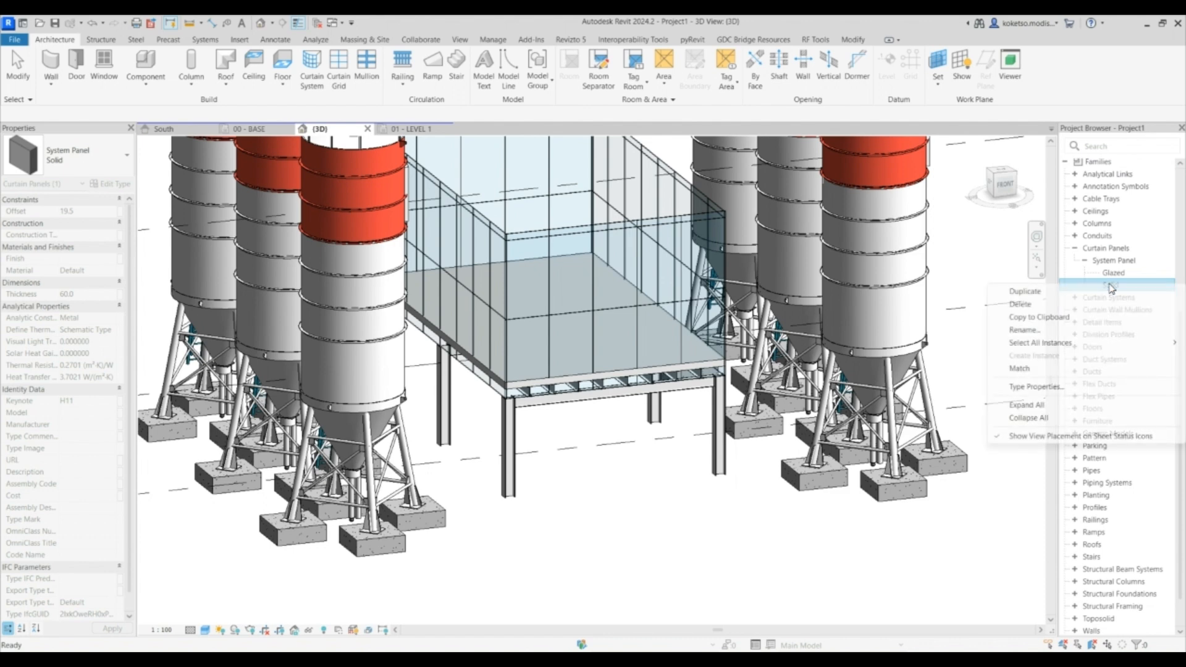
left_click(1026, 292)
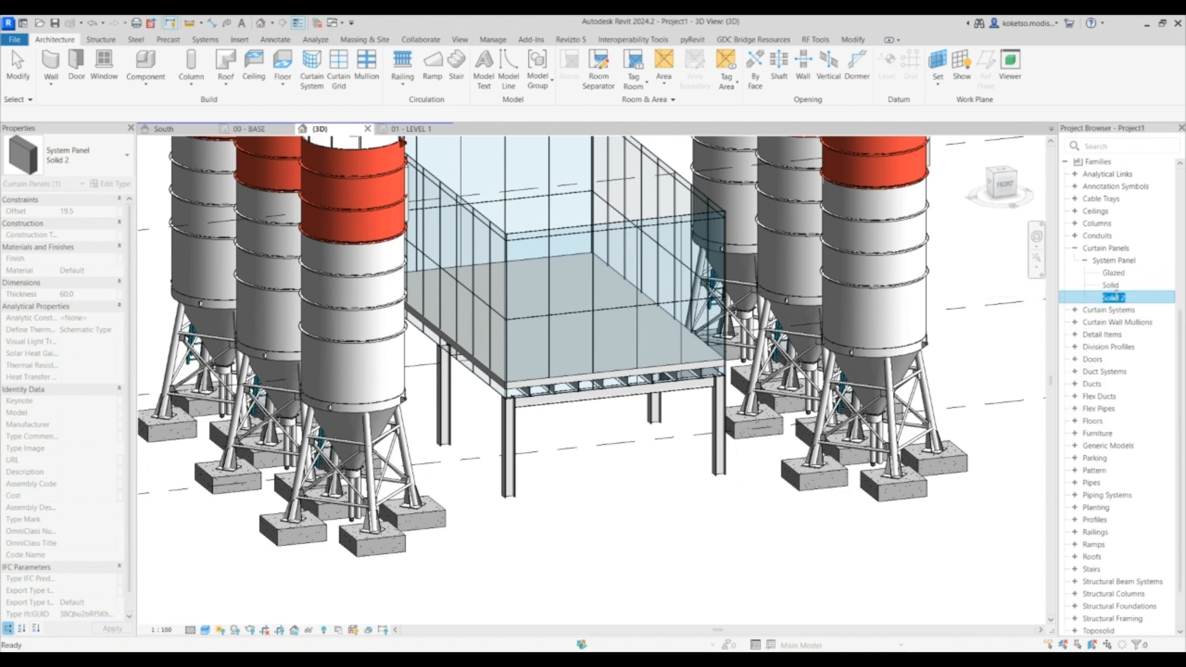
key("Return")
- Set the ALUM panel type's thickness to 30 and its material to Aluminium
double_click(1110, 275)
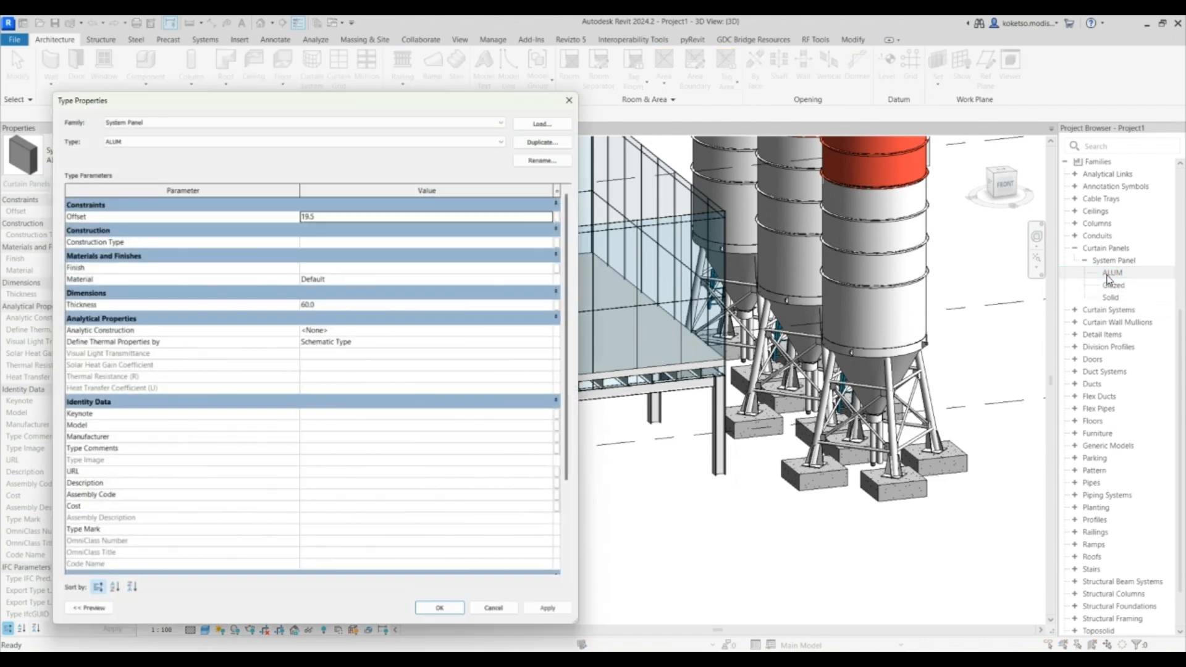
left_click(345, 302)
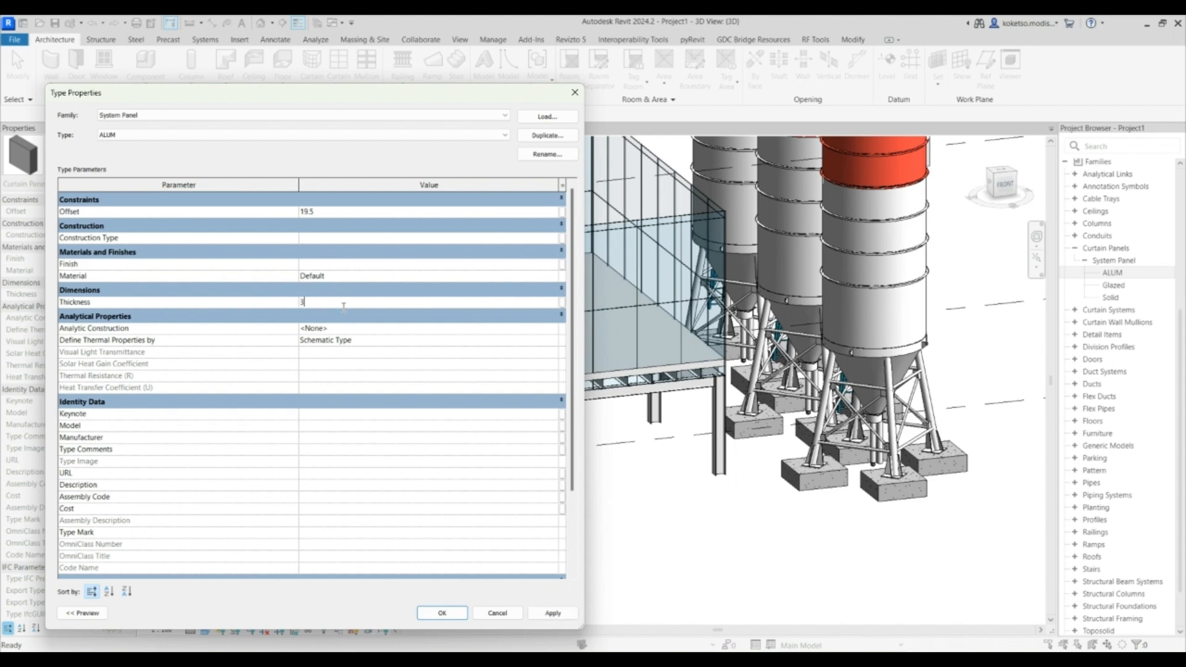
left_click(546, 276)
left_click(554, 275)
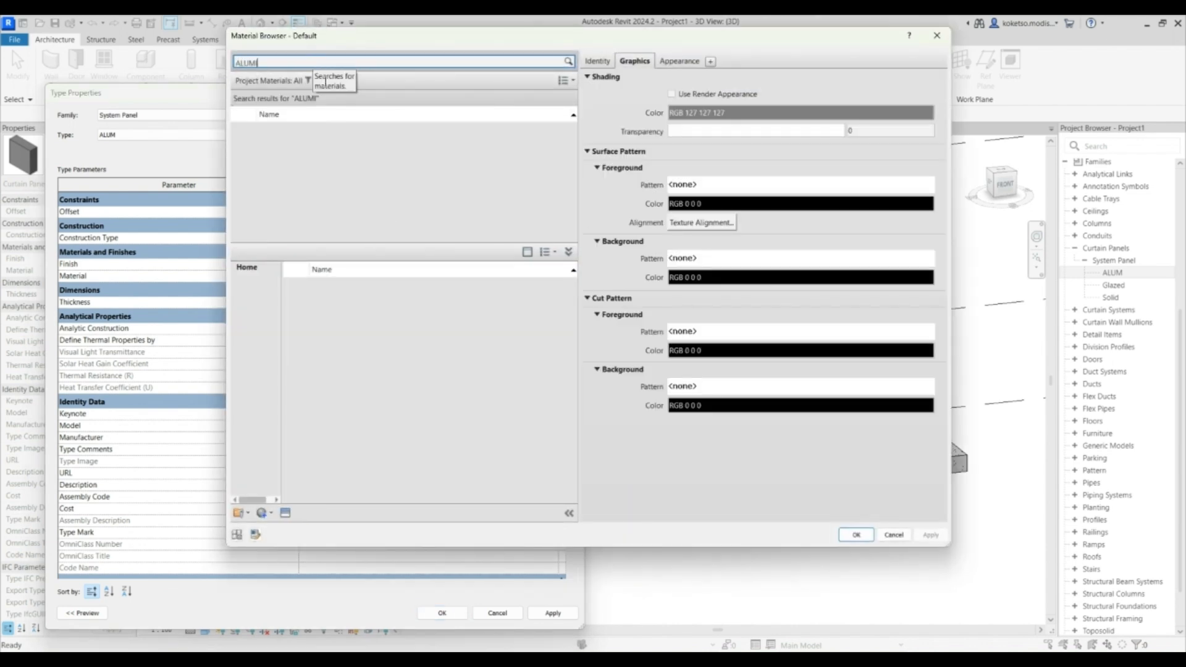
left_click(318, 134)
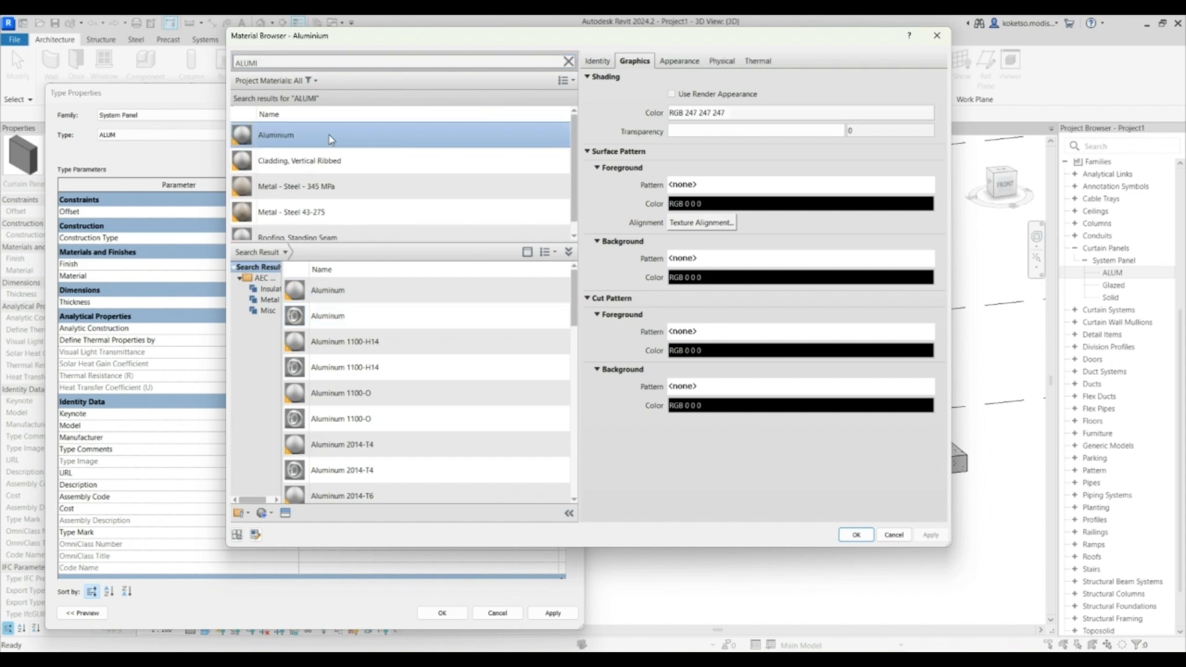
left_click(856, 535)
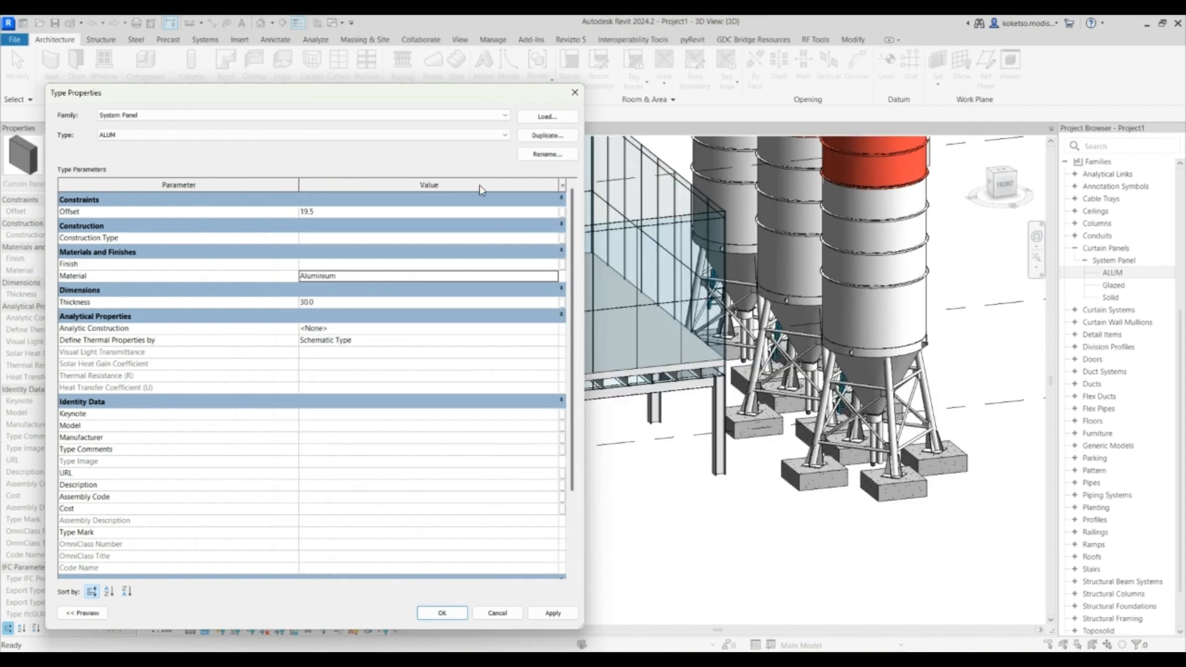
left_click(442, 613)
- Select the curtain walls and duplicate their type as Curtain_Wall-Storefront 2
scroll(610, 278, "down", 2)
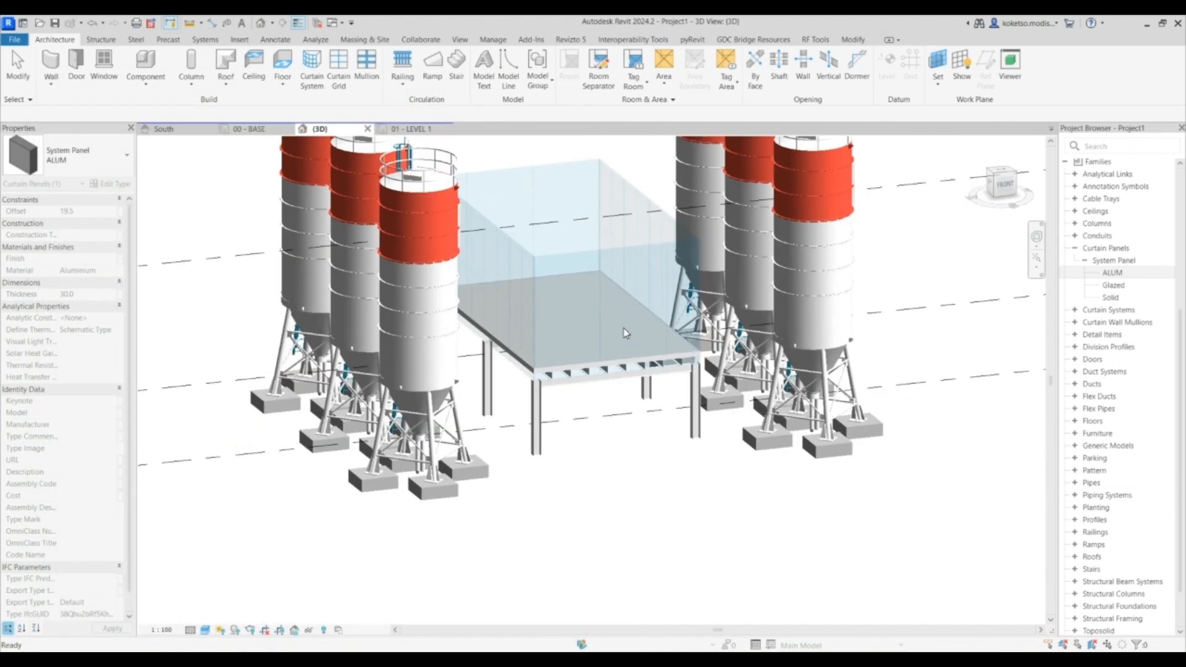
left_click(584, 264)
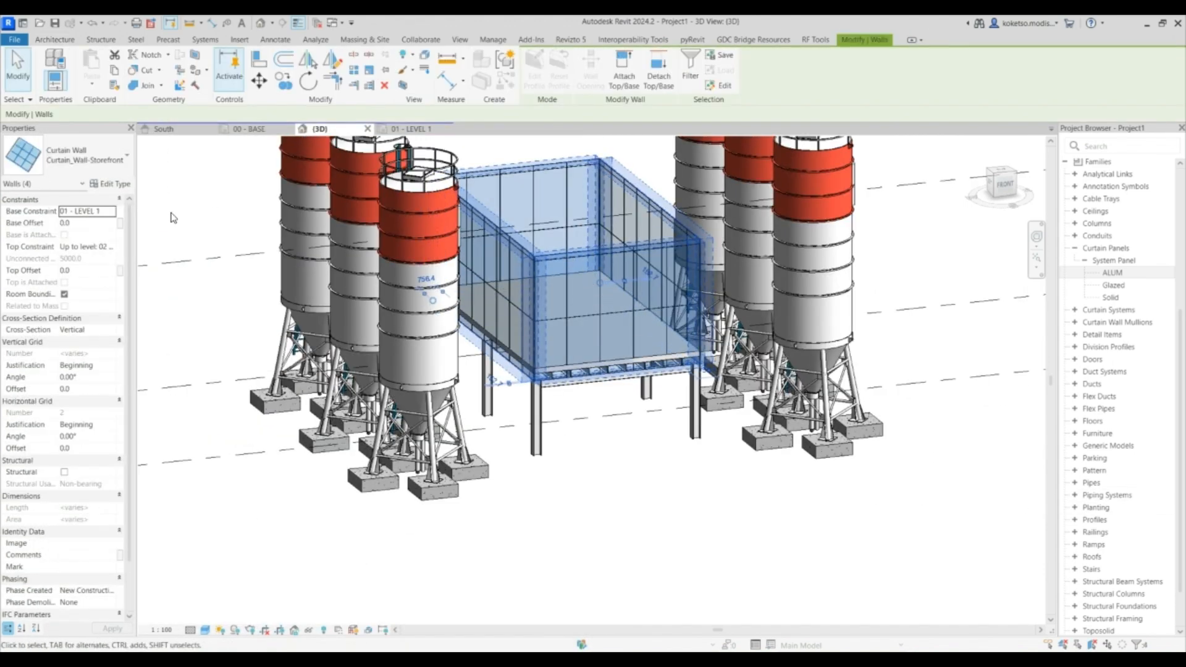
left_click(109, 184)
left_click(548, 134)
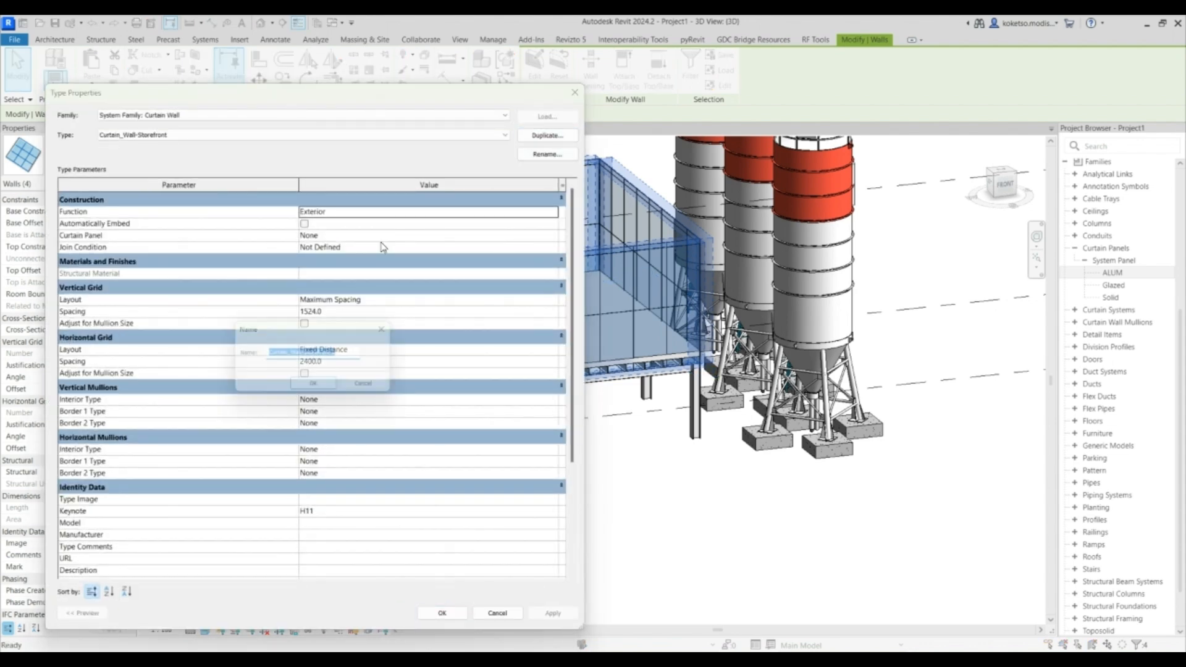
left_click(314, 388)
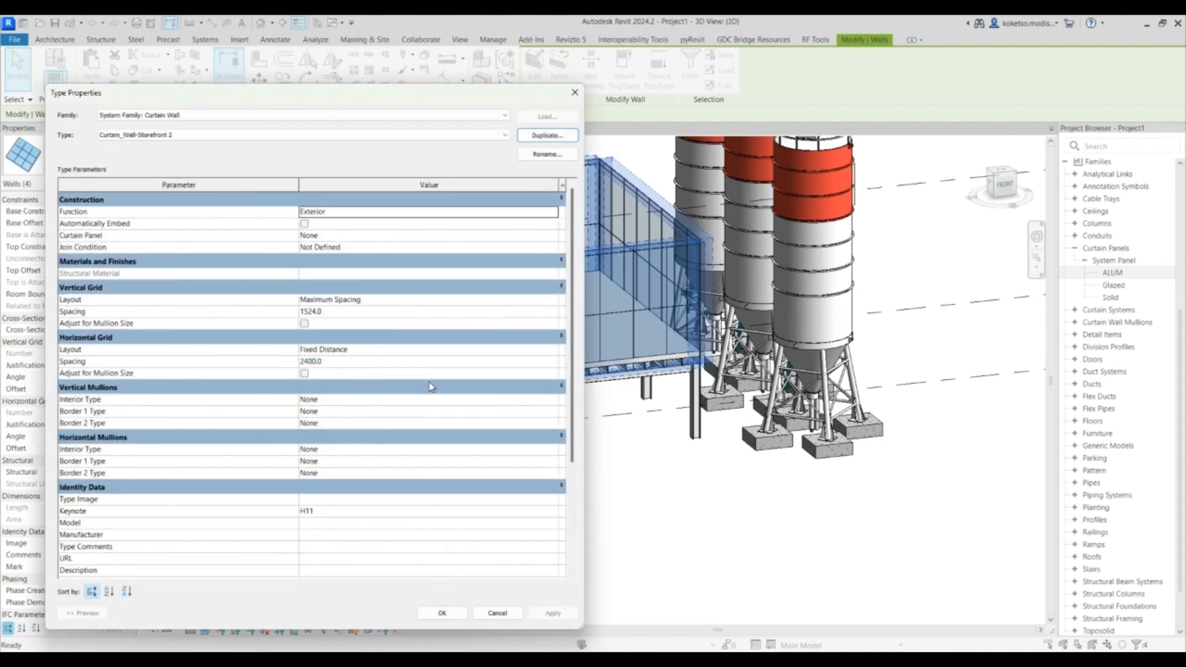
- Set the horizontal grid layout to None and the vertical grid to Fixed Distance with 900 spacing
left_click(554, 350)
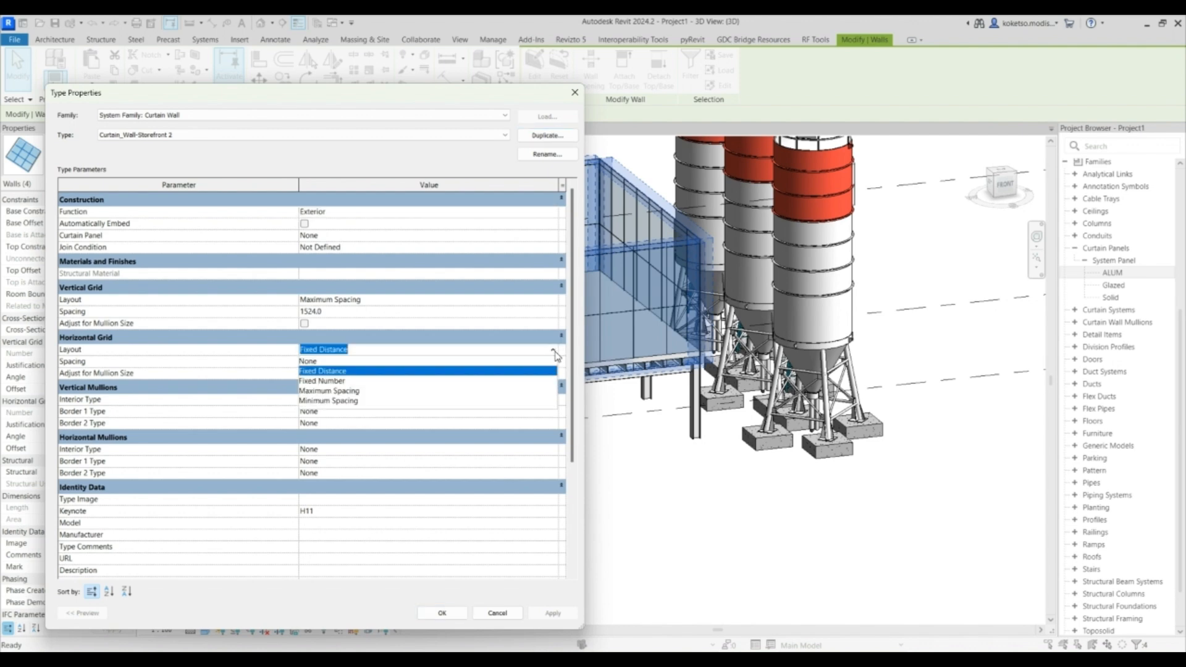
left_click(328, 361)
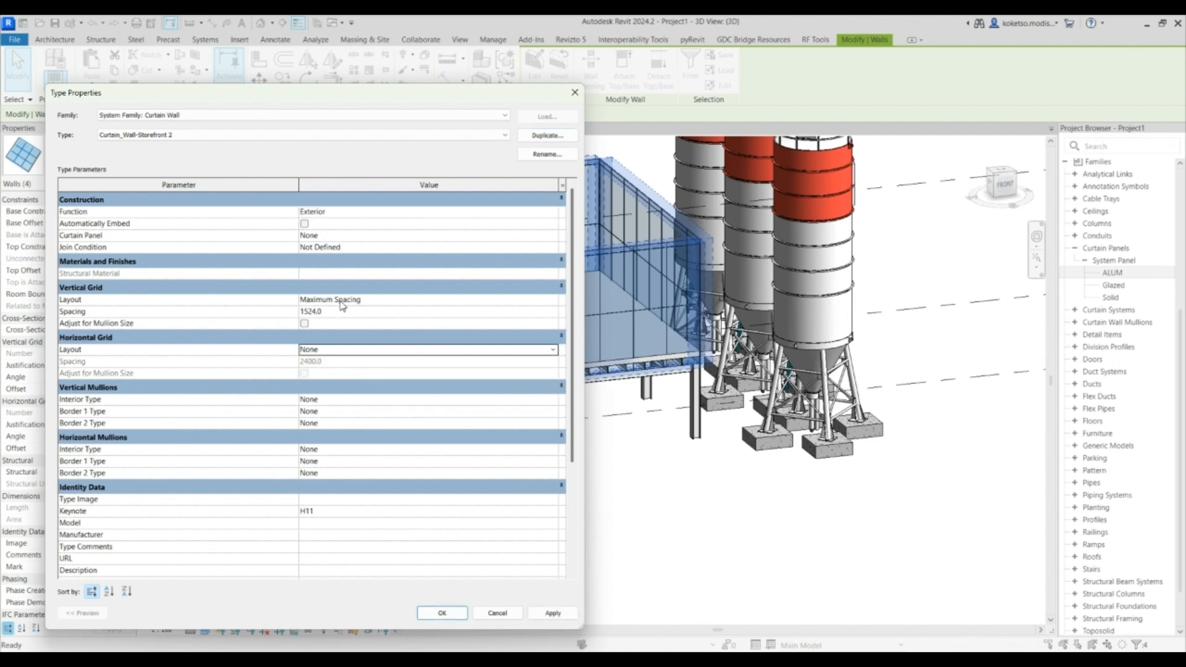
left_click(546, 313)
left_click(553, 302)
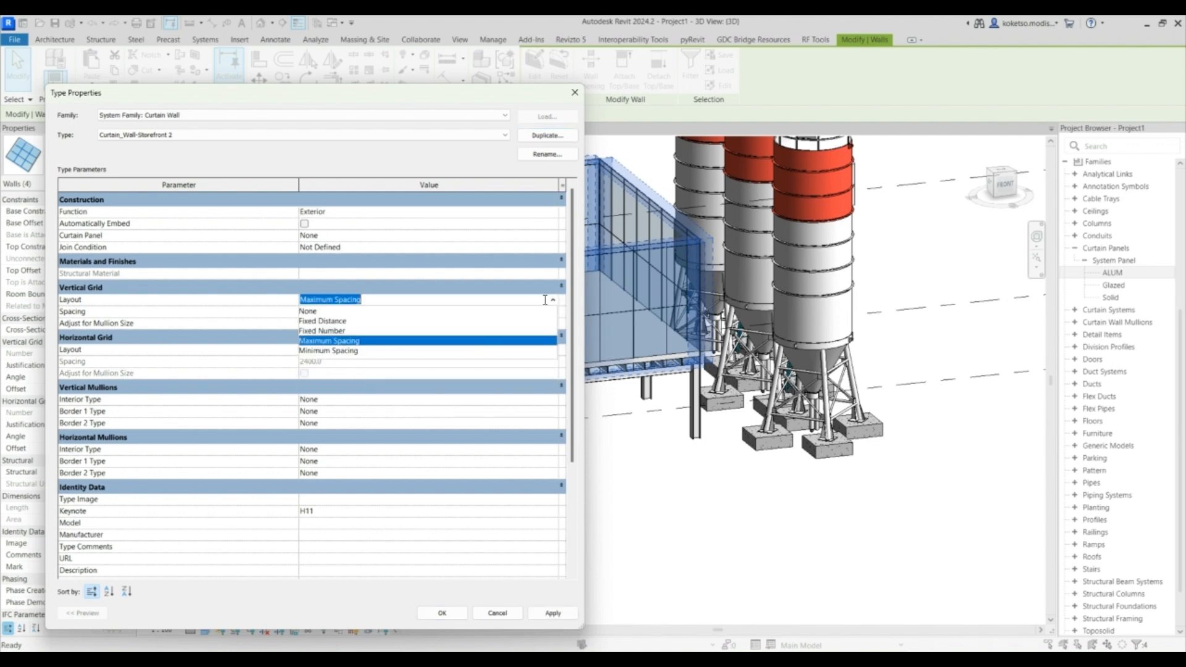
left_click(322, 321)
left_click(342, 313)
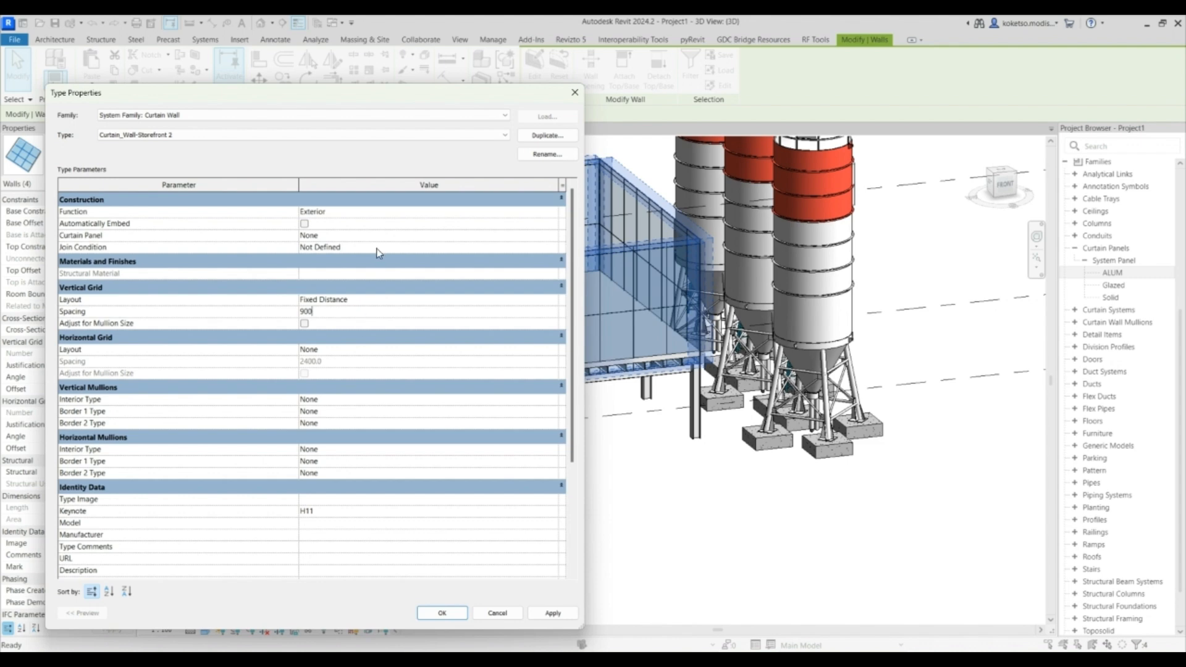
- Set the curtain wall type's curtain panel to System Panel : ALUM
left_click(555, 236)
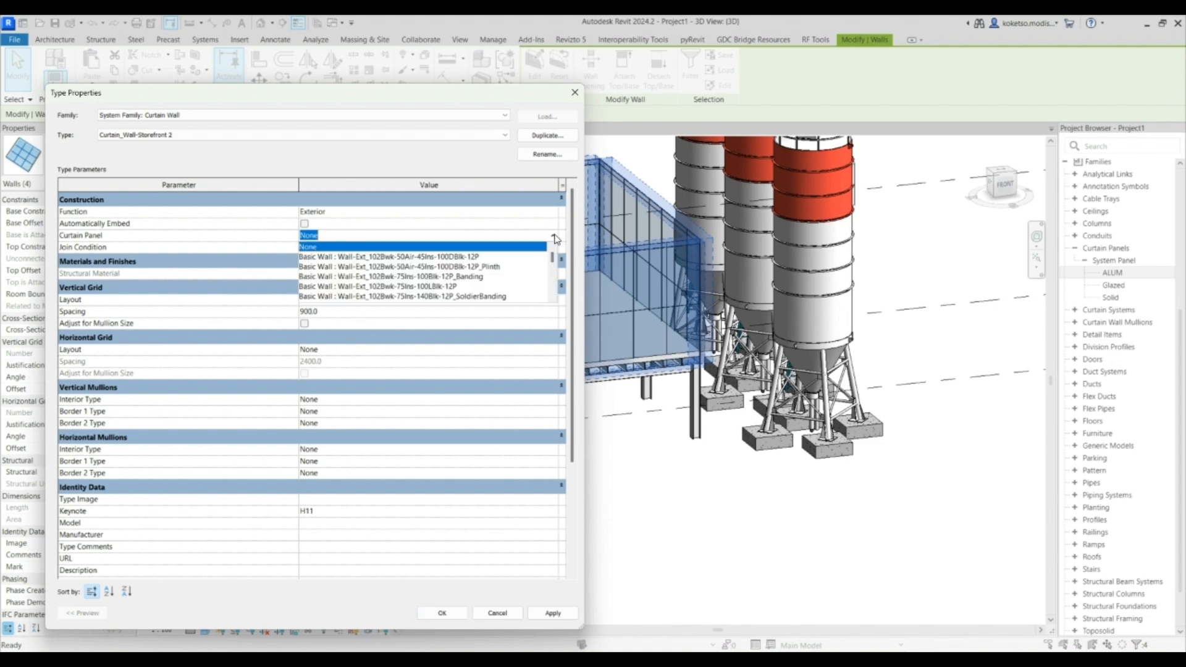
scroll(414, 299, "down", 5)
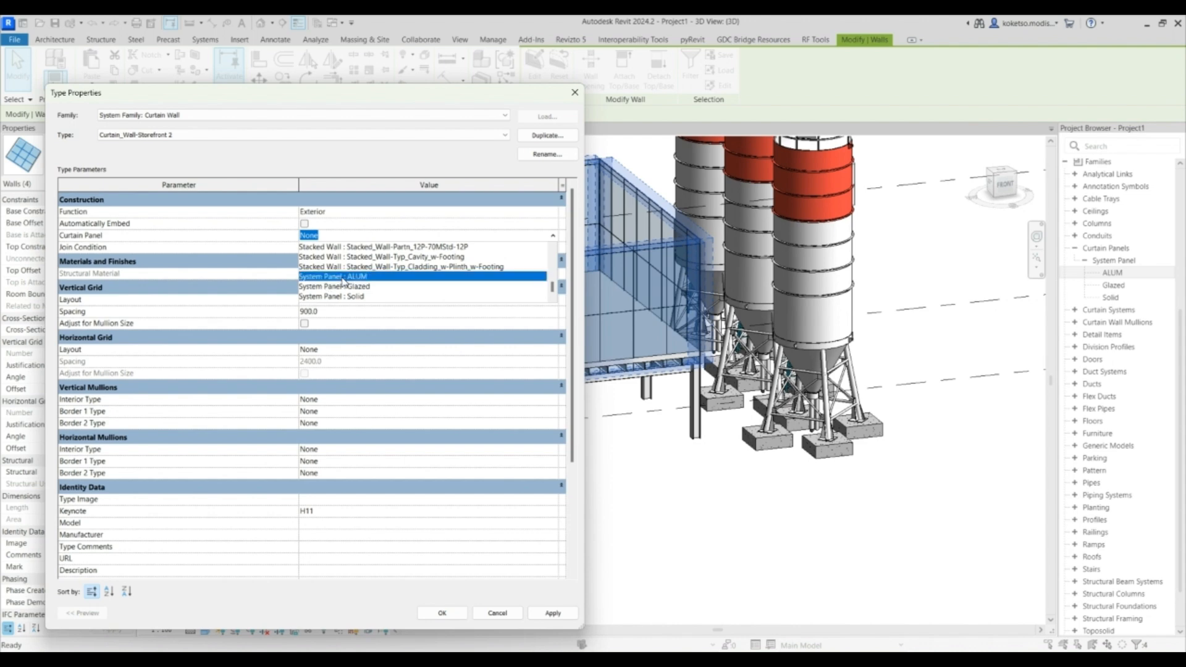
left_click(358, 277)
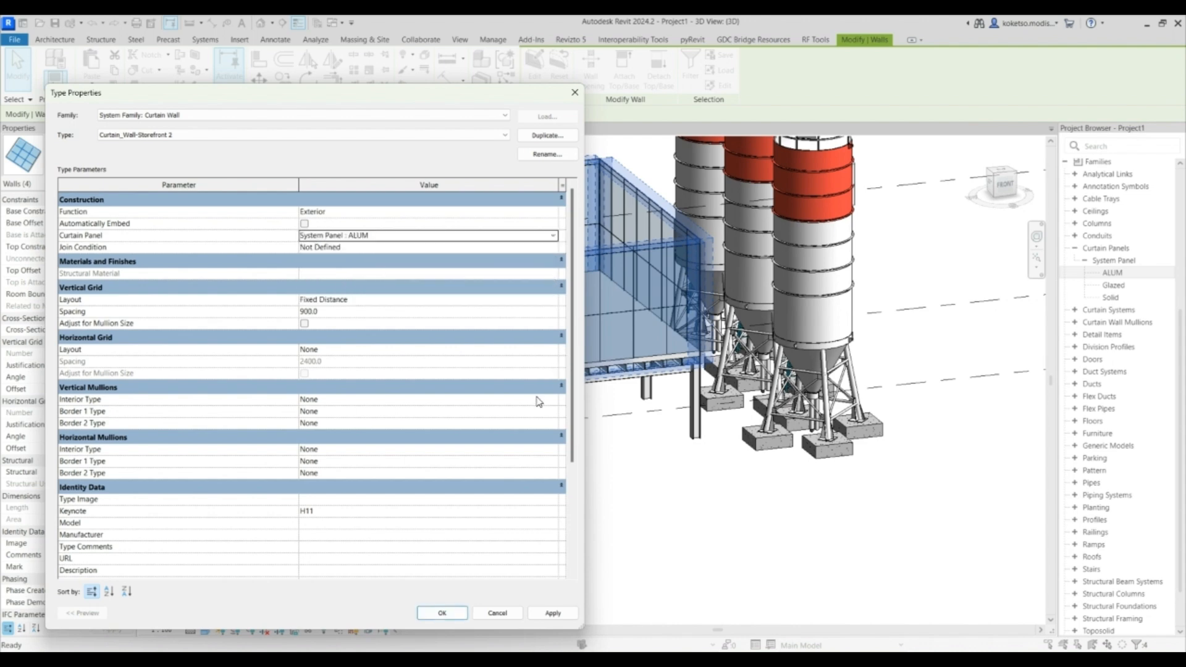
- Set vertical mullions to Rectangular Mullion : 30mm Square for interior and border 1, and 50x150mm for border 2
left_click(553, 400)
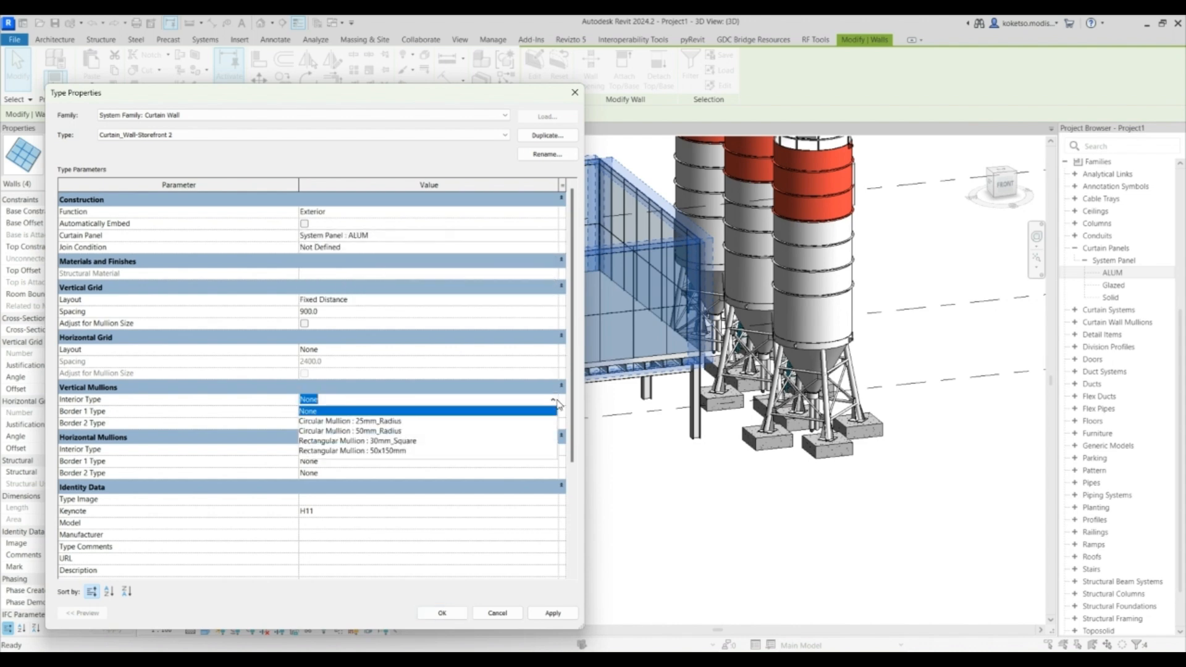
left_click(383, 440)
left_click(548, 412)
left_click(548, 411)
left_click(549, 411)
left_click(396, 471)
left_click(549, 423)
left_click(548, 424)
left_click(548, 424)
scroll(396, 484, "down", 1)
left_click(396, 485)
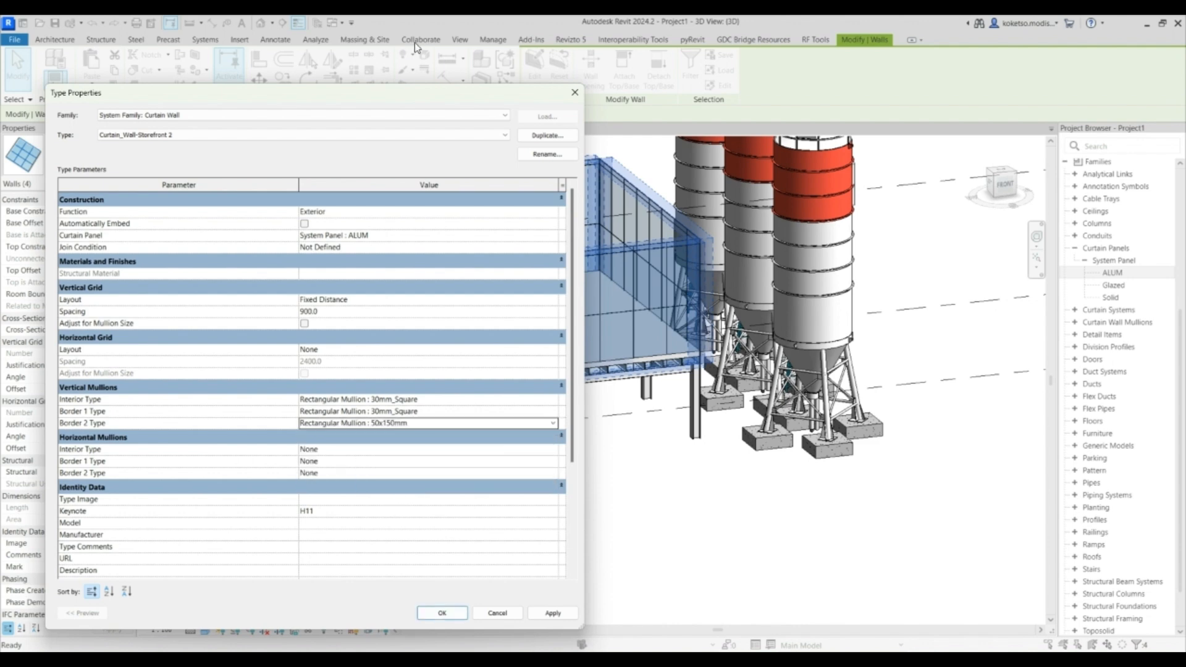
left_click(441, 612)
- Select all four curtain walls and set their base offset to 500
left_click(520, 382)
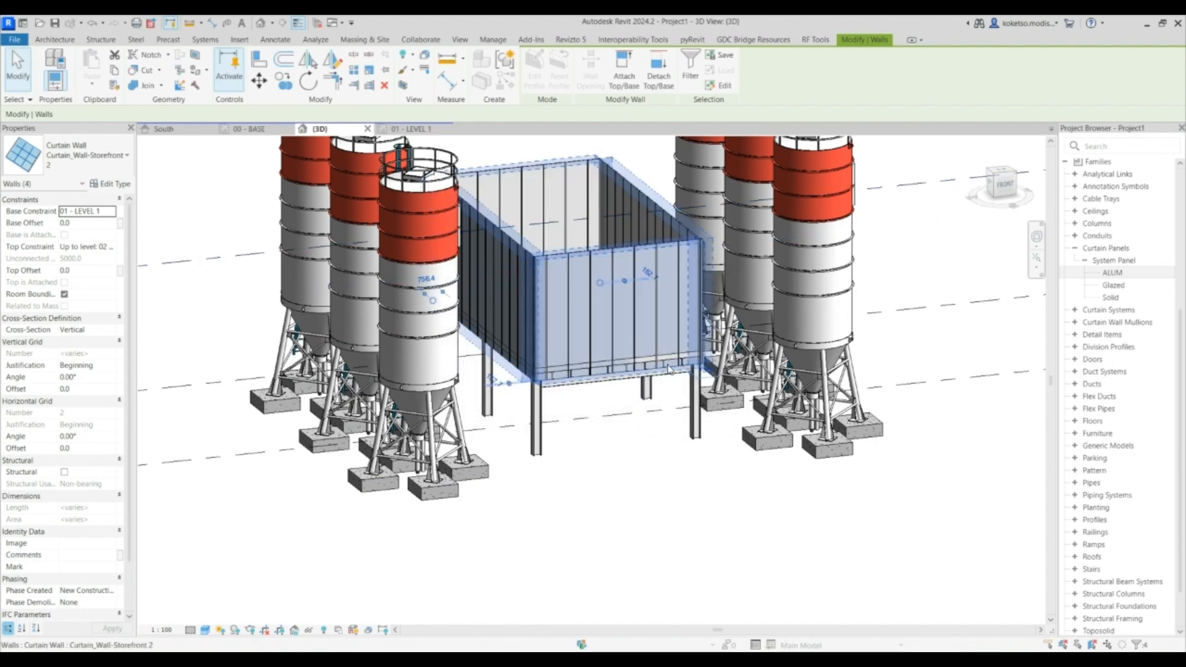
middle_click_drag(611, 366, 656, 379, "shift")
key("Escape")
scroll(656, 379, "up", 2)
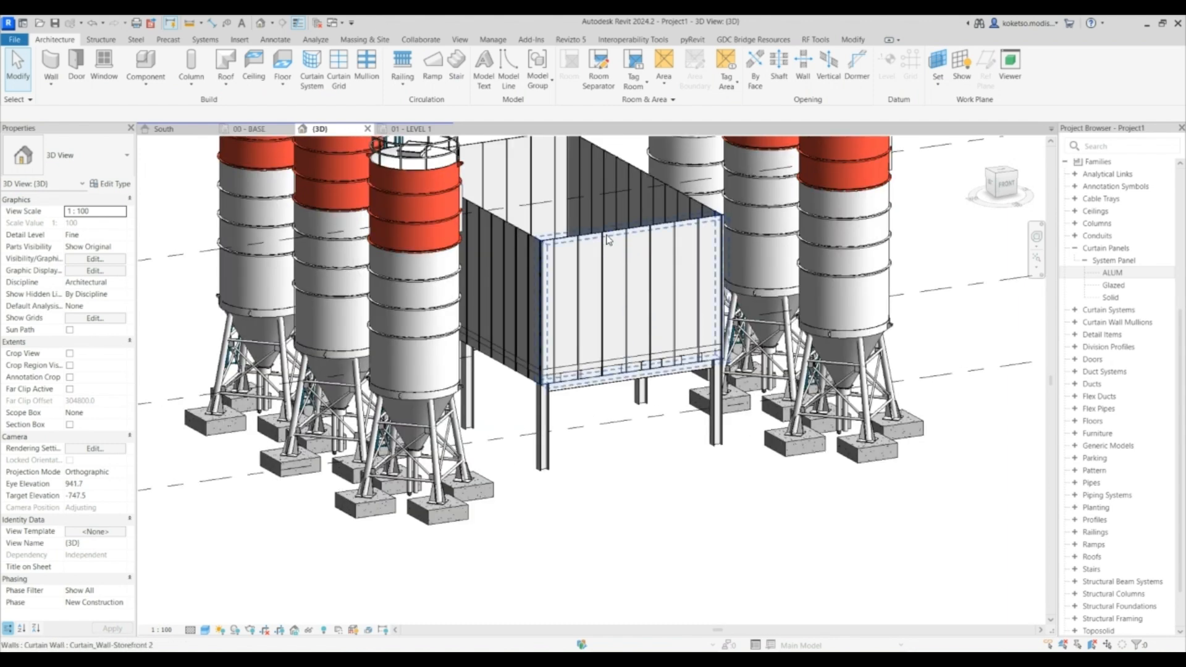
middle_click_drag(648, 270, 623, 260, "shift")
key("Tab")
left_click(585, 232)
left_click(89, 223)
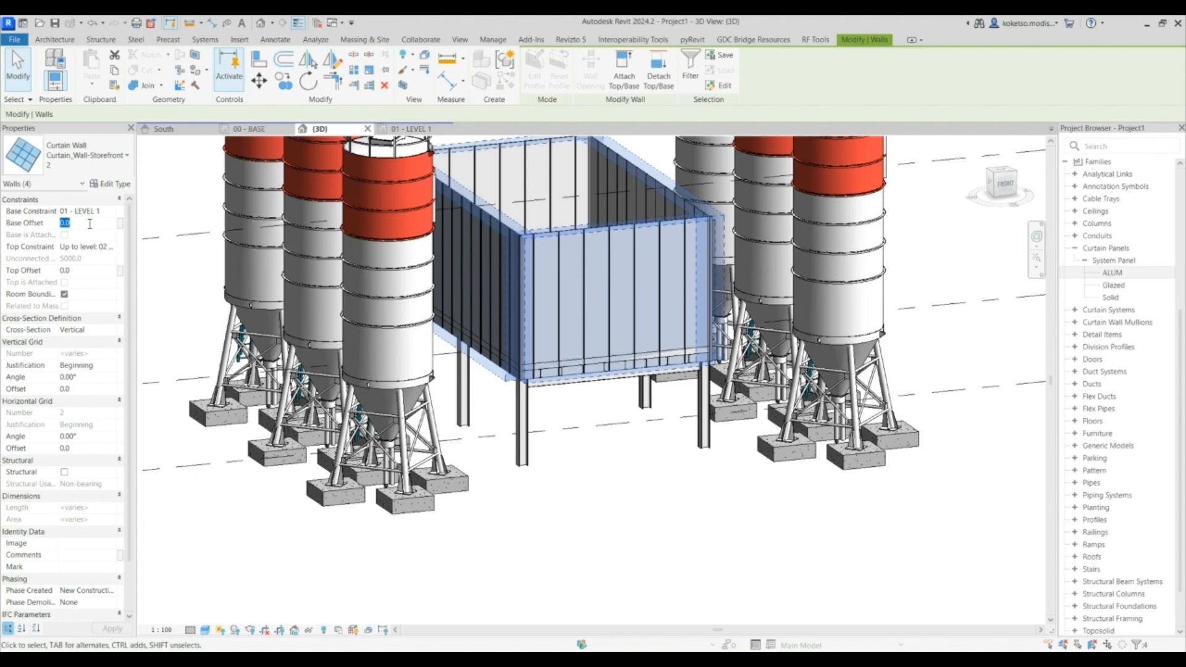
type("500")
key("Return")
- Nudge the front curtain wall's bottom edge up to a base offset of about 514 mm
scroll(612, 387, "up", 4)
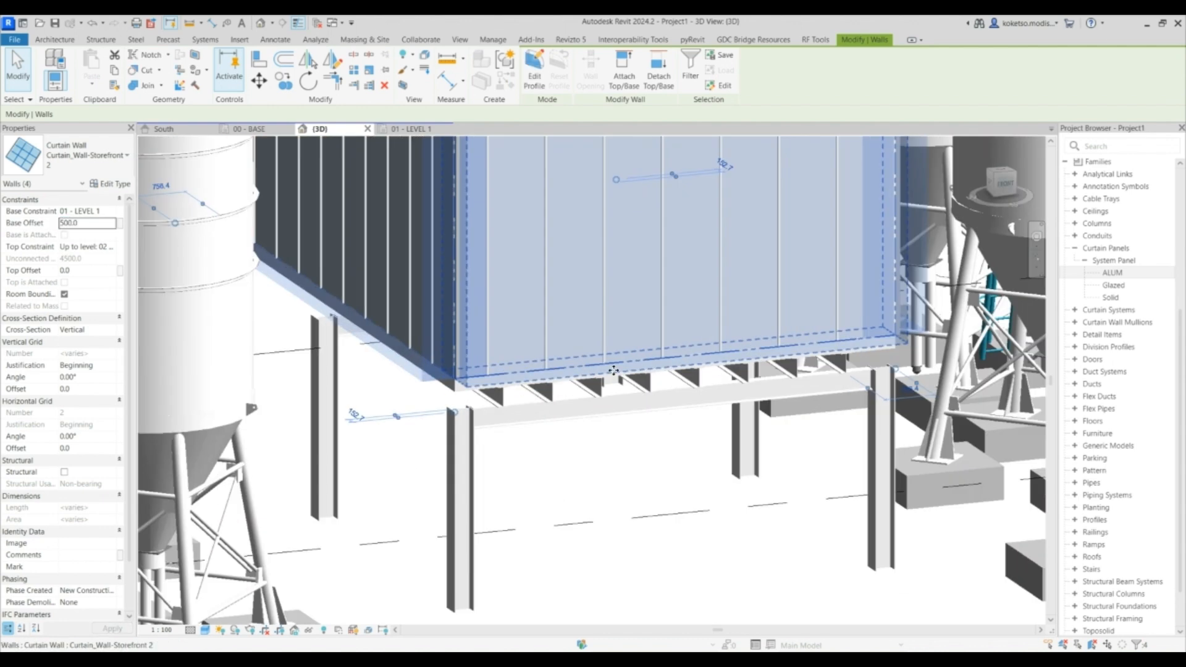
key("Escape")
scroll(612, 388, "up", 3)
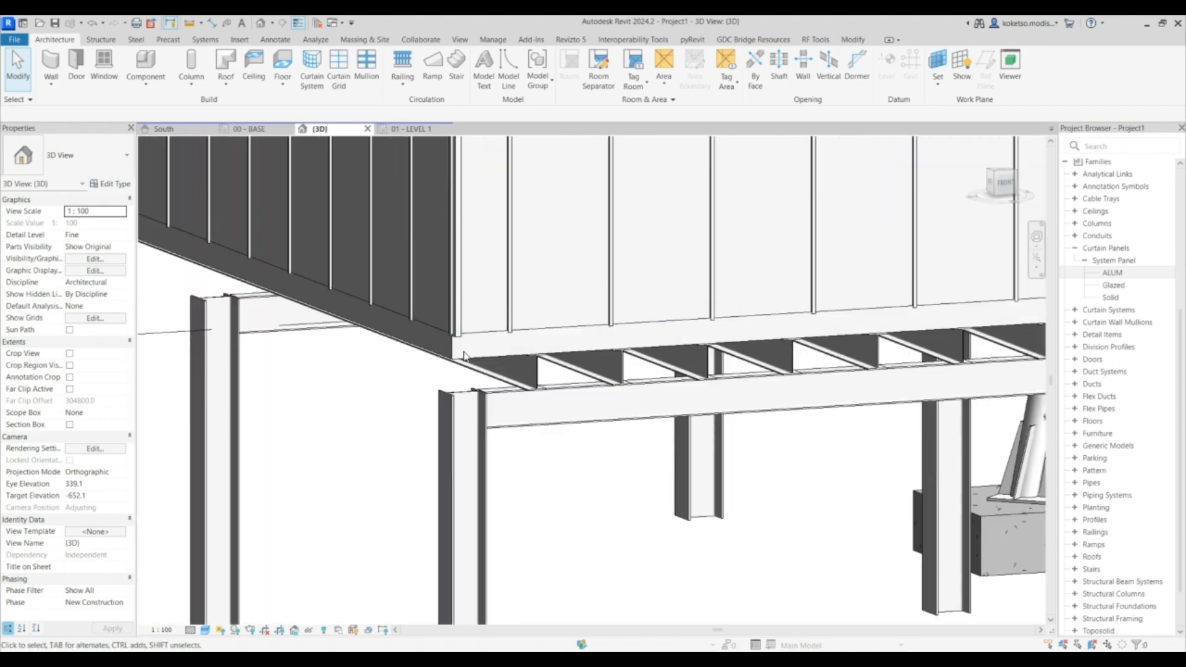
left_click(456, 356)
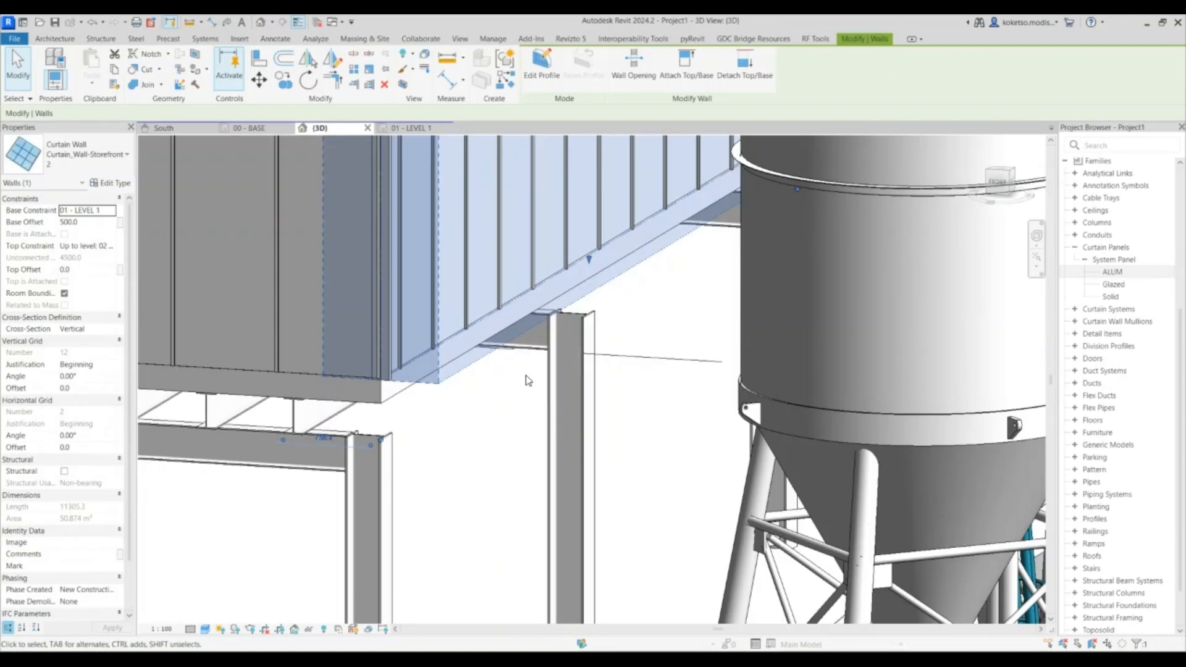
scroll(581, 259, "up", 2)
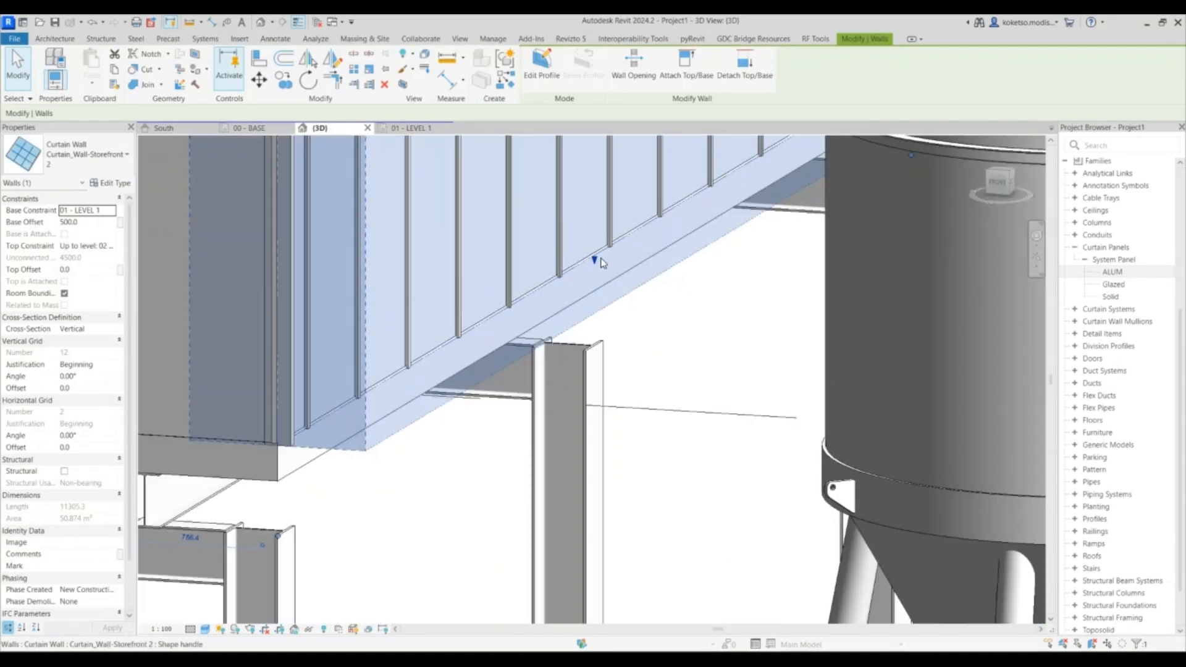
key("Escape")
left_click(591, 255)
mouse_move(593, 257)
left_mouse_down()
mouse_move(593, 210)
mouse_move(594, 258)
left_mouse_up()
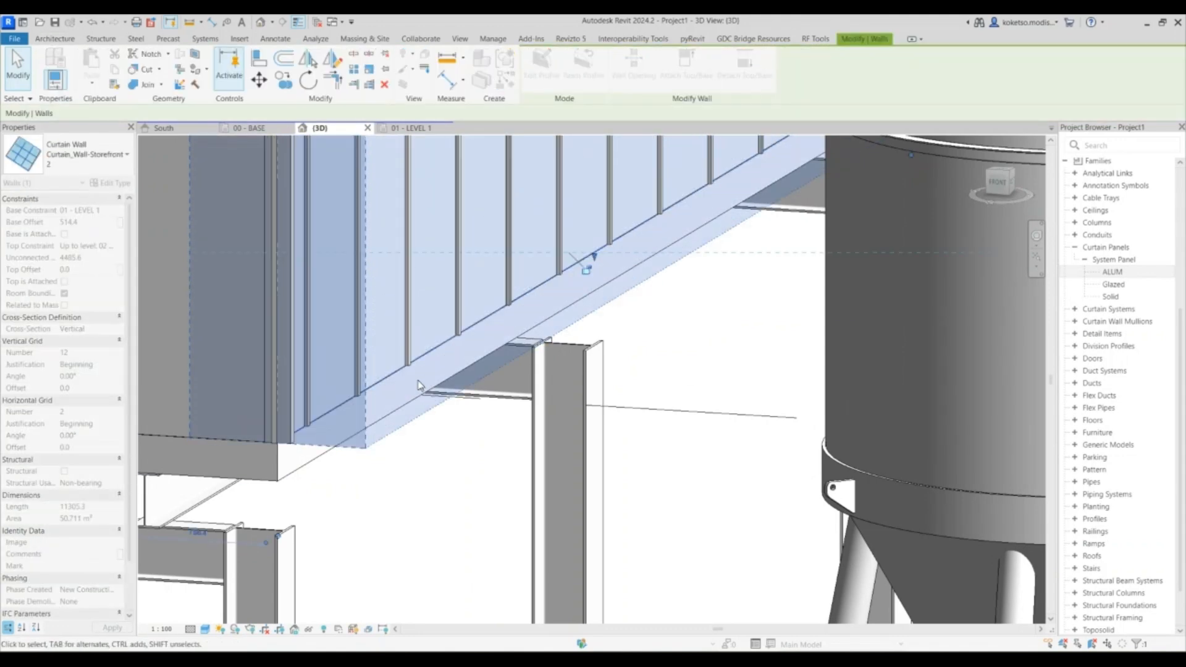
- Inspect the clad enclosure and the deck framing beneath it from several angles in the 3D view
scroll(426, 371, "down", 7)
left_click(682, 357)
scroll(268, 381, "up", 10)
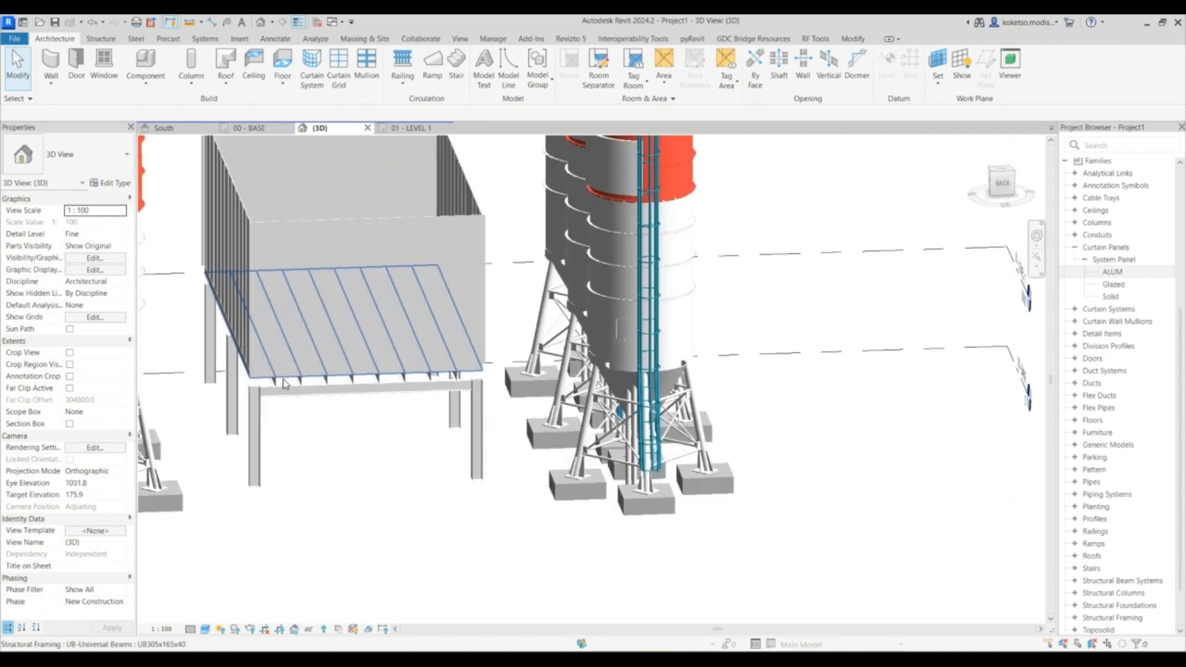
left_click(342, 363)
middle_click_drag(342, 364, 395, 360, "shift")
mouse_move(468, 357)
left_mouse_down()
mouse_move(467, 331)
mouse_move(472, 350)
left_mouse_up()
scroll(646, 379, "down", 4)
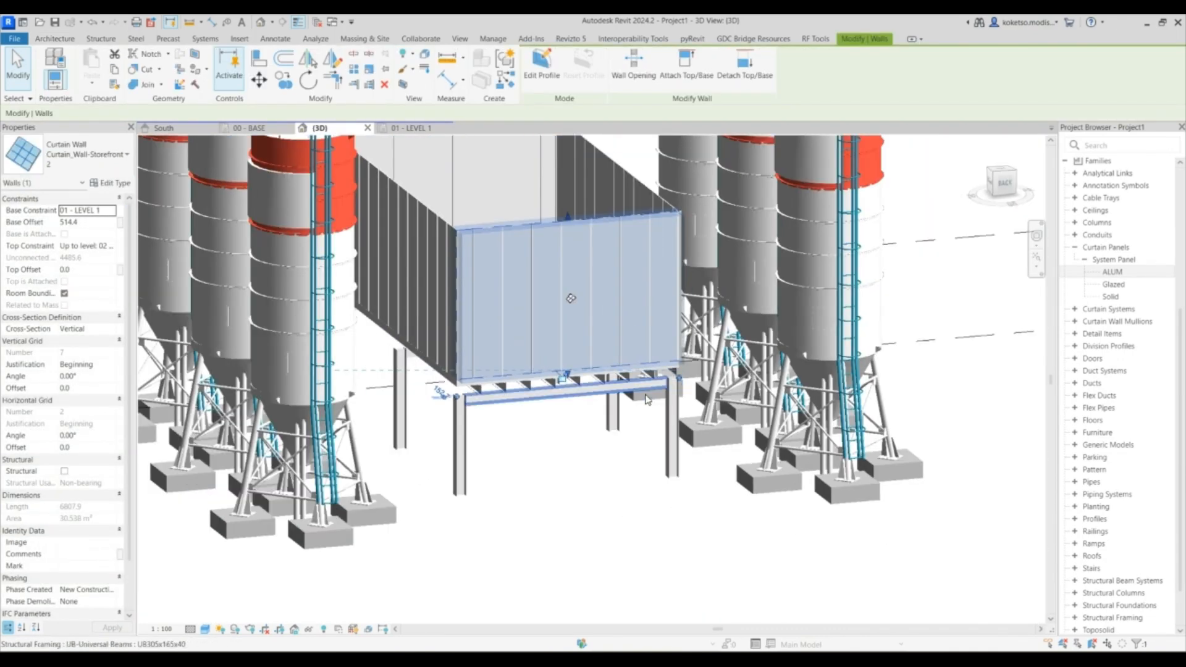
left_click(637, 420)
middle_click_drag(410, 403, 611, 340, "shift")
scroll(784, 380, "down", 3)
scroll(517, 359, "up", 6)
scroll(611, 340, "down", 1)
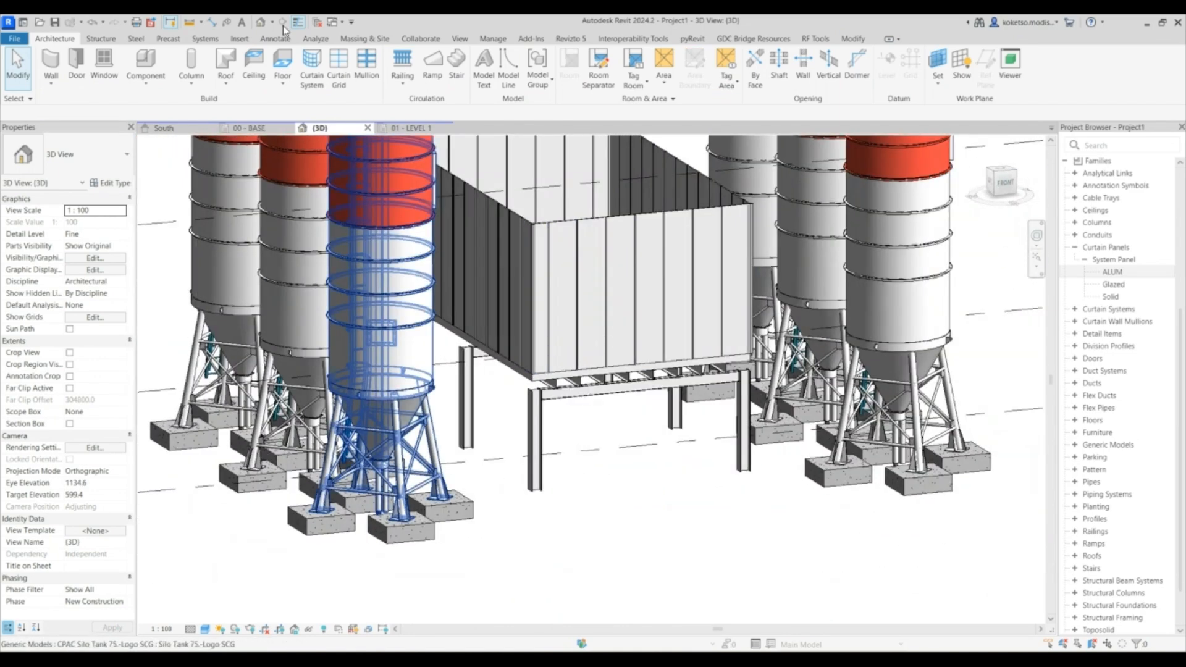
left_click(239, 39)
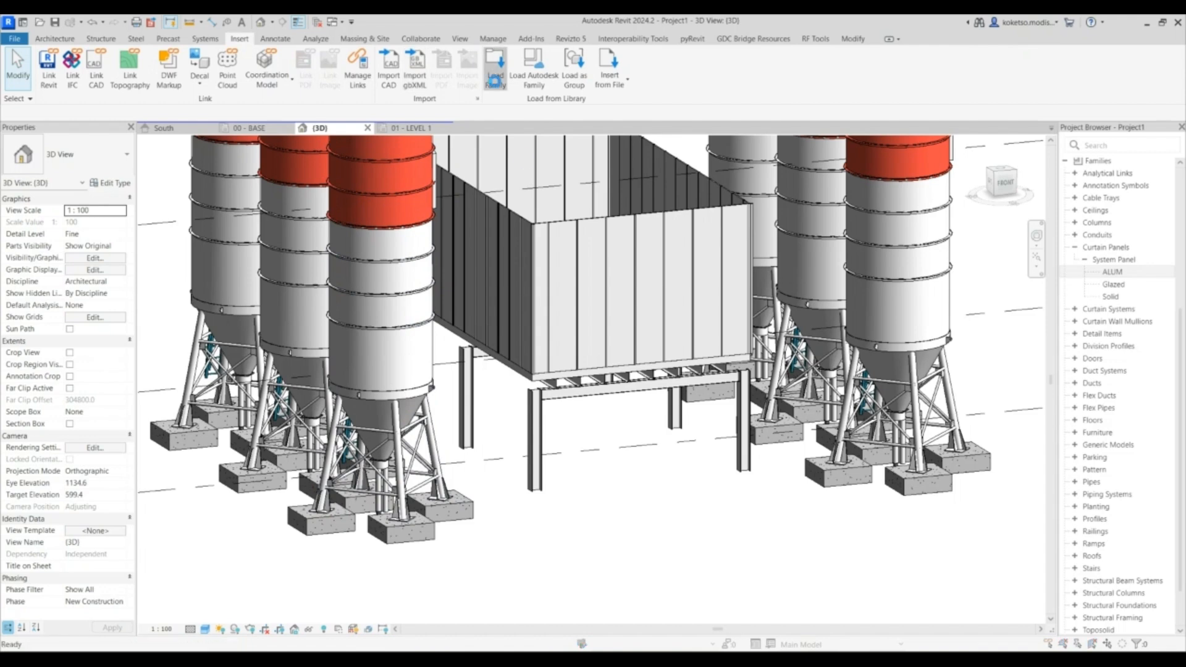
- Load the Doors_Sgl_Glass_w-Push_Bar family from the library's Curtain Wall Panels folder
left_click(492, 61)
left_click(101, 324)
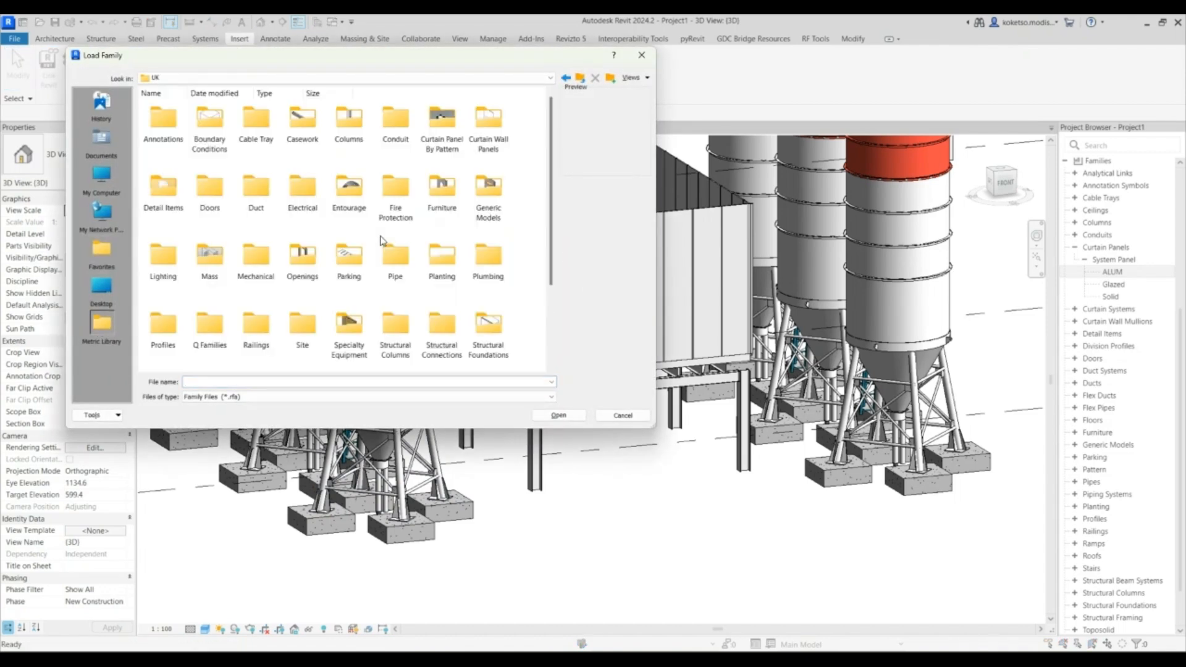
double_click(495, 125)
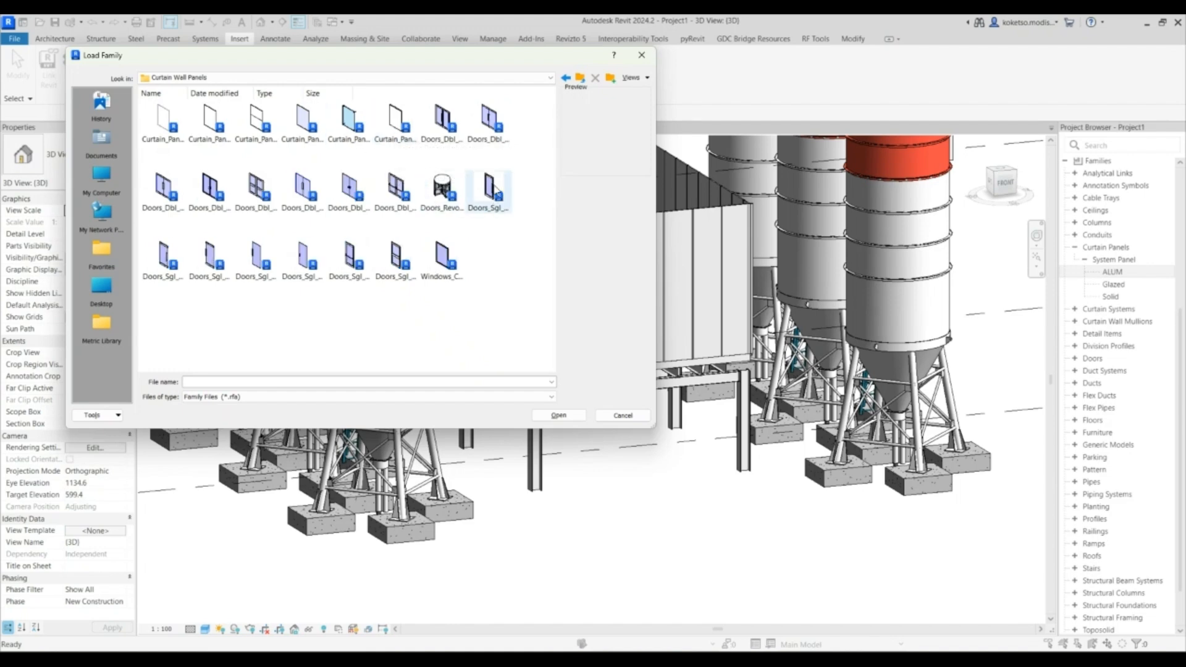
left_click(213, 255)
left_click(257, 258)
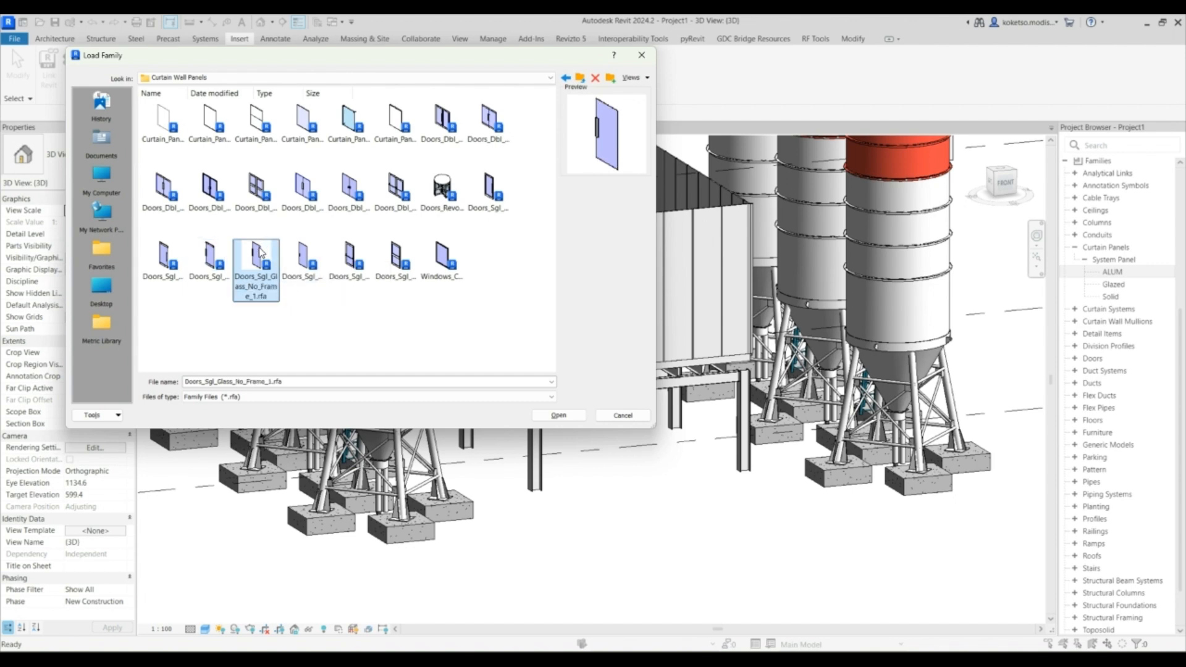
left_click(343, 263)
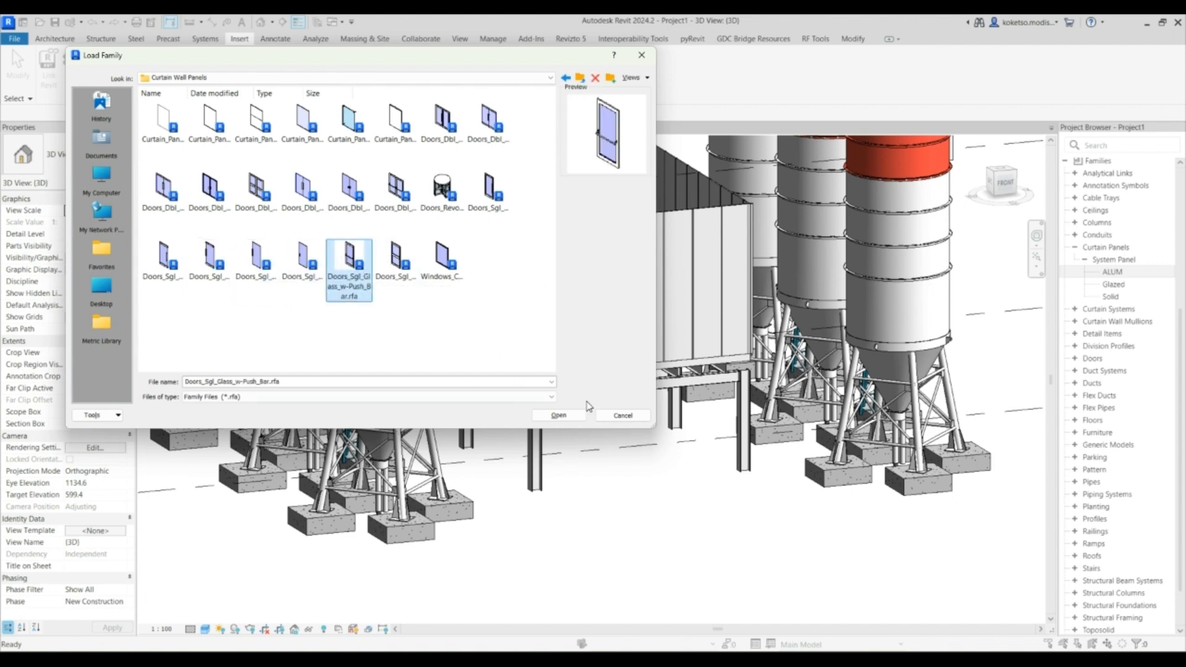
left_click(558, 415)
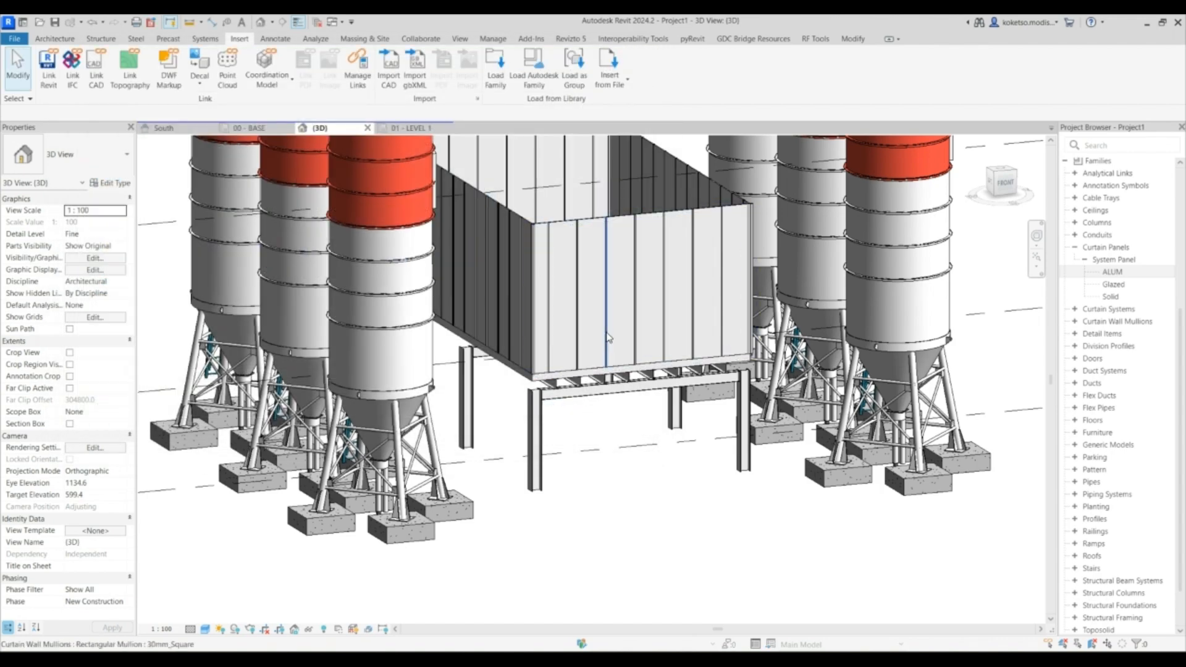
- Add a horizontal curtain grid line on the front curtain wall, 2110 mm above its bottom edge
scroll(605, 349, "up", 3)
scroll(605, 350, "down", 4)
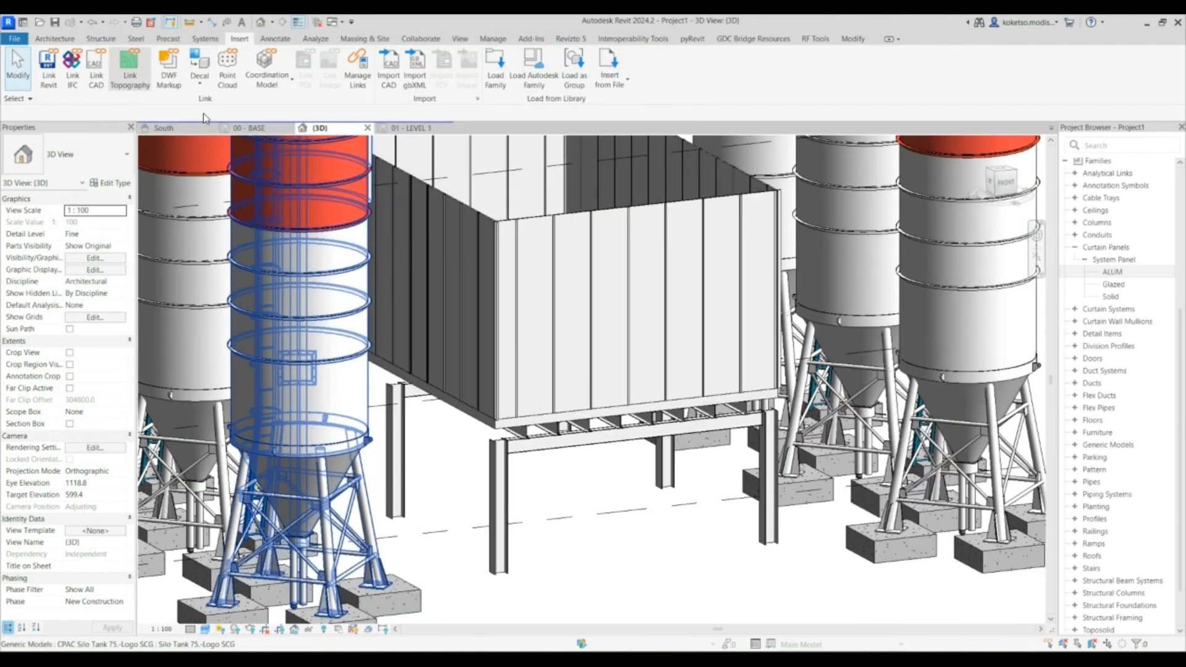
left_click(64, 39)
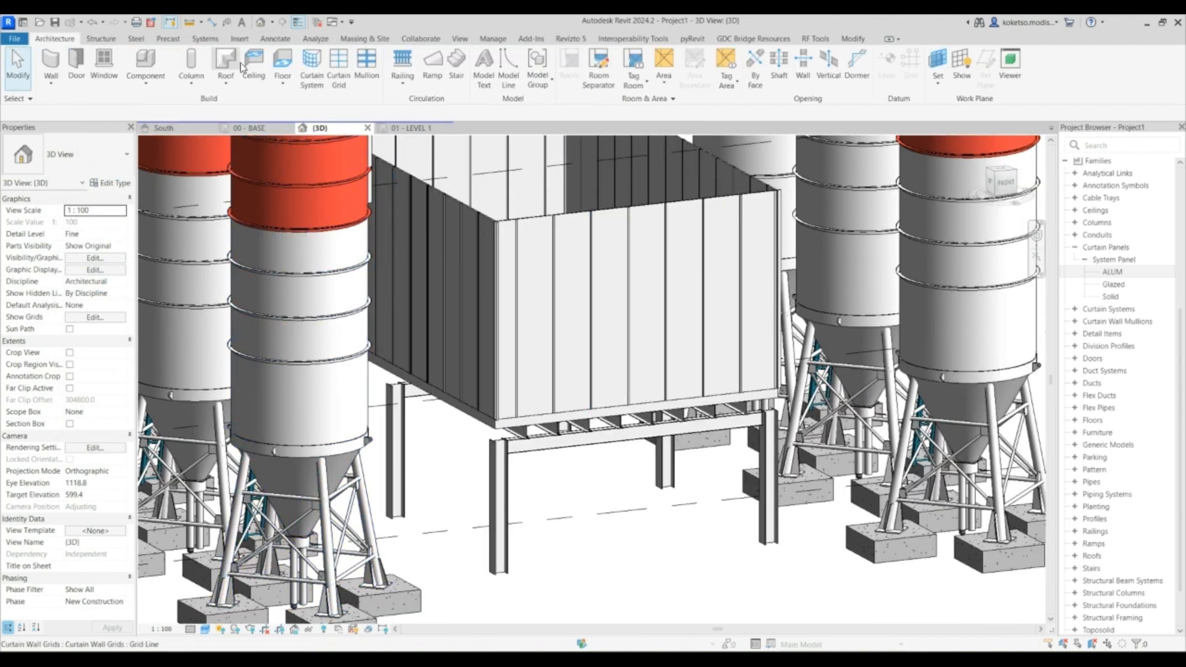
left_click(339, 67)
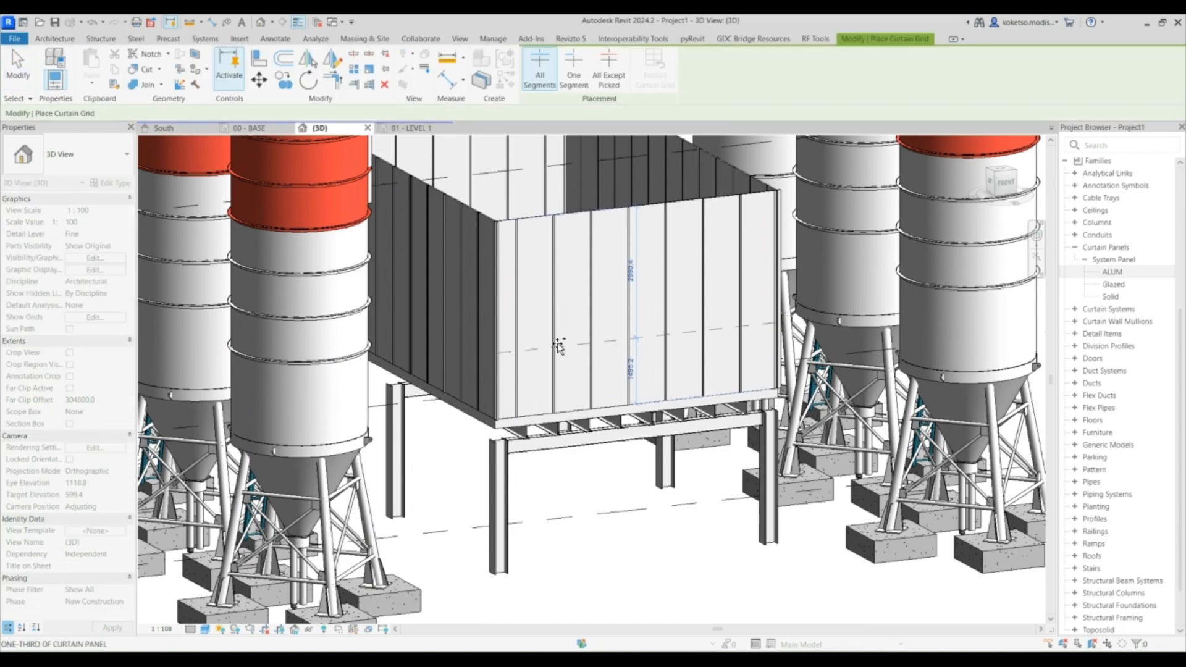
scroll(579, 353, "up", 2)
scroll(579, 353, "up", 3)
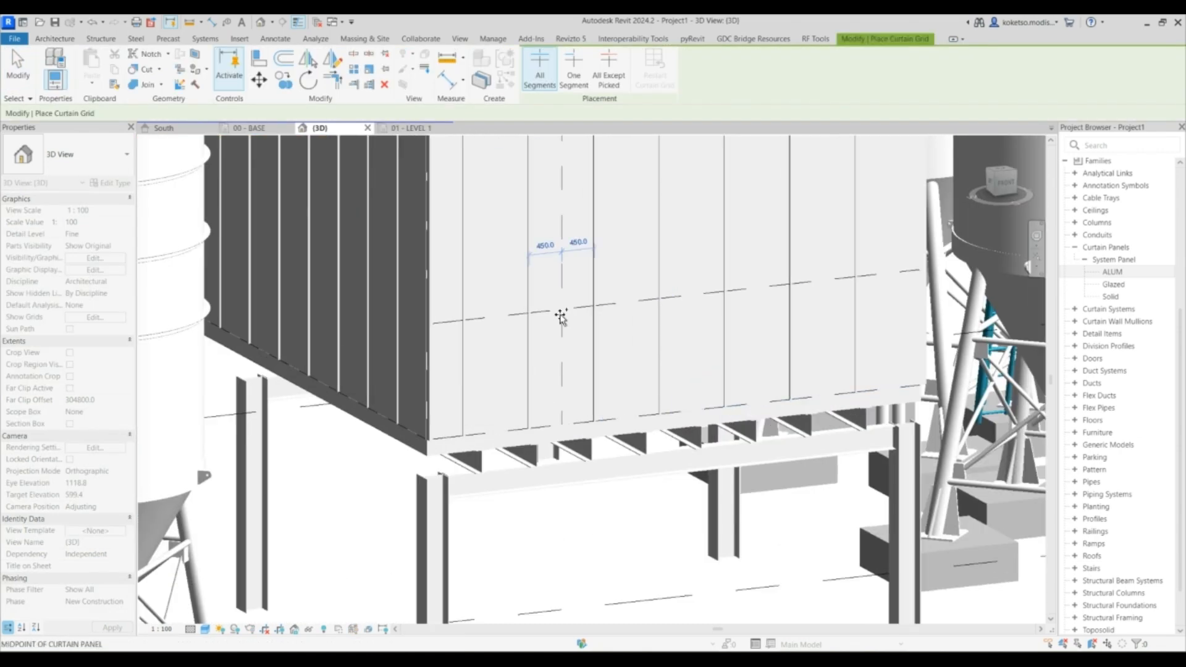
left_click(559, 313)
left_click(668, 352)
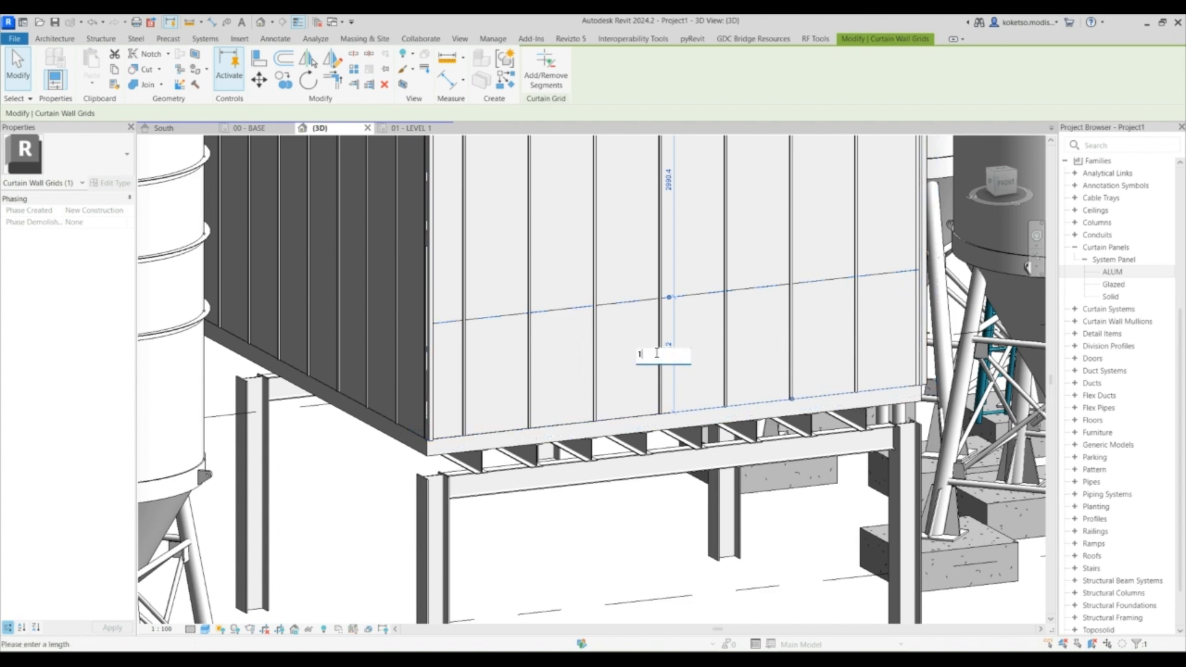
key("BackSpace")
type("2110")
key("Return")
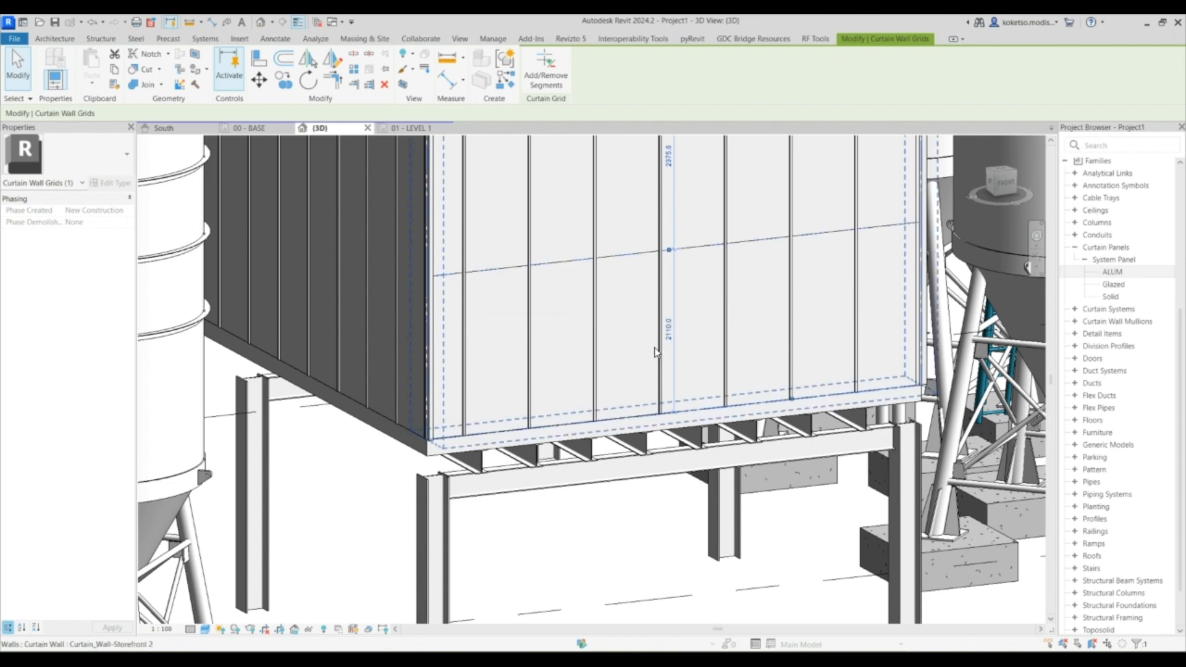
key("Escape")
- Select the new horizontal grid line and start adding or removing its segments
left_click(576, 260)
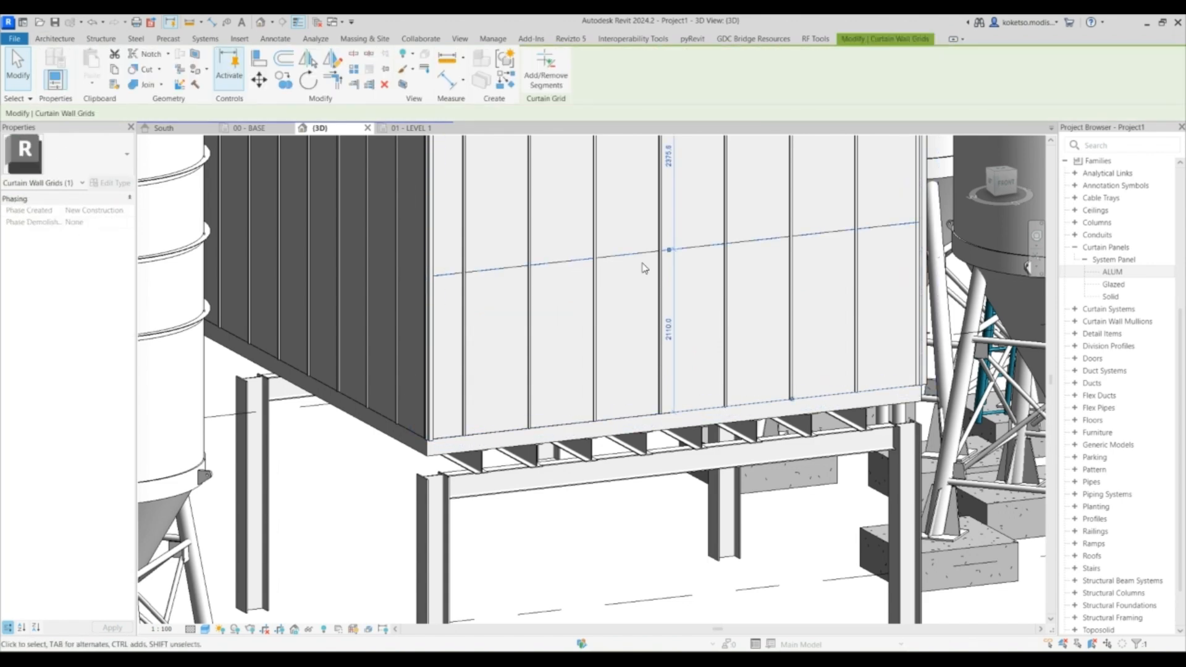
scroll(640, 264, "down", 1)
middle_click_drag(633, 264, 561, 258)
key("Escape")
left_click(500, 260)
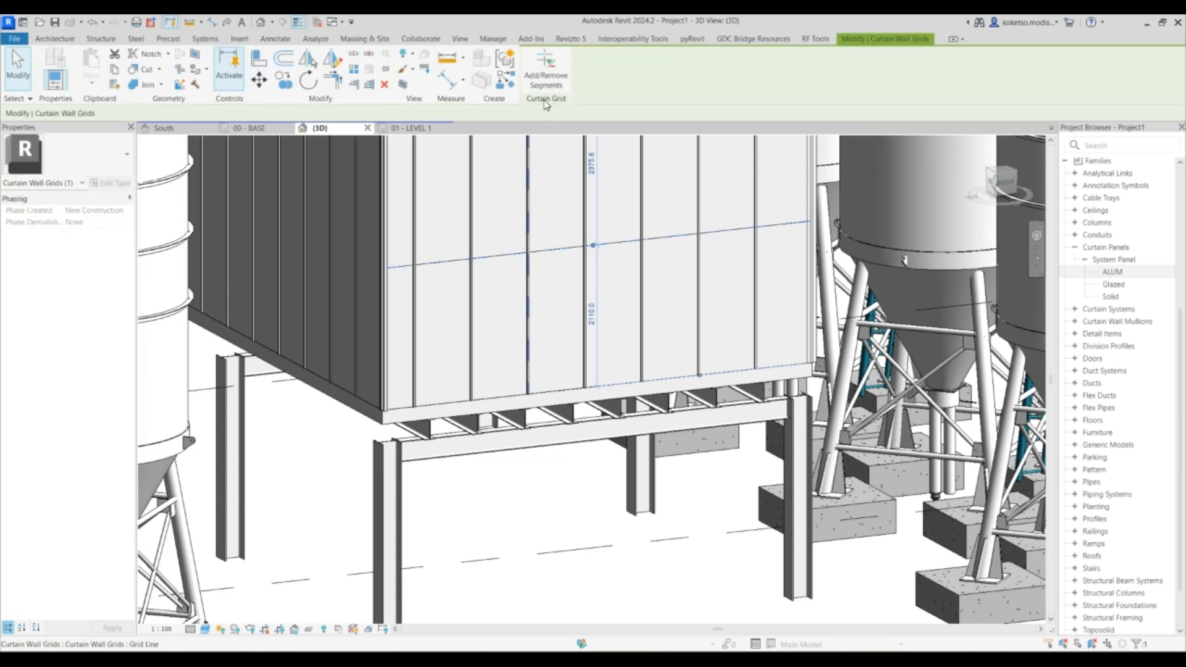
left_click(557, 64)
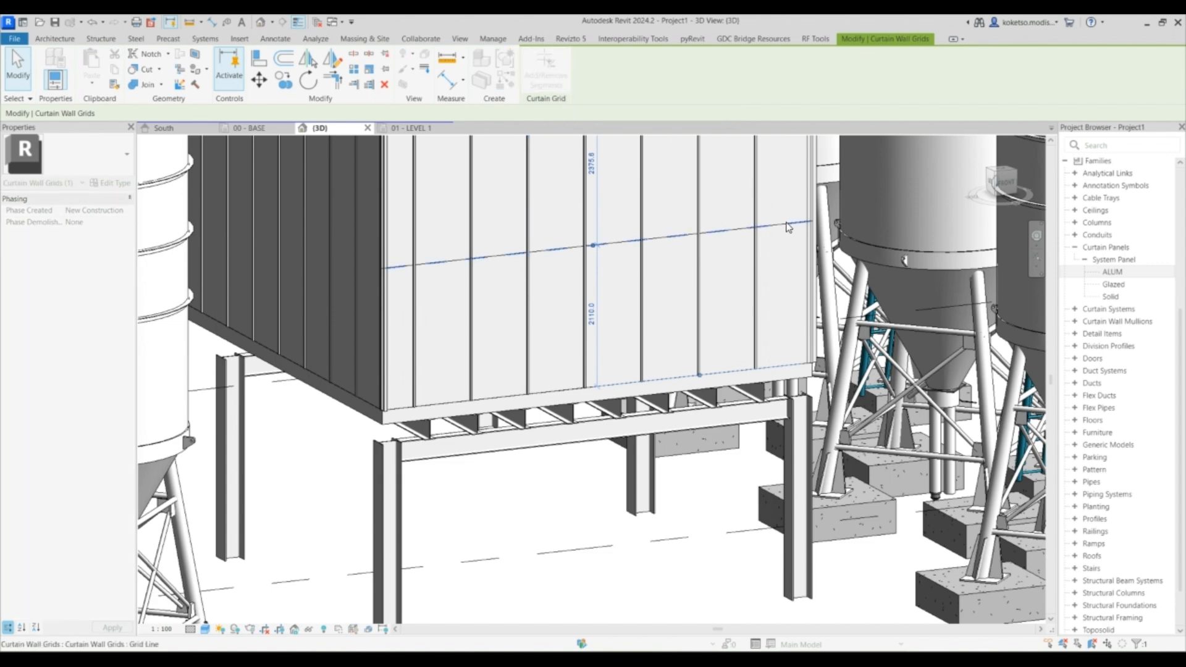
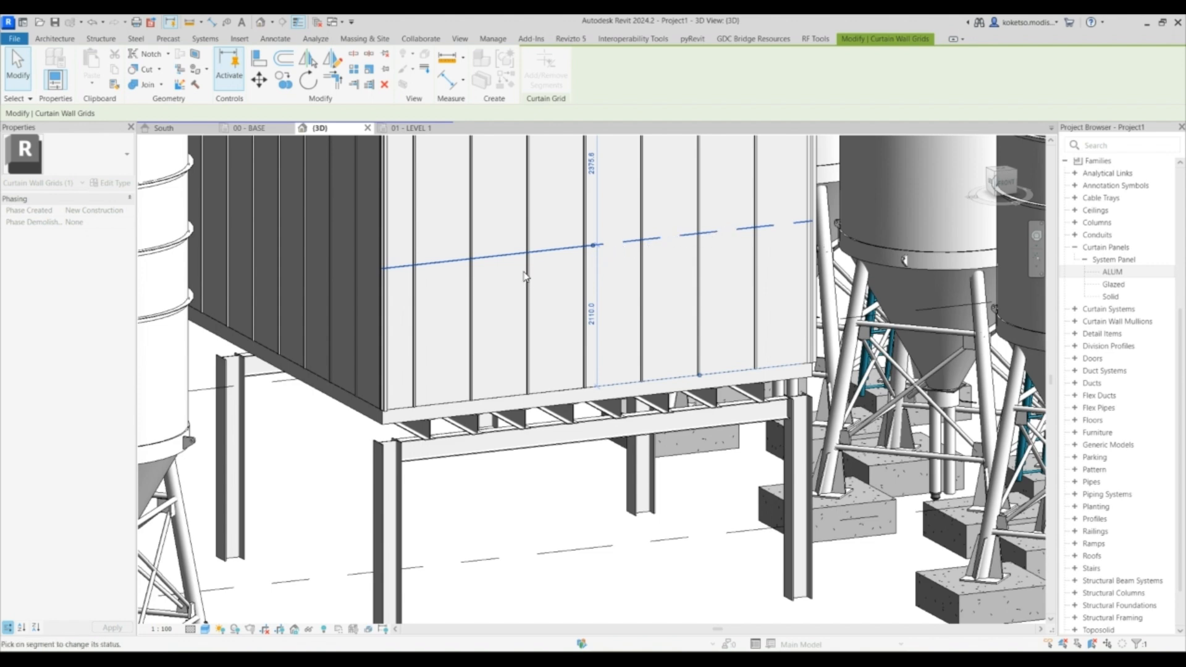
- Trim the new horizontal grid line so only the segment across a single panel of the front wall remains
left_click(556, 251)
key("Escape")
key("Escape")
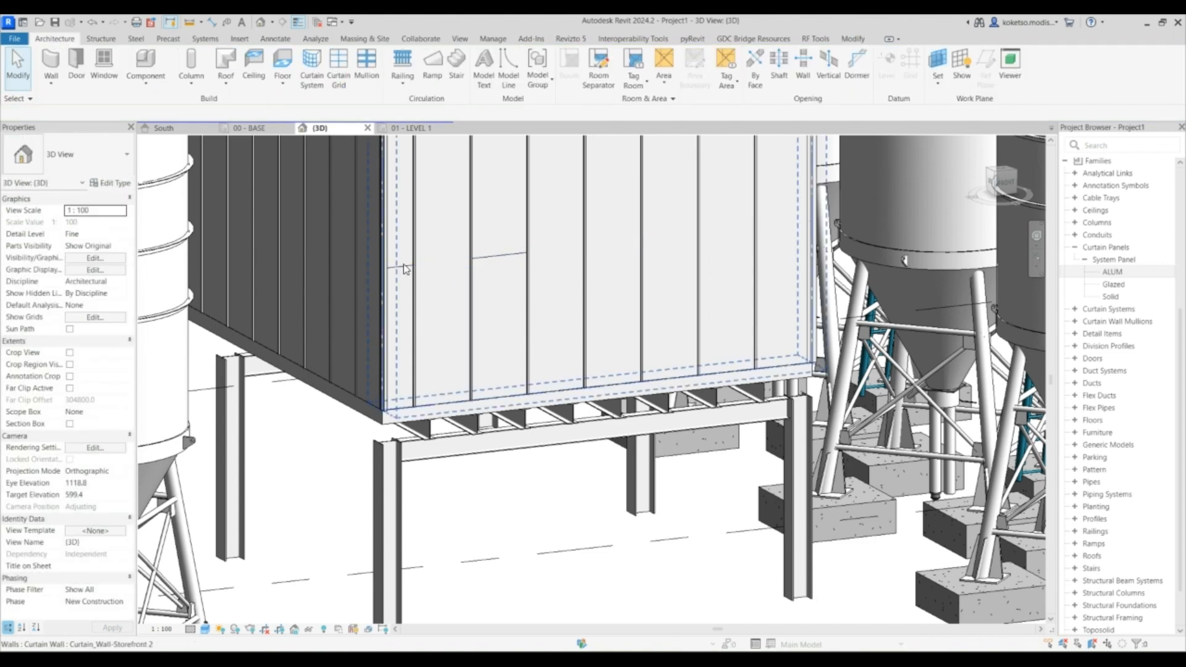
left_click(401, 269)
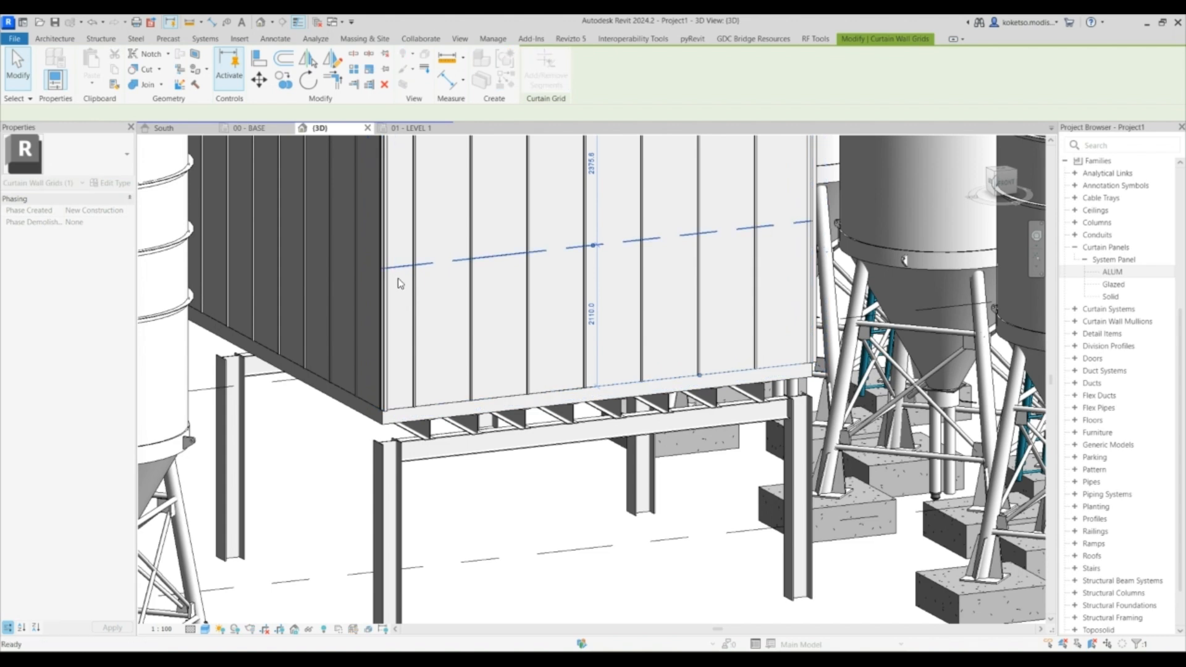
key("Escape")
left_click(408, 267)
left_click(546, 70)
left_click(389, 272)
key("Escape")
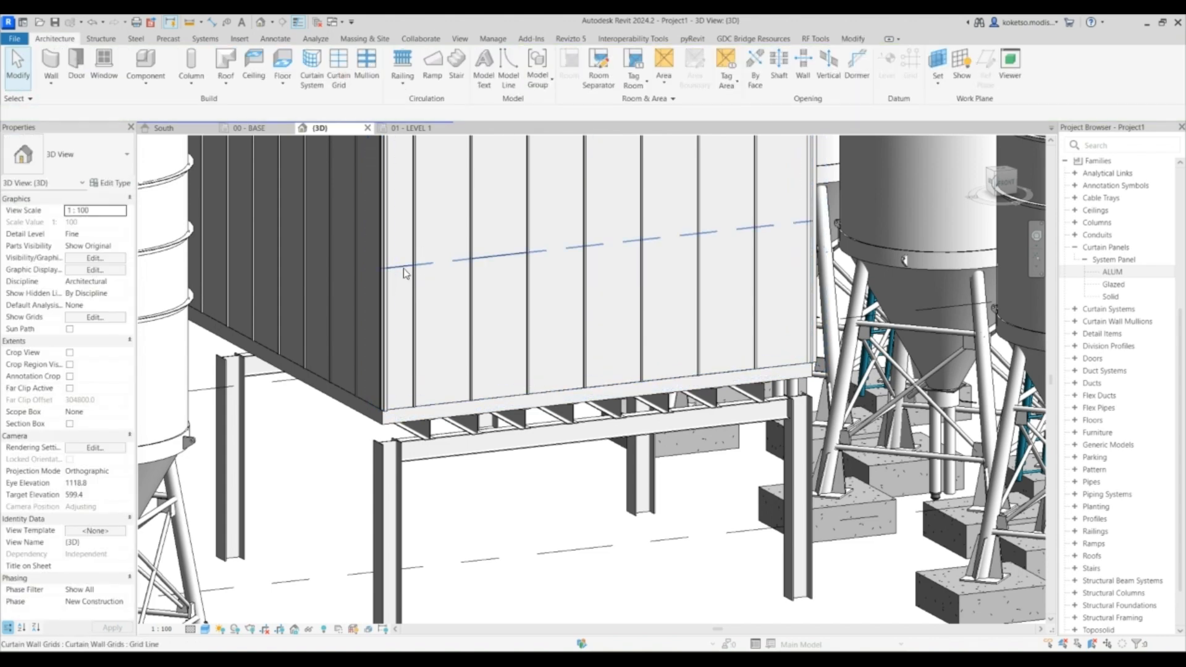
left_click(436, 257)
left_click(405, 268)
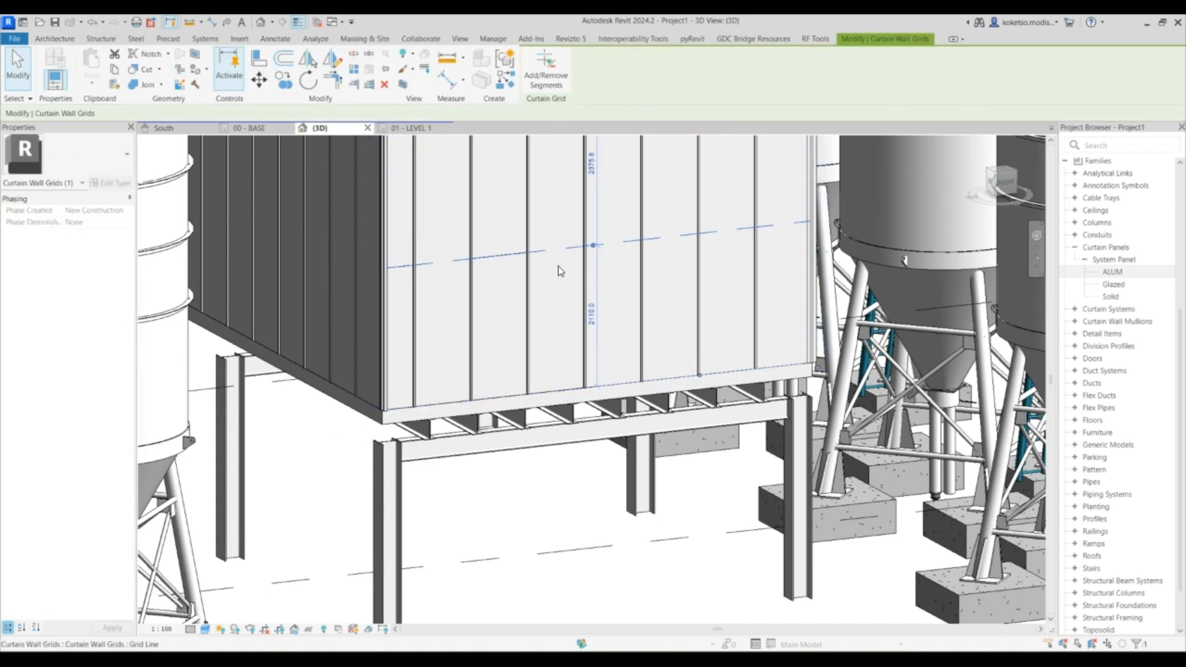
key("Escape")
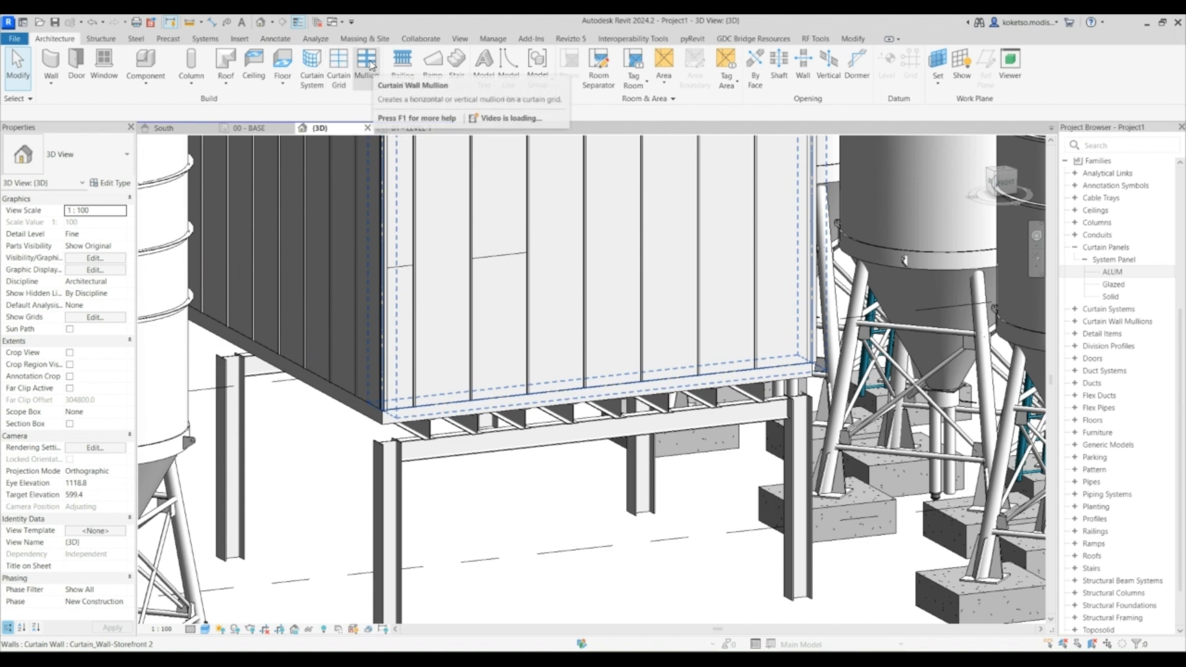
- Place mullions on the remaining grid segments and delete the stray one at the wall's left edge
left_click(368, 65)
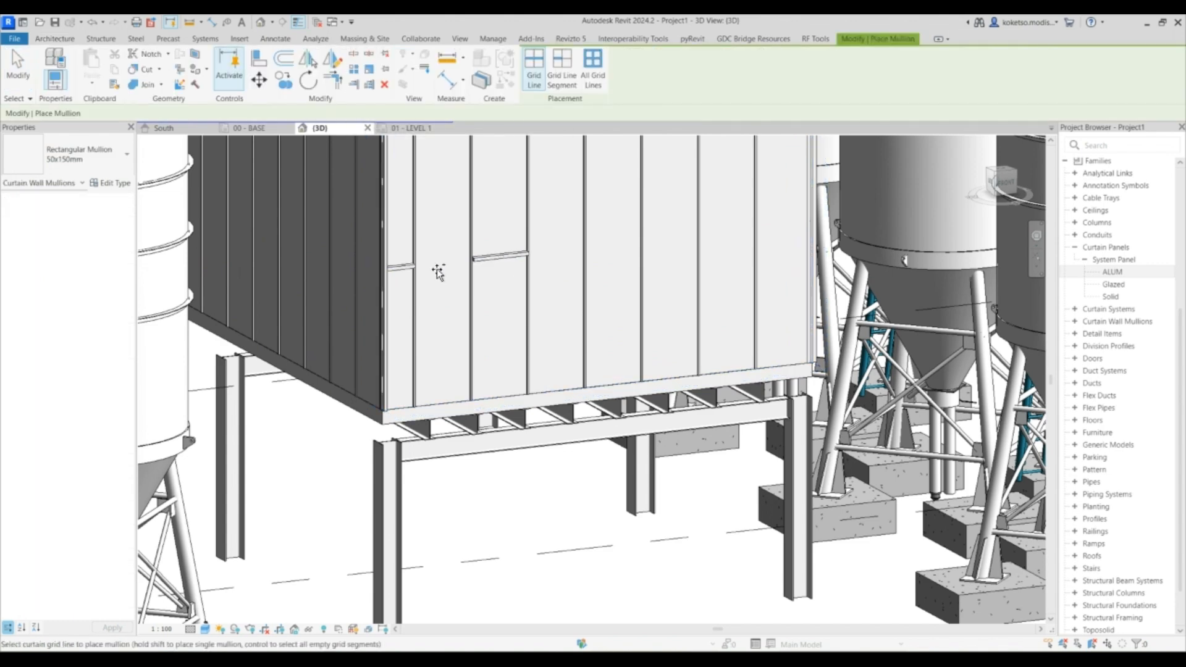
key("Escape")
left_click(401, 268)
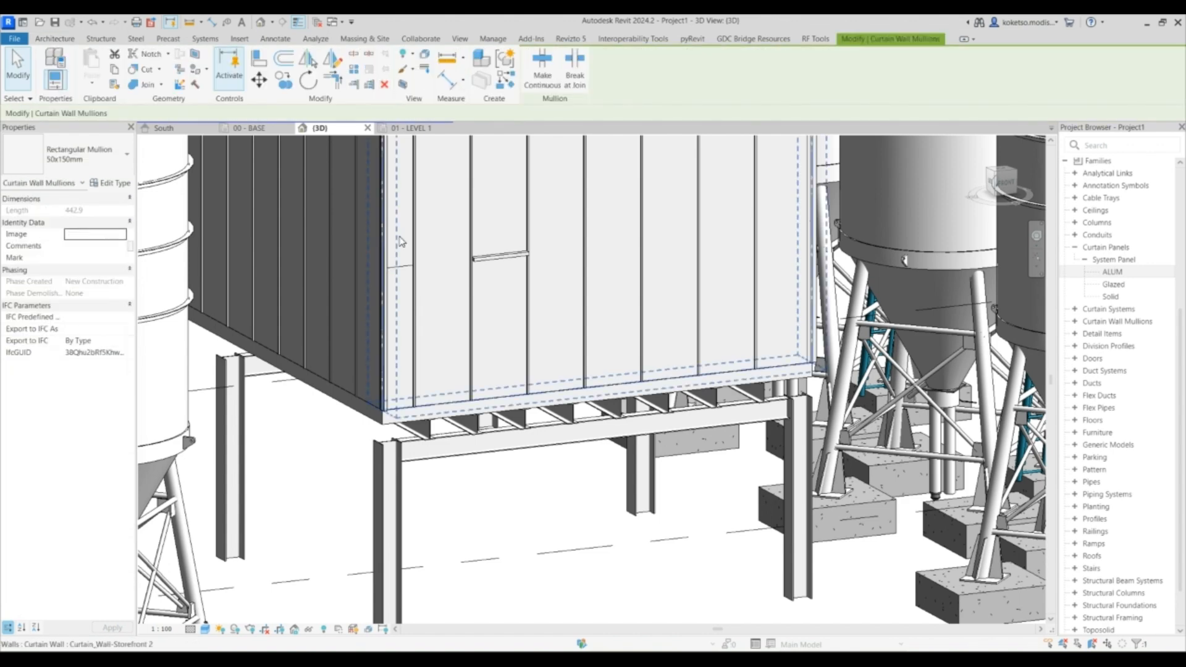
key("Delete")
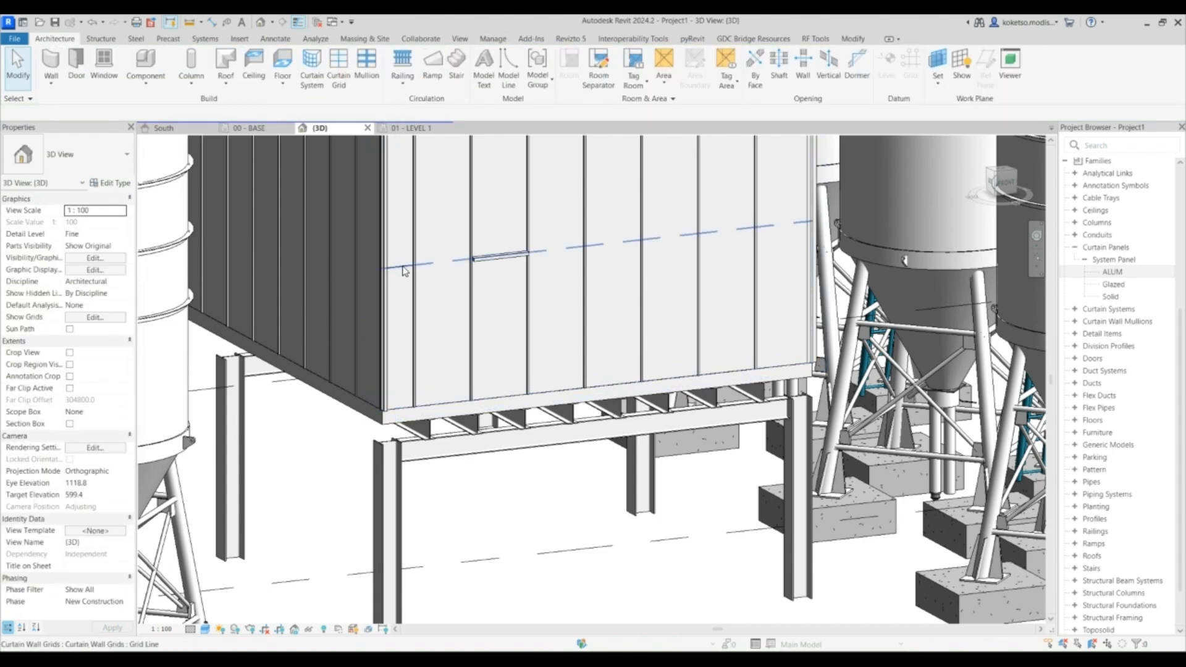
- Remove the leftover horizontal grid segment near the front wall's left edge
left_click(404, 272)
left_click(546, 83)
scroll(392, 286, "up", 5)
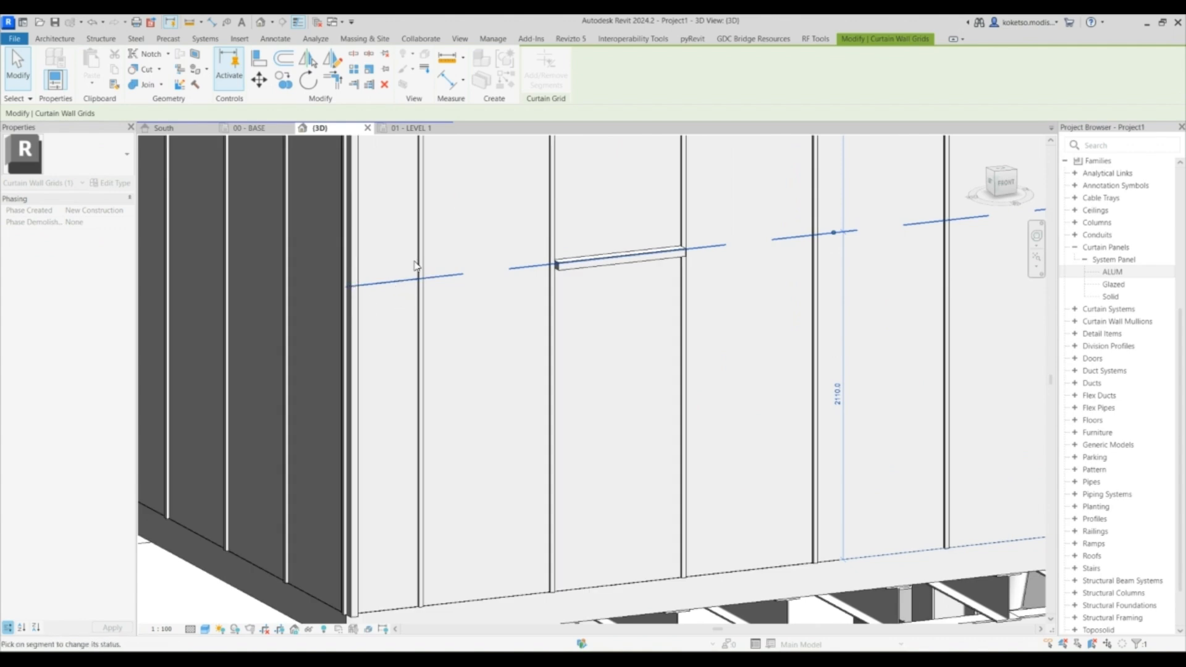
left_click(441, 291)
scroll(444, 283, "down", 3)
middle_click_drag(547, 337, 565, 300, "shift")
scroll(670, 312, "down", 2)
scroll(564, 300, "up", 3)
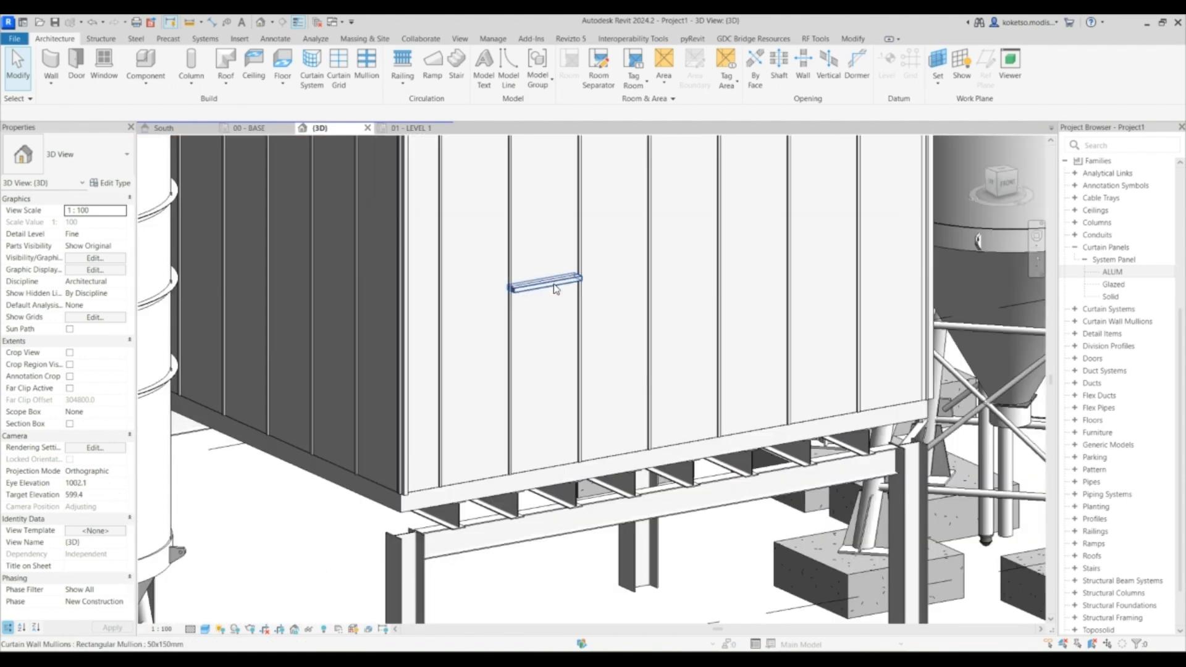
- Change the horizontal transom mullion's type to Rectangular Mullion 30mm_Square
left_click(556, 288)
left_click(87, 161)
left_click(53, 262)
key("Escape")
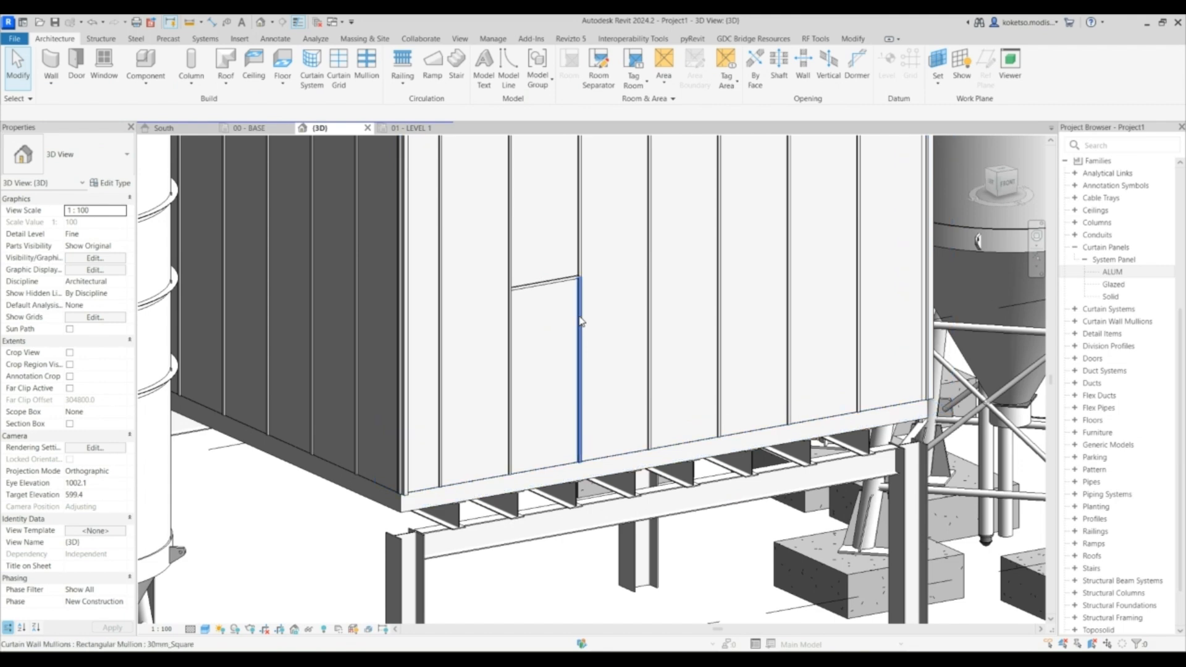
- Unpin the curtain panel below the transom and swap it for the Doors_Sgl_Glass_w-Push_Bar Glass_Panel-12mm_Thickness door
scroll(561, 280, "down", 4)
scroll(562, 292, "up", 3)
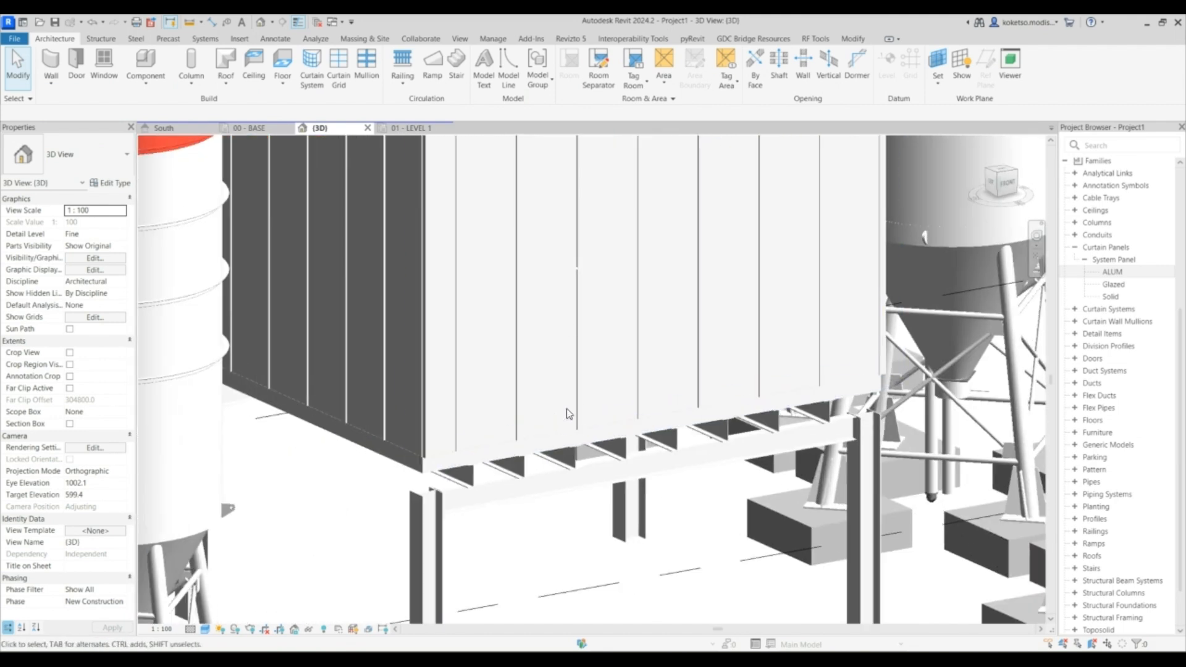
key("Tab")
key("Tab")
key("Tab")
key("Tab")
key("Tab")
key("Tab")
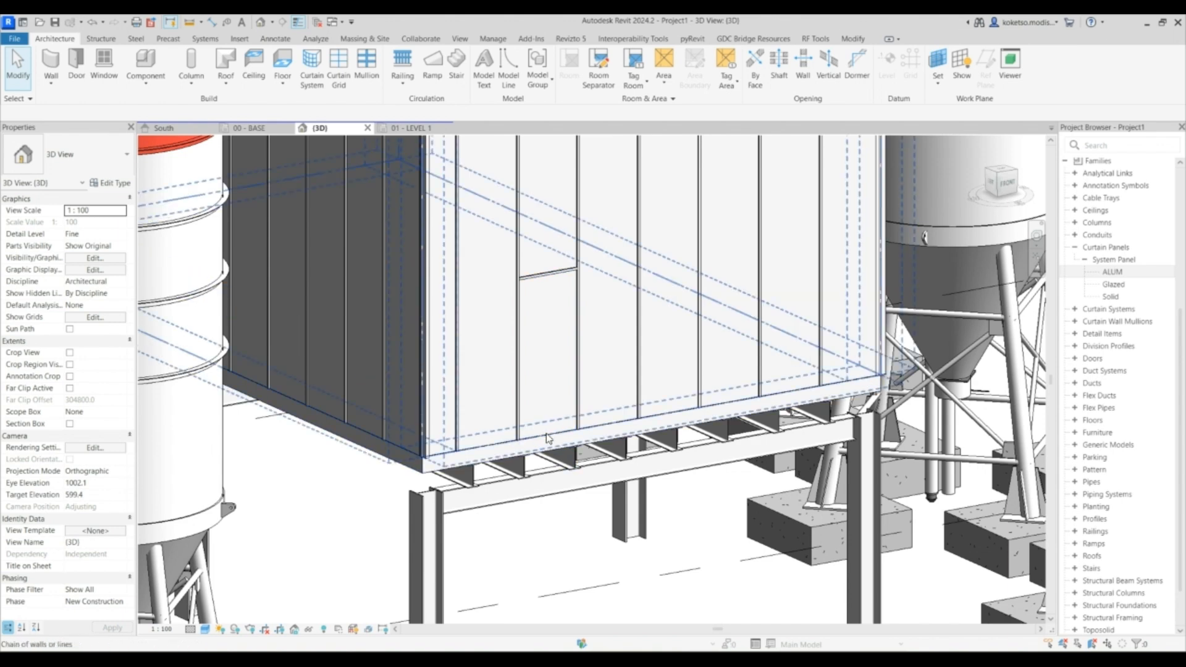
left_click(539, 429)
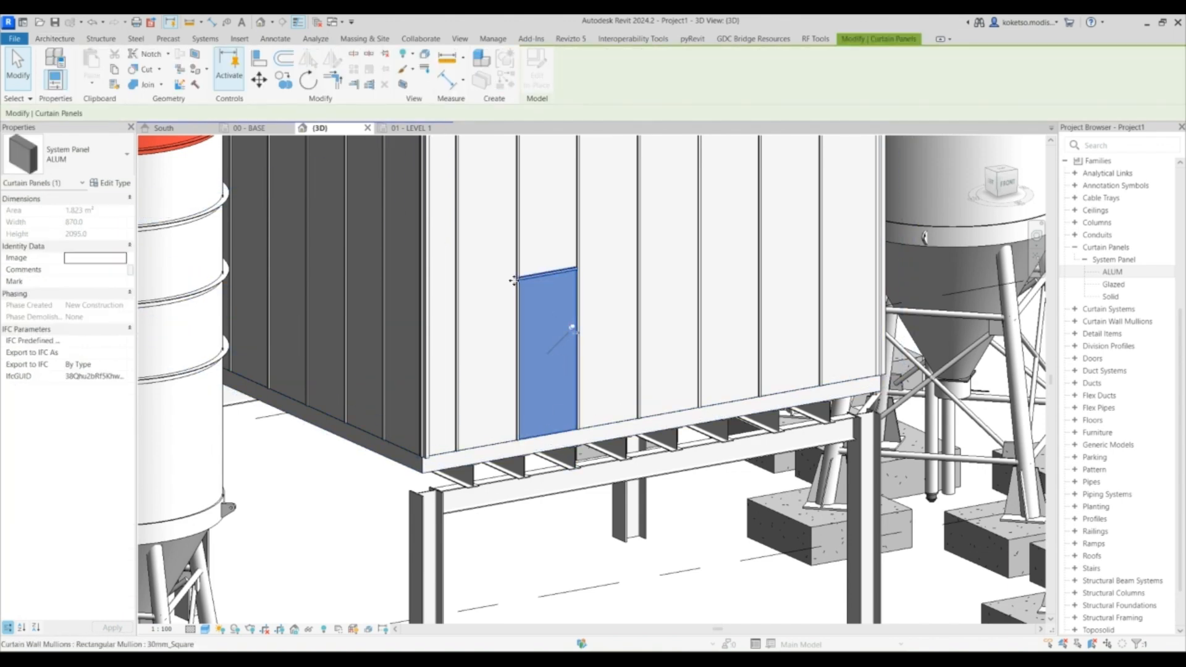
left_click(572, 328)
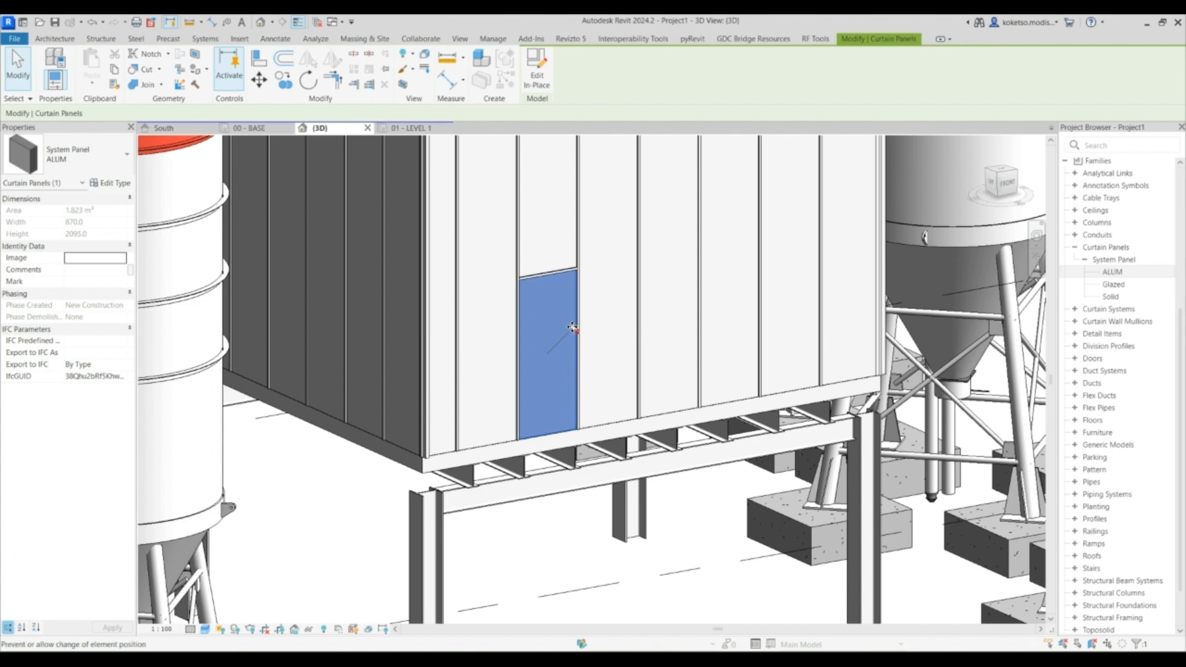
left_click(86, 156)
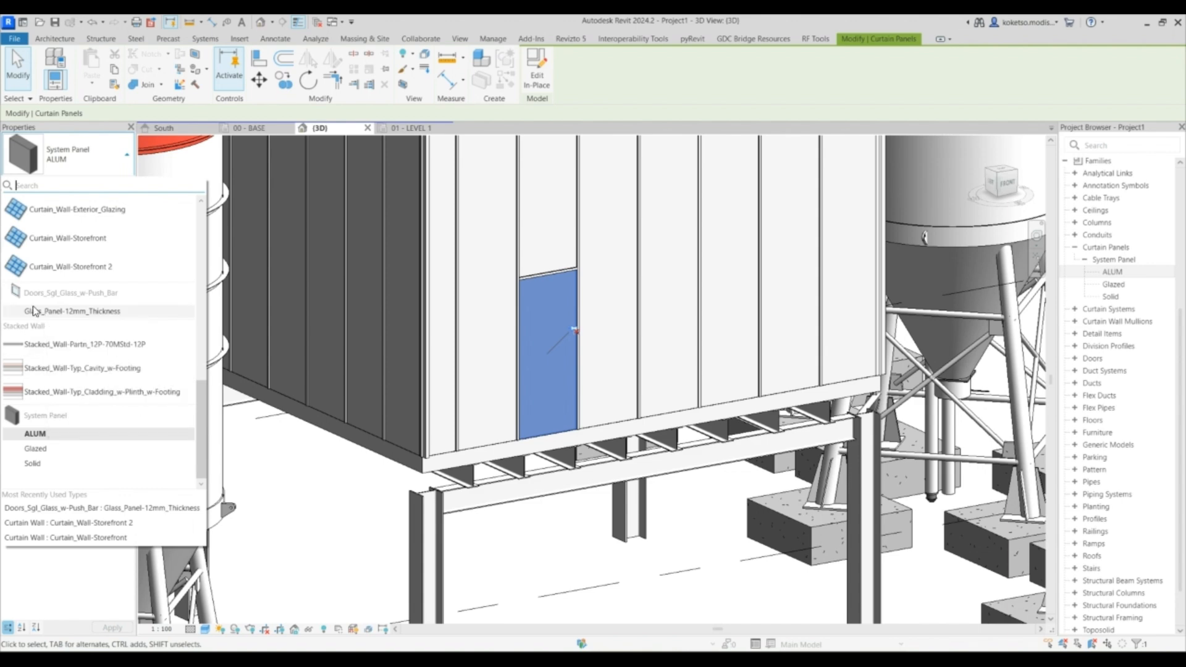
left_click(68, 315)
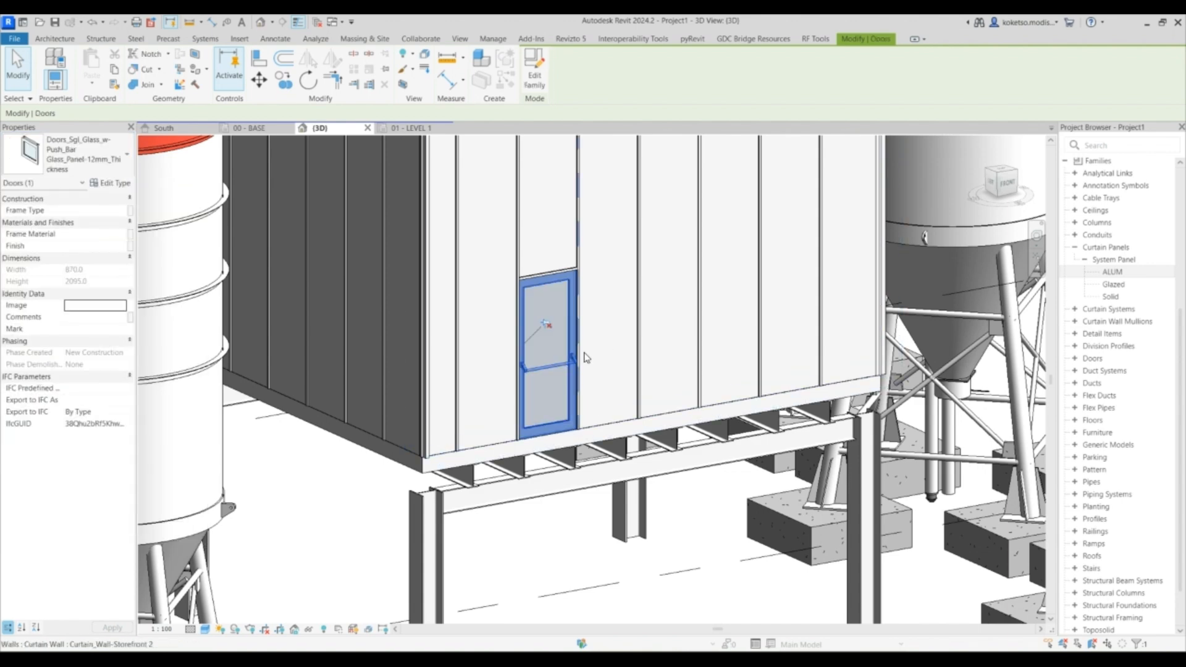
key("Escape")
left_click(584, 380)
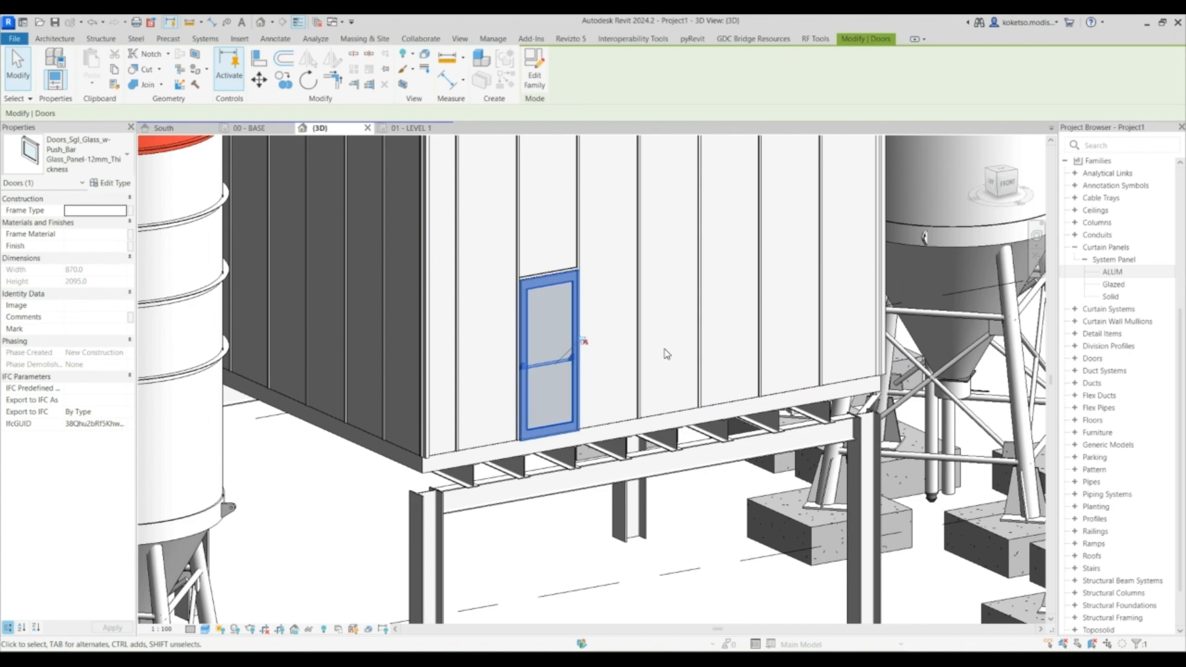
key("Escape")
- Orbit and zoom around the enclosure to inspect the placed door
middle_click_drag(606, 351, 568, 307, "shift")
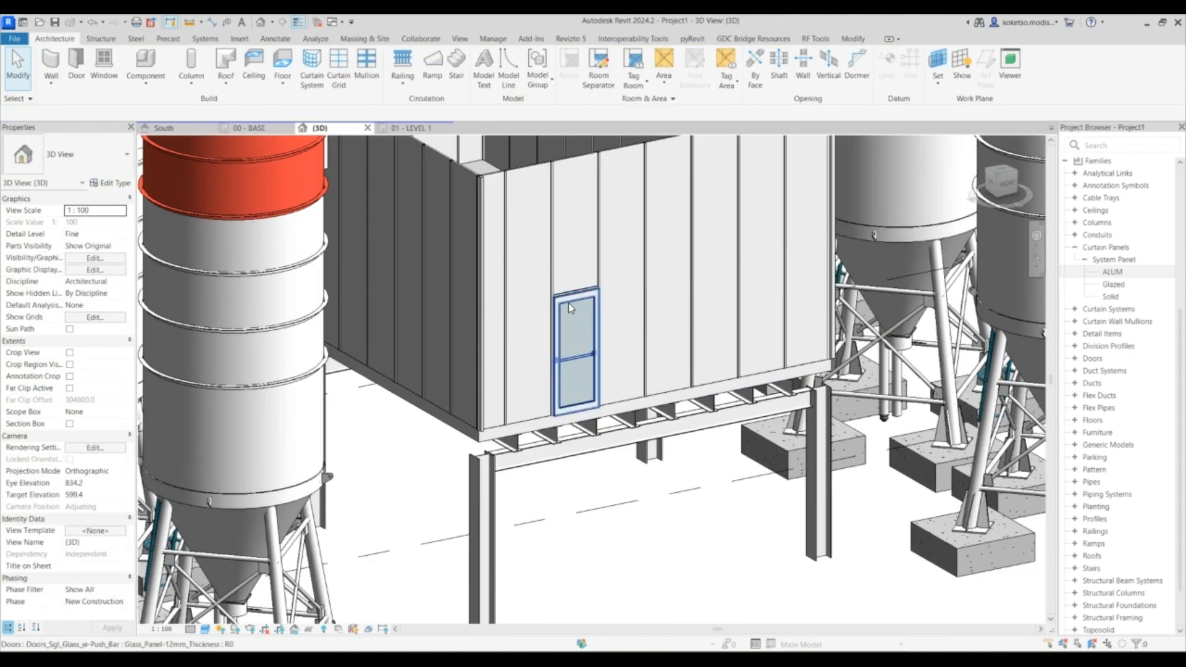
left_click(568, 303)
middle_click_drag(628, 341, 655, 295, "shift")
scroll(667, 309, "down", 2)
key("Escape")
middle_click_drag(673, 395, 652, 315, "shift")
scroll(591, 303, "down", 2)
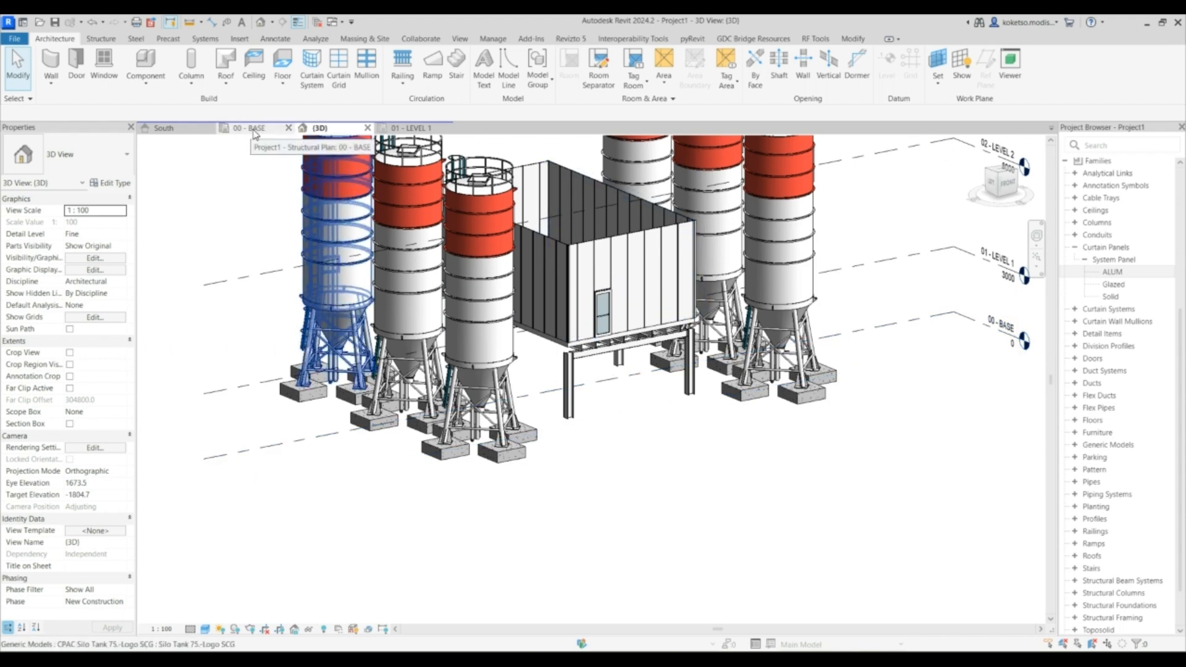
- Open the 02 - LEVEL 2 plan and sketch a rectangular roof footprint around the enclosure's curtain walls
scroll(1153, 283, "up", 6)
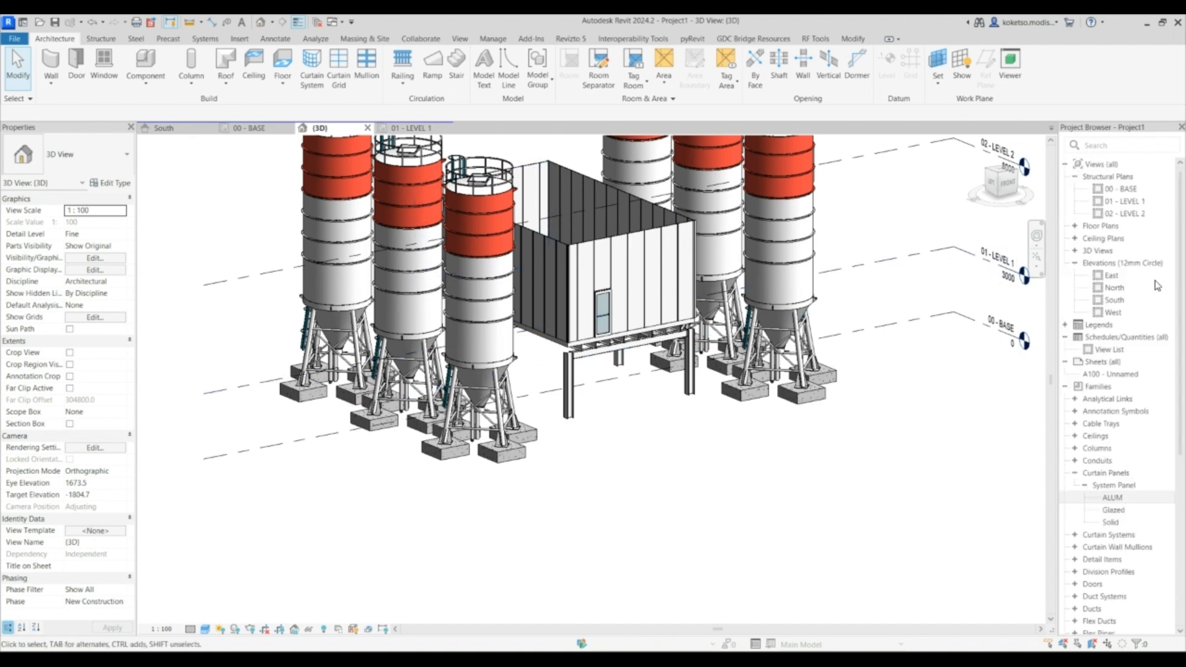
double_click(1132, 216)
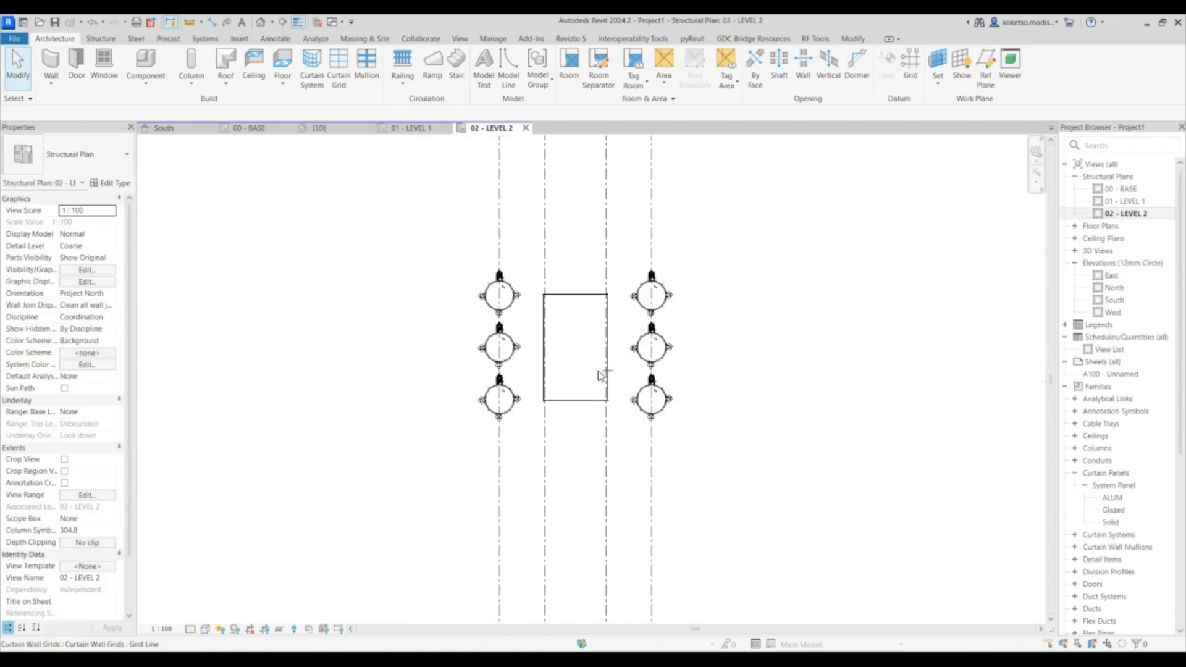
scroll(598, 370, "up", 5)
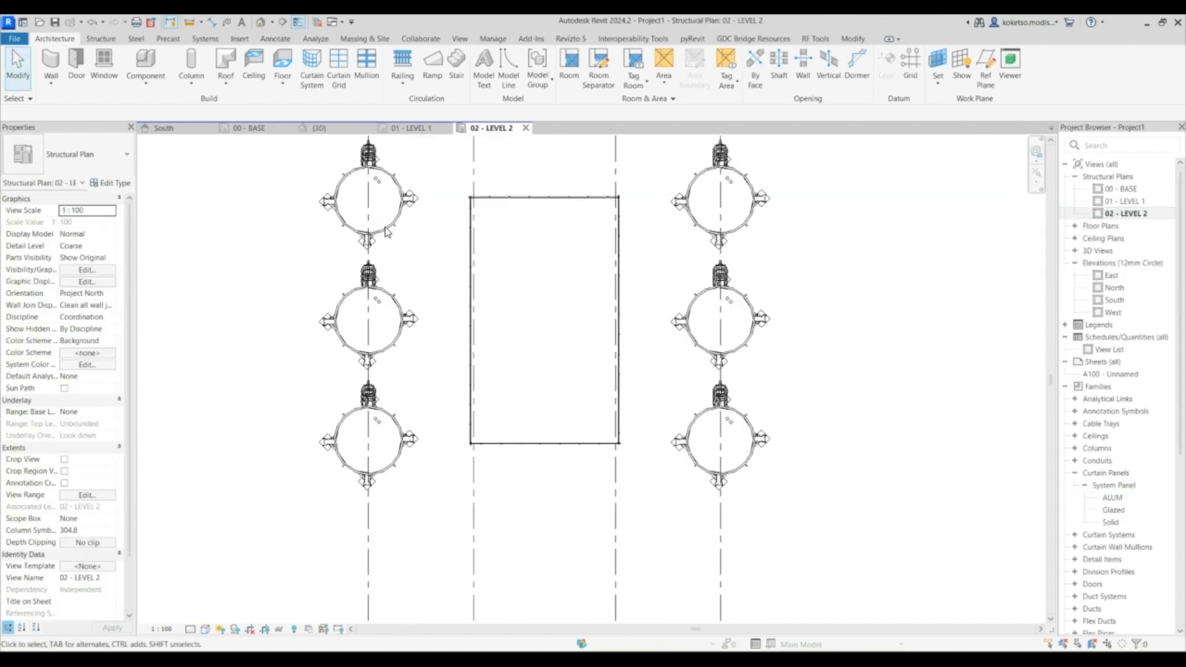
left_click(226, 85)
left_click(267, 107)
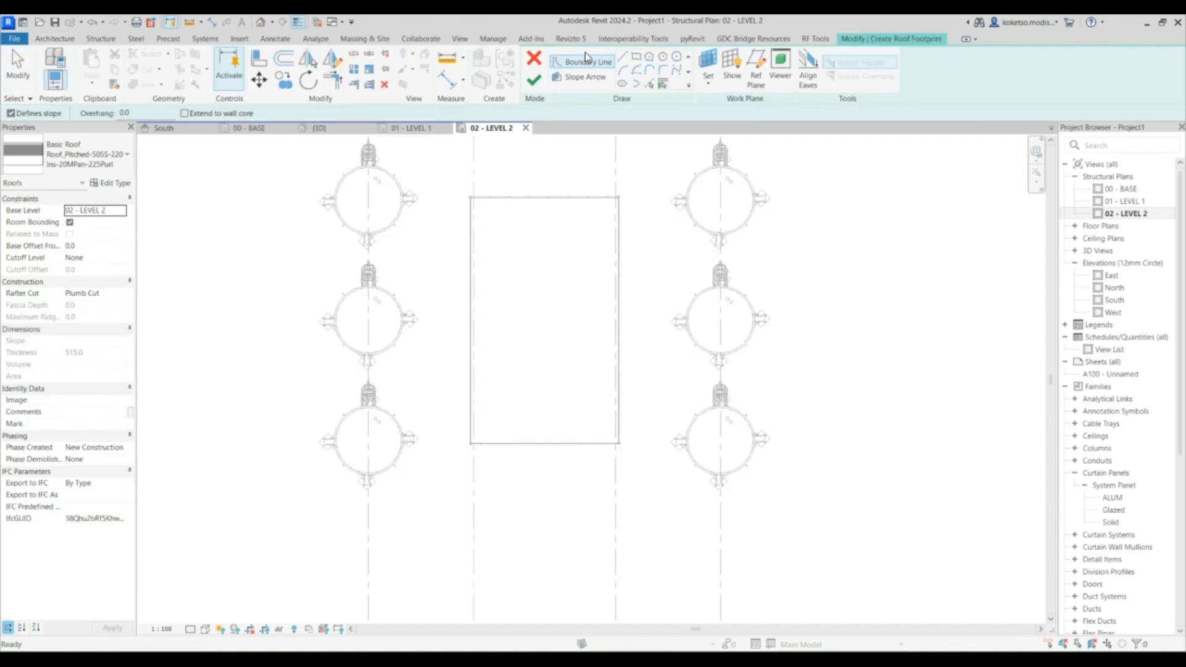
left_click(636, 57)
scroll(470, 196, "up", 6)
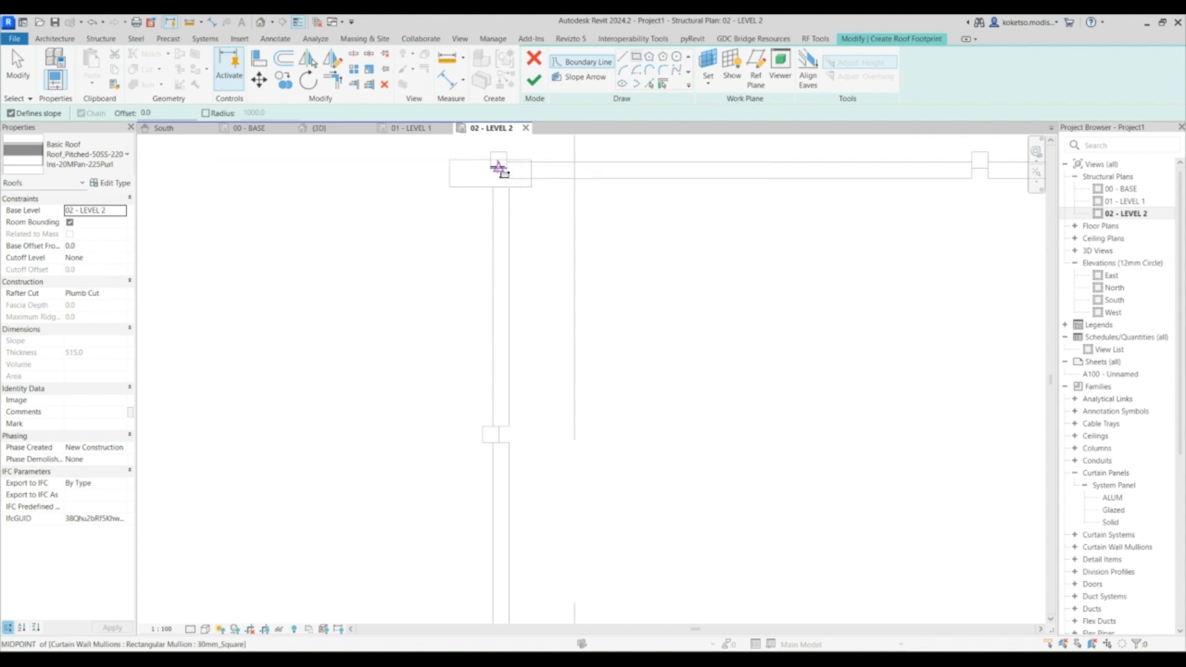
left_click(450, 160)
scroll(649, 363, "down", 4)
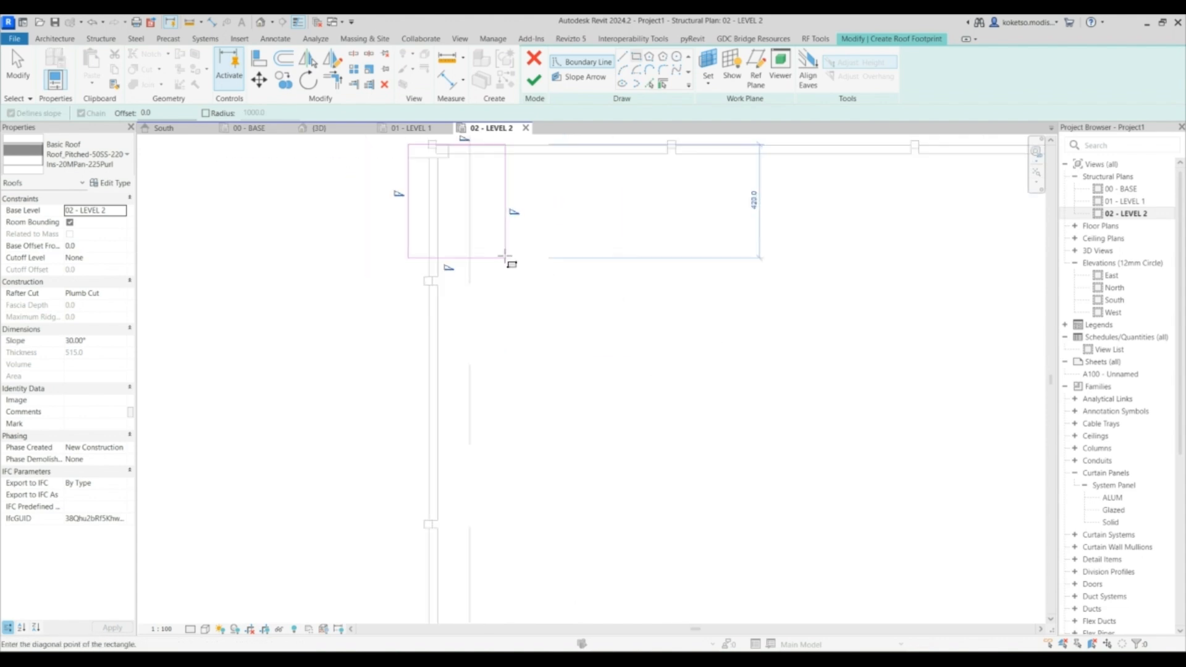
scroll(629, 321, "up", 5)
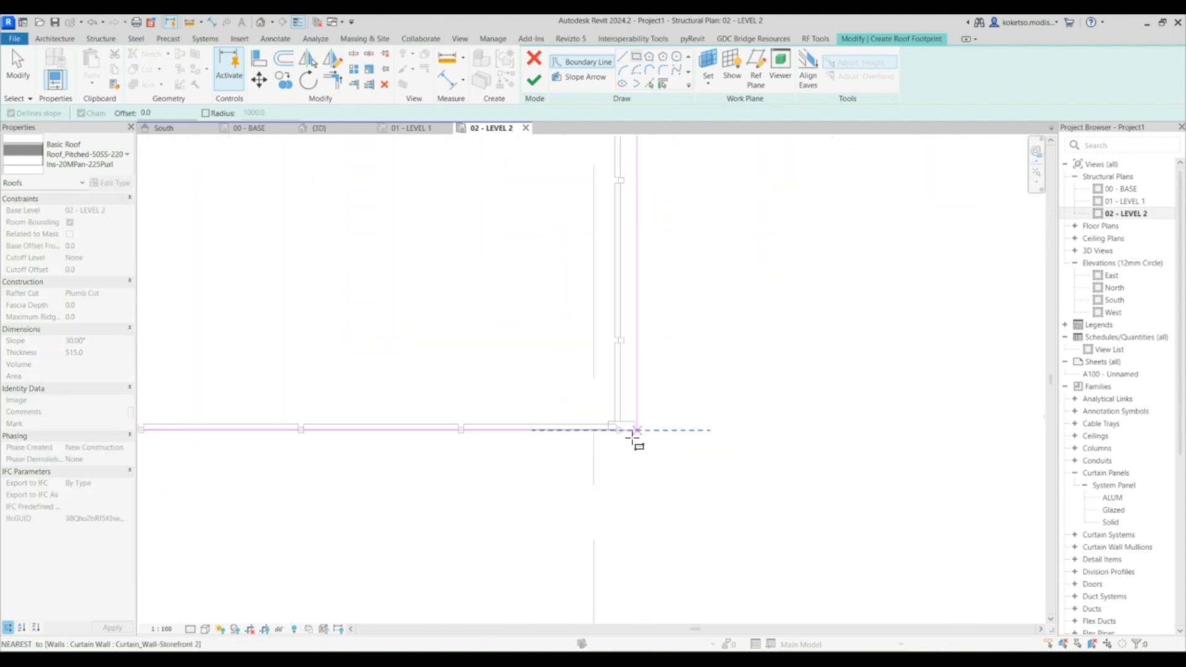
left_click(623, 432)
scroll(617, 426, "down", 5)
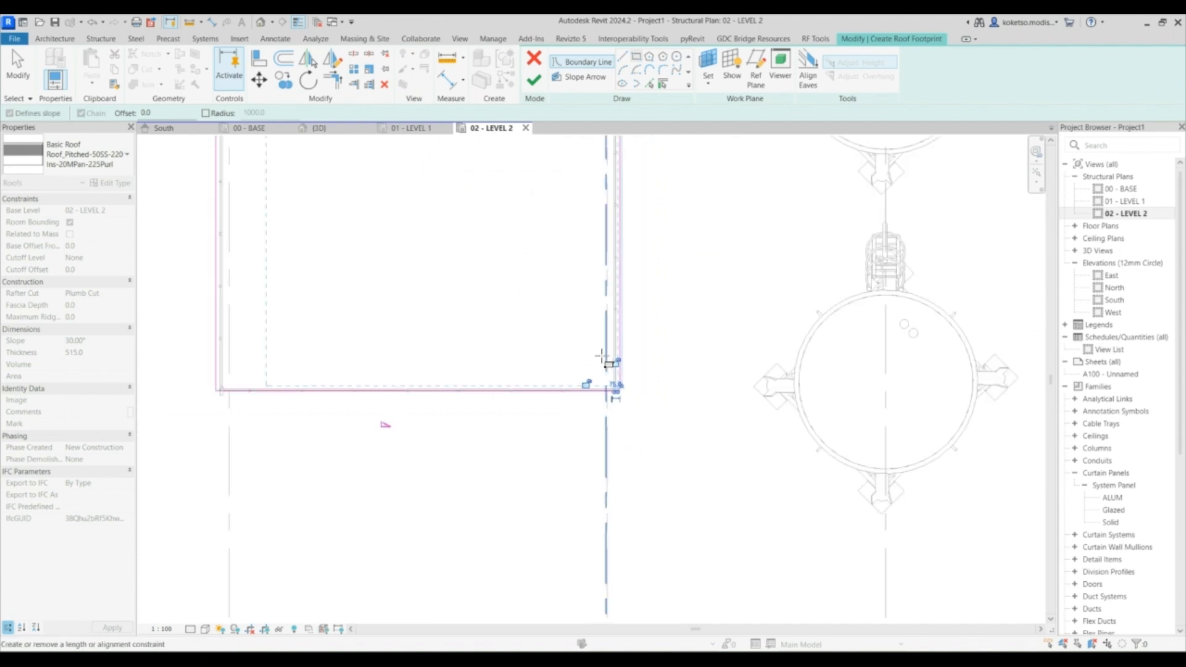
key("Escape")
- Remove the slope from the footprint's two long sides and finish the roof from the 3D view
scroll(545, 272, "up", 1)
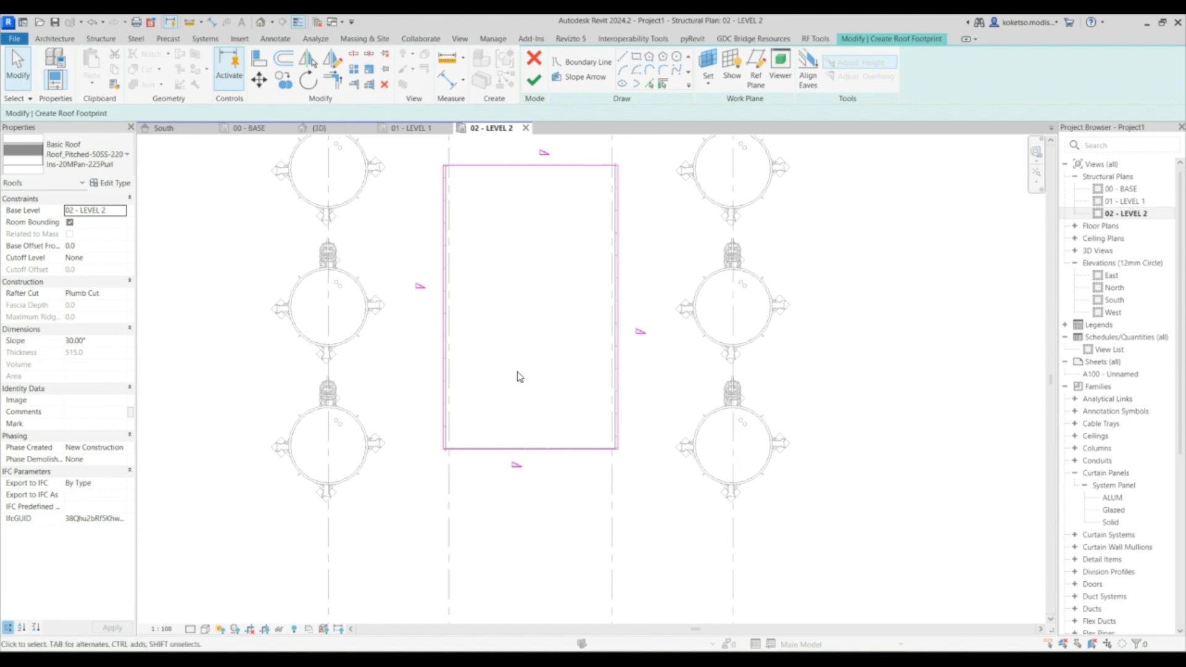
left_click(618, 308)
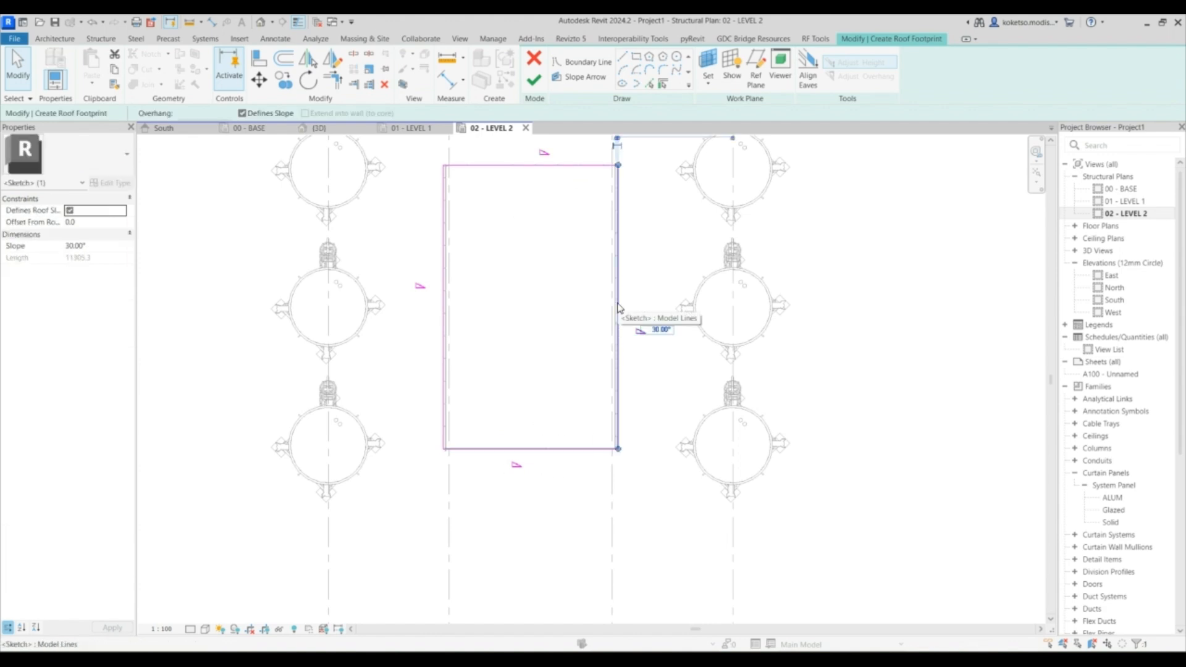
left_click(444, 284)
left_click(70, 210)
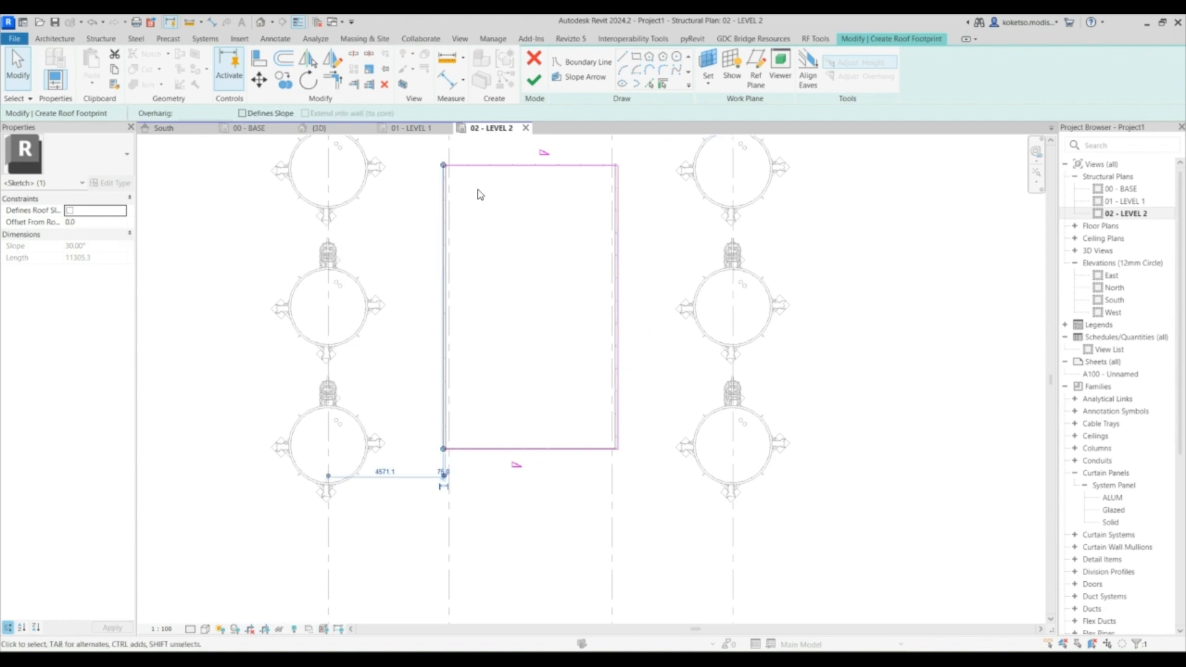
key("Escape")
left_click(323, 128)
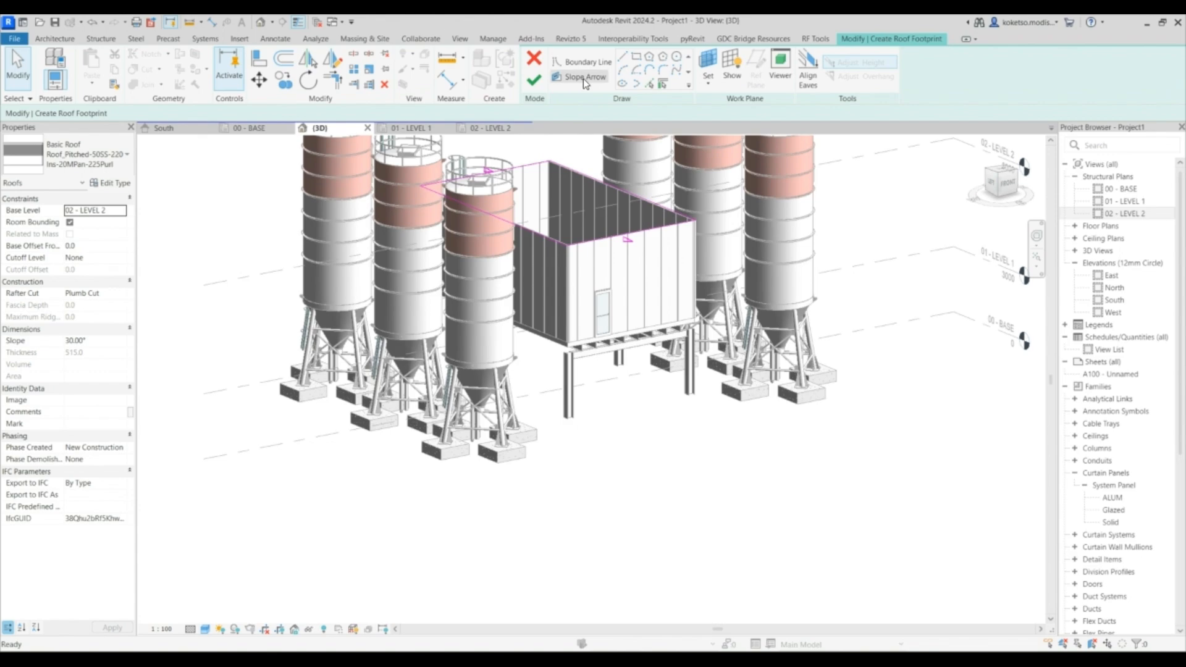
left_click(534, 78)
- Change the roof's type to Roof_Generic-125mm
scroll(612, 369, "up", 5)
scroll(612, 369, "down", 5)
left_click(87, 154)
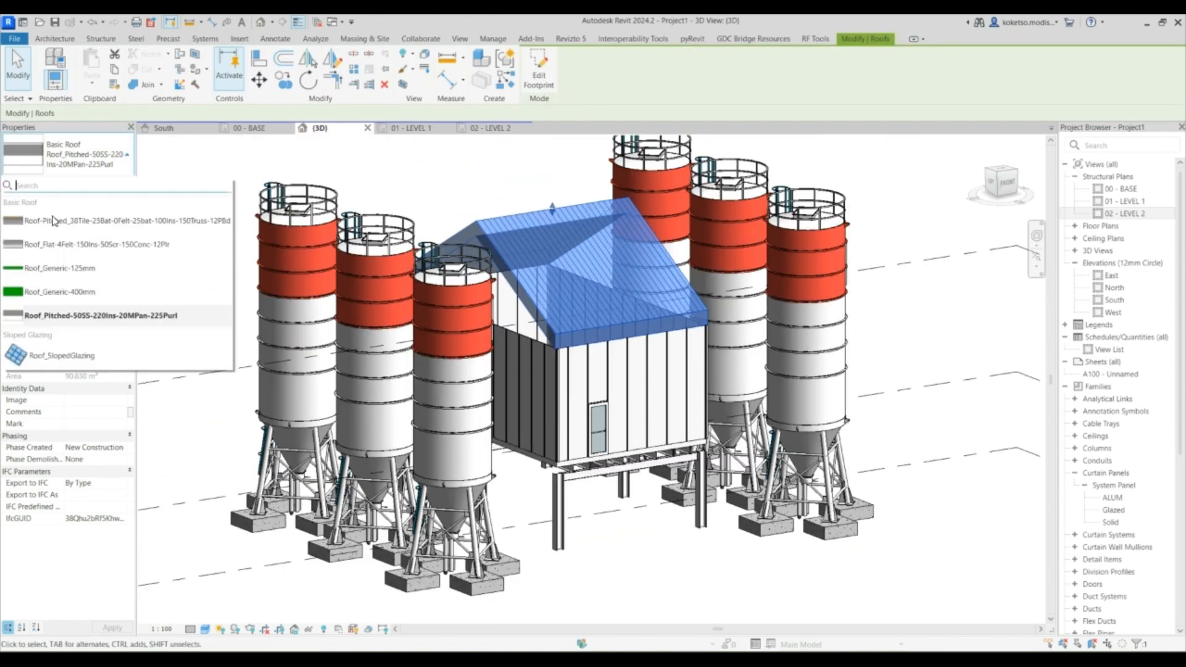
left_click(46, 268)
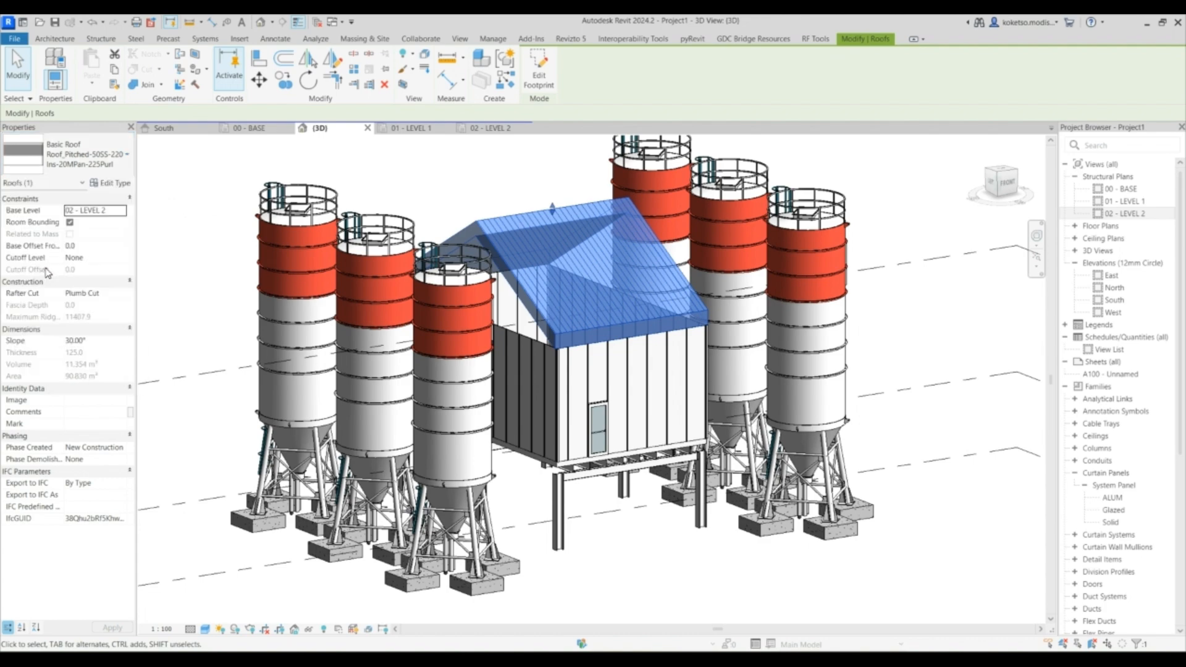
key("Escape")
middle_click_drag(572, 396, 535, 363, "shift")
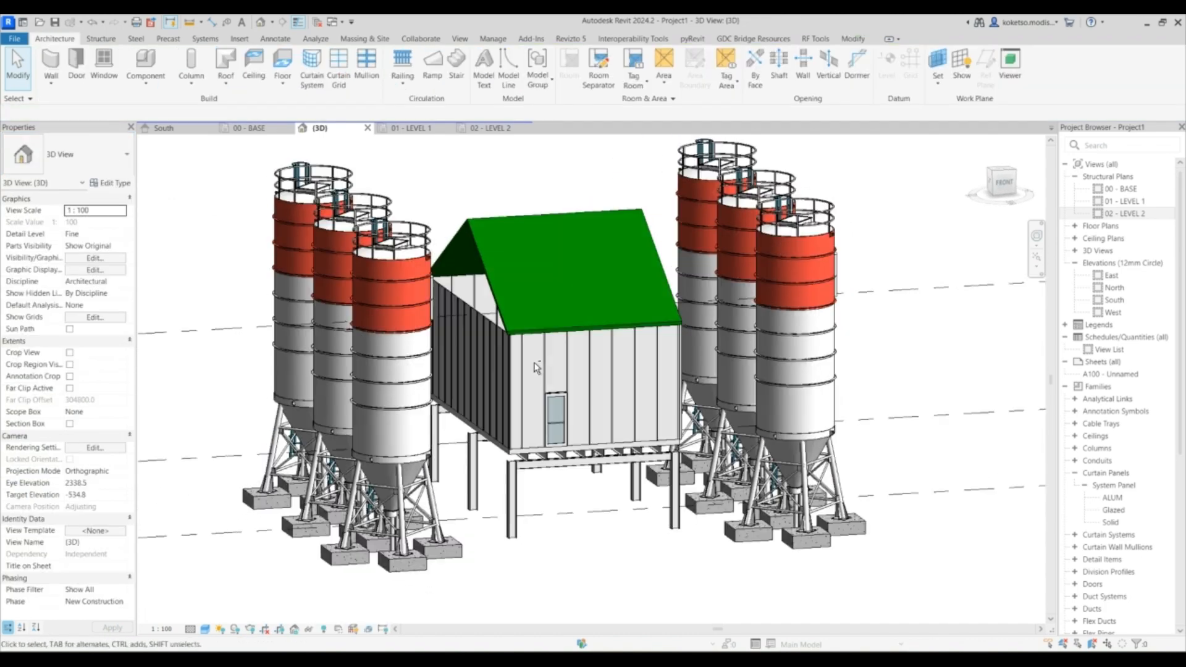
- Attach the top of the side curtain wall facing the viewer to the gable roof
scroll(535, 363, "up", 3)
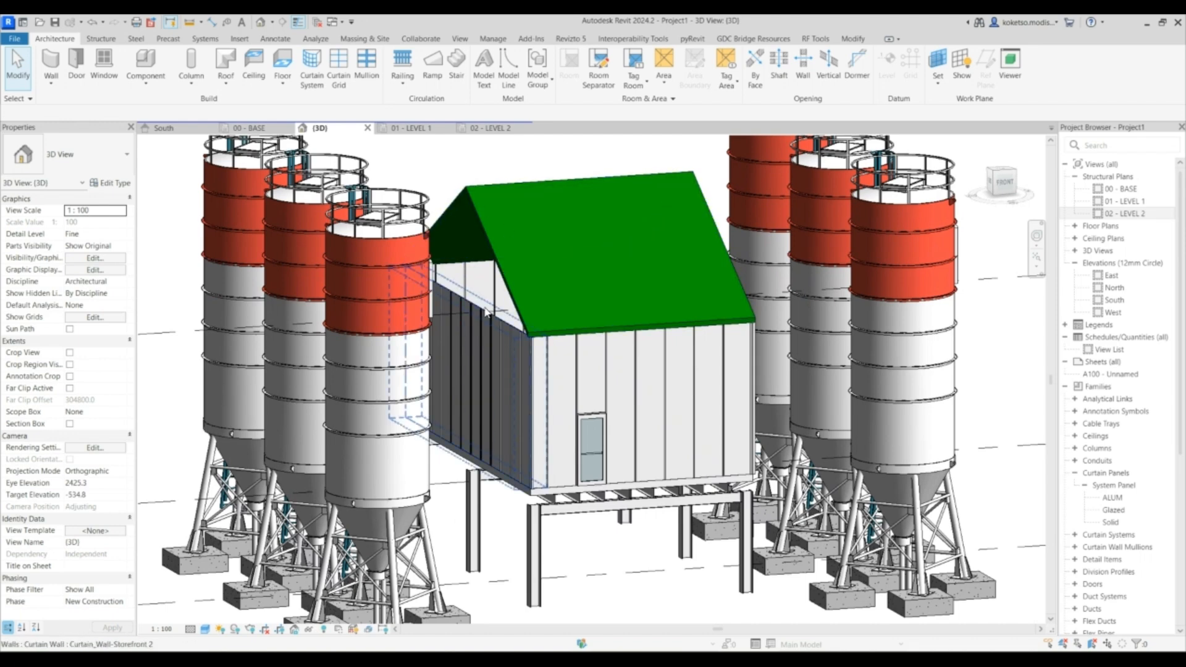
scroll(485, 313, "up", 2)
left_click(465, 297)
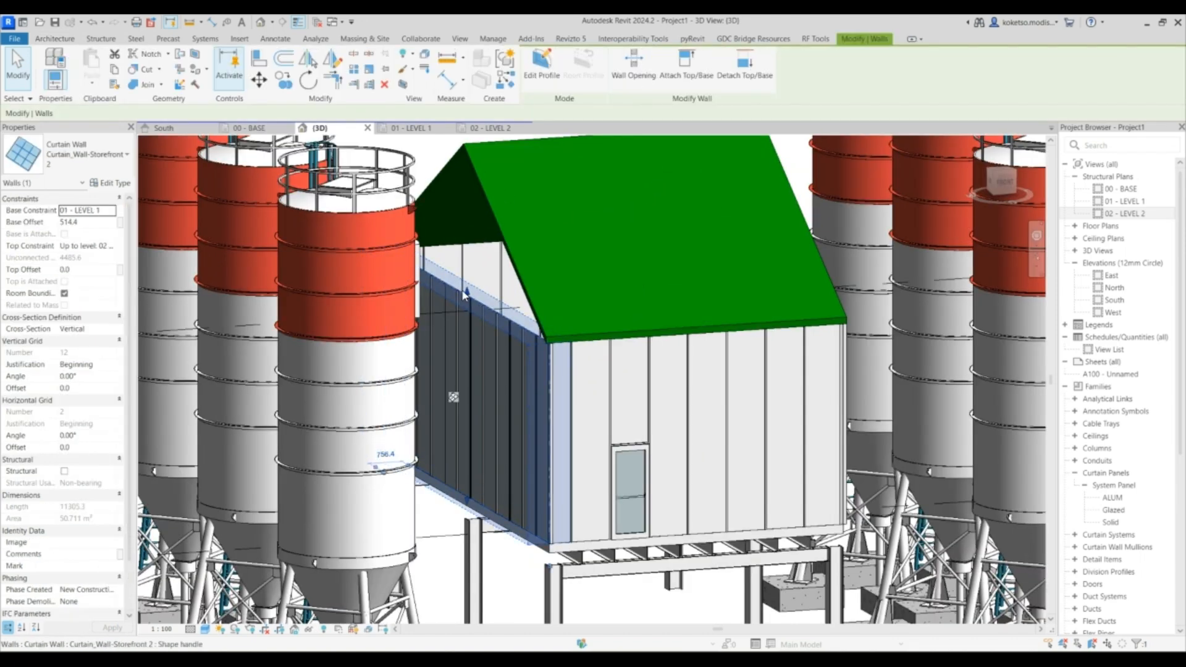
left_click(695, 61)
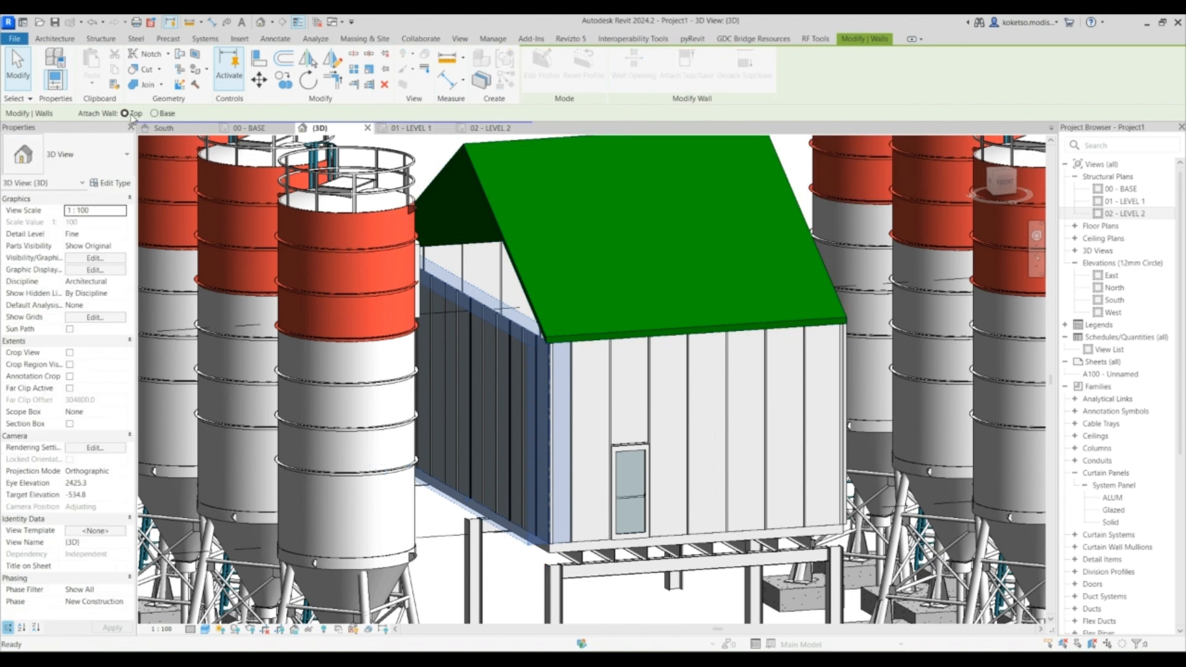
left_click(483, 173)
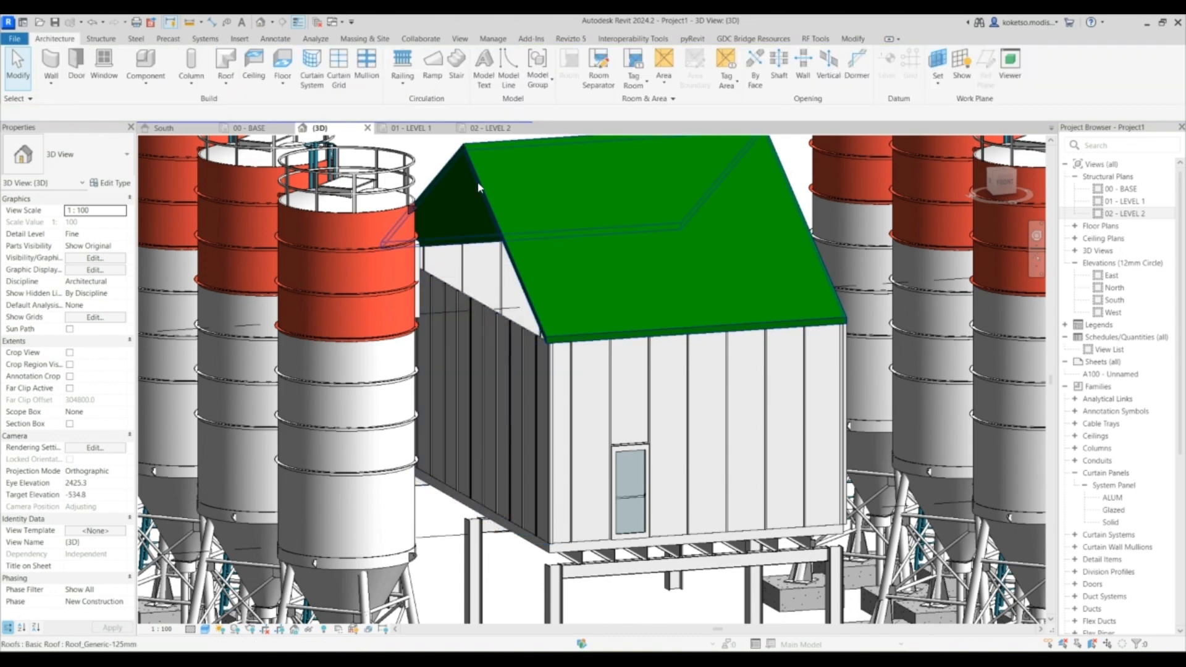
- Attach the top of the enclosure's rear curtain wall to the roof
left_click(475, 303)
left_click(686, 62)
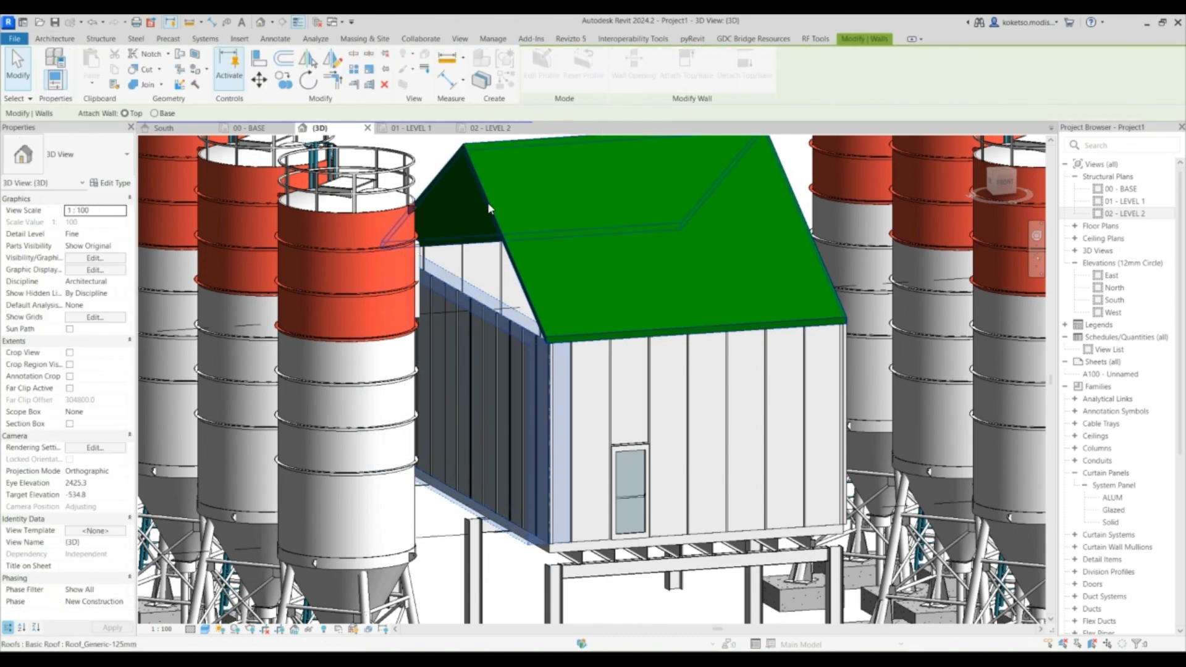
left_click(488, 212)
key("Escape")
- Attach the top of the opposite side curtain wall to the roof
middle_click_drag(536, 232, 420, 247, "shift")
left_click(700, 335)
middle_click_drag(636, 314, 473, 282)
left_click(686, 63)
left_click(562, 194)
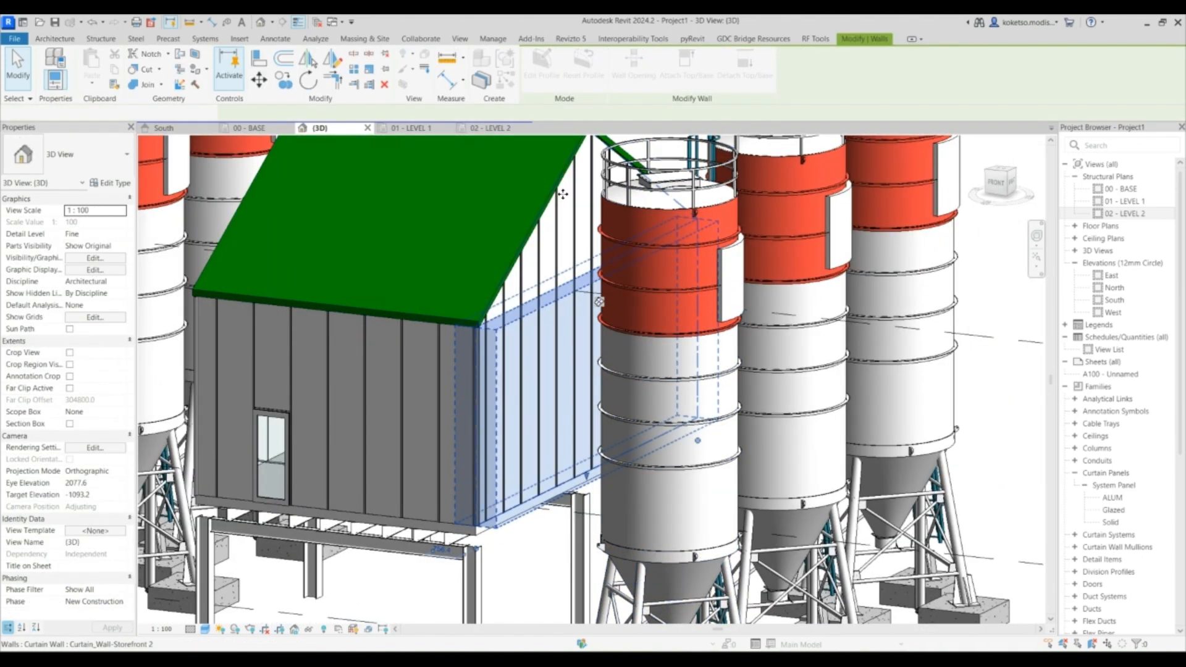
scroll(562, 235, "down", 2)
key("Escape")
- In the 00 - BASE plan, start a stair and sketch a straight first run along grid line H toward the enclosure
middle_click_drag(535, 227, 670, 237, "shift")
scroll(620, 211, "down", 3)
scroll(667, 237, "up", 3)
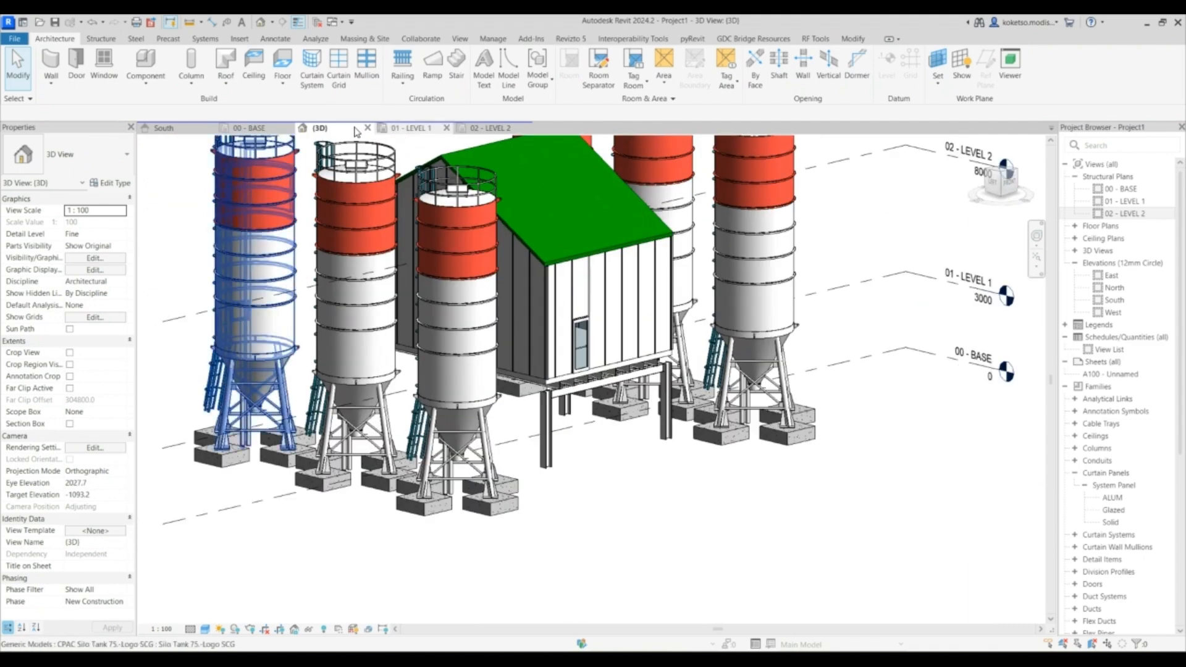
left_click(257, 128)
scroll(488, 309, "down", 3)
scroll(490, 338, "up", 4)
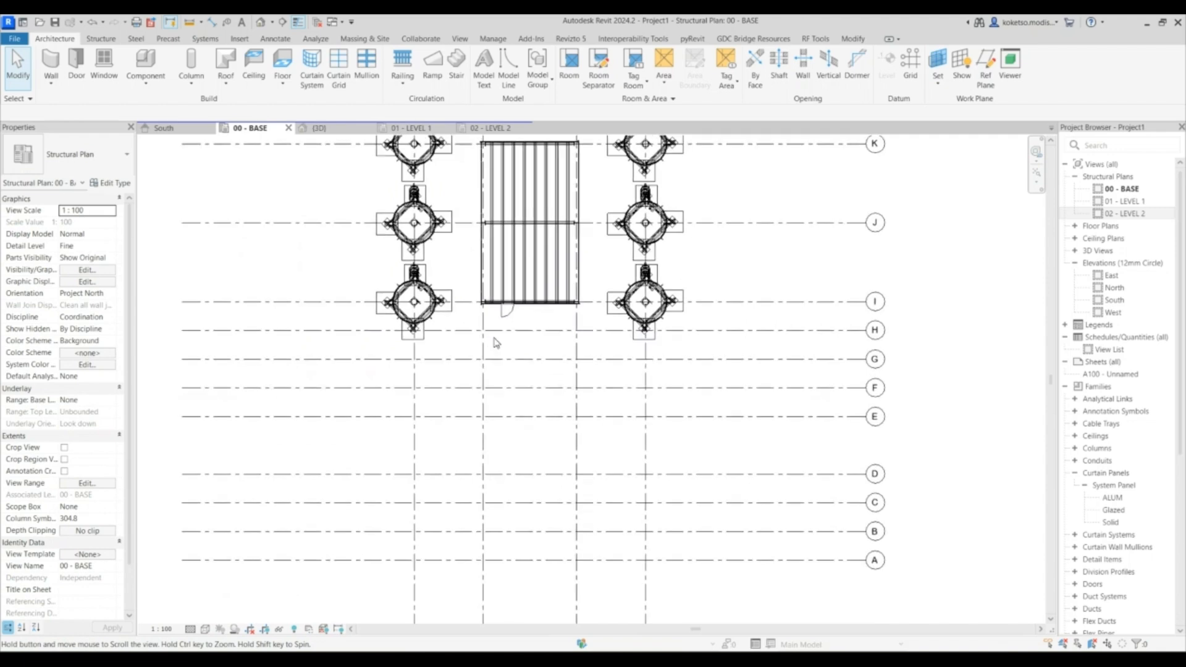
left_click(455, 65)
scroll(383, 315, "up", 3)
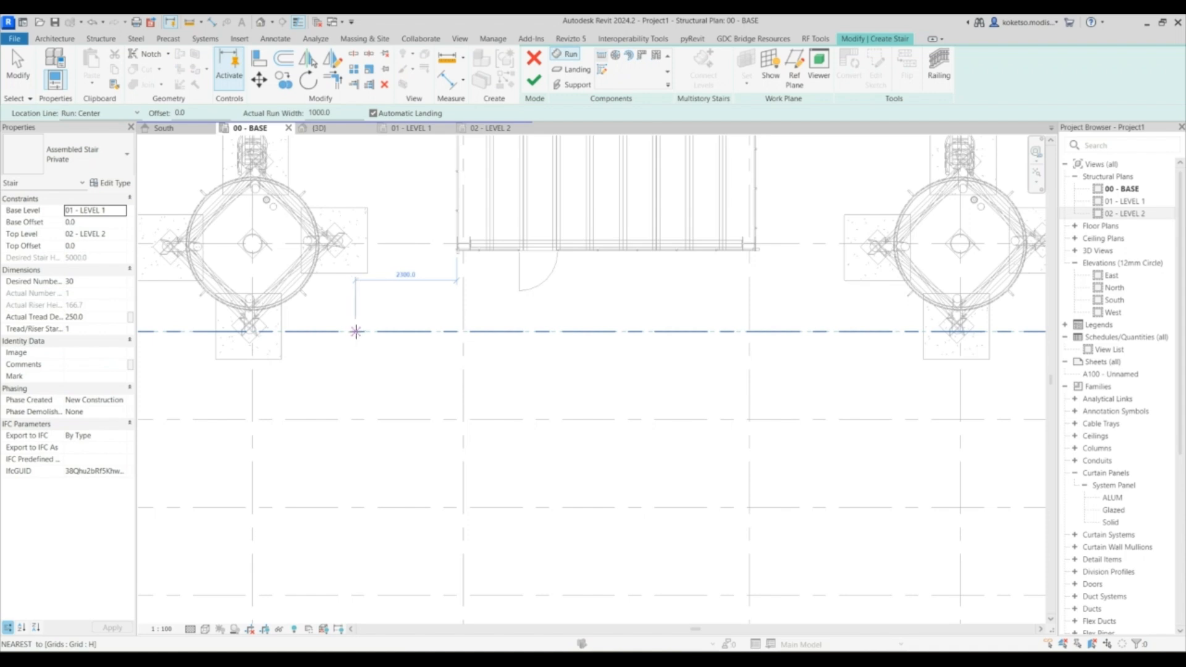
left_click(347, 332)
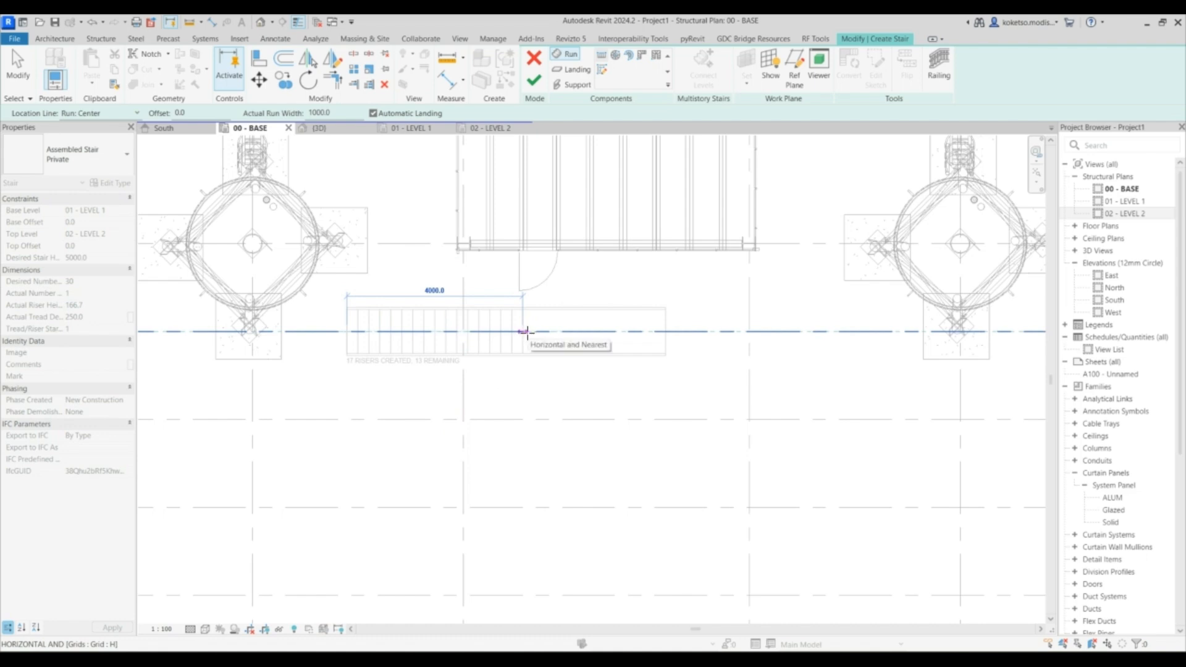
left_click(527, 331)
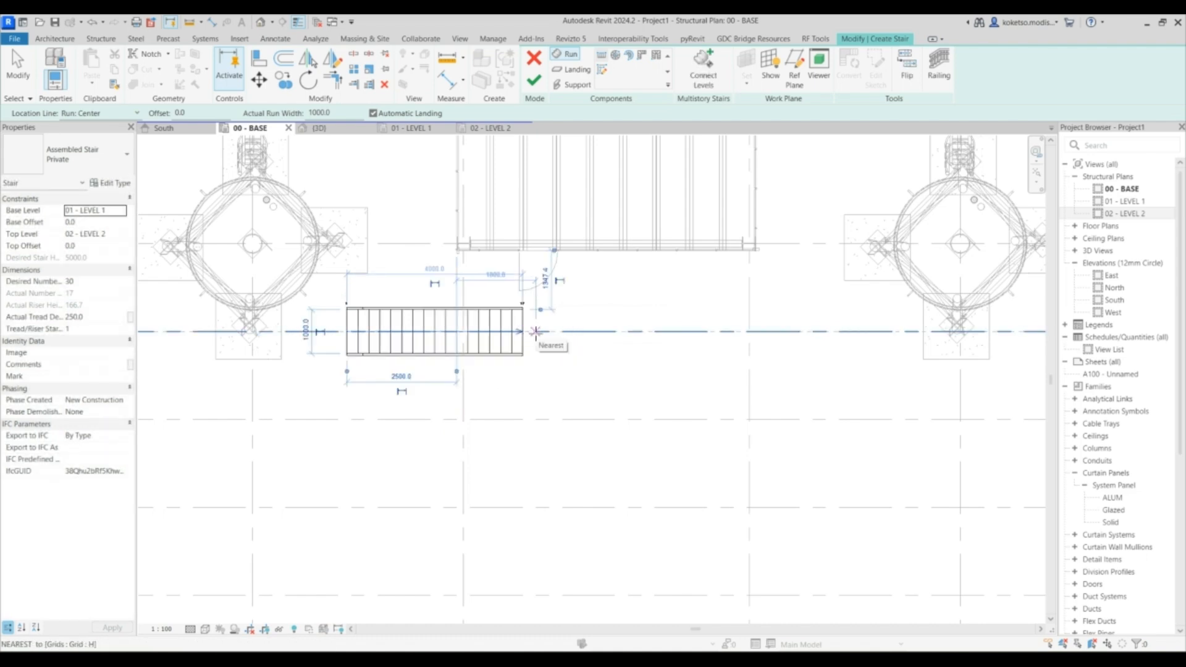
- Sketch a second stair run turning up toward the enclosure's door edge, forming an L-shaped stair
left_click(540, 332)
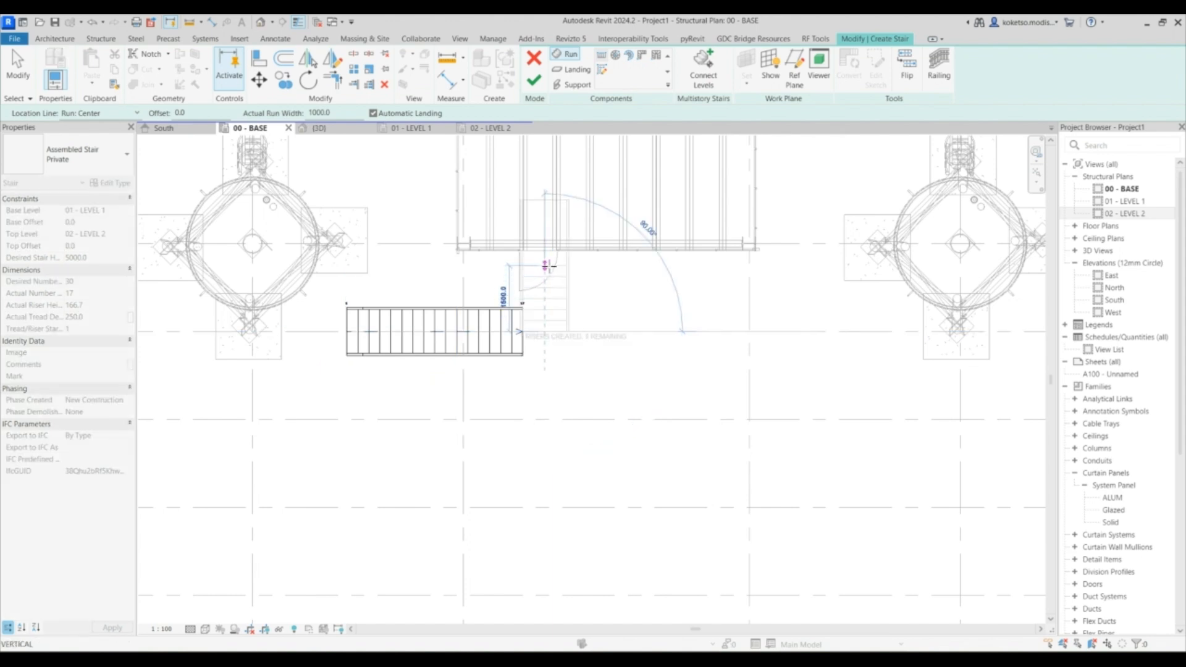
key("Escape")
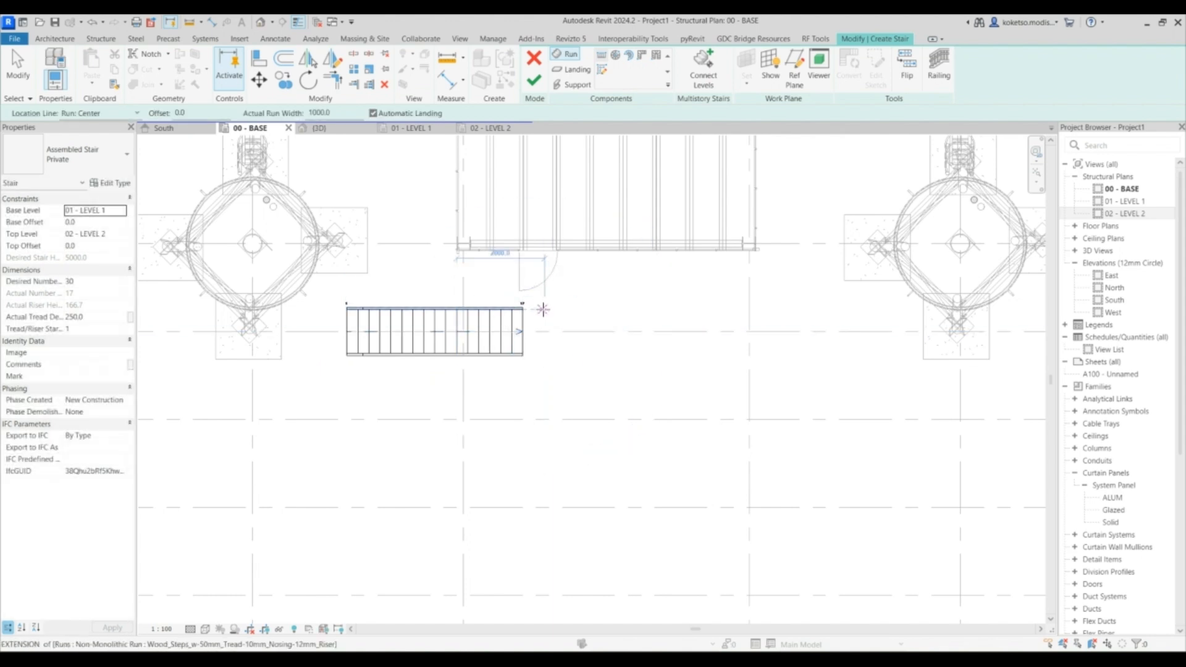
left_click(543, 307)
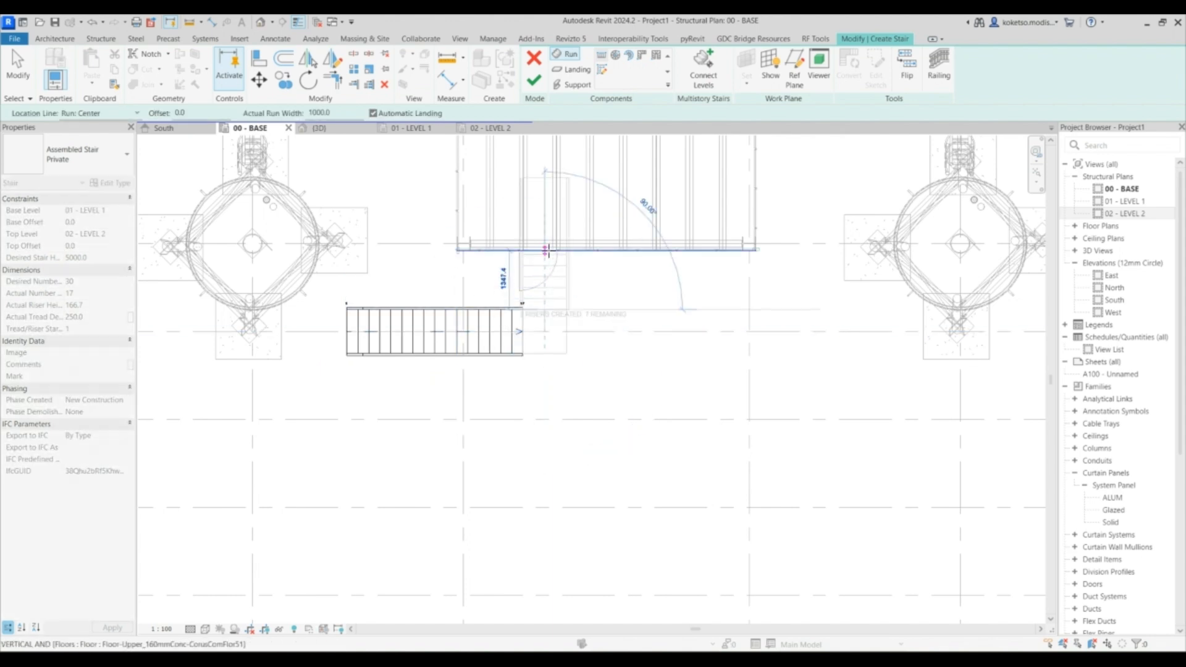
key("Escape")
- Select all stair runs and landing and nudge them left and up to align under the door
scroll(537, 260, "up", 2)
left_click_drag(649, 220, 164, 462)
key("Left")
key("Left")
key("Left")
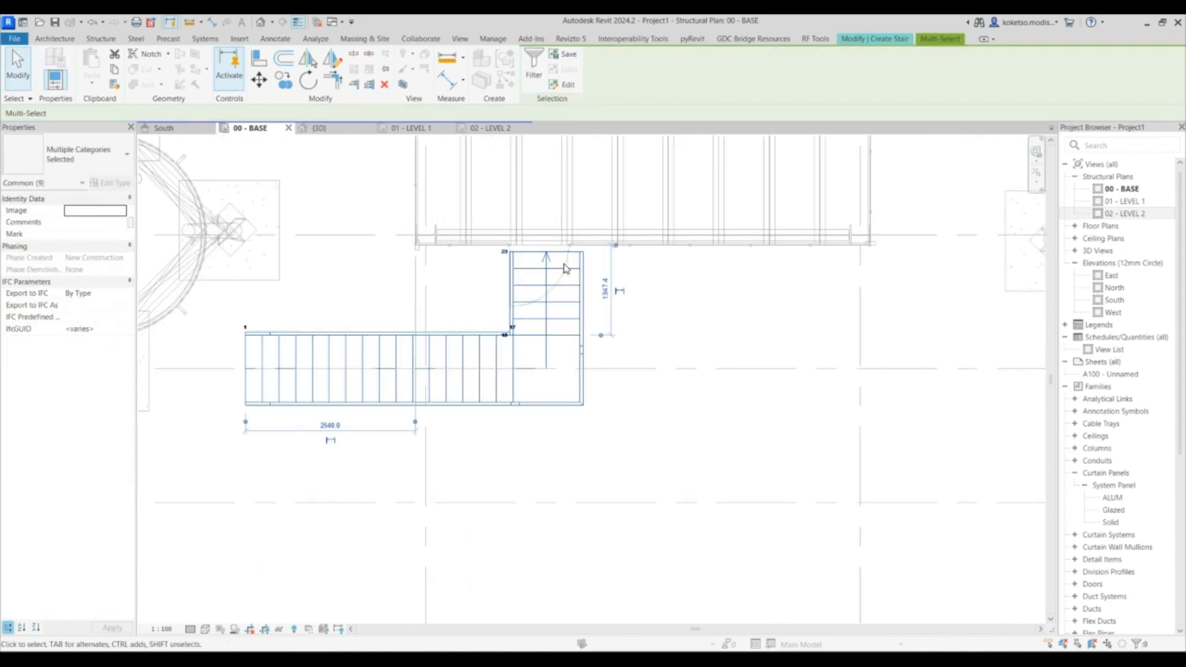
key("Left")
scroll(556, 252, "up", 1)
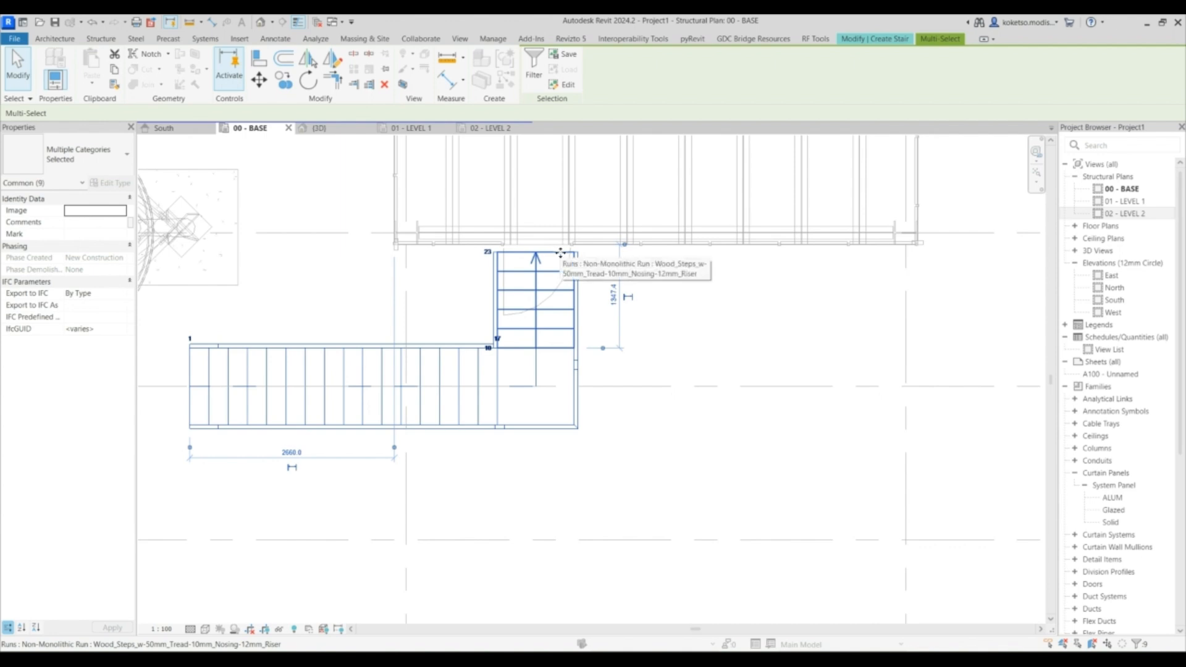
key("Up")
key("Up")
scroll(560, 252, "up", 3)
key("Right")
key("Right")
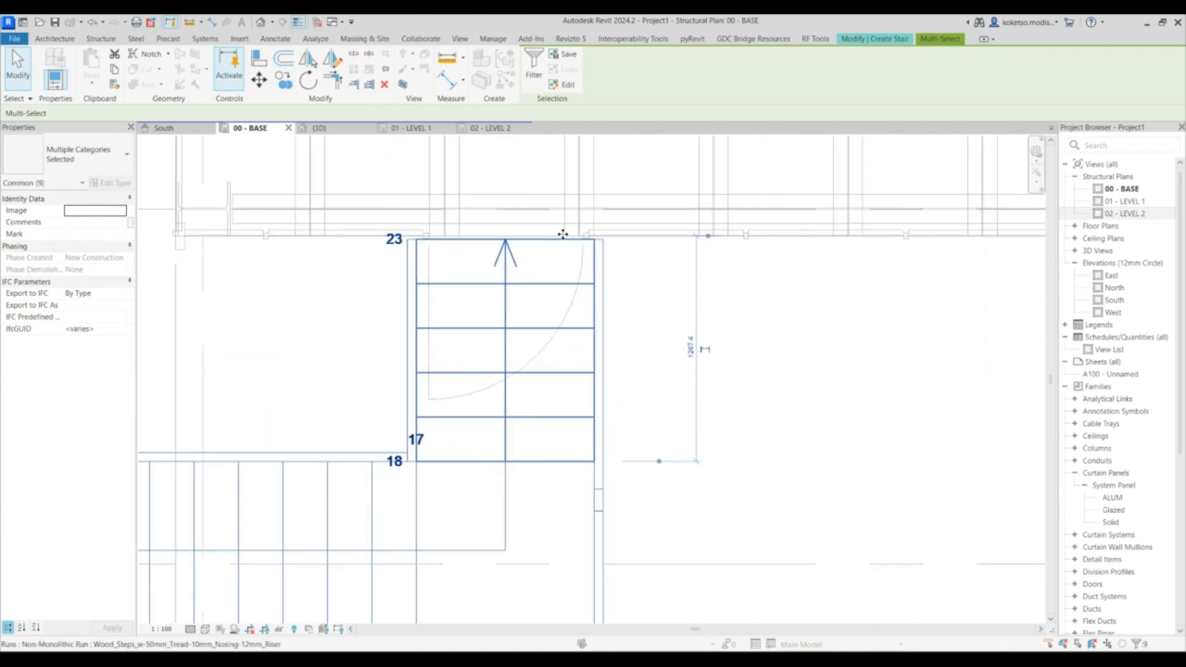
scroll(560, 233, "down", 2)
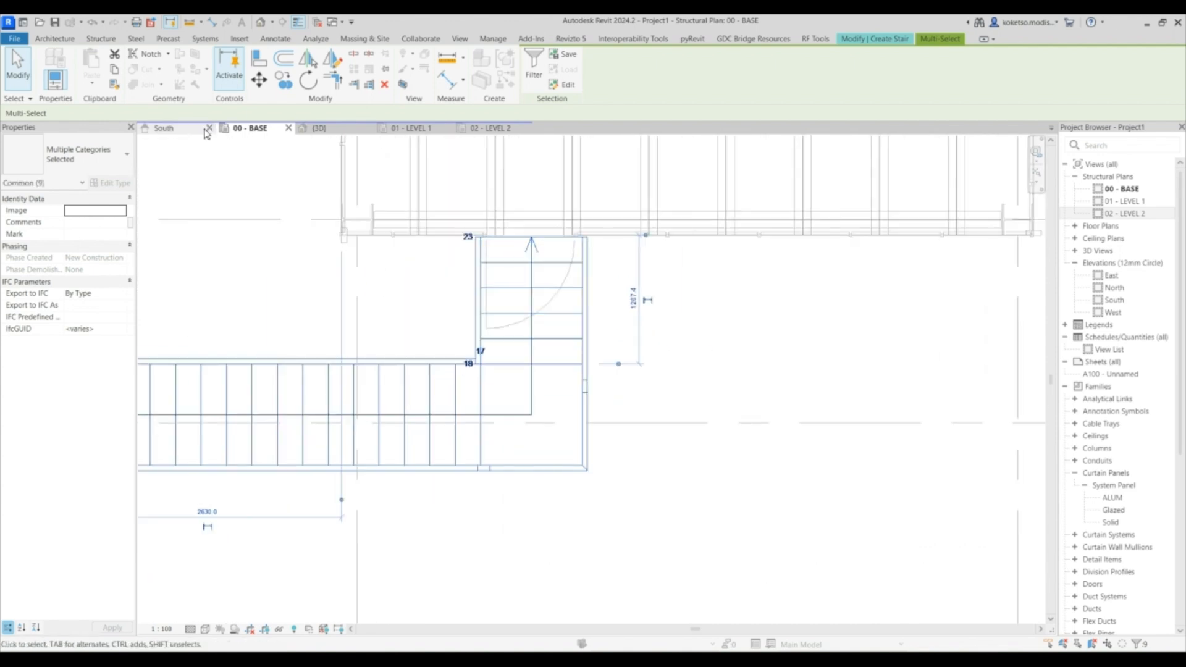
- Change the stair type to Commercial-Ext_Steel-Fire_Escape and finish the stair from the 3D view
left_click(350, 127)
middle_click_drag(645, 368, 591, 281, "shift")
middle_click_drag(543, 235, 592, 275)
left_click(563, 217)
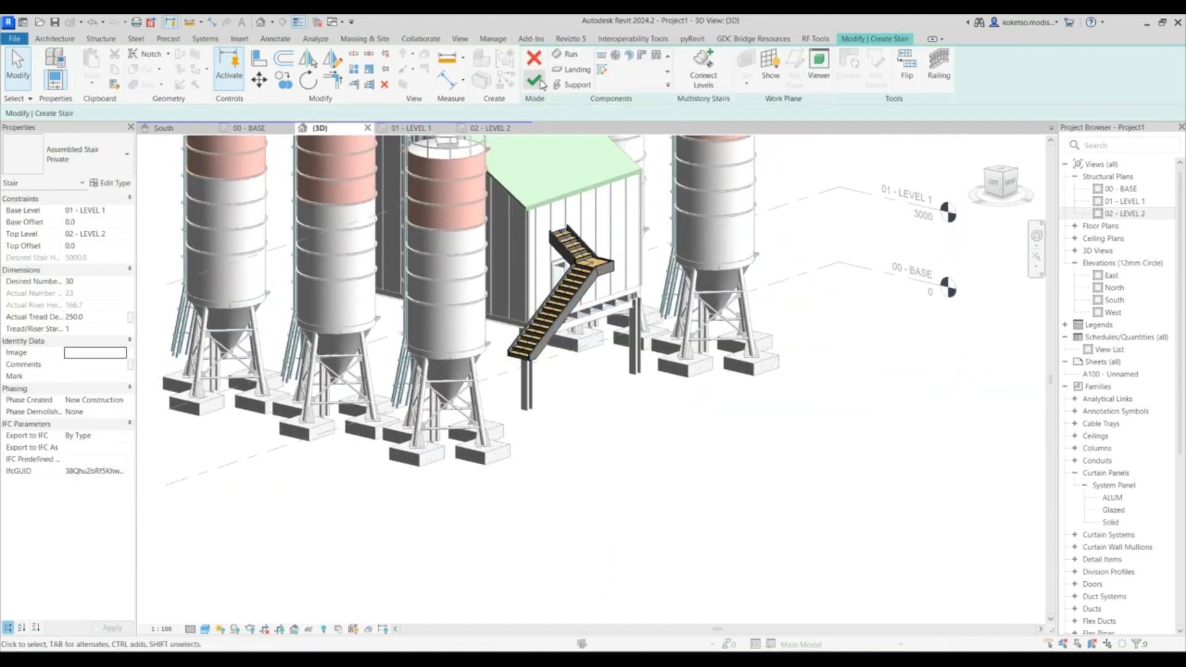
left_click(572, 285)
key("Escape")
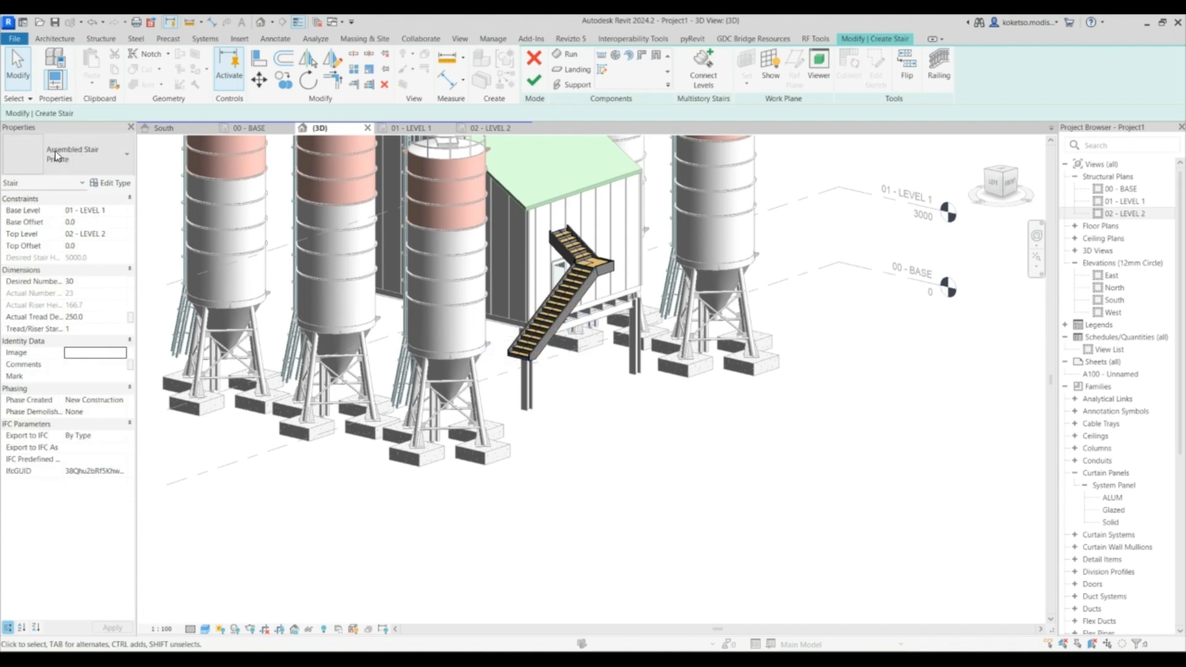
left_click(86, 154)
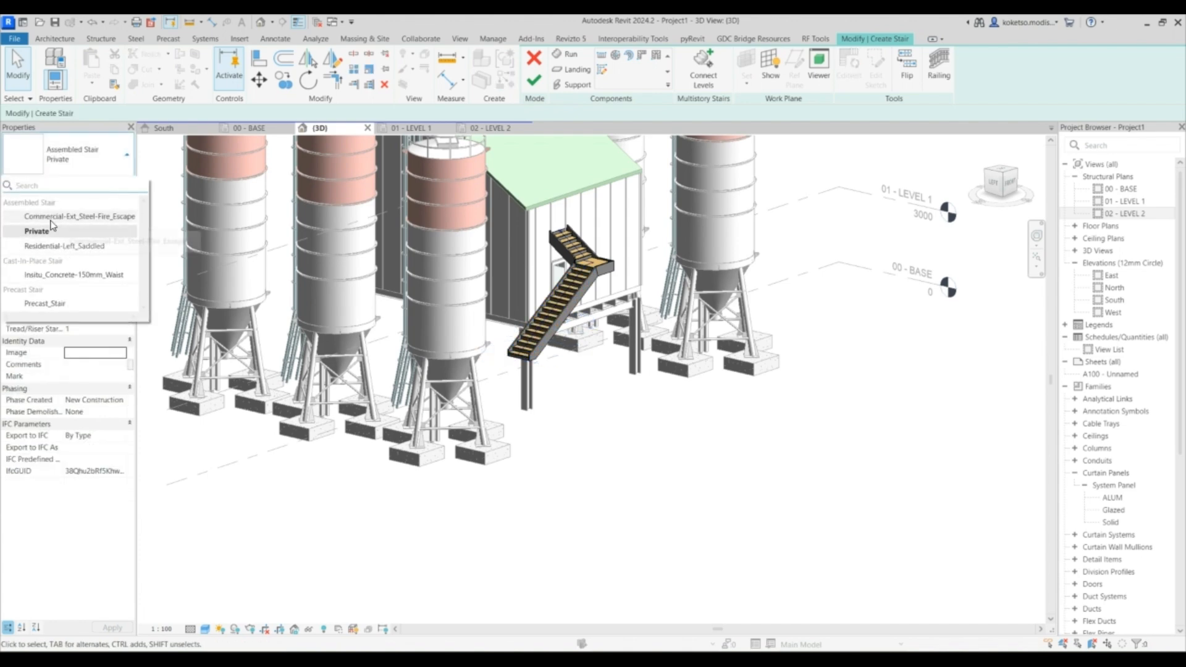
left_click(94, 217)
left_click(632, 378)
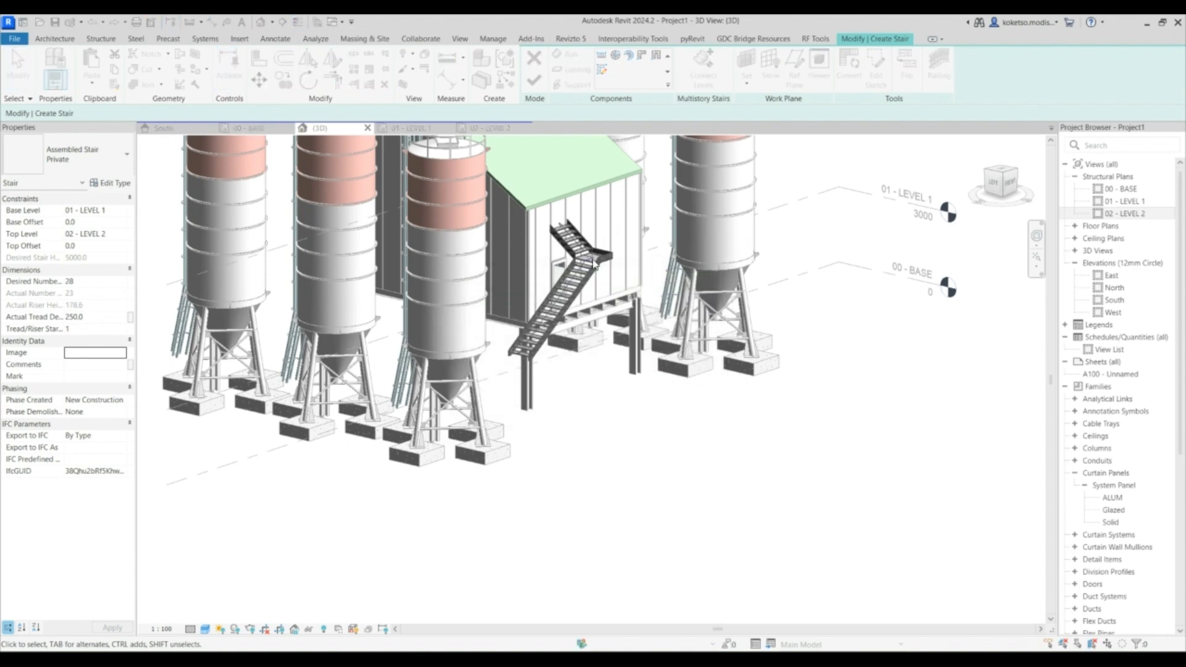
scroll(593, 264, "up", 3)
scroll(530, 216, "down", 1)
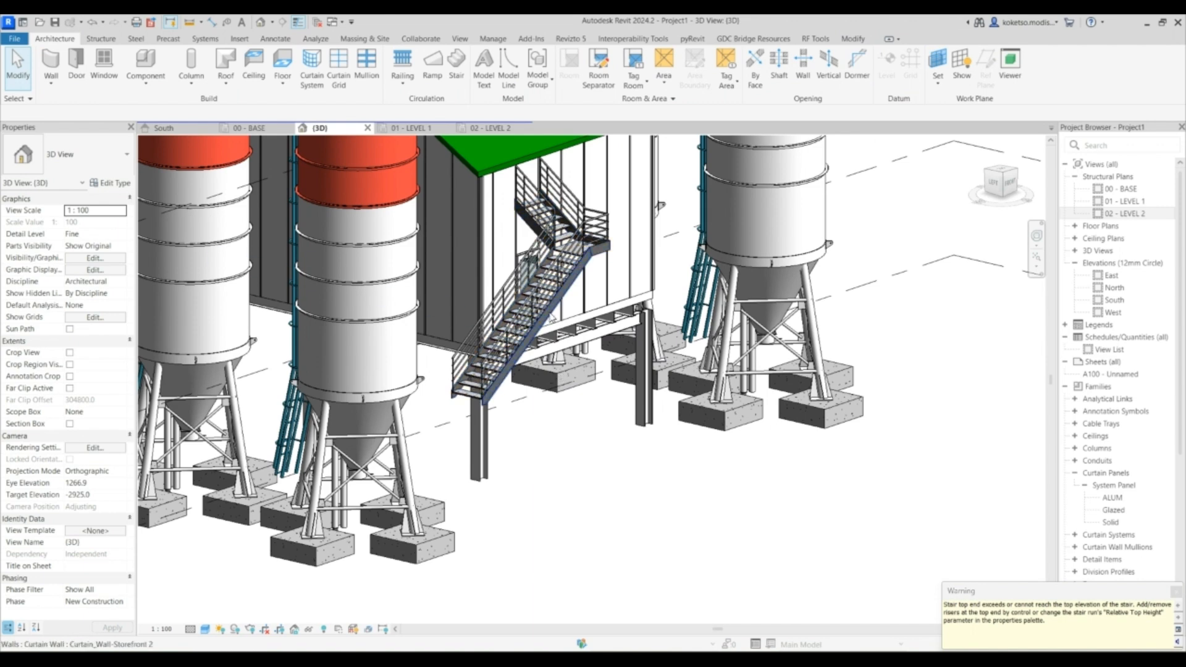
- Set the stair's base level to 00 - BASE and its top level to 01 - LEVEL 1
left_click(532, 293)
left_click(127, 216)
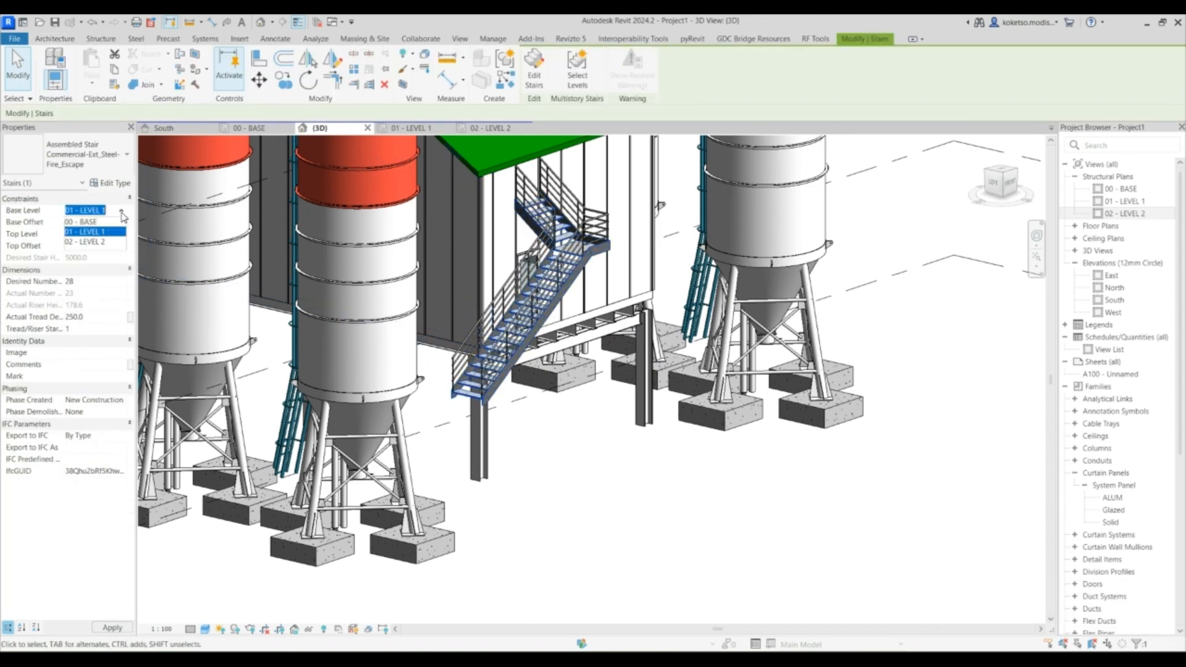
left_click(99, 222)
left_click(121, 235)
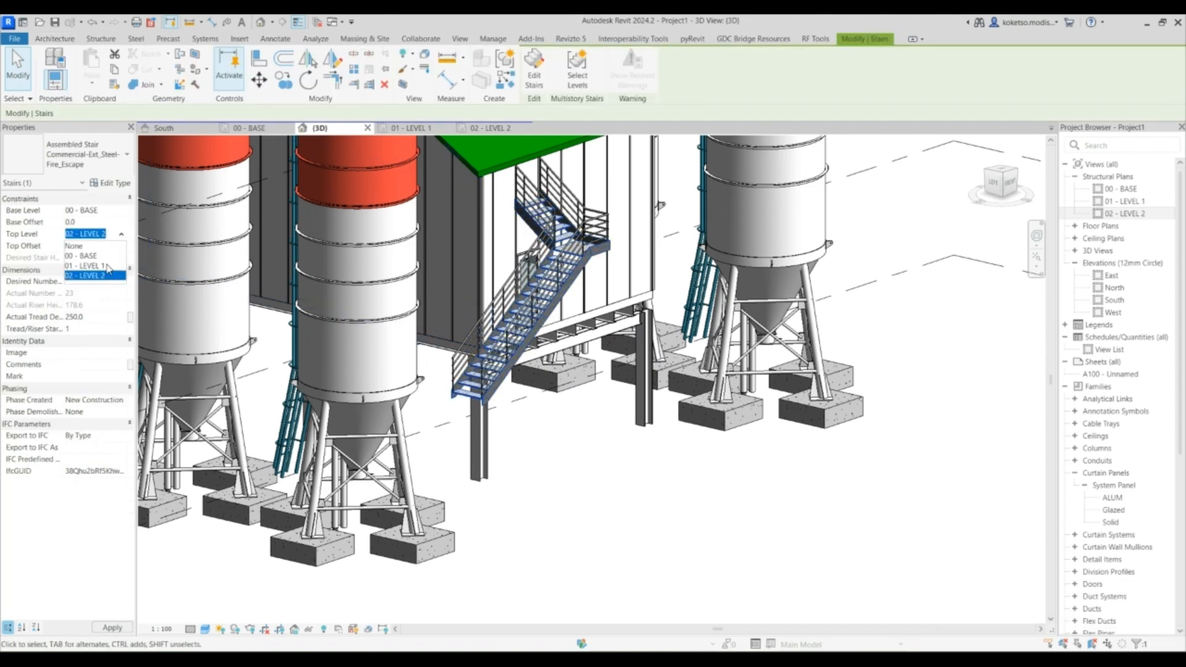
left_click(110, 267)
left_click(611, 410)
- Orbit and zoom around the new stair to inspect how it meets the enclosure door
middle_click_drag(610, 405, 479, 278, "shift")
scroll(559, 282, "up", 3)
left_click(560, 281)
scroll(559, 281, "up", 1)
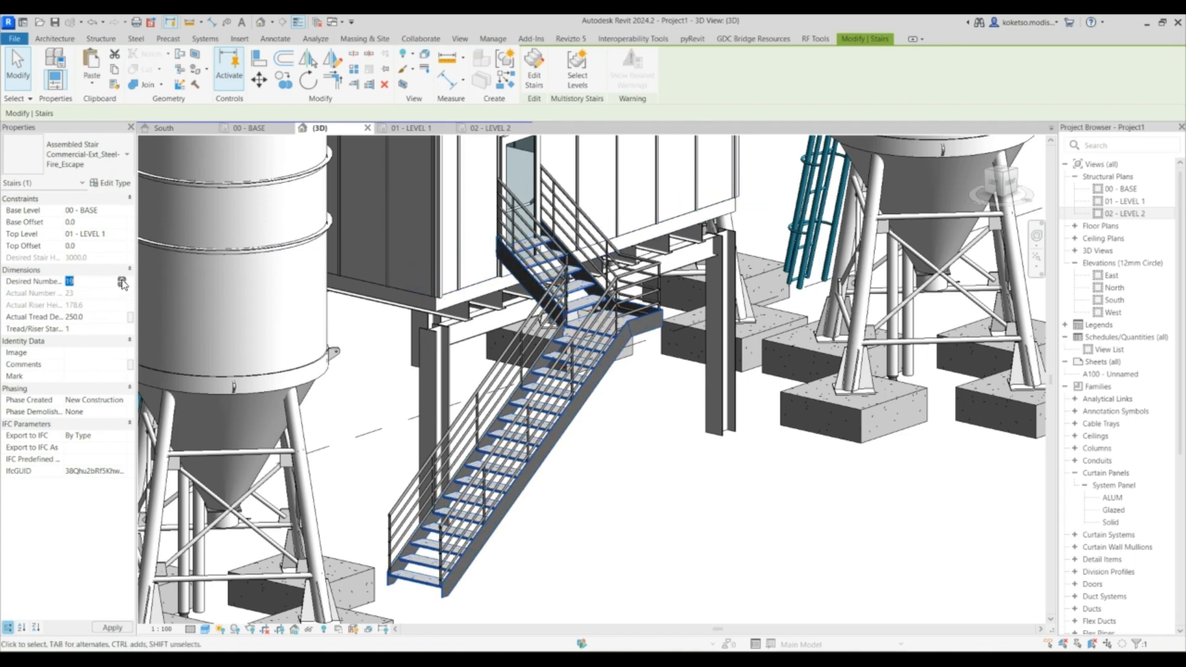
key("Escape")
scroll(698, 460, "down", 1)
middle_click_drag(698, 460, 499, 344, "shift")
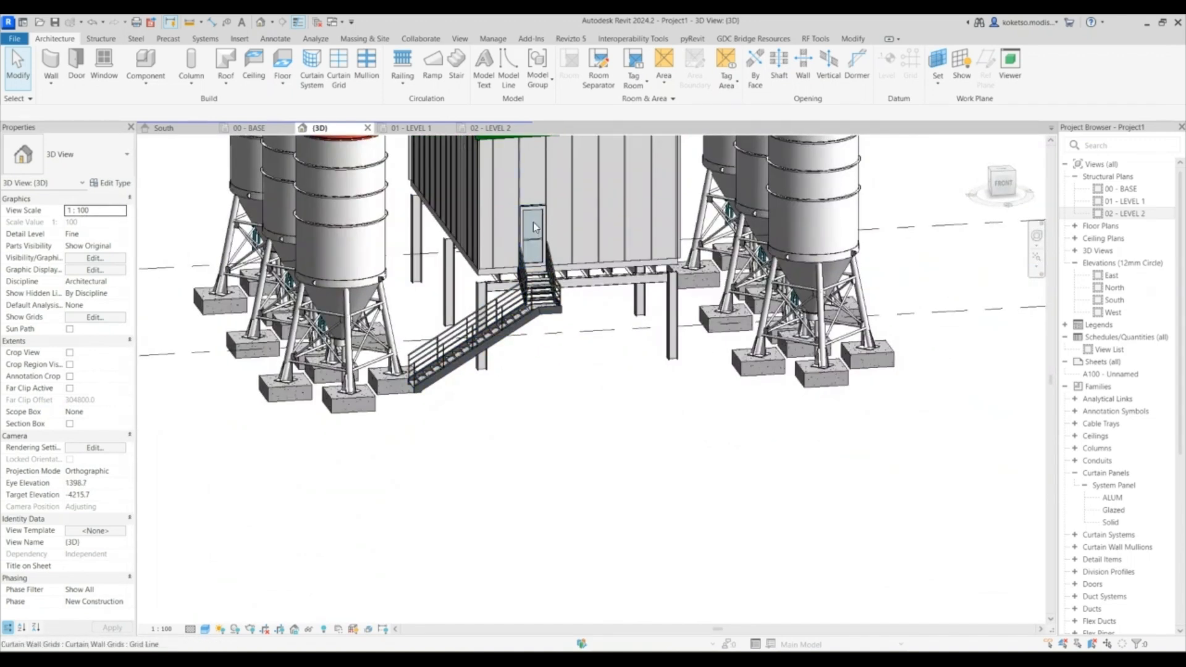
- Review the stair in the 00 - BASE plan and the 3D view
left_click(250, 128)
scroll(573, 281, "down", 5)
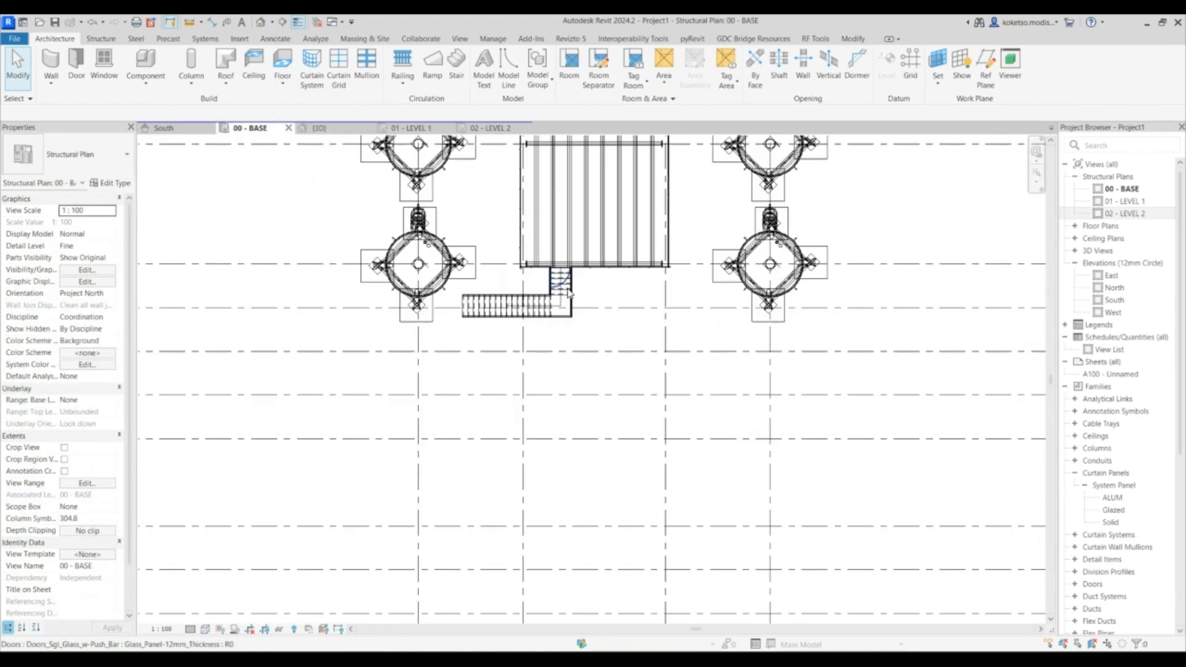
left_click(346, 128)
middle_click_drag(612, 389, 598, 433, "shift")
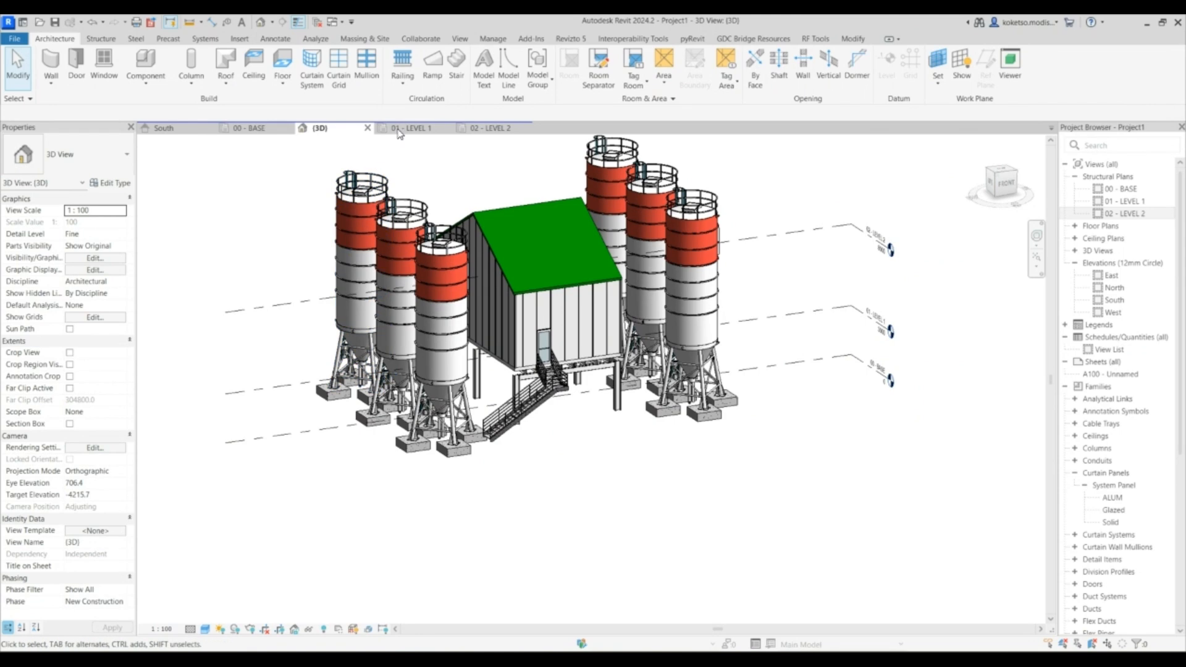
left_click(247, 129)
middle_click_drag(630, 265, 522, 301)
scroll(544, 284, "down", 2)
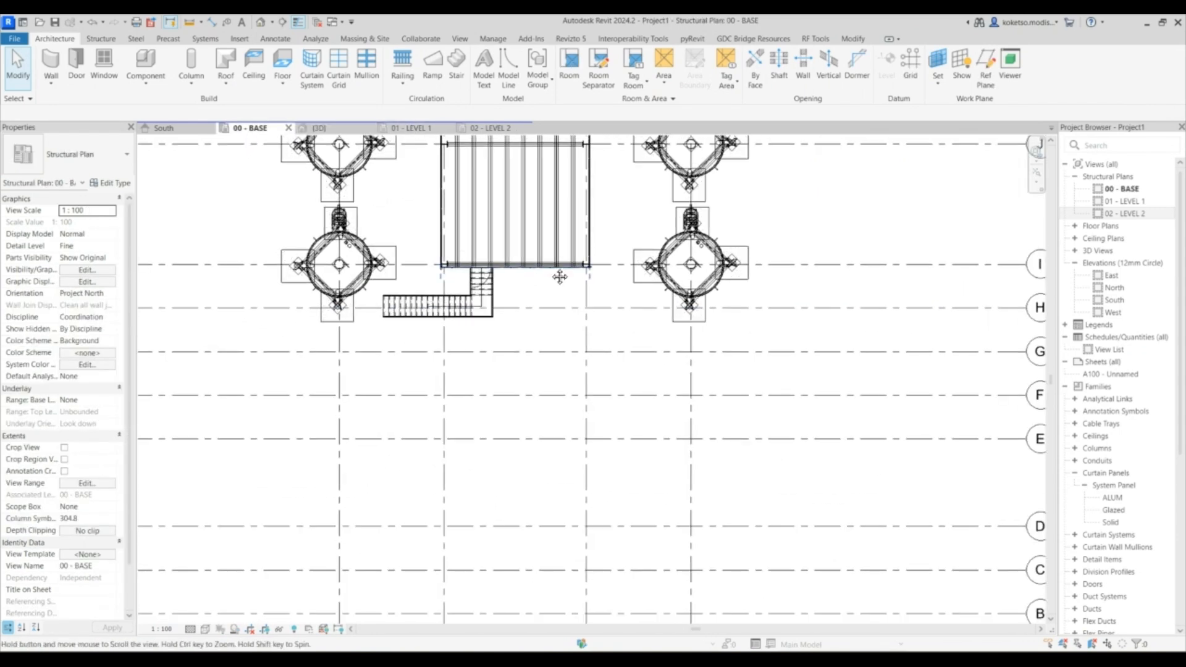
- Draw a vertical reference plane in the 00 - BASE plan just beside the stair's upper run
left_click(984, 69)
scroll(527, 271, "up", 3)
left_click(523, 270)
middle_click_drag(521, 389, 546, 293)
scroll(546, 294, "down", 1)
middle_click_drag(551, 458, 546, 341)
scroll(536, 332, "down", 2)
middle_click_drag(554, 415, 559, 328)
middle_click_drag(555, 390, 541, 260)
scroll(532, 253, "down", 2)
left_click(521, 491)
middle_click_drag(545, 205, 558, 323)
scroll(527, 192, "up", 3)
key("Escape")
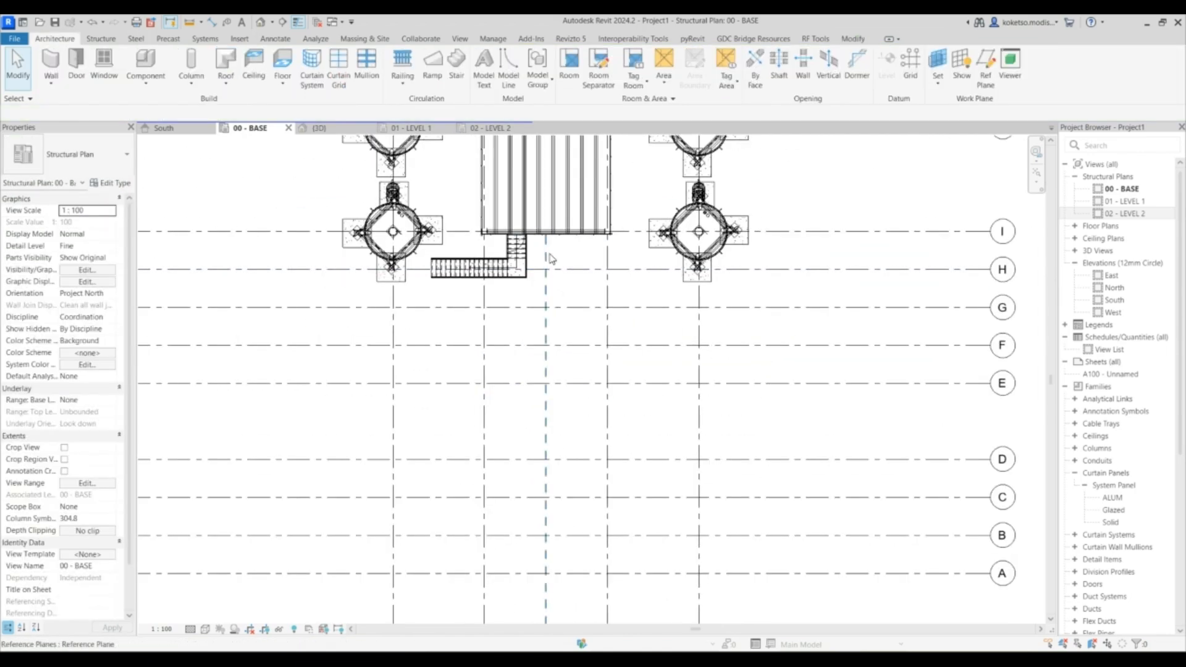
- Open the West elevation and drag the grid line heads up above the silos
scroll(552, 257, "up", 2)
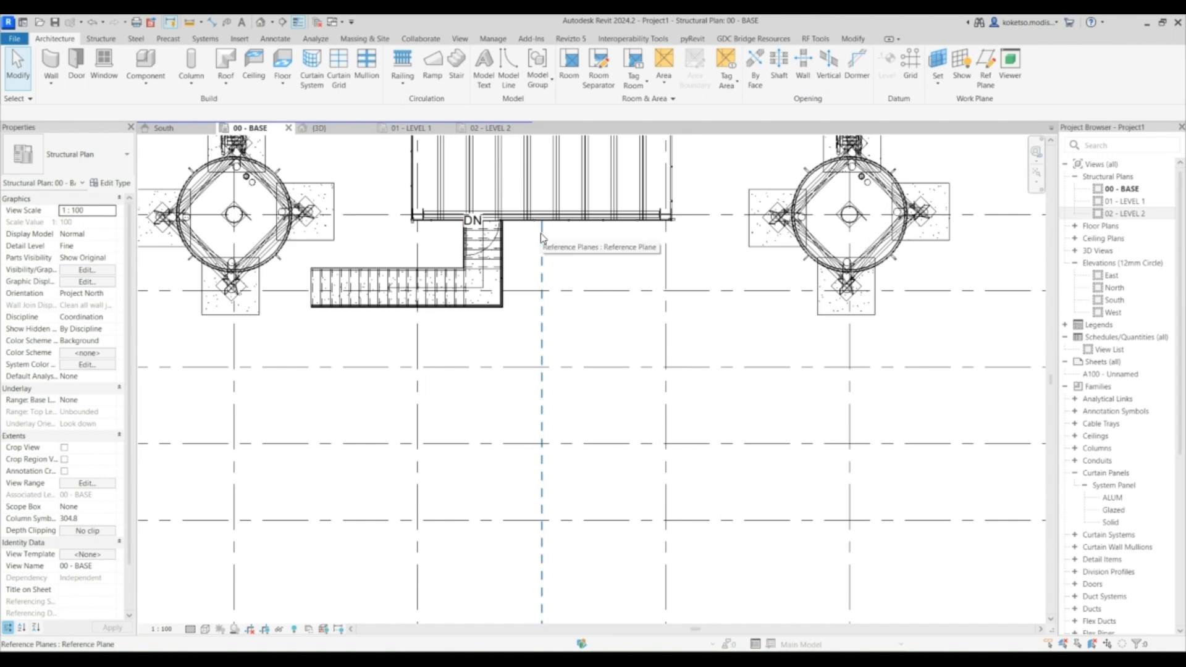
left_click(326, 130)
middle_click_drag(595, 406, 532, 259, "shift")
scroll(601, 403, "up", 3)
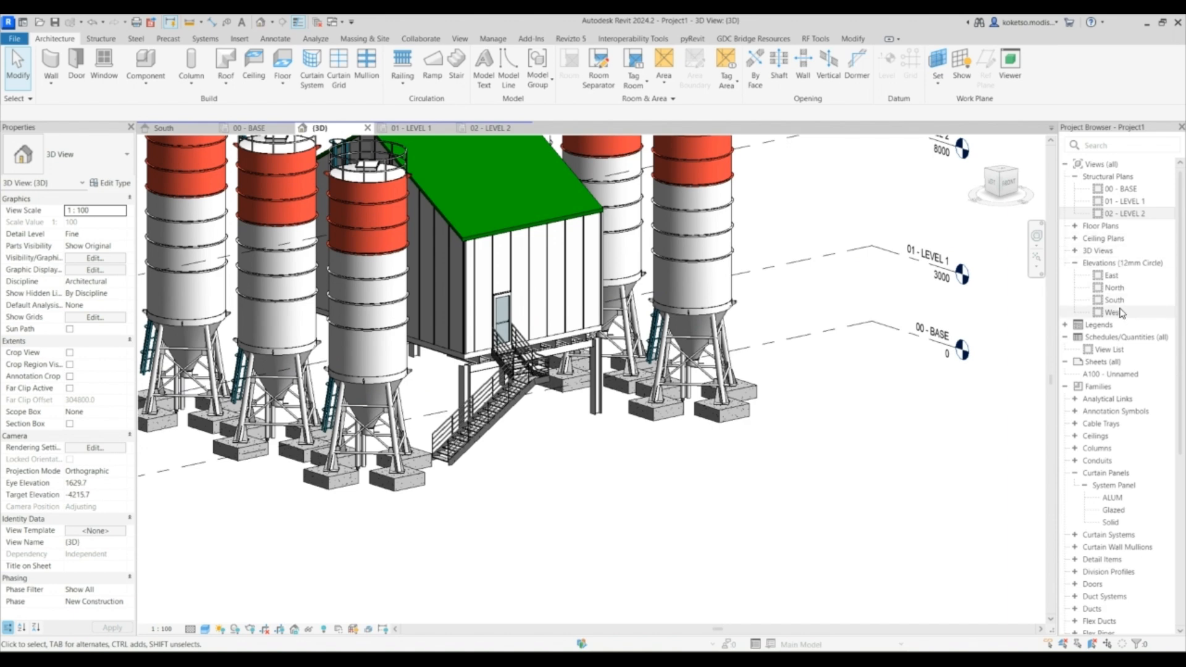
double_click(1112, 312)
scroll(643, 334, "down", 2)
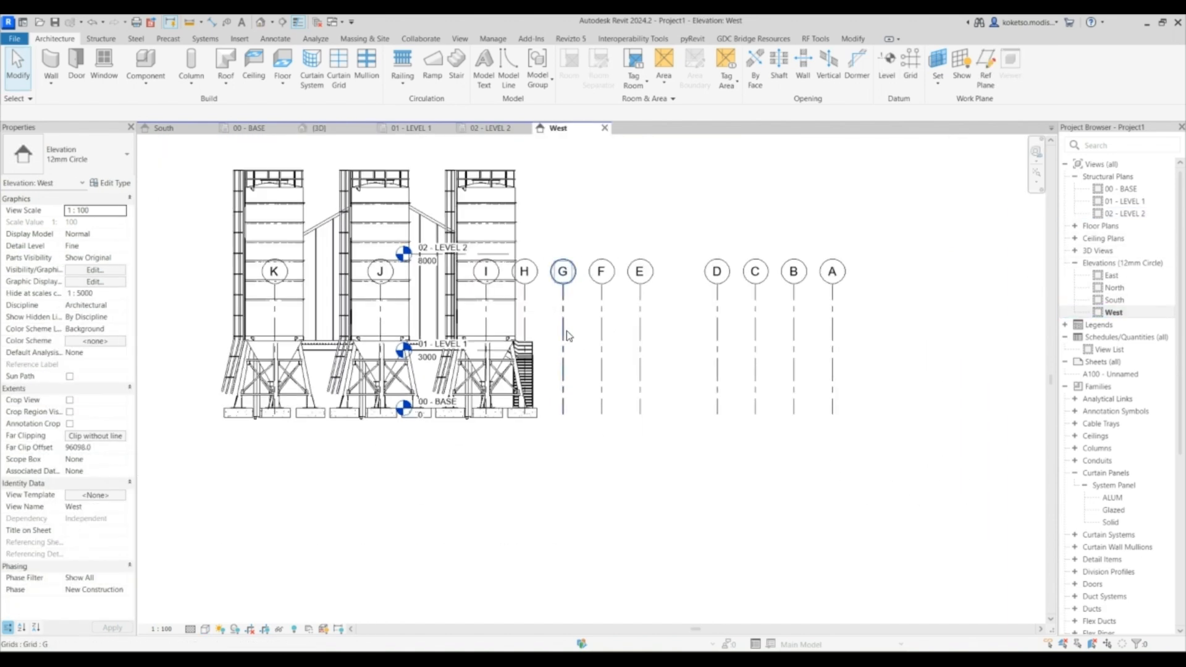
left_click(572, 330)
scroll(571, 330, "down", 3)
left_click_drag(570, 312, 570, 195)
scroll(497, 315, "up", 2)
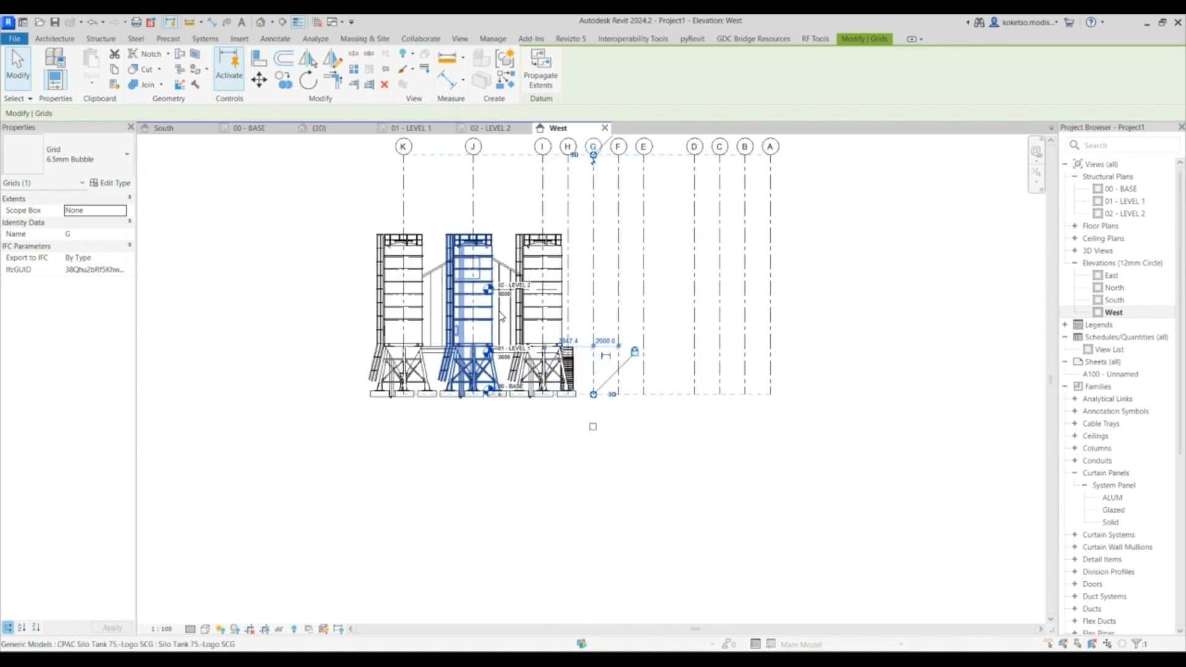
- In the West elevation, extend the 01 - LEVEL 1 and 02 - LEVEL 2 lines across all grid lines and adjust the view's graphic display
key("Escape")
left_click(508, 289)
key("Escape")
scroll(503, 289, "up", 2)
left_click(502, 294)
scroll(501, 295, "down", 1)
left_click_drag(482, 290, 253, 291)
left_click_drag(608, 291, 1015, 290)
left_click(666, 402)
middle_click_drag(673, 413, 610, 392)
scroll(558, 387, "up", 1)
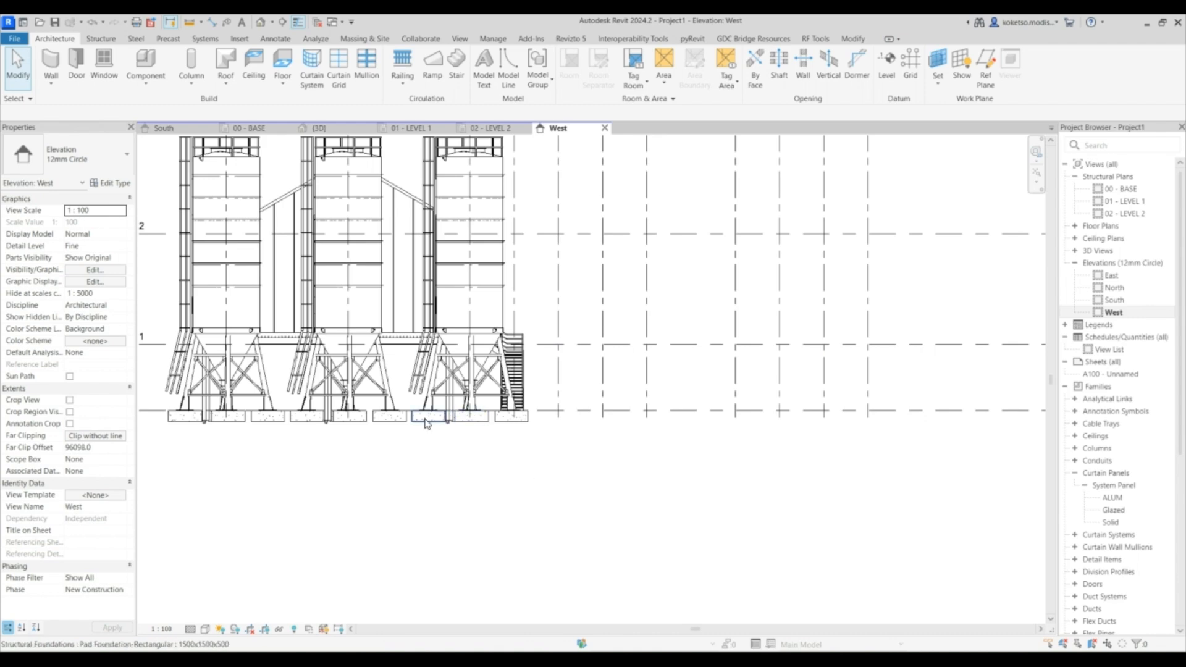
left_click(205, 629)
left_click(227, 554)
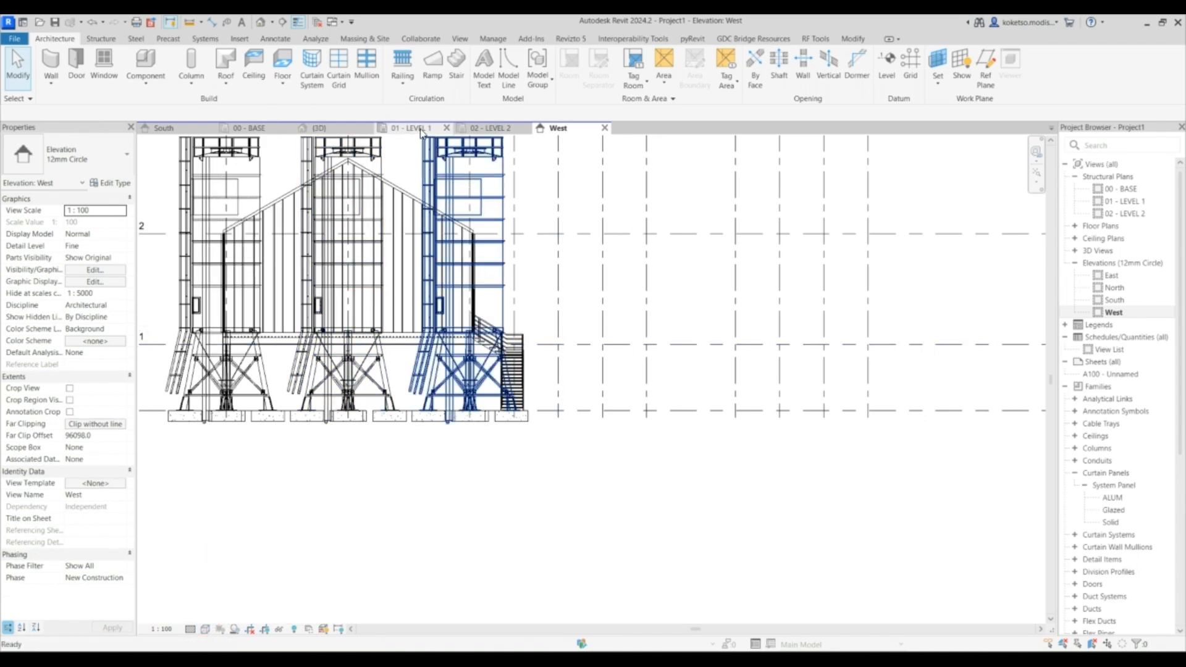
- Draw a vertical section line through the enclosure and stair in the 00 - BASE plan
left_click(253, 128)
scroll(519, 327, "down", 9)
scroll(499, 307, "up", 3)
middle_click_drag(494, 325, 476, 347)
scroll(477, 347, "down", 2)
left_click(282, 22)
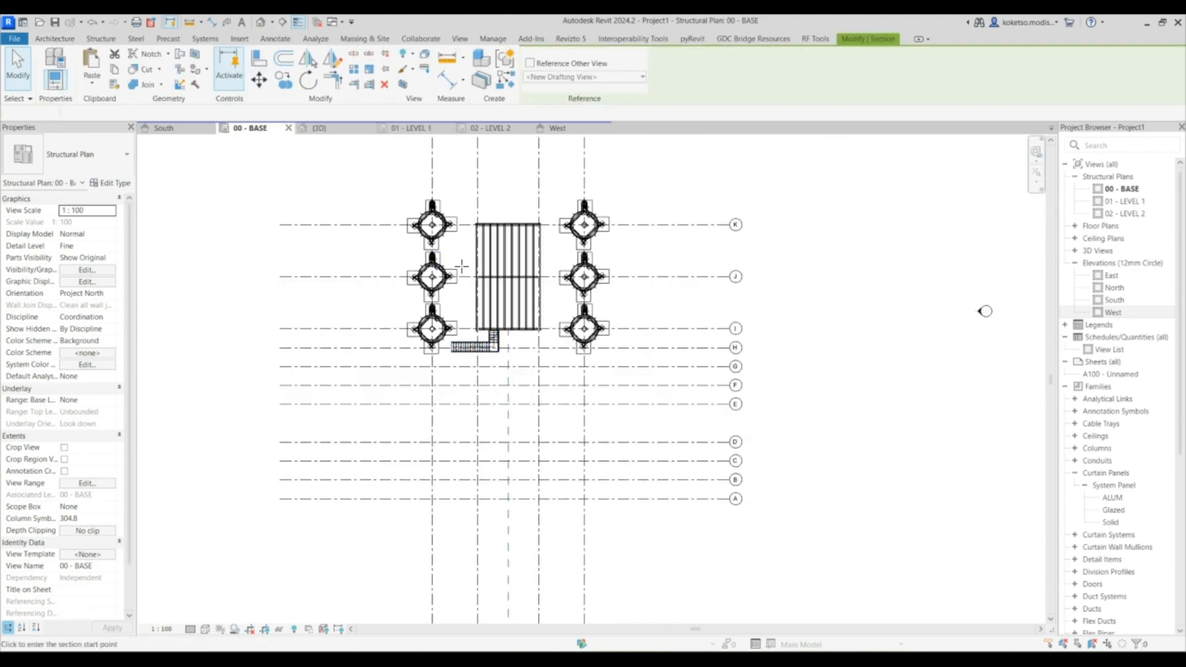
left_click(461, 172)
scroll(471, 460, "down", 2)
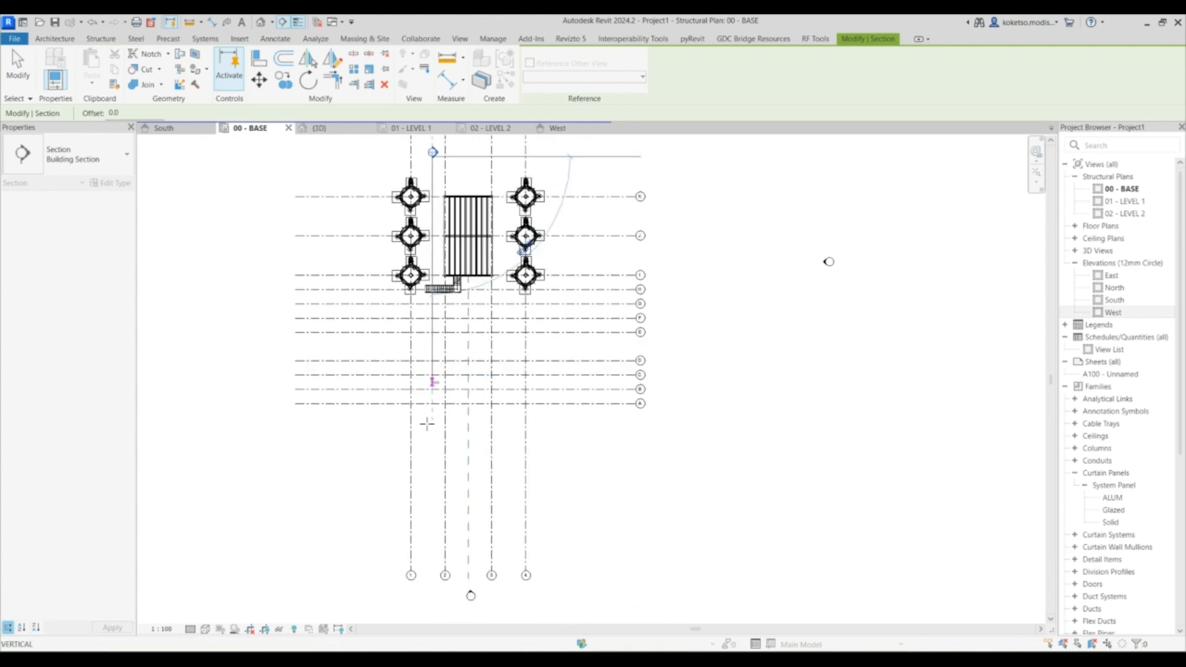
scroll(440, 496, "down", 1)
middle_click_drag(440, 496, 422, 389)
left_click(415, 475)
middle_click_drag(460, 241, 493, 331)
left_click(399, 159)
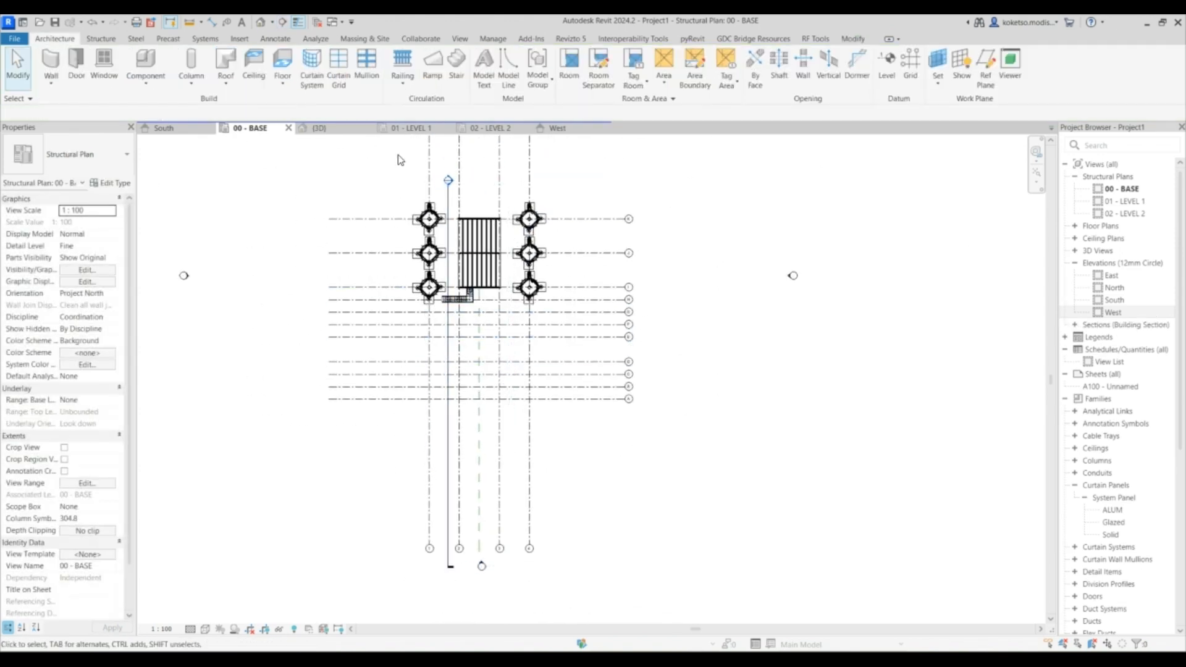
- Open Section 1, extend its crop region down to the 00 - BASE level and set the detail level to Fine
double_click(449, 184)
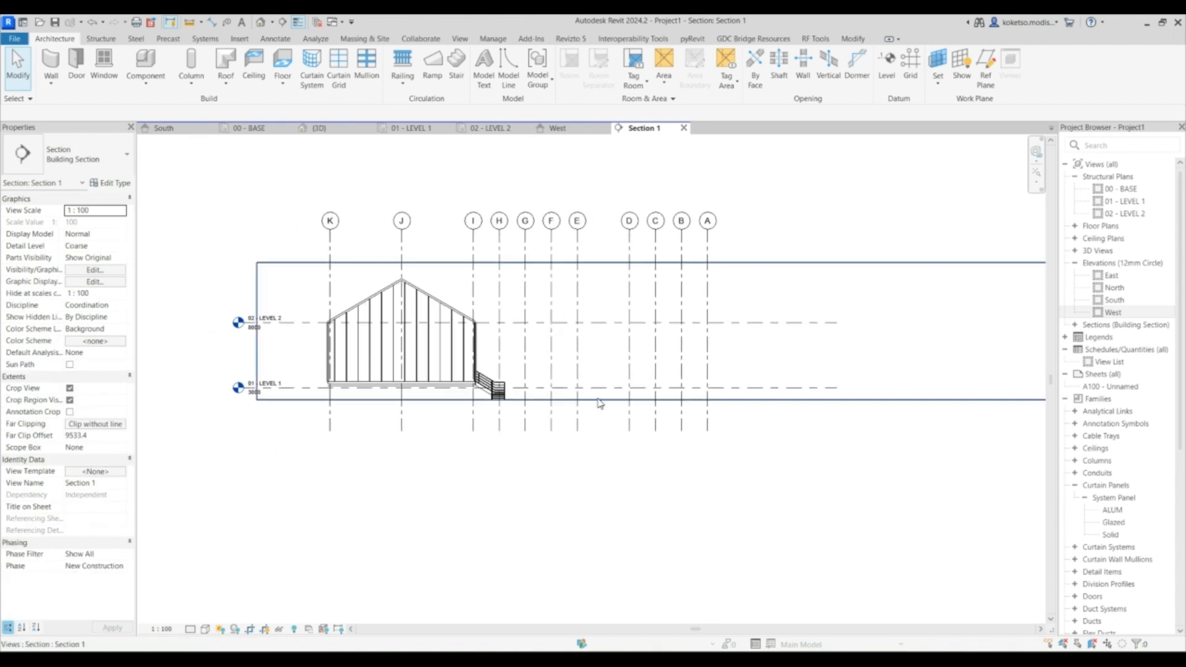
left_click(598, 400)
left_click_drag(656, 400, 655, 445)
left_click_drag(655, 262, 649, 224)
left_click(202, 630)
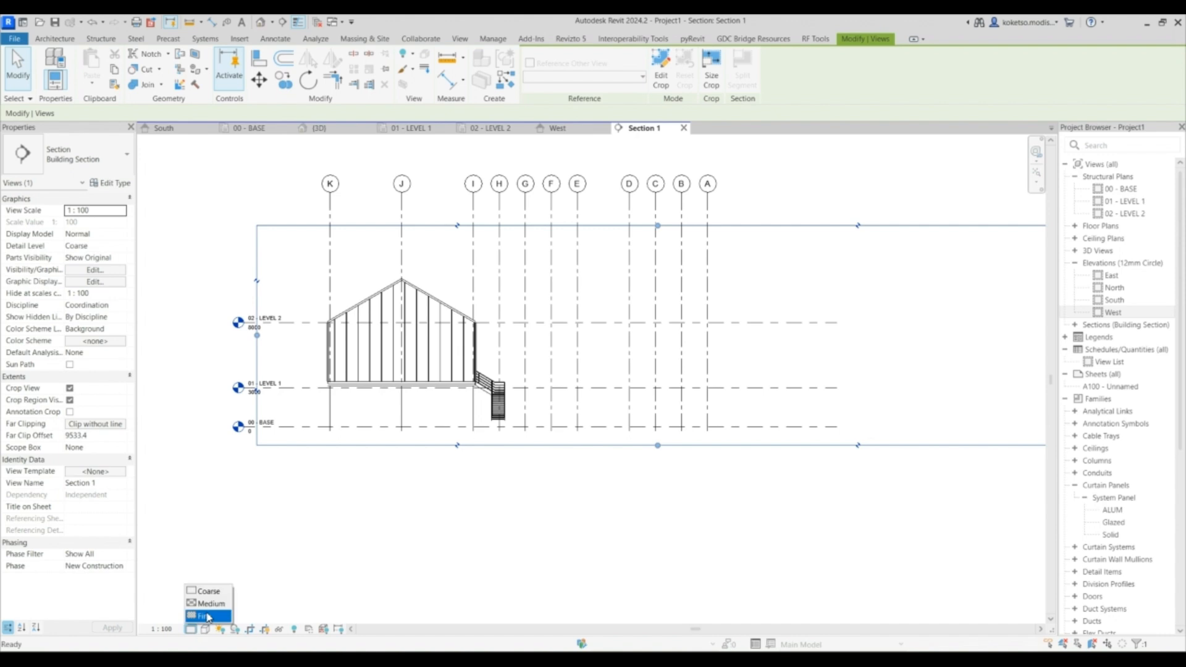
left_click(210, 618)
- Draw a short horizontal reference plane outward from the enclosure's west wall above the stair in Section 1
scroll(531, 402, "up", 3)
middle_click_drag(532, 387, 537, 393)
scroll(535, 391, "up", 2)
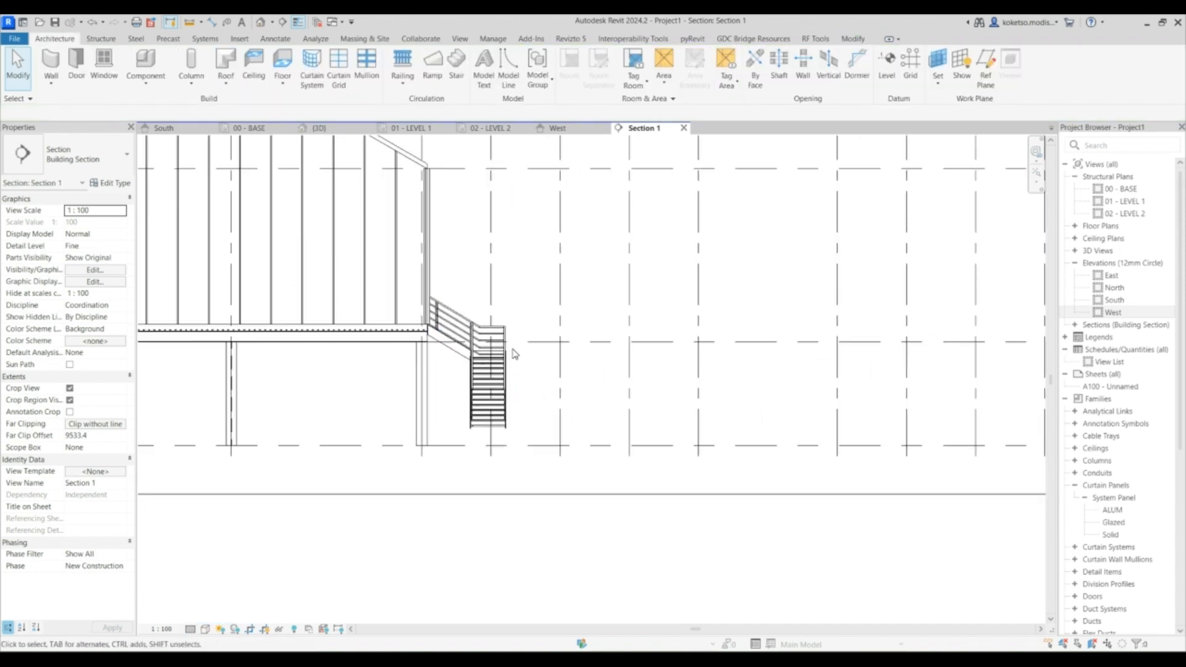
middle_click_drag(498, 344, 472, 352)
scroll(469, 423, "down", 3)
scroll(530, 449, "down", 3)
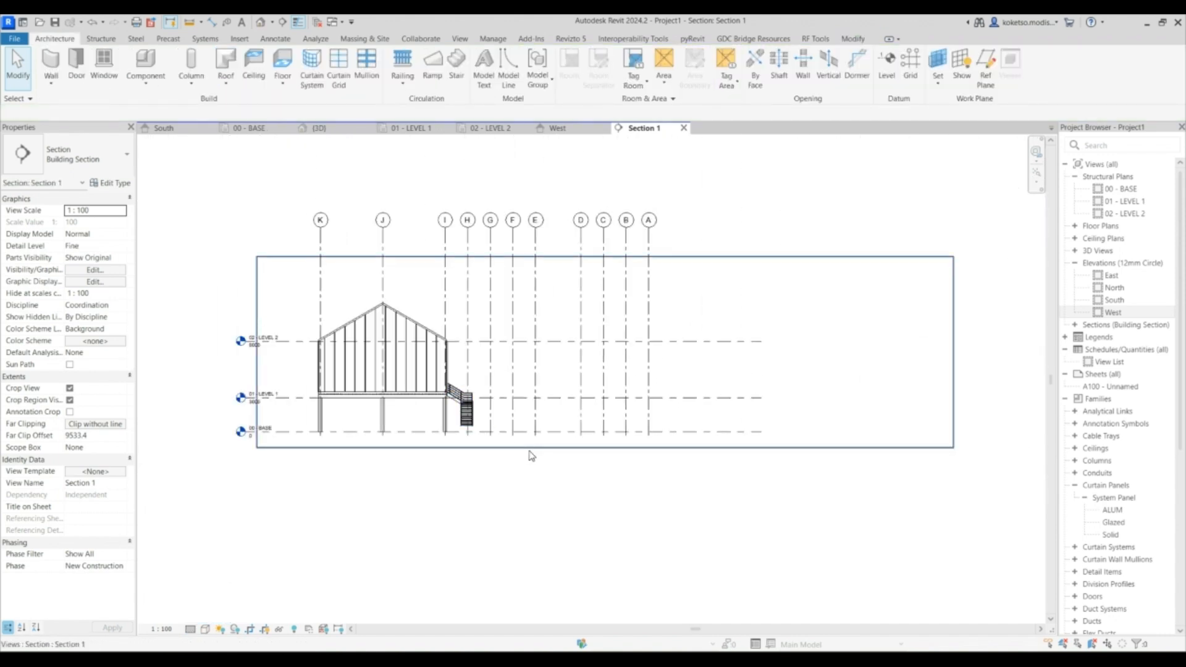
scroll(485, 450, "up", 2)
scroll(510, 406, "up", 2)
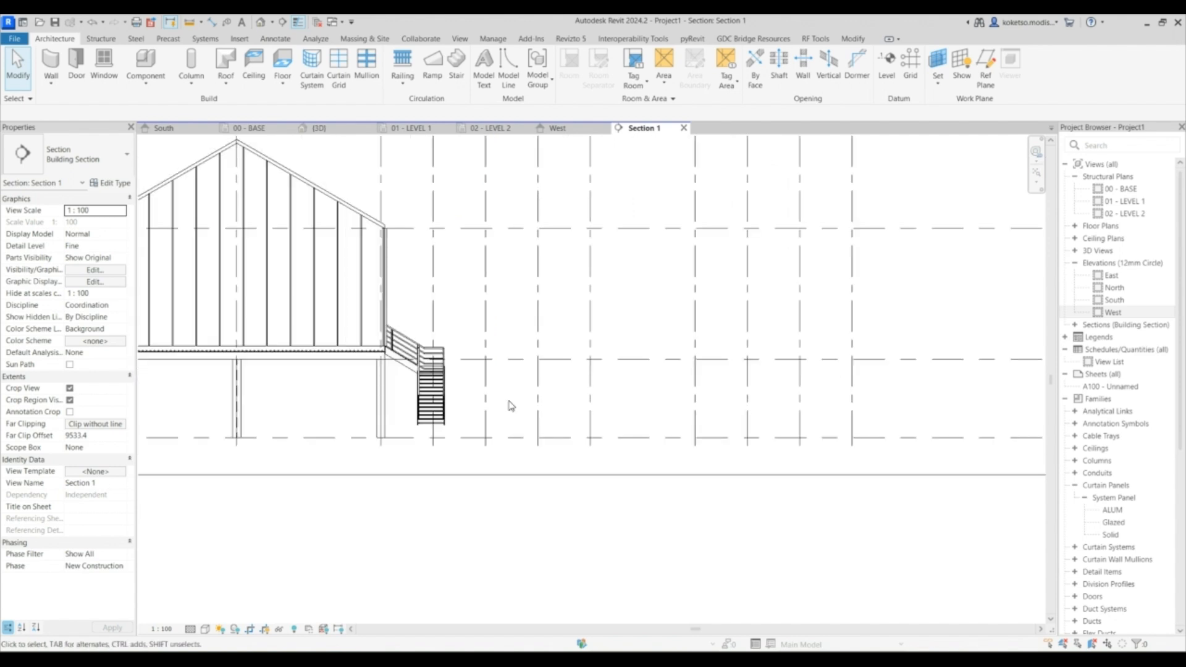
left_click(985, 71)
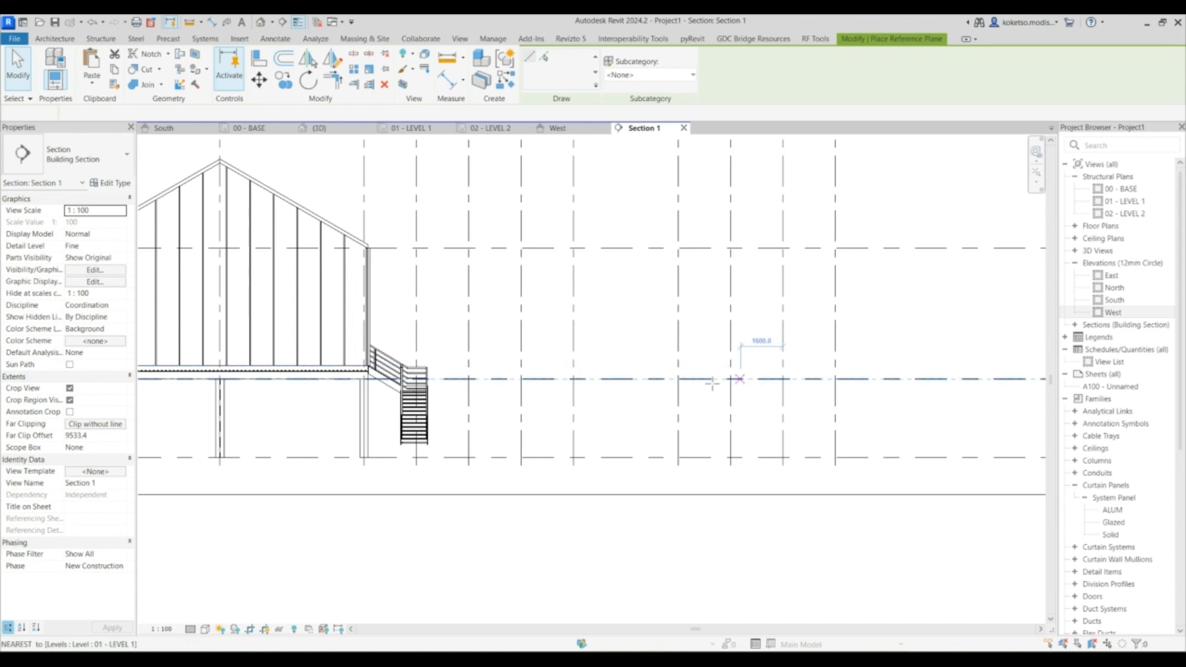
middle_click_drag(630, 426, 680, 408)
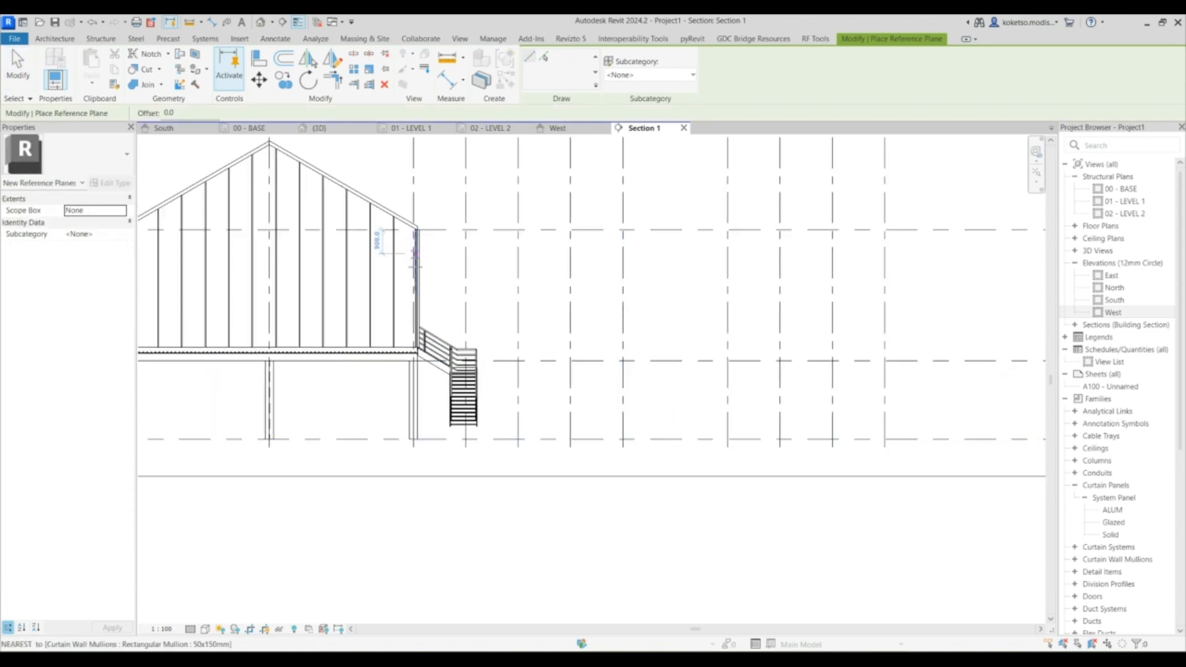
scroll(415, 252, "up", 1)
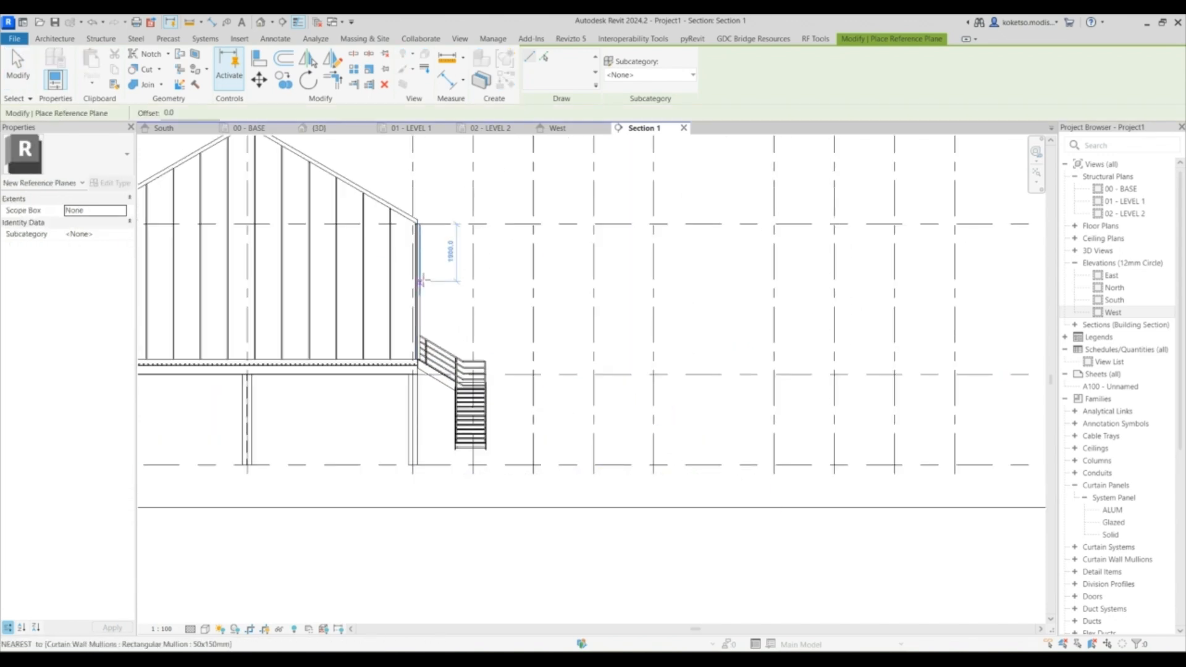
scroll(419, 278, "up", 2)
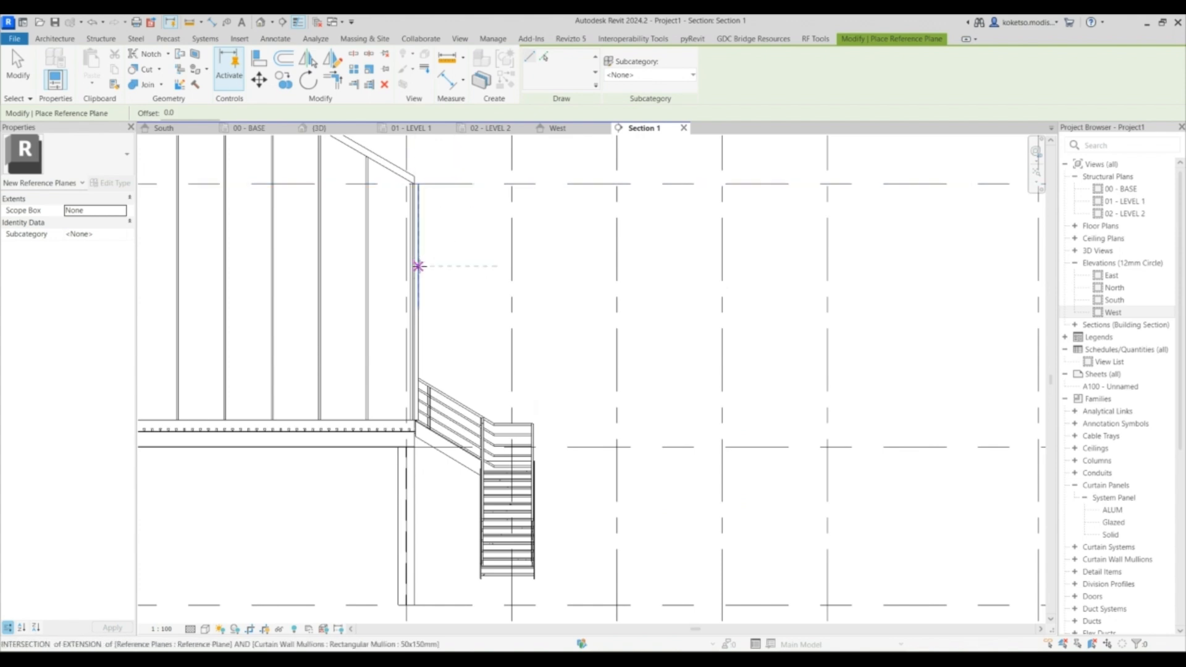
left_click(418, 266)
left_click(576, 266)
key("Escape")
- Dimension the new reference plane from the level line above and set that distance to 1500
left_click(474, 269)
scroll(498, 237, "up", 1)
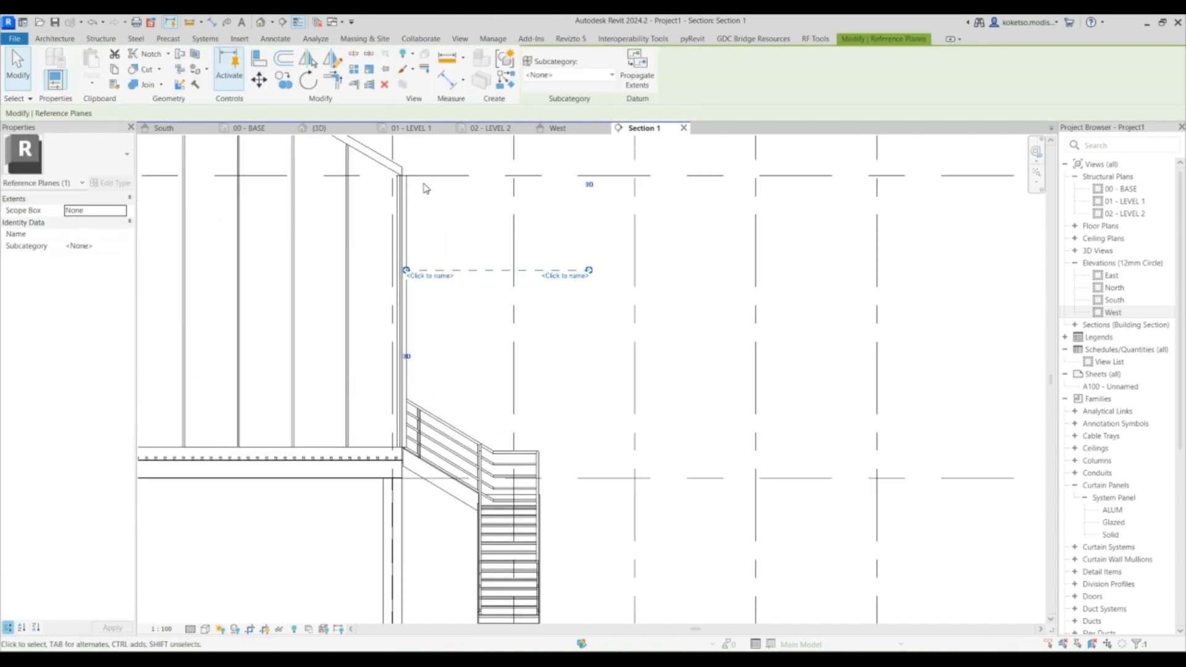
left_click(213, 24)
left_click(456, 176)
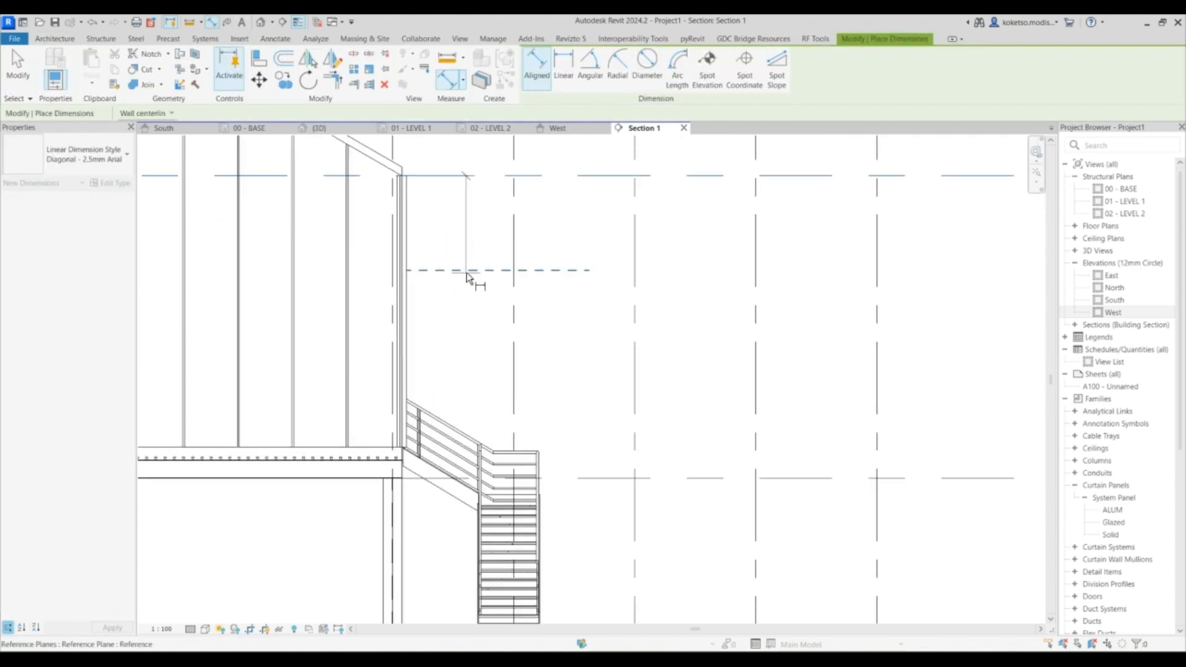
left_click(467, 229)
key("Escape")
left_click(492, 270)
left_click(455, 228)
type("1500")
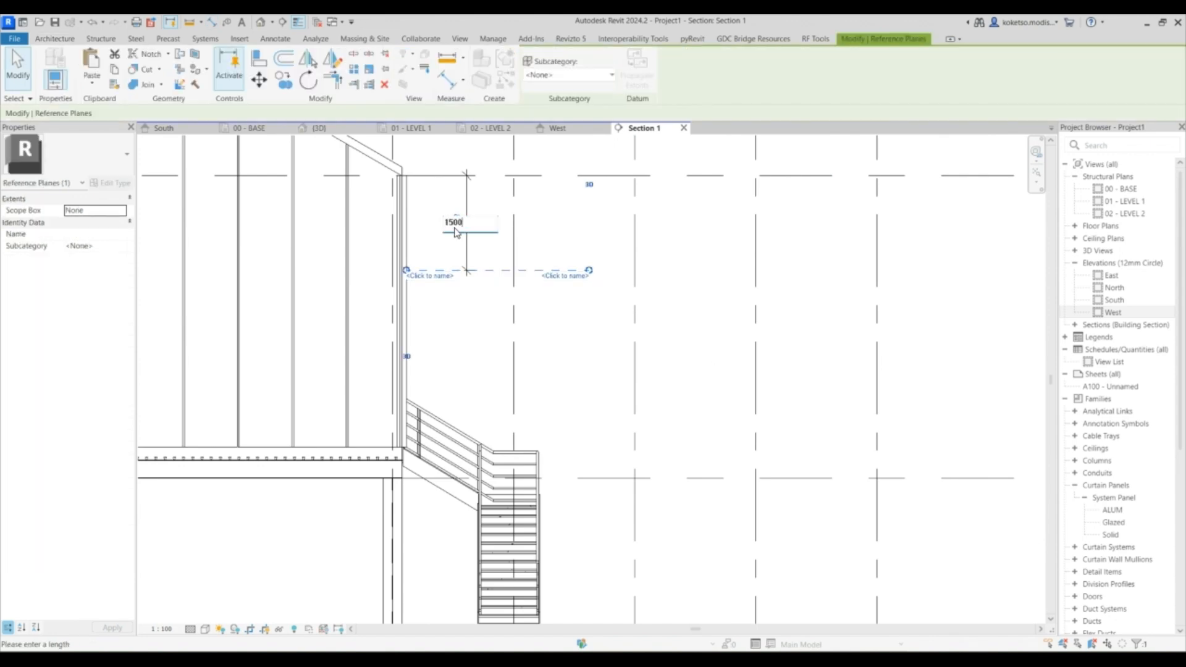
key("Return")
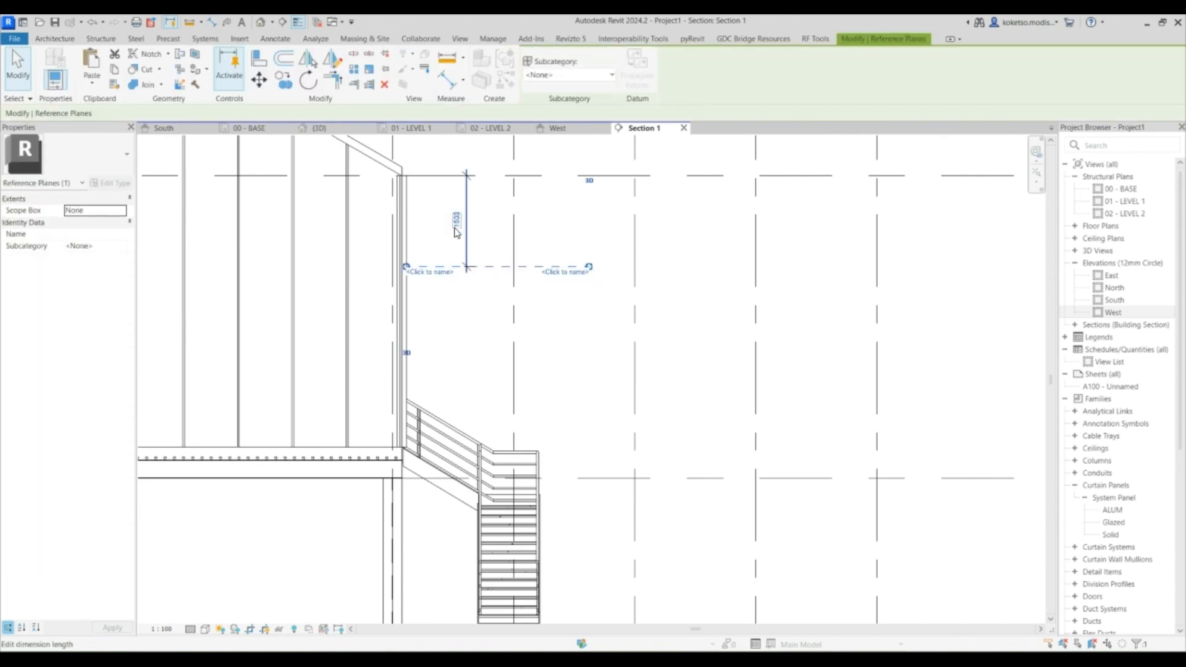
key("Escape")
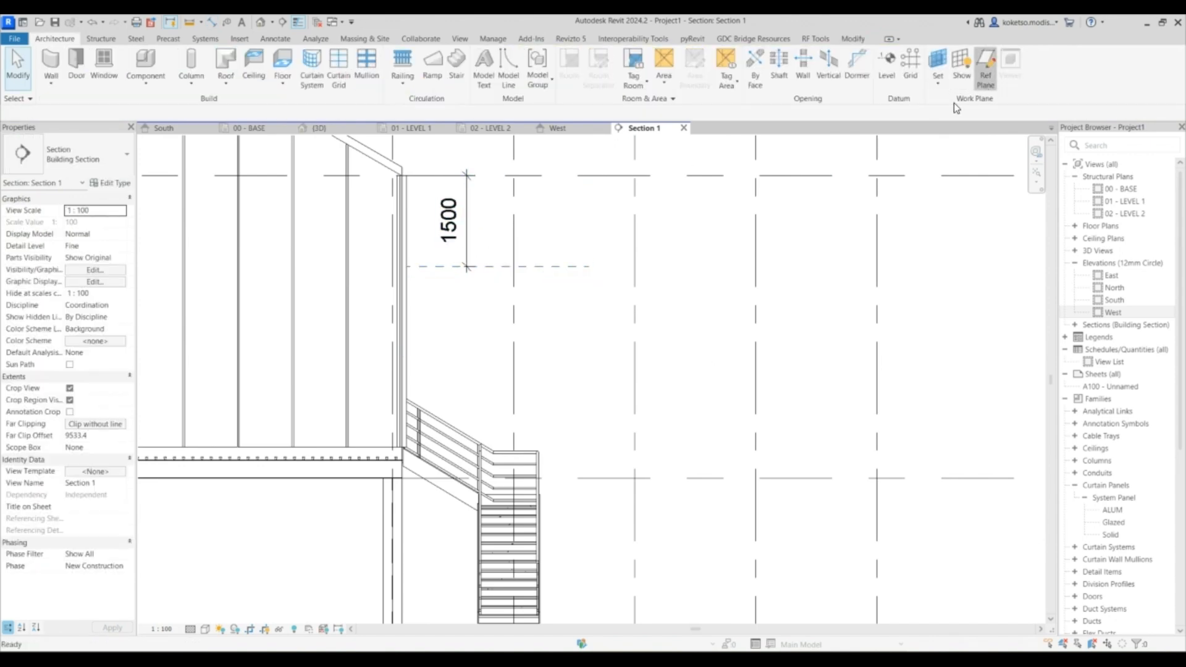
- Draw a diagonal reference plane from the wall end of the horizontal plane down to the 00 - BASE level
left_click(406, 266)
scroll(544, 303, "down", 4)
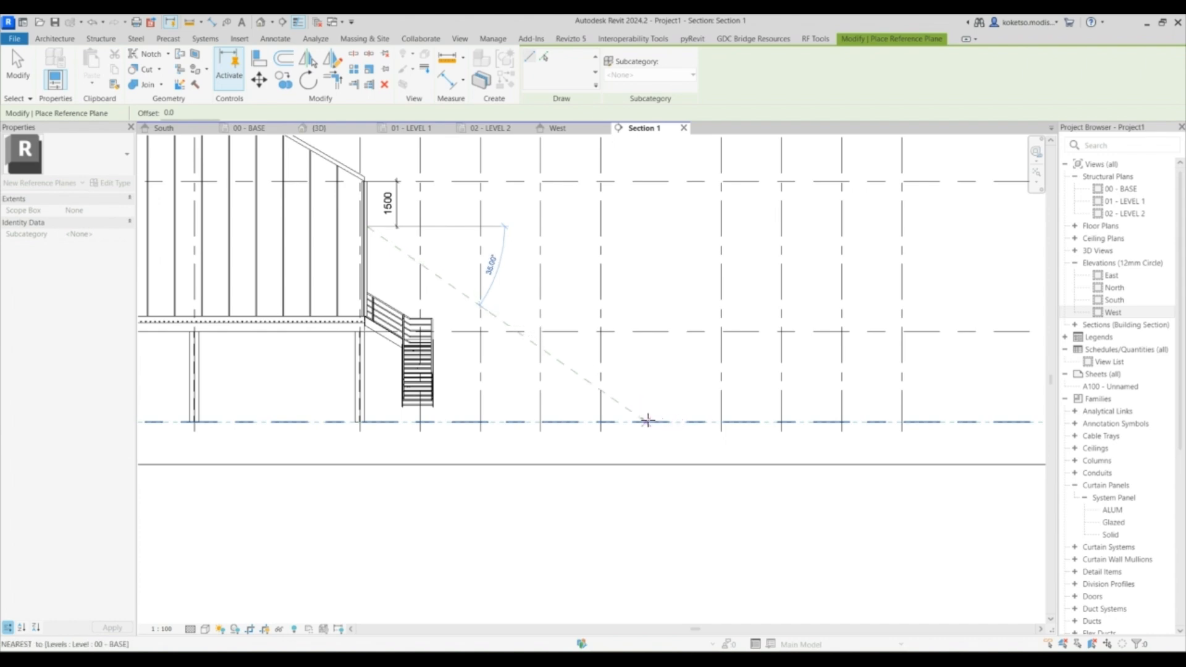
left_click(647, 421)
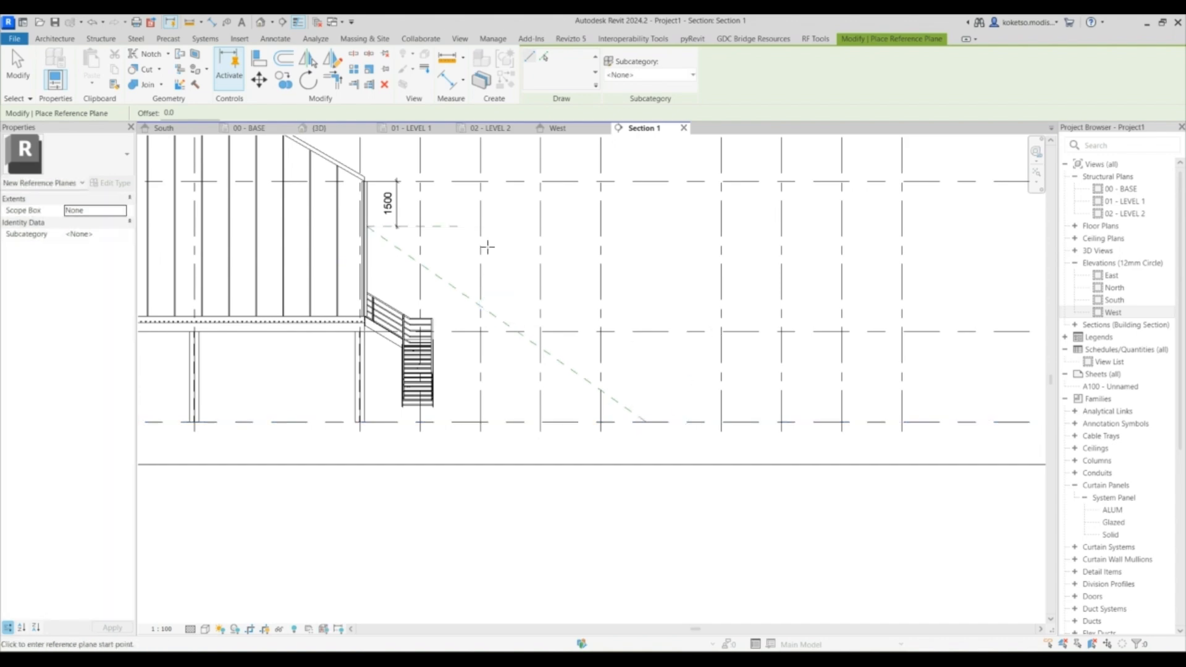
key("Escape")
key("Escape")
- Inspect the diagonal reference plane's slope relative to the stair in Section 1
scroll(507, 330, "up", 2)
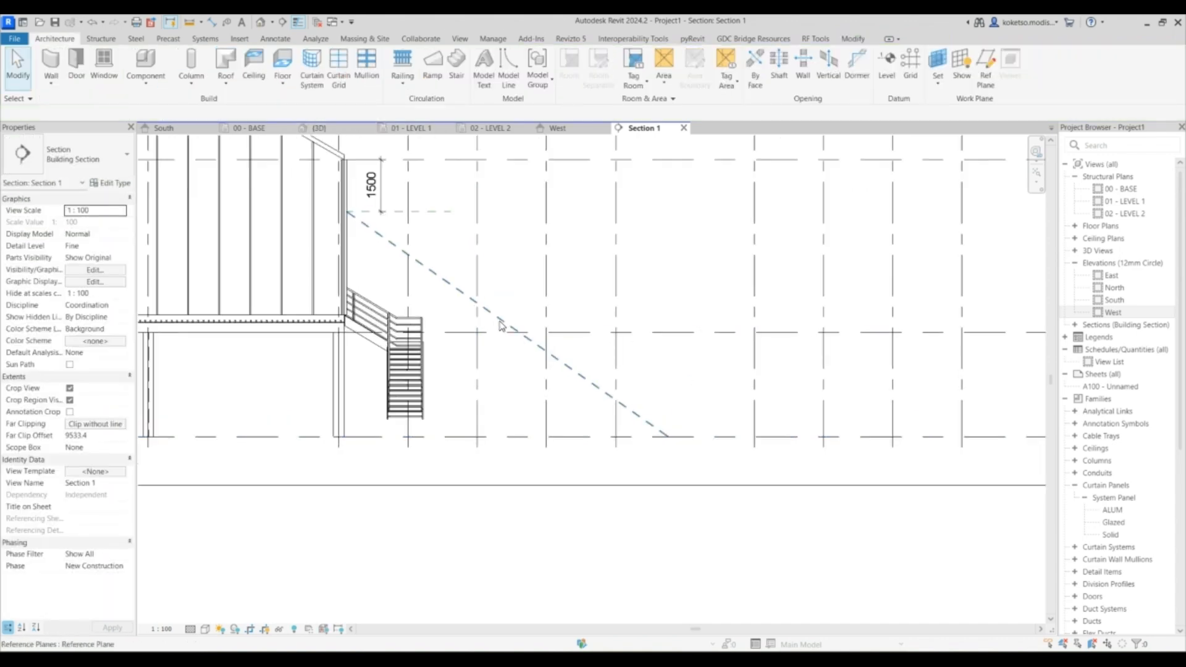
left_click(535, 347)
middle_click_drag(530, 357, 581, 346)
key("Escape")
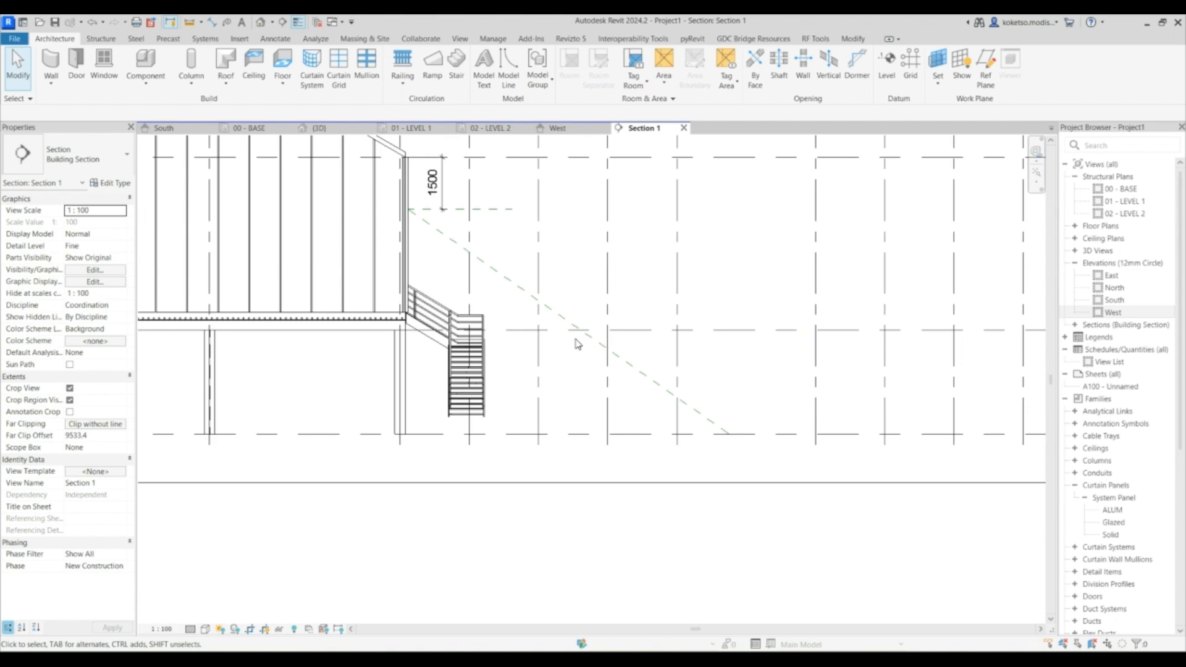
scroll(562, 324, "up", 3)
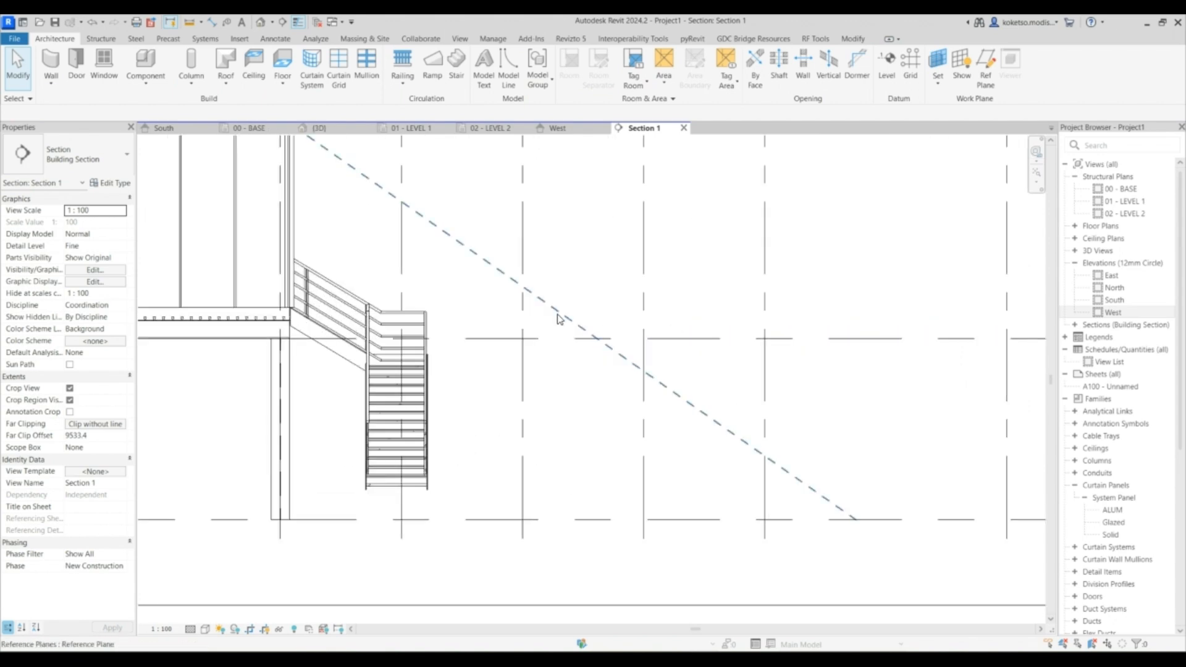
scroll(556, 321, "down", 2)
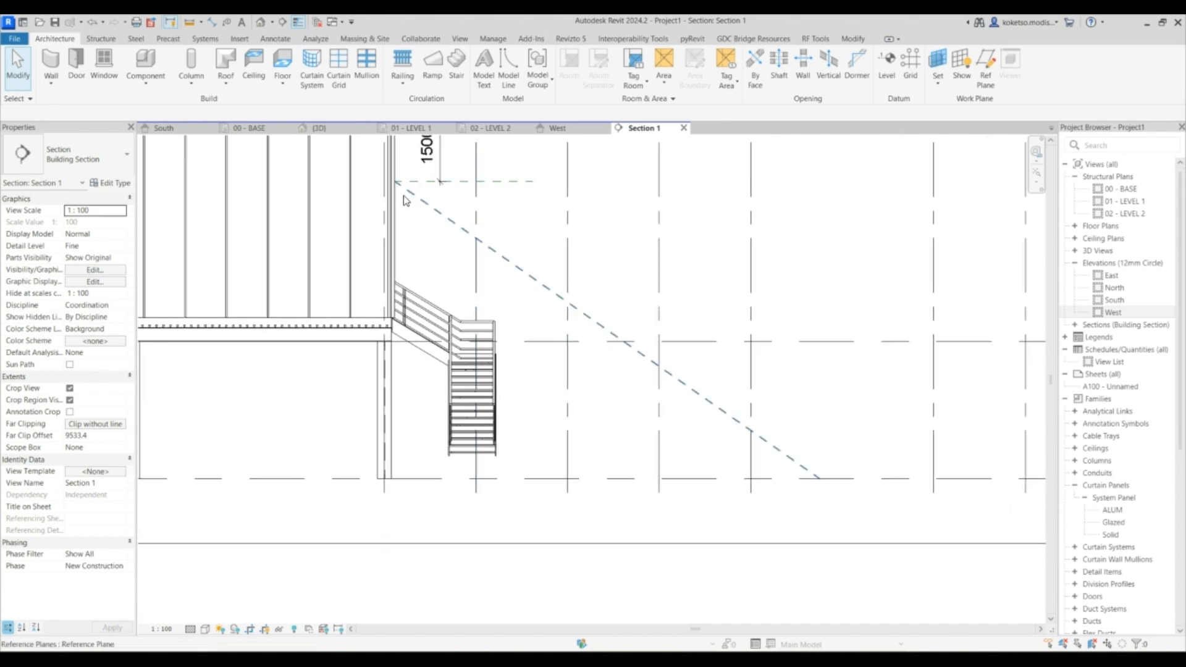
mouse_move(535, 285)
middle_mouse_down()
mouse_move(569, 316)
mouse_move(541, 289)
middle_mouse_up()
middle_click_drag(490, 258, 485, 254)
middle_click_drag(574, 306, 529, 287)
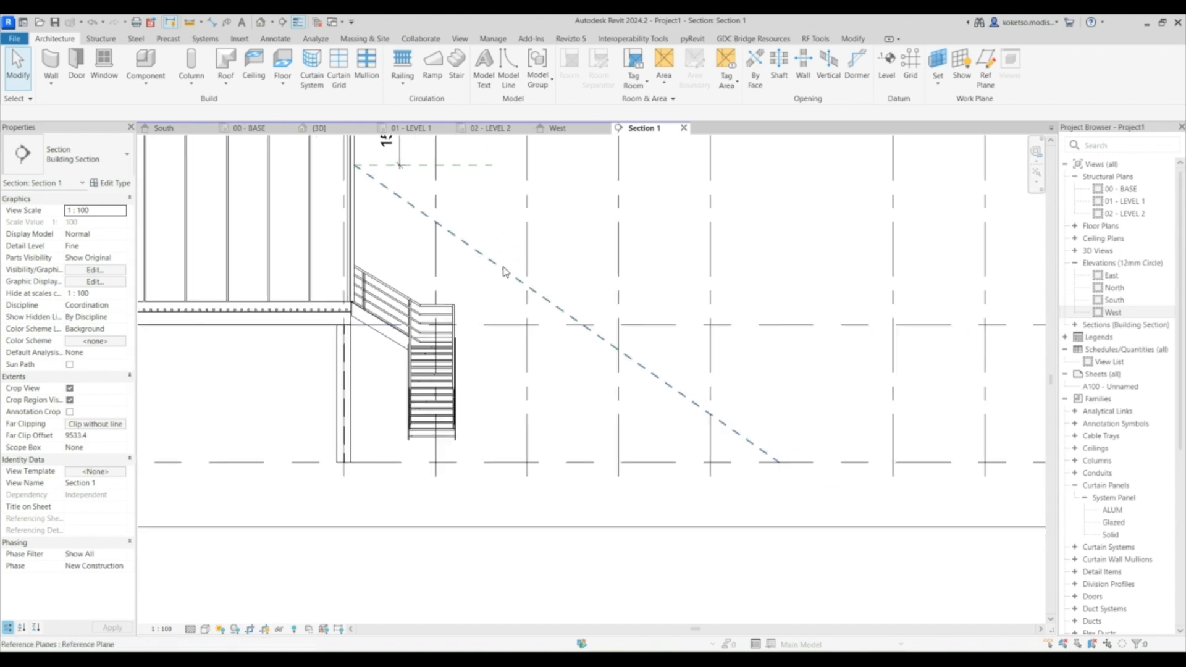
- Load the Warren With Cambered Top Chord Truss-14 Panel family from the Structural Trusses library folder
left_click(319, 128)
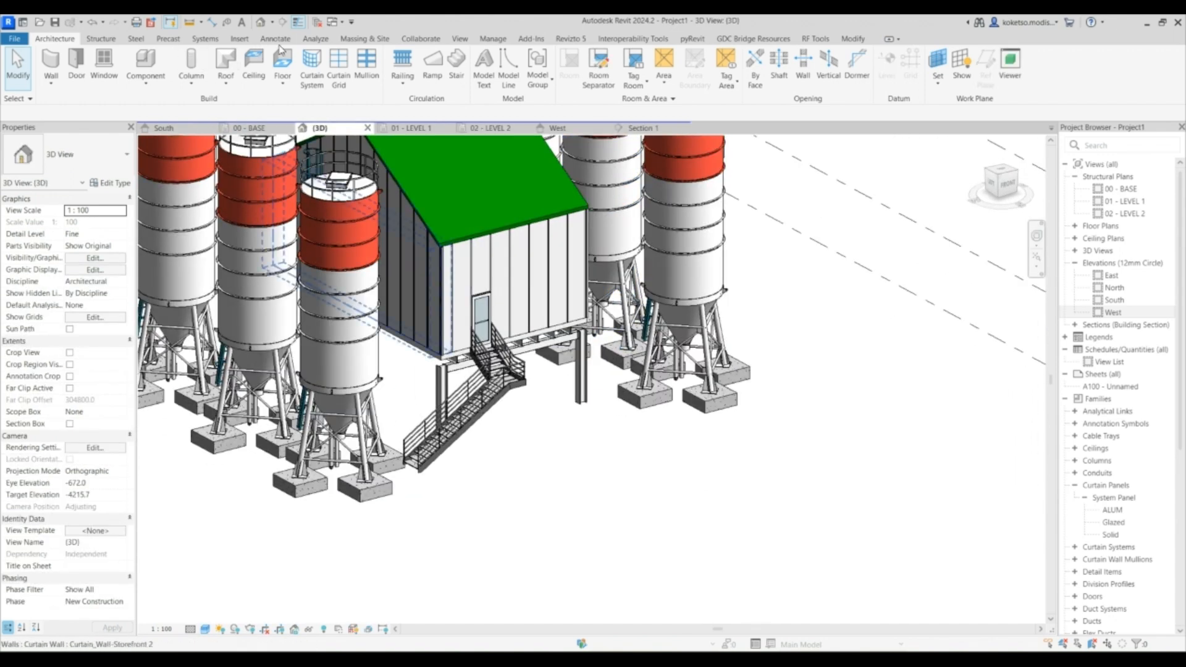
left_click(240, 39)
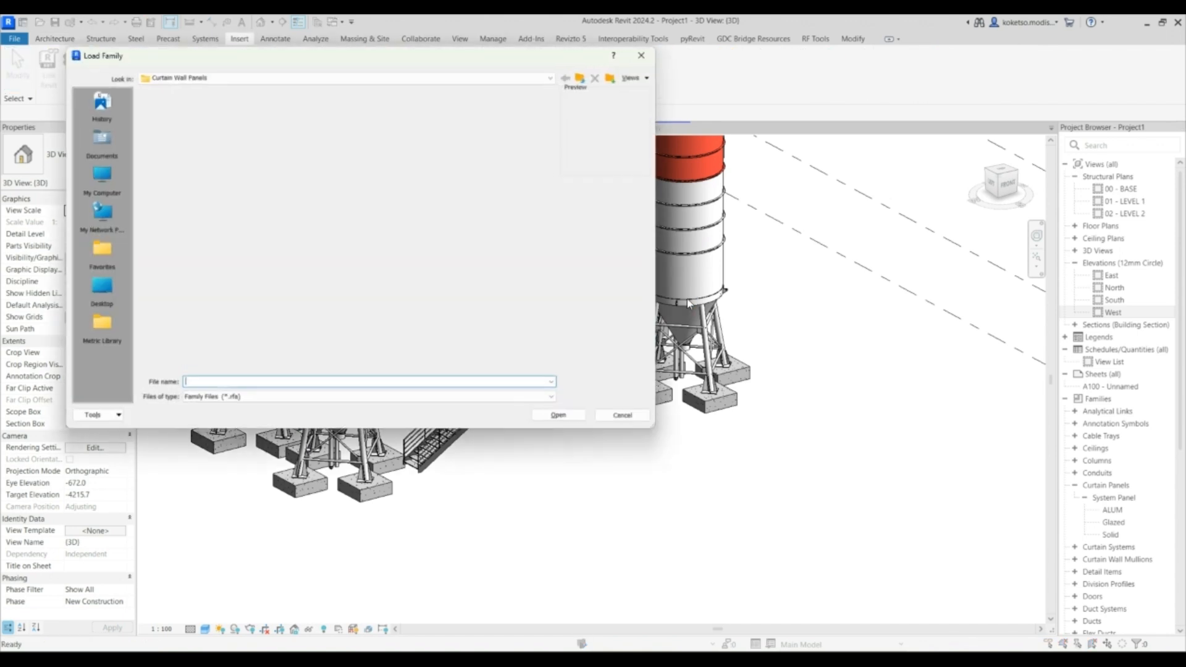
left_click(579, 78)
scroll(454, 262, "down", 3)
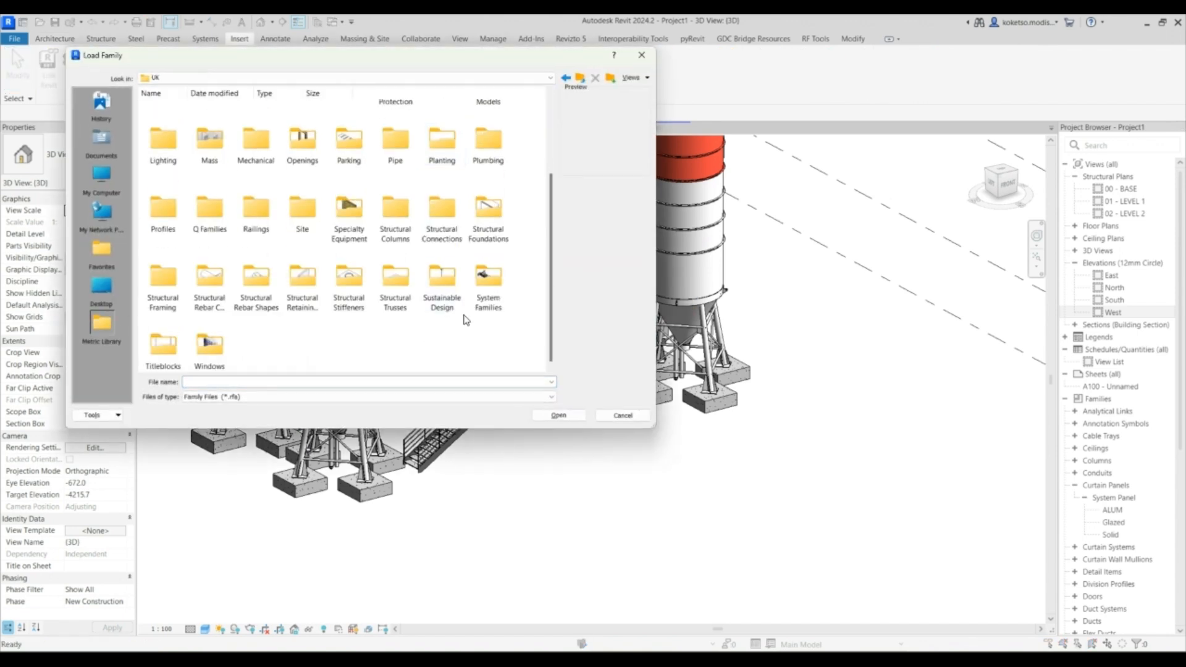
double_click(396, 278)
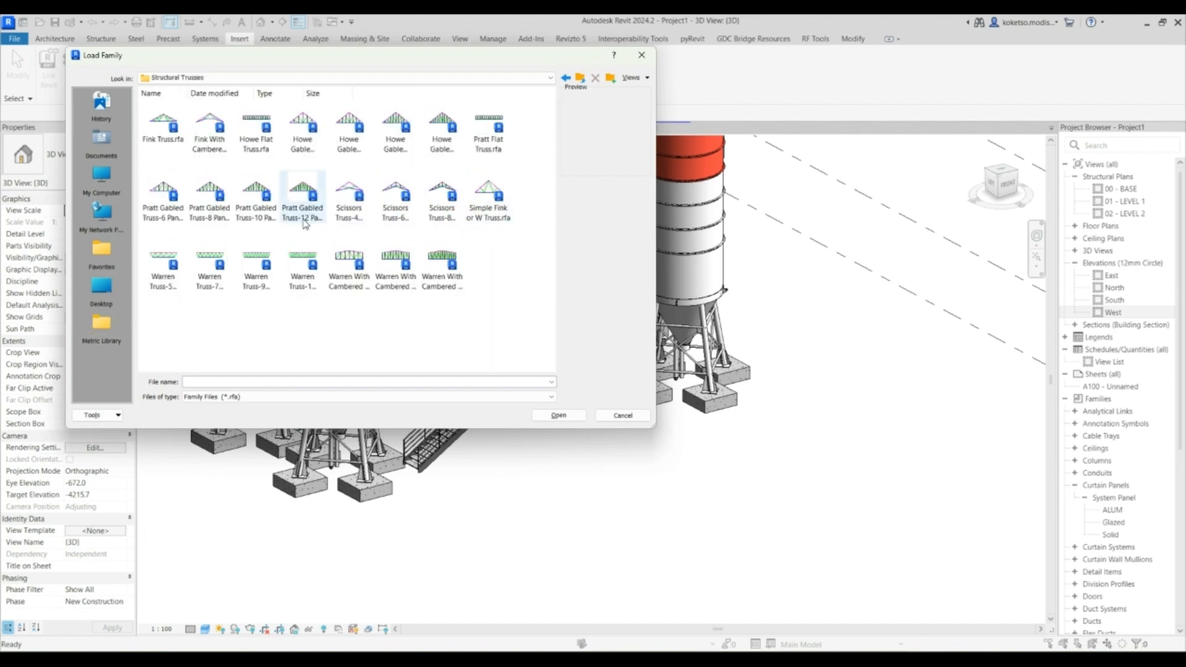
left_click(403, 277)
left_click(451, 290)
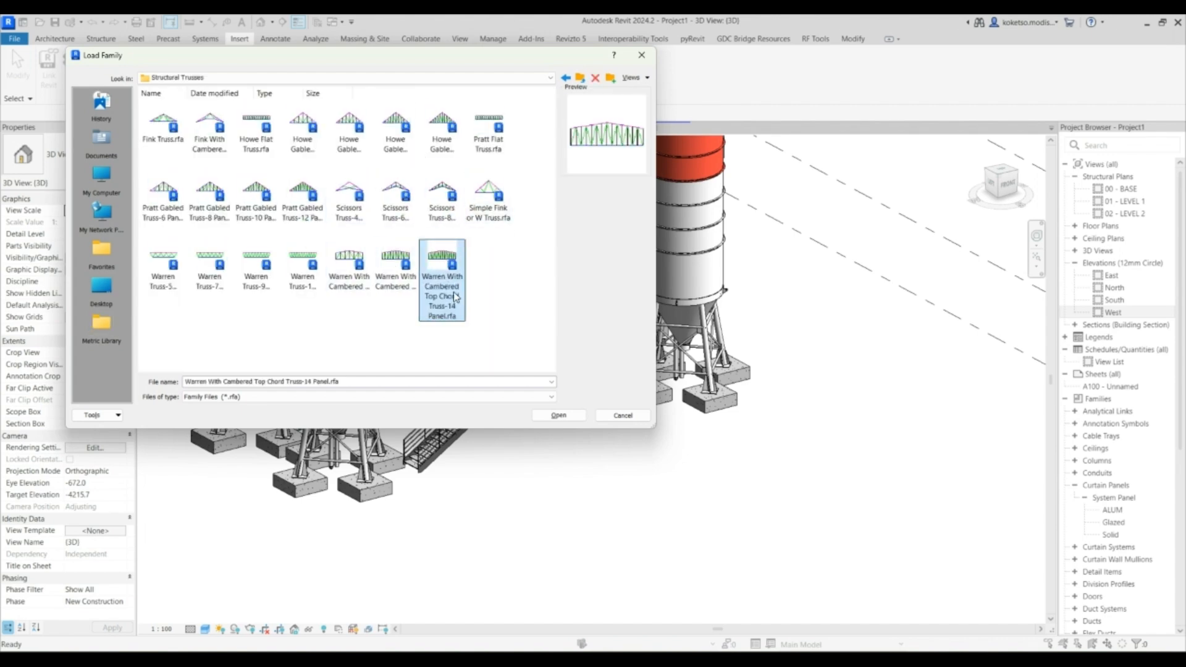
left_click(558, 415)
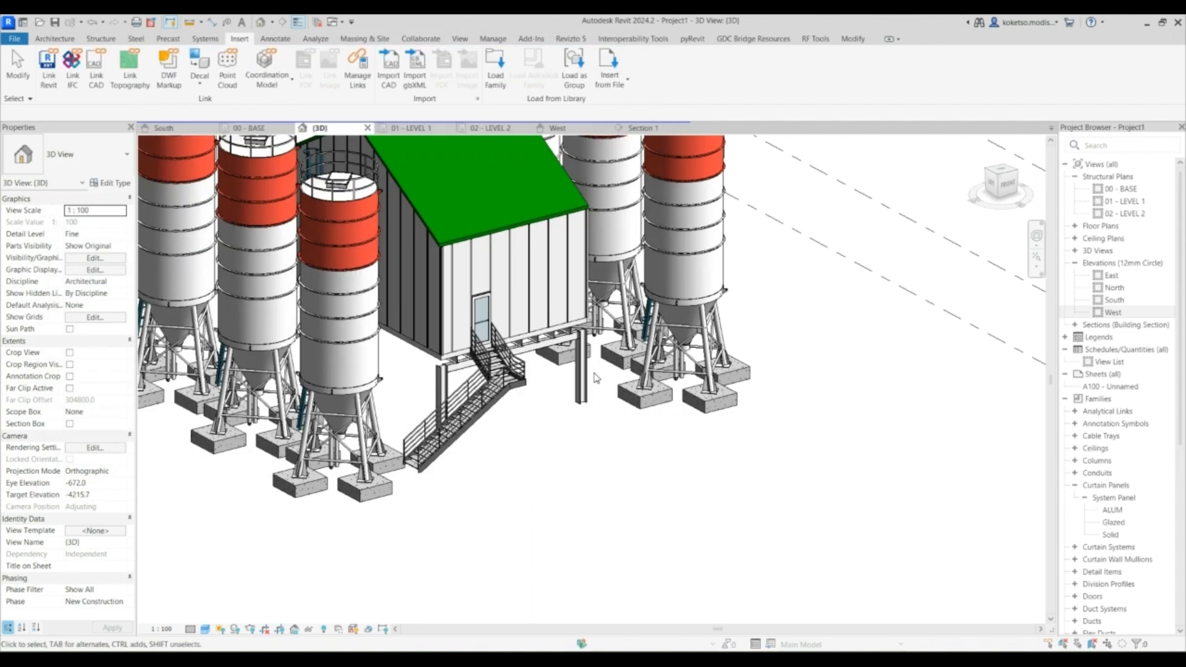
- Open the Warren With Cambered Top Chord Truss-14 Panel family for editing from the project's structural trusses
scroll(567, 344, "down", 5)
scroll(1082, 459, "down", 8)
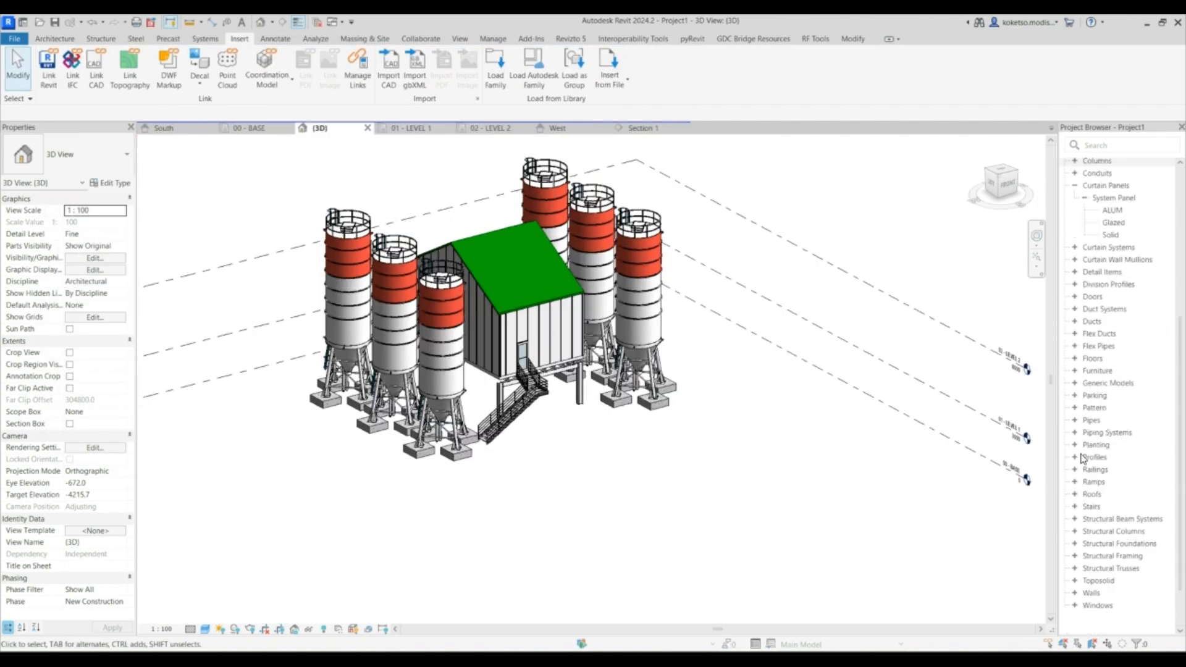
scroll(1084, 396, "up", 7)
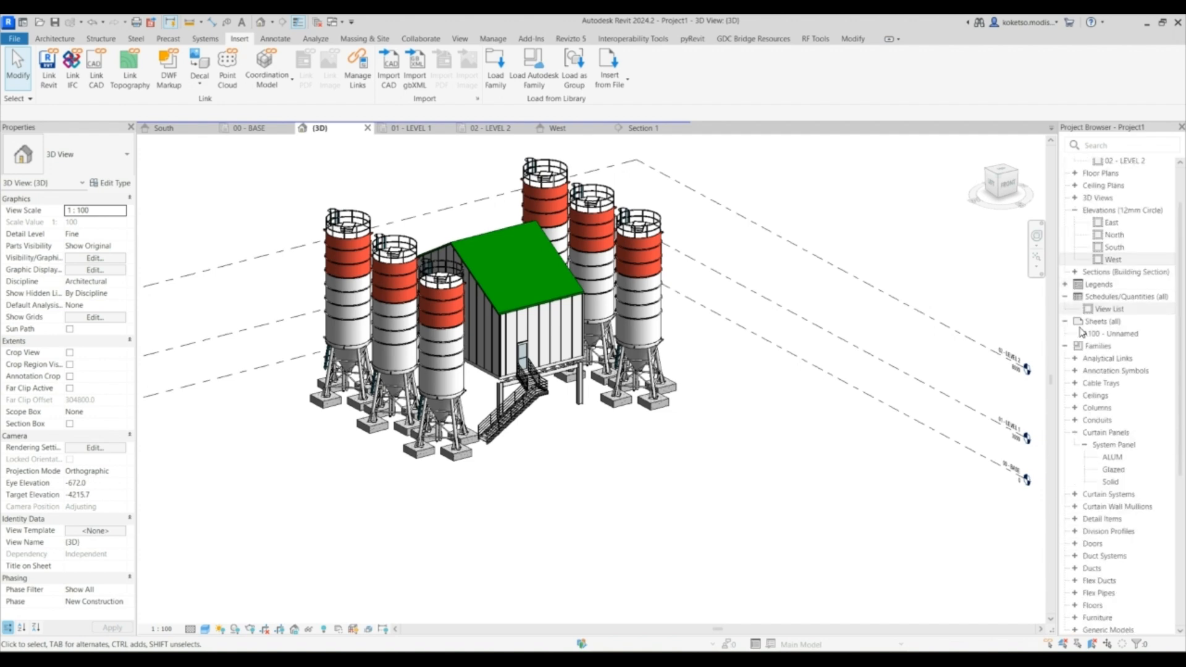
left_click(1075, 432)
scroll(1076, 444, "down", 5)
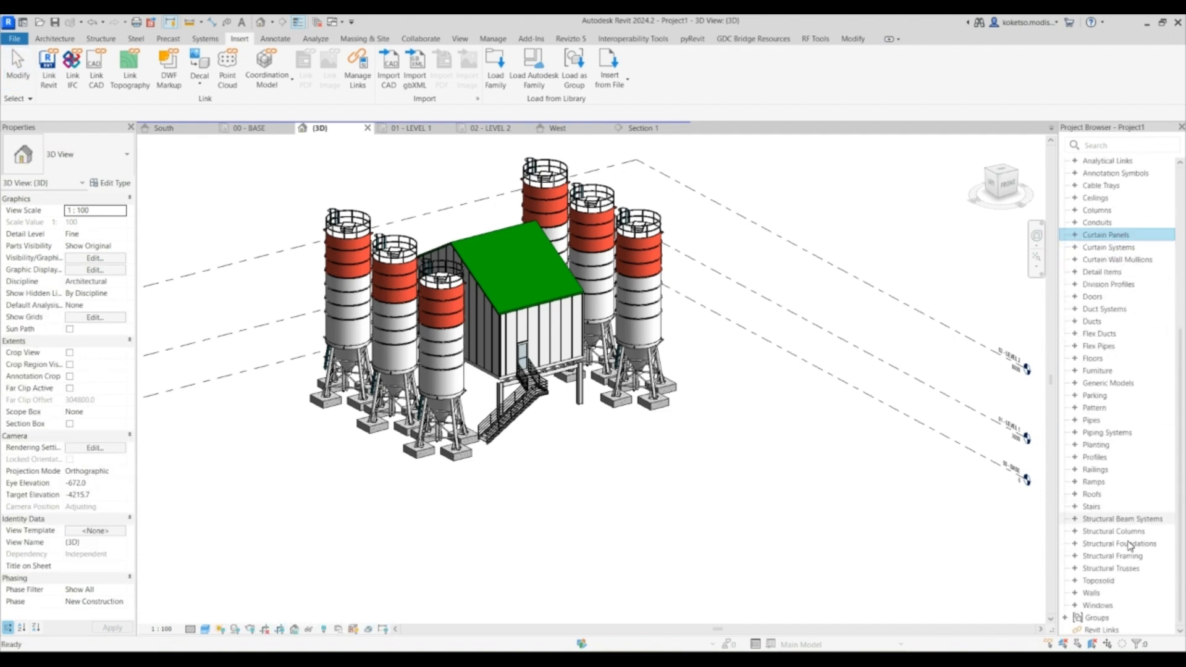
double_click(1106, 568)
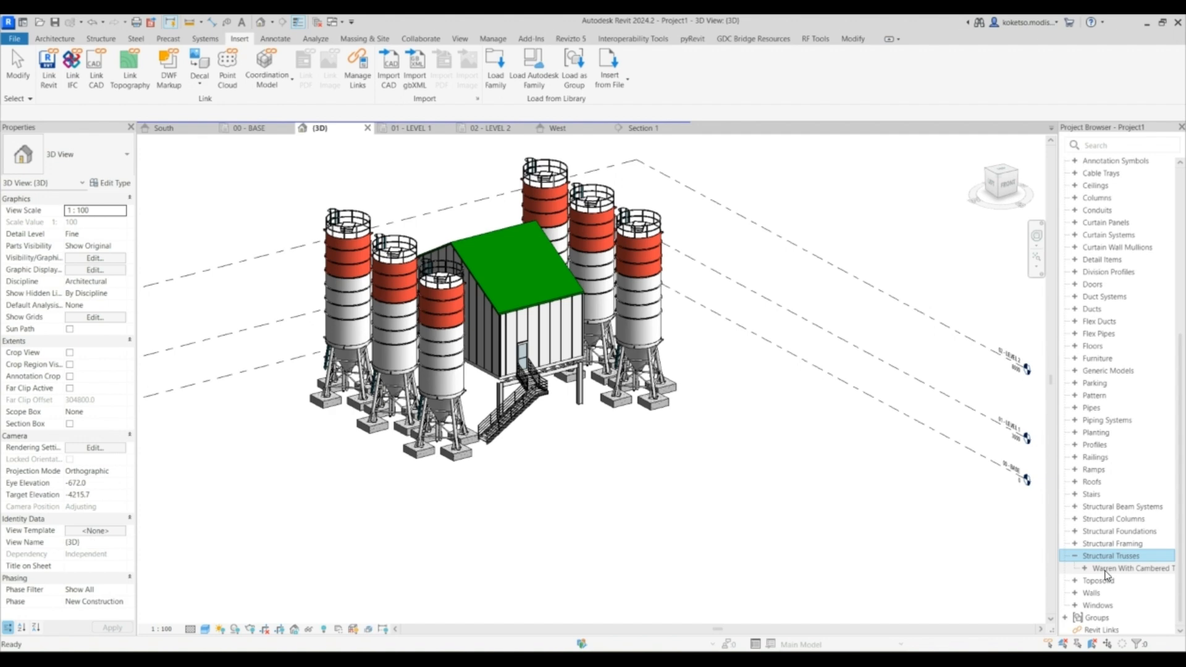
left_click(1106, 570)
right_click(1106, 570)
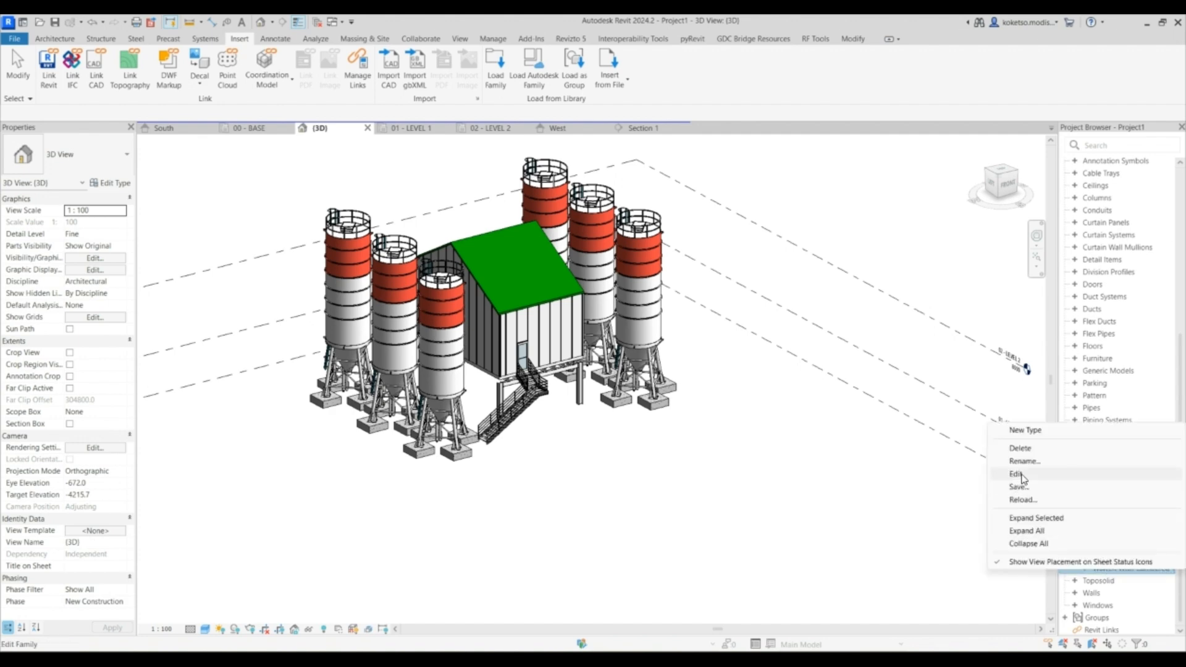
left_click(1021, 476)
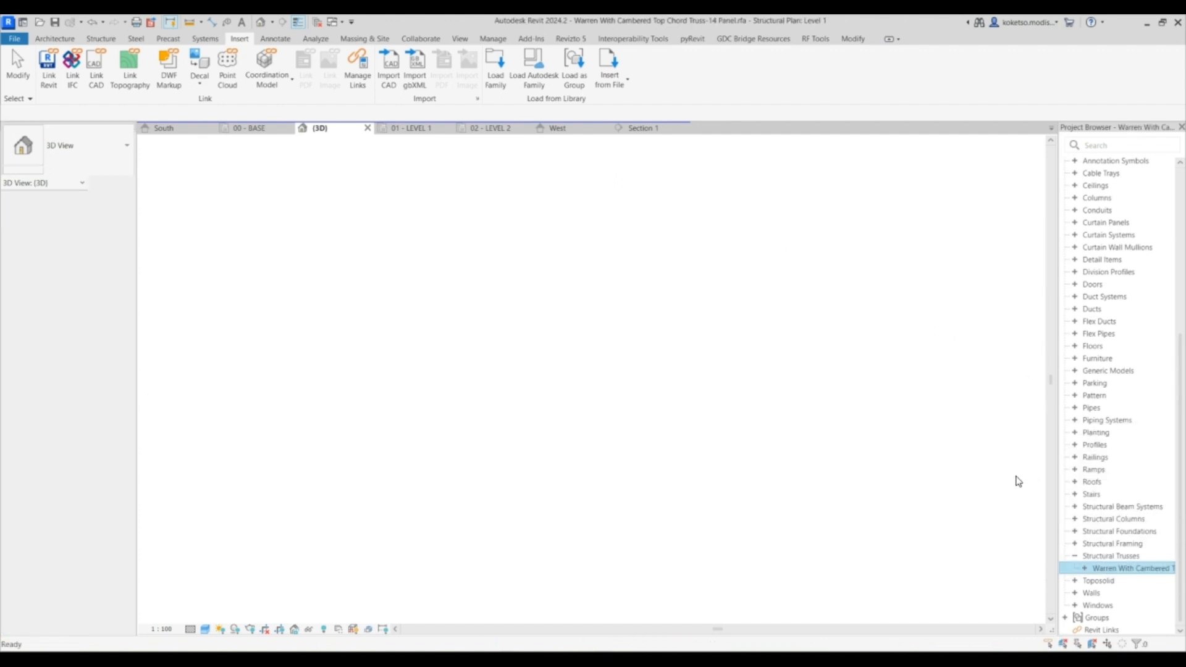
- Flatten the truss's top chord by moving its raised end level with the opposite end
left_click(629, 269)
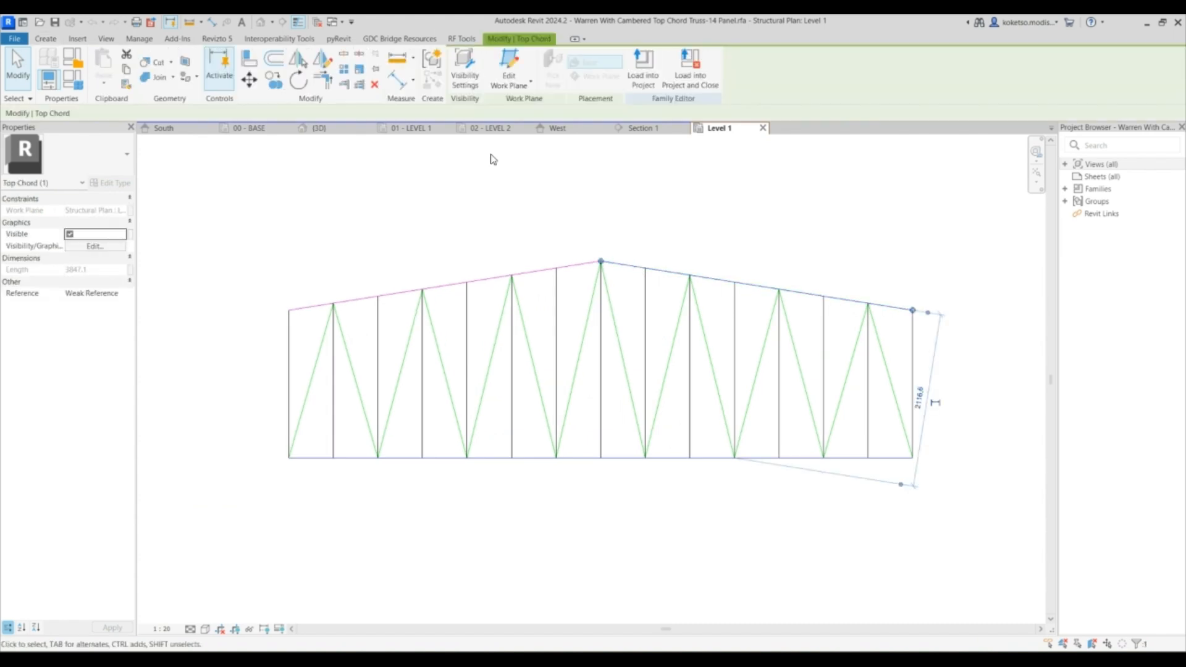
left_click(375, 85)
left_click(596, 226)
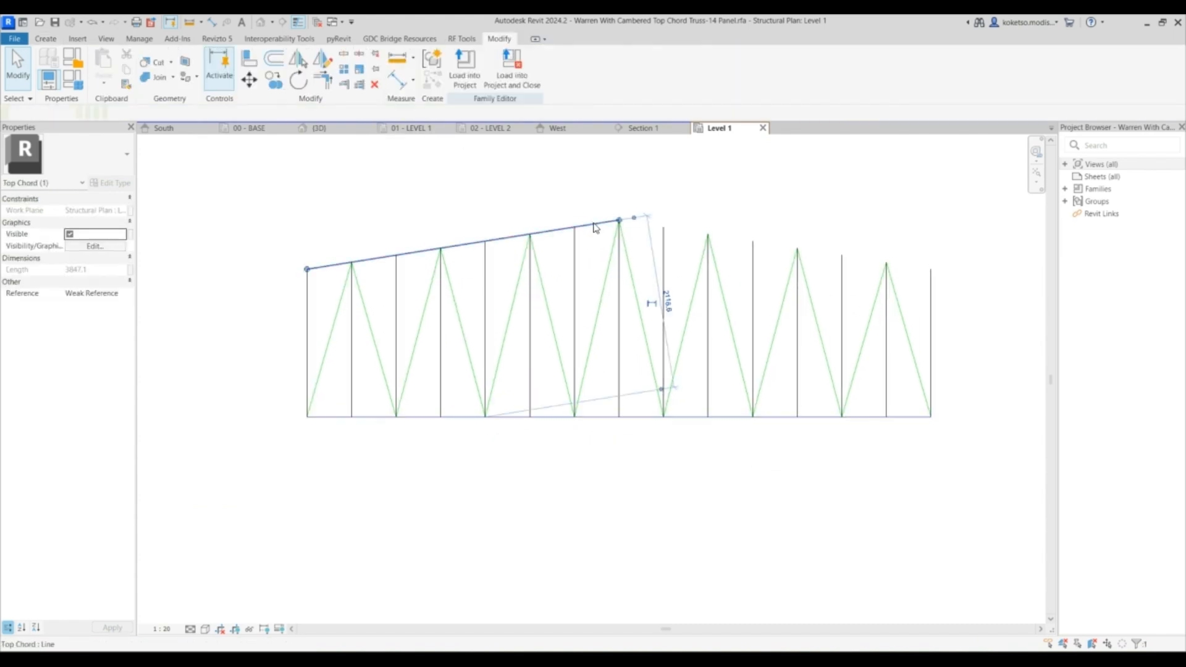
left_click_drag(619, 221, 931, 269)
left_click(625, 262)
scroll(625, 262, "up", 3)
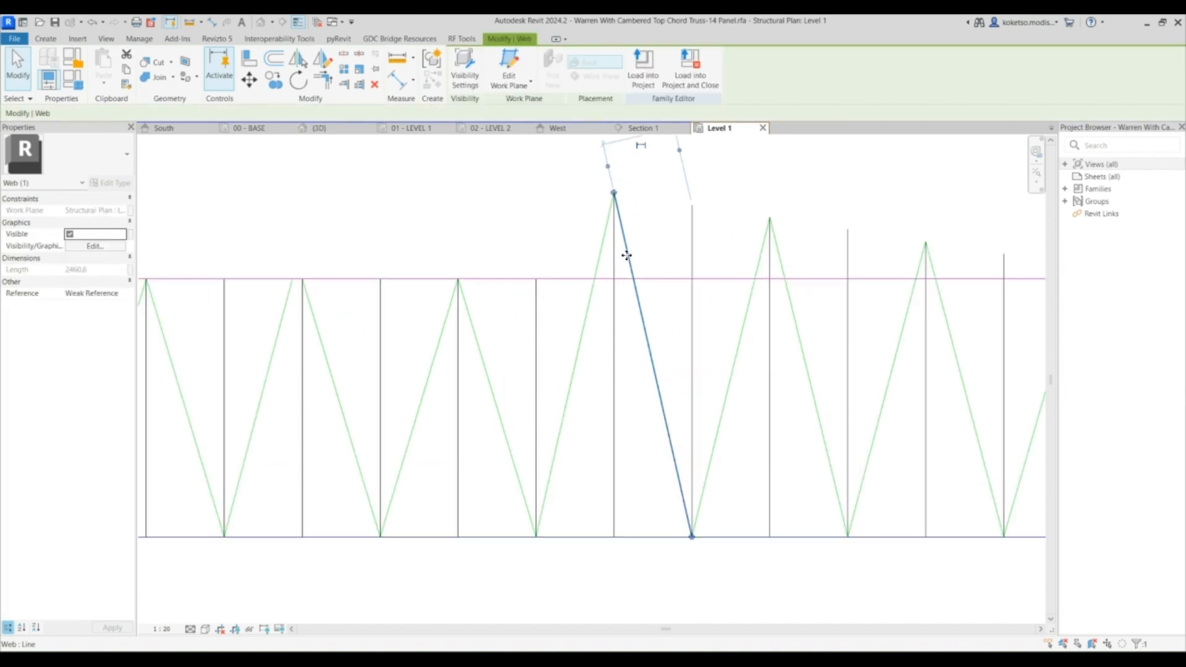
- Stretch the web members in the middle of the truss so their tops meet the flattened top chord
left_click_drag(581, 192, 575, 230)
left_click(569, 199)
left_click_drag(574, 172, 574, 258)
left_click(575, 205)
left_click(575, 202)
scroll(575, 196, "down", 4)
scroll(575, 195, "up", 1)
left_click_drag(574, 182, 575, 238)
left_click(627, 199)
left_click_drag(626, 191, 626, 238)
left_click(729, 223)
left_click_drag(728, 206, 729, 238)
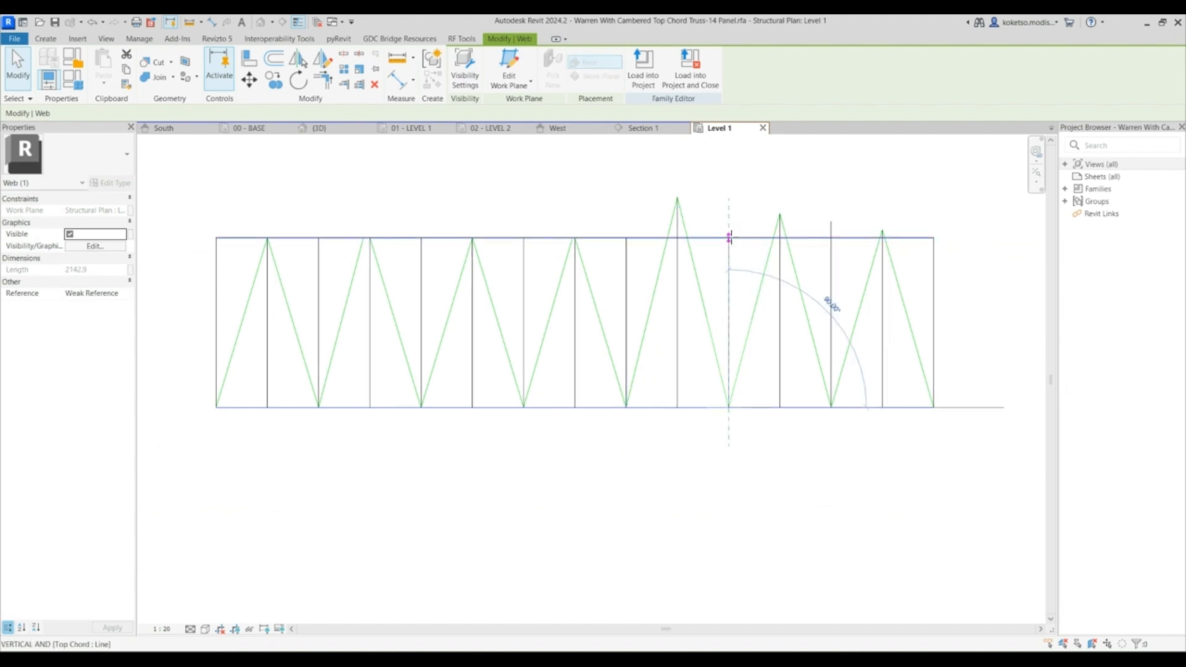
- Reconnect the remaining web members at the truss's end to the flattened top chord
left_click(831, 225)
left_click_drag(831, 224, 789, 218)
scroll(815, 222, "up", 3)
left_click(786, 187)
left_click_drag(789, 175, 789, 217)
left_click(616, 167)
left_click_drag(609, 147, 610, 217)
left_click(604, 189)
left_click_drag(609, 147, 609, 218)
left_click(612, 159)
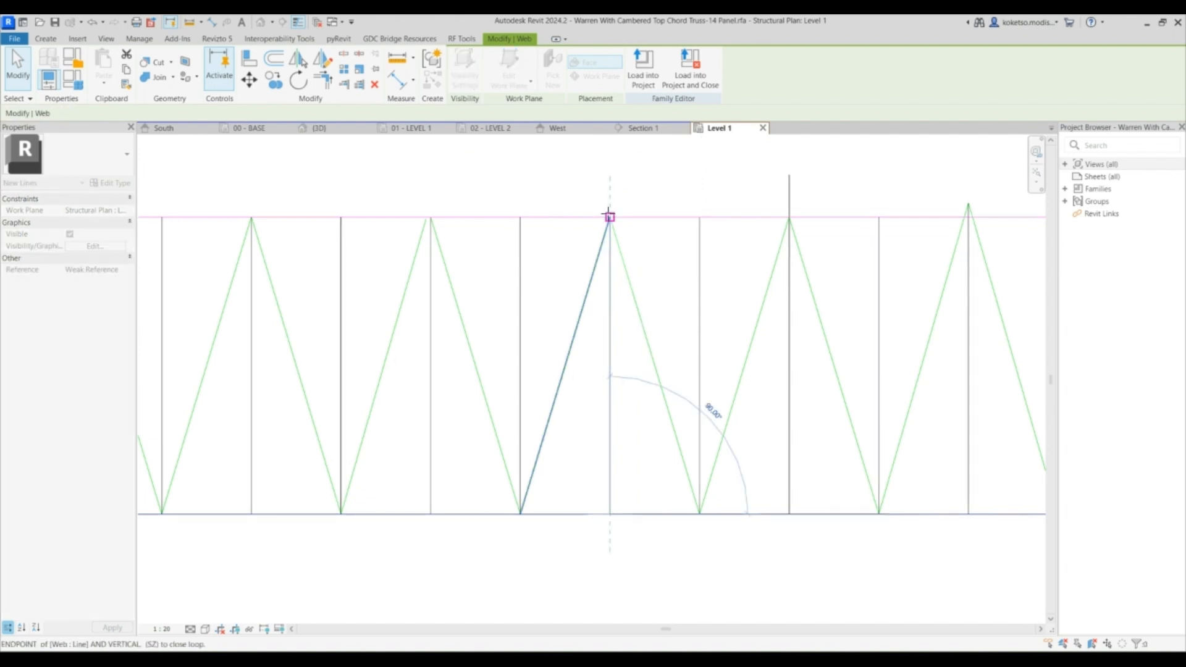
scroll(621, 228, "down", 4)
key("Escape")
left_click(687, 208)
left_click_drag(685, 199, 686, 219)
key("Escape")
scroll(779, 236, "up", 2)
left_click(777, 238)
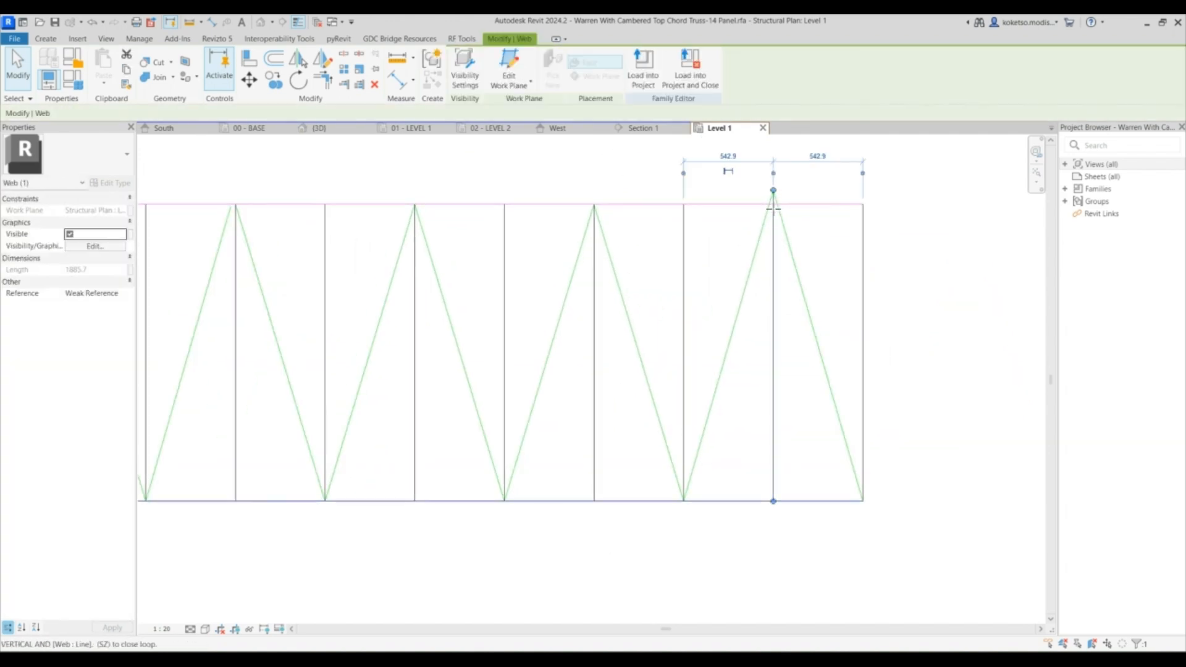
left_click(785, 212)
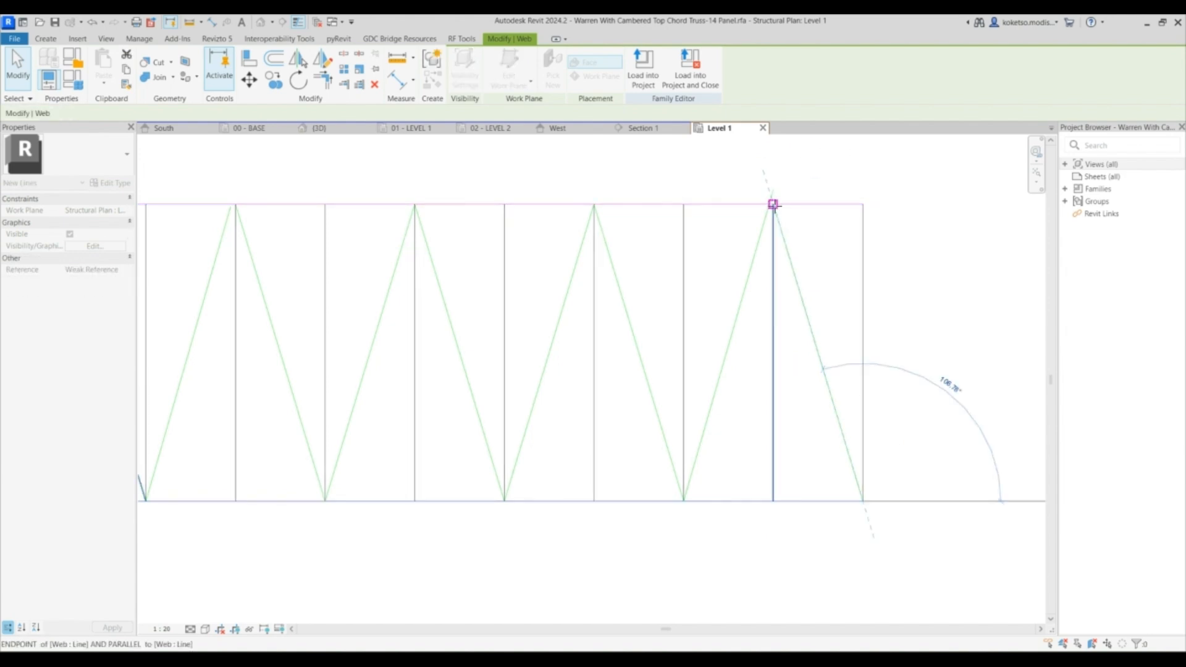
left_click(773, 197)
left_click_drag(773, 197, 773, 203)
scroll(795, 228, "down", 3)
scroll(363, 224, "up", 3)
key("Escape")
scroll(424, 202, "down", 2)
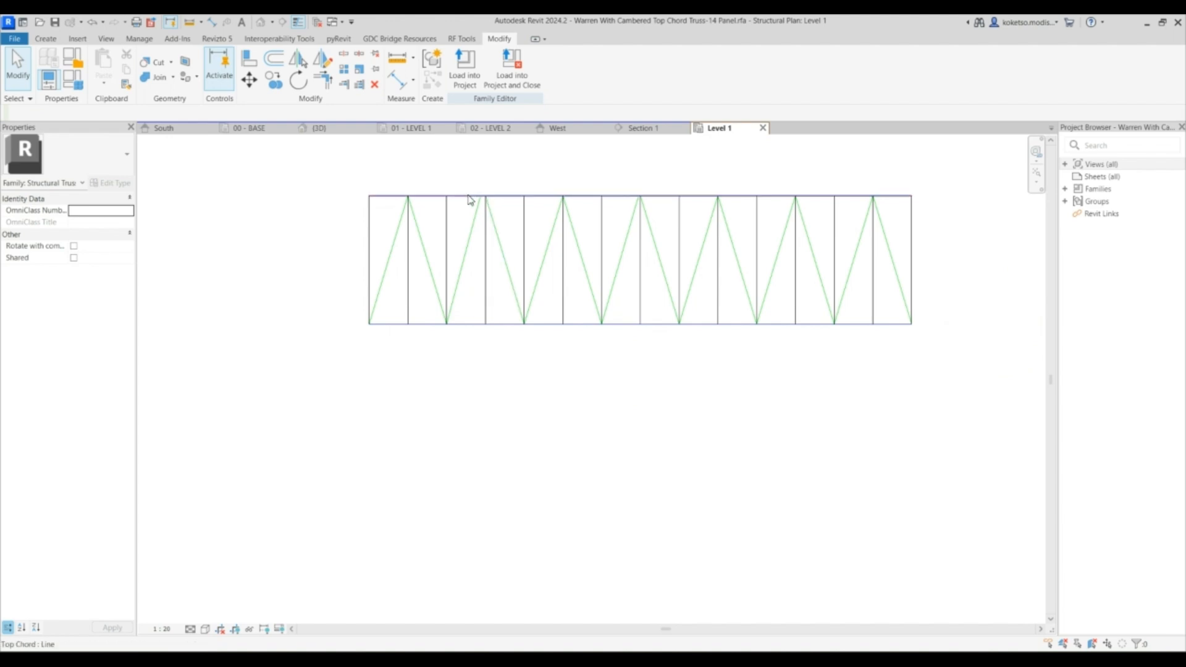
- Load the flattened truss family into the project and close it without saving the family file
left_click(433, 197)
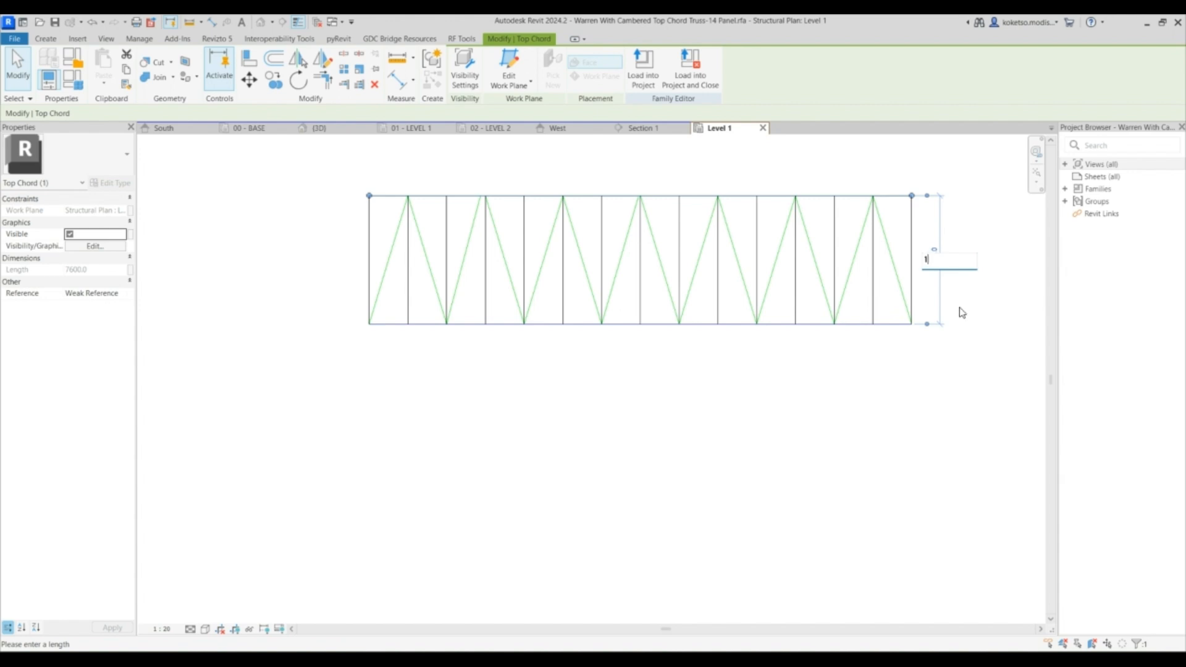
key("Return")
key("Escape")
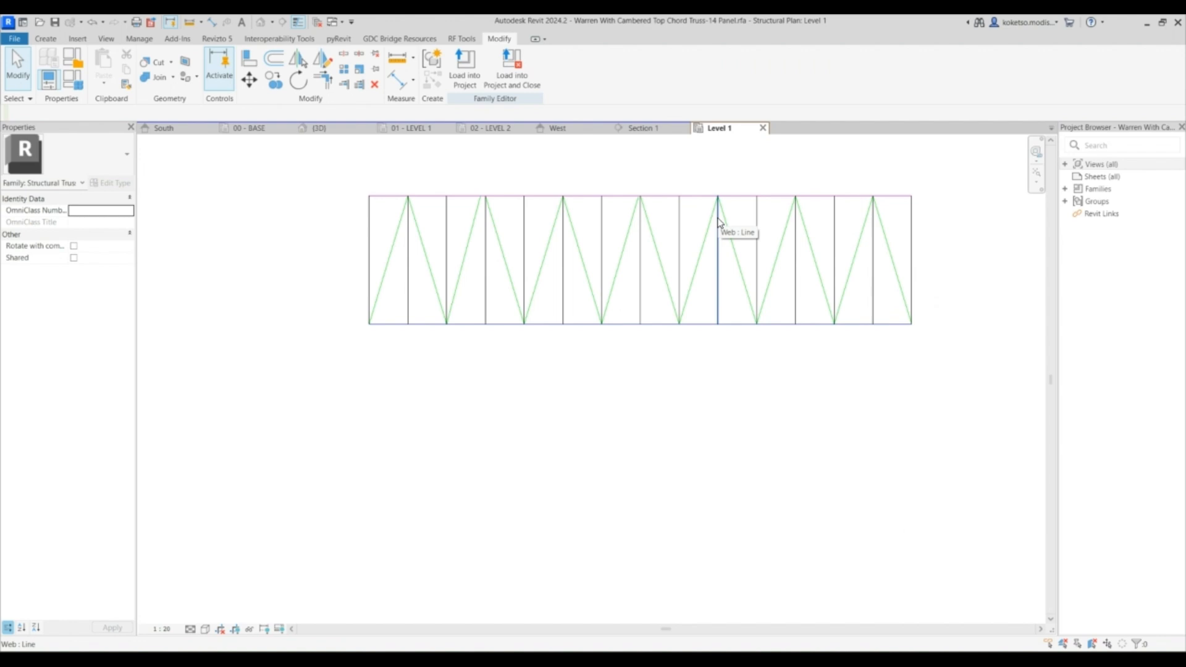
middle_click_drag(699, 235, 656, 256)
scroll(656, 256, "down", 1)
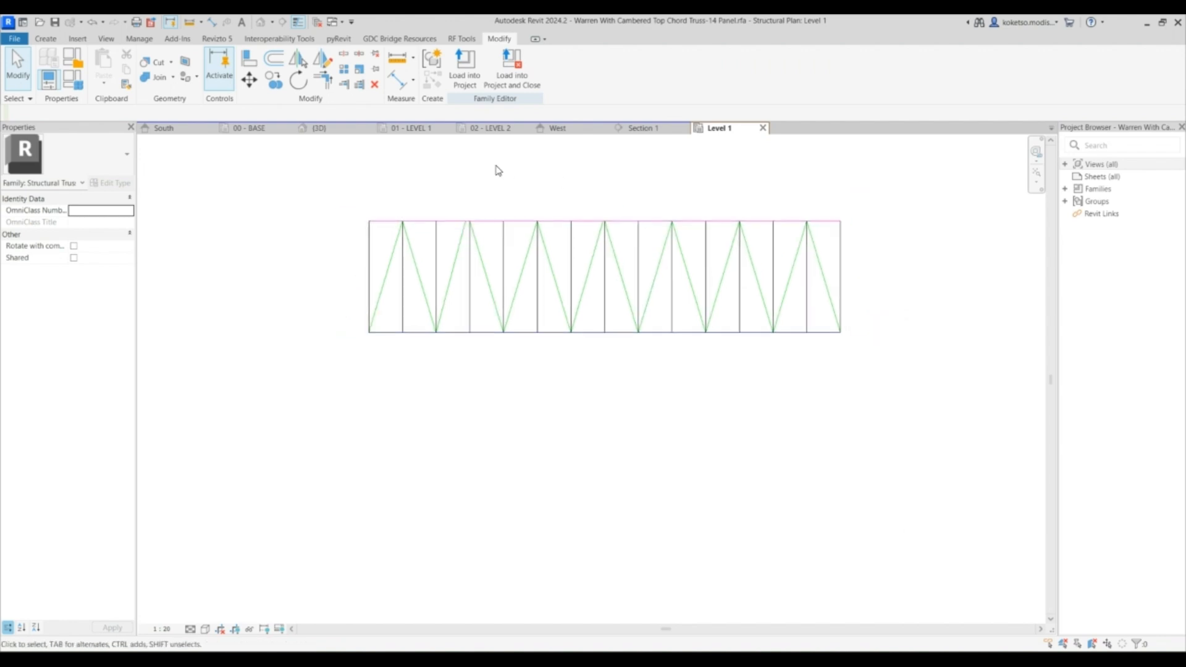
left_click(527, 86)
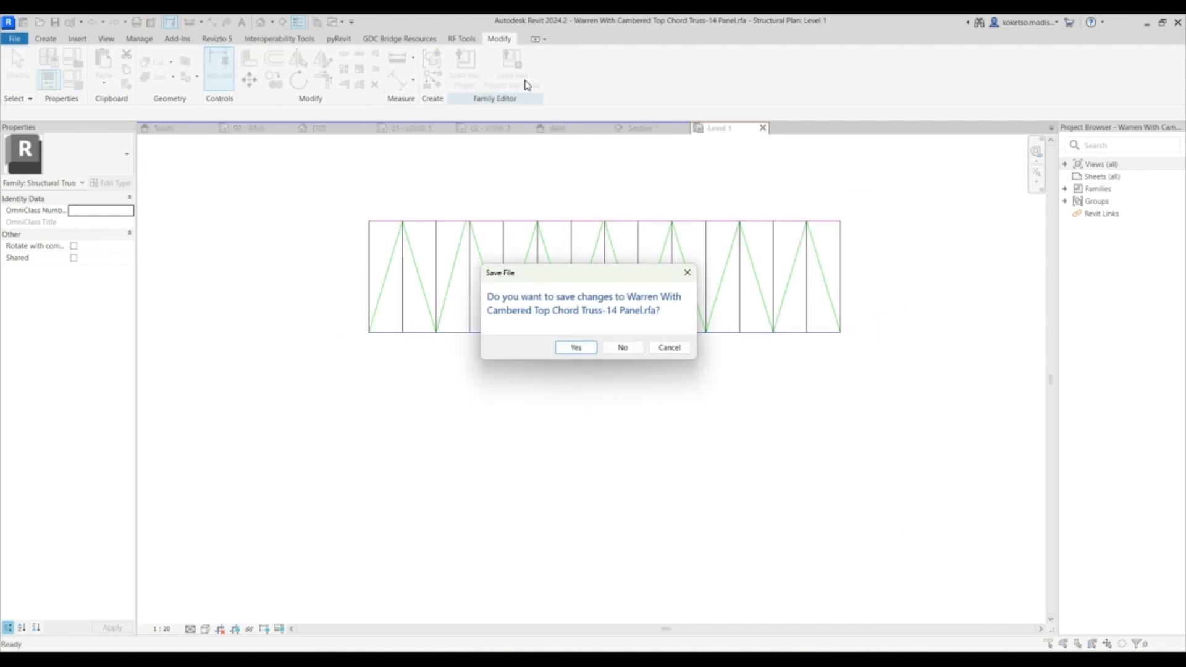
left_click(623, 348)
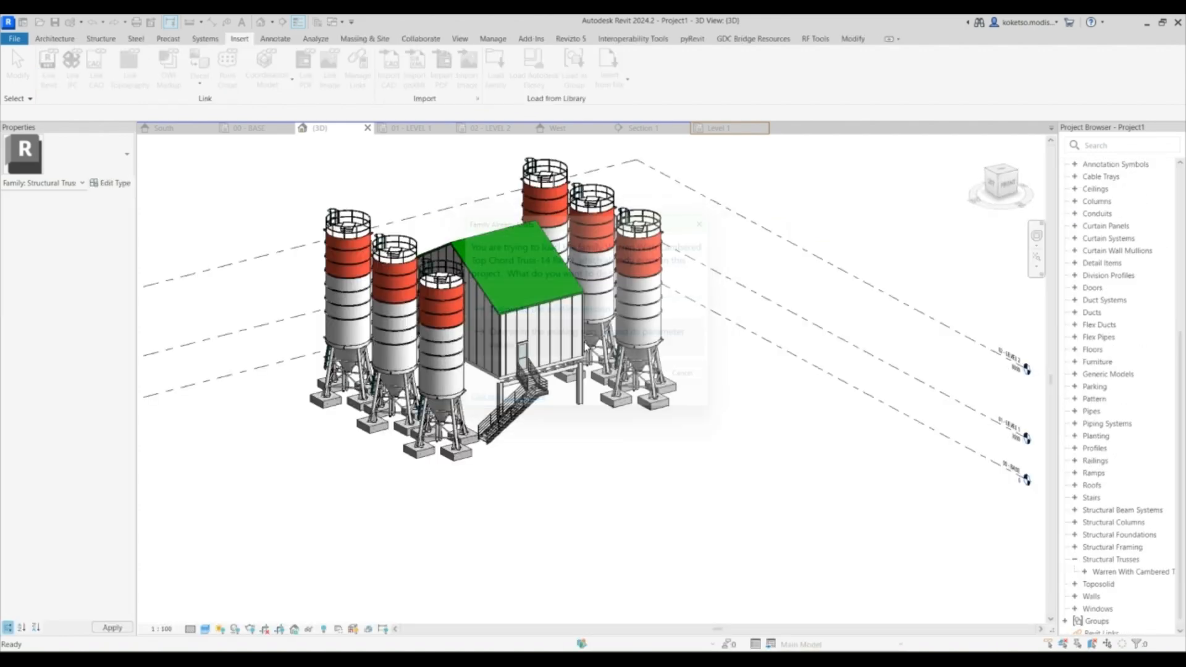
scroll(531, 377, "up", 4)
middle_click_drag(529, 375, 397, 225)
scroll(427, 179, "down", 2)
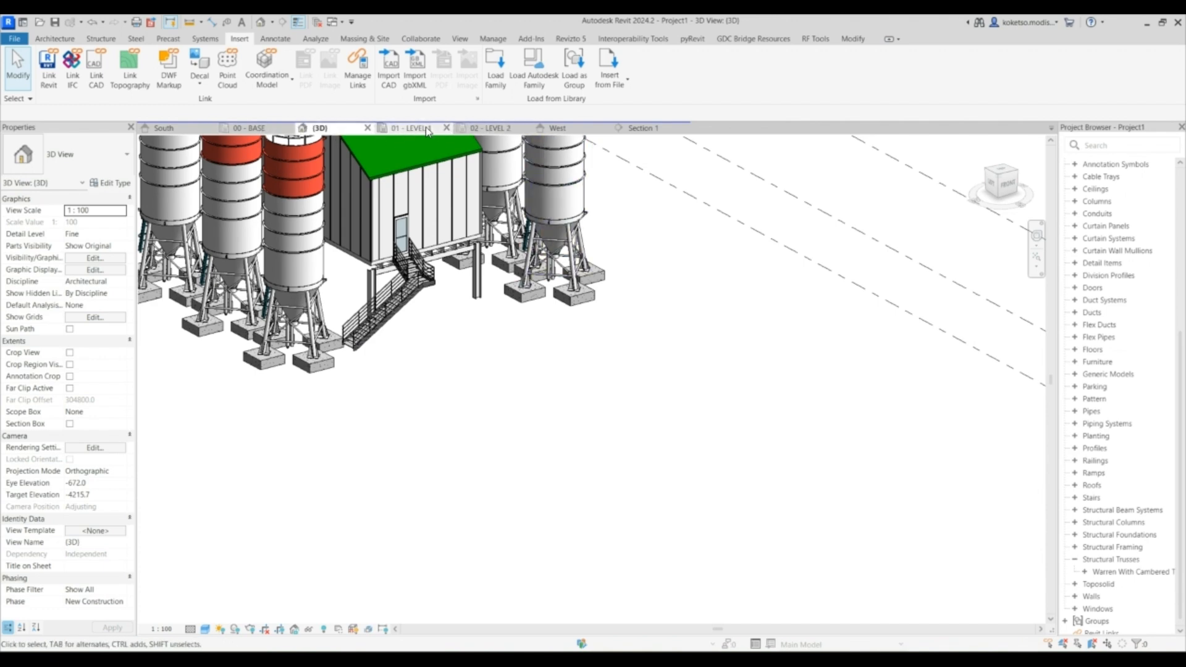
- Name the diagonal reference plane in Section 1 CONVEYOR
left_click(426, 128)
scroll(528, 317, "down", 4)
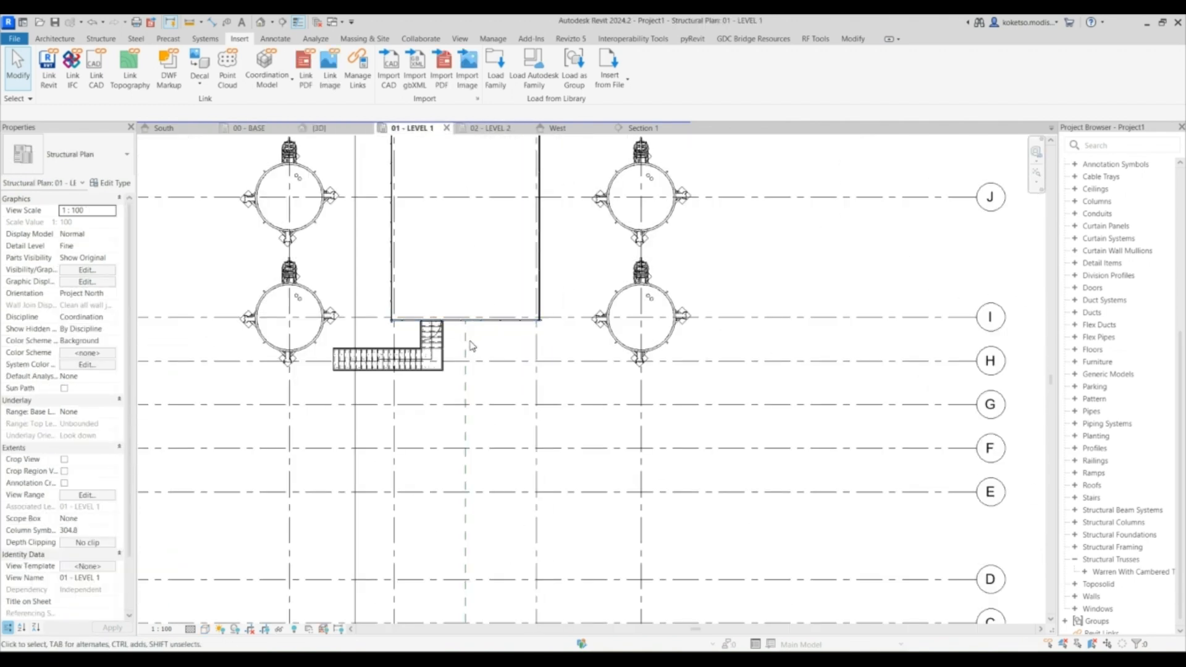
scroll(466, 342, "down", 3)
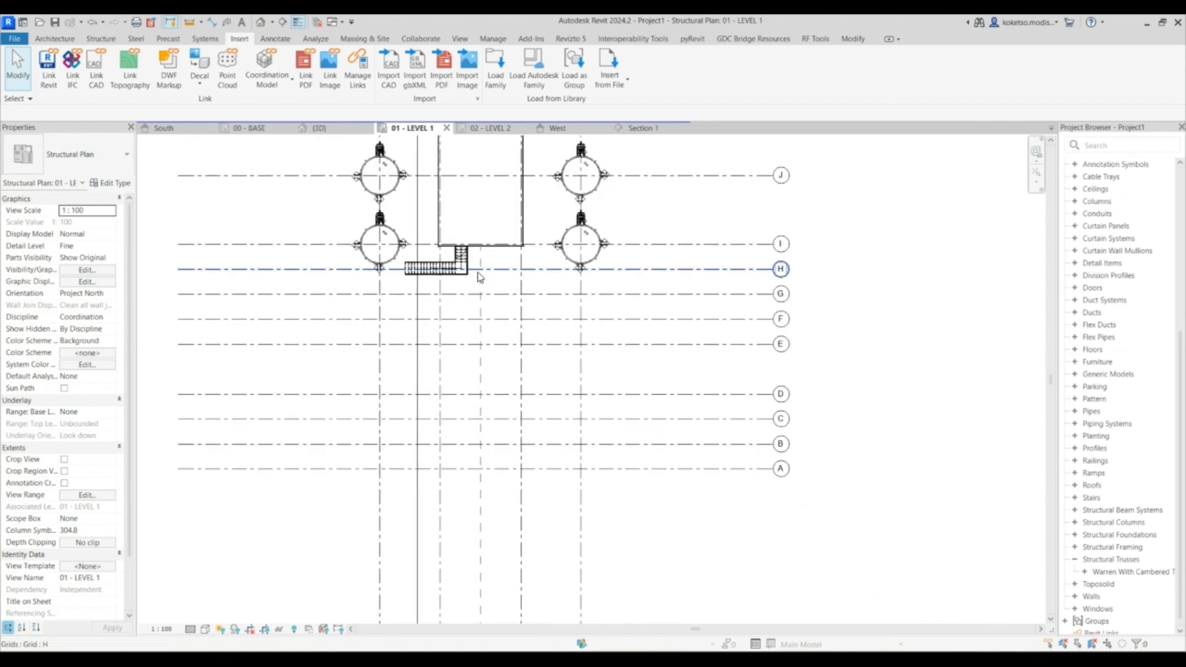
middle_click_drag(480, 285, 488, 238)
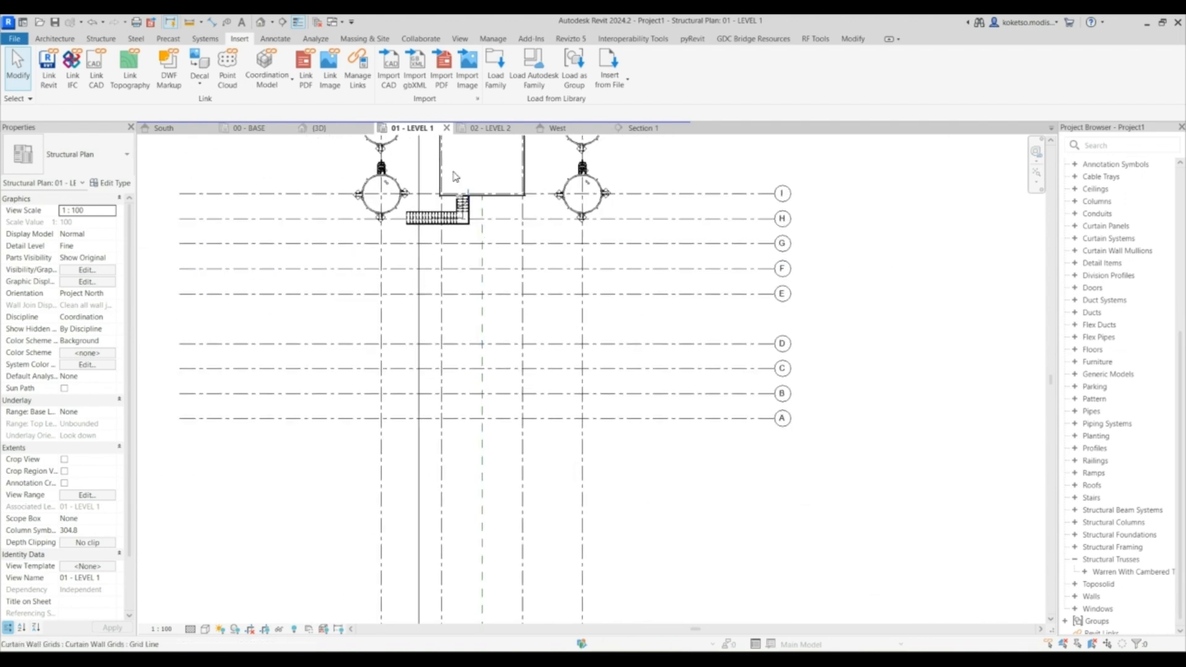
left_click(573, 129)
scroll(673, 242, "down", 2)
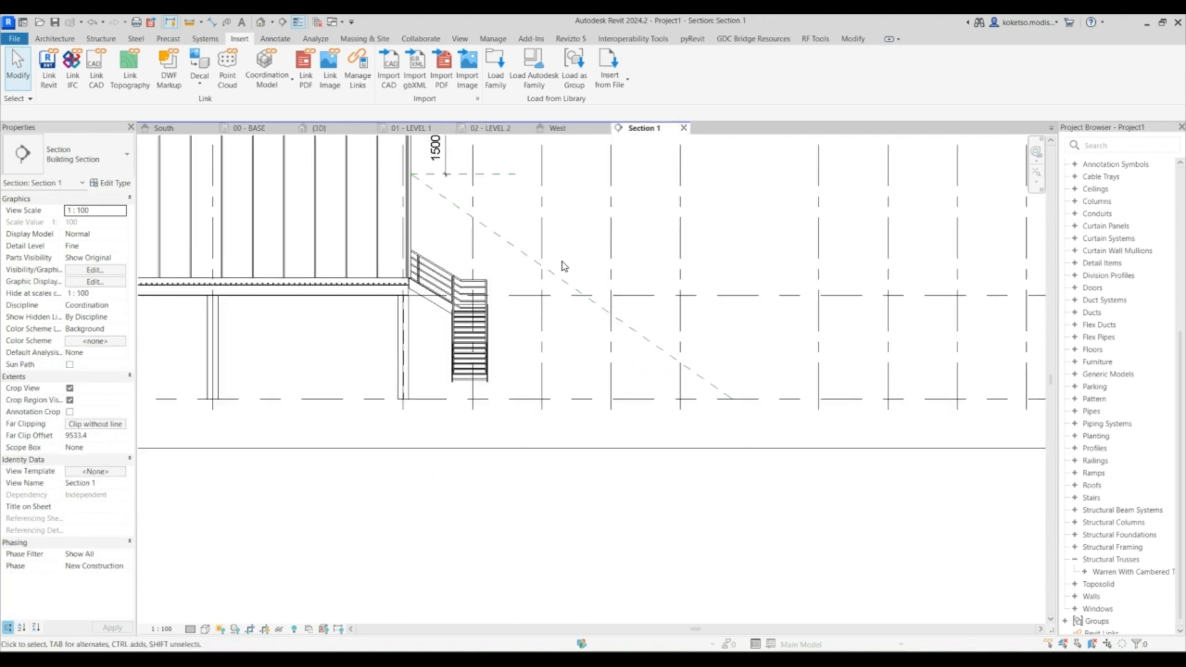
left_click(698, 388)
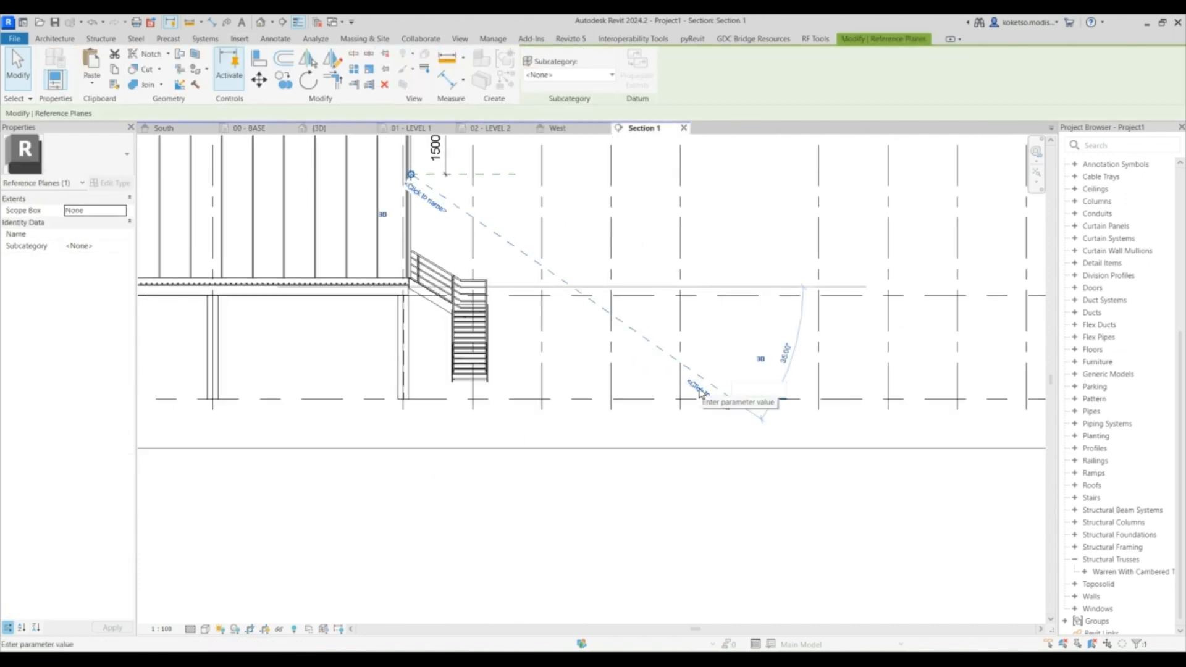
type("co")
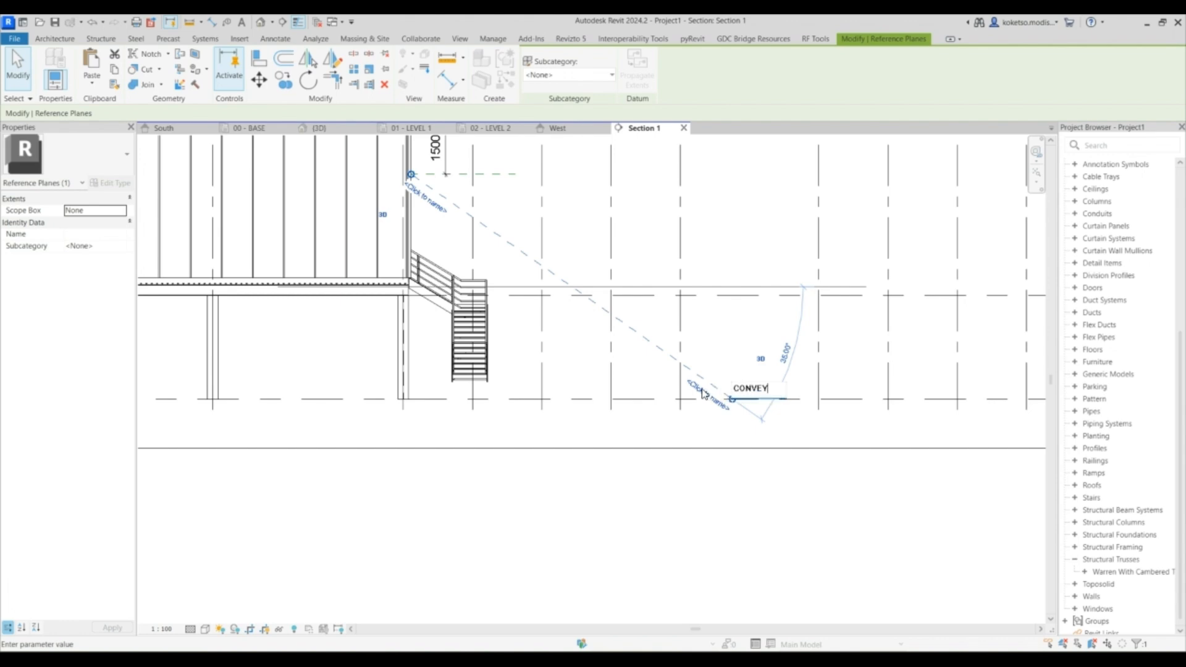
key("Return")
key("Escape")
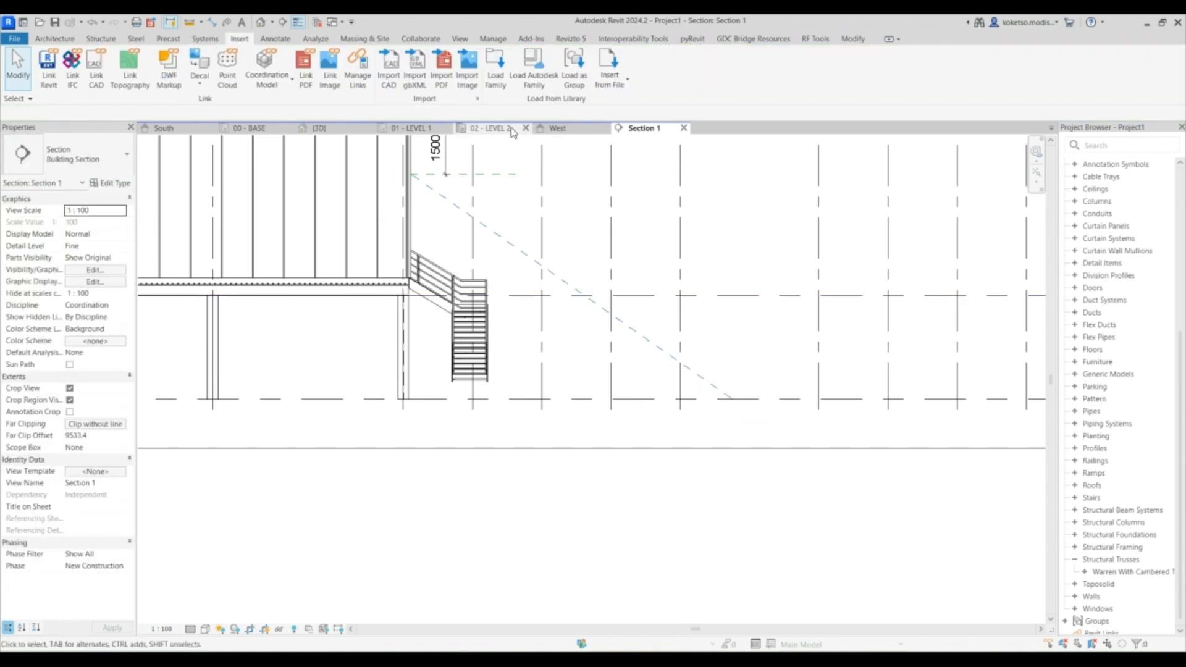
- Place the truss on the CONVEYOR reference plane from the enclosure's edge about 10500 mm straight down in the 01 - LEVEL 1 plan
left_click(423, 132)
scroll(522, 349, "down", 3)
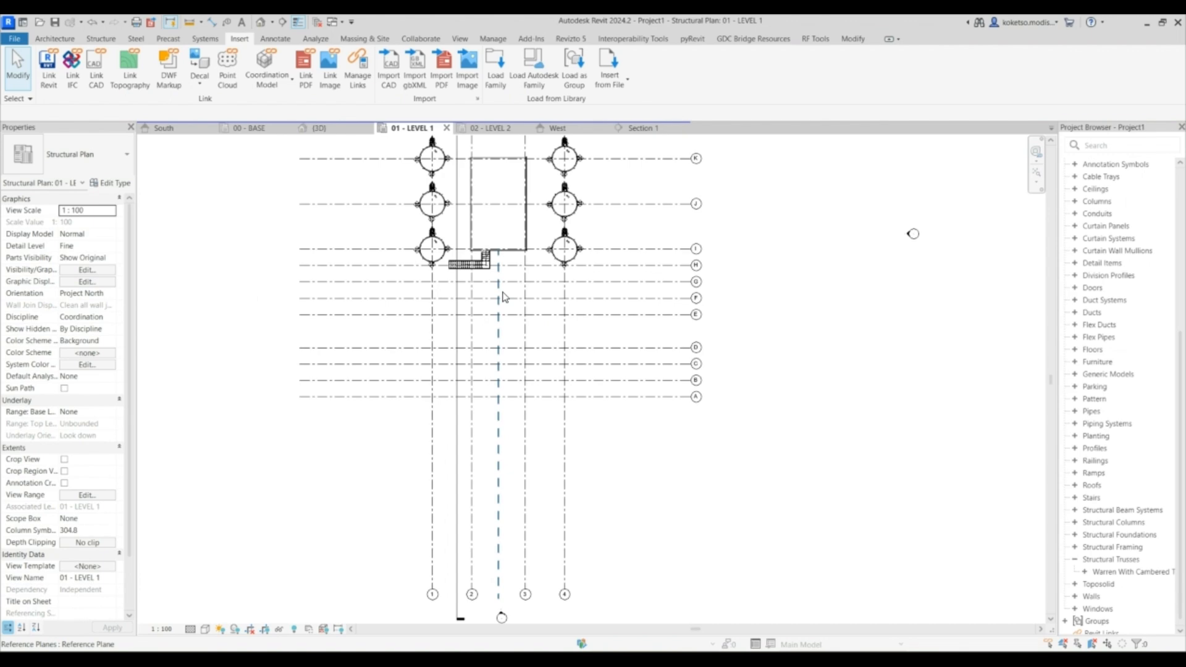
scroll(502, 293, "up", 4)
left_click(100, 39)
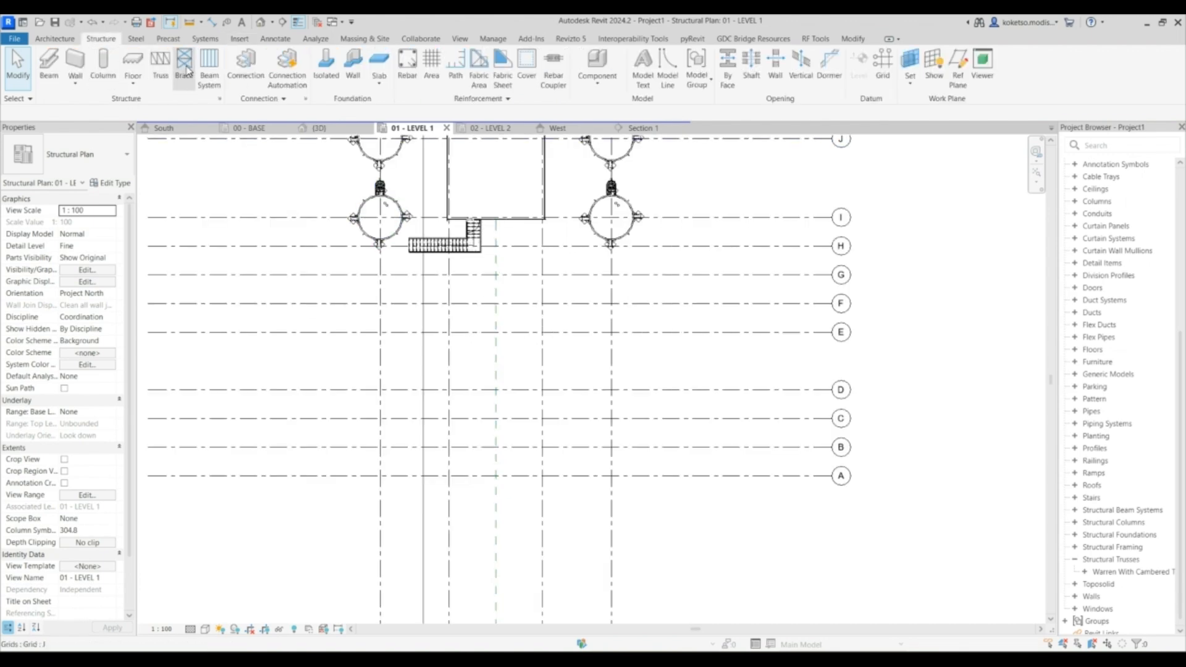
left_click(160, 67)
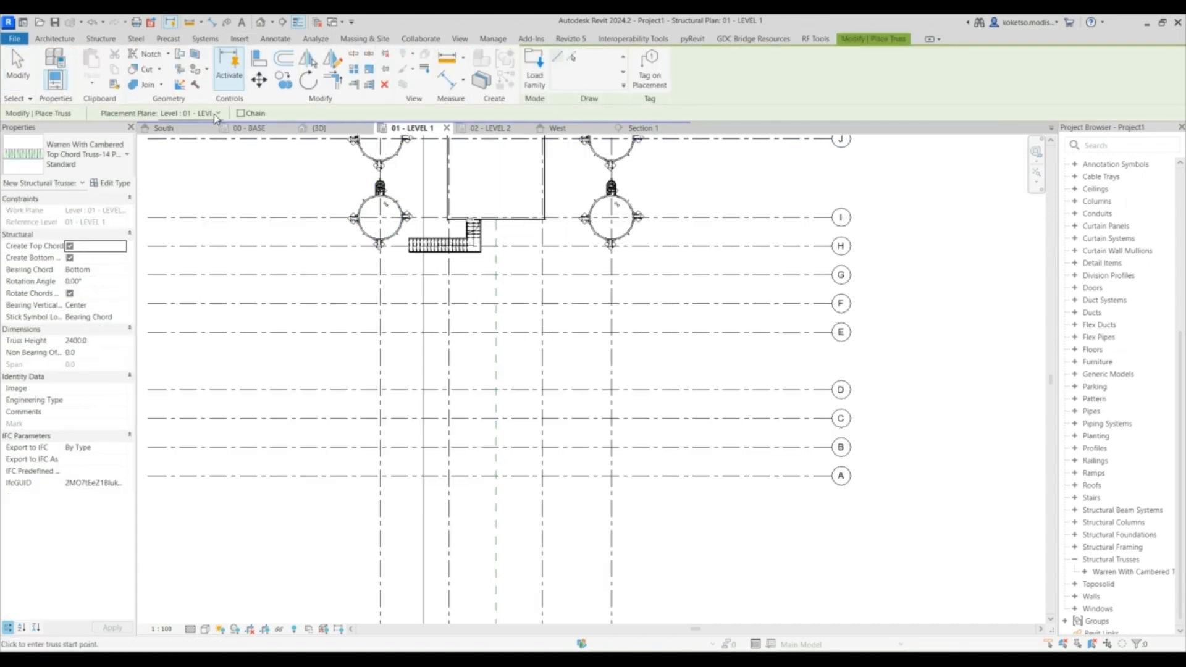
left_click(210, 113)
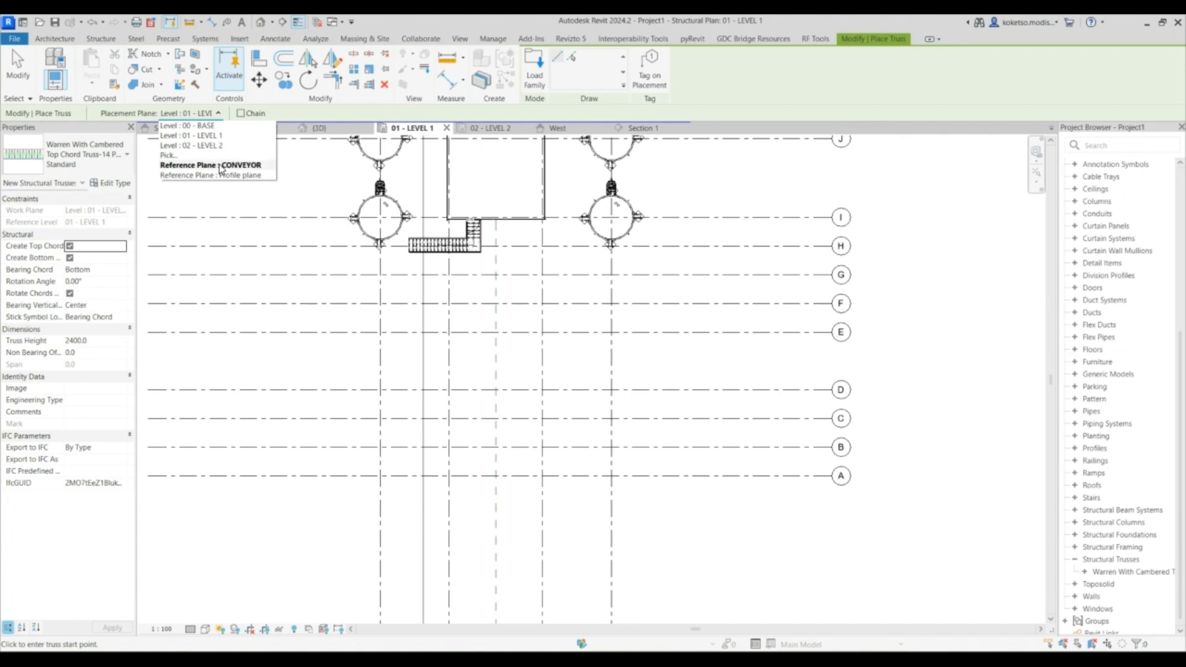
left_click(220, 168)
scroll(479, 227, "up", 2)
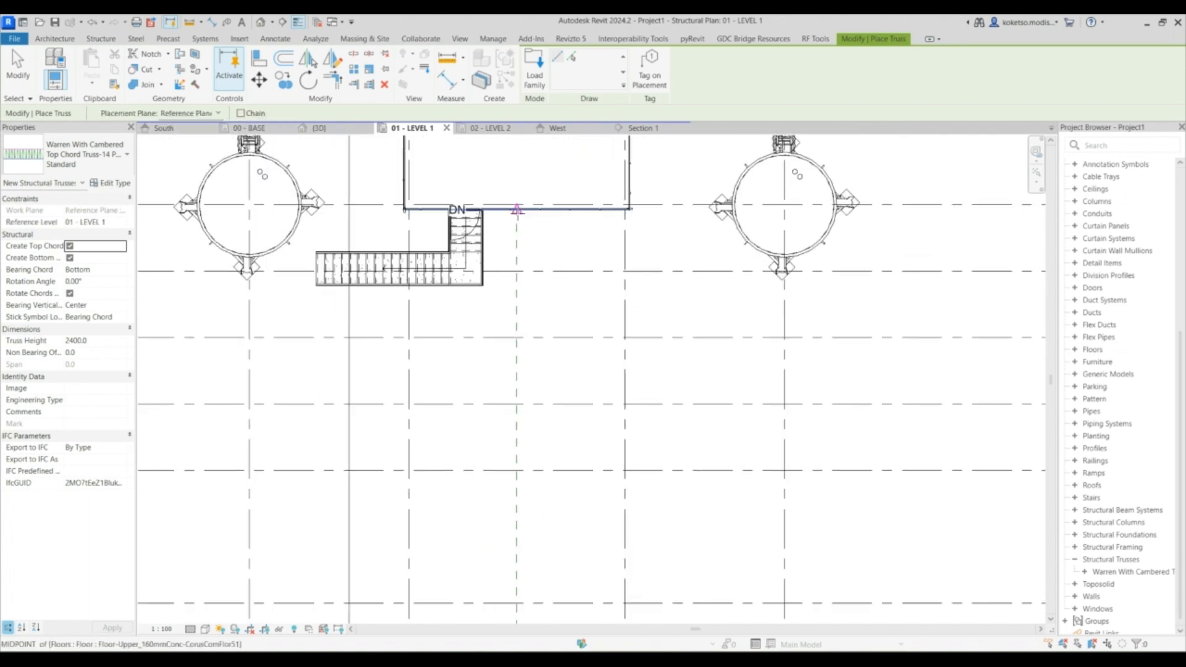
scroll(515, 210, "up", 3)
left_click(516, 205)
scroll(530, 432, "down", 4)
middle_click_drag(530, 379, 574, 292)
scroll(574, 291, "down", 2)
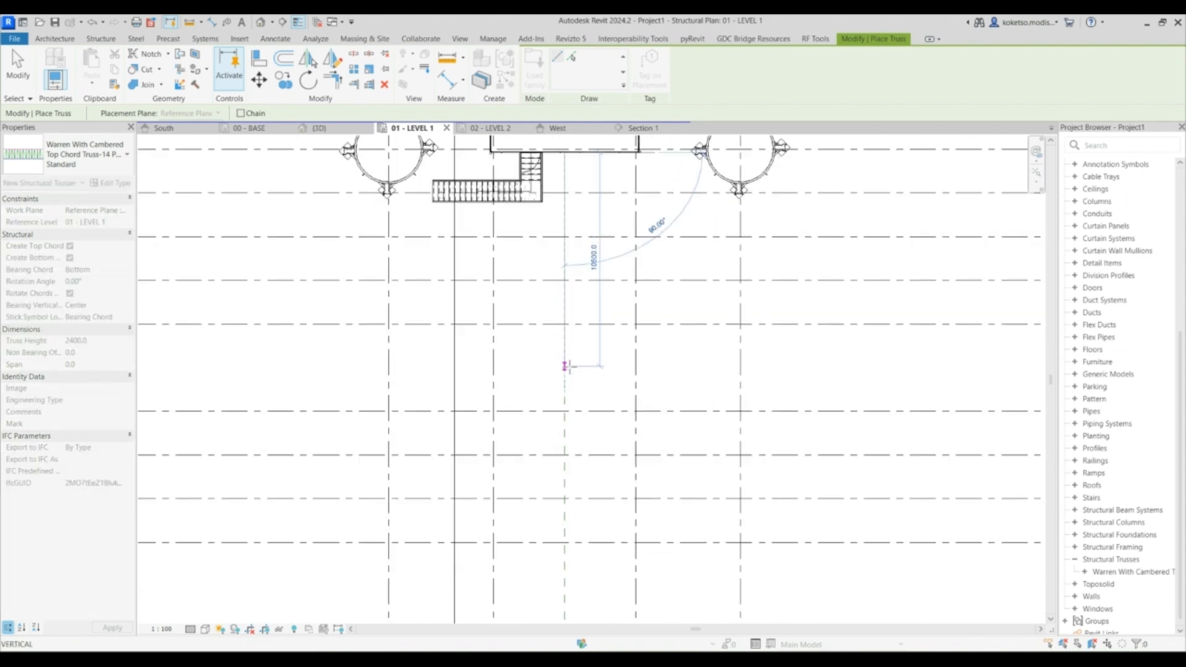
left_click(565, 365)
key("Escape")
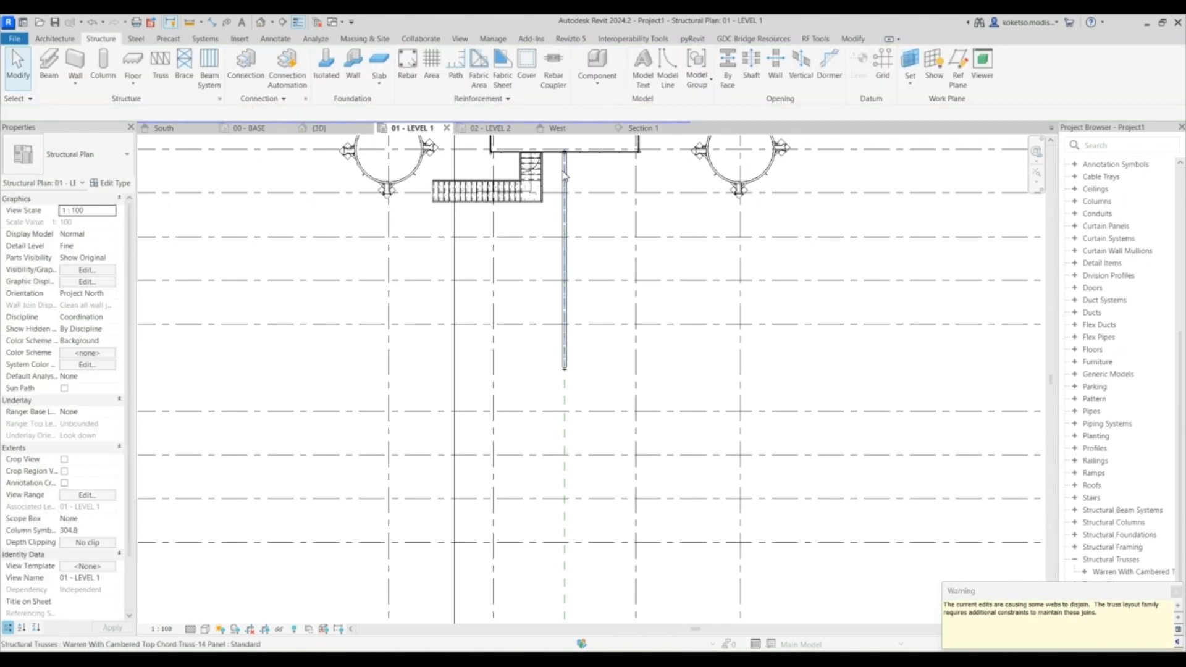
left_click(624, 128)
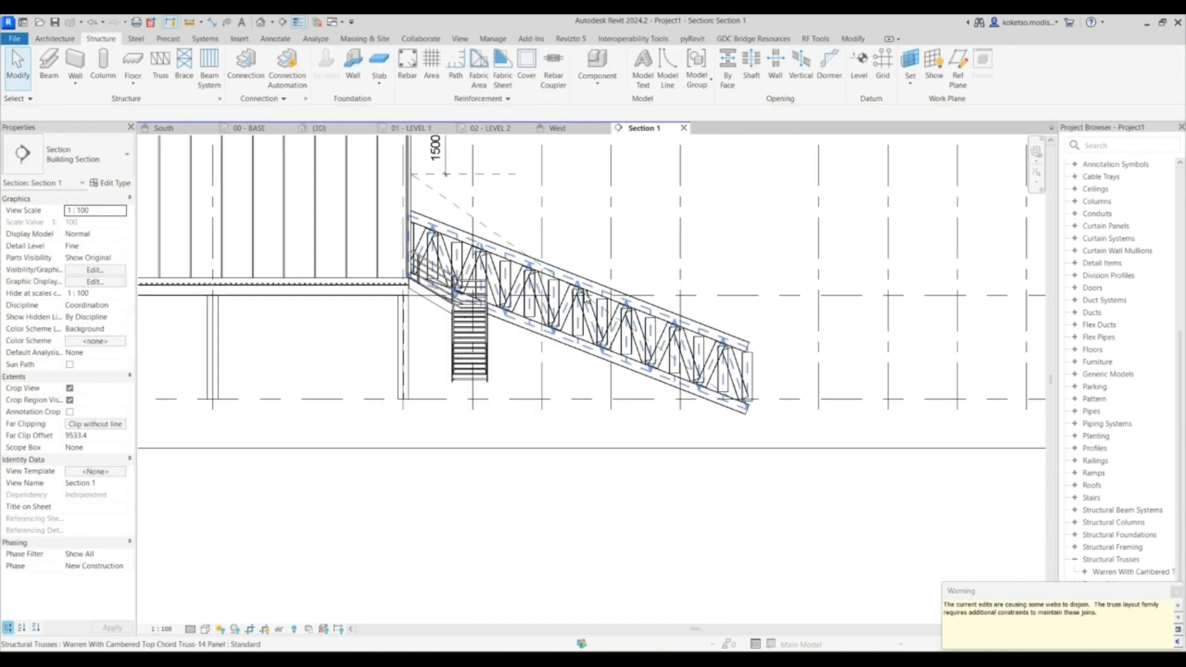
- Load the UB-Universal Beams family from the metric library's British Standard structural framing folder with type UB127x76x13
left_click(587, 295)
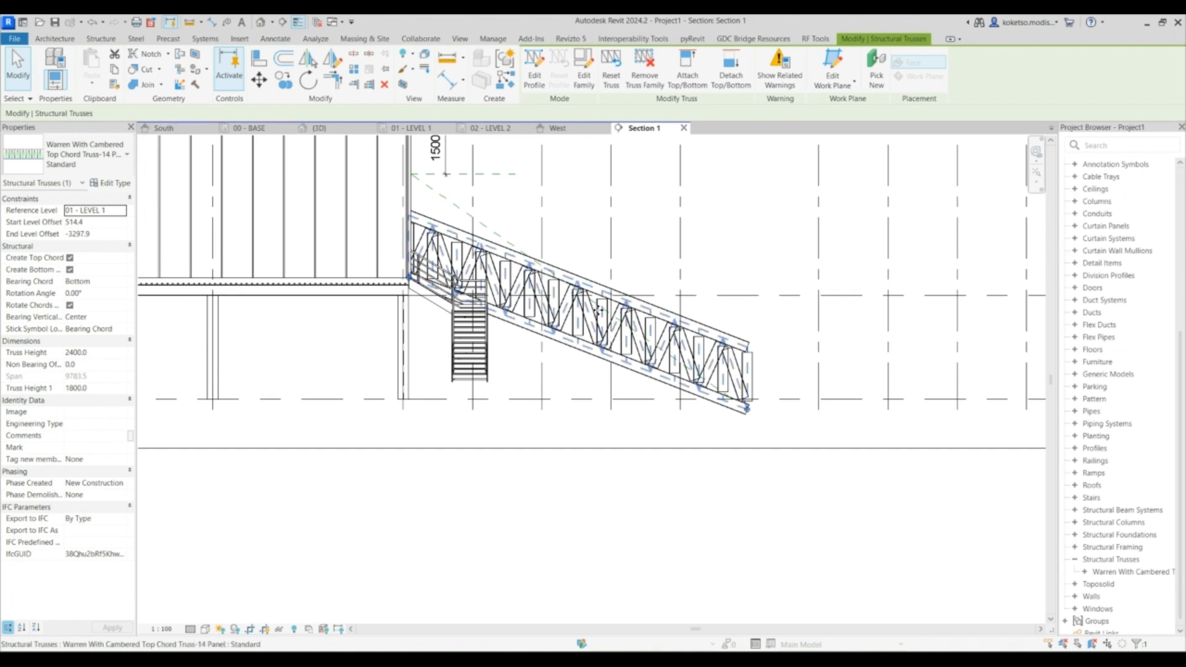
key("Escape")
left_click(240, 38)
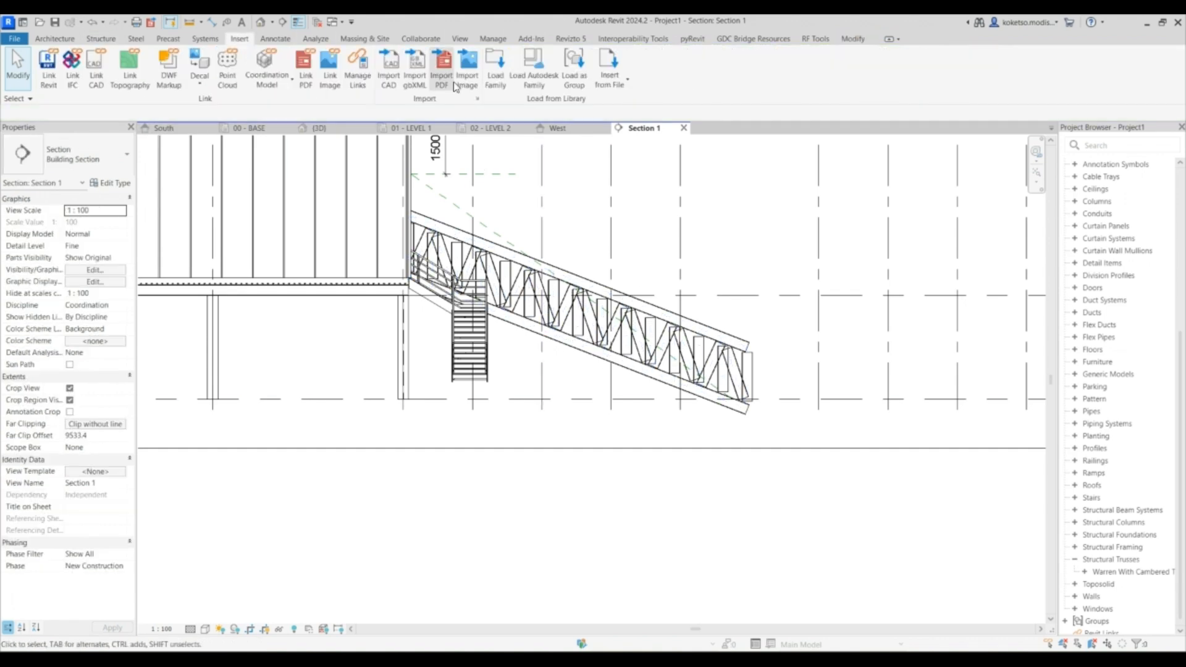
left_click(495, 79)
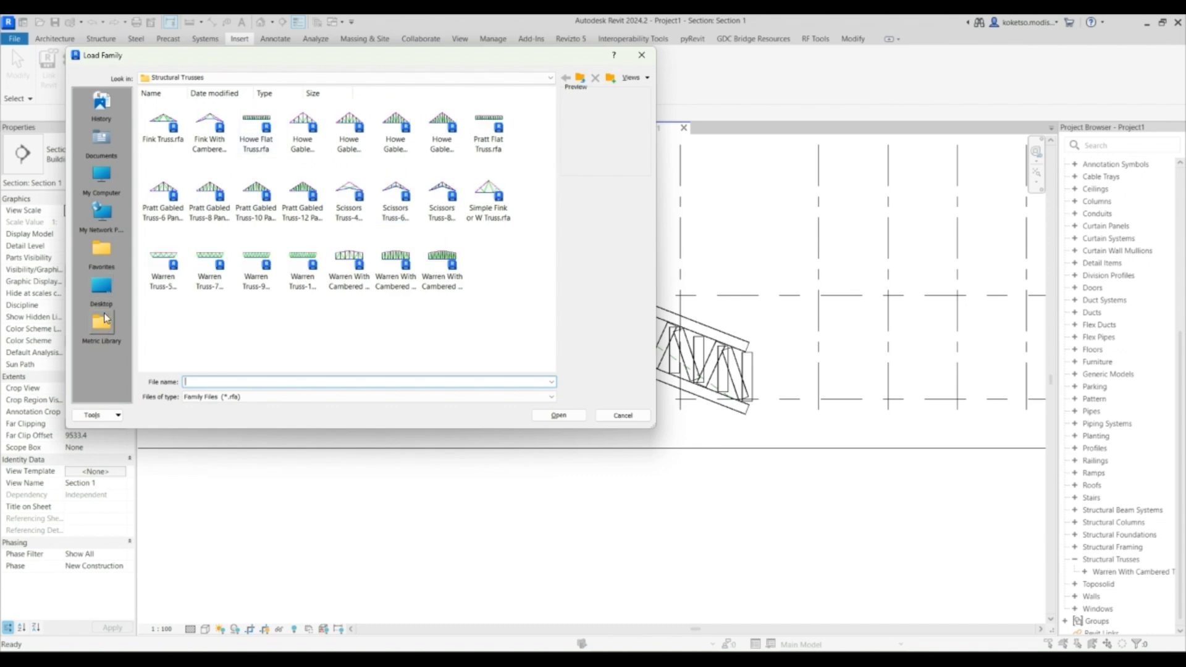
left_click(101, 322)
scroll(333, 259, "down", 2)
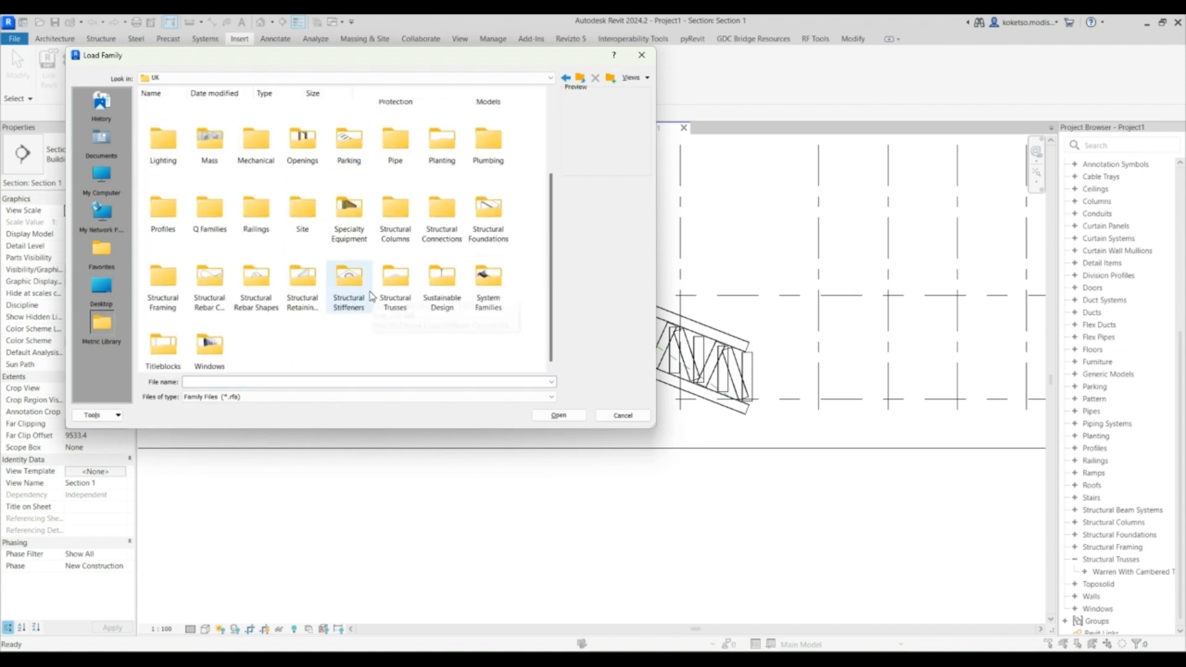
double_click(183, 284)
double_click(305, 122)
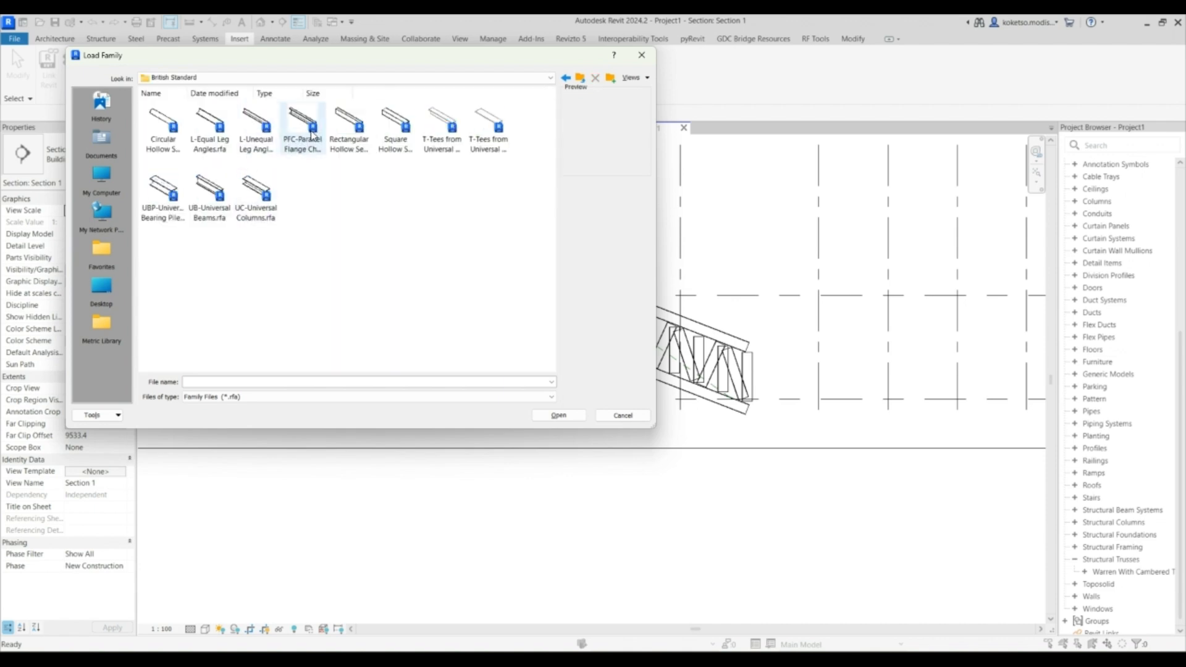
left_click(212, 189)
left_click(571, 419)
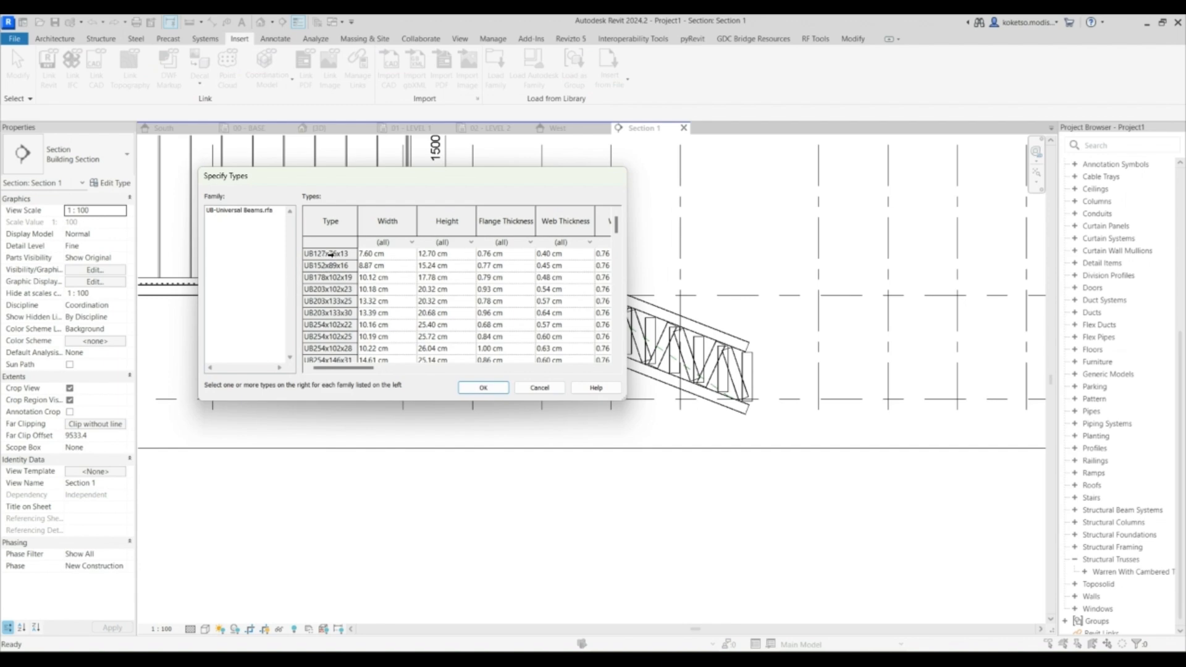
left_click(331, 253)
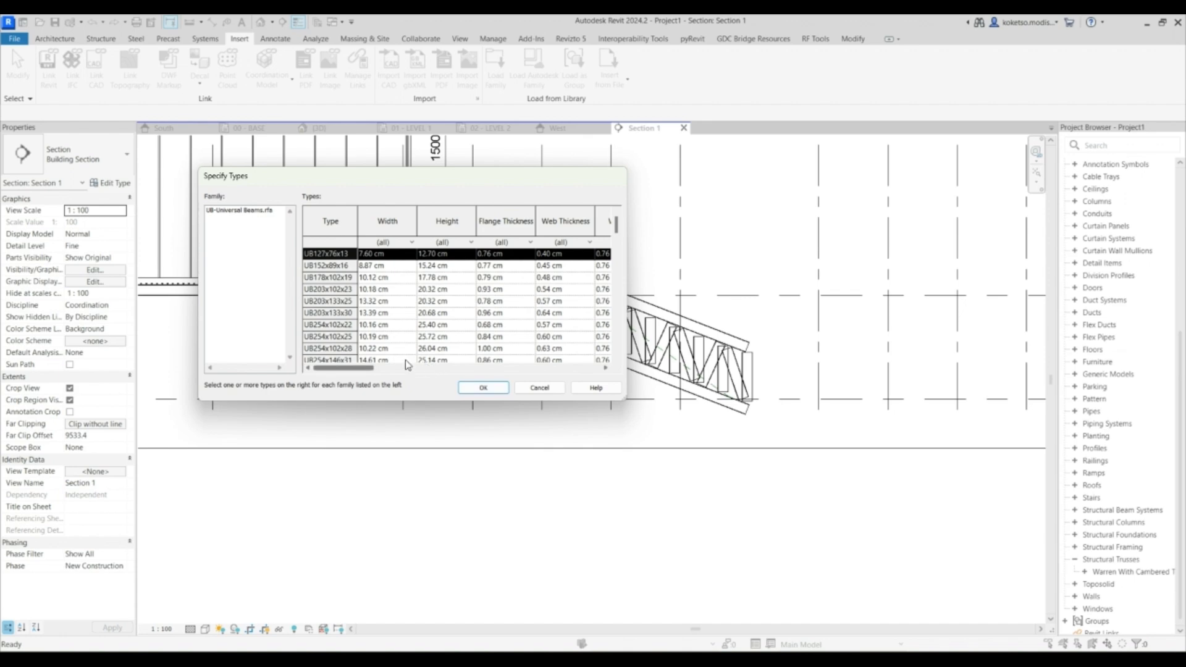
left_click(466, 387)
- Set the truss type's top chord, vertical web, diagonal web and bottom chord framing types to UB-Universal Beams:UB127x76x13
left_click(556, 342)
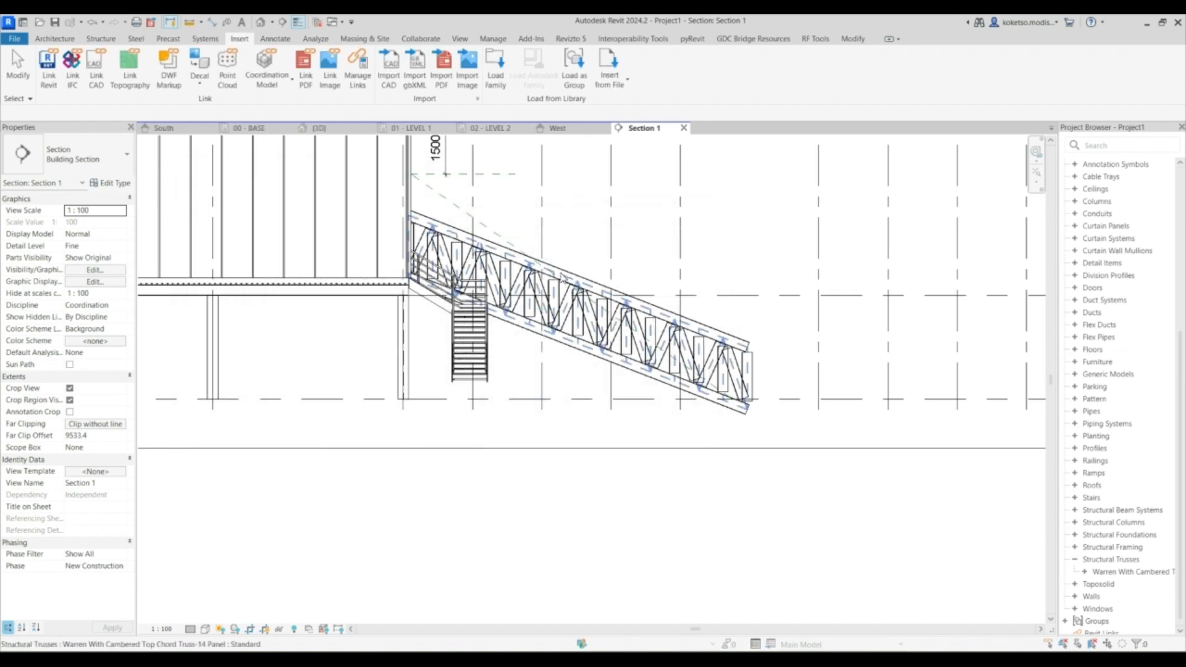
left_click(564, 286)
left_click(112, 182)
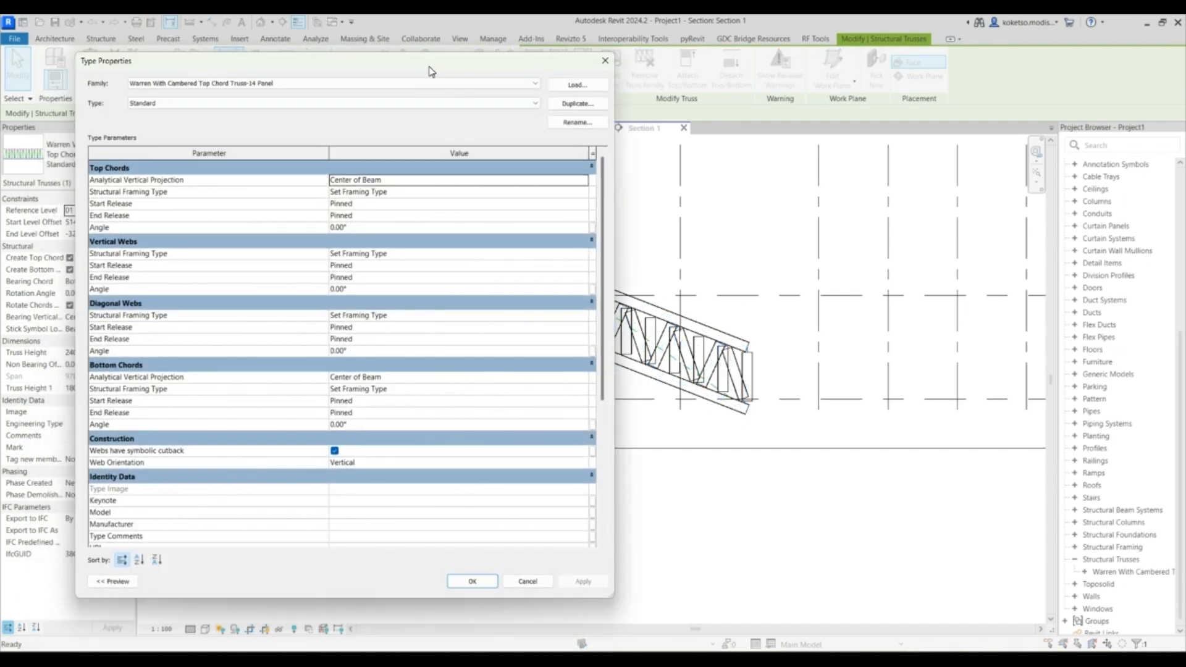
left_click(561, 196)
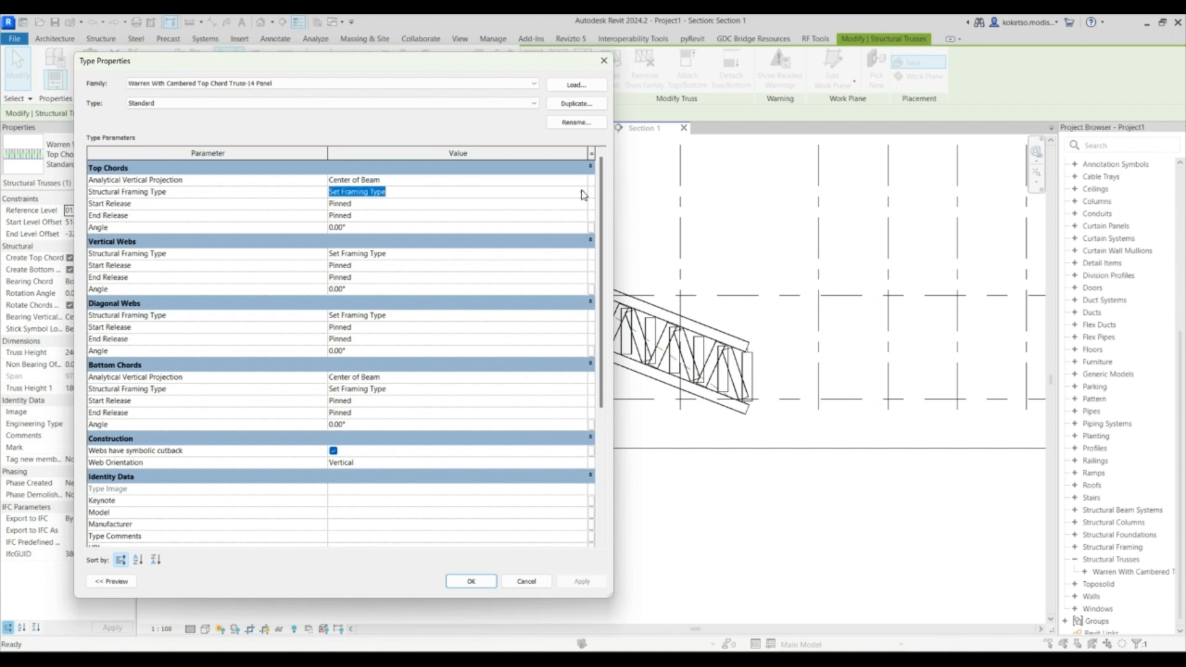
left_click(583, 195)
left_click(409, 224)
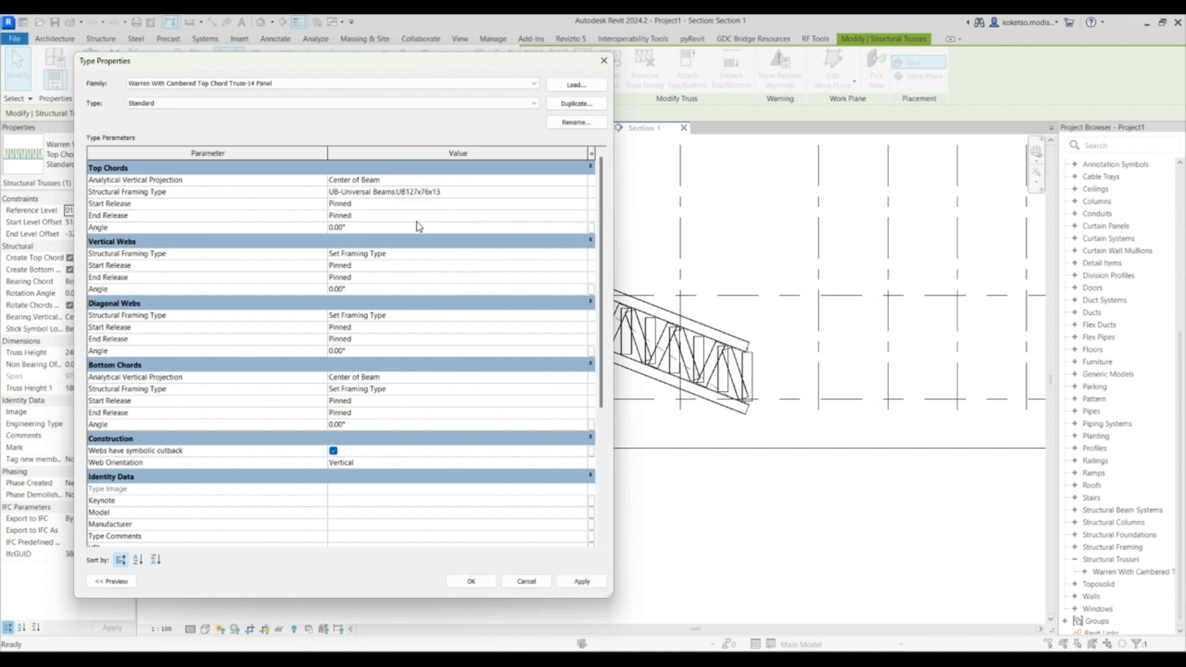
left_click(582, 256)
left_click(410, 285)
left_click(584, 321)
left_click(409, 349)
left_click(582, 377)
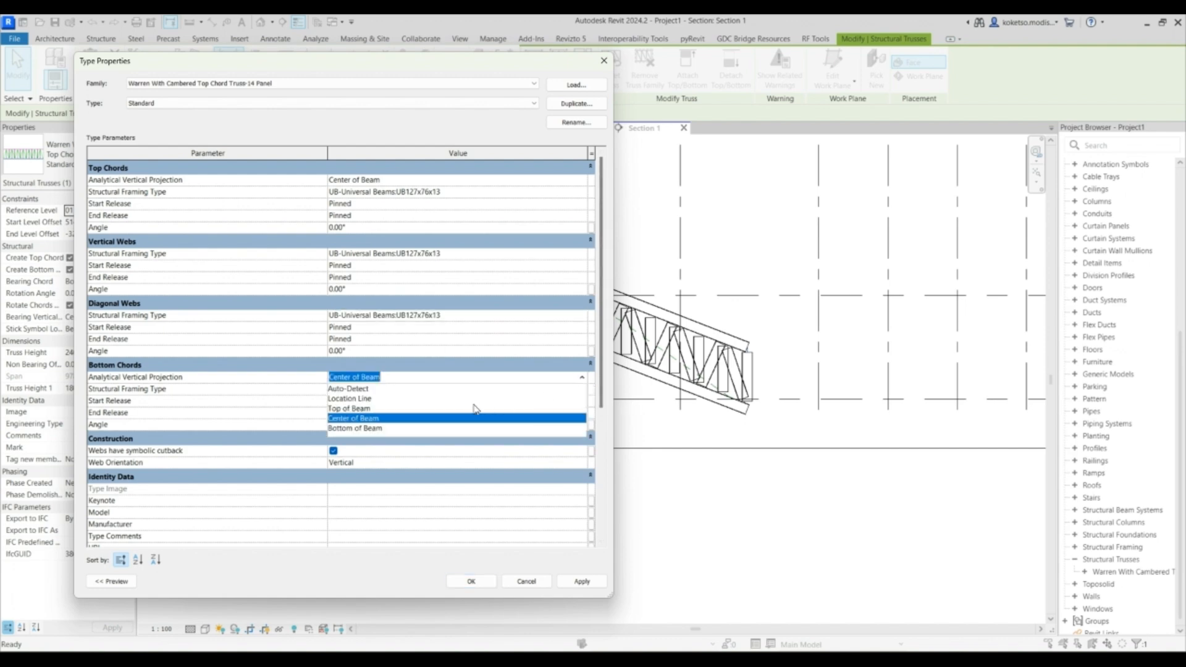
left_click(582, 378)
left_click(572, 390)
left_click(580, 390)
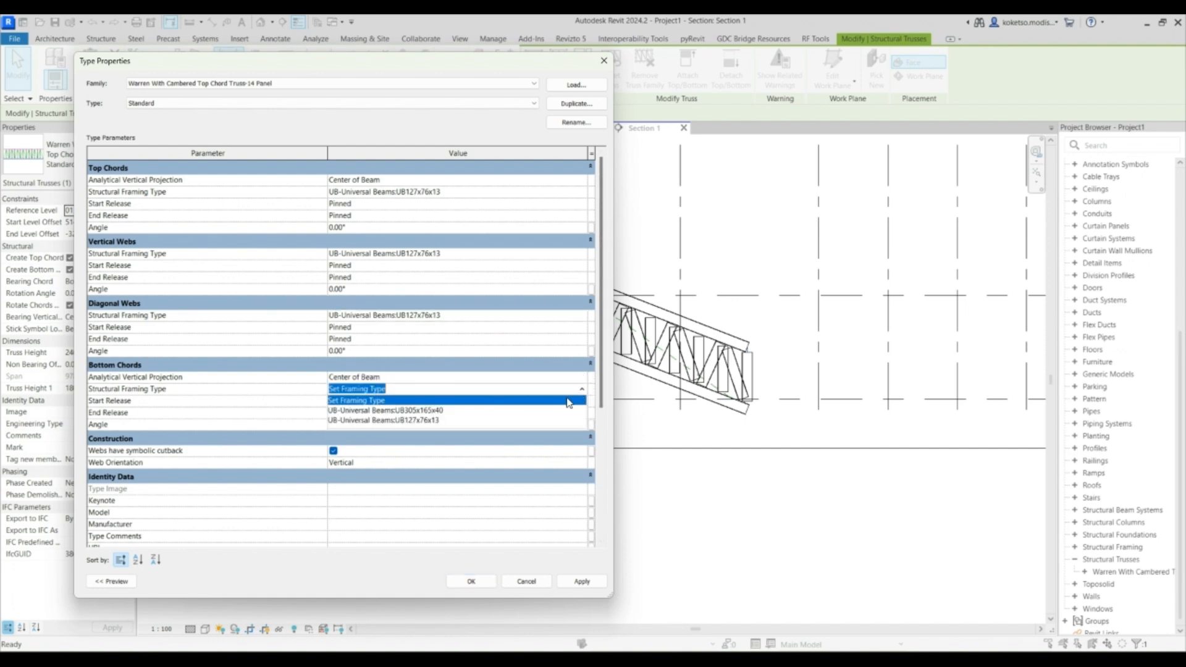
left_click(415, 421)
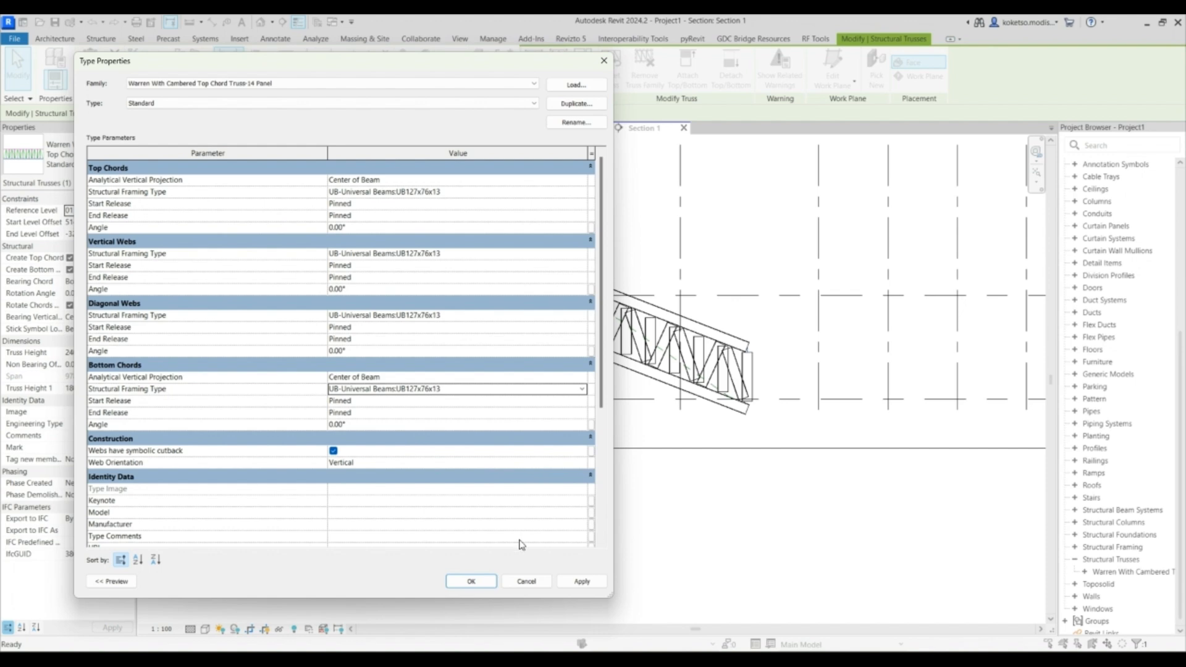
left_click(471, 581)
- Align the truss's bottom chord to the CONVEYOR reference plane in the section
scroll(637, 320, "up", 2)
scroll(638, 320, "down", 2)
left_click(568, 220)
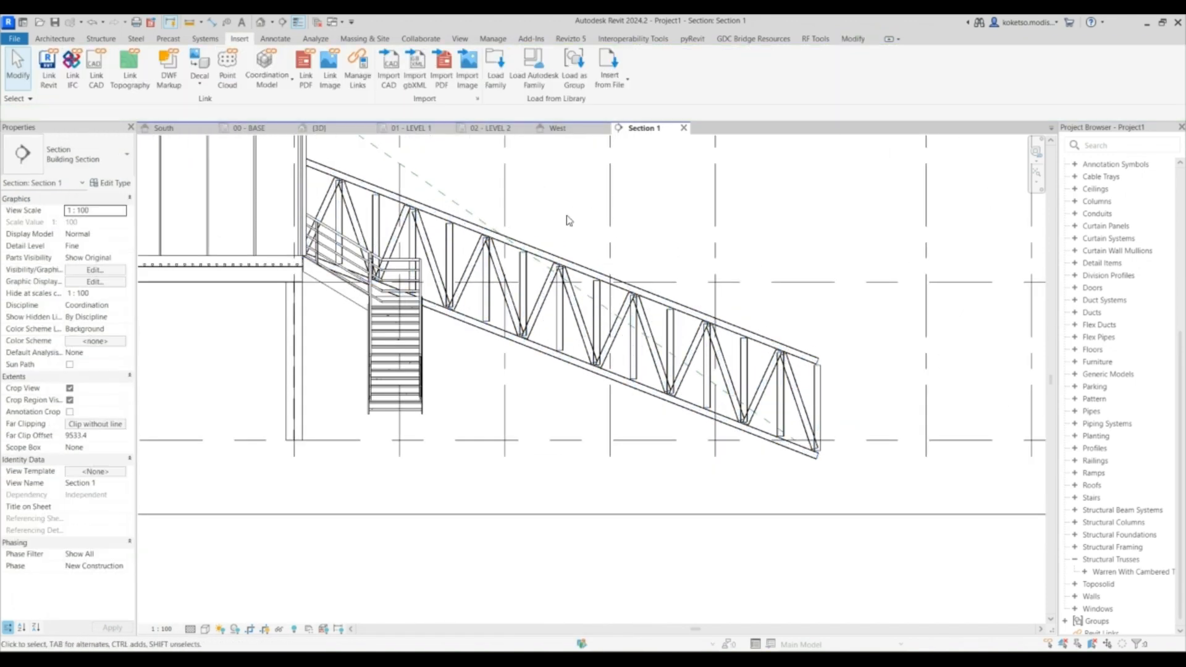
key("a")
key("l")
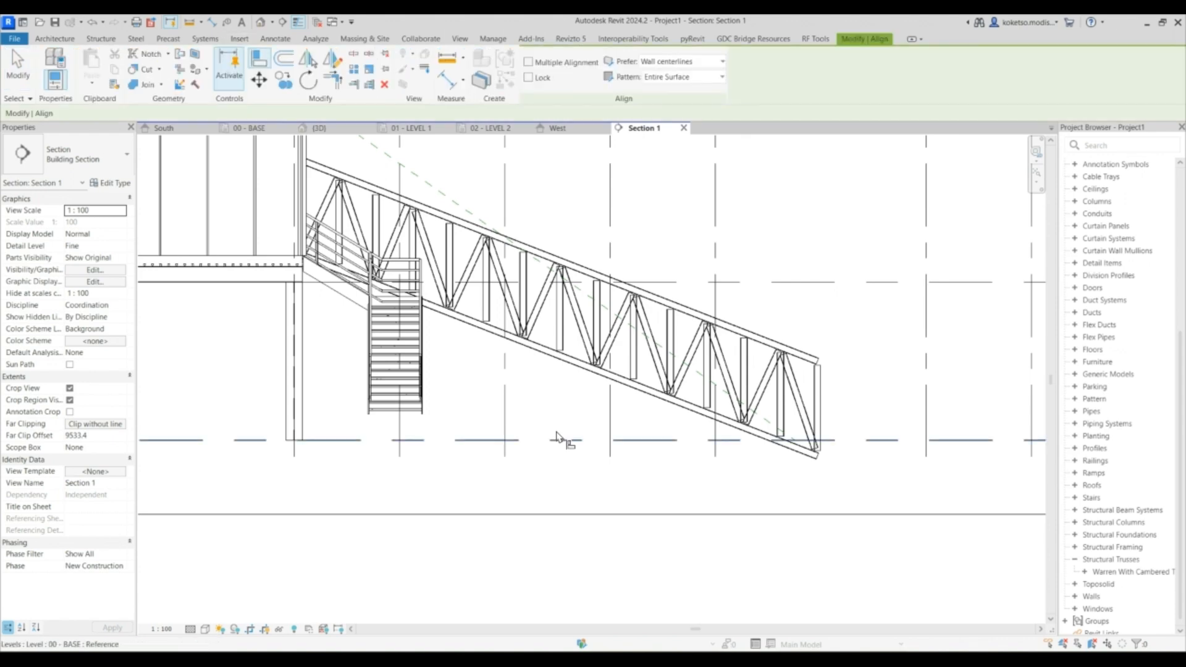
left_click(588, 301)
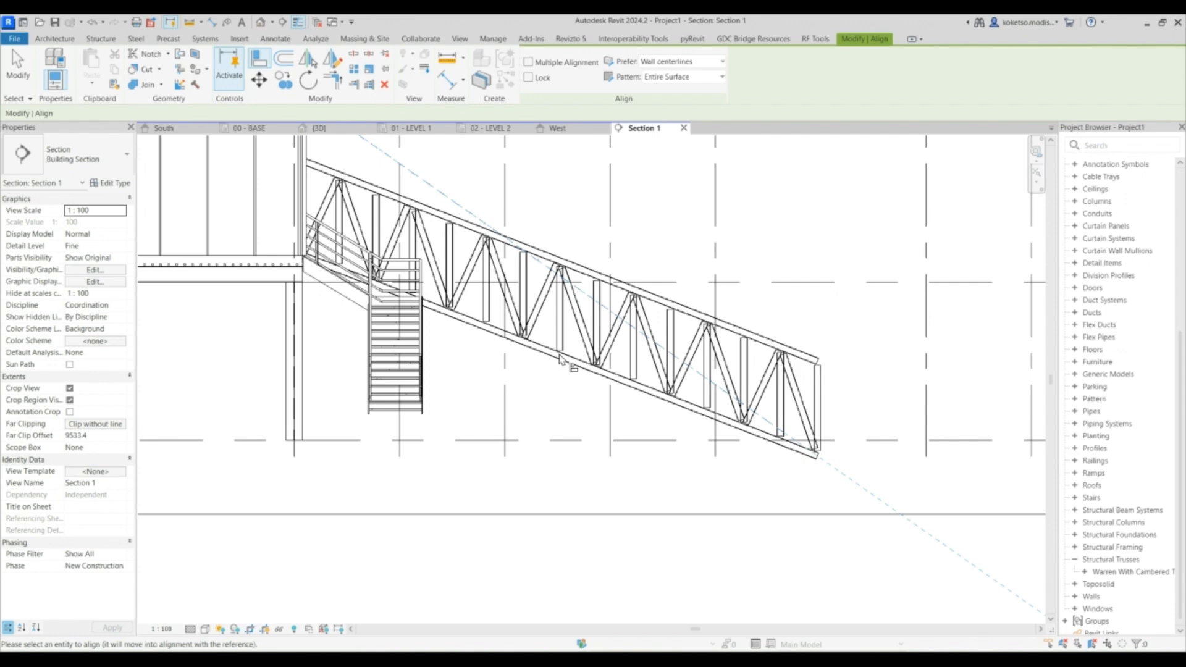
scroll(579, 357, "up", 2)
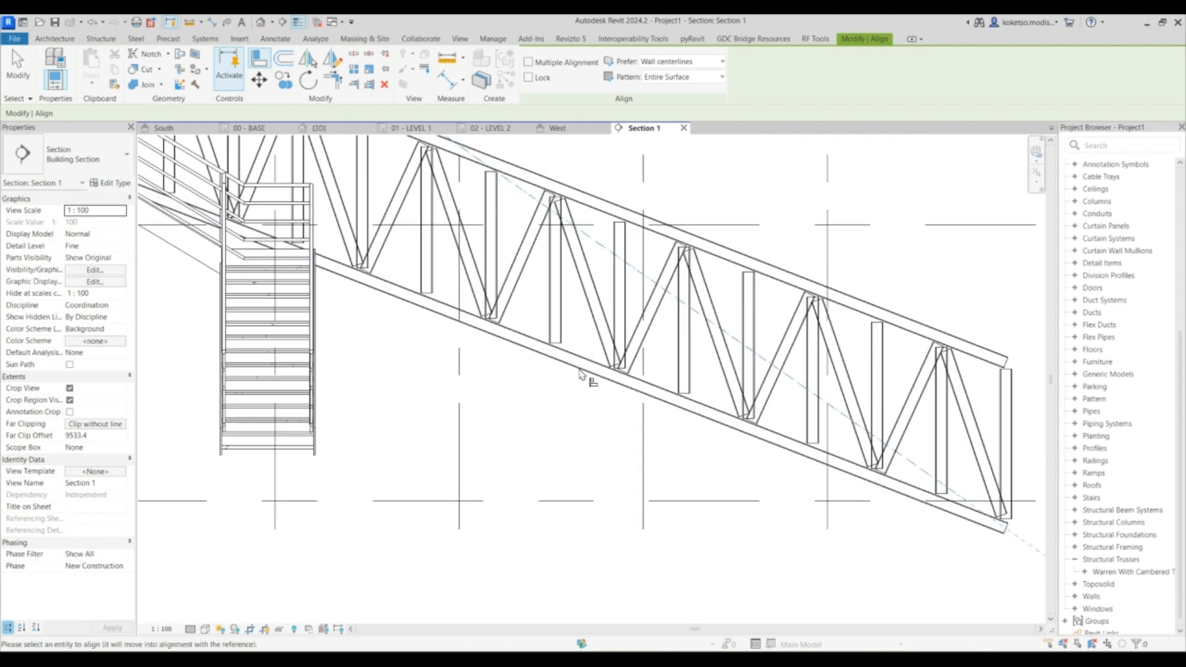
scroll(579, 370, "down", 3)
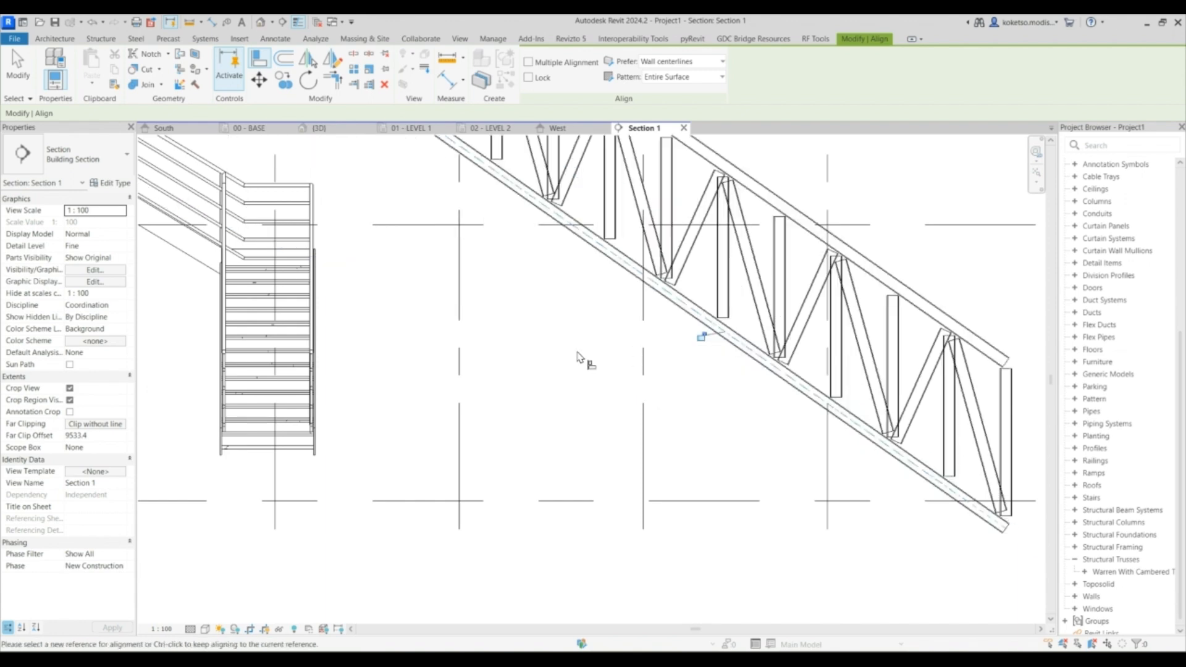
middle_click_drag(587, 306, 595, 352)
scroll(595, 352, "down", 2)
key("Escape")
- Move the truss along the slope so its upper end meets the enclosure wall
left_click(592, 346)
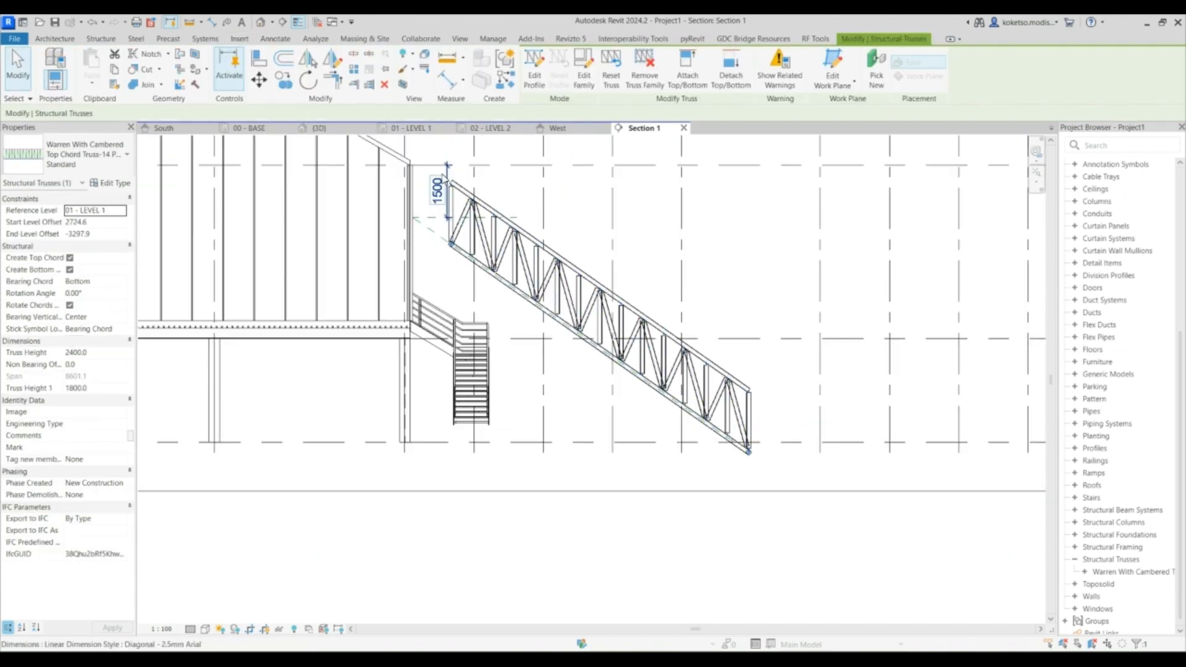
left_click(446, 182)
scroll(444, 179, "up", 2)
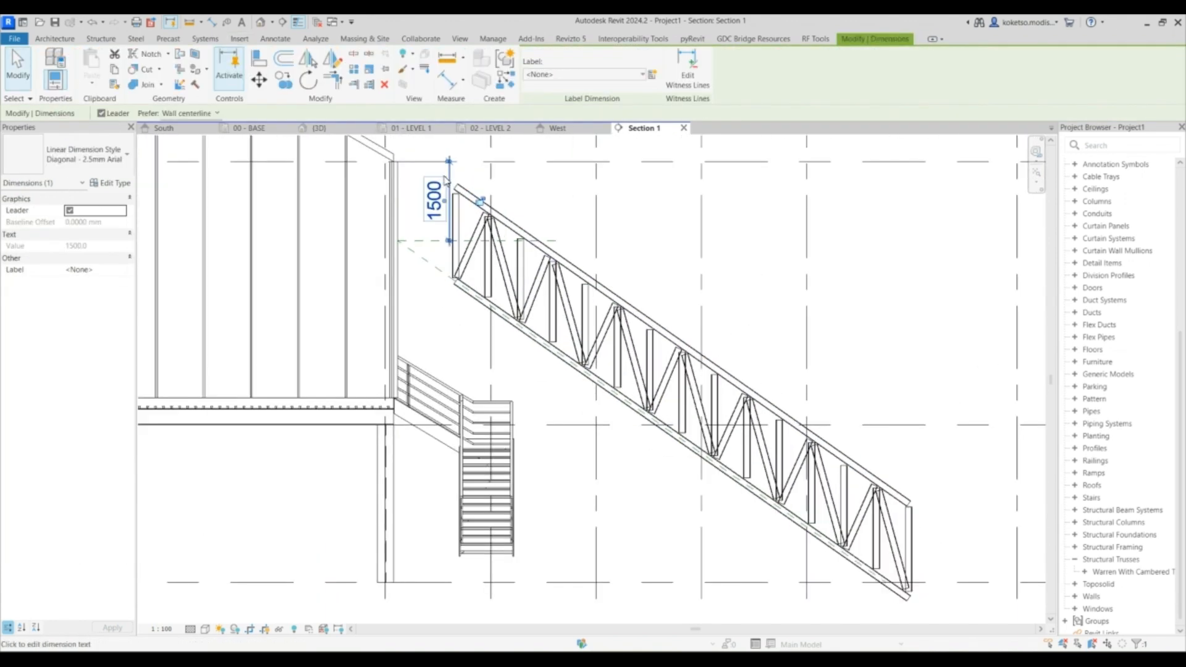
key("Escape")
left_click(456, 285)
left_click_drag(457, 290, 398, 240)
scroll(426, 201, "down", 2)
key("Escape")
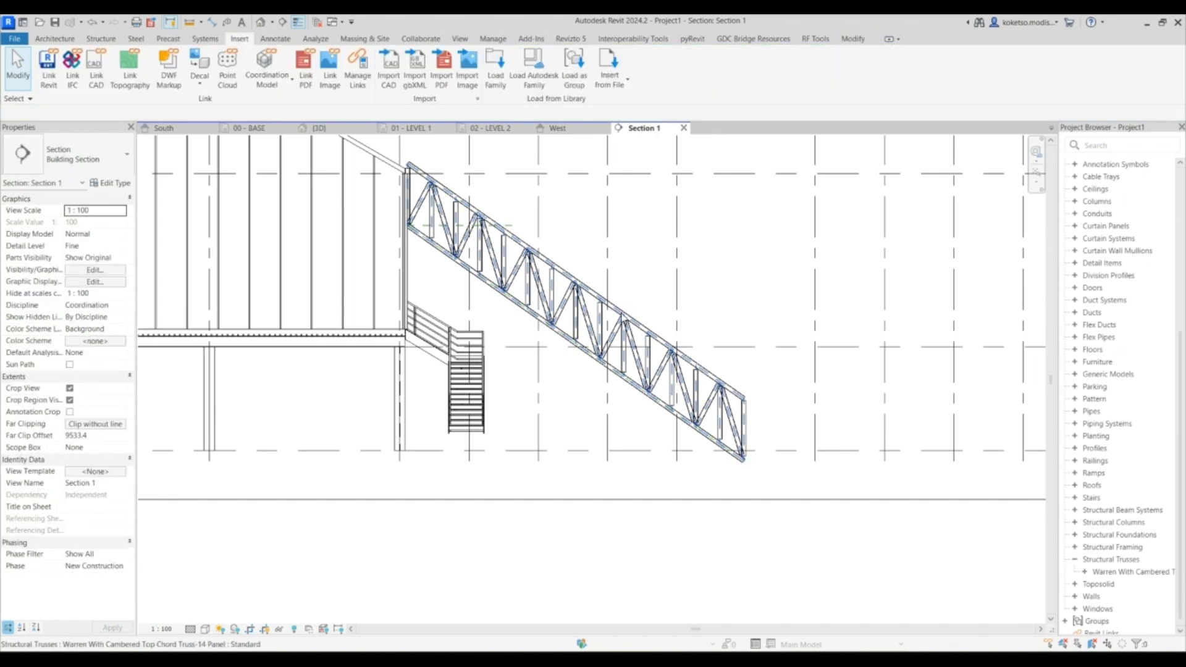
- Set the truss height to 1000 mm
left_click(564, 278)
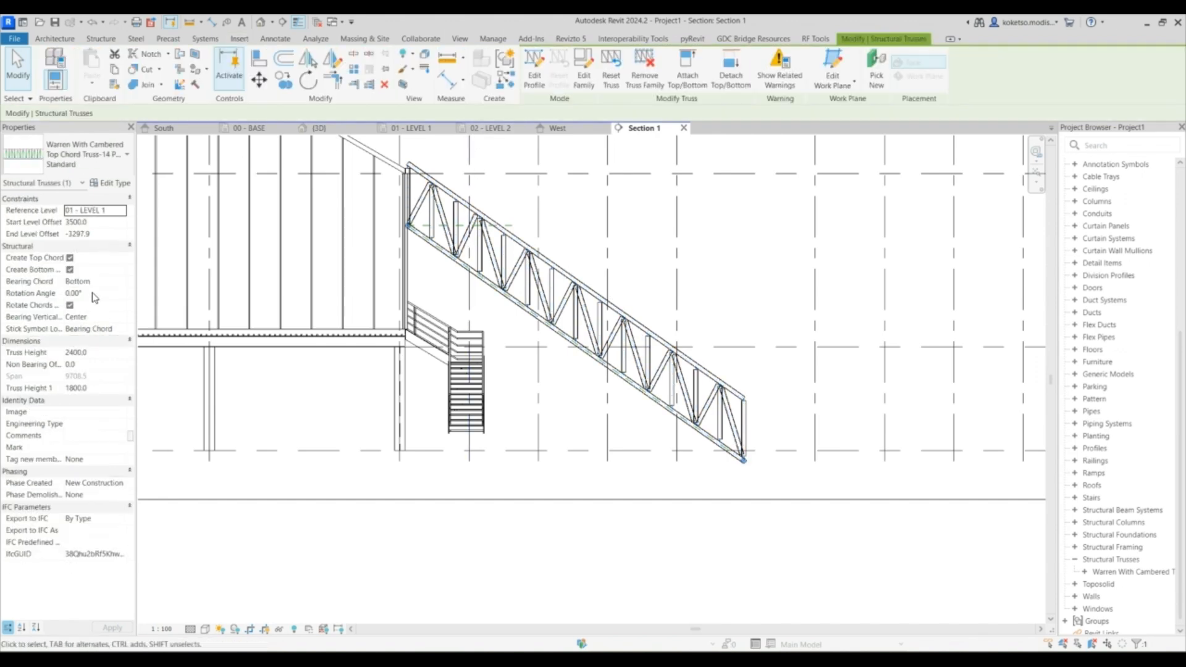
left_click(96, 389)
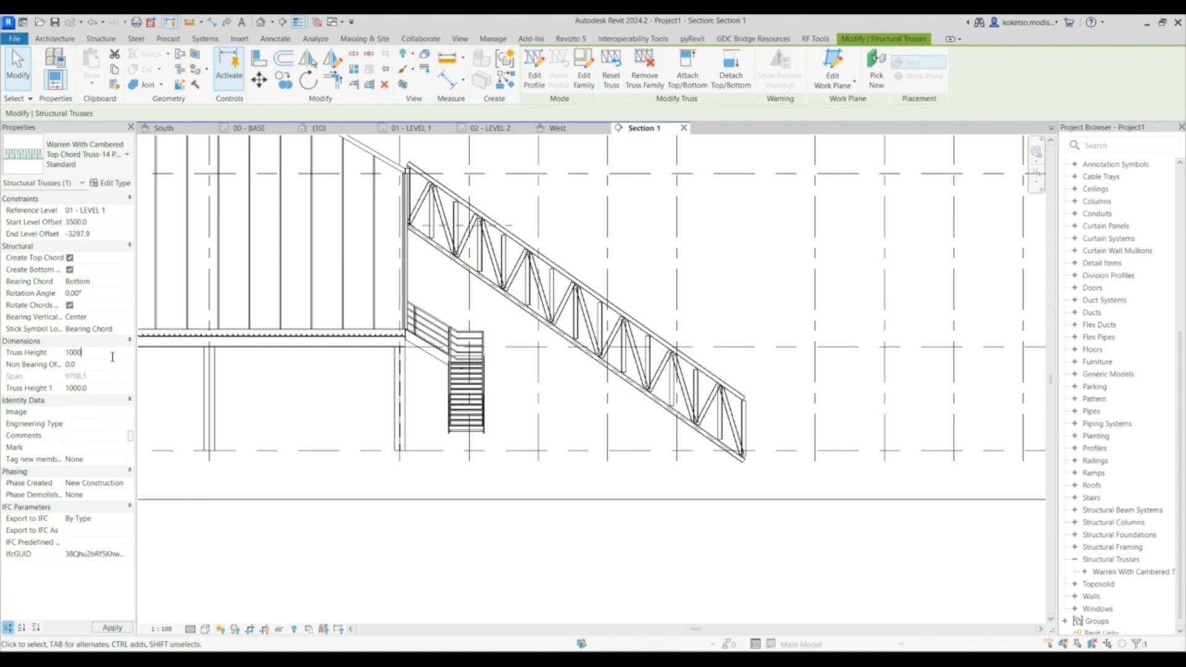
key("Escape")
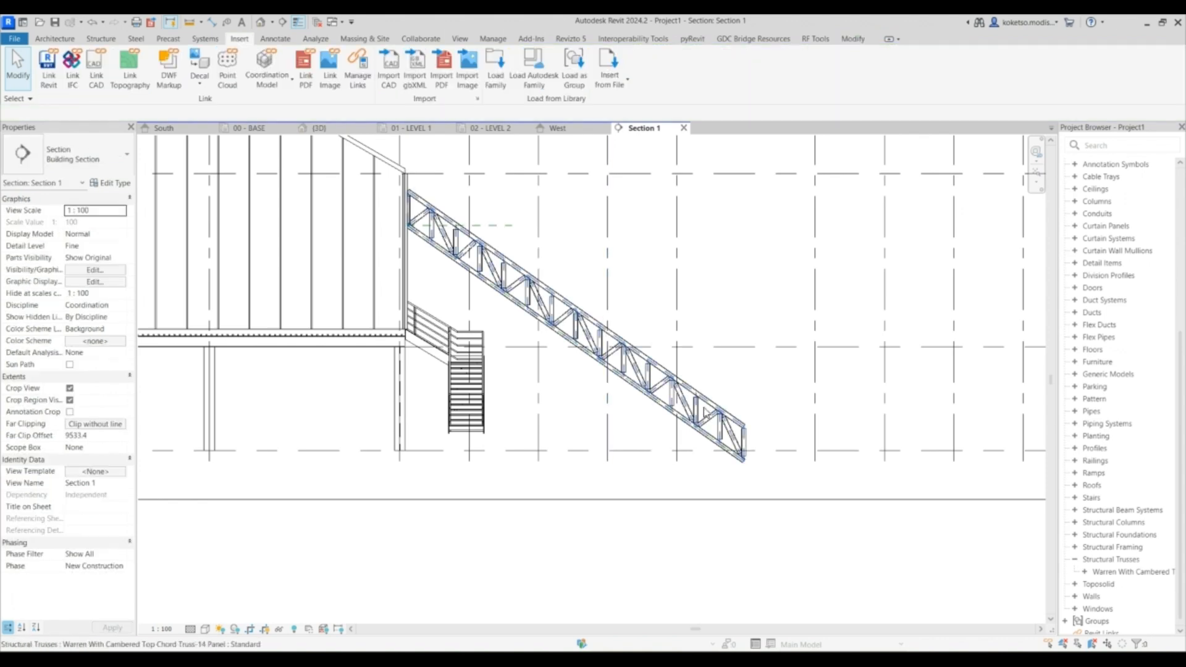
- Copy the truss about 500 mm to each side in the 01 - LEVEL 1 plan and delete the original middle truss
left_click(705, 413)
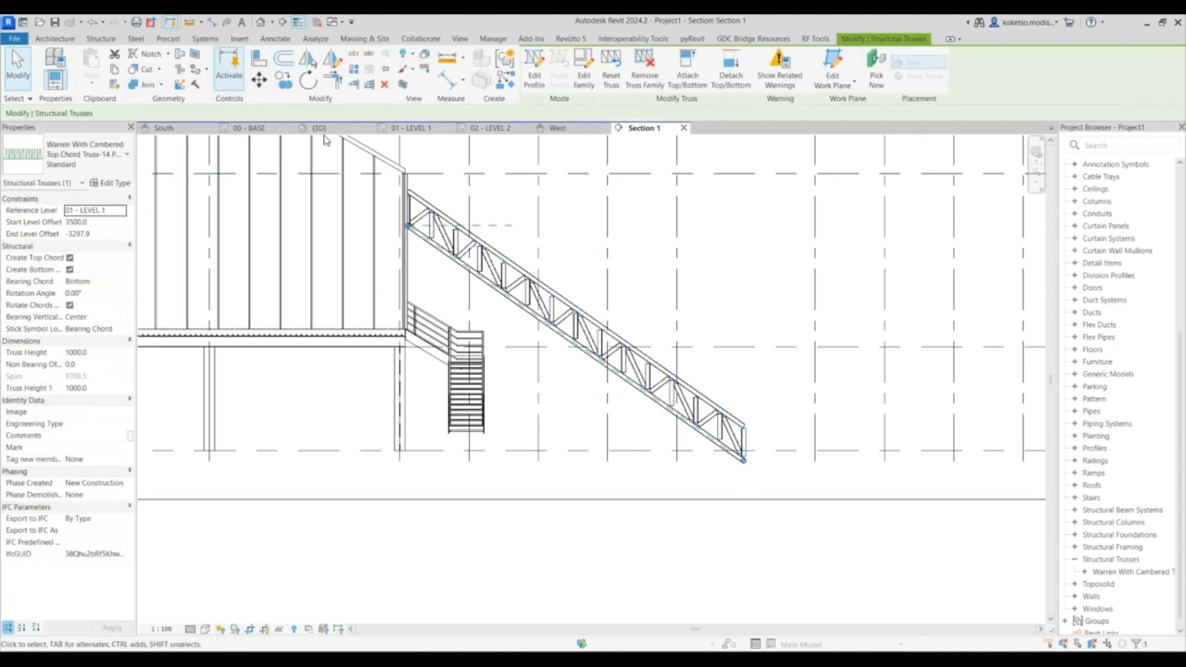
left_click(411, 128)
scroll(543, 290, "up", 3)
left_click(281, 80)
scroll(532, 233, "up", 5)
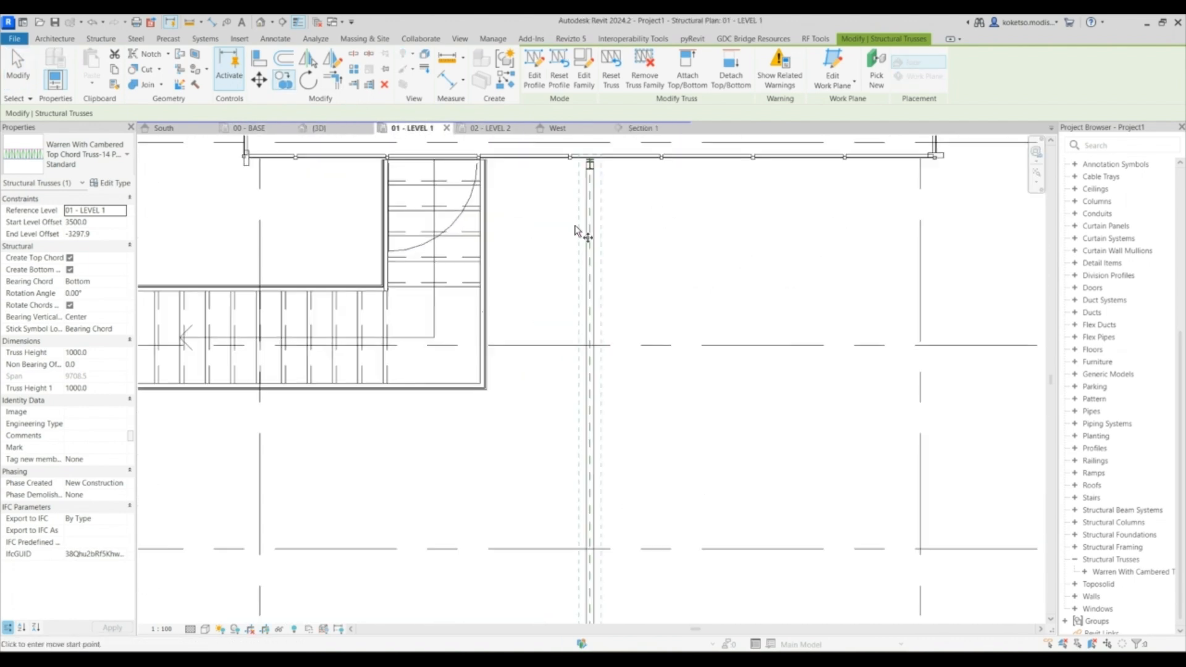
left_click(593, 215)
scroll(529, 214, "down", 3)
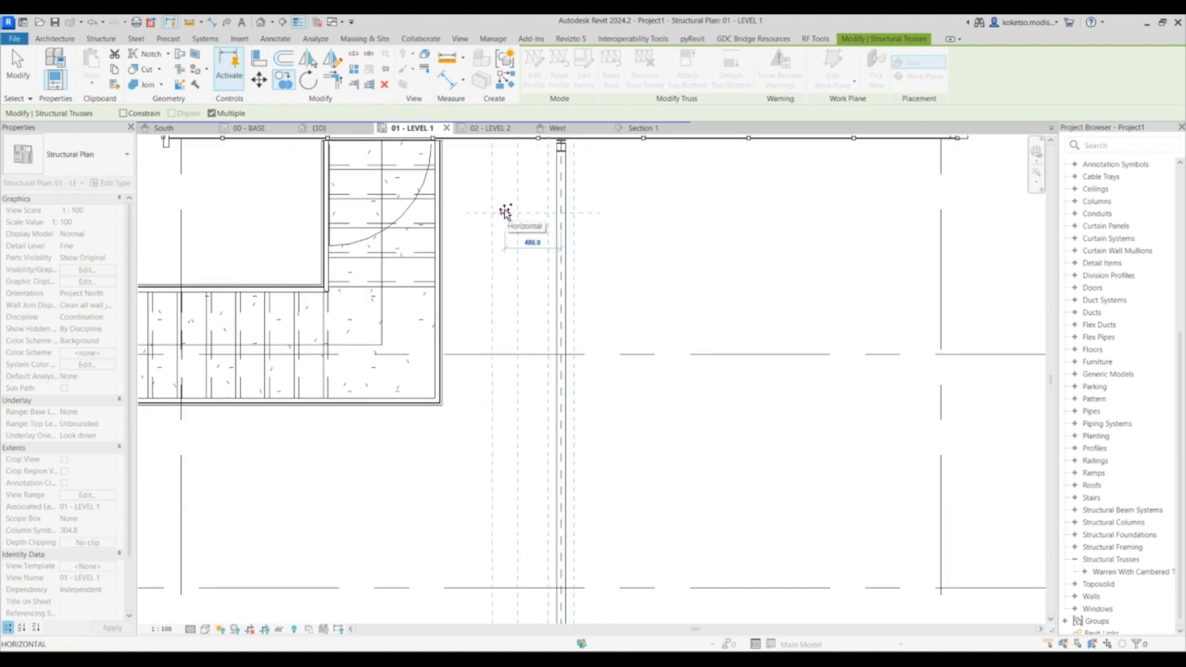
left_click(503, 210)
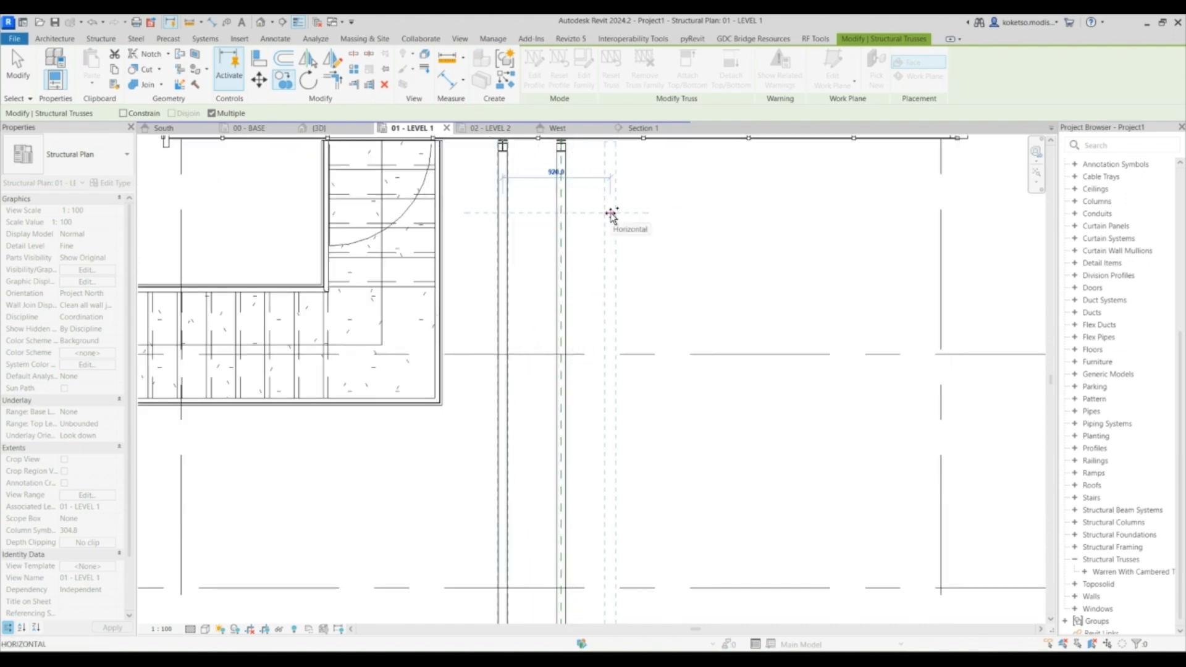
left_click(620, 213)
key("Escape")
key("Escape")
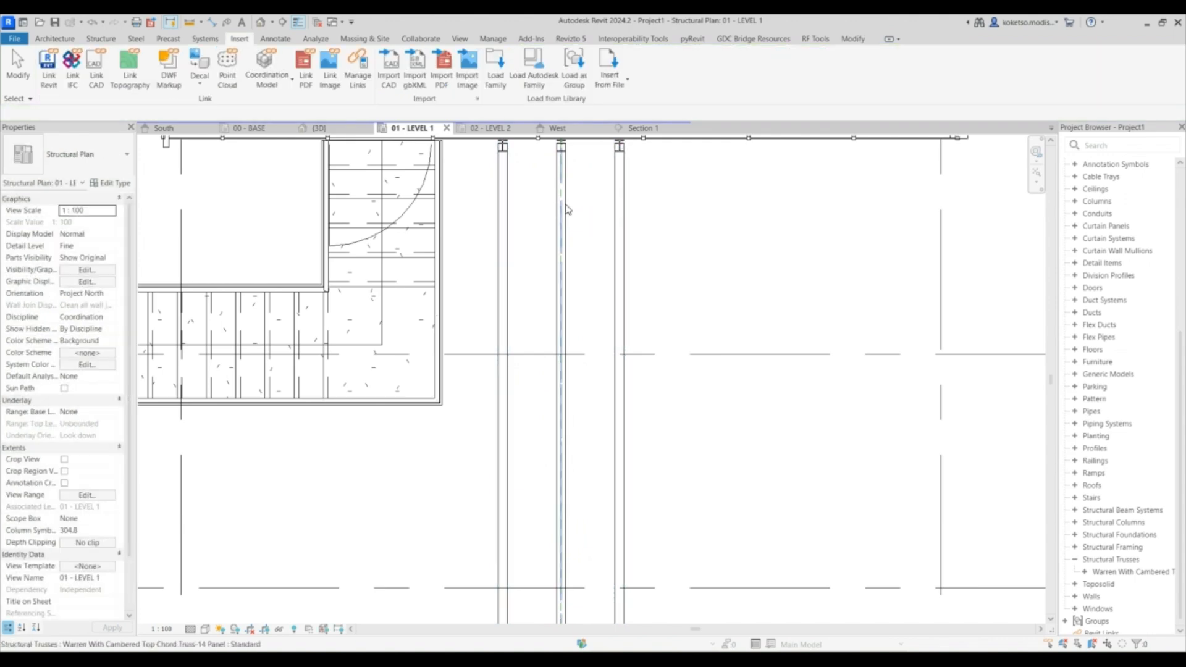
left_click(561, 205)
key("Escape")
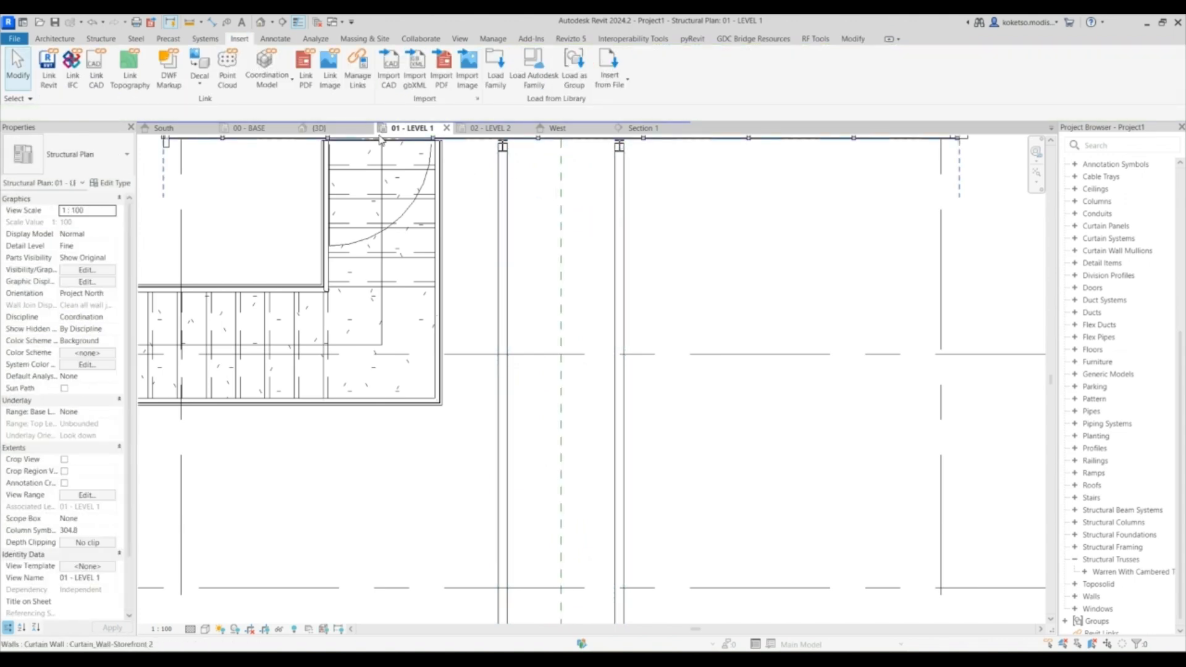
- Inspect the paired conveyor trusses against the enclosure and stair in the 3D view
left_click(320, 127)
middle_click_drag(499, 229, 466, 238, "shift")
scroll(458, 242, "up", 5)
middle_click_drag(565, 349, 403, 224, "shift")
scroll(542, 341, "down", 4)
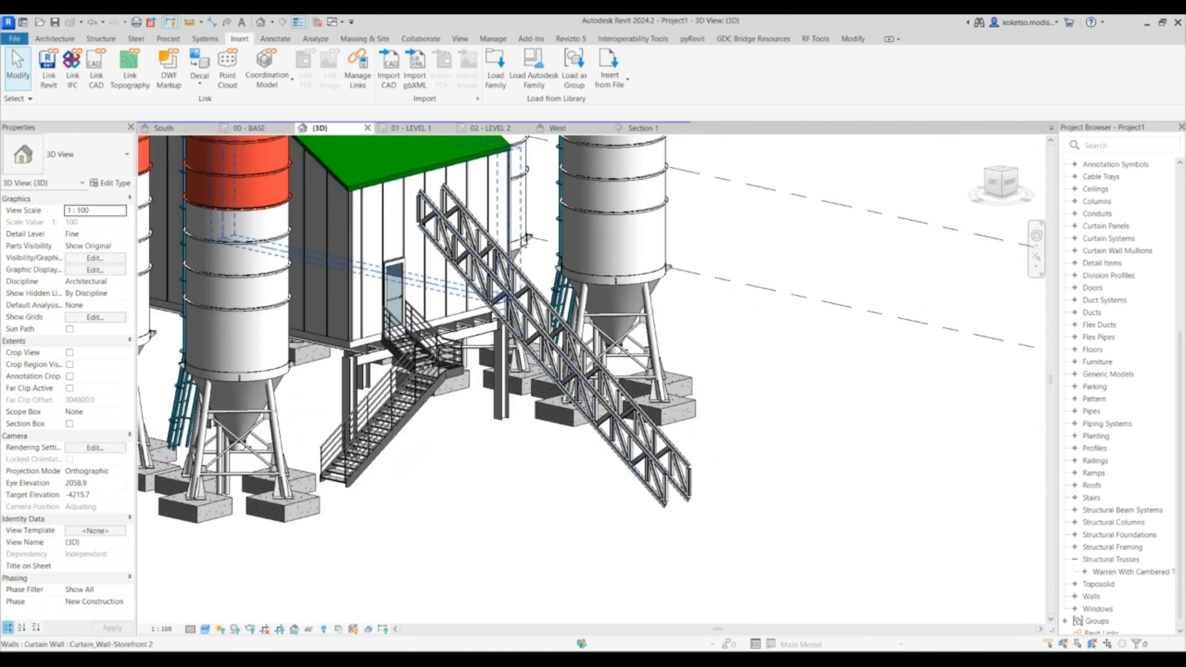
middle_click_drag(580, 362, 496, 341, "shift")
scroll(496, 341, "up", 4)
left_click(501, 337)
scroll(501, 338, "down", 3)
middle_click_drag(558, 399, 529, 450, "shift")
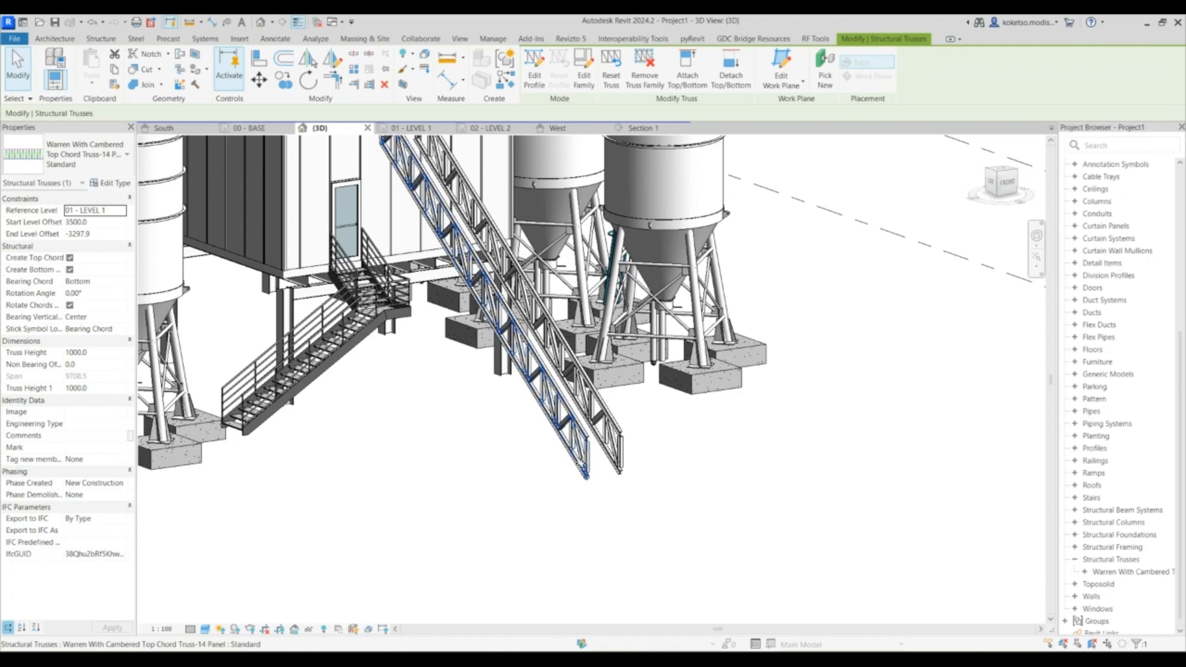
key("Escape")
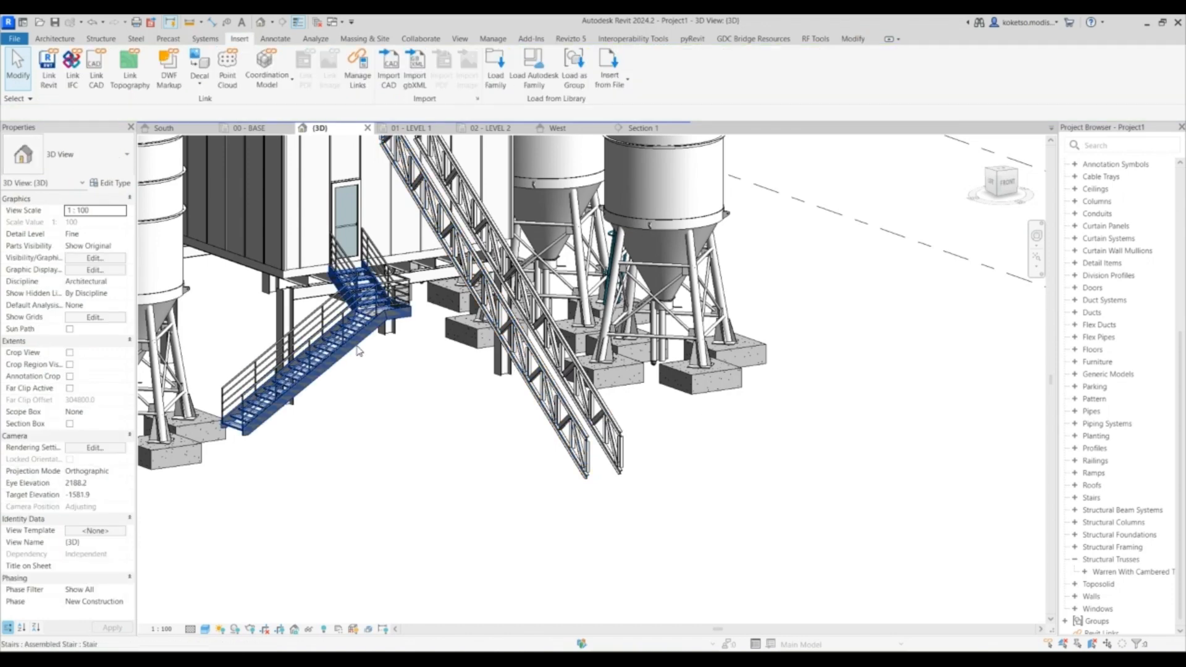
middle_click_drag(504, 280, 573, 294, "shift")
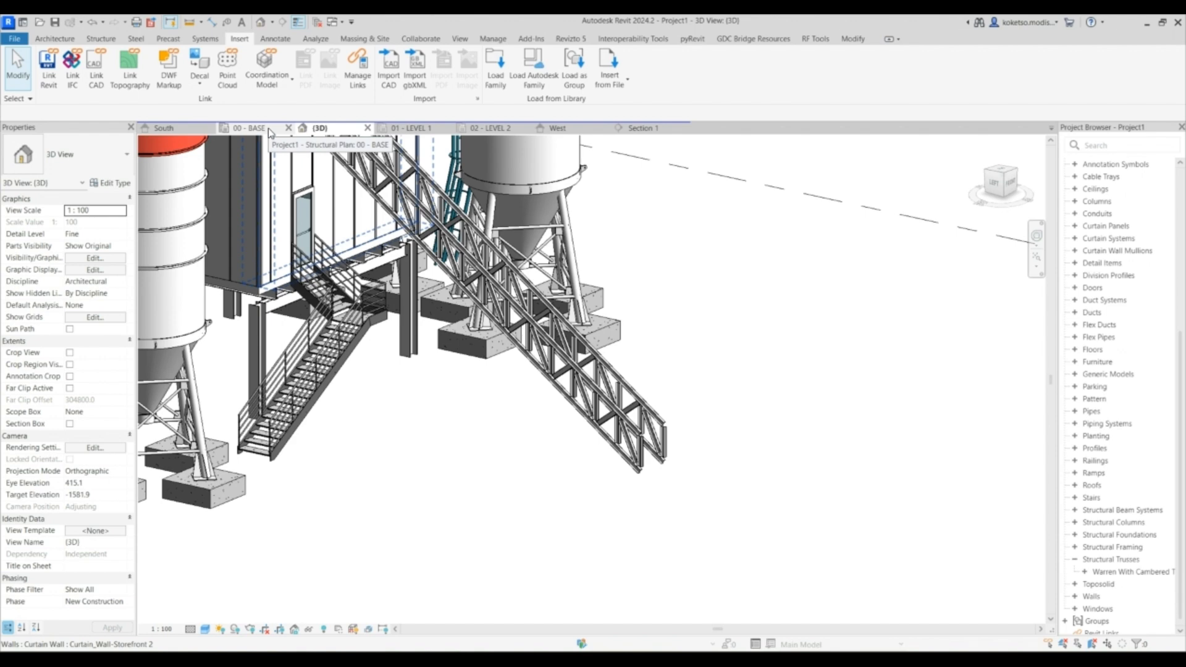
- Start a structural beam system and set its work plane to Reference Plane : CONVEYOR
middle_click_drag(293, 170, 337, 202)
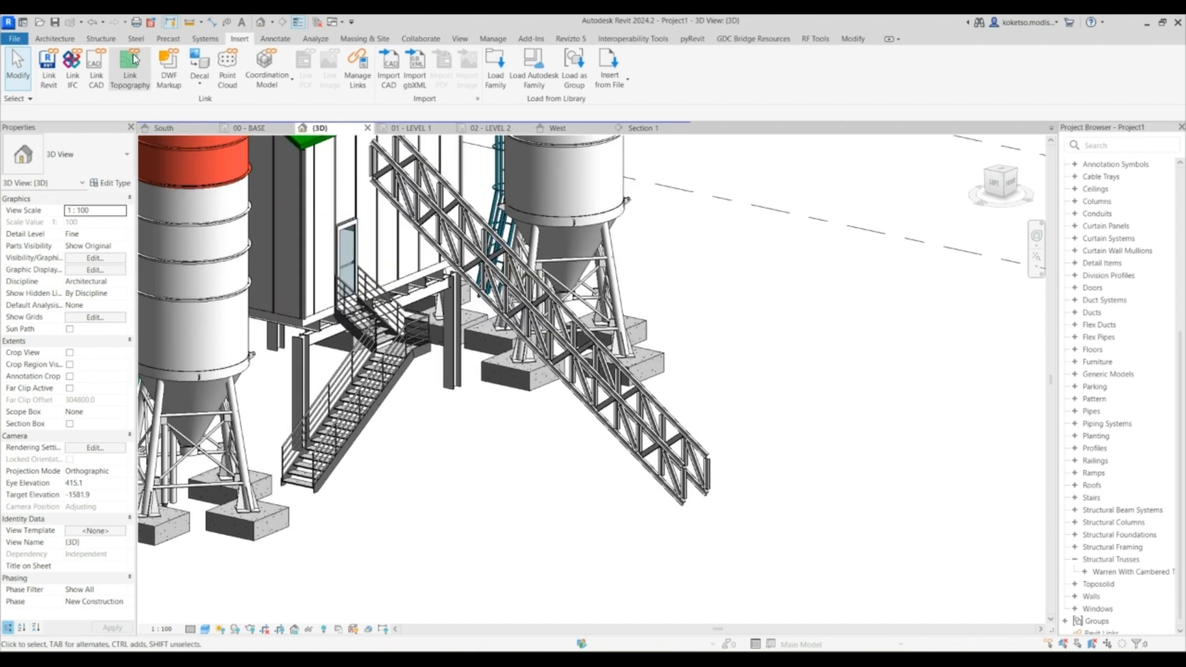
left_click(102, 41)
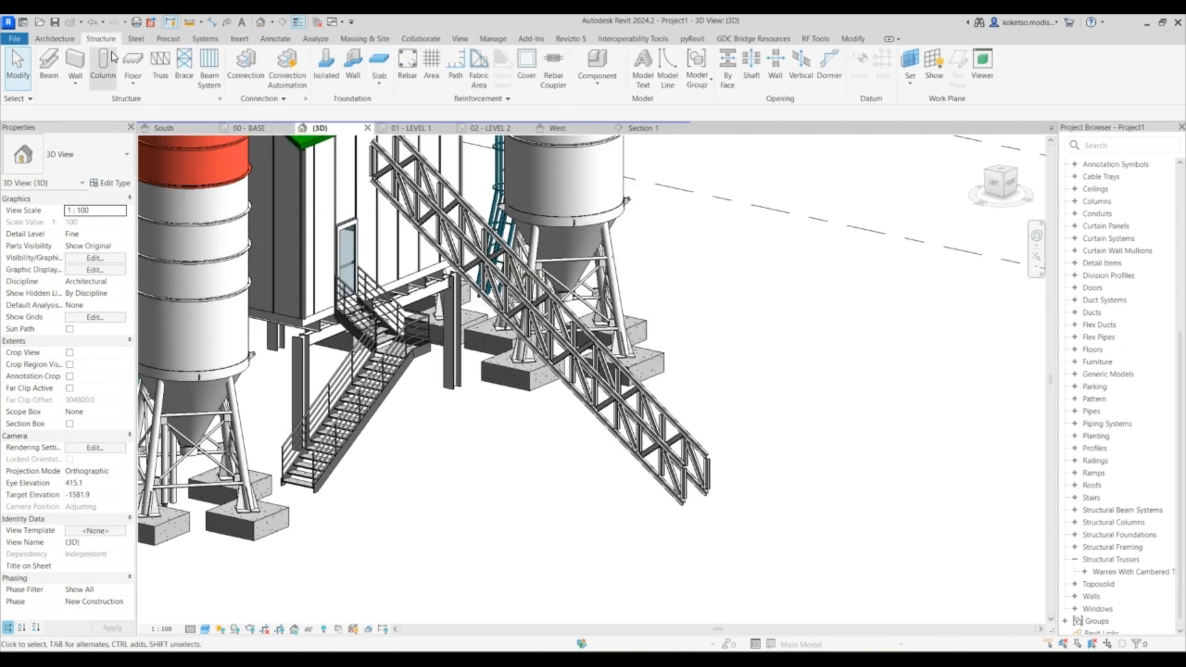
left_click(210, 68)
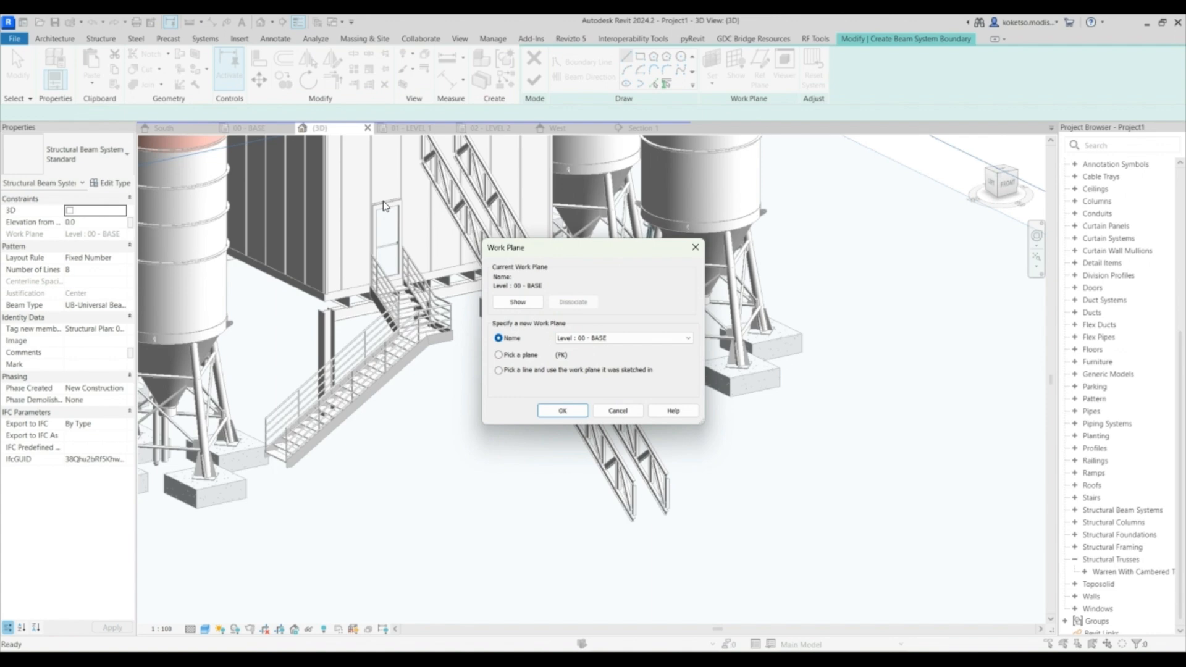
left_click(571, 338)
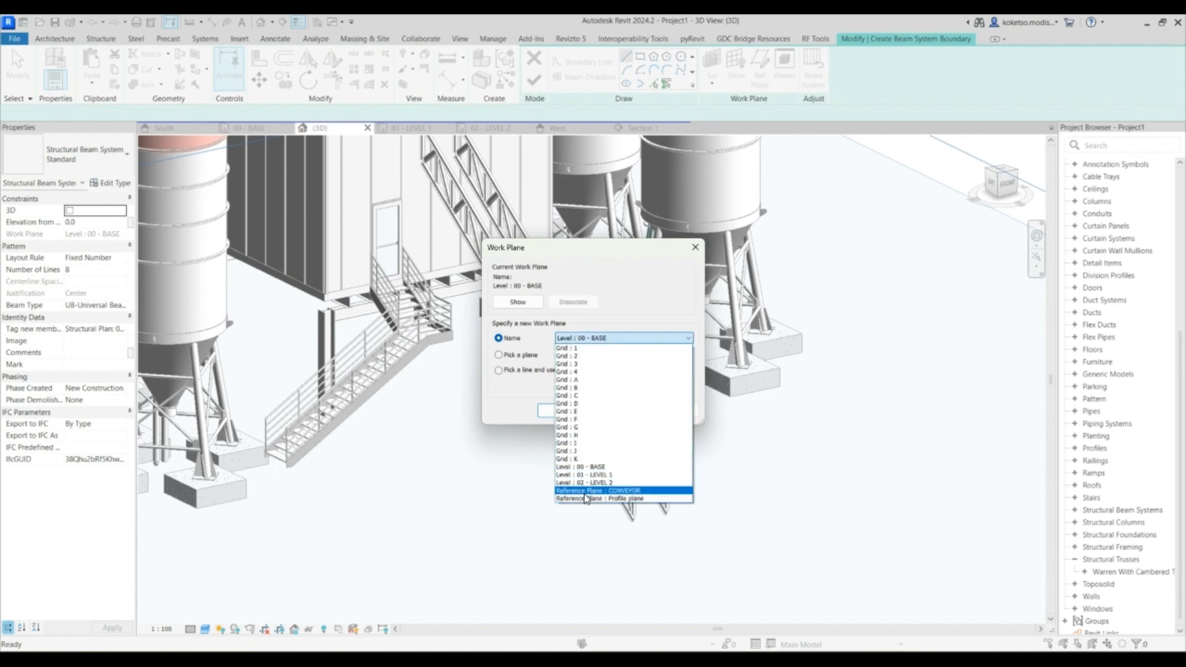
left_click(591, 490)
left_click(559, 411)
- Sketch the beam system boundary by picking edges along both conveyor trusses and across their lower end
middle_click_drag(587, 433, 613, 435, "shift")
left_click(653, 83)
scroll(514, 280, "up", 5)
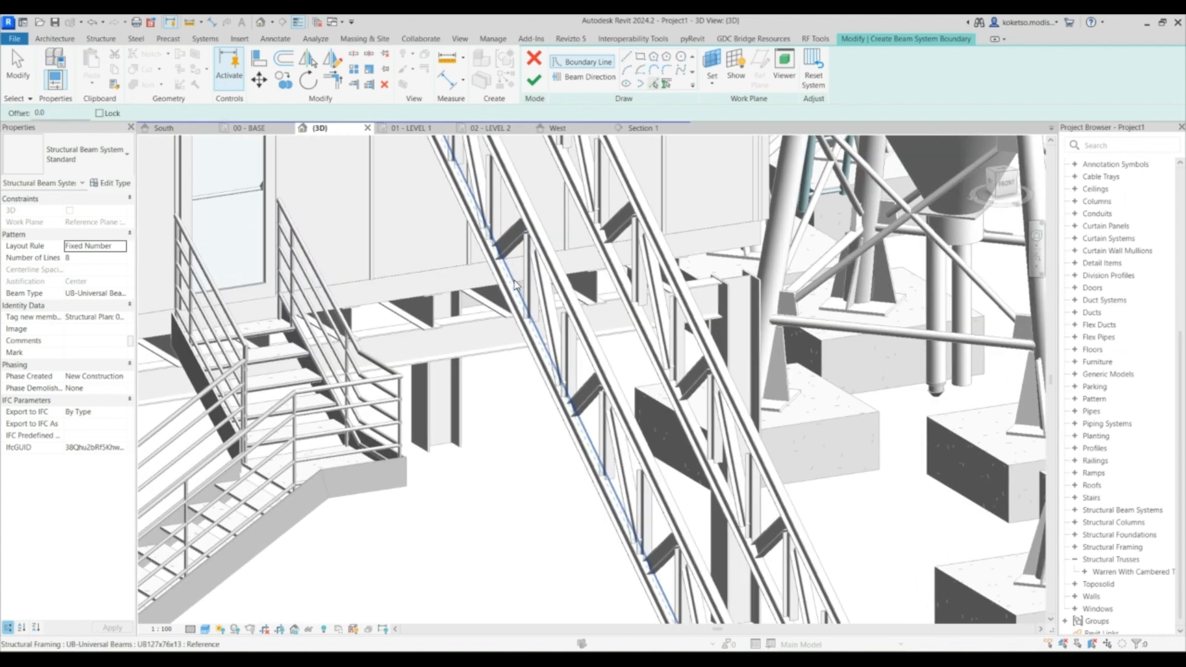
scroll(514, 280, "up", 3)
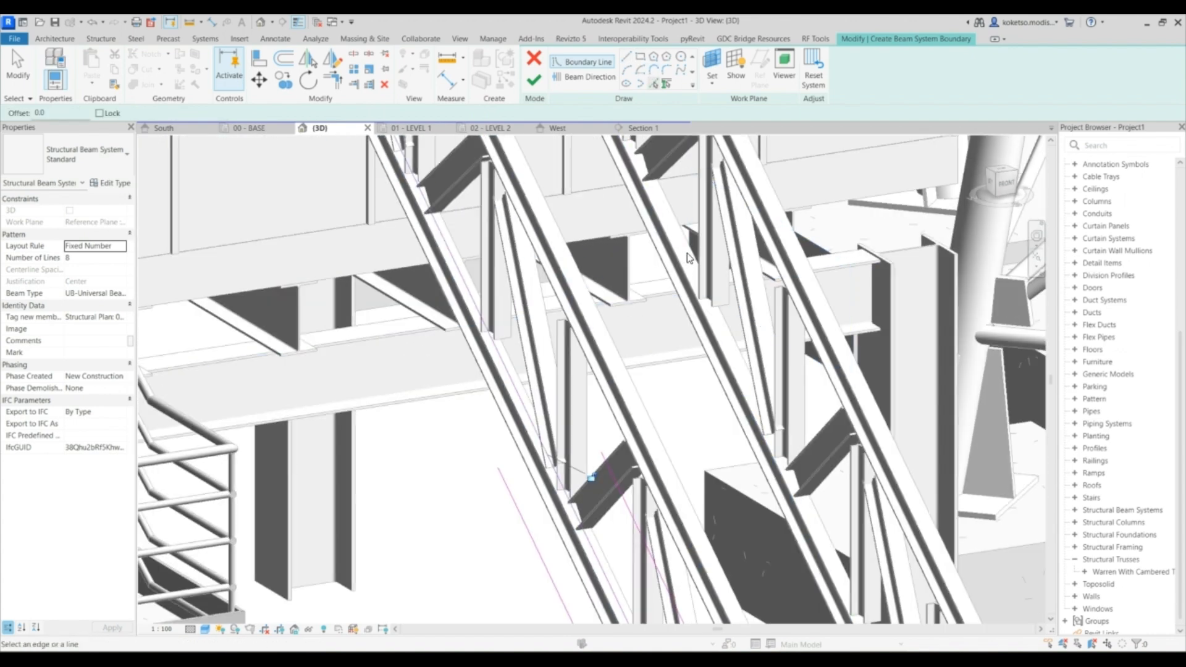
scroll(563, 267, "down", 8)
scroll(575, 429, "up", 2)
scroll(529, 391, "up", 3)
scroll(519, 419, "down", 2)
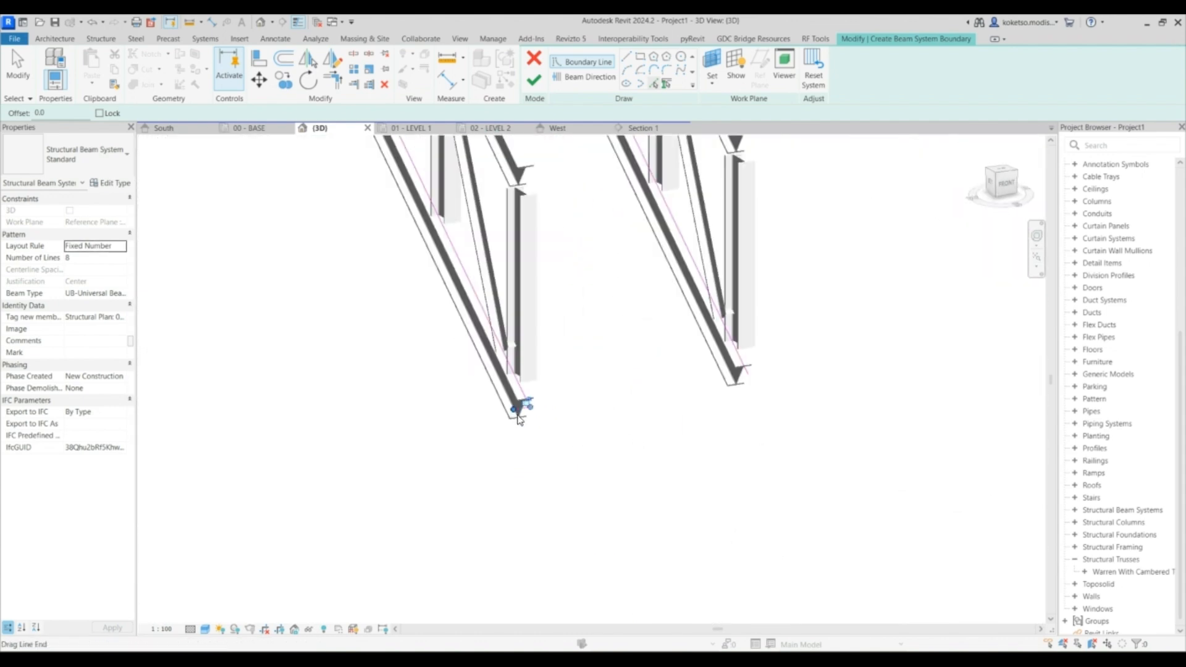
scroll(519, 420, "up", 2)
key("Escape")
left_click(907, 307)
left_click(543, 409)
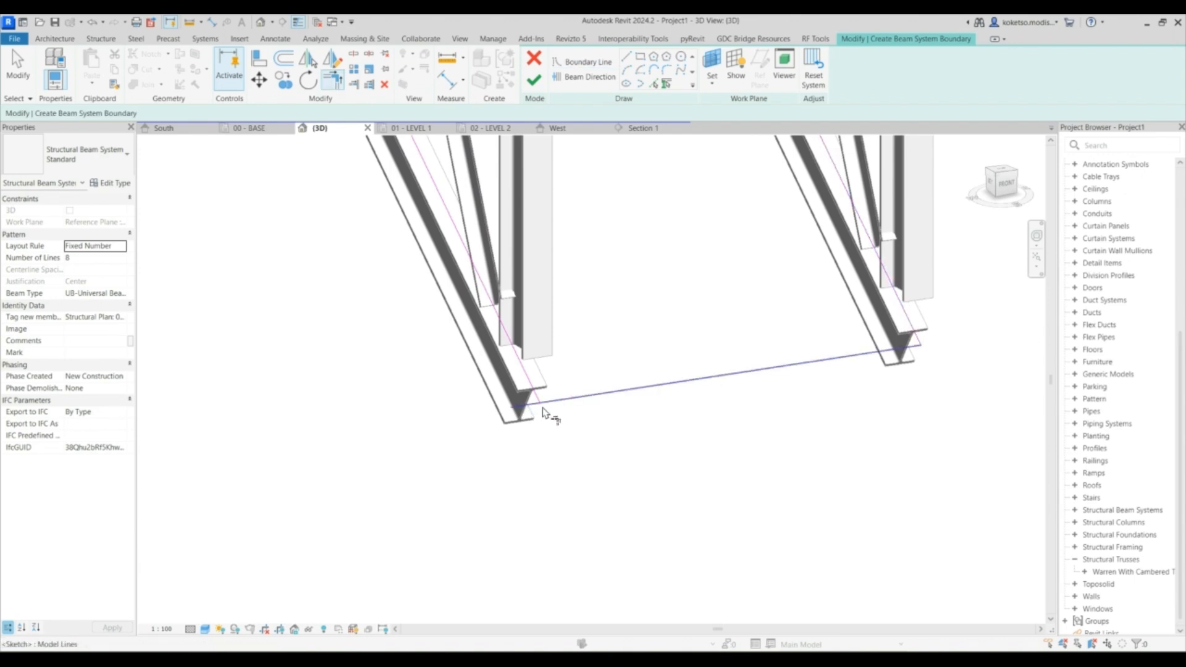
scroll(573, 442, "down", 4)
middle_click_drag(810, 369, 510, 618, "shift")
middle_click_drag(538, 185, 540, 296)
scroll(525, 278, "up", 5)
left_click(654, 84)
scroll(393, 354, "up", 3)
scroll(413, 275, "down", 6)
middle_click_drag(488, 395, 565, 139)
scroll(480, 395, "up", 2)
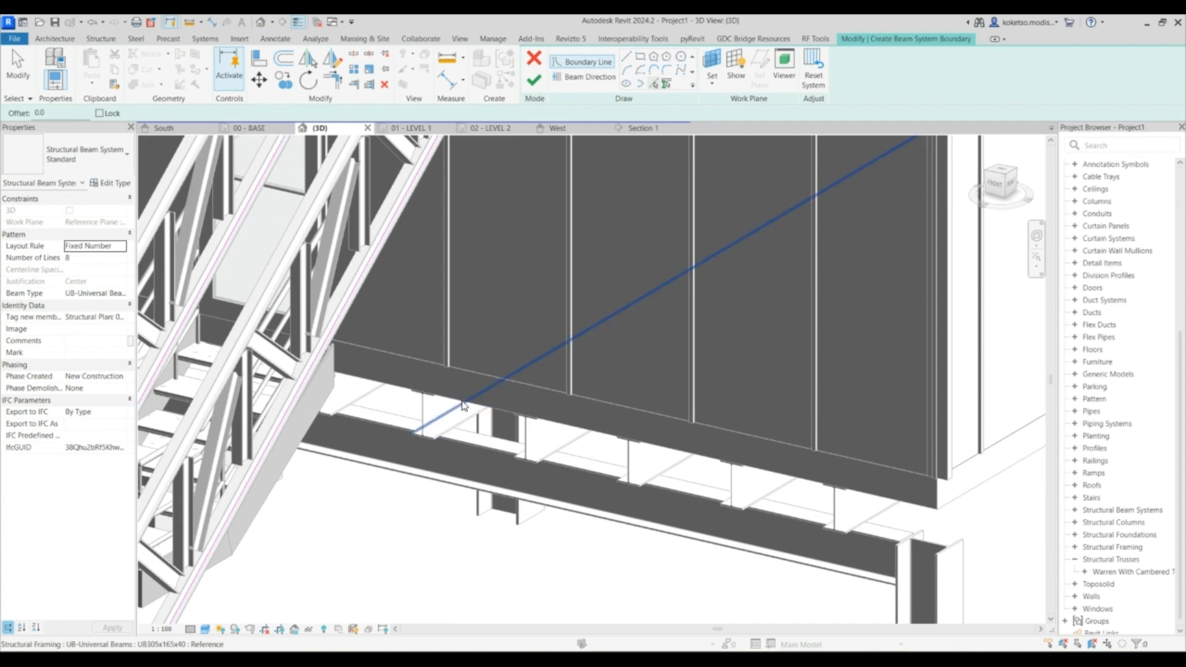
left_click(460, 401)
scroll(546, 335, "down", 4)
scroll(470, 186, "up", 3)
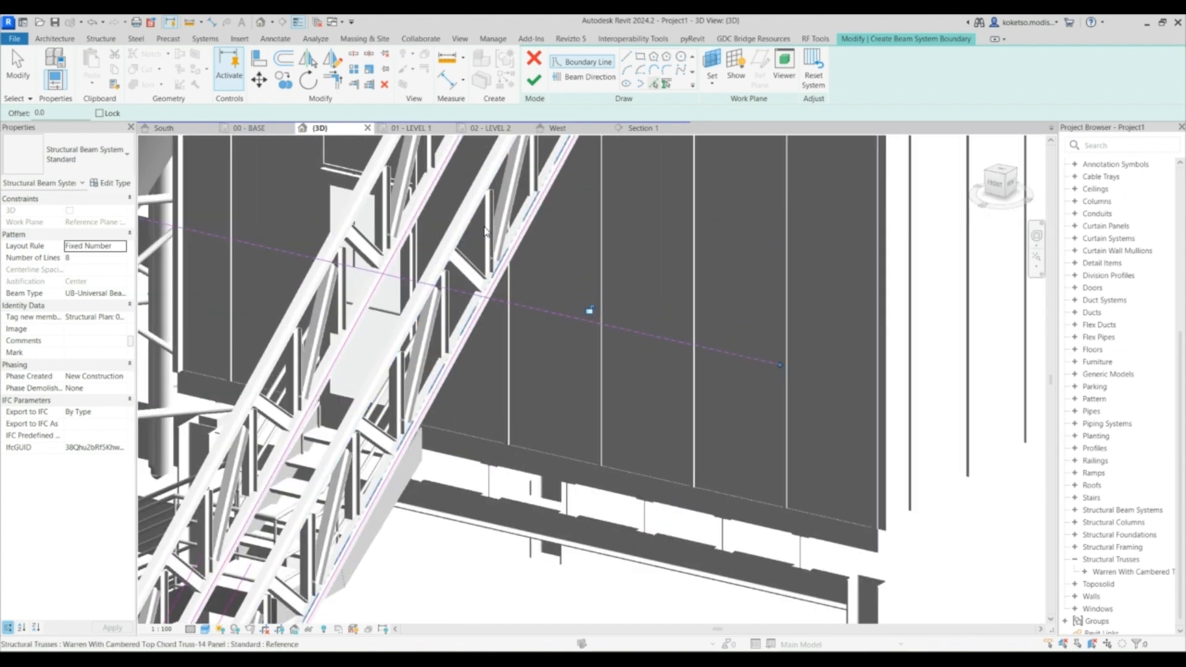
scroll(470, 186, "down", 1)
middle_click_drag(470, 186, 455, 279)
left_click(333, 80)
- Select and delete a stray boundary line from the sketch
left_click(495, 379)
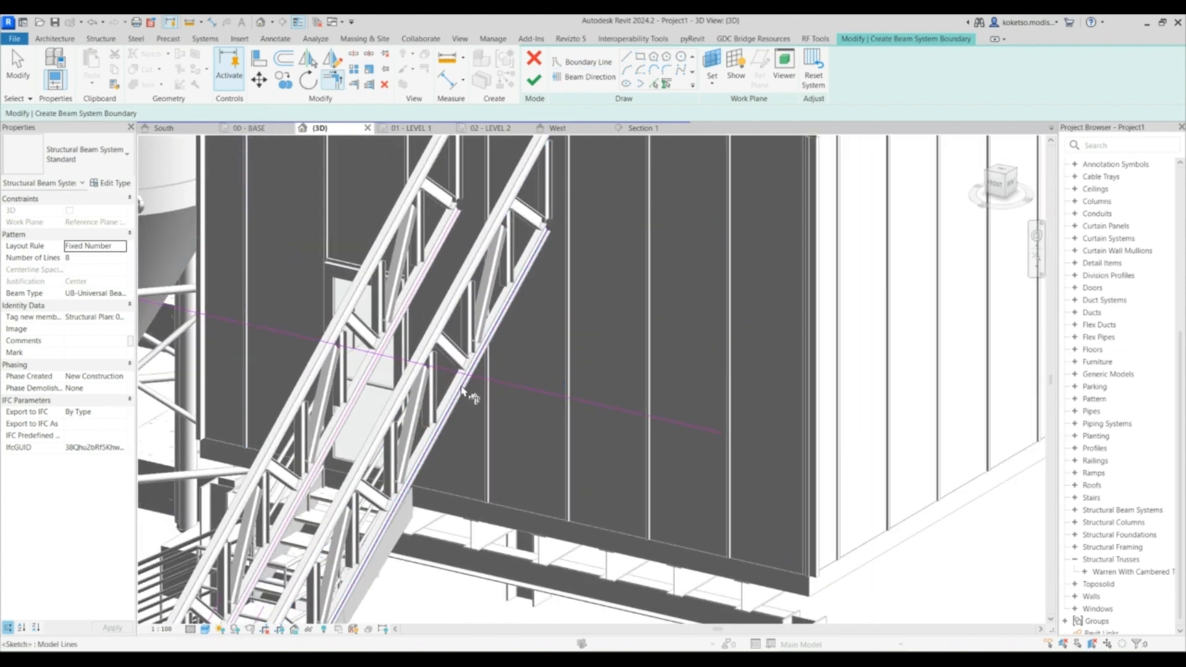
left_click(493, 380)
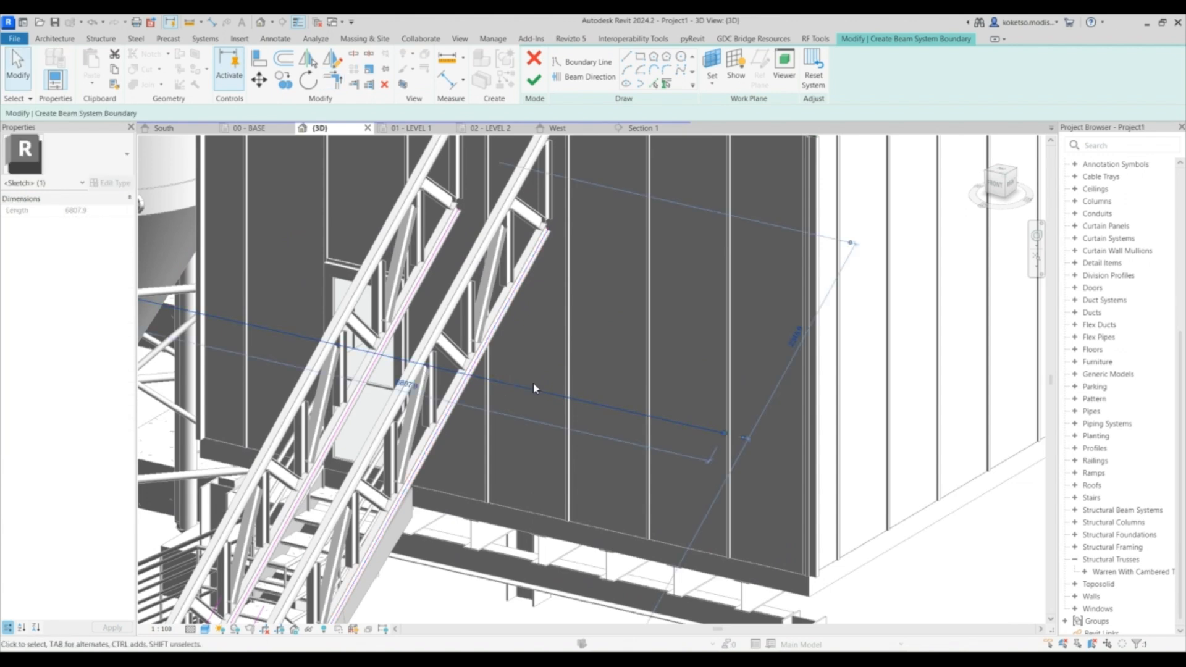
key("Delete")
- Pick the edge across the trusses' upper end to close the beam system boundary
middle_click_drag(577, 226, 577, 225)
scroll(538, 244, "up", 5)
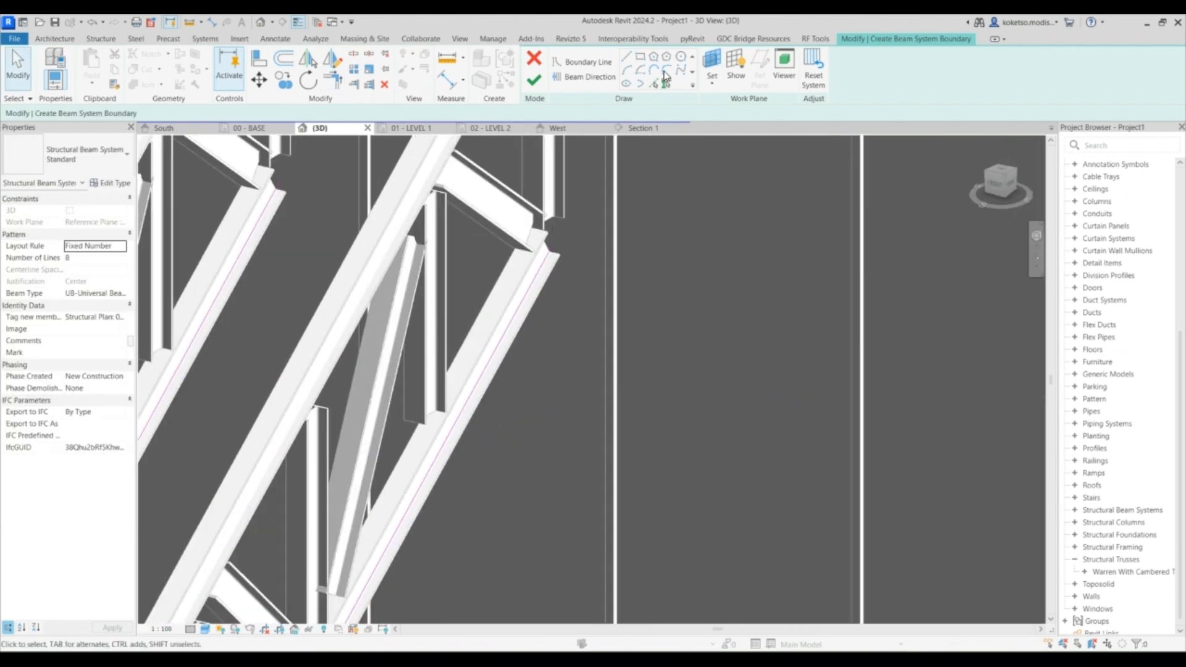
scroll(523, 258, "up", 4)
left_click(653, 84)
left_click(564, 220)
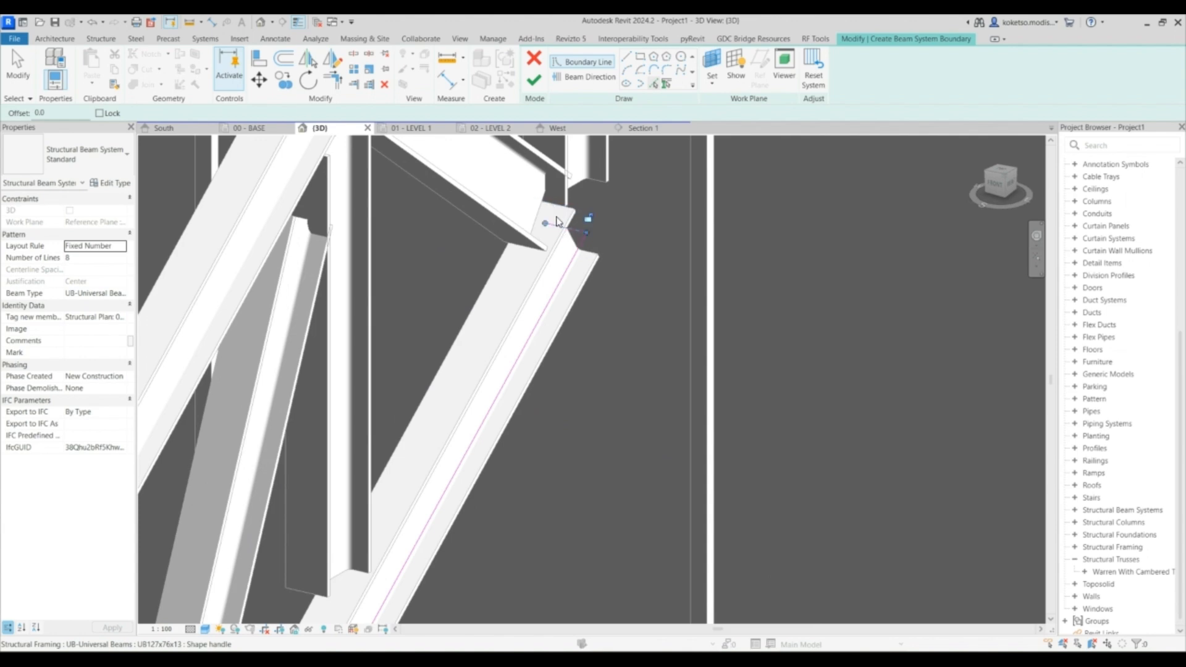
scroll(594, 246, "down", 3)
left_click(337, 81)
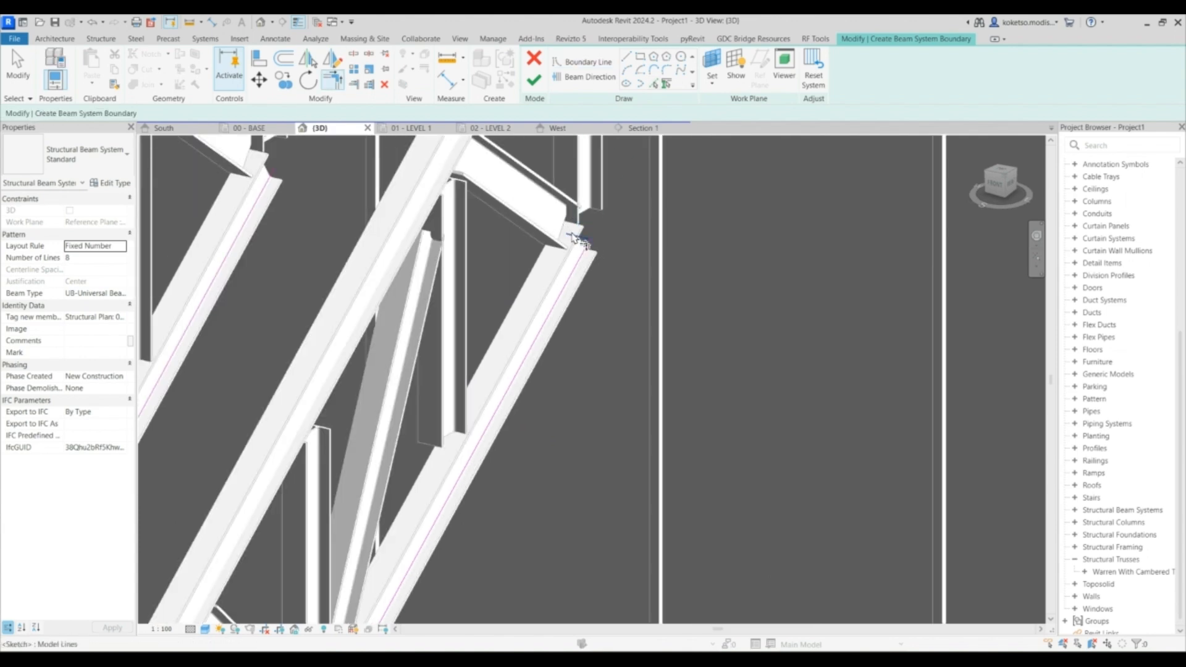
scroll(573, 238, "down", 3)
scroll(407, 235, "up", 2)
scroll(609, 170, "down", 5)
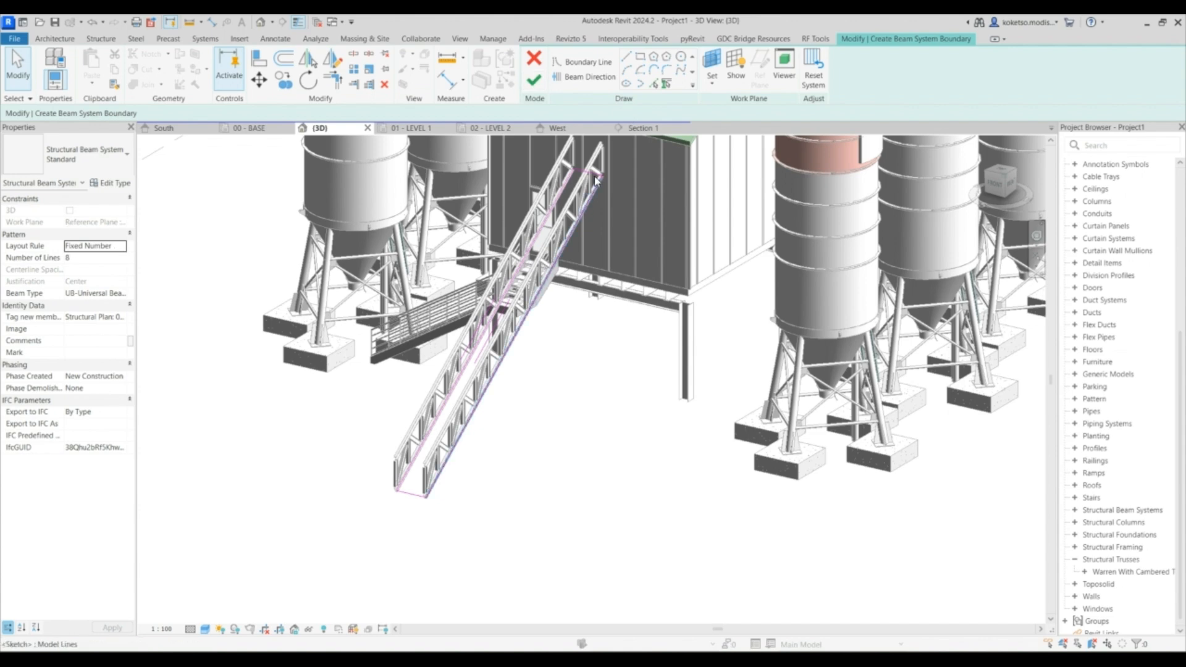
scroll(615, 159, "up", 5)
- Set the beam direction along the boundary line at the trusses' upper end
left_click(587, 76)
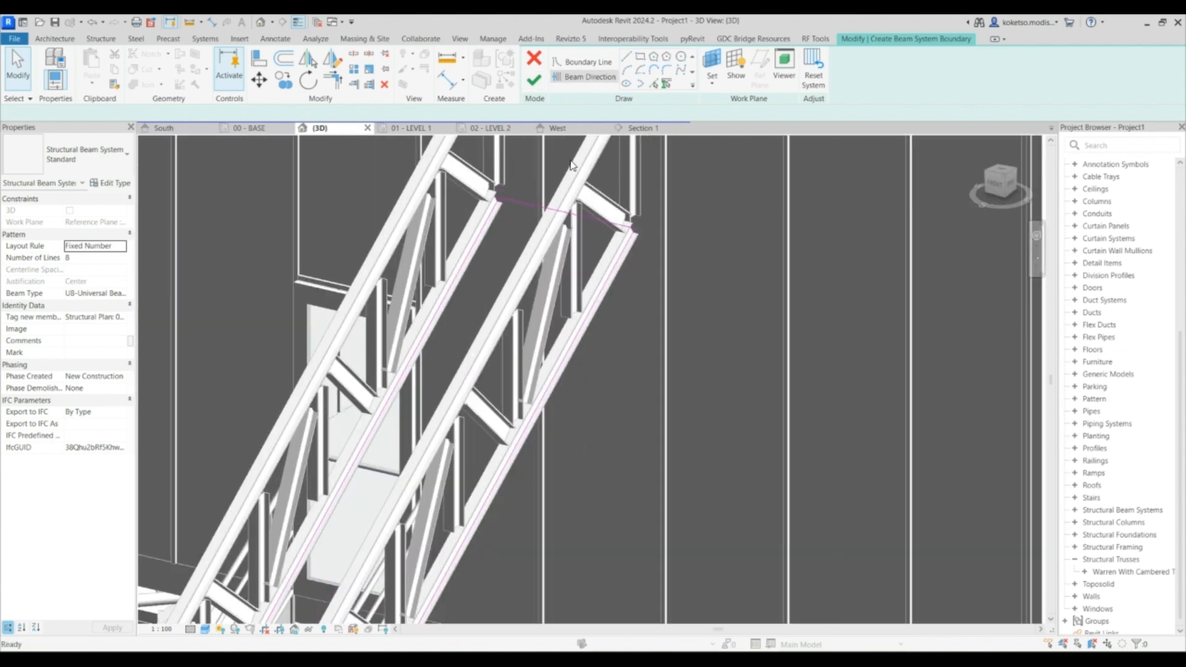
left_click(548, 210)
scroll(549, 213, "down", 3)
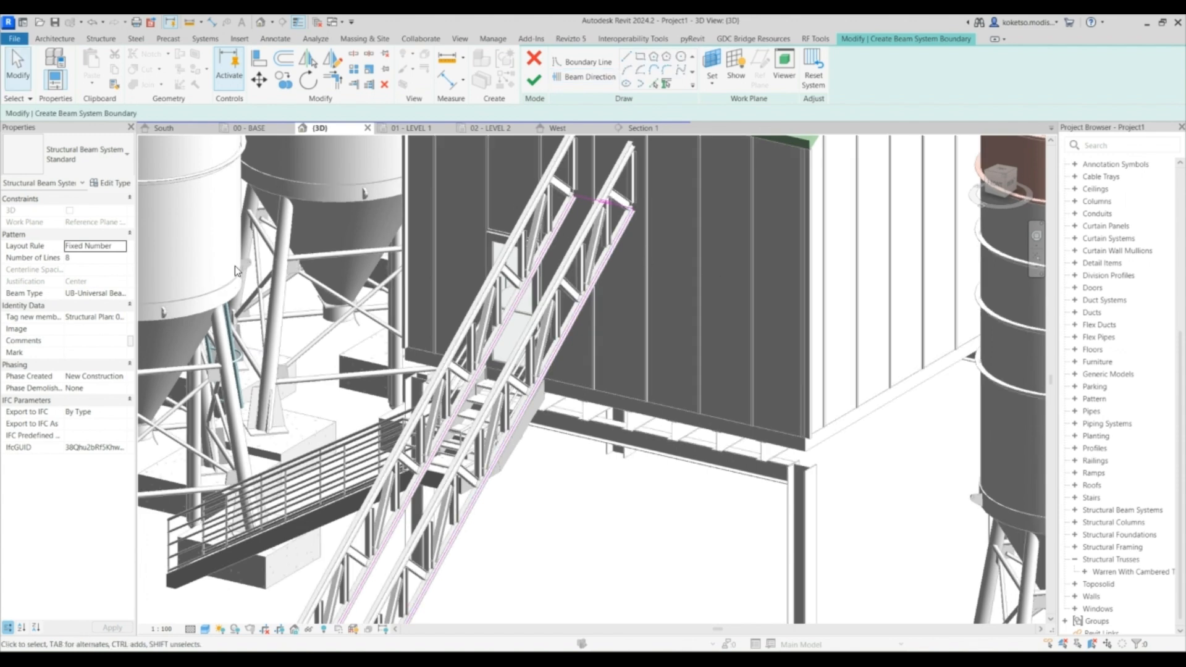
- Set the layout rule to Maximum Spacing 1500 mm with UB305x165x40 beams and finish the beam system
left_click(121, 247)
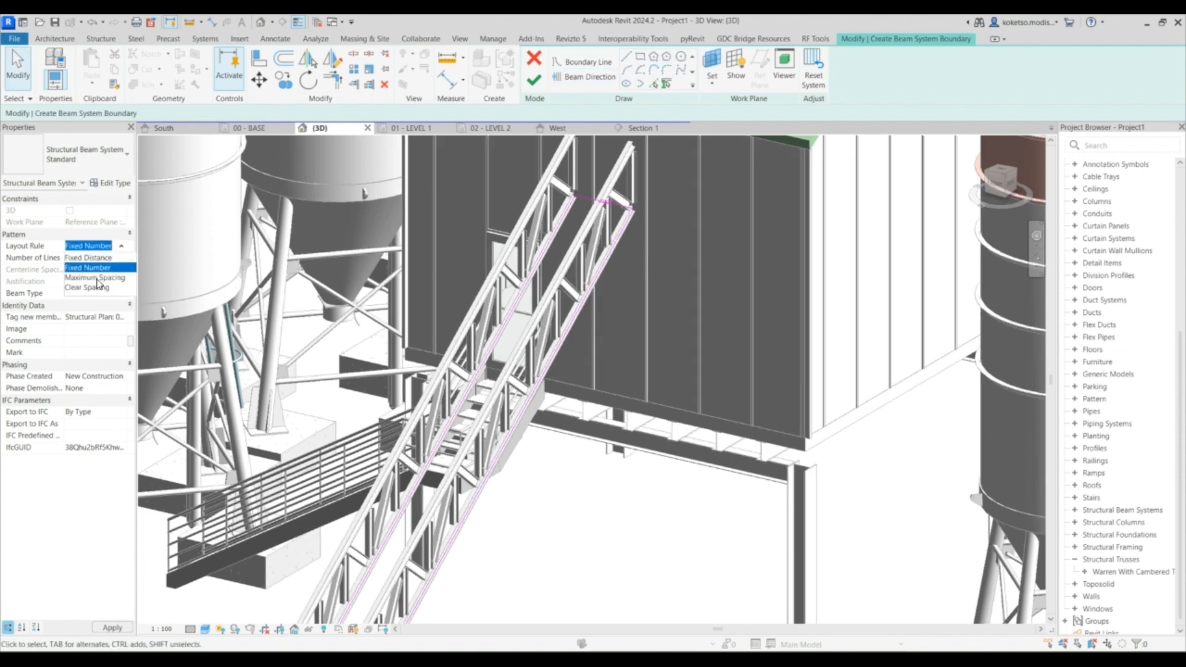
left_click(95, 278)
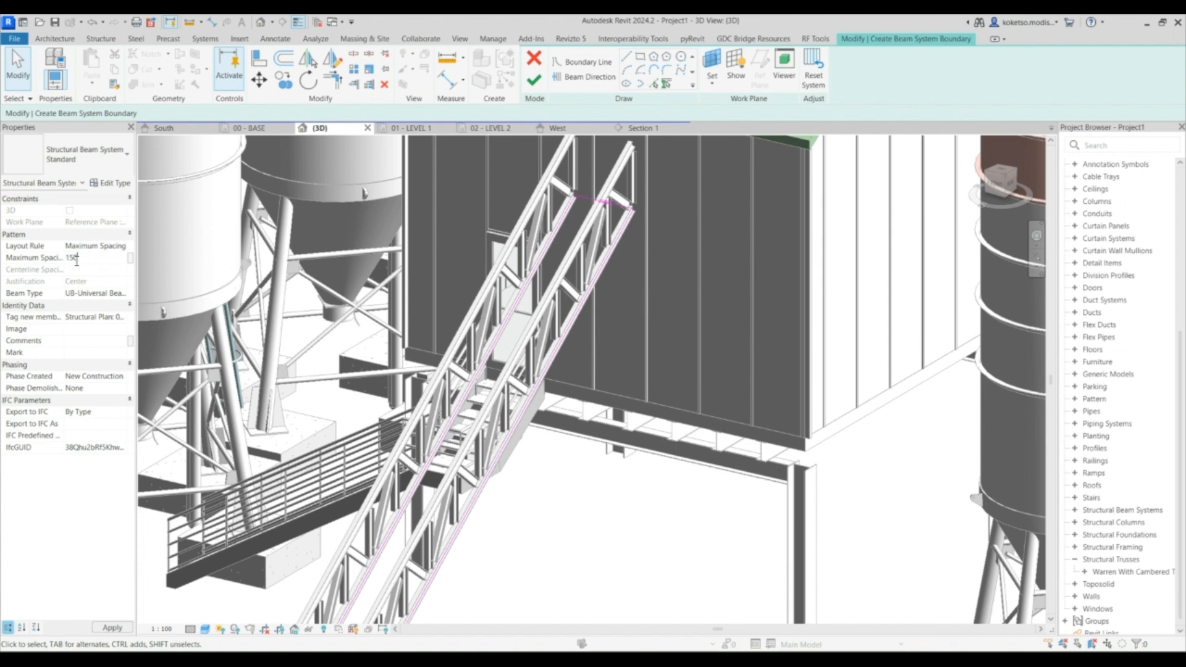
left_click(122, 295)
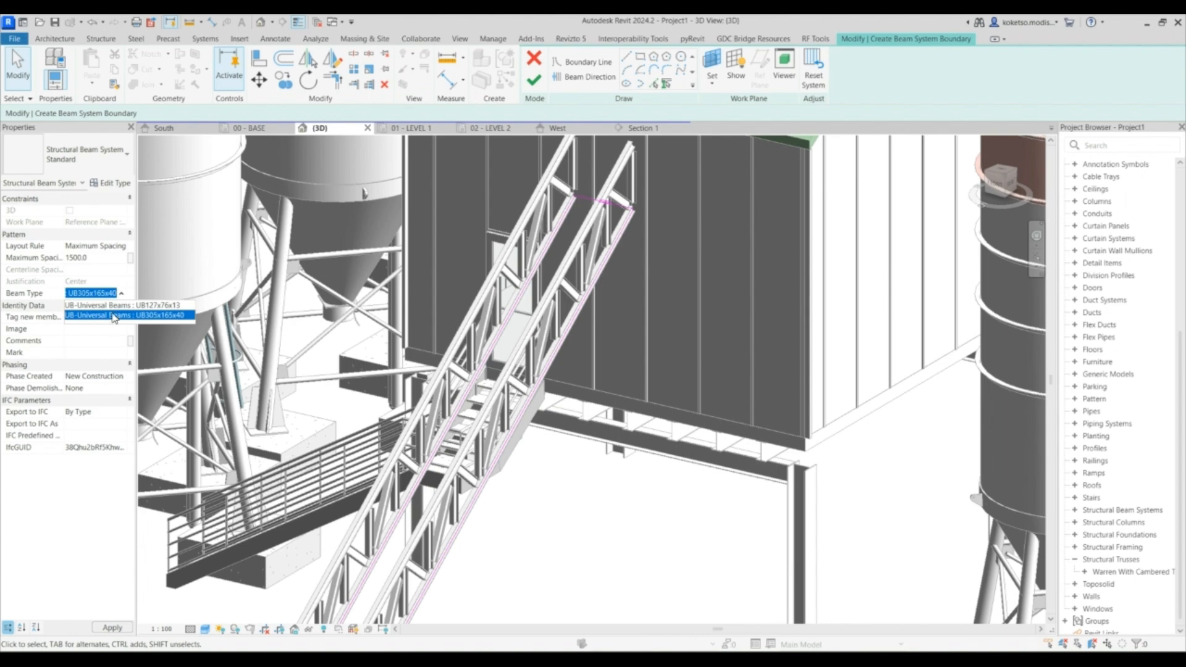
left_click(113, 319)
left_click(541, 85)
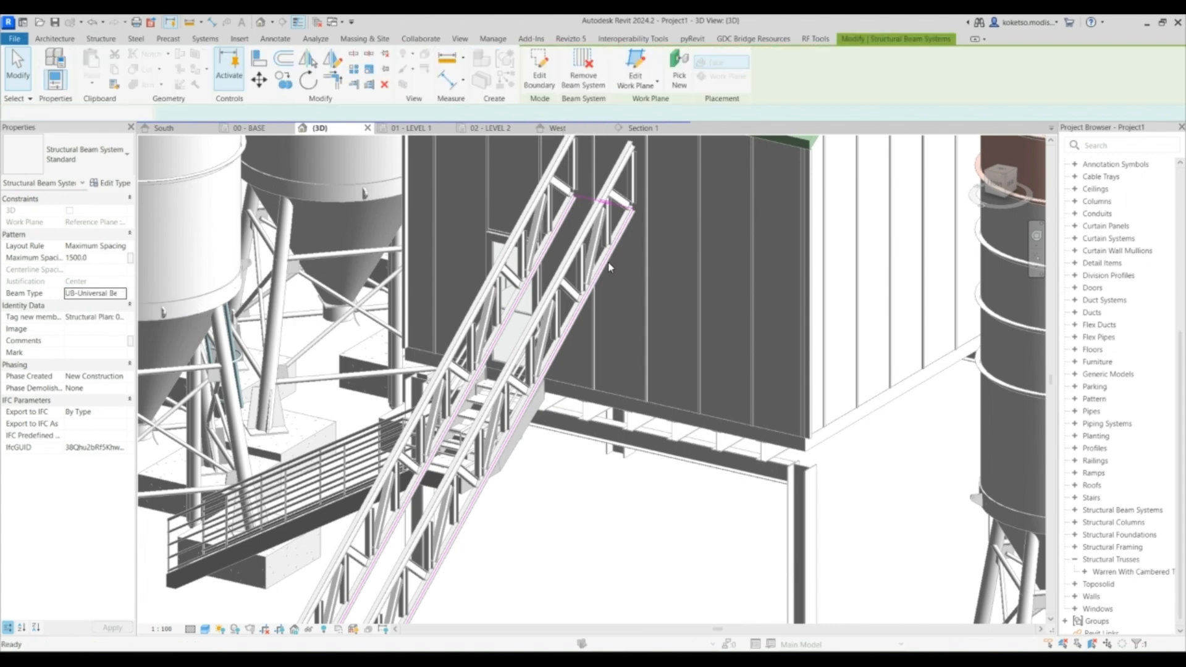
- Inspect the new beam system between the conveyor trusses from several angles in the 3D view
mouse_move(606, 378)
middle_mouse_down("shift")
mouse_move(533, 413)
mouse_move(730, 131)
middle_mouse_up("shift")
scroll(484, 403, "up", 3)
middle_click_drag(484, 402, 710, 392, "shift")
scroll(504, 351, "down", 3)
left_click(115, 256)
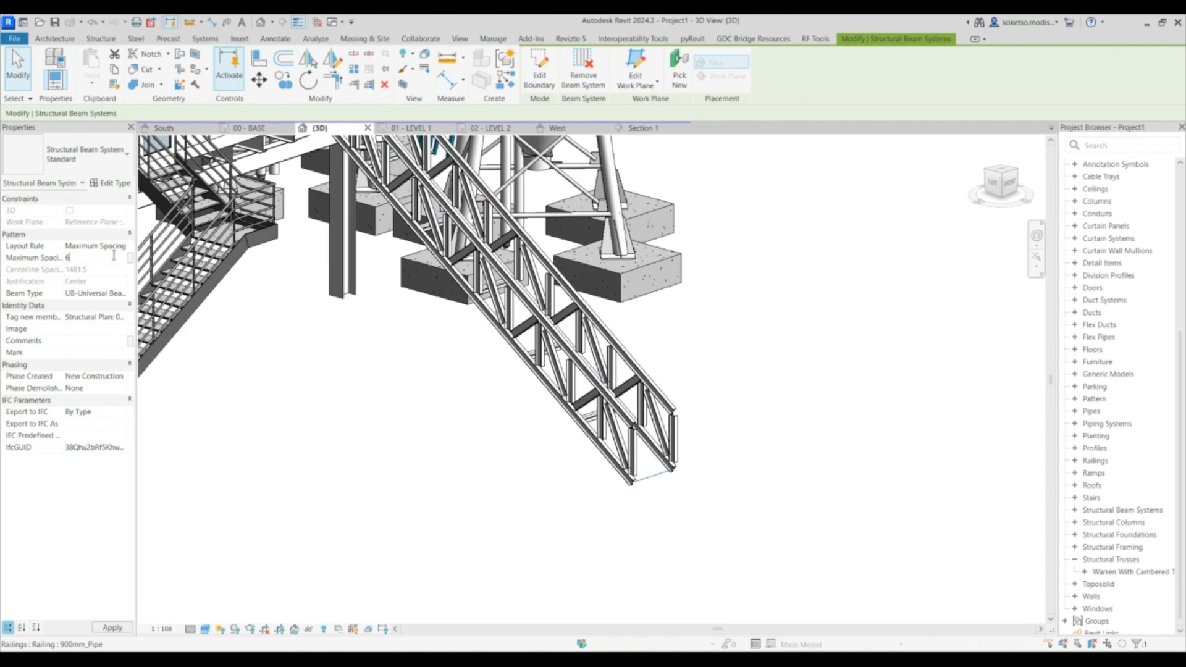
middle_click_drag(672, 390, 631, 472, "shift")
key("Escape")
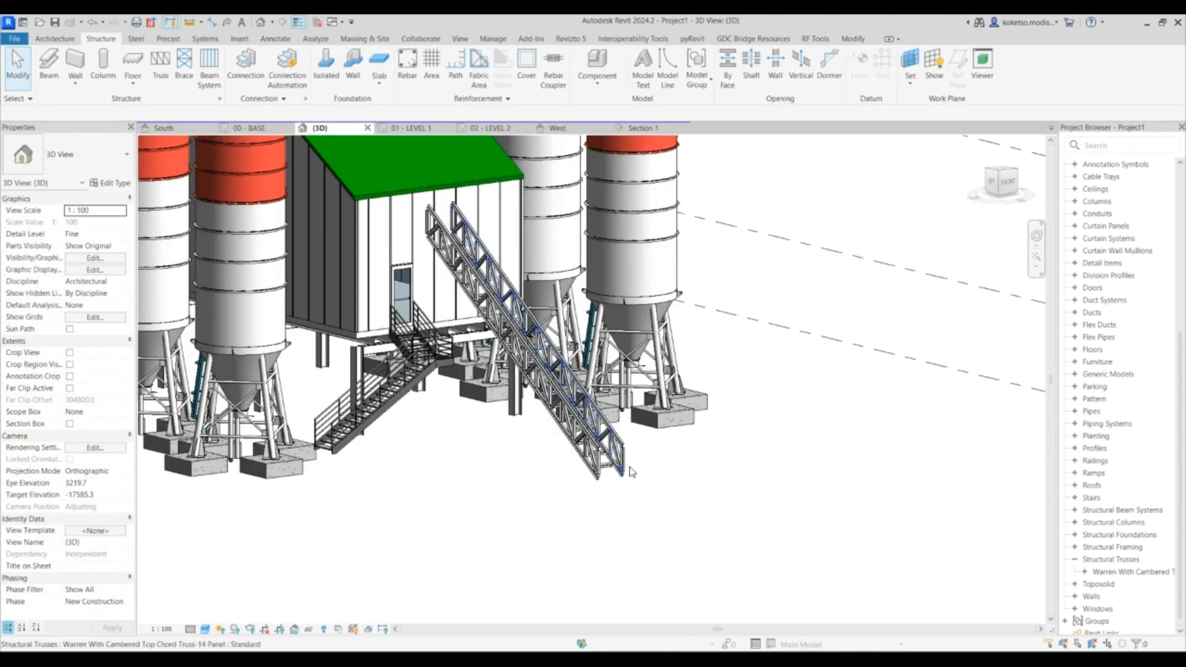
scroll(629, 466, "up", 5)
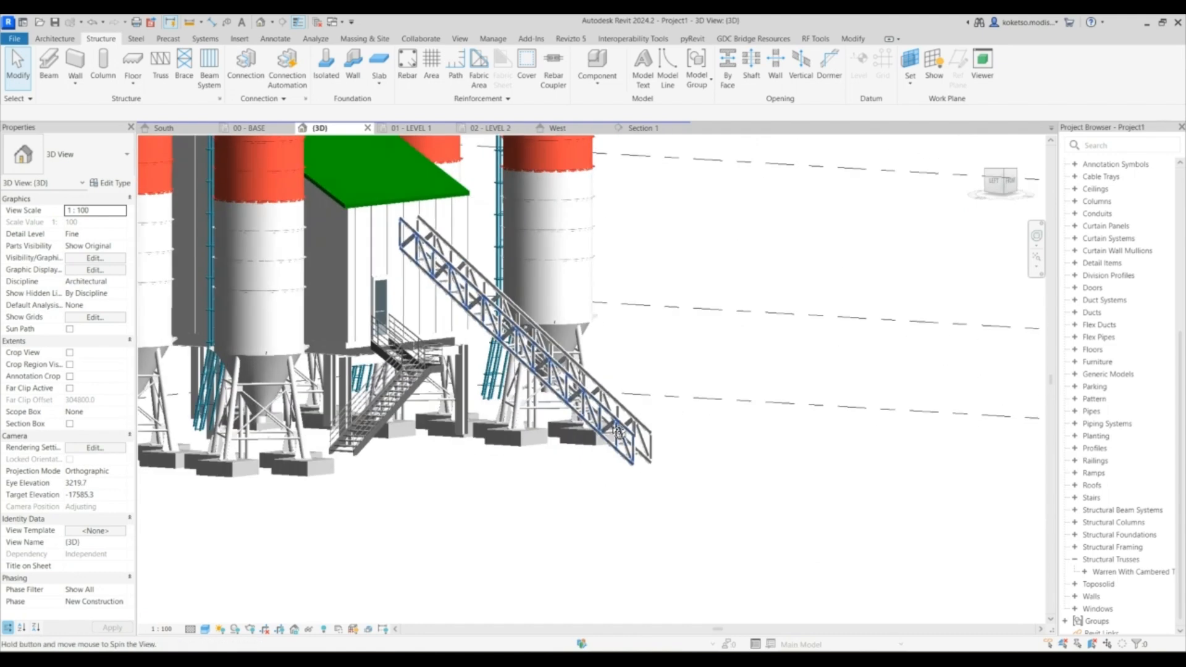
middle_click_drag(503, 433, 504, 267, "shift")
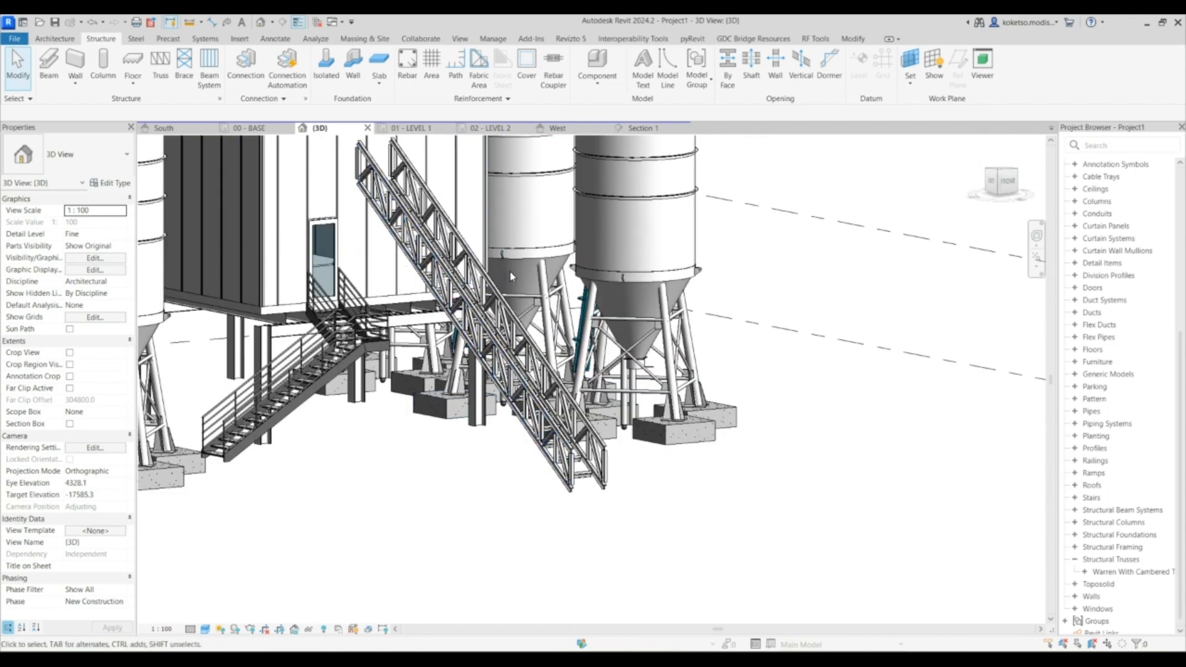
middle_click_drag(501, 333, 635, 438, "shift")
scroll(635, 439, "down", 2)
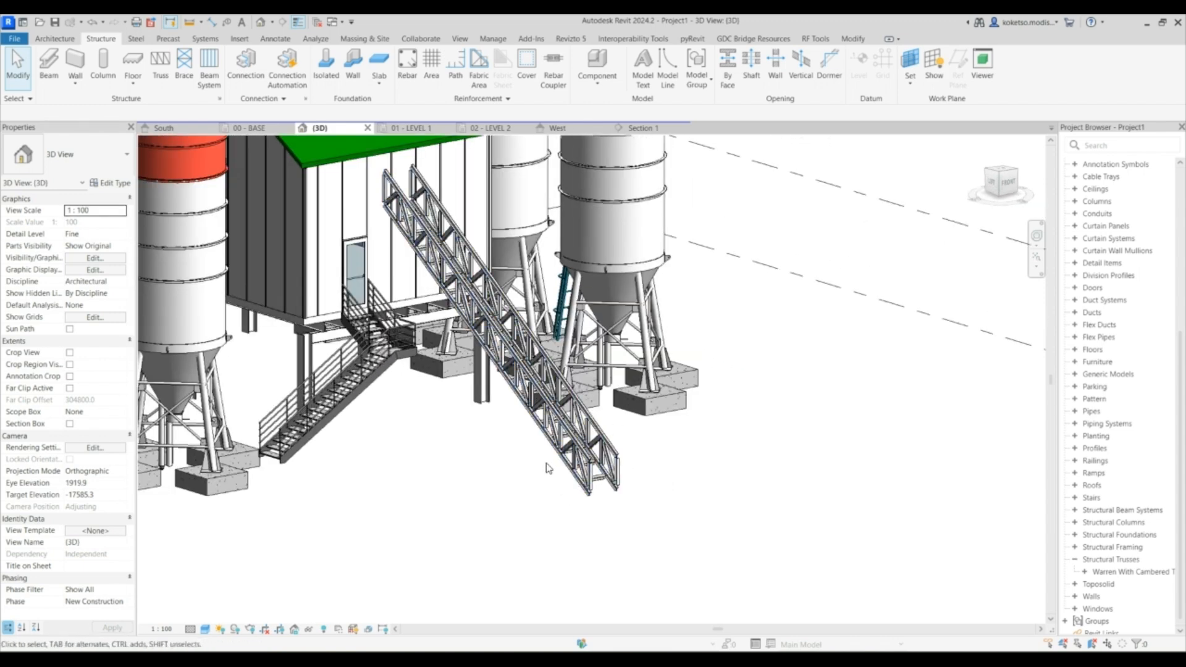
- Create a new in-place model in the Roofs category, accepting the default name
left_click(53, 39)
left_click(155, 85)
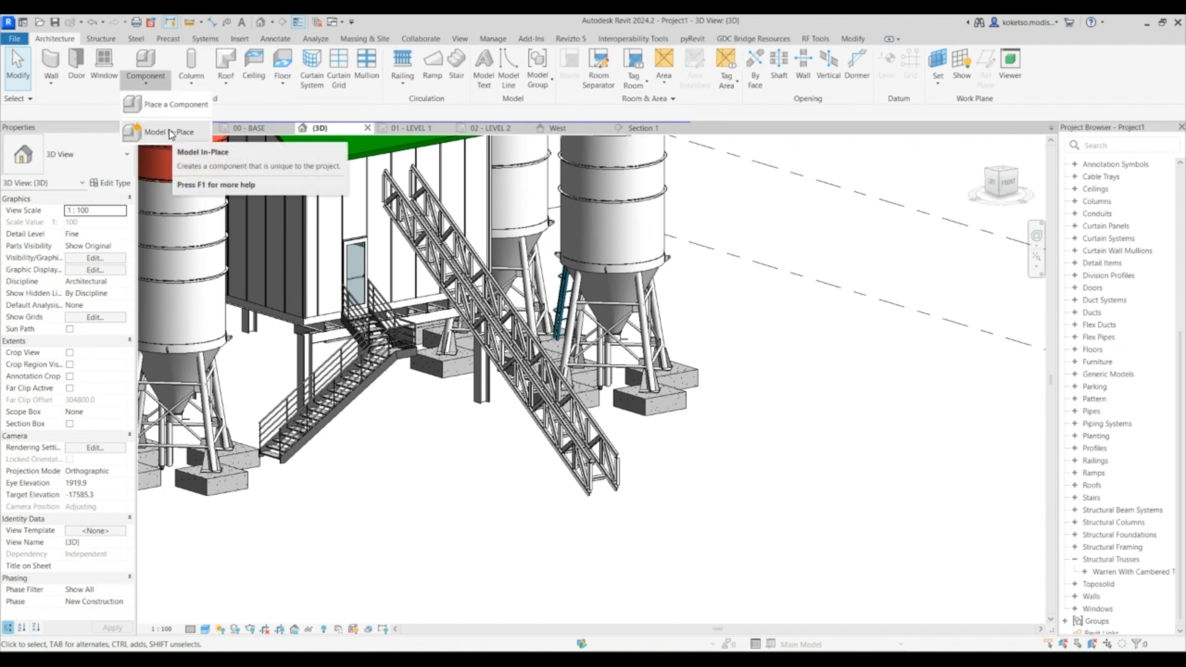
left_click(172, 134)
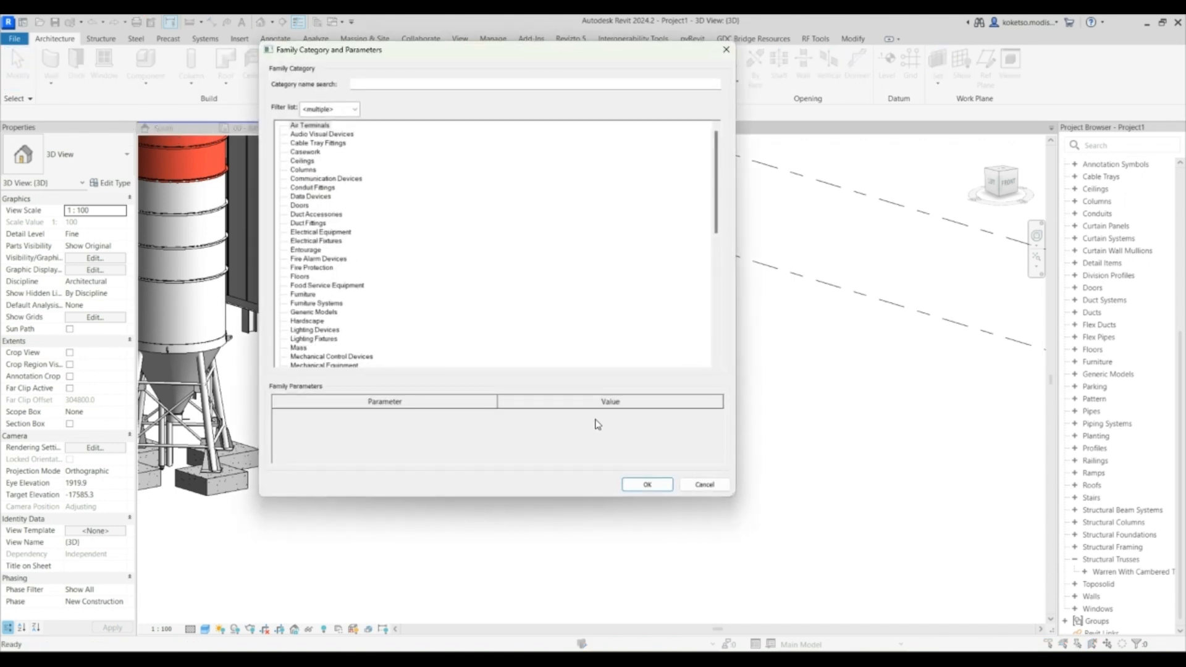
type("ROO")
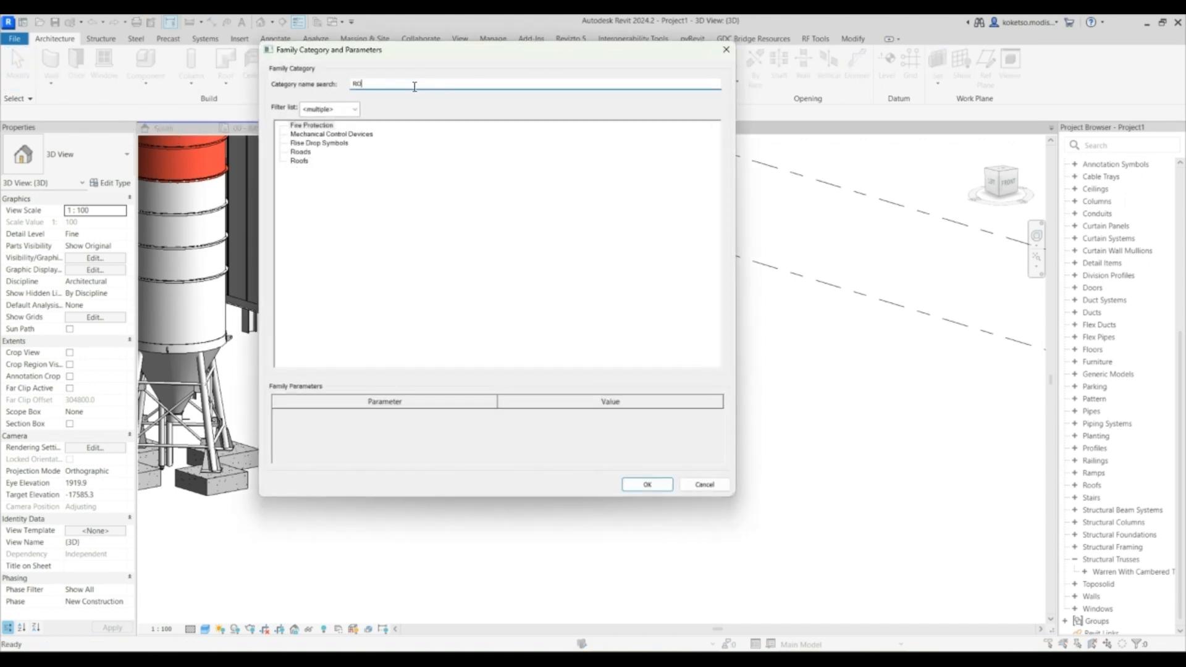
left_click(647, 484)
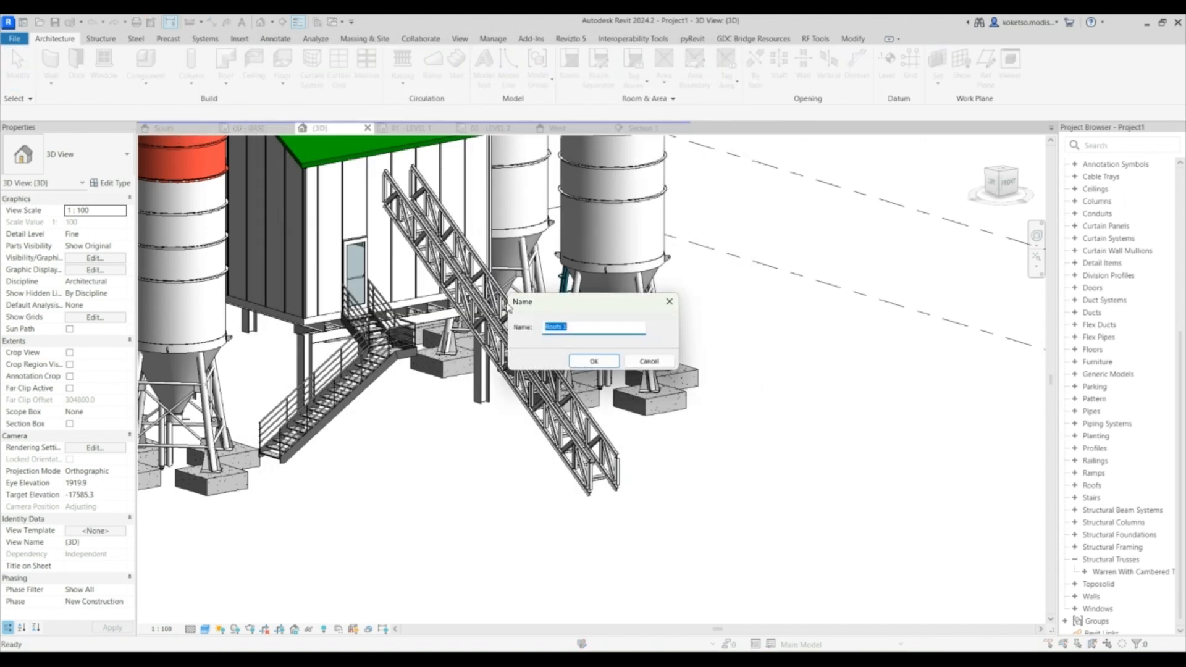
left_click(593, 361)
- Start a Sweep in the in-place roof model and sketch its path along the conveyor truss's top chord
scroll(611, 433, "up", 3)
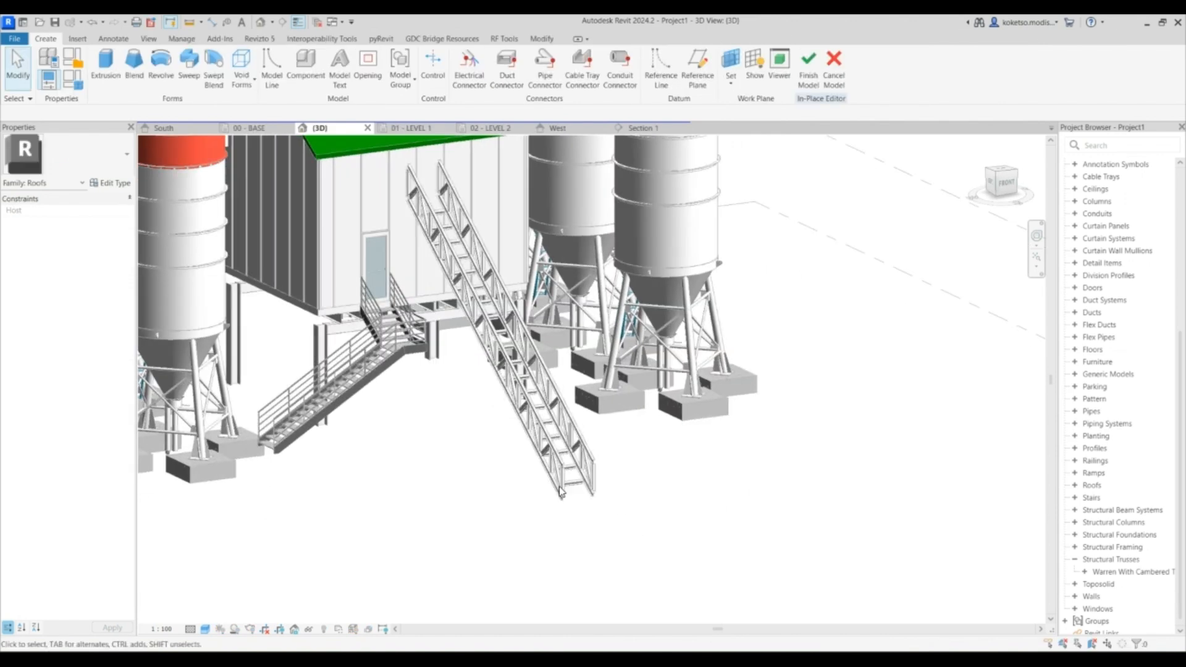
left_click(189, 62)
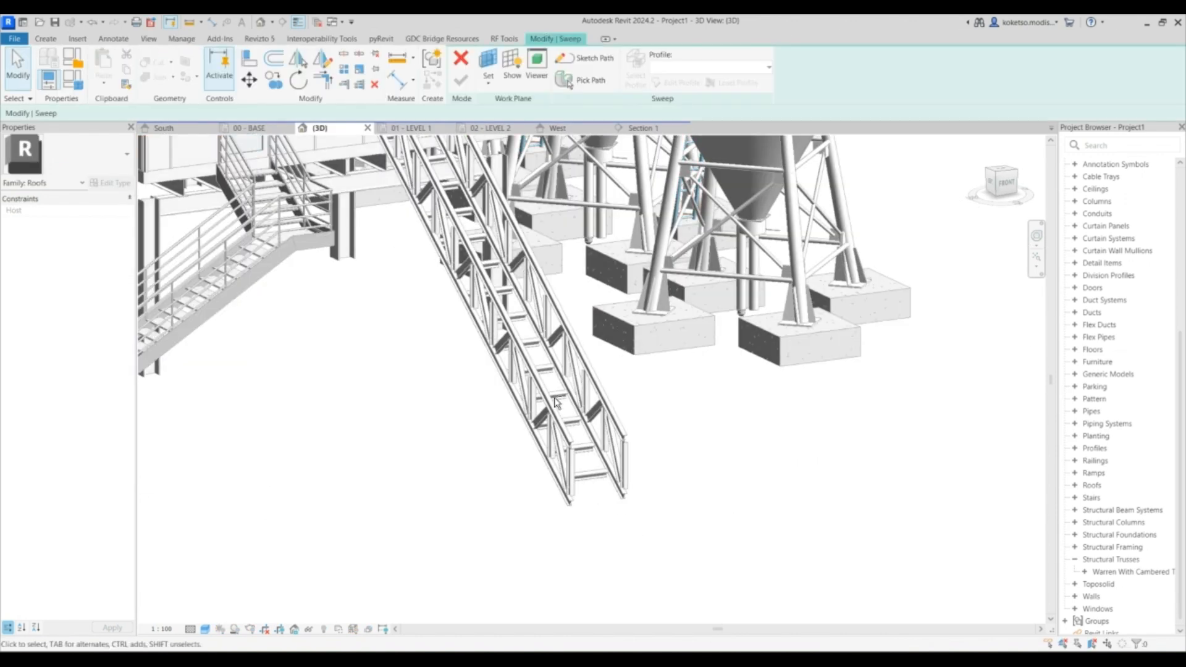
left_click(565, 57)
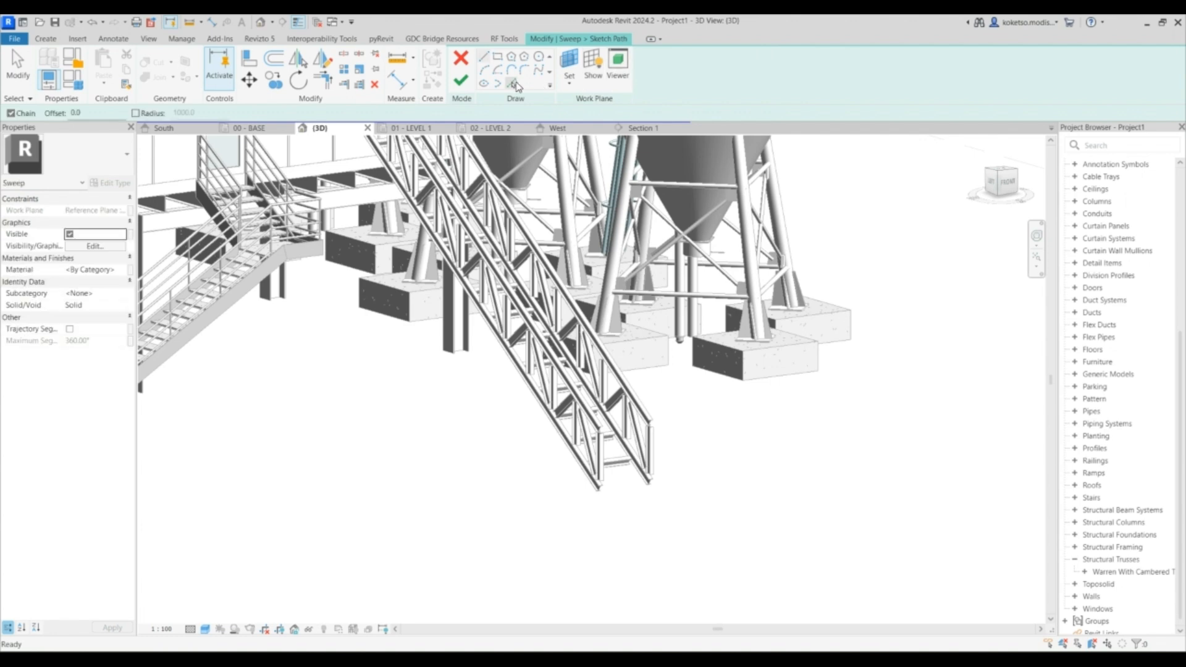
scroll(640, 467, "up", 5)
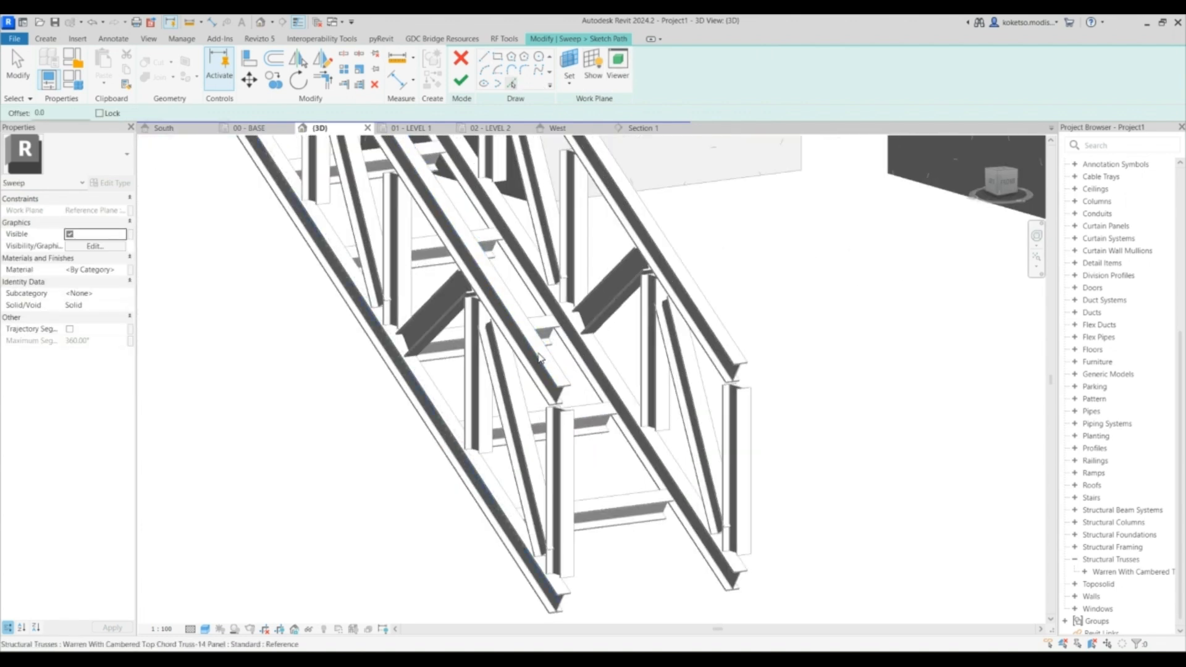
scroll(539, 358, "up", 3)
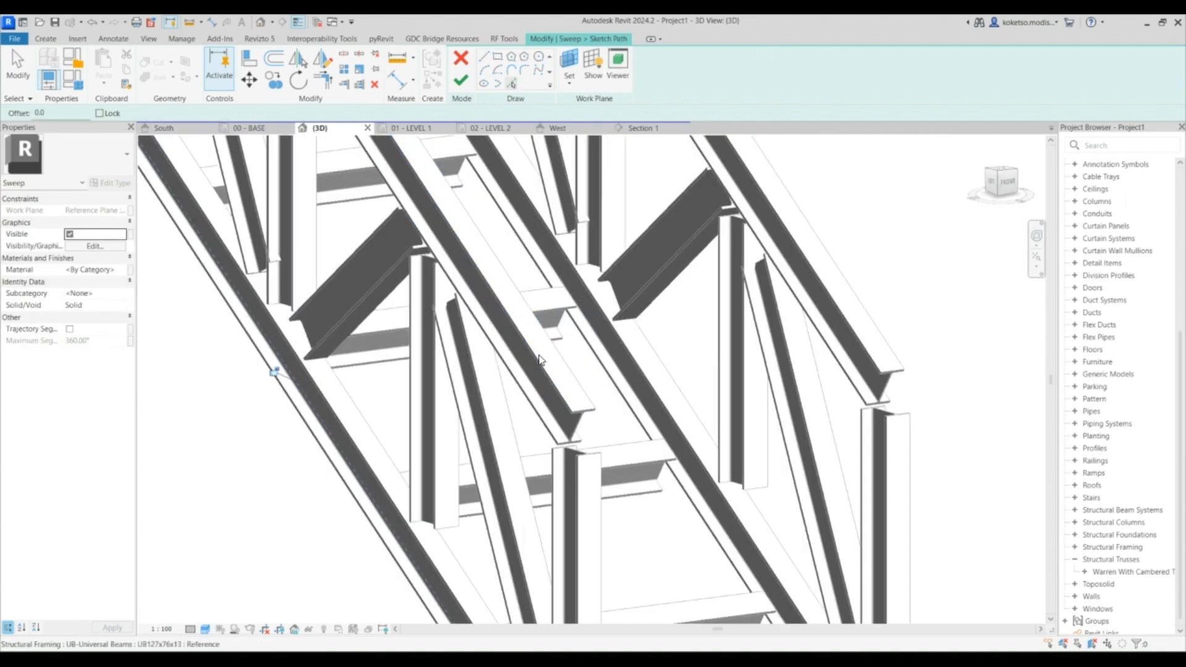
scroll(539, 358, "down", 5)
middle_click_drag(538, 359, 567, 365, "shift")
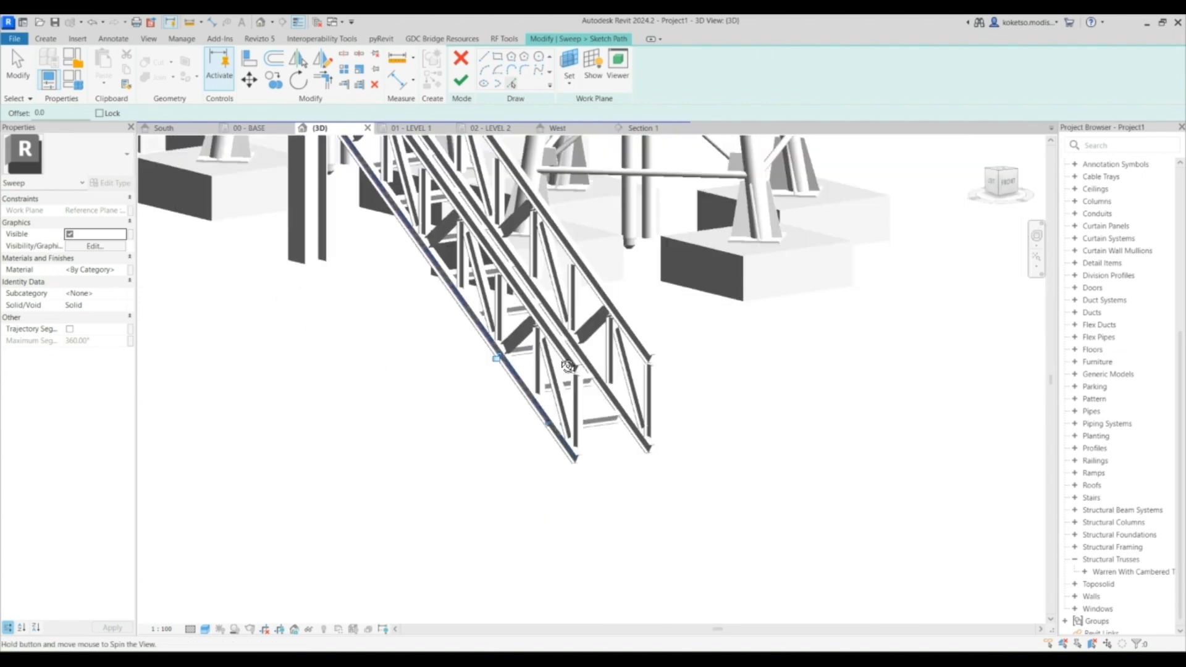
key("Escape")
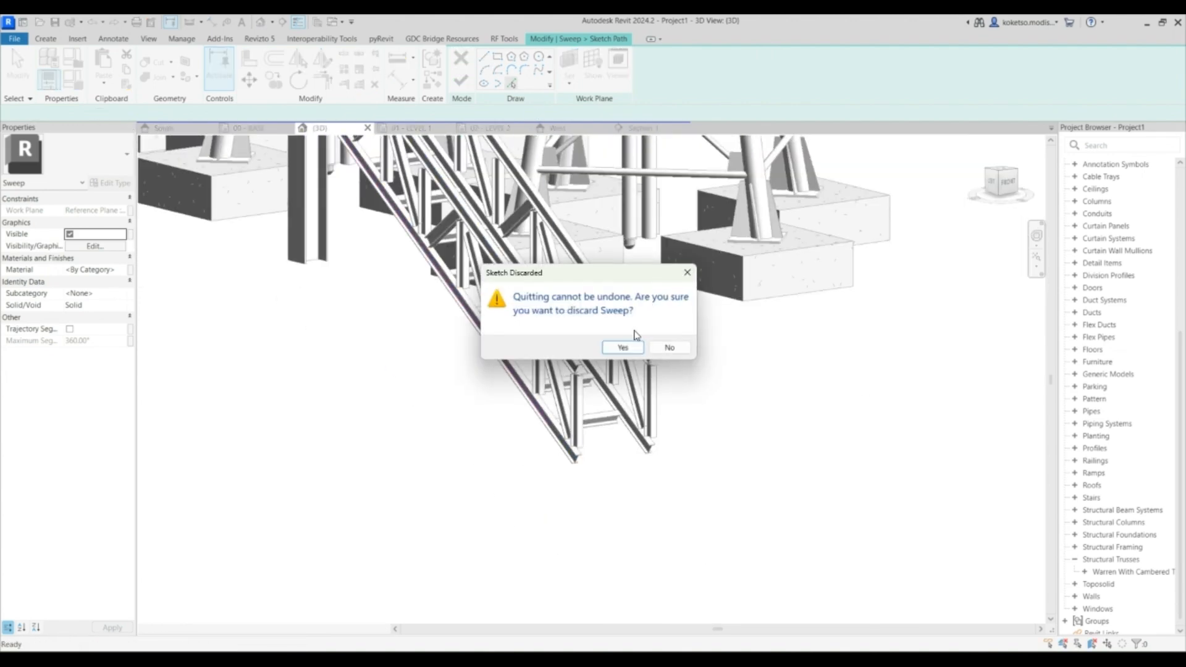
key("Escape")
left_click(492, 350)
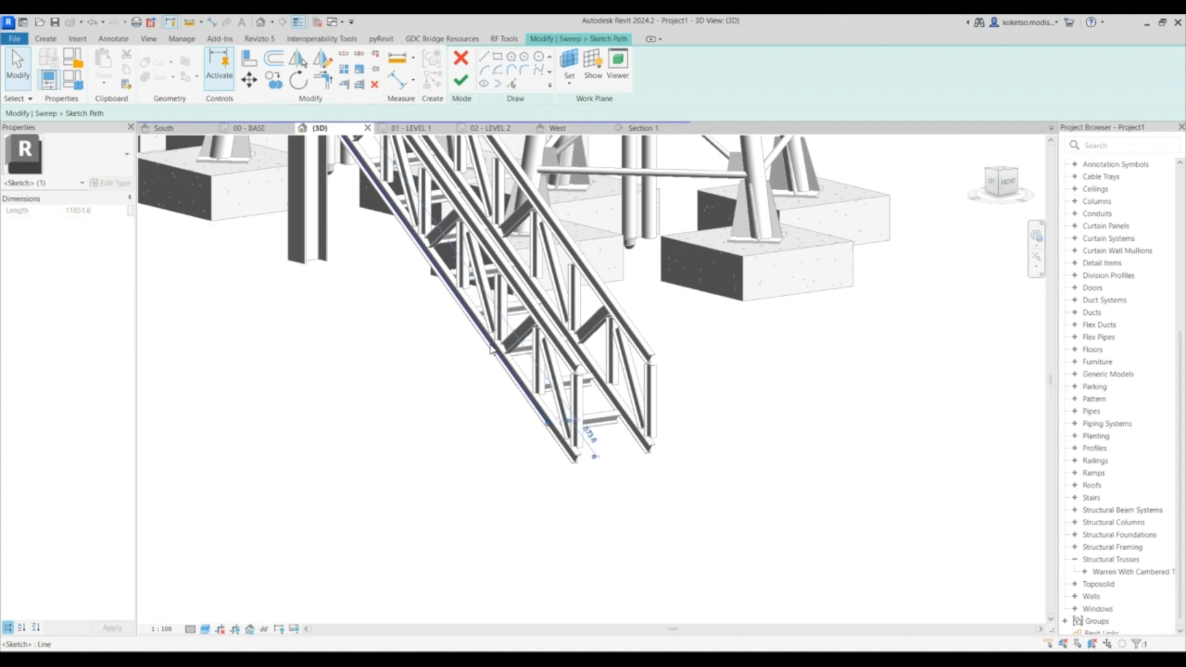
key("Escape")
- Keep Reference Plane : CONVEYOR as the work plane and finish the sweep path
left_click(569, 68)
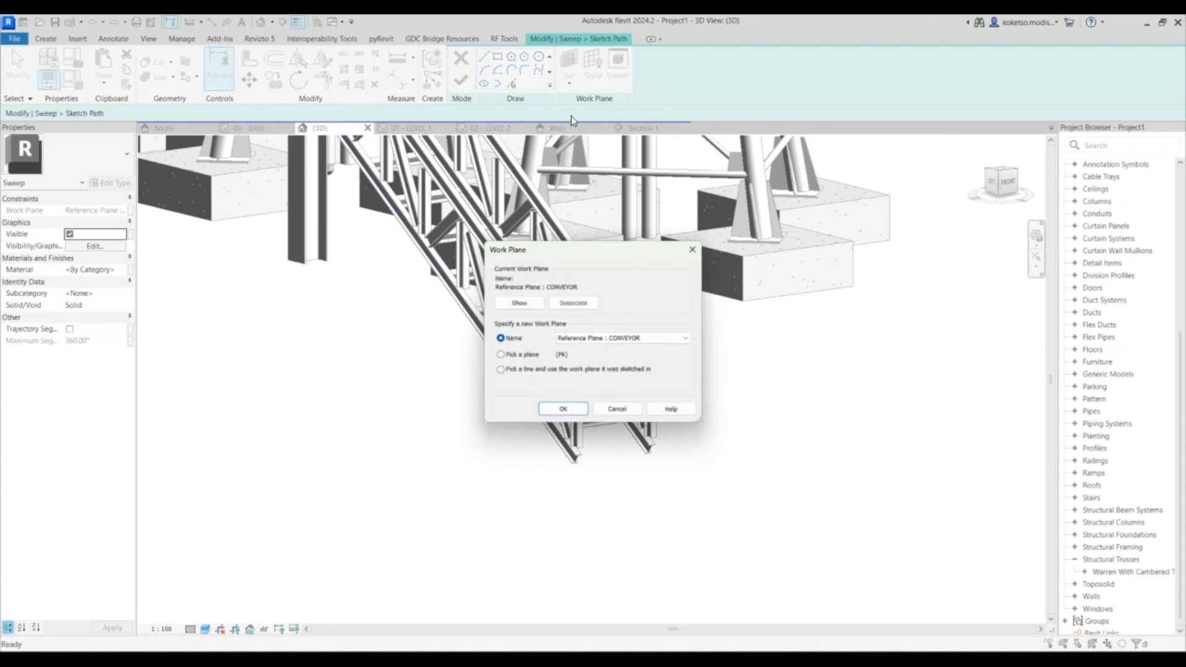
left_click(563, 411)
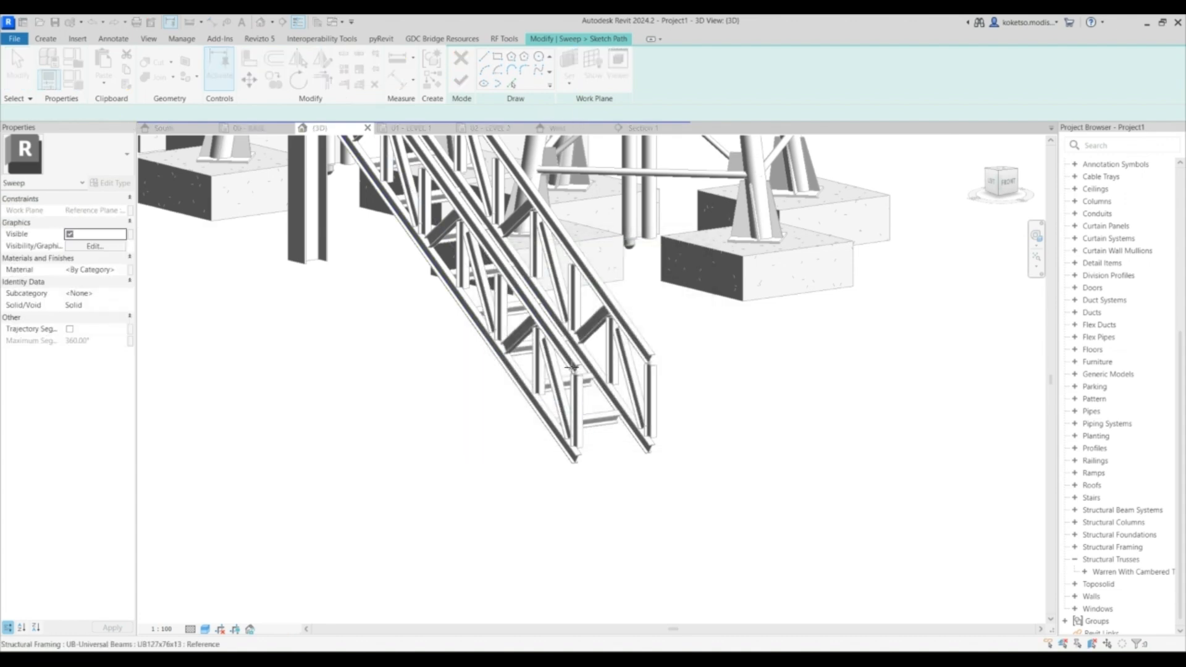
scroll(563, 297, "up", 3)
left_click(562, 296)
scroll(574, 247, "up", 2)
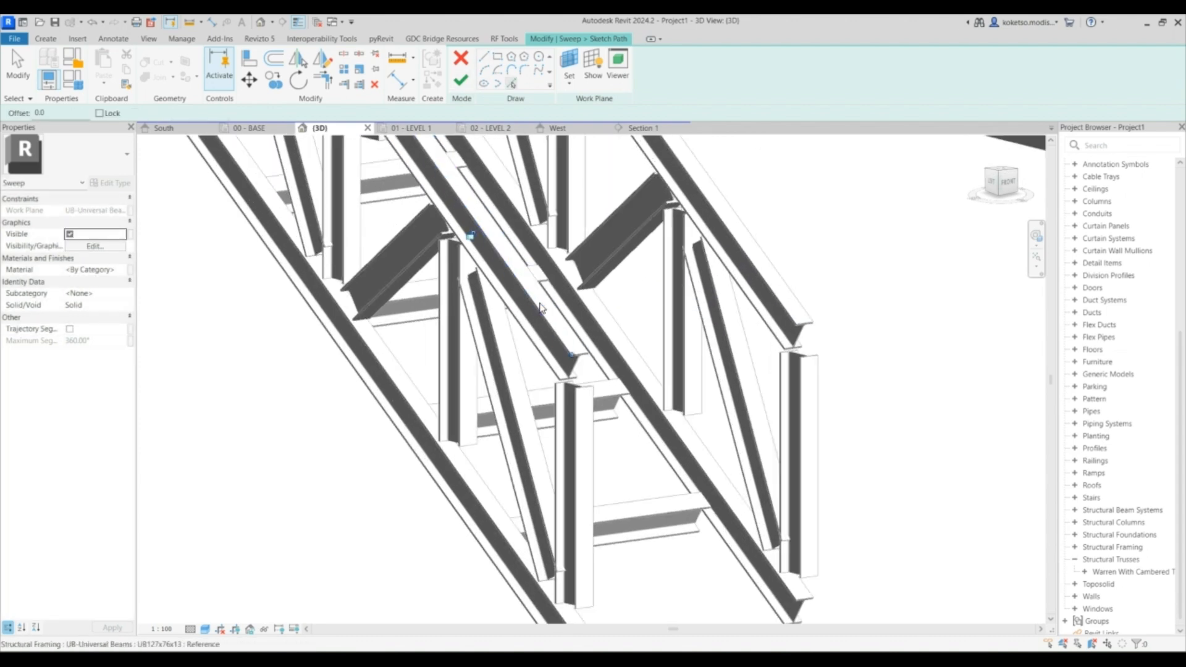
scroll(604, 341, "down", 5)
scroll(605, 341, "up", 2)
left_click(460, 80)
- Edit the sweep profile and draw a semicircular arc about 1276 mm wide across the conveyor's top
left_click(635, 69)
middle_click_drag(587, 266, 515, 297, "shift")
scroll(463, 290, "up", 4)
scroll(436, 278, "up", 2)
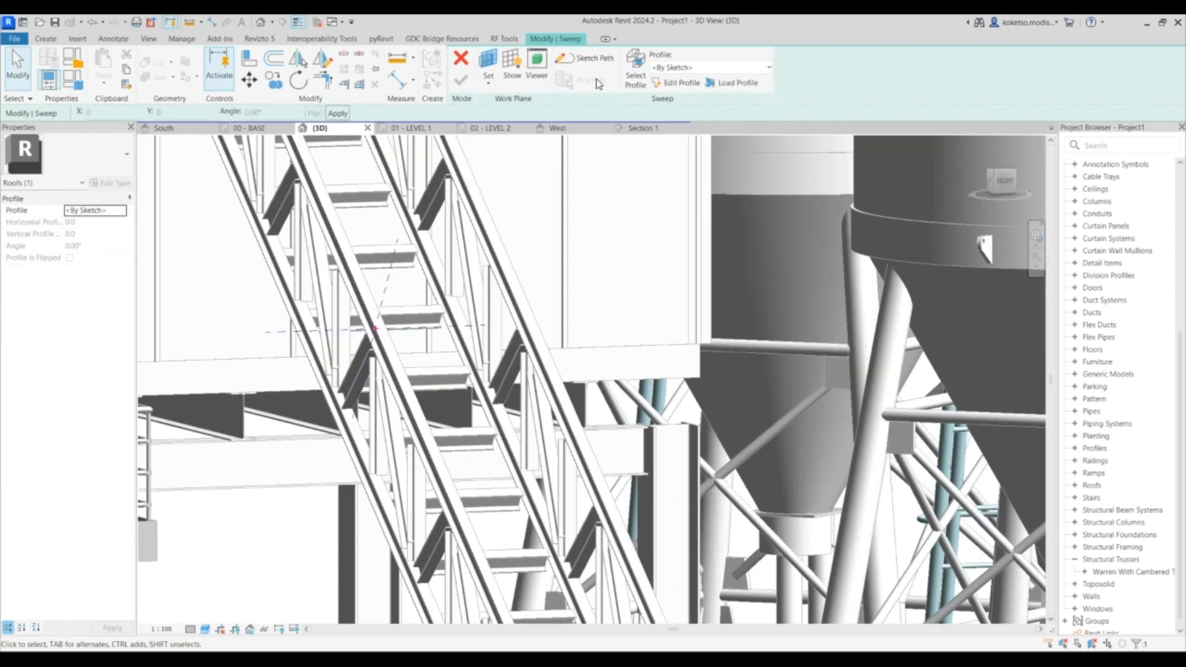
left_click(677, 82)
left_click(485, 71)
left_click(375, 328)
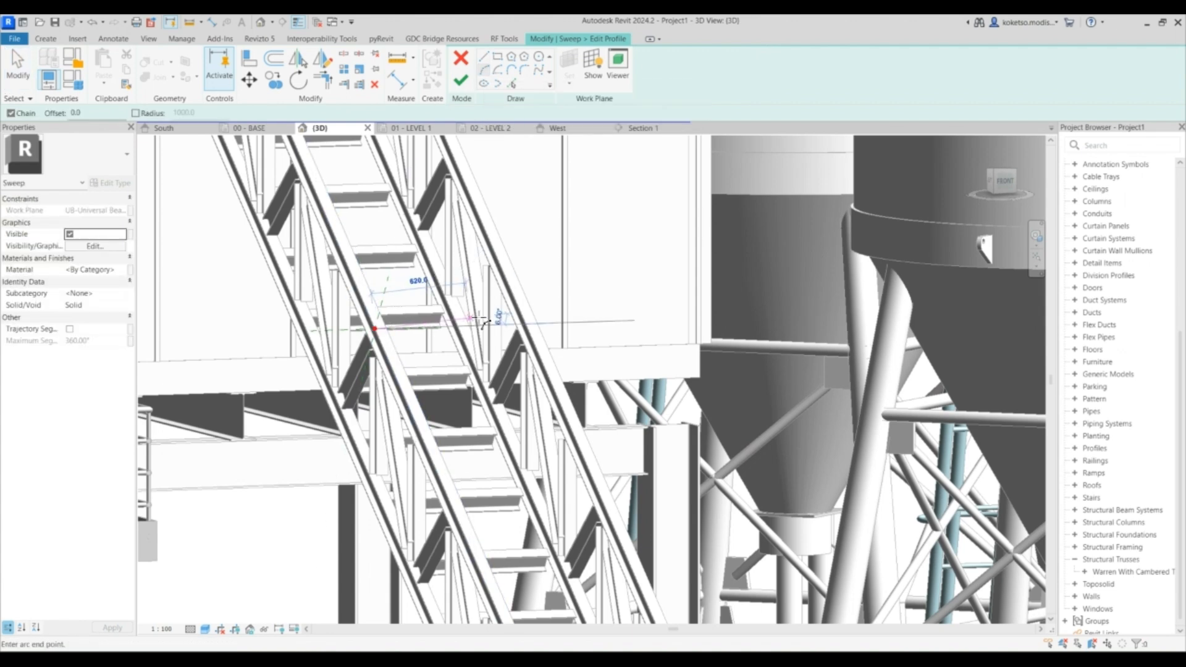
left_click(537, 323)
left_click(486, 254)
scroll(496, 229, "down", 2)
key("Escape")
key("Escape")
- Offset a copy of the profile arc by 20 mm using Pick Lines
scroll(486, 239, "up", 3)
left_click(512, 83)
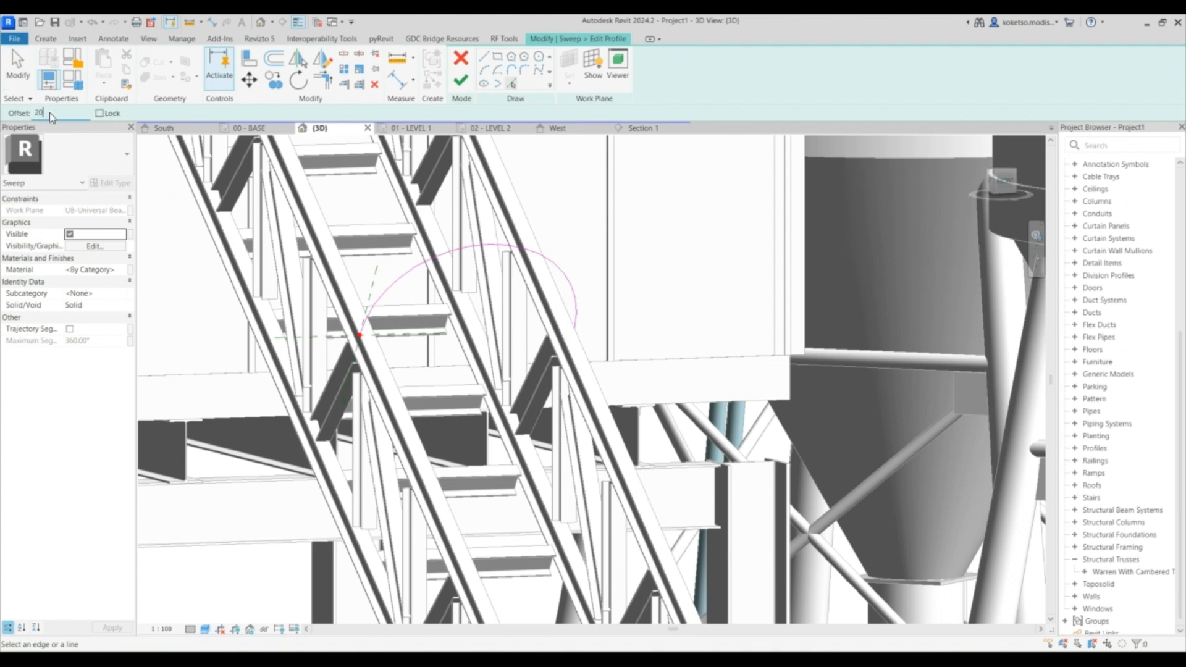
scroll(371, 286, "up", 3)
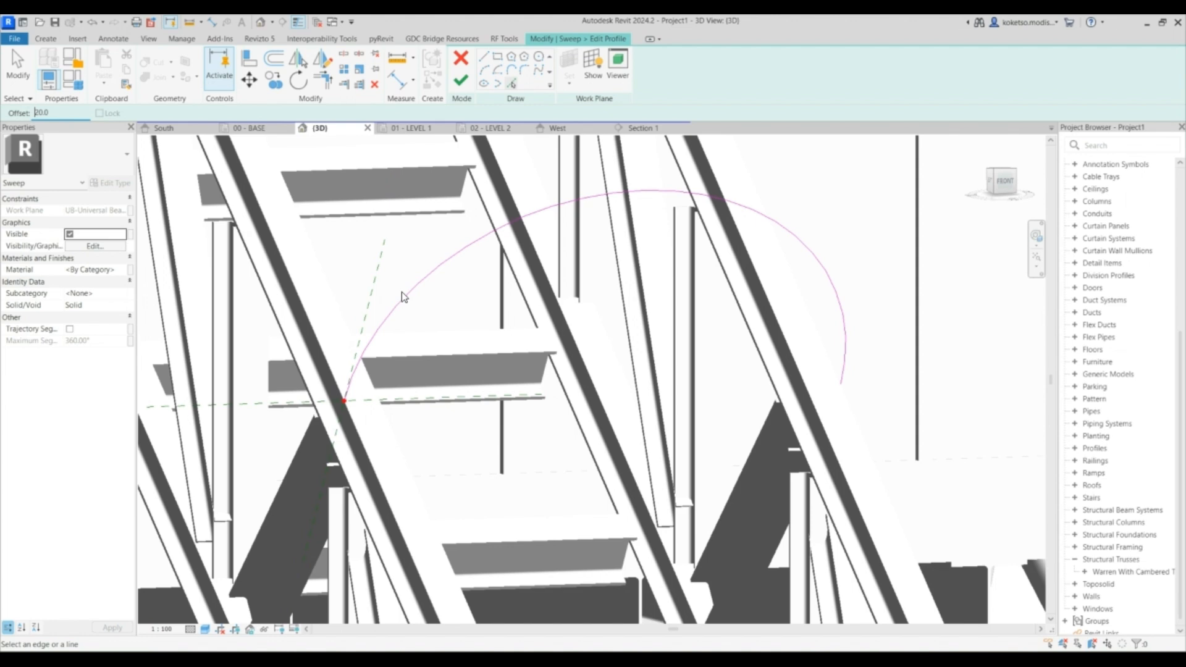
left_click(405, 300)
key("Escape")
key("Escape")
- Draw a short line joining the two arcs' ends at the lower side of the profile
left_click(485, 57)
left_click(343, 400)
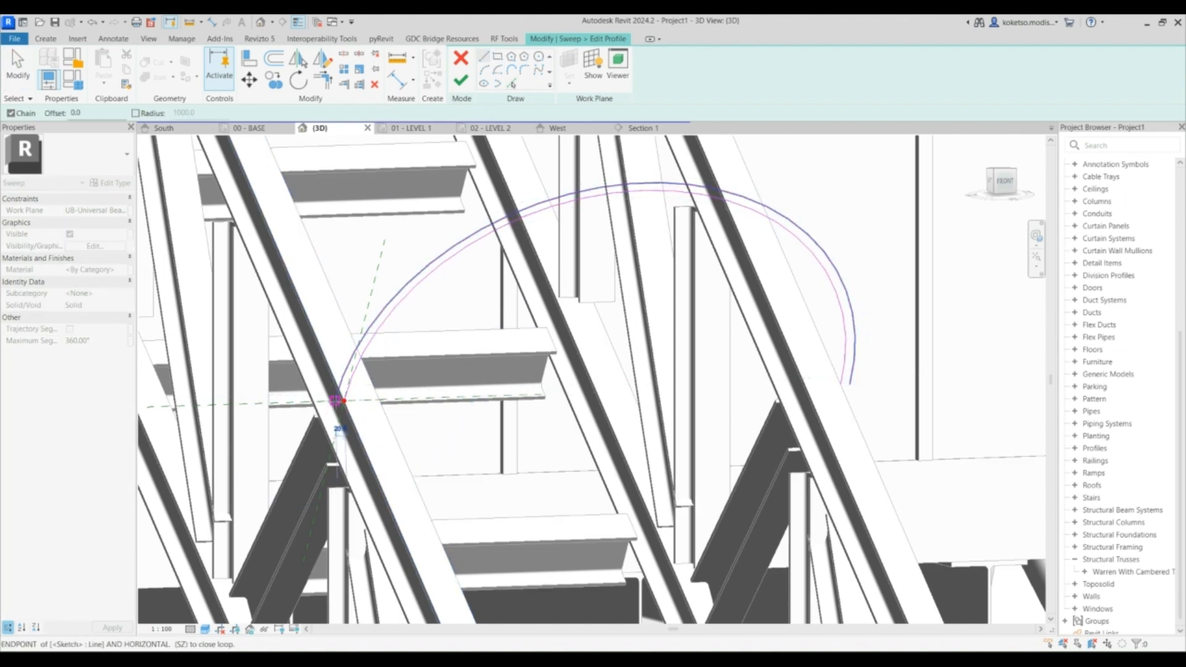
left_click(336, 400)
key("Escape")
key("Escape")
left_click(356, 348)
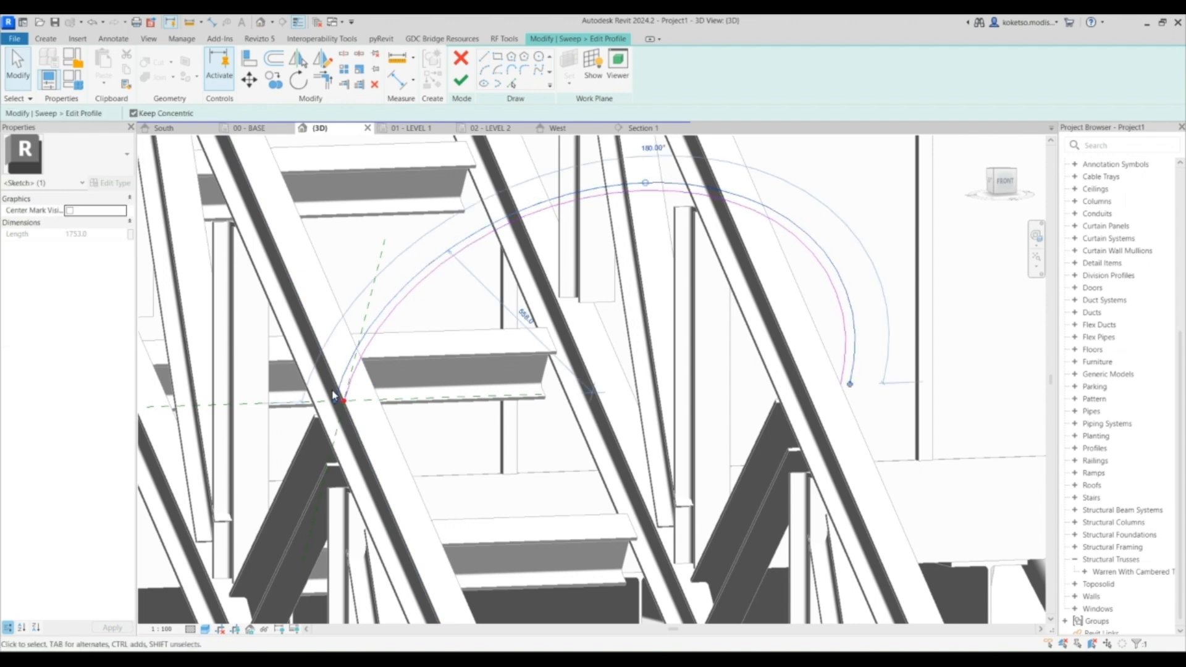
scroll(333, 403, "up", 3)
scroll(335, 405, "down", 4)
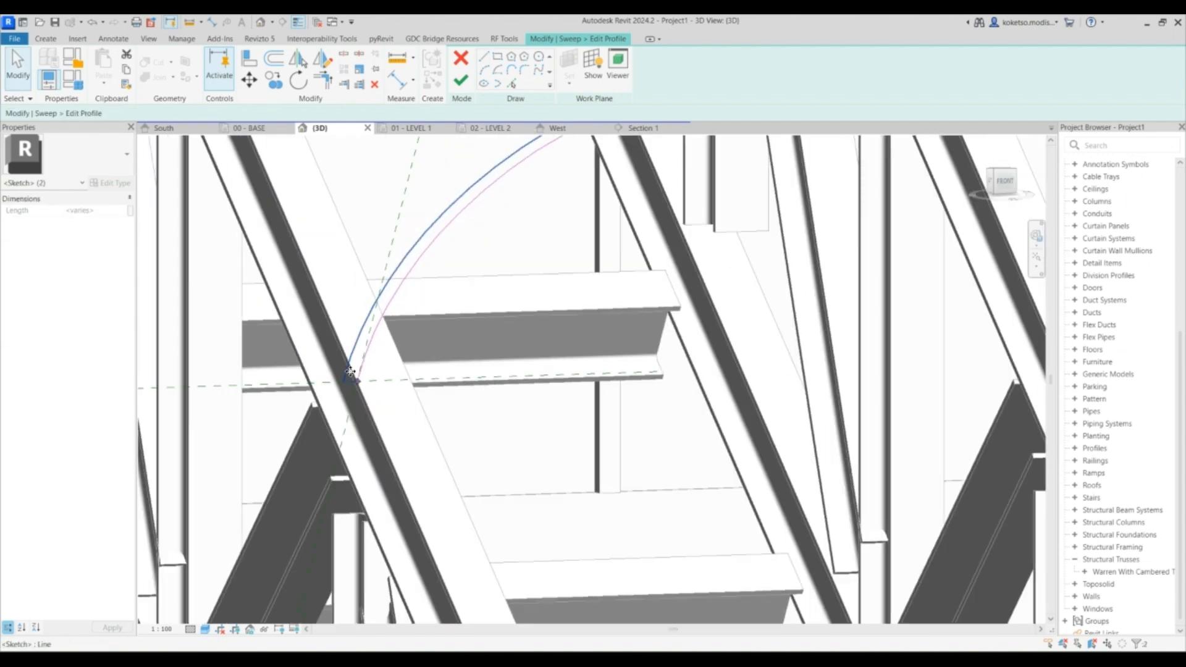
key("Escape")
scroll(352, 377, "down", 3)
- Pick the profile arc again with the 20 mm offset to complete the outer arc
left_click(511, 83)
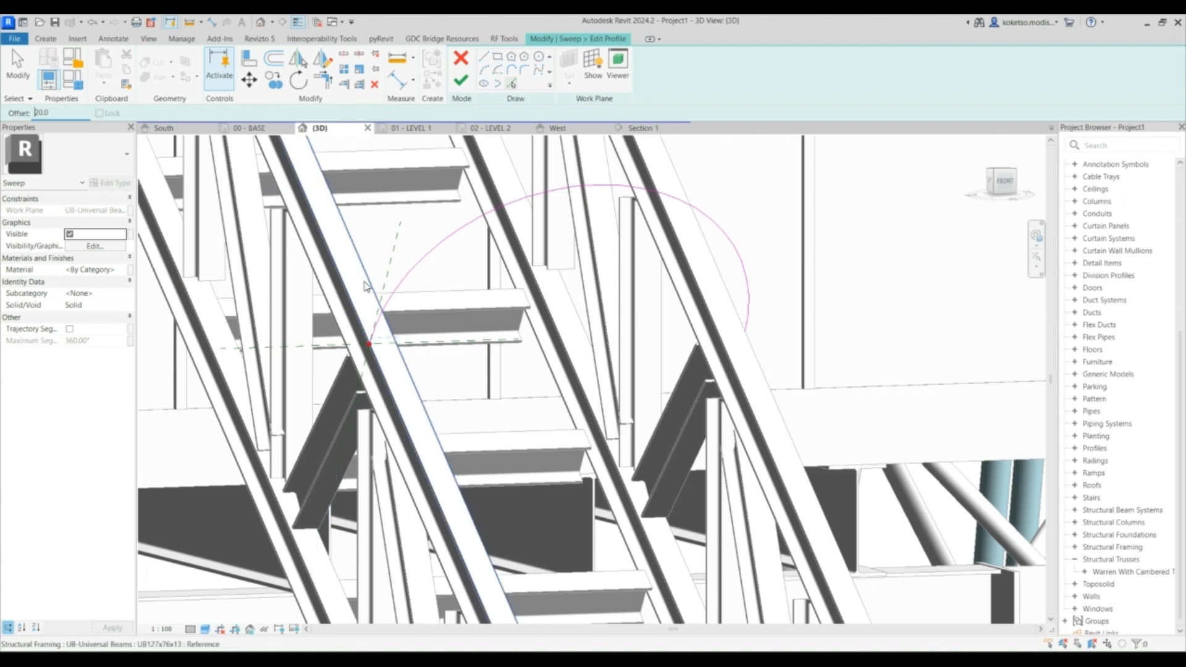
scroll(364, 282, "up", 3)
left_click(459, 270)
scroll(407, 307, "down", 1)
key("Escape")
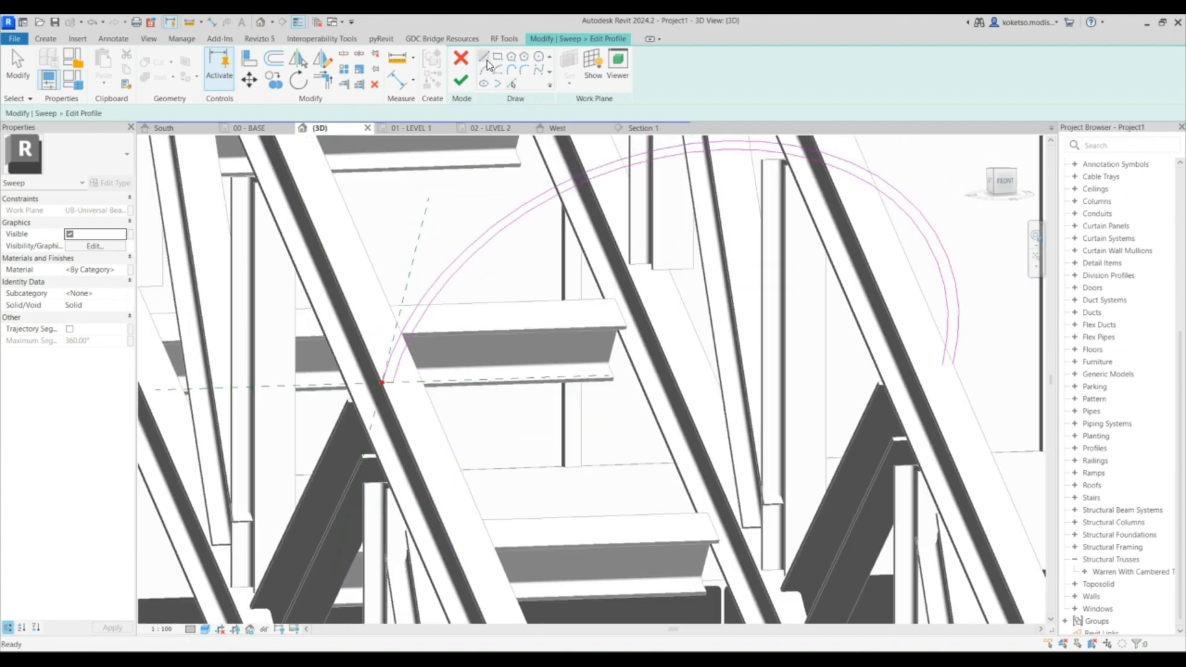
- Close both ends between the inner and outer arcs with short lines and finish the profile
scroll(402, 373, "up", 3)
left_click(387, 385)
left_click(372, 385)
scroll(374, 383, "down", 4)
middle_click_drag(599, 325, 398, 256)
scroll(649, 304, "up", 1)
left_click(660, 301)
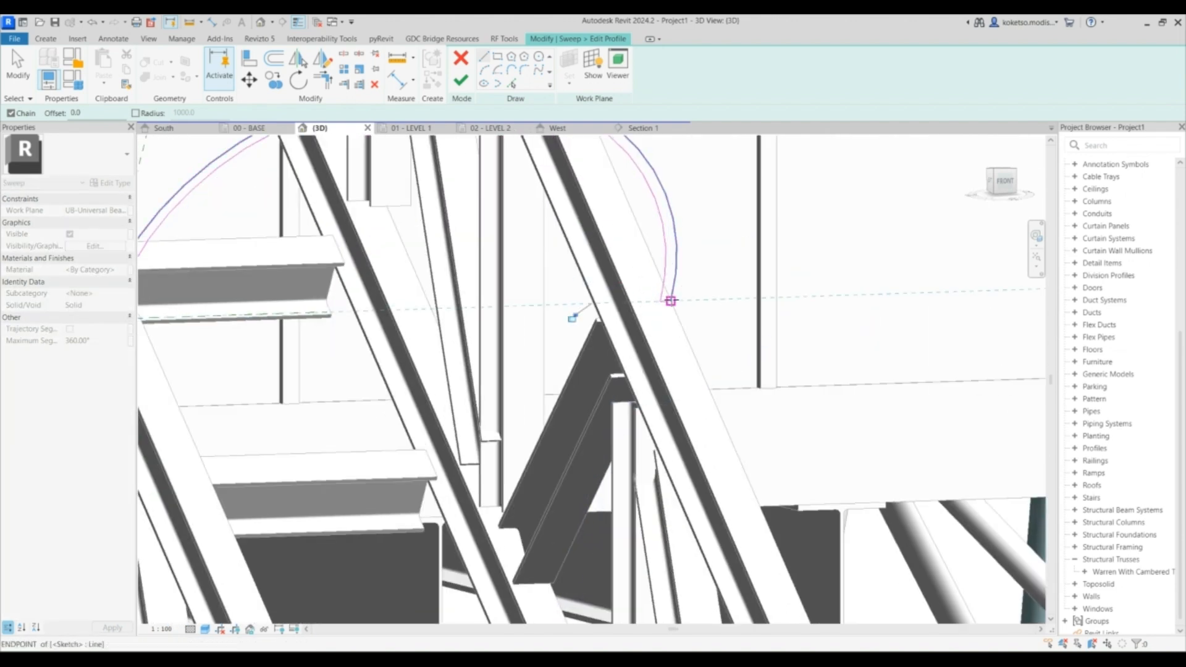
left_click(670, 301)
scroll(630, 314, "down", 5)
left_click(461, 80)
- Finish the sweep and the in-place model to create the curved conveyor cover
scroll(552, 250, "down", 3)
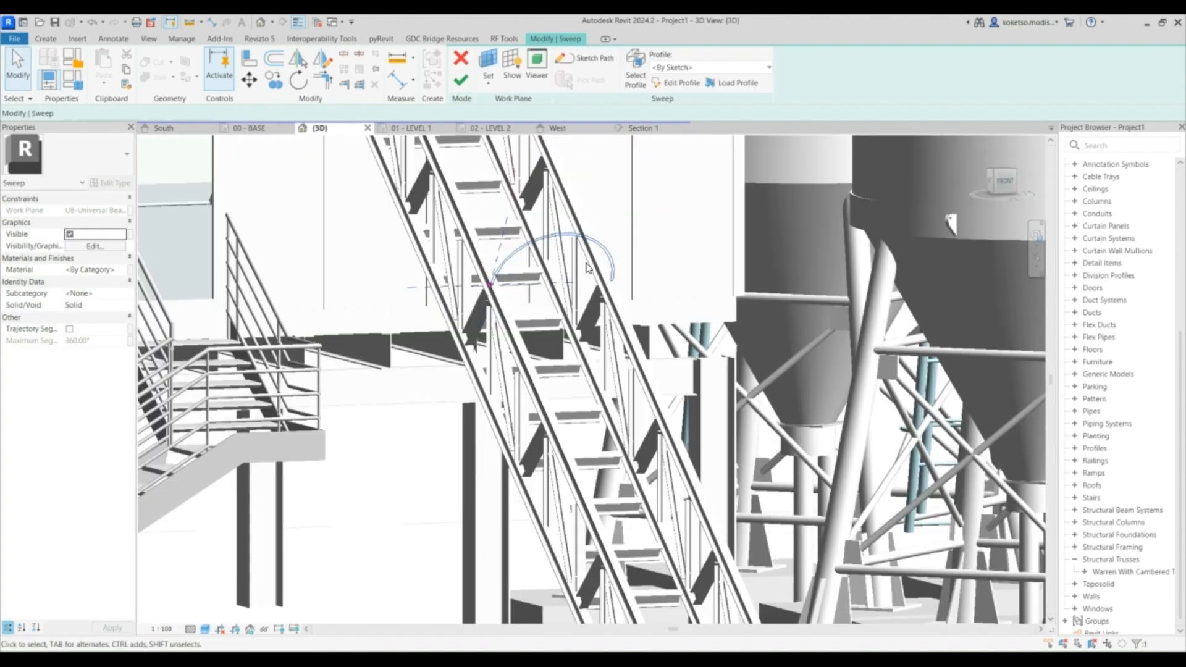
scroll(552, 249, "down", 2)
left_click(461, 80)
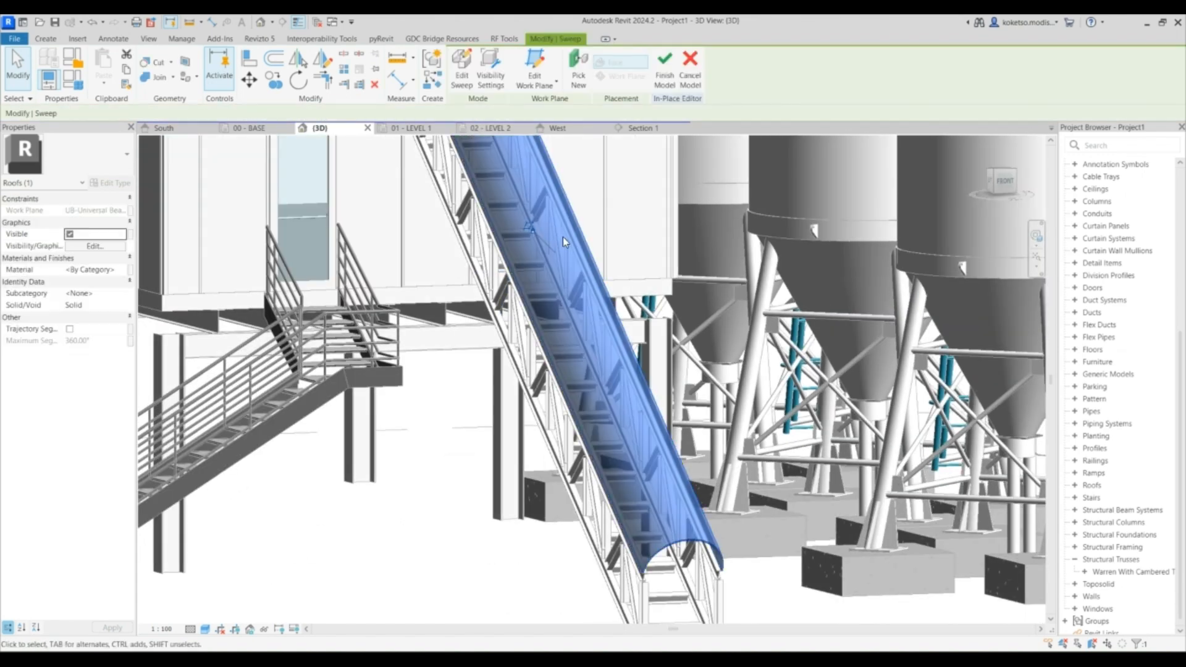
scroll(672, 392, "down", 3)
middle_click_drag(672, 393, 705, 453, "shift")
left_click(465, 75)
middle_click_drag(661, 491, 753, 486)
middle_click_drag(766, 438, 752, 453)
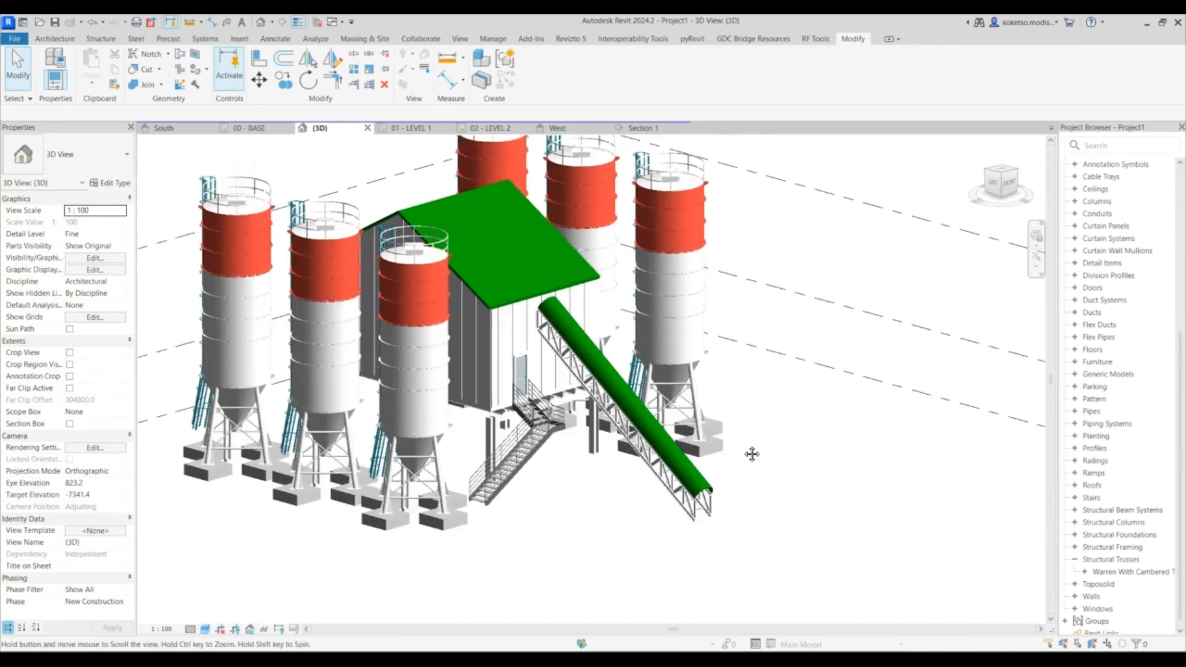
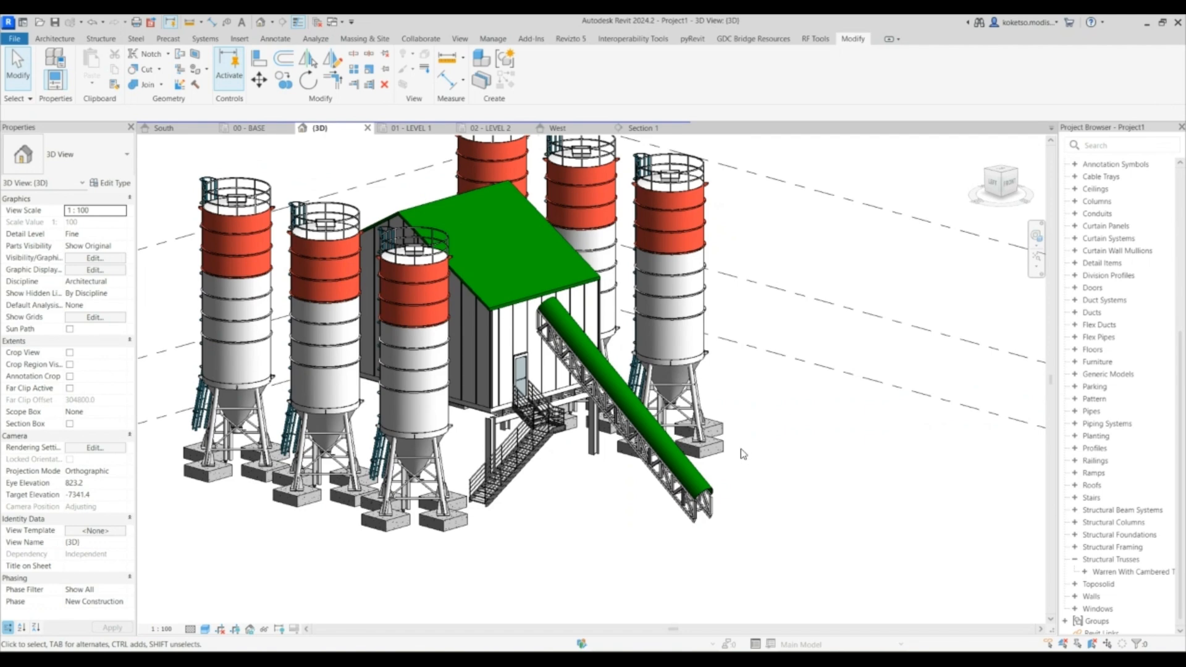
- Load the UB-Universal Beams-Column family from the British Standard structural columns library with type UB254x102x28
scroll(746, 407, "down", 2)
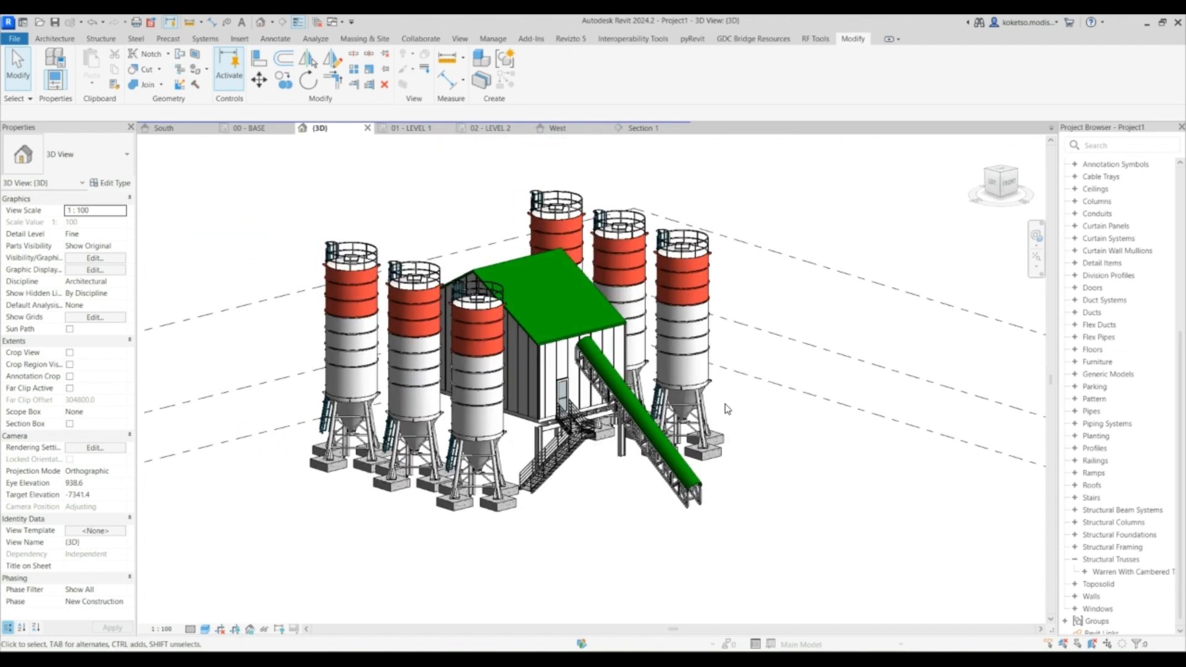
middle_click_drag(615, 371, 517, 337)
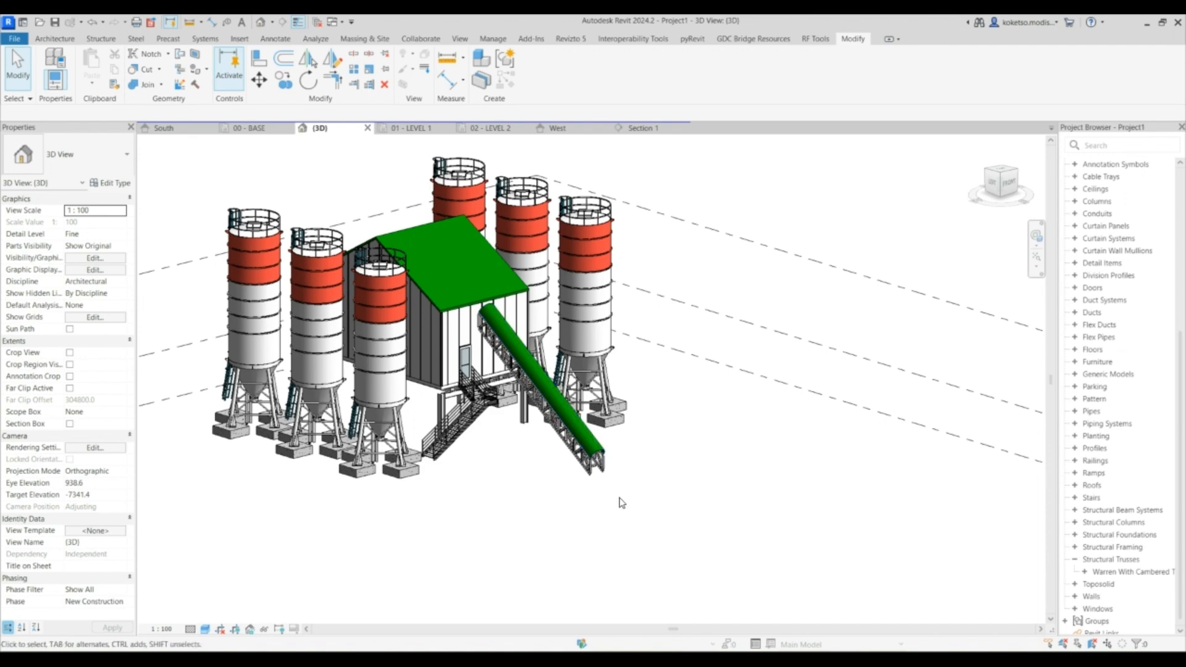
scroll(594, 485, "up", 2)
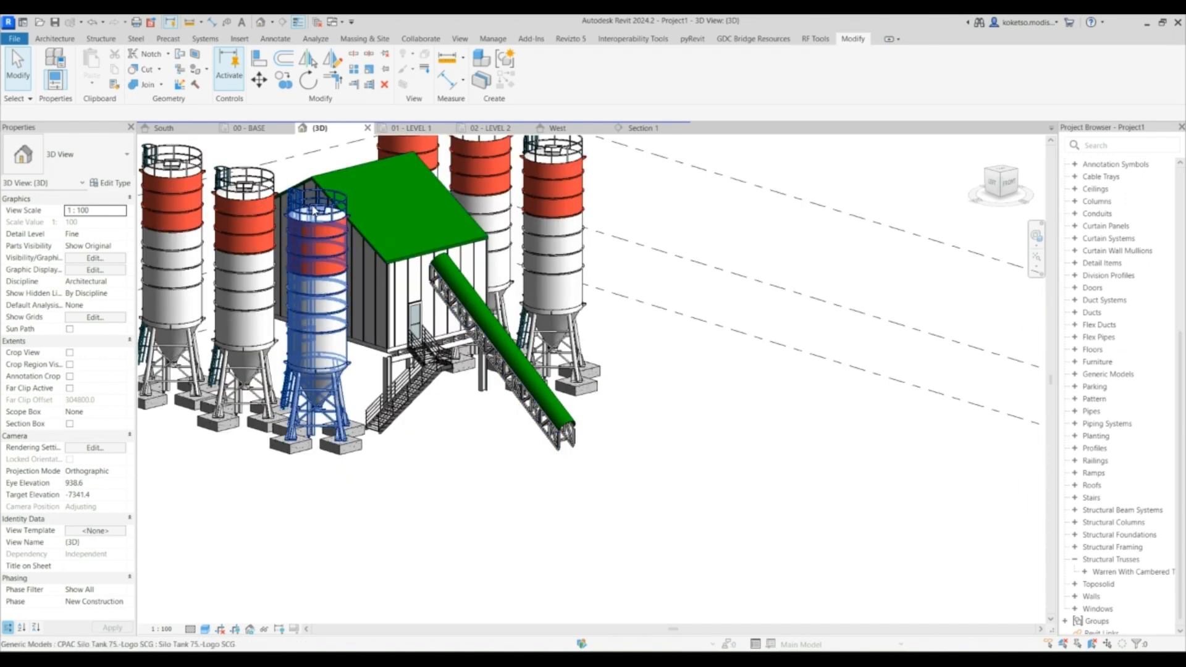
left_click(269, 128)
scroll(435, 234, "down", 1)
scroll(469, 351, "up", 3)
middle_click_drag(484, 397, 485, 399)
scroll(478, 339, "up", 2)
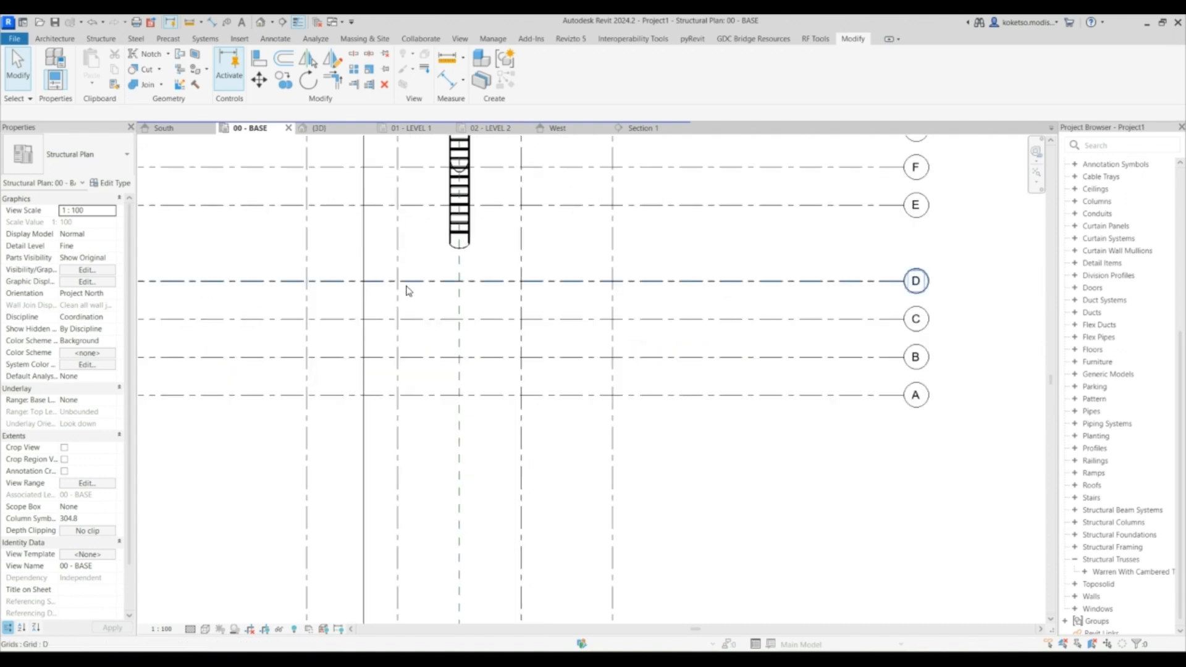
left_click(99, 39)
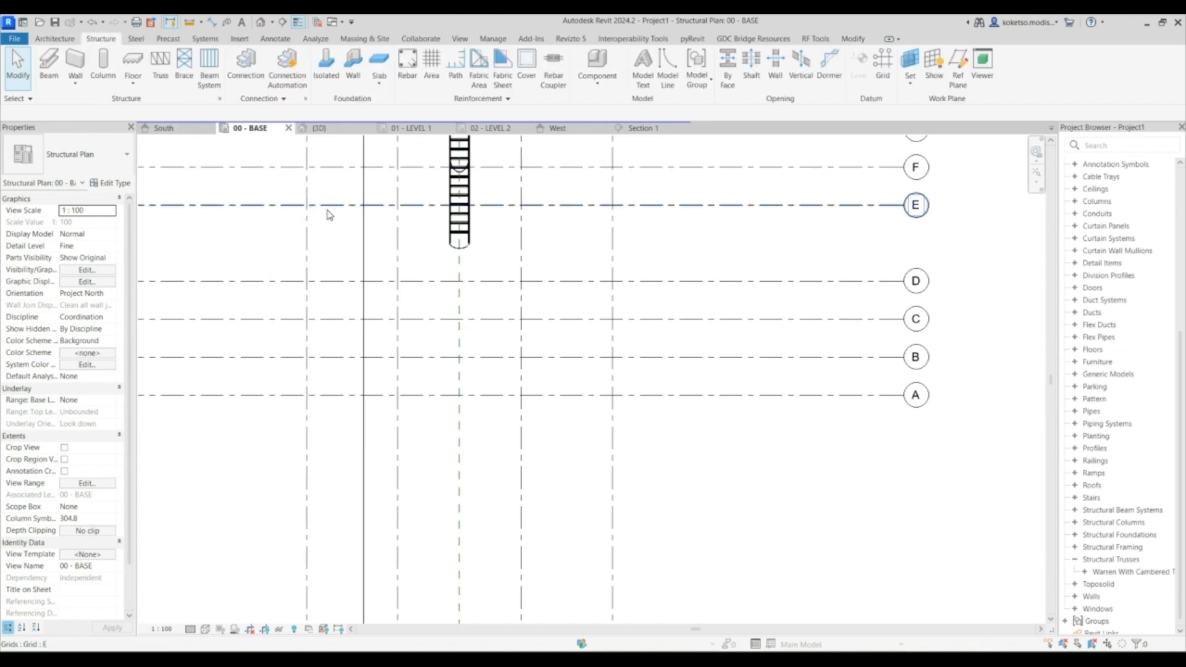
left_click(239, 39)
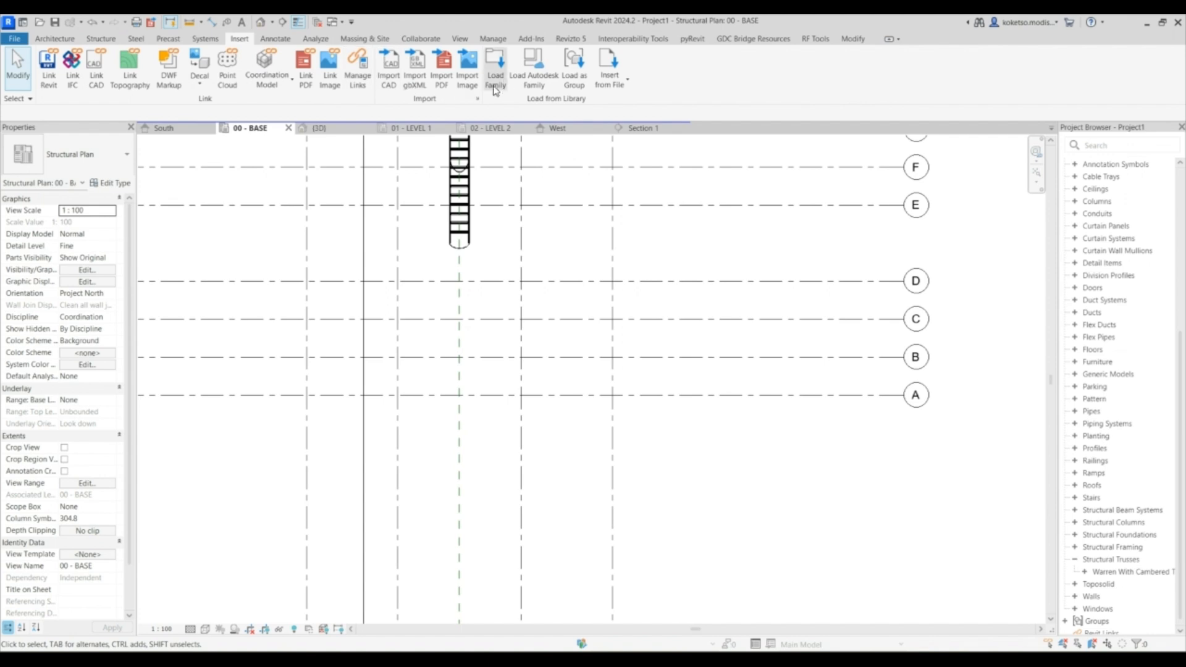
left_click(496, 65)
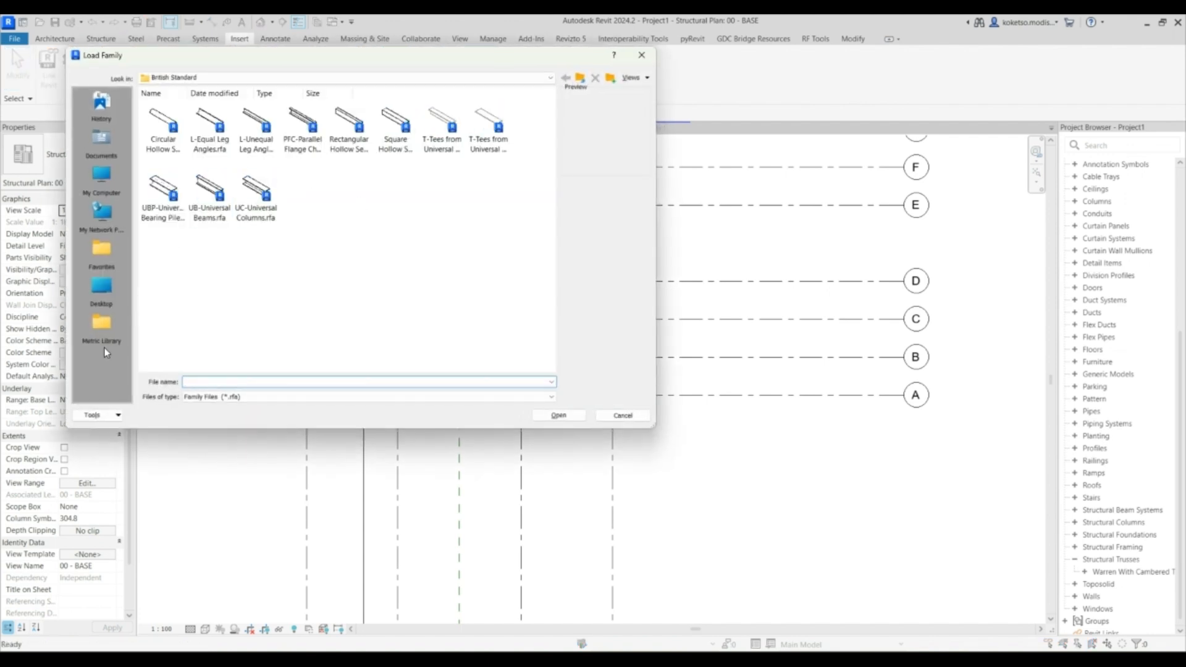
left_click(104, 350)
scroll(254, 327, "down", 2)
scroll(247, 247, "up", 2)
scroll(210, 290, "down", 2)
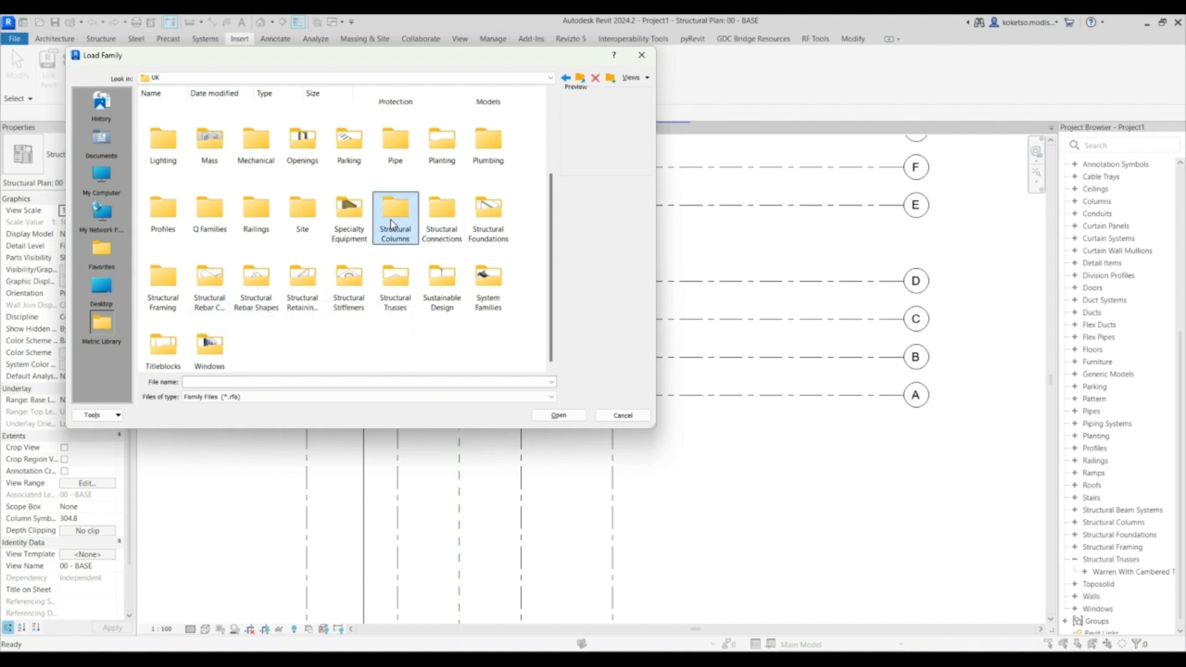
double_click(391, 225)
double_click(296, 125)
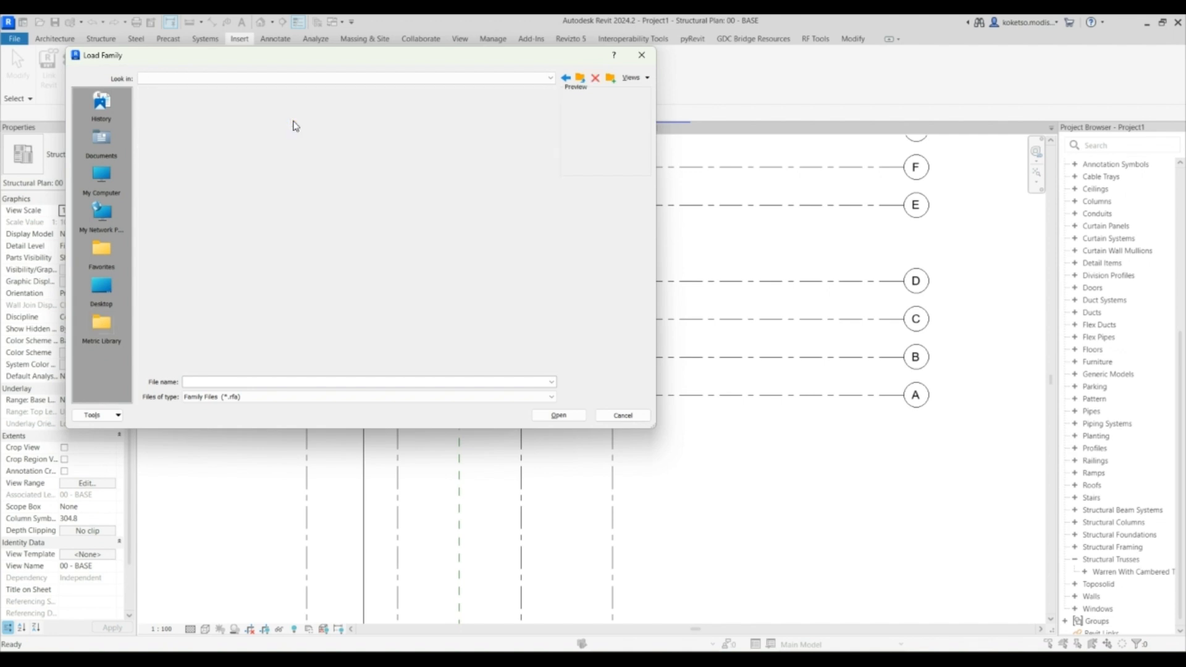
double_click(149, 126)
left_click(209, 197)
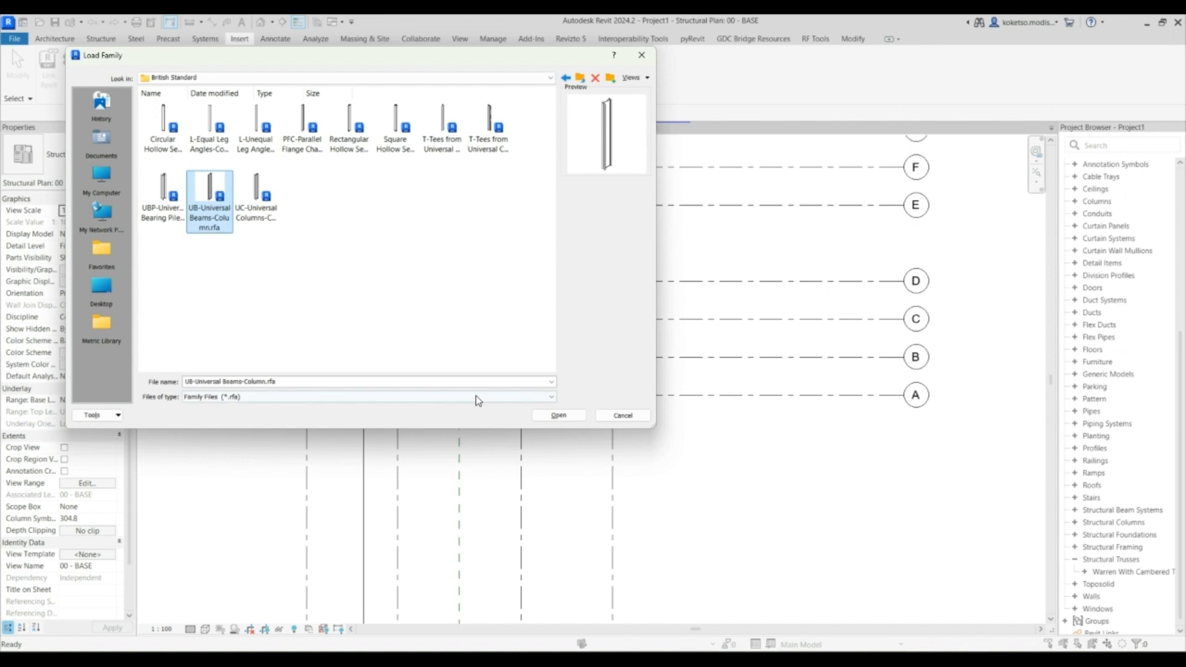
left_click(558, 415)
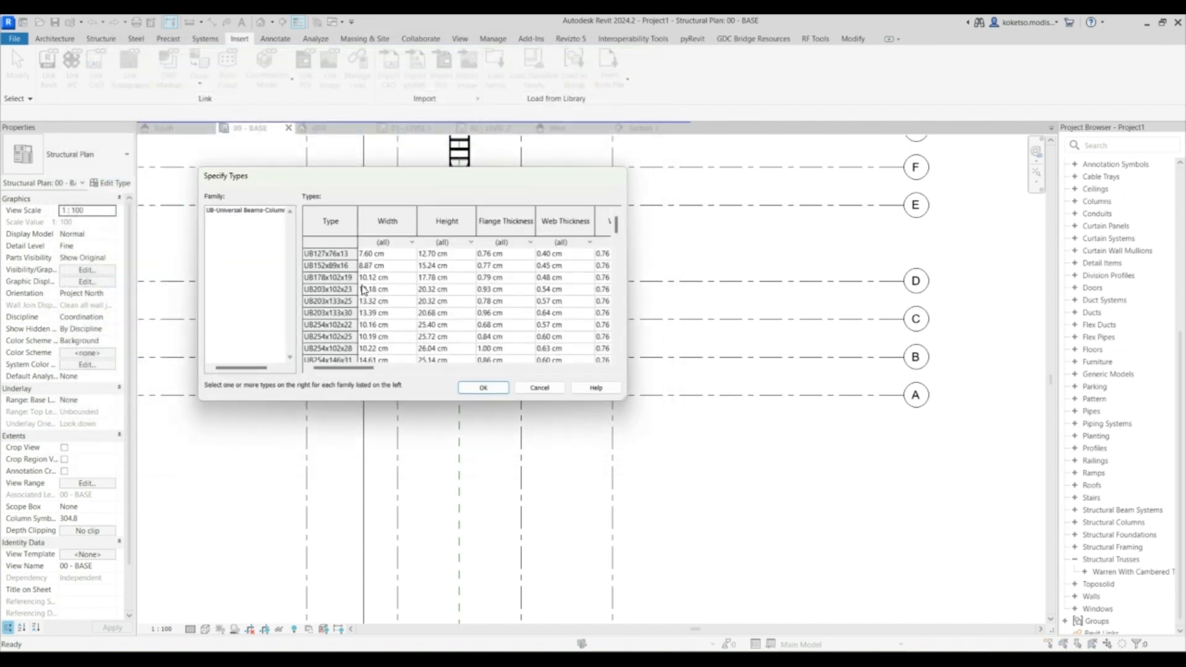
scroll(331, 325, "down", 2)
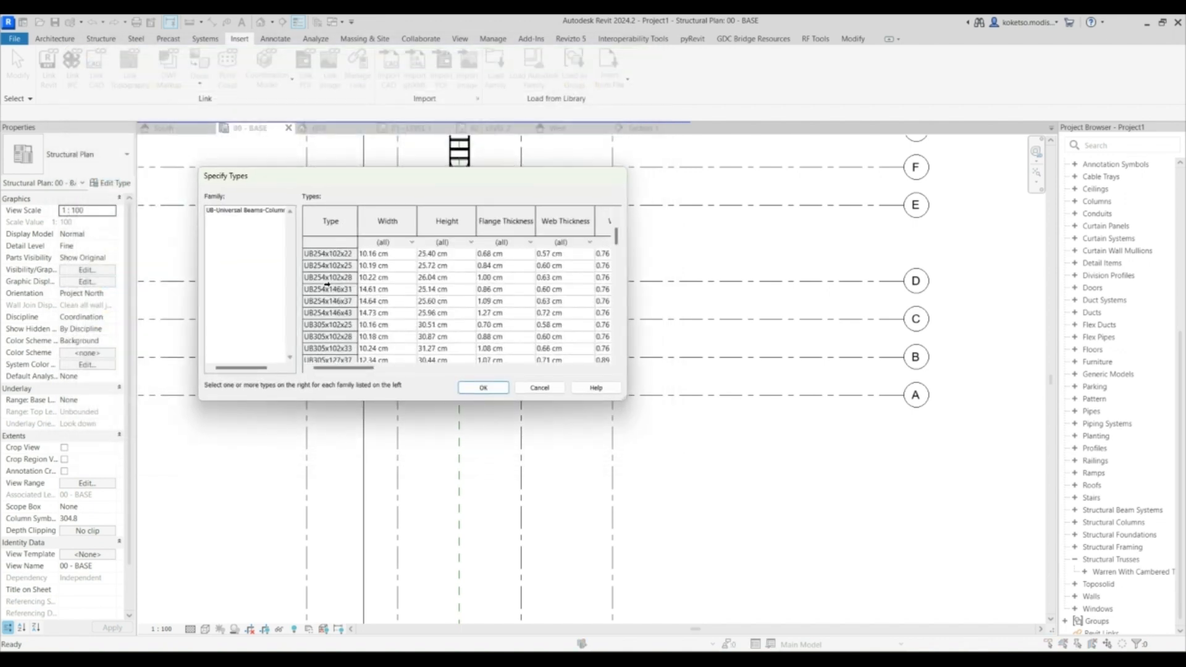
left_click(323, 278)
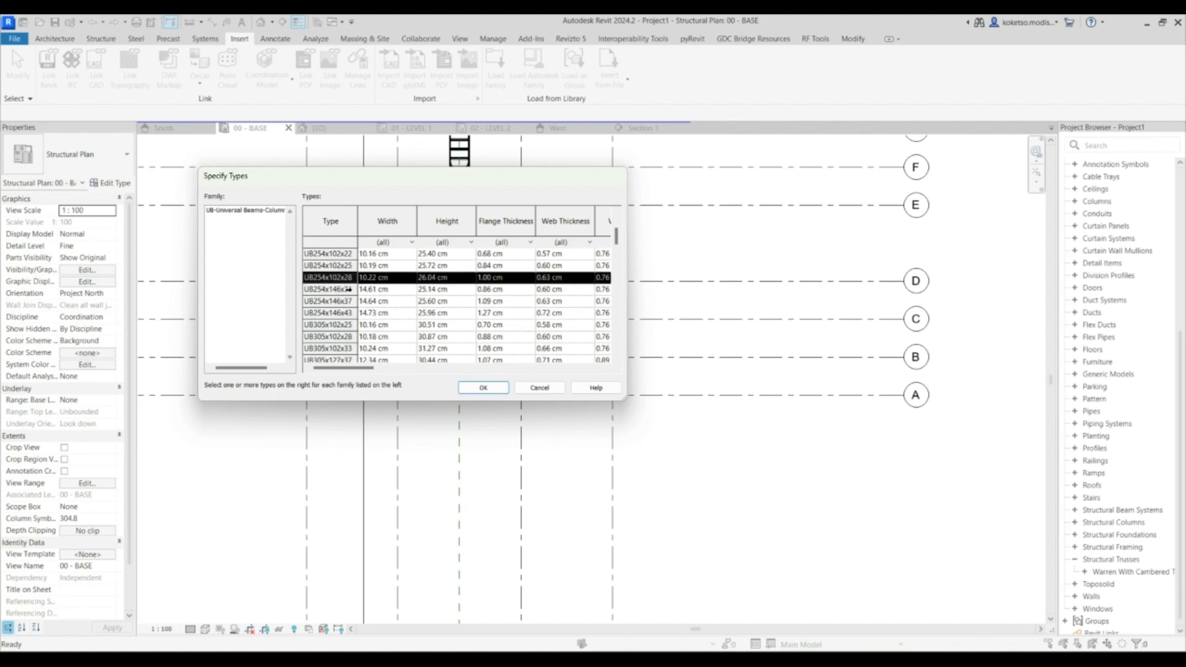
left_click(491, 391)
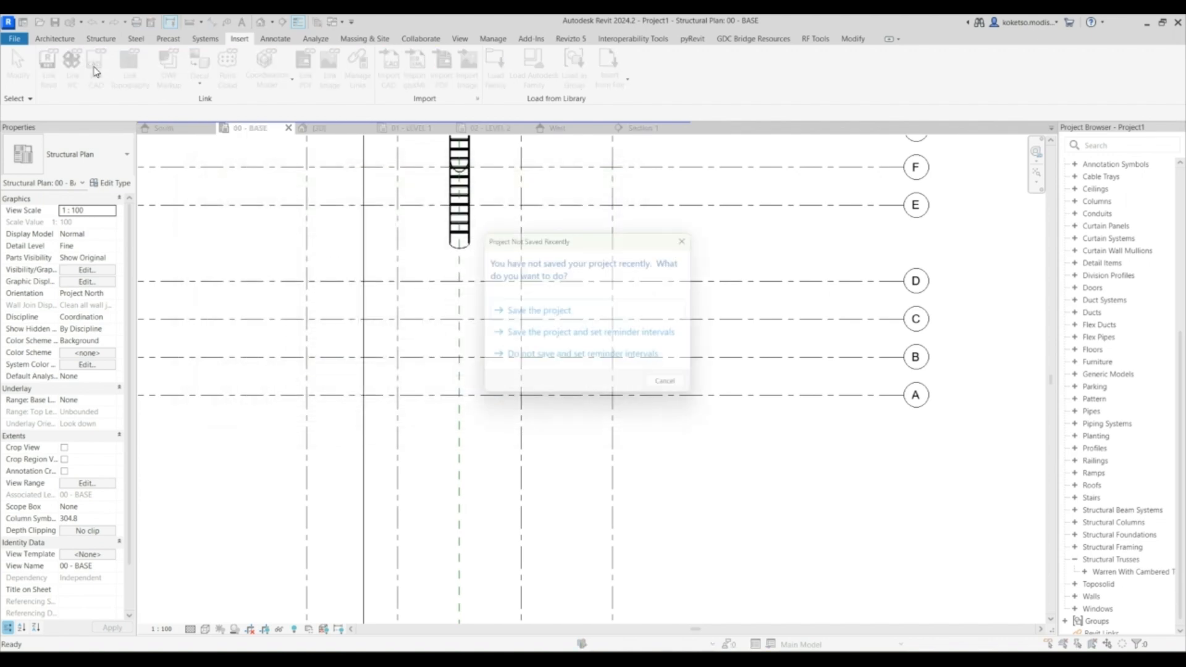
left_click(691, 234)
- Place UB254x102x28 vertical columns at the selected grid intersections in the BASE plan, up to 01 - LEVEL 1
left_click(101, 38)
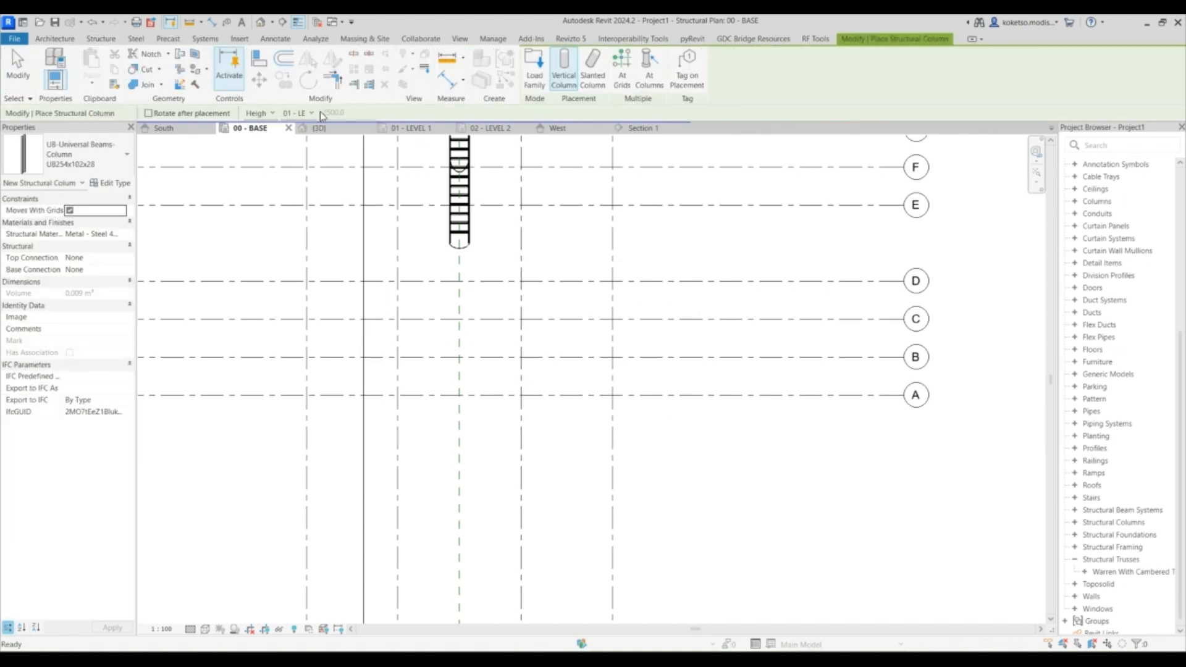
left_click(312, 113)
left_click(312, 136)
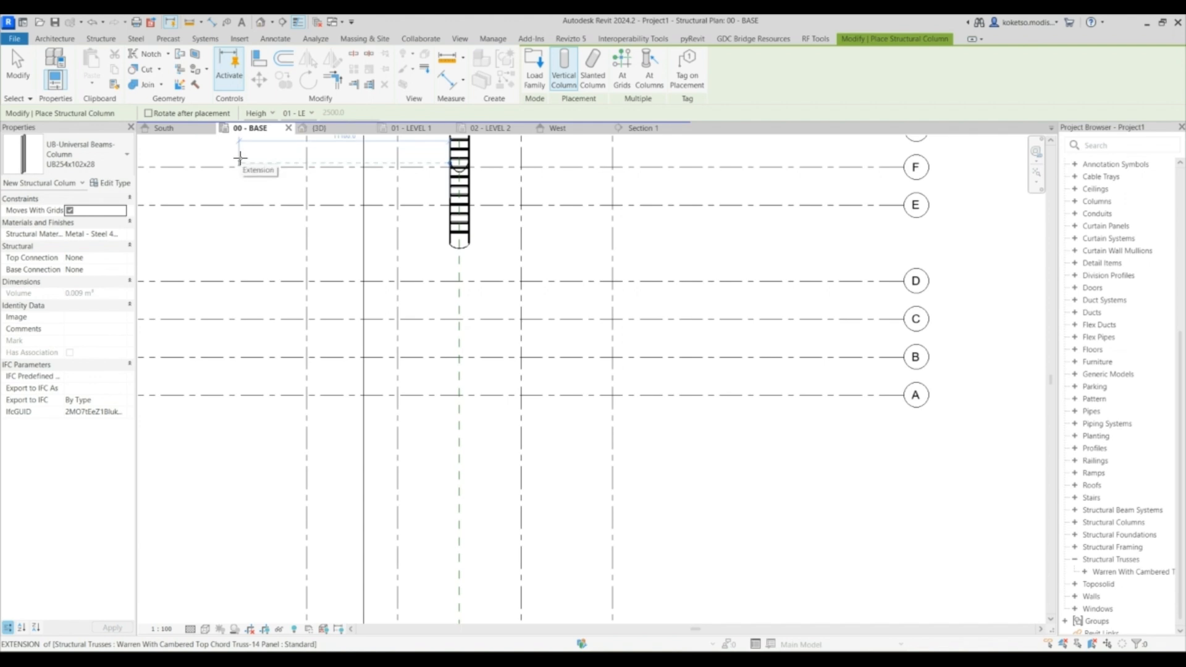
scroll(414, 391, "up", 2)
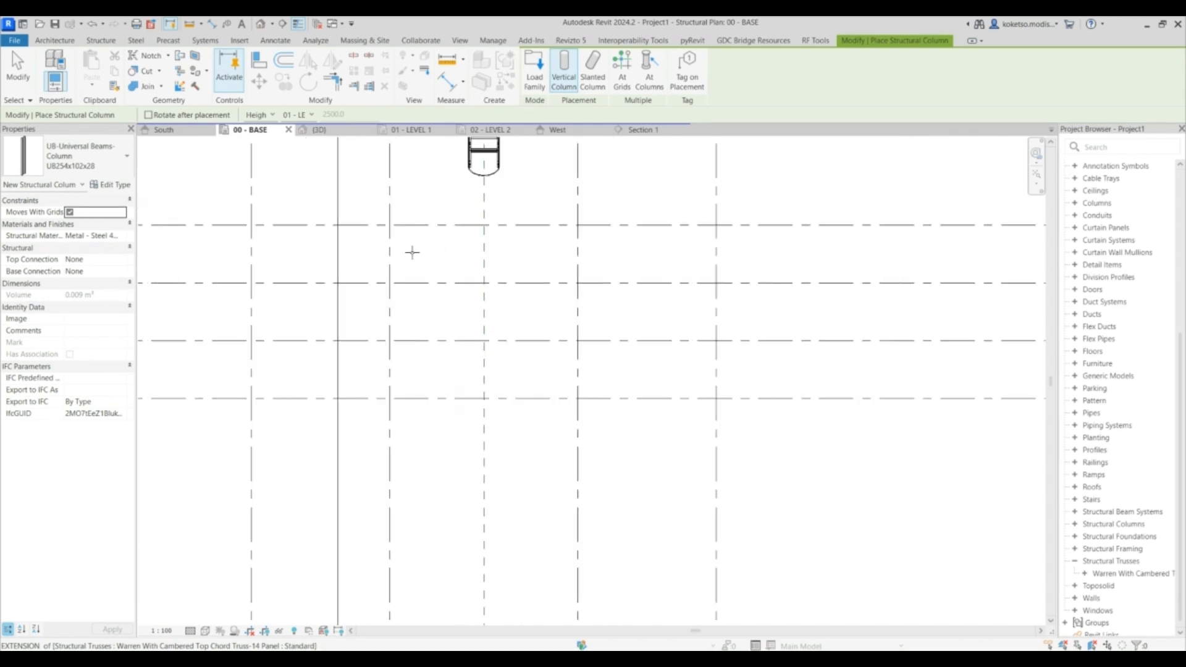
scroll(532, 272, "down", 2)
left_click(624, 80)
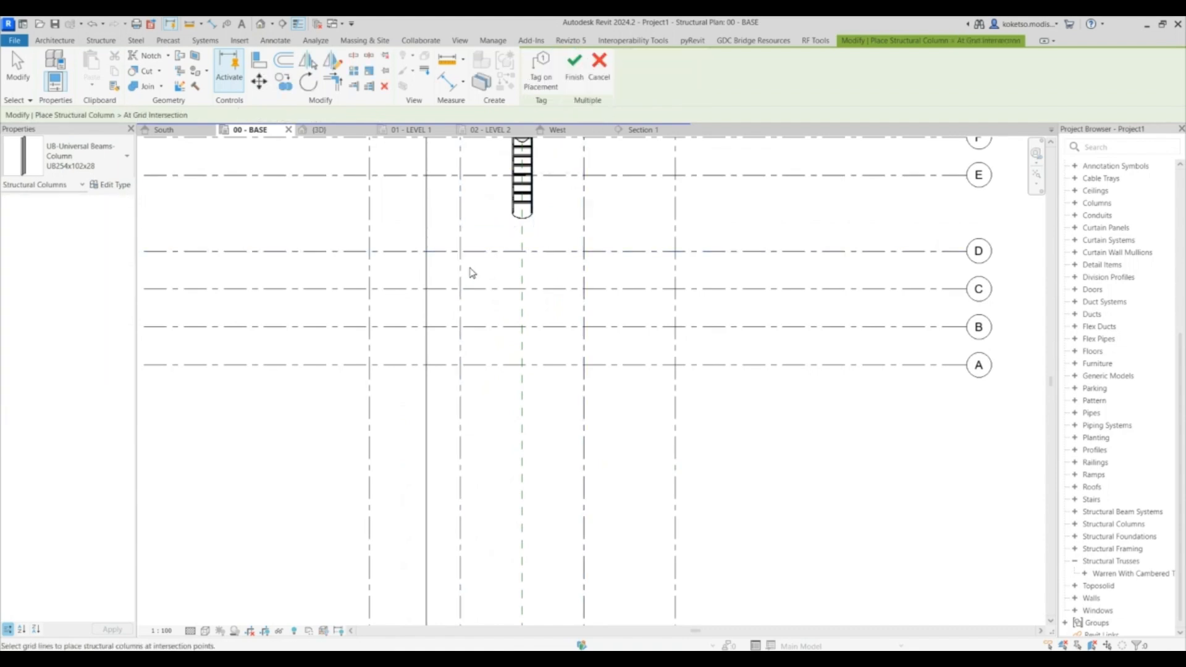
scroll(484, 276, "up", 2)
left_click_drag(473, 233, 441, 445)
left_click(574, 75)
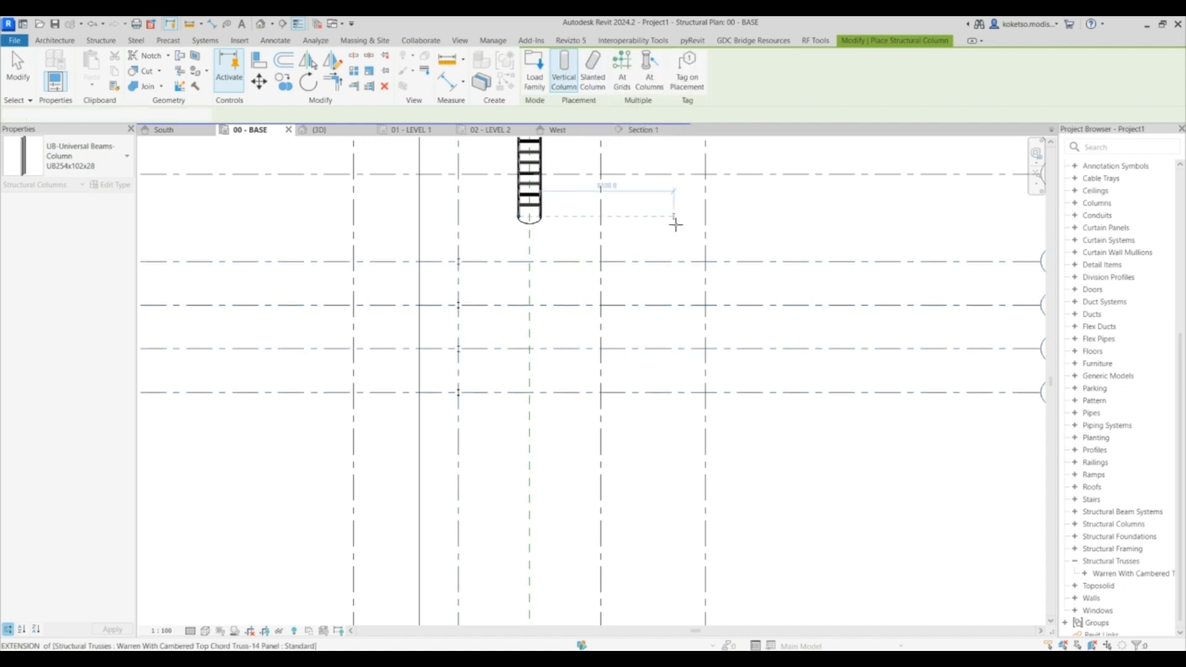
left_click_drag(636, 234, 550, 397)
left_click(575, 75)
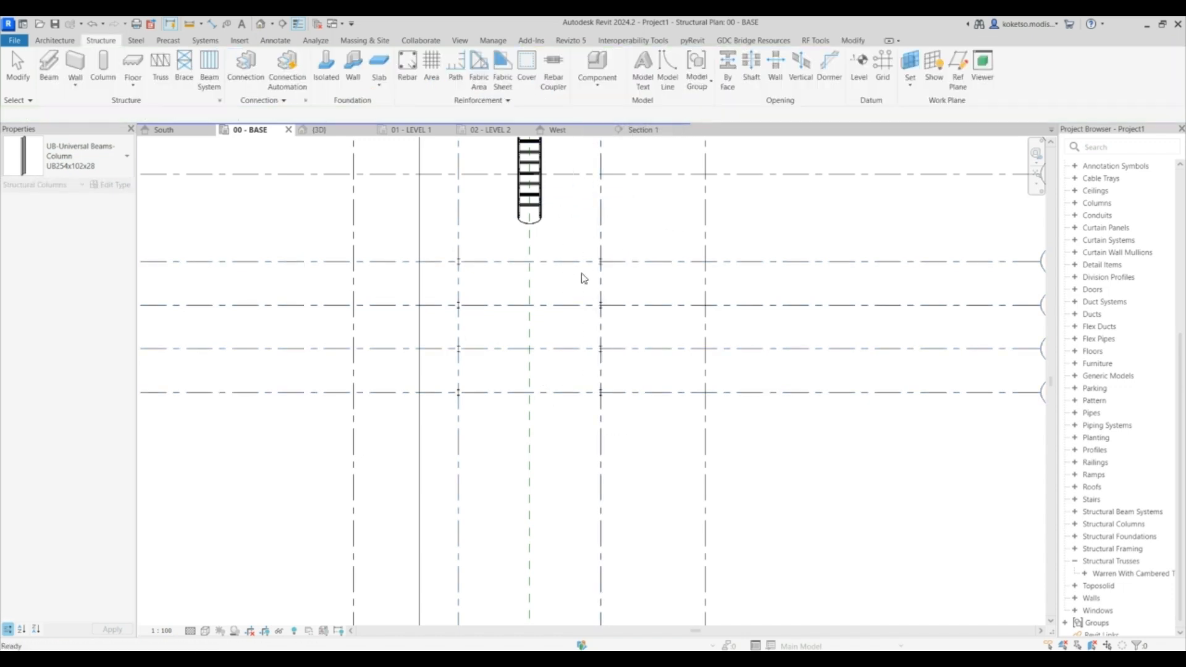
- Inspect the placed columns in the 3D view and in Section 1
left_click(319, 130)
middle_click_drag(606, 414, 701, 416, "shift")
left_click_drag(777, 406, 620, 359)
middle_click_drag(620, 359, 676, 434, "shift")
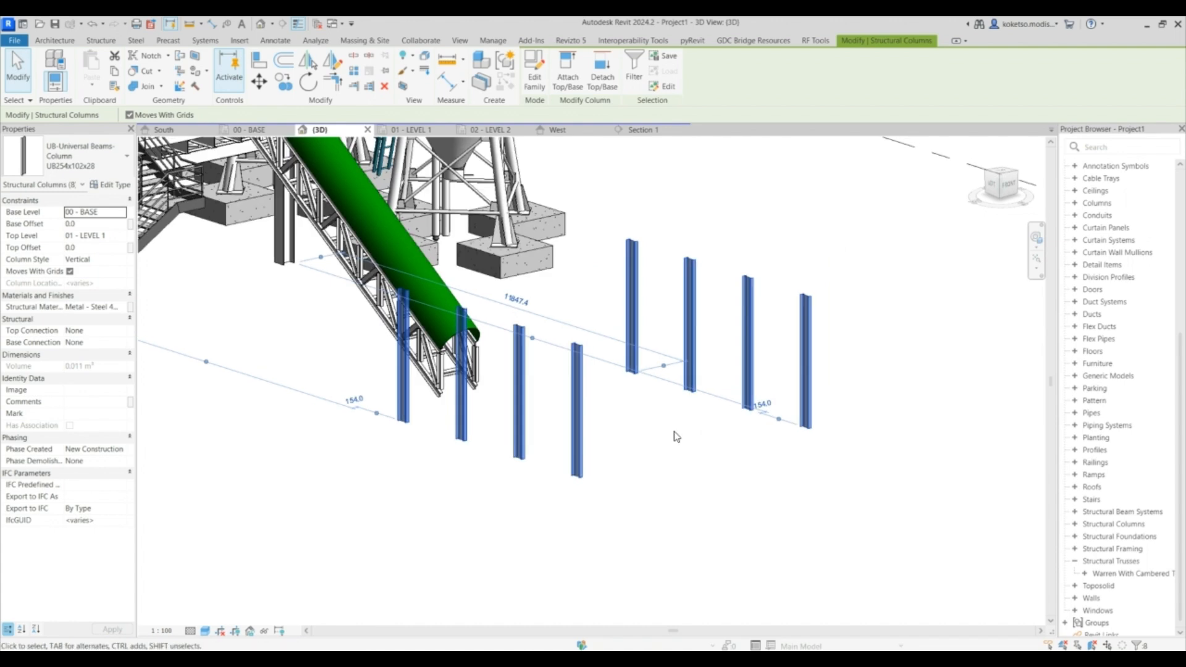
key("space")
left_click(91, 147)
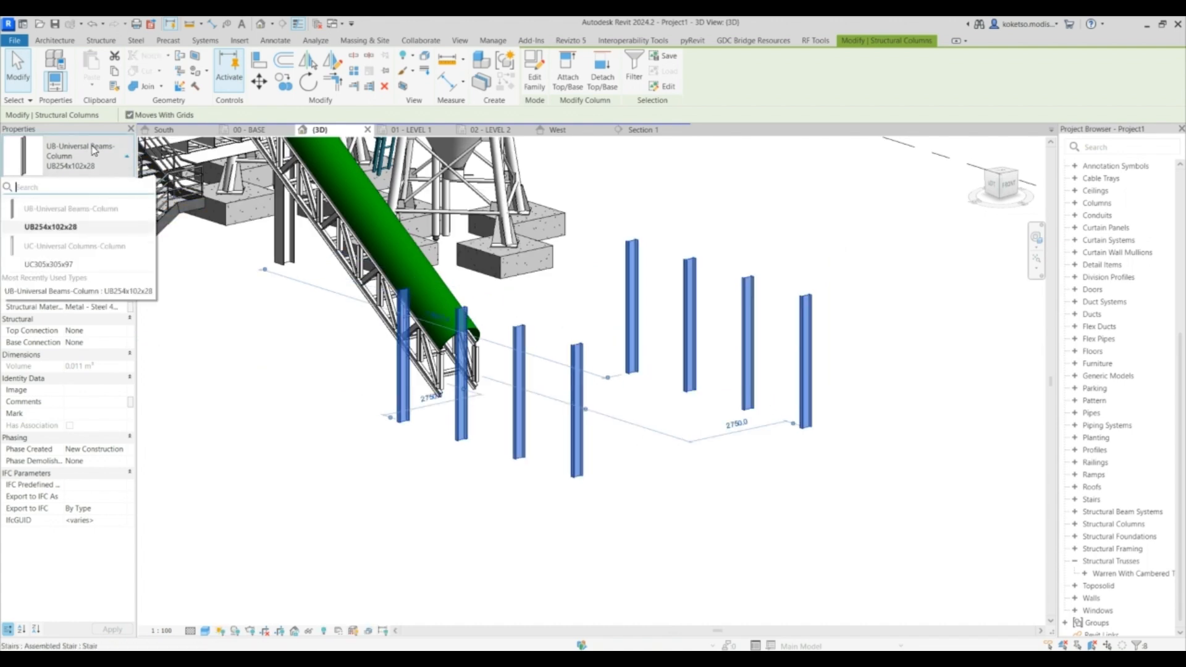
left_click(681, 390)
left_click(831, 466)
middle_click_drag(831, 466, 773, 445, "shift")
left_click_drag(807, 439, 437, 336)
left_click(624, 131)
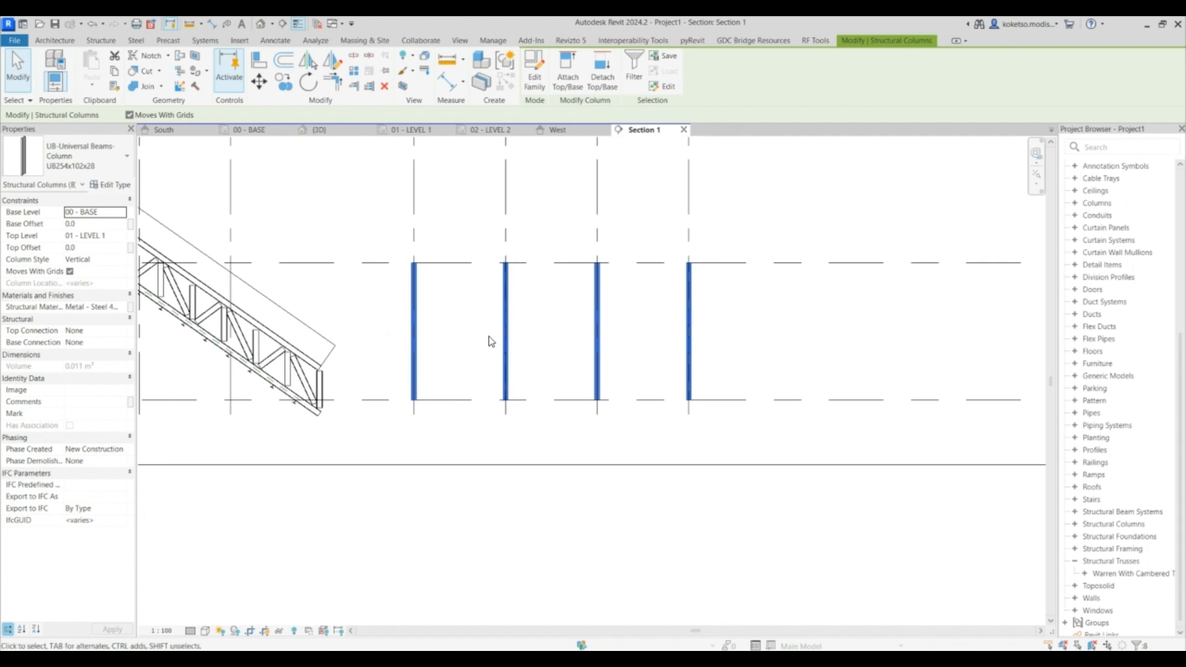
left_click(493, 341)
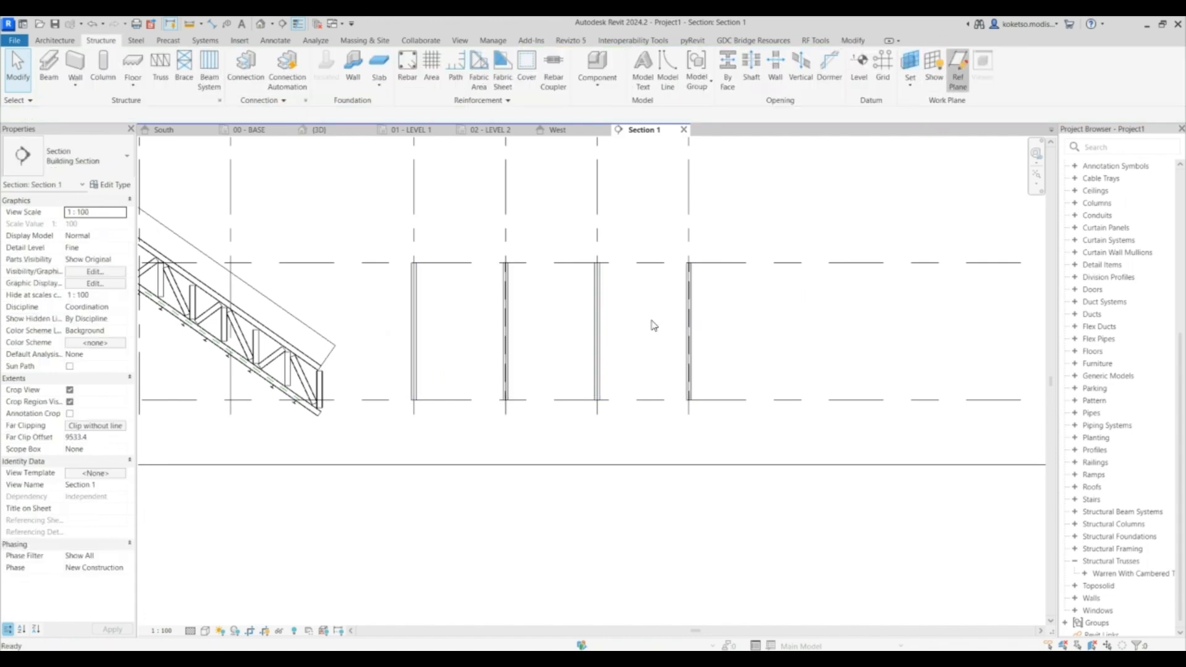
- Draw a horizontal reference plane across the columns in Section 1 and set it 2000 mm above the base
key("r")
key("p")
left_click(379, 306)
left_click(749, 305)
key("Escape")
left_click(448, 351)
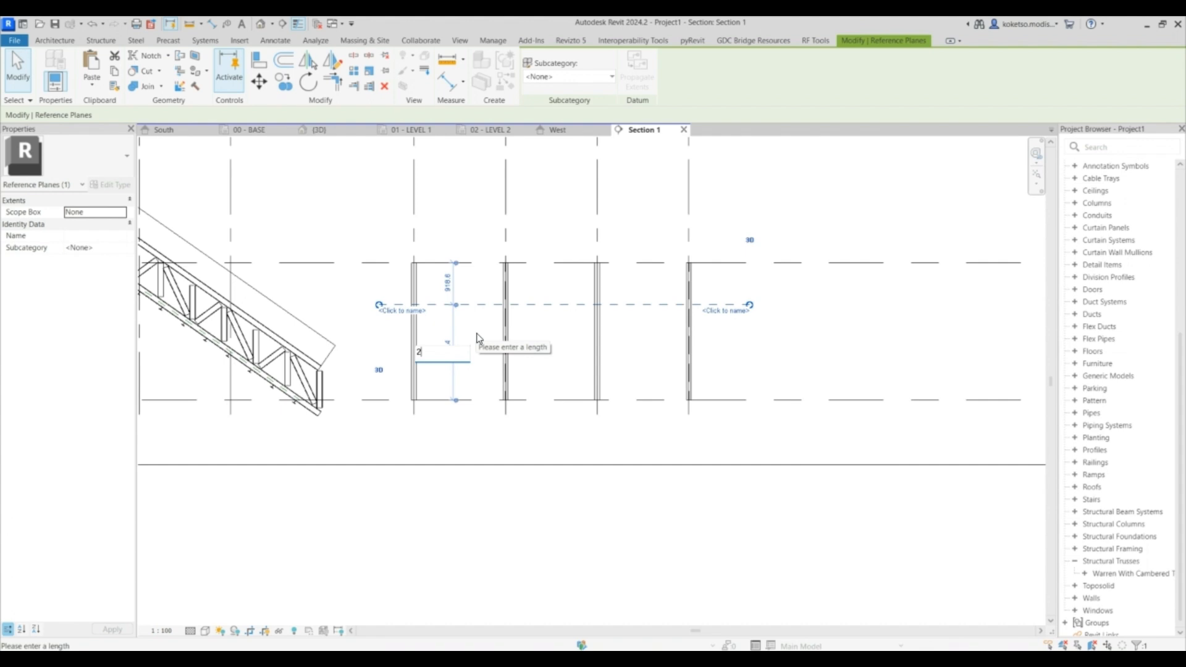
type("2000")
key("Return")
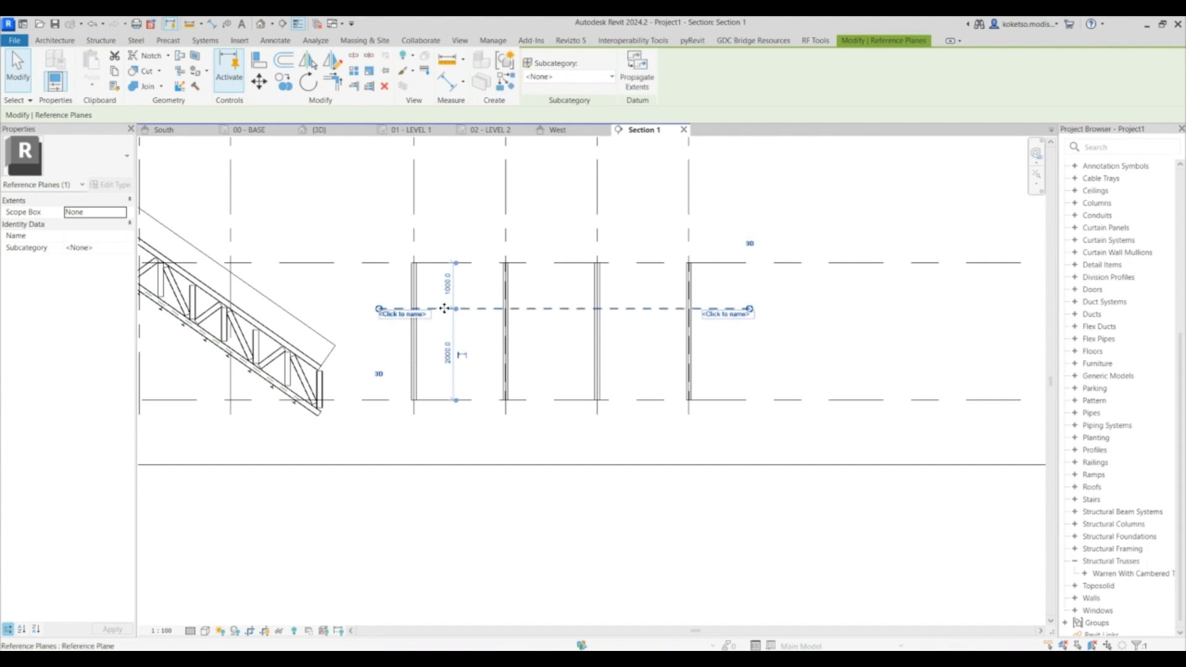
key("Escape")
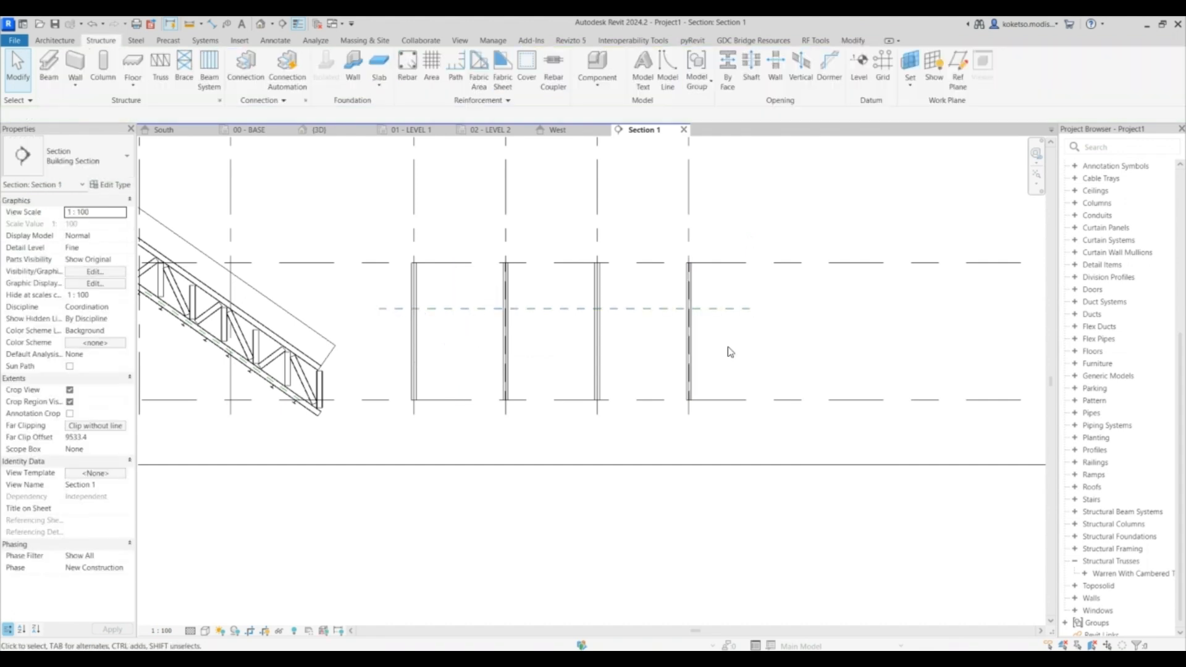
- Attach the tops of the selected columns to the new reference plane
left_click_drag(748, 347, 390, 355)
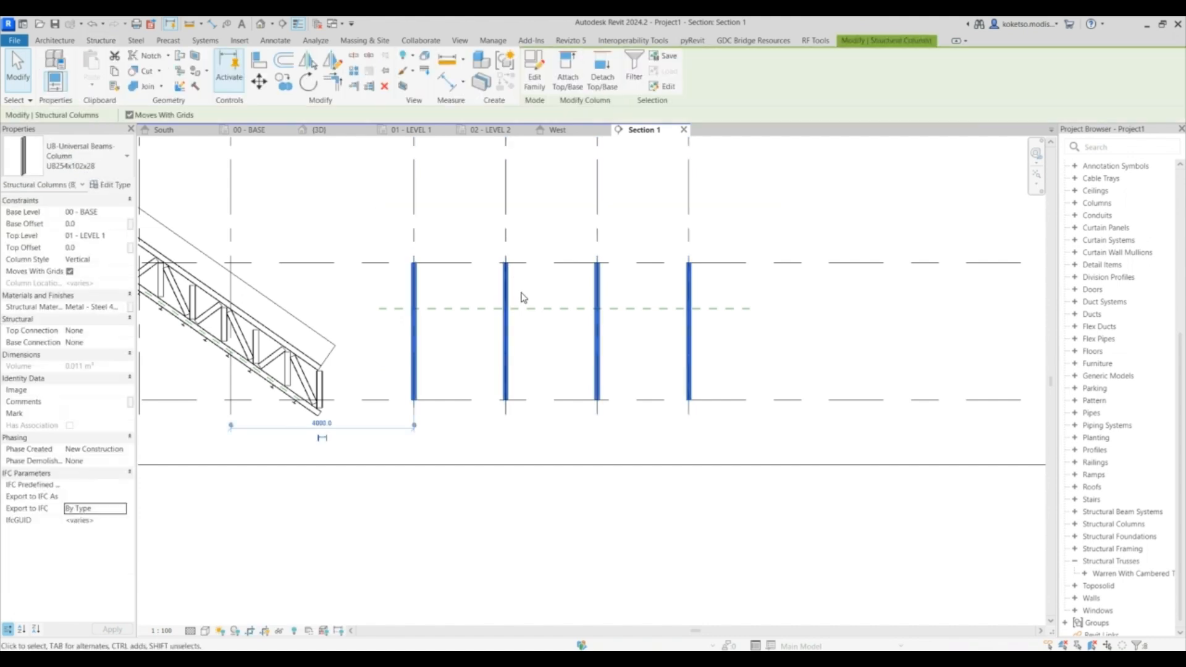
left_click(566, 73)
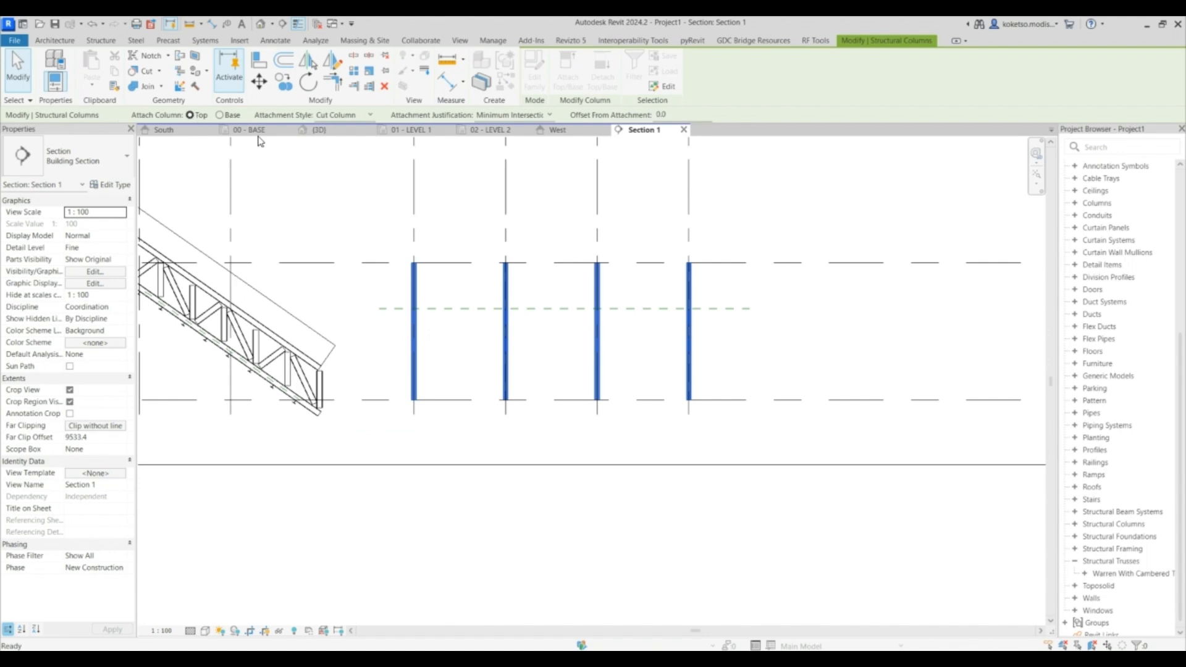
left_click(657, 308)
left_click(658, 337)
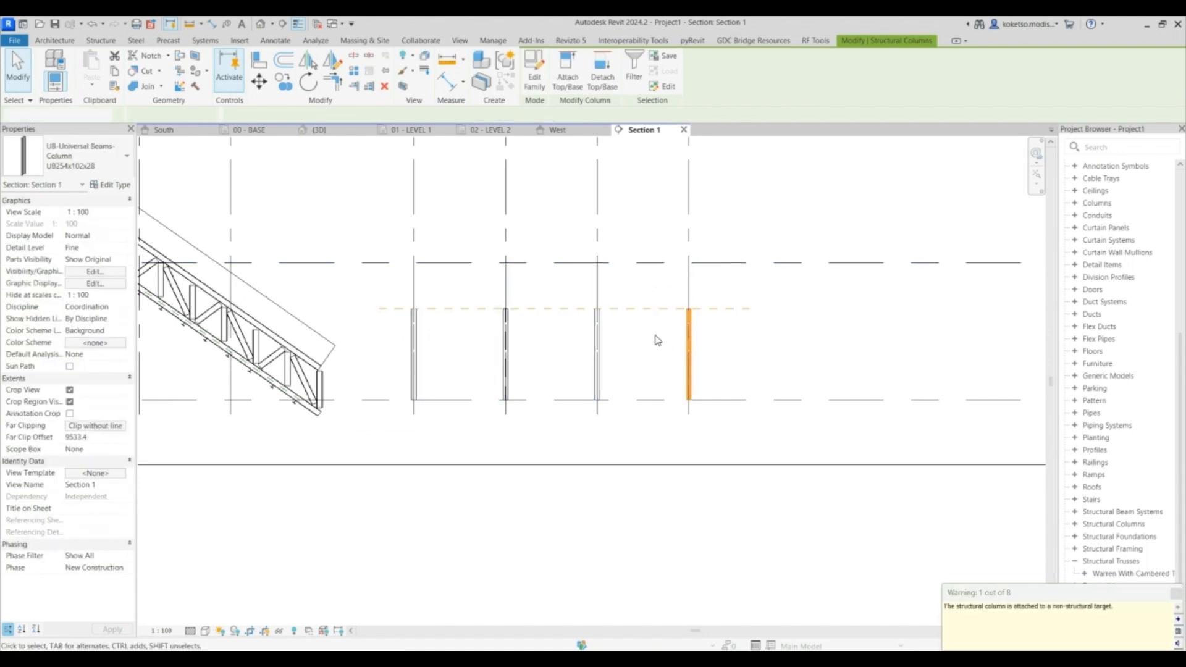
- Copy a reference plane about 1100 mm sideways next to the conveyor in the 00 - BASE plan
left_click(342, 136)
middle_click_drag(531, 420, 559, 519, "shift")
left_click(281, 131)
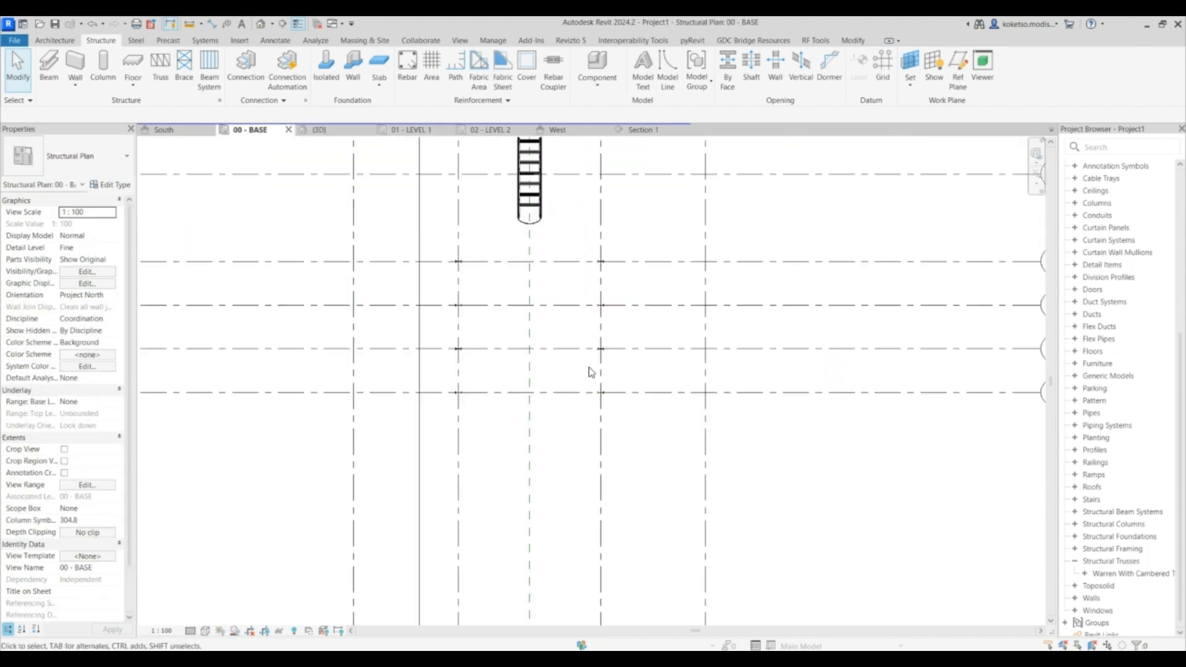
scroll(587, 265, "up", 3)
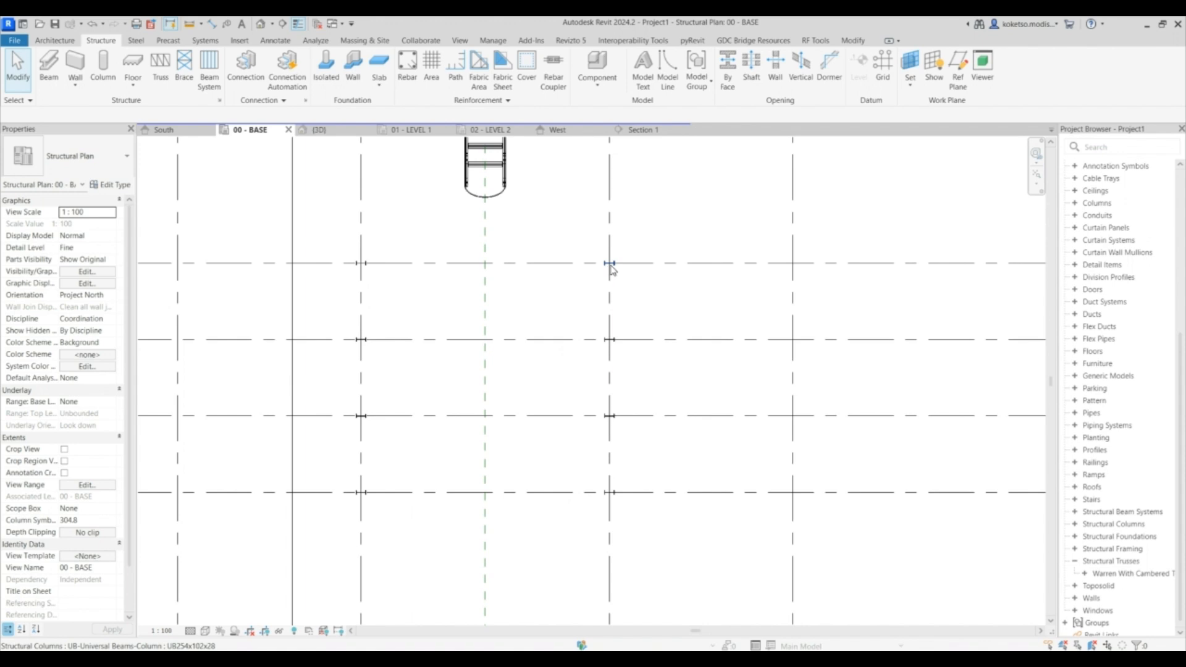
middle_click_drag(410, 265, 435, 193)
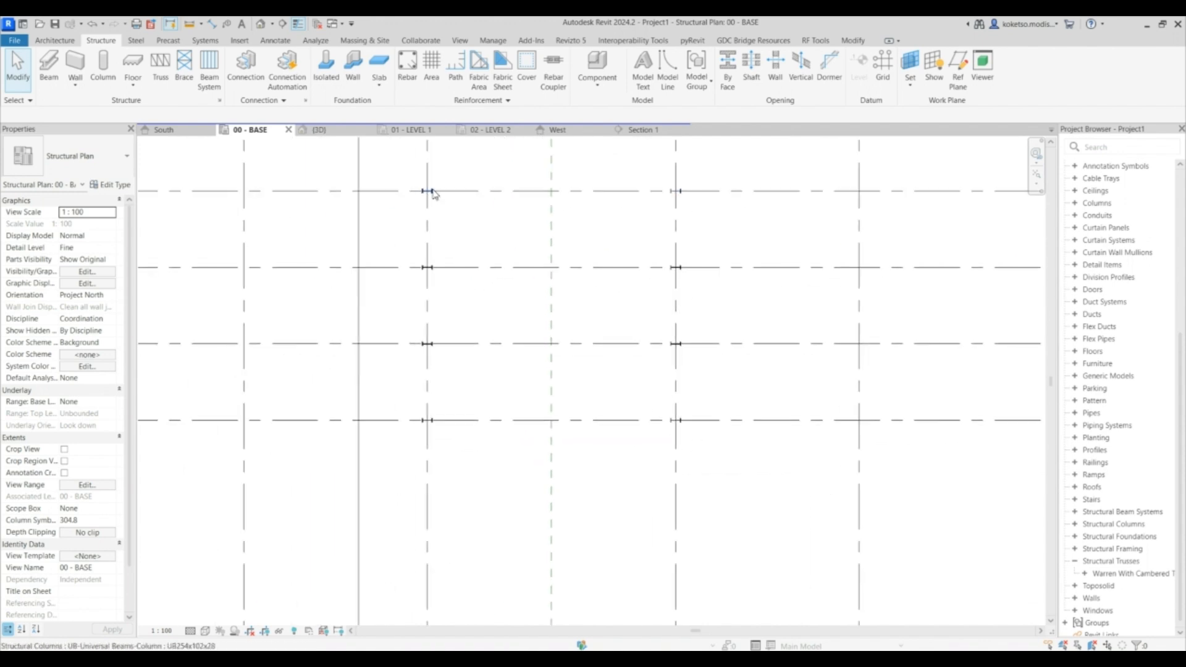
left_click(552, 214)
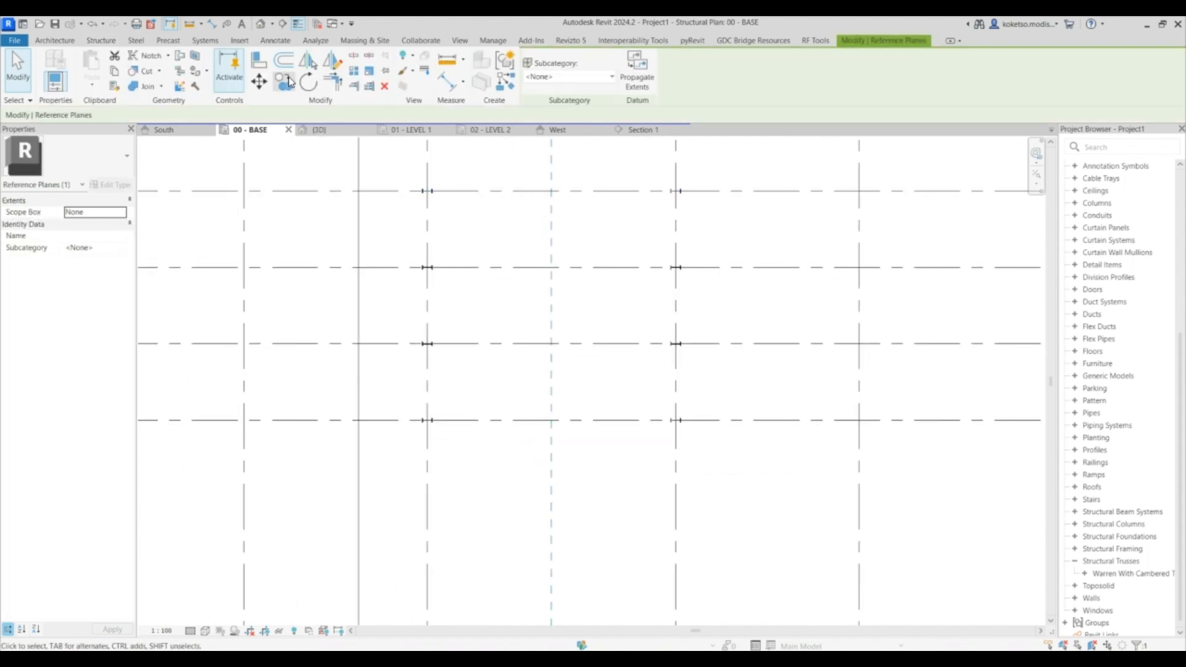
left_click(551, 234)
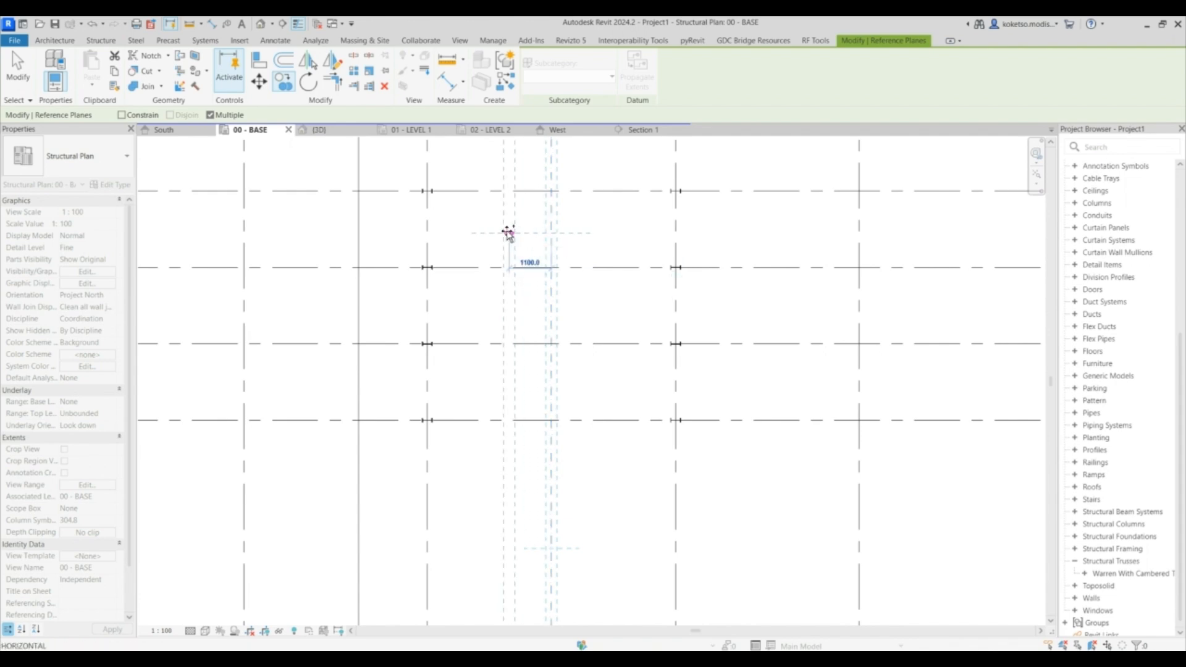
scroll(509, 324, "down", 2)
left_click(513, 323)
key("Escape")
- Mirror the copied reference plane about the conveyor centre line to the opposite side
left_click(311, 66)
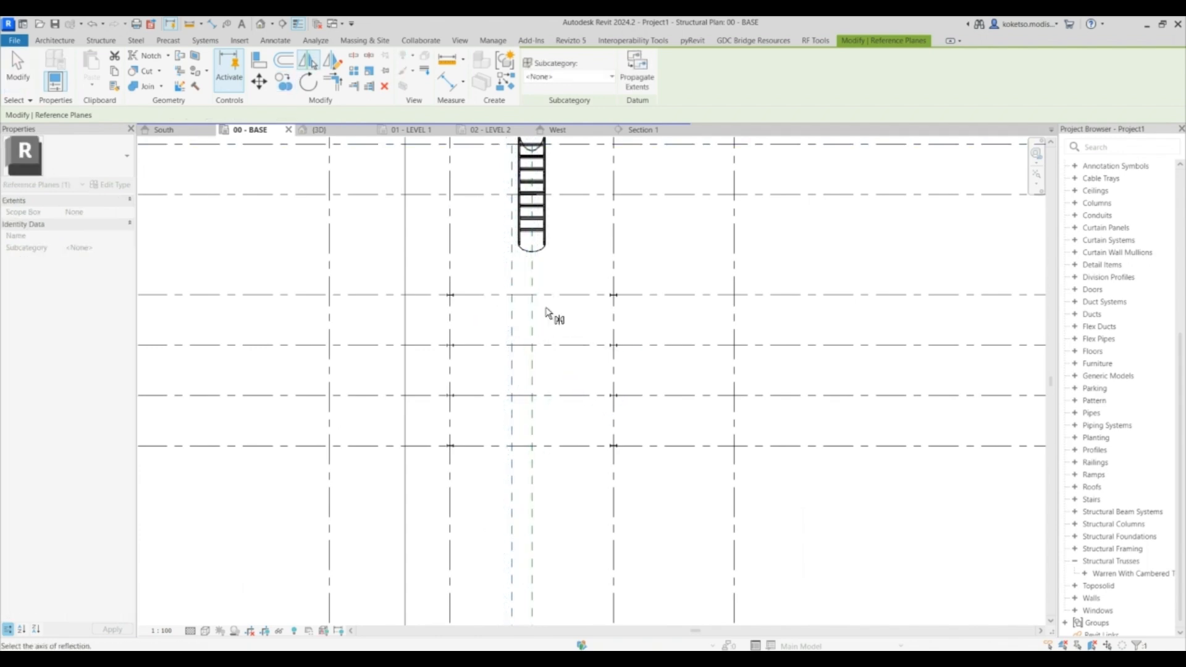
left_click(532, 312)
left_click(562, 377)
middle_click_drag(579, 342, 598, 287)
scroll(629, 241, "up", 4)
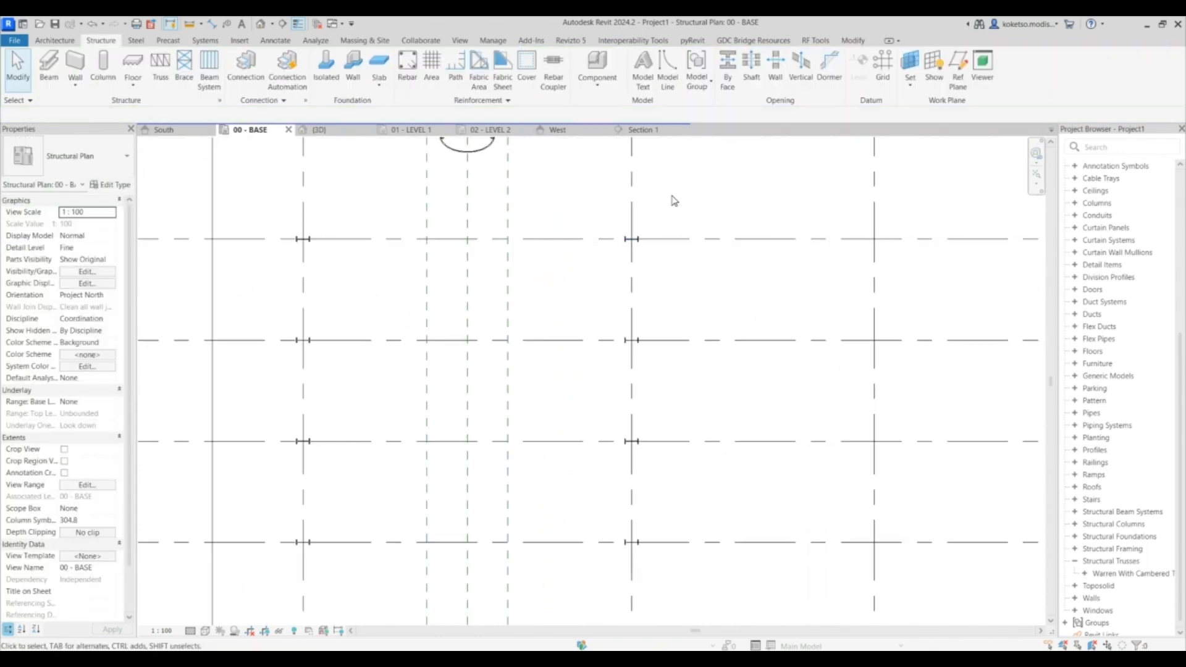
- Move one row of columns onto the new reference plane beside the conveyor
left_click(624, 402)
scroll(627, 324, "down", 3)
left_click_drag(661, 234, 591, 519)
left_click_drag(723, 226, 669, 544, "shift")
left_click_drag(690, 187, 629, 209, "shift")
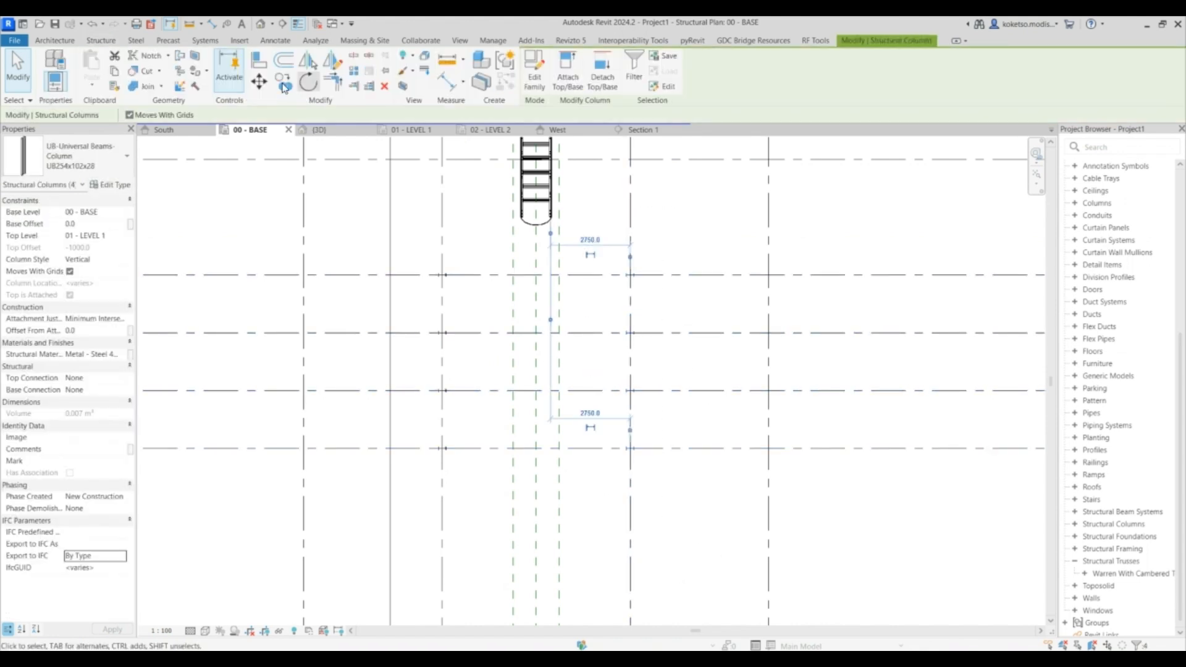
scroll(659, 311, "up", 3)
left_click(601, 309)
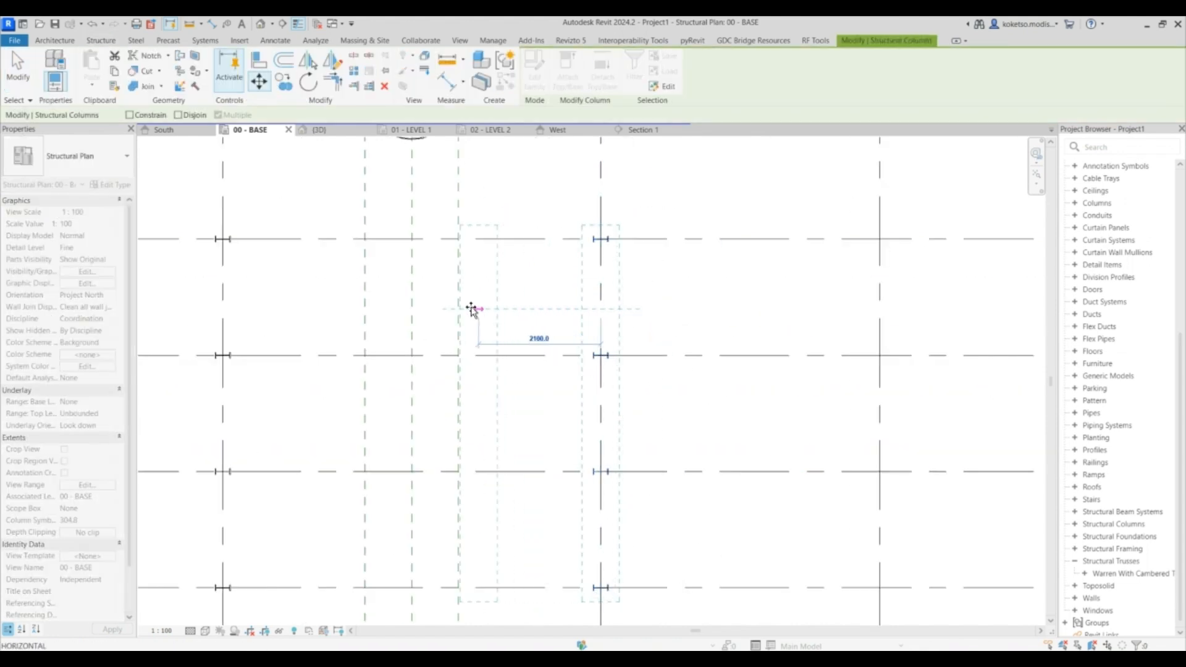
left_click(461, 309)
middle_click_drag(459, 307, 534, 268)
scroll(541, 263, "down", 2)
key("Escape")
- Move the other row of columns onto the opposite reference plane
left_click_drag(418, 194, 352, 509)
left_click_drag(457, 173, 412, 504, "shift")
left_click(259, 82)
left_click(388, 256)
left_click(482, 257)
- Inspect the repositioned columns beneath the conveyor in the 3D view
left_click(353, 131)
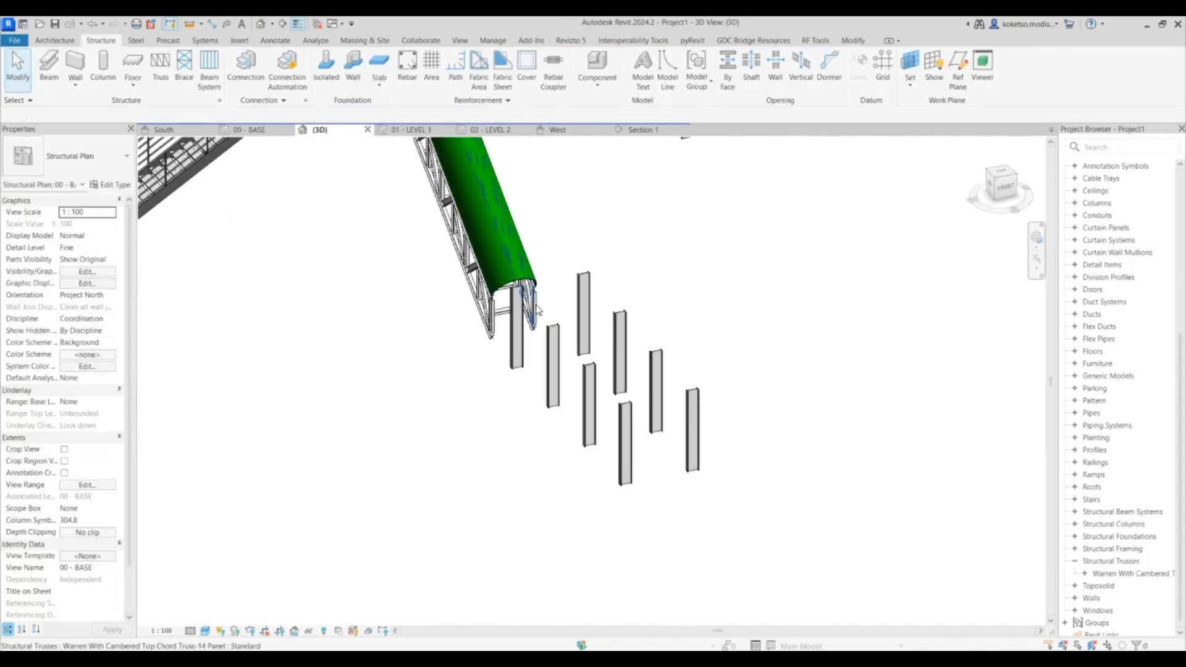
middle_click_drag(781, 460, 587, 395, "shift")
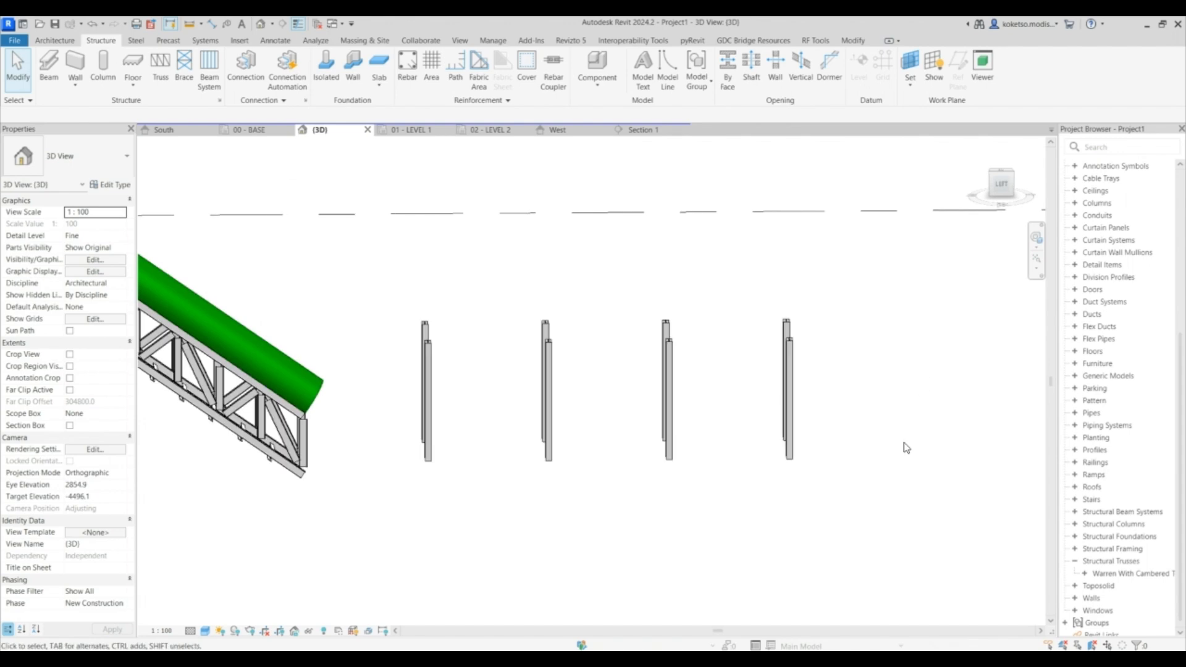
left_click_drag(416, 489, 921, 357)
left_click(908, 365)
middle_click_drag(908, 365, 772, 395, "shift")
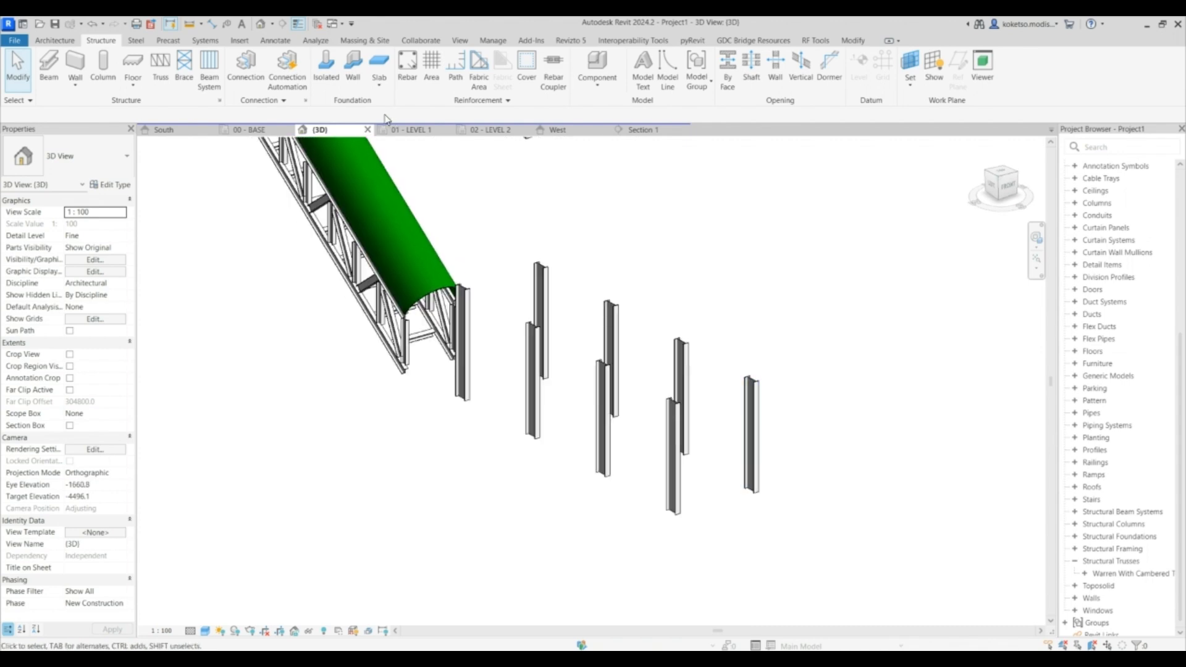
- Remove the UB127x76x13 framing tags from the 01 - LEVEL 1 plan
left_click(423, 131)
scroll(603, 256, "down", 6)
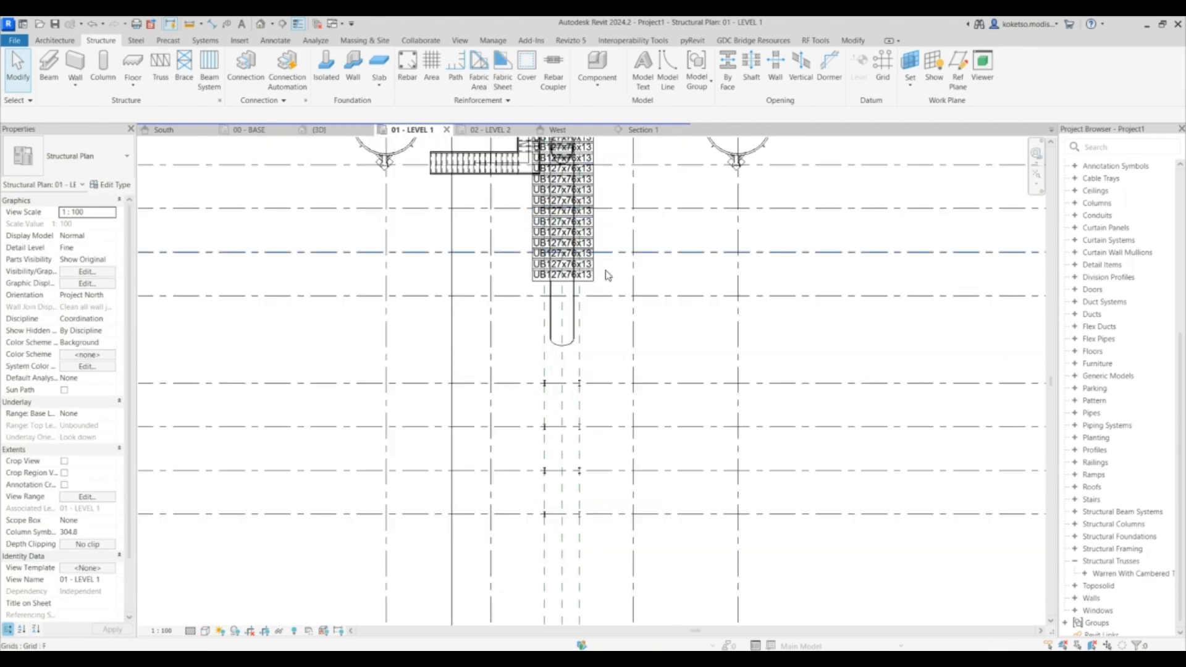
left_click(599, 266)
right_click(604, 275)
mouse_move(679, 417)
left_click(772, 417)
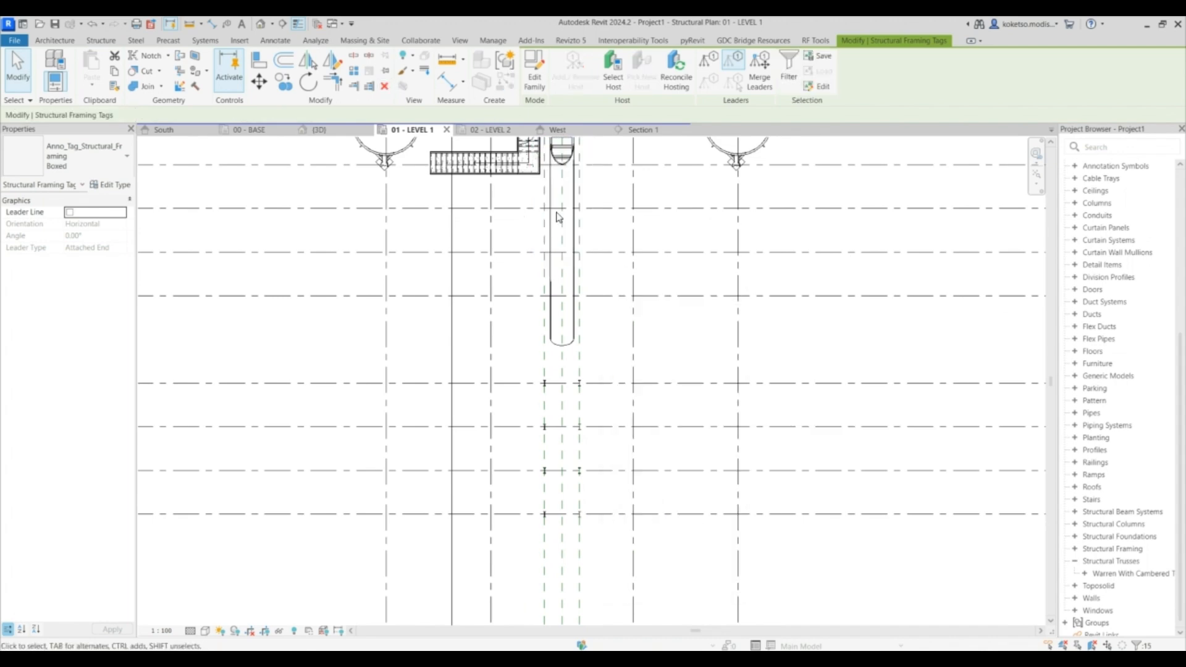
key("Escape")
- Load the British Standard UB-Universal Beams family with the UB254x102x28 type
scroll(561, 313, "up", 3)
middle_click_drag(559, 315, 472, 347)
left_click(239, 40)
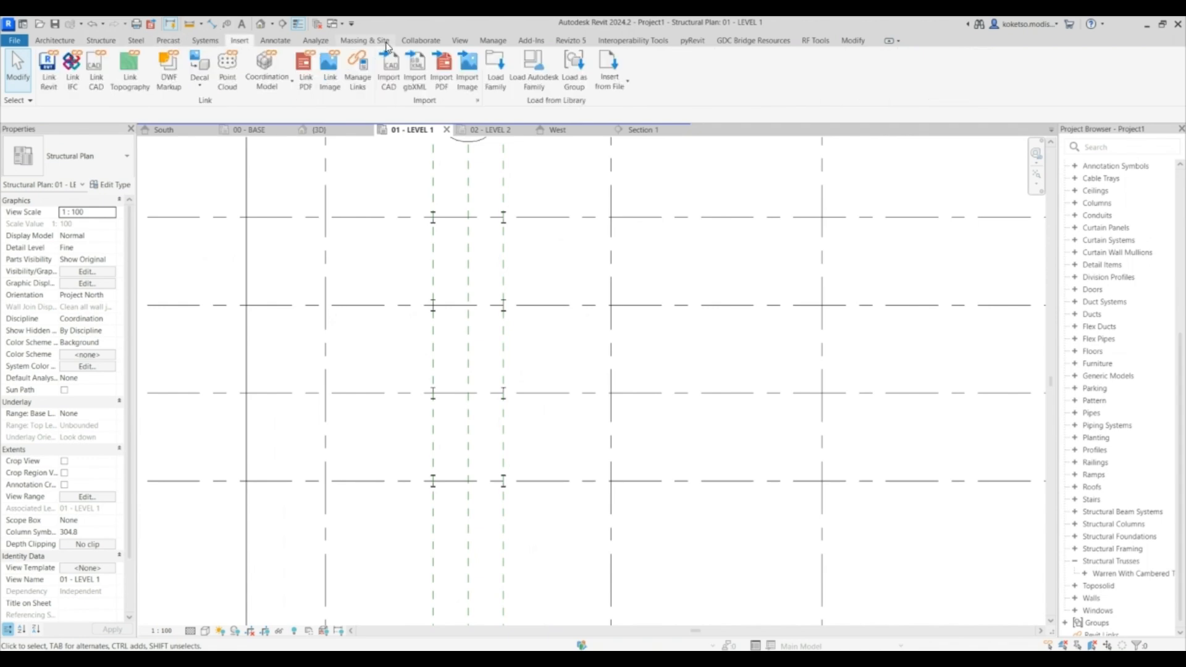
left_click(496, 69)
left_click(102, 326)
scroll(252, 325, "down", 2)
double_click(163, 284)
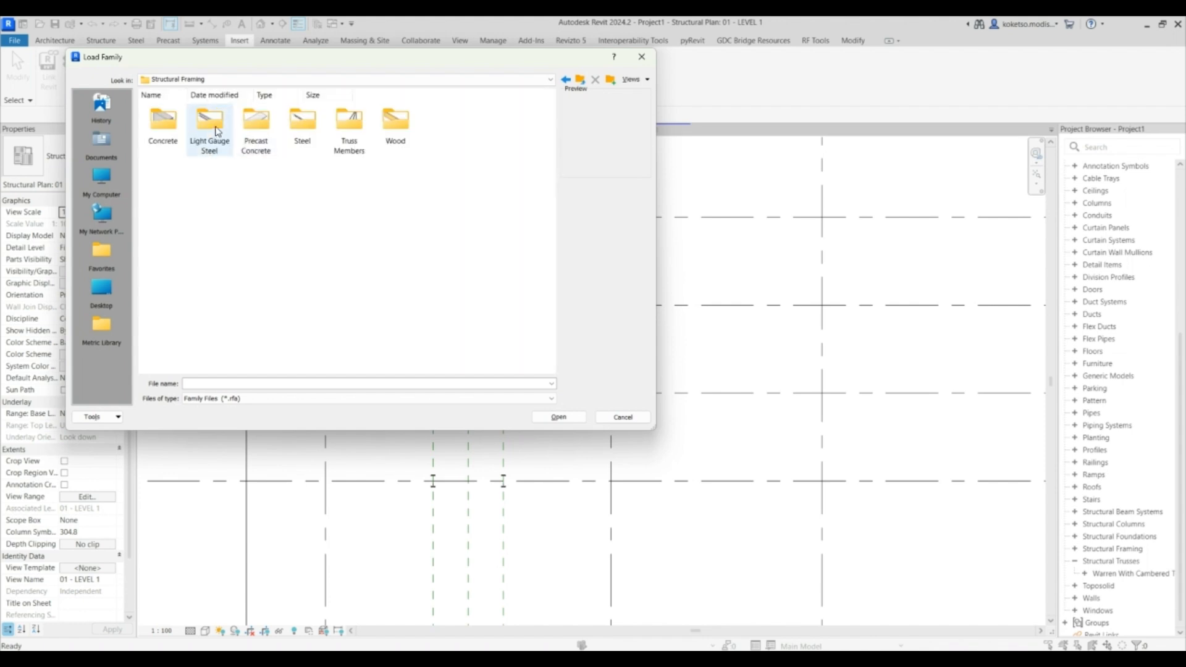
double_click(288, 128)
double_click(166, 124)
left_click(210, 196)
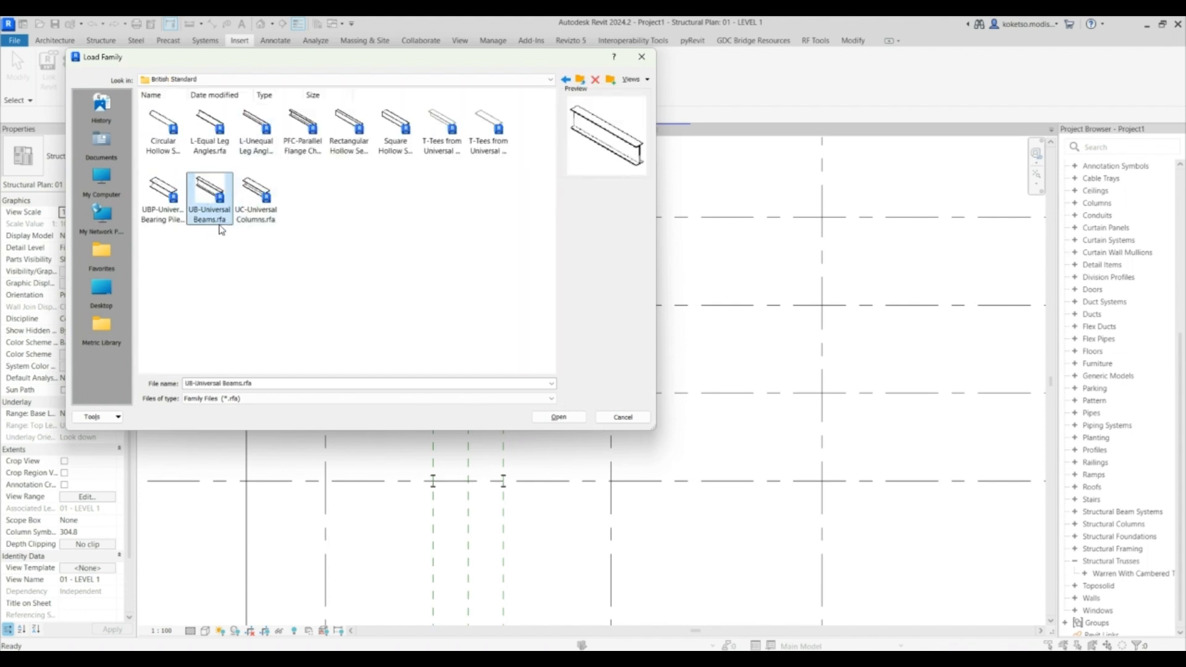
left_click(558, 419)
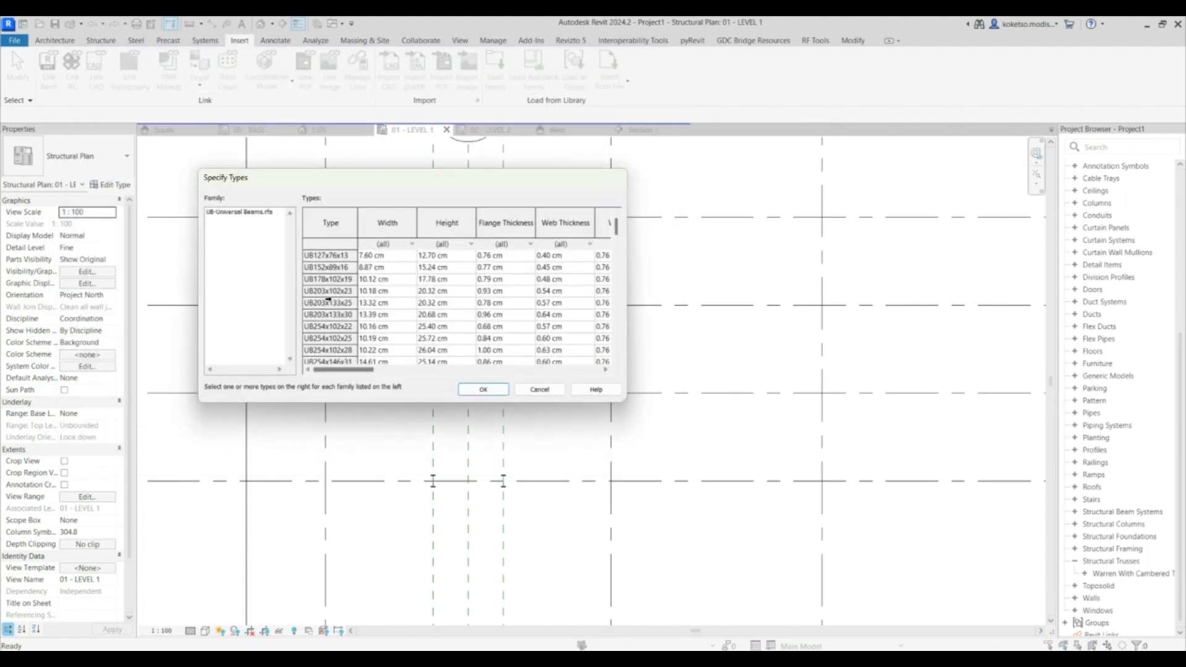
left_click(319, 350)
left_click(488, 389)
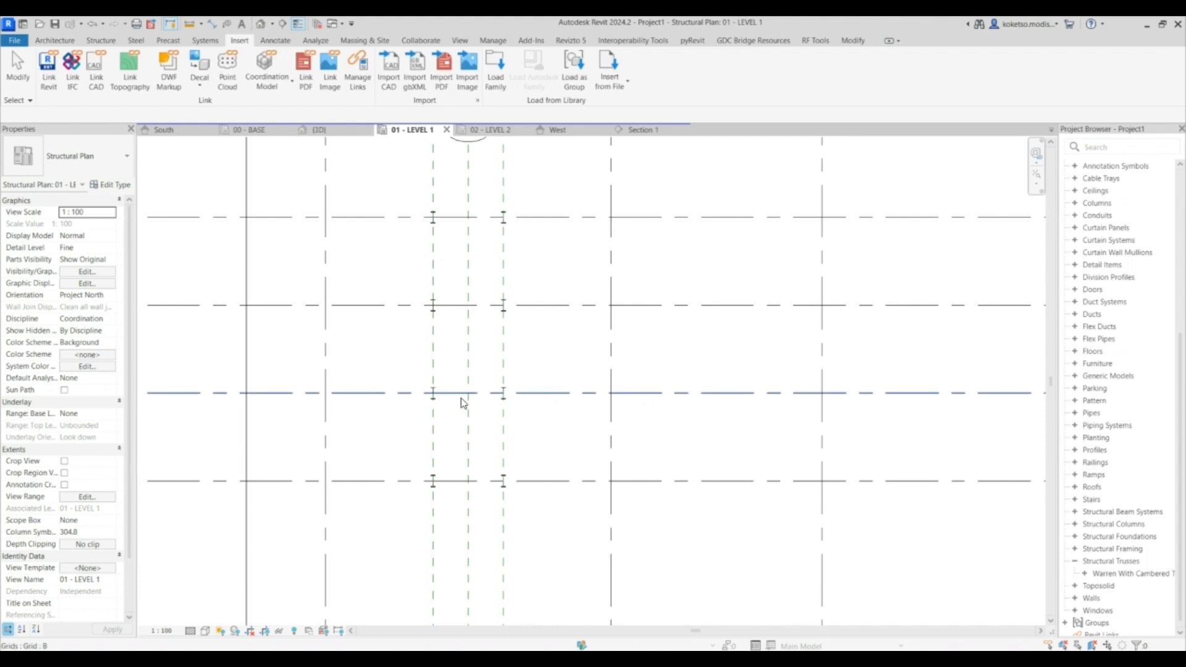
left_click(102, 42)
left_click(50, 70)
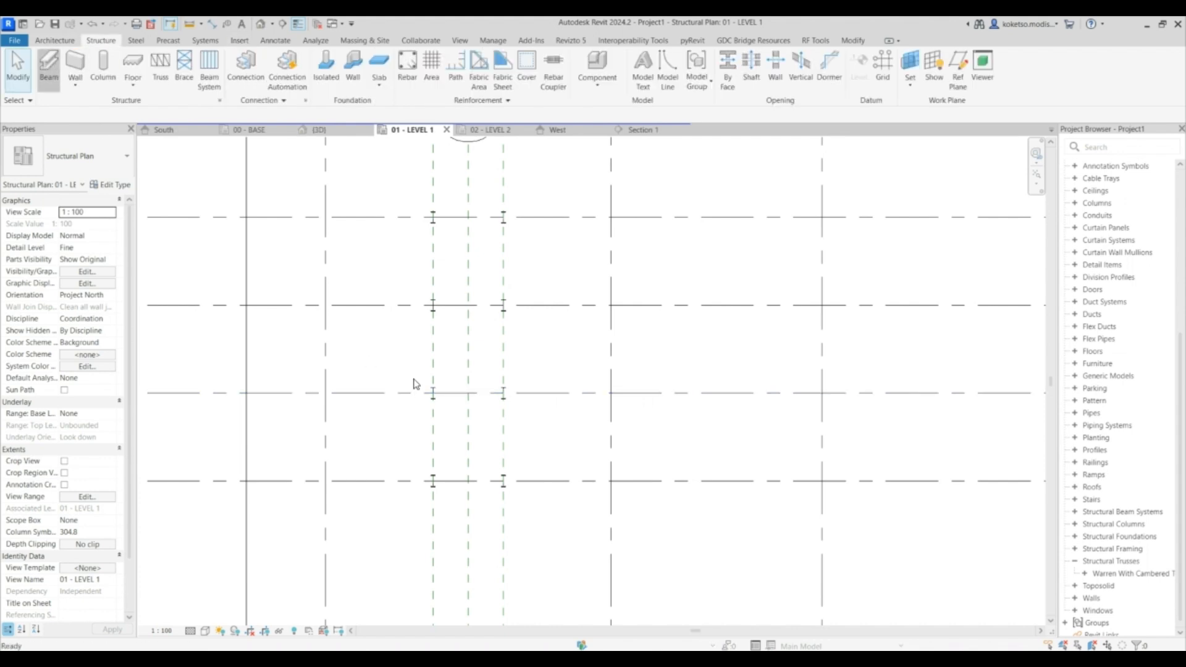
middle_click_drag(433, 475, 492, 376)
scroll(492, 371, "up", 3)
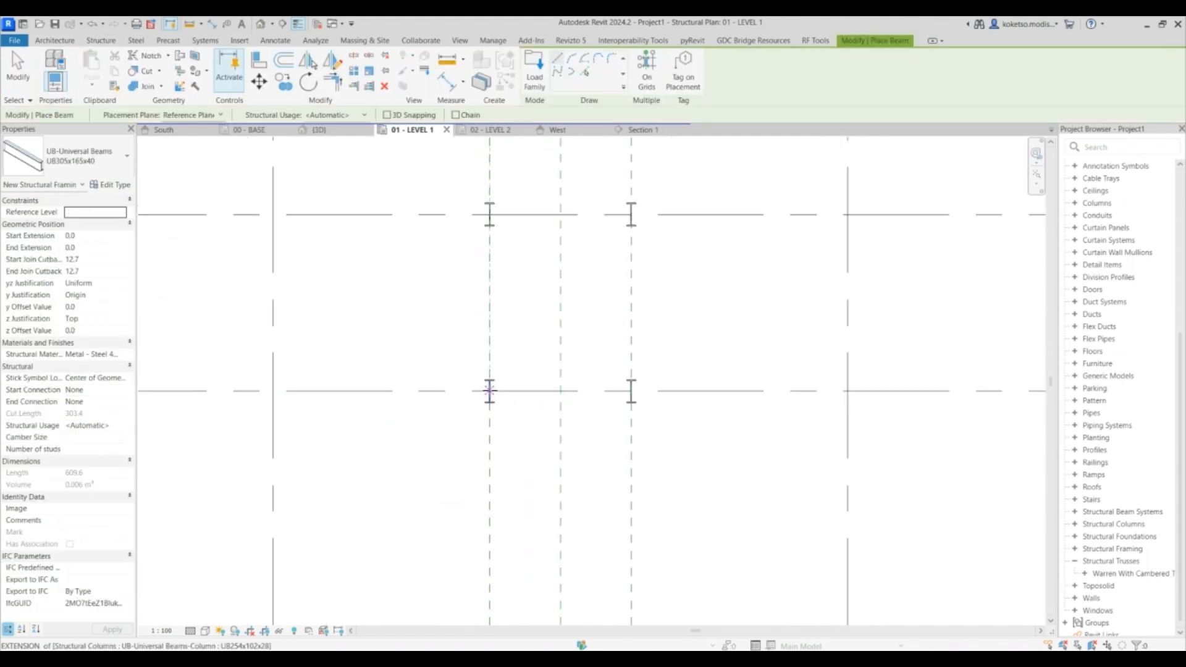
scroll(489, 390, "up", 5)
scroll(483, 363, "down", 2)
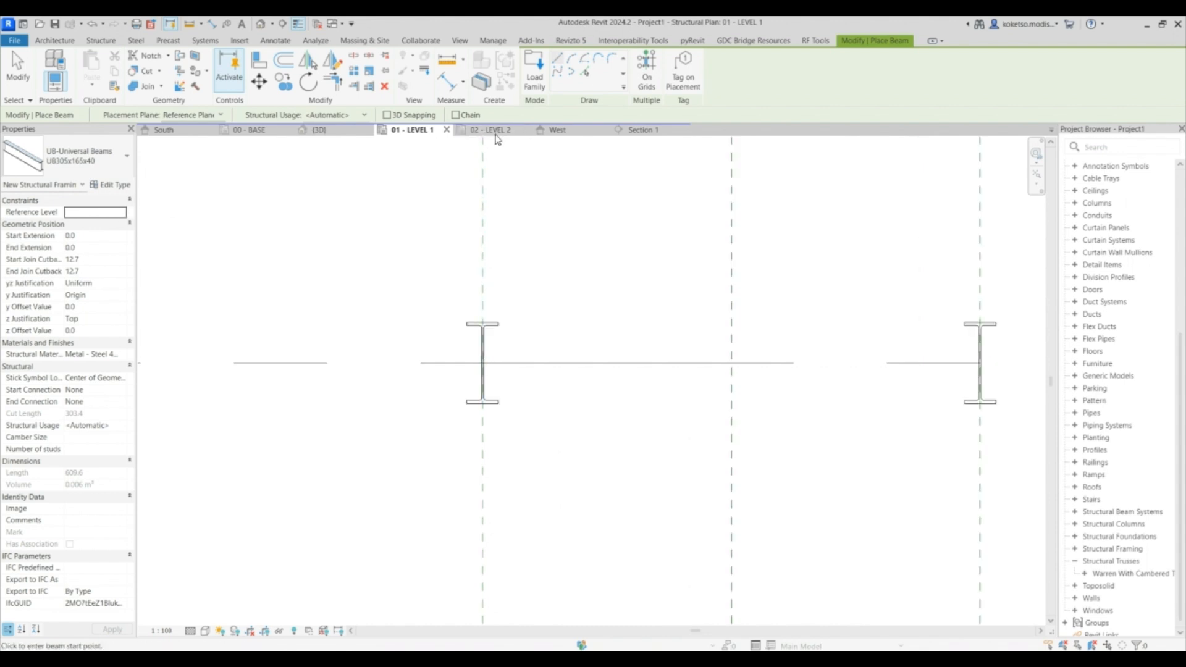
- Name the reference plane above the columns in Section 1 as BEAMS
left_click(619, 130)
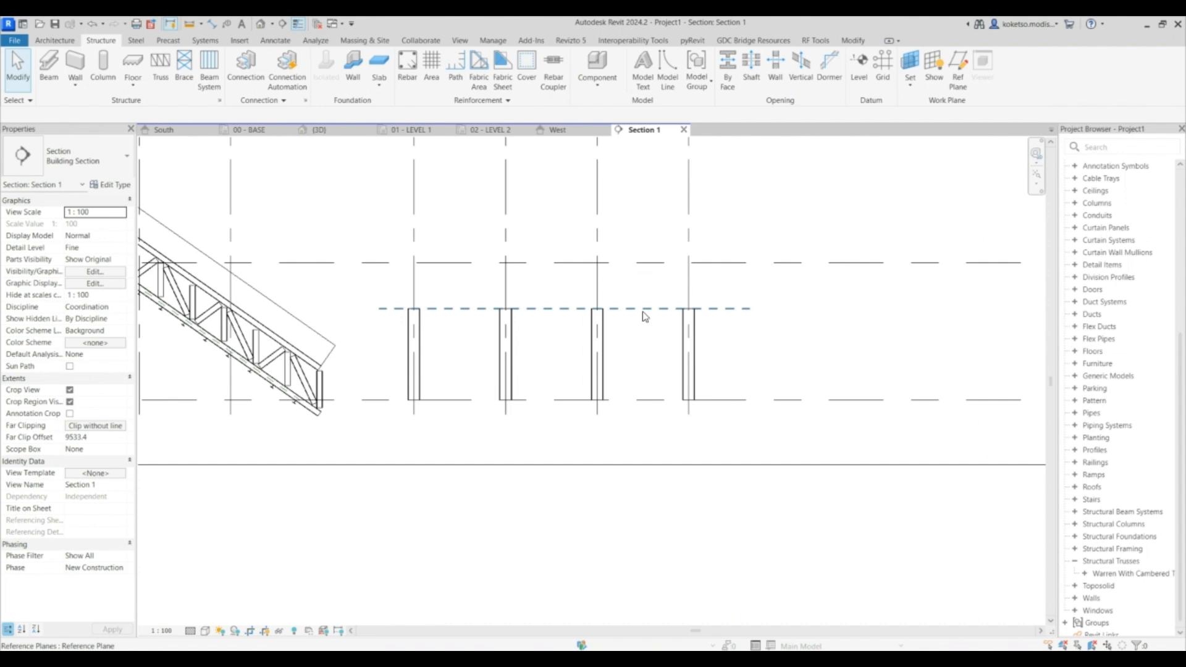
left_click(645, 314)
left_click(729, 316)
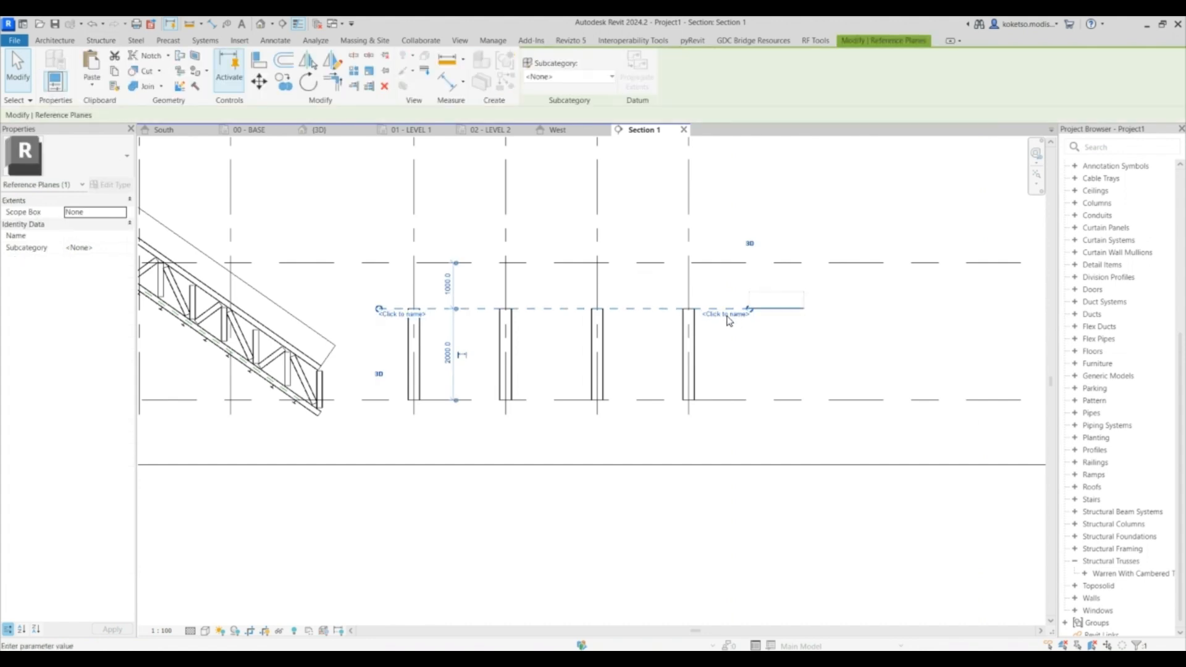
left_click(789, 332)
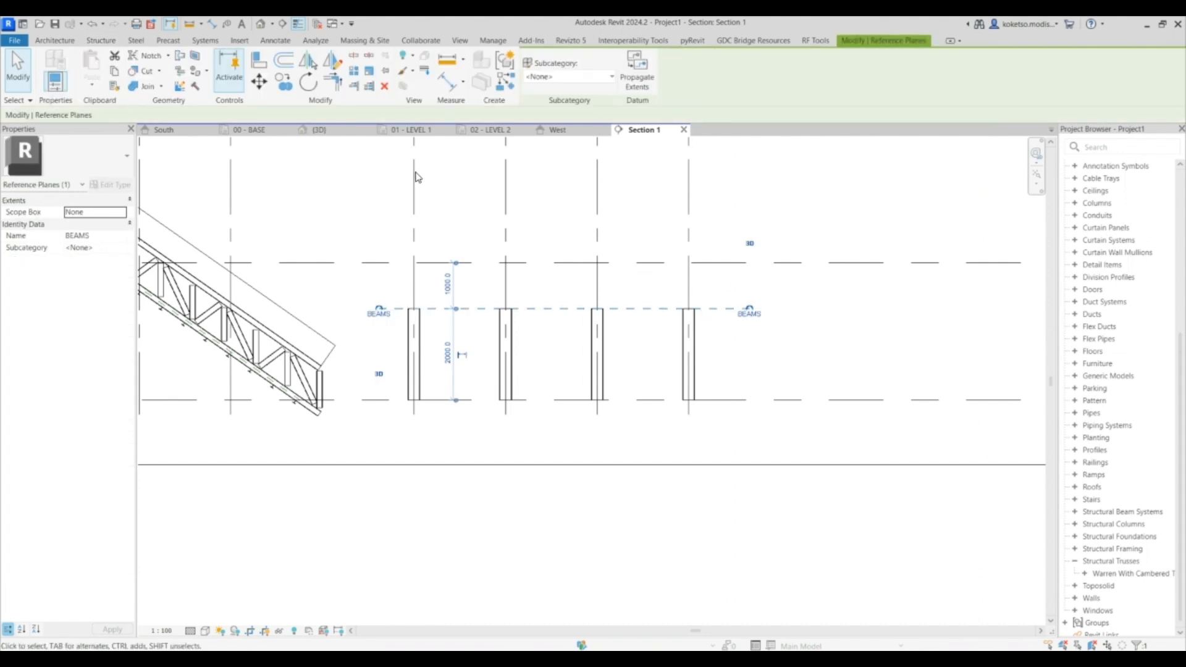
left_click(480, 204)
- Place a UB305x165x40 beam on the BEAMS reference plane between the first two columns of one row
left_click(411, 129)
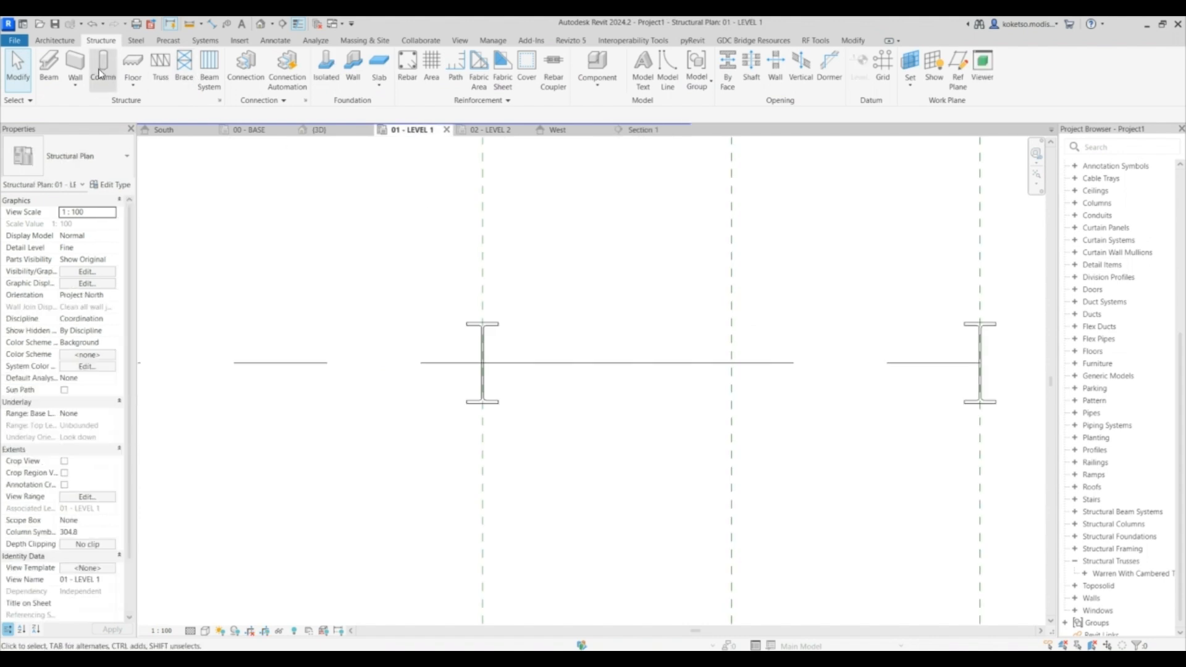
left_click(54, 64)
left_click(125, 216)
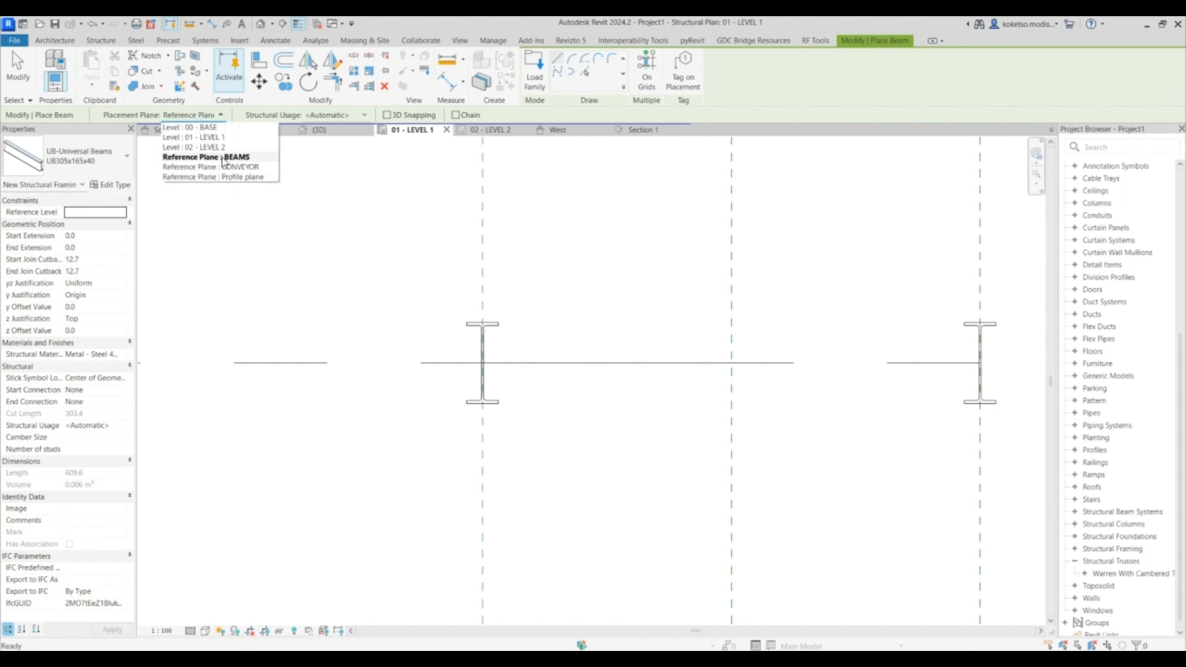
left_click(223, 158)
scroll(475, 362, "up", 3)
left_click(495, 364)
middle_click_drag(494, 423, 487, 476)
scroll(477, 464, "down", 6)
left_click(477, 221)
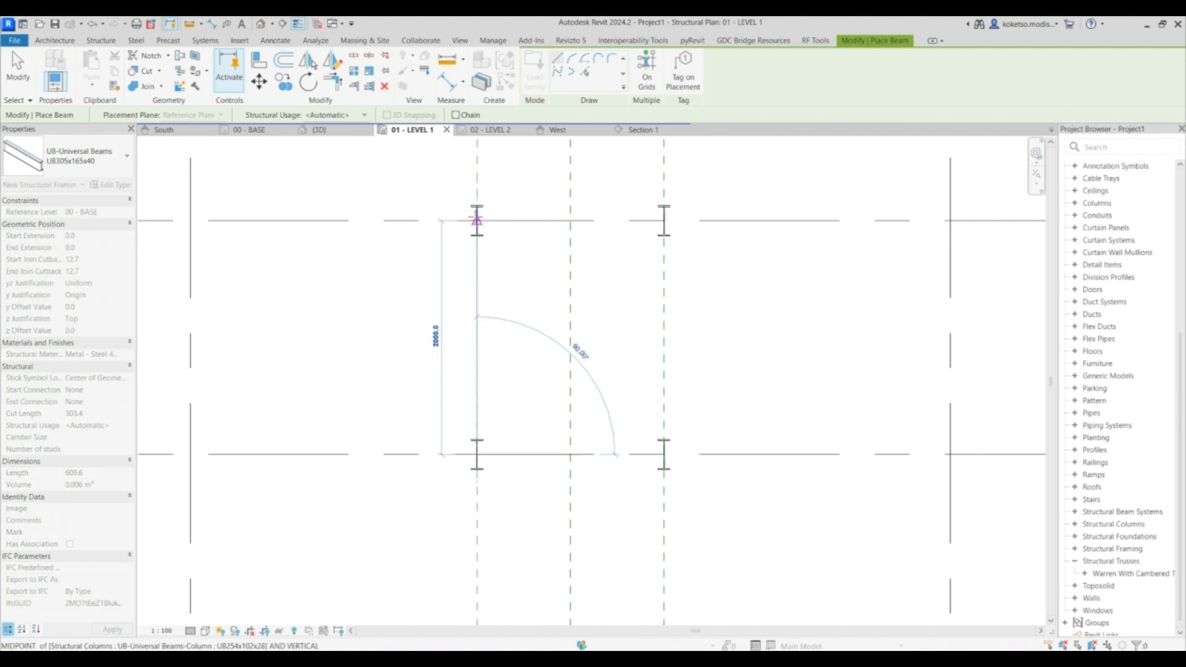
left_click(477, 221)
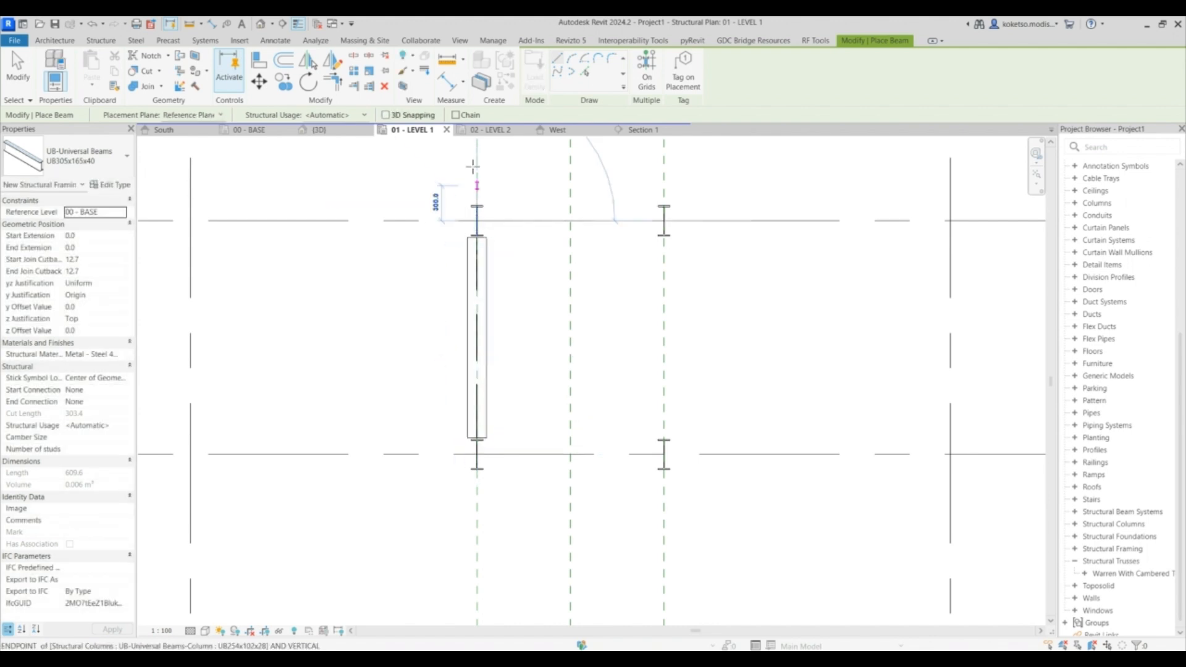
- Place further beams between the remaining columns along the same row
middle_click_drag(477, 153, 479, 317)
scroll(480, 315, "down", 2)
left_click(478, 191)
scroll(470, 298, "down", 2)
middle_click_drag(477, 187, 470, 513)
scroll(471, 298, "up", 3)
left_click(471, 303)
scroll(471, 302, "up", 2)
scroll(469, 512, "down", 2)
left_click(471, 241)
scroll(484, 383, "down", 2)
key("Escape")
key("Escape")
- Change the selected beams' type to UB254x102x28
left_click(491, 303, "ctrl")
left_click(488, 428, "ctrl")
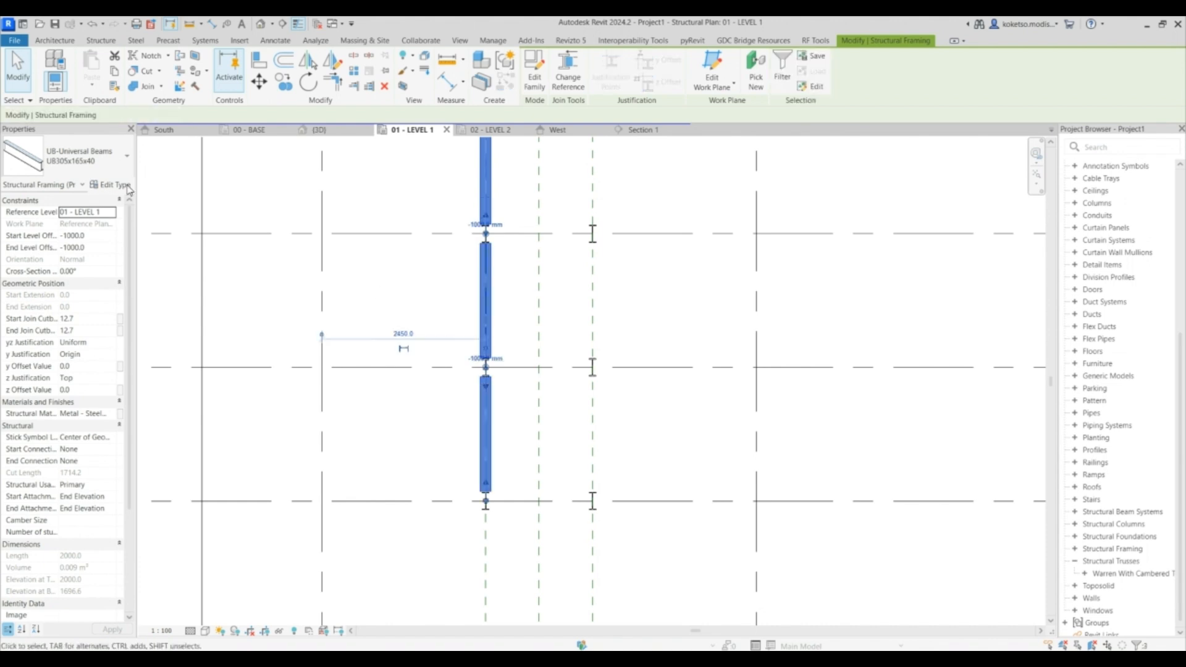
left_click(90, 158)
left_click(85, 242)
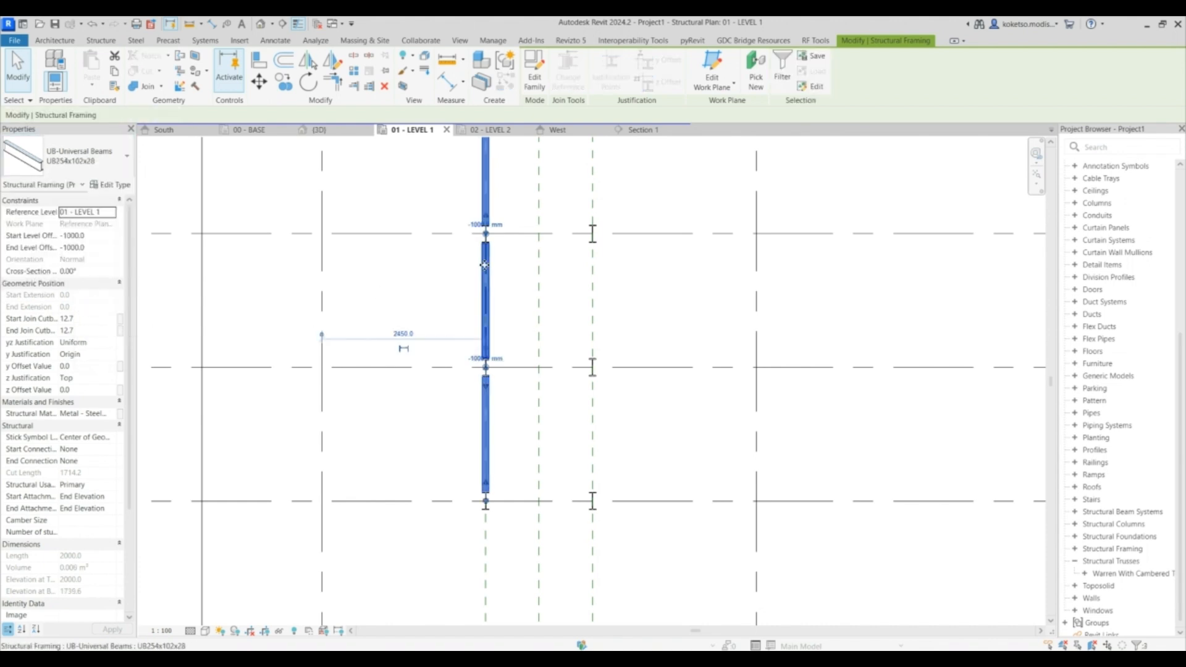
- Copy the row of beams across to the opposite column row
scroll(485, 269, "down", 1)
left_click(286, 82)
scroll(469, 370, "down", 1)
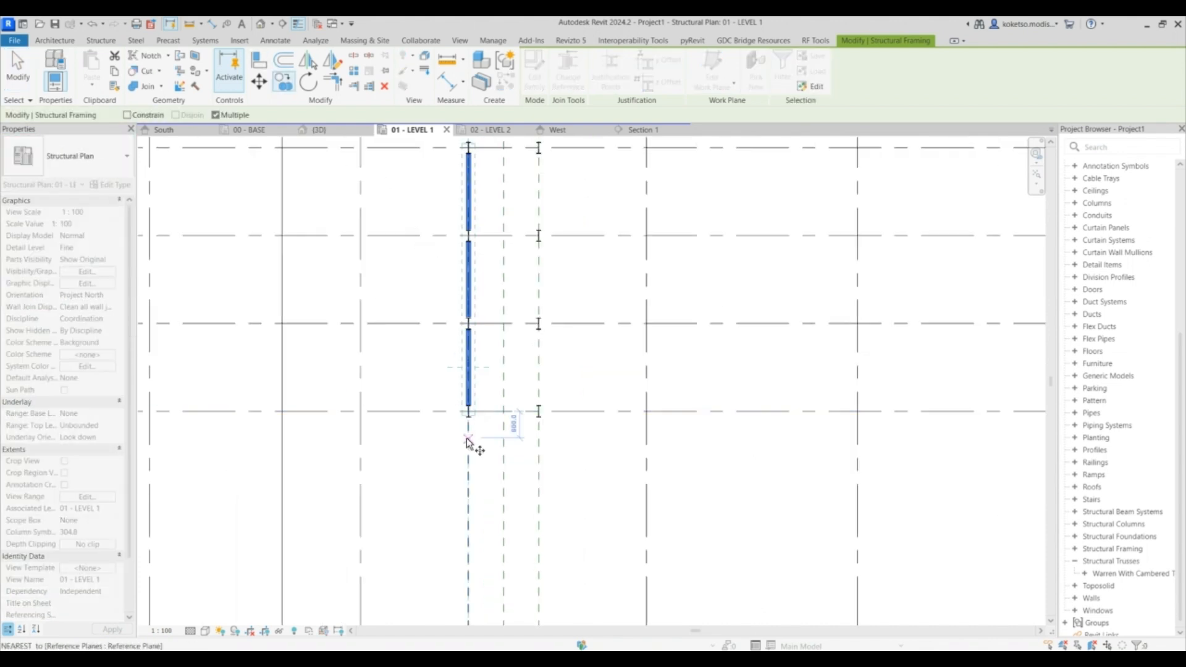
left_click(541, 438)
key("Escape")
key("Escape")
- Place connecting beams between the two column rows at their ends
scroll(498, 191, "up", 2)
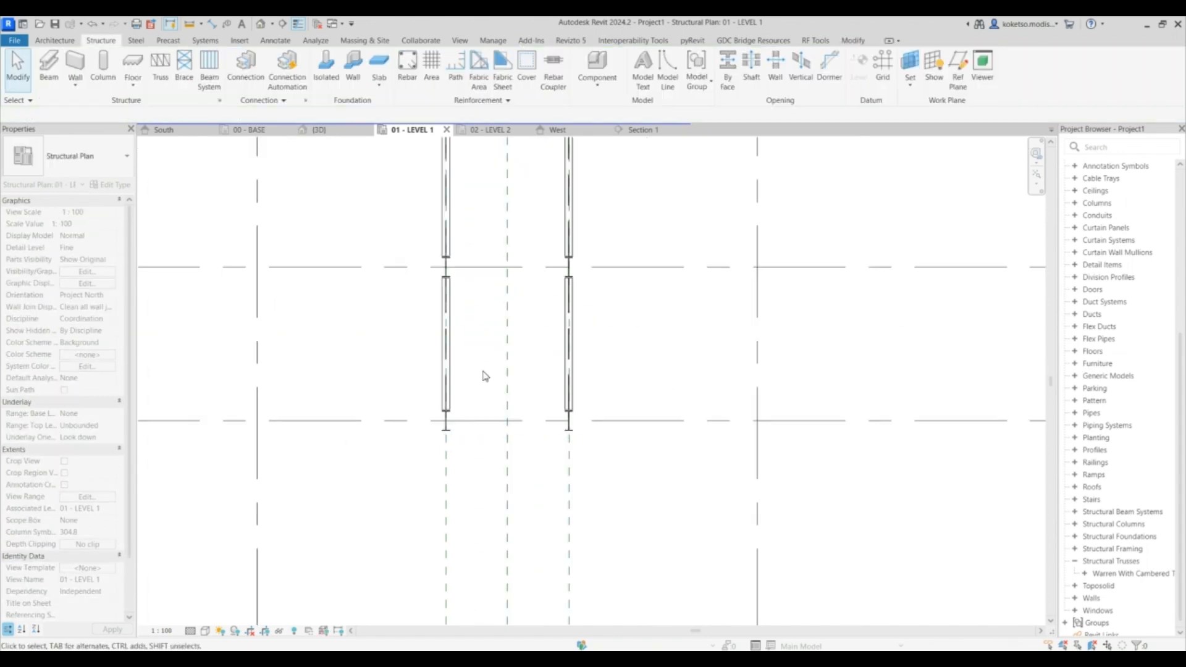
left_click(59, 65)
scroll(455, 443, "up", 3)
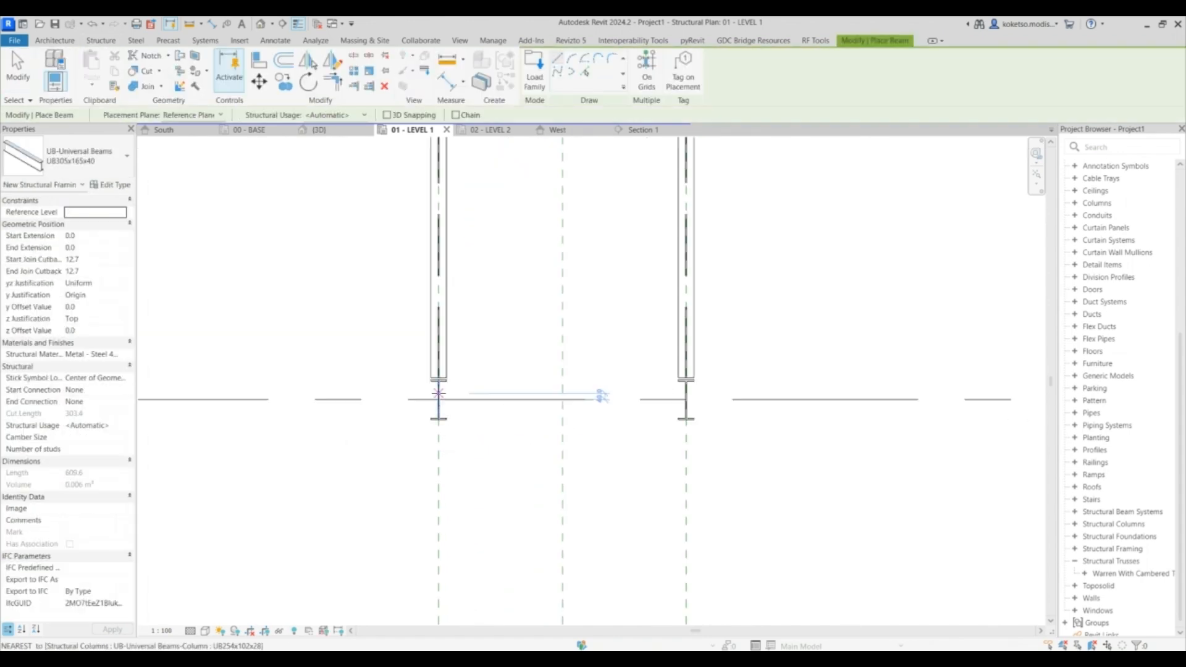
left_click(439, 400)
left_click(686, 400)
scroll(544, 358, "down", 4)
middle_click_drag(550, 333, 521, 270)
scroll(521, 270, "up", 2)
left_click(652, 437)
left_click(653, 233)
key("Escape")
key("Escape")
scroll(535, 223, "down", 3)
middle_click_drag(542, 387, 542, 298)
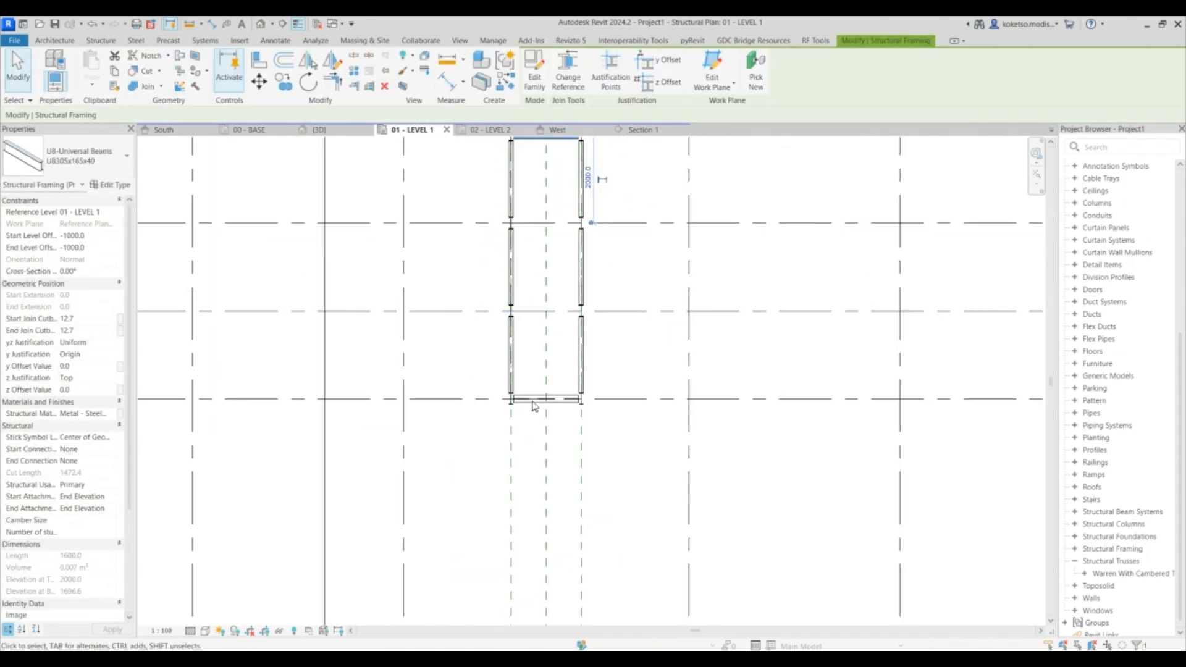
- Change the connecting end beam's type to UB254x102x28
left_click(525, 408, "ctrl")
left_click(80, 162)
left_click(60, 242)
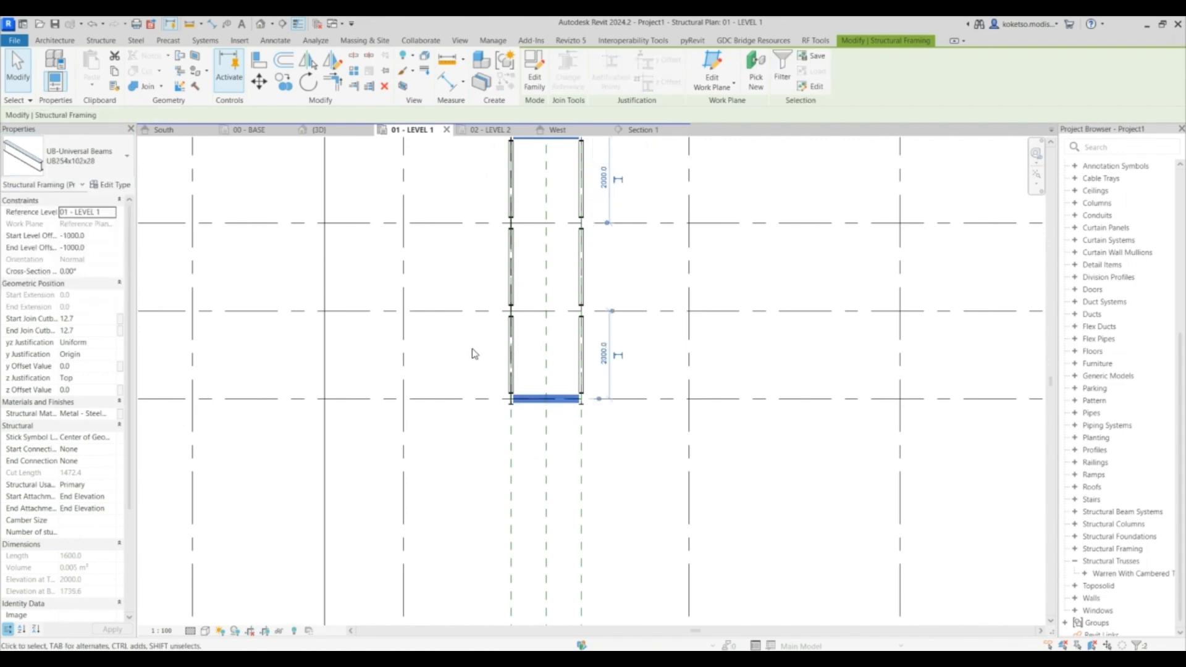
scroll(508, 402, "up", 3)
left_click(507, 405)
left_click(516, 402)
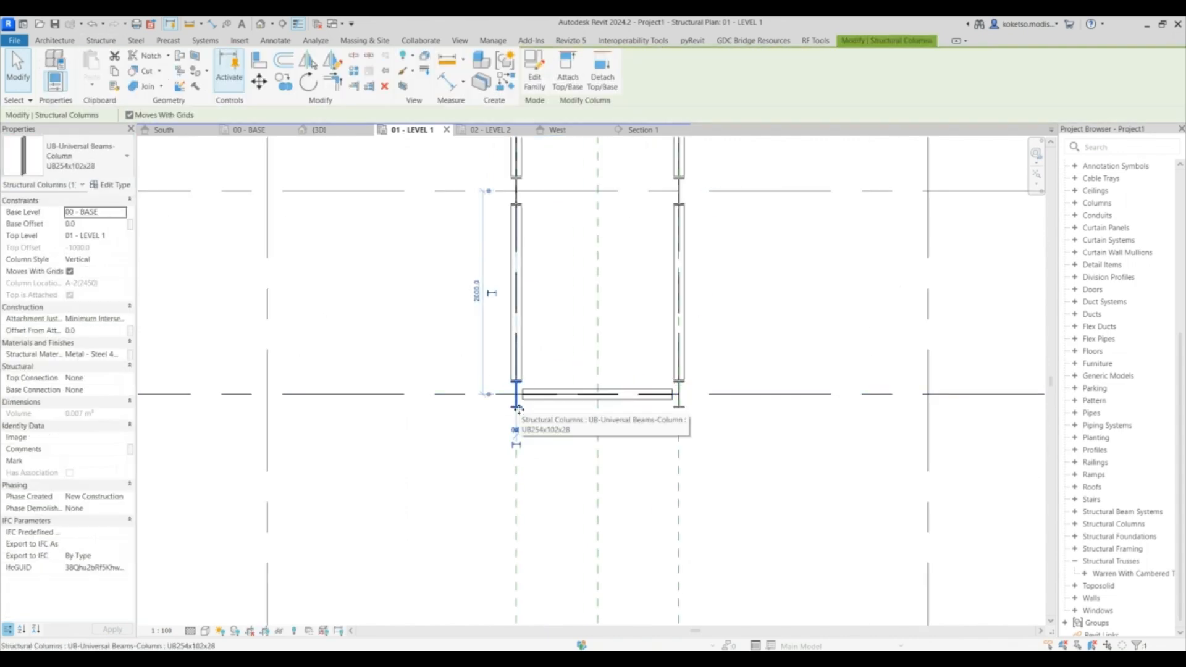
key("Escape")
- Inspect the steel column and beam frame in the 3D view
left_click(327, 136)
middle_click_drag(709, 466, 777, 414, "shift")
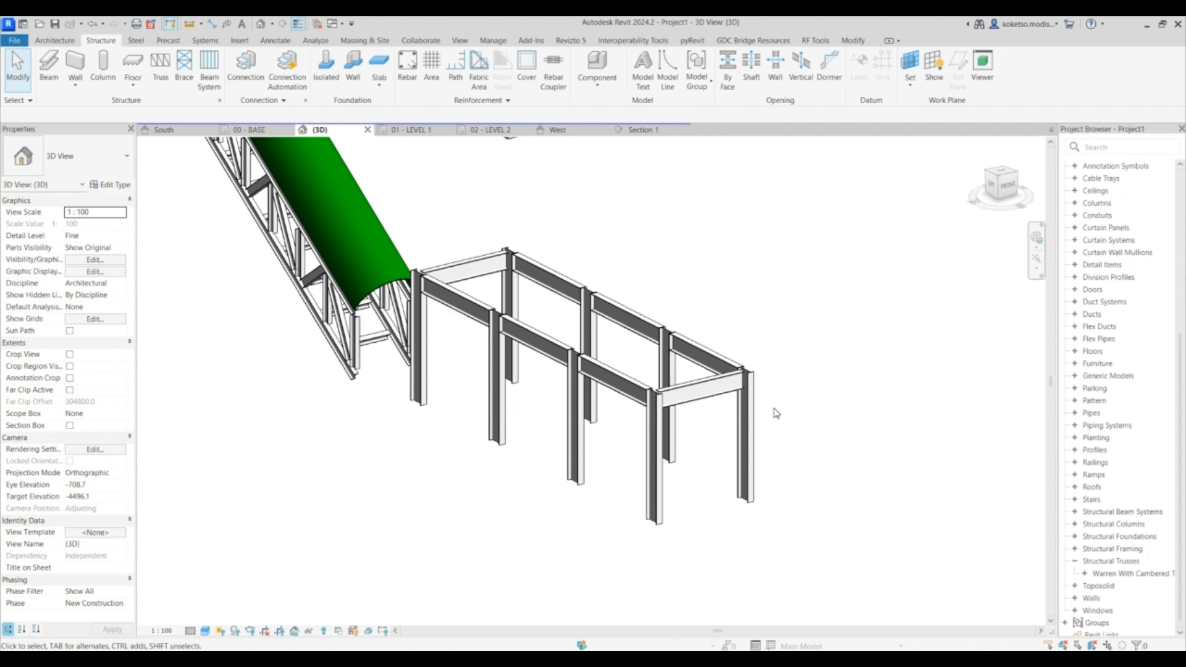
middle_click_drag(777, 411, 795, 411, "shift")
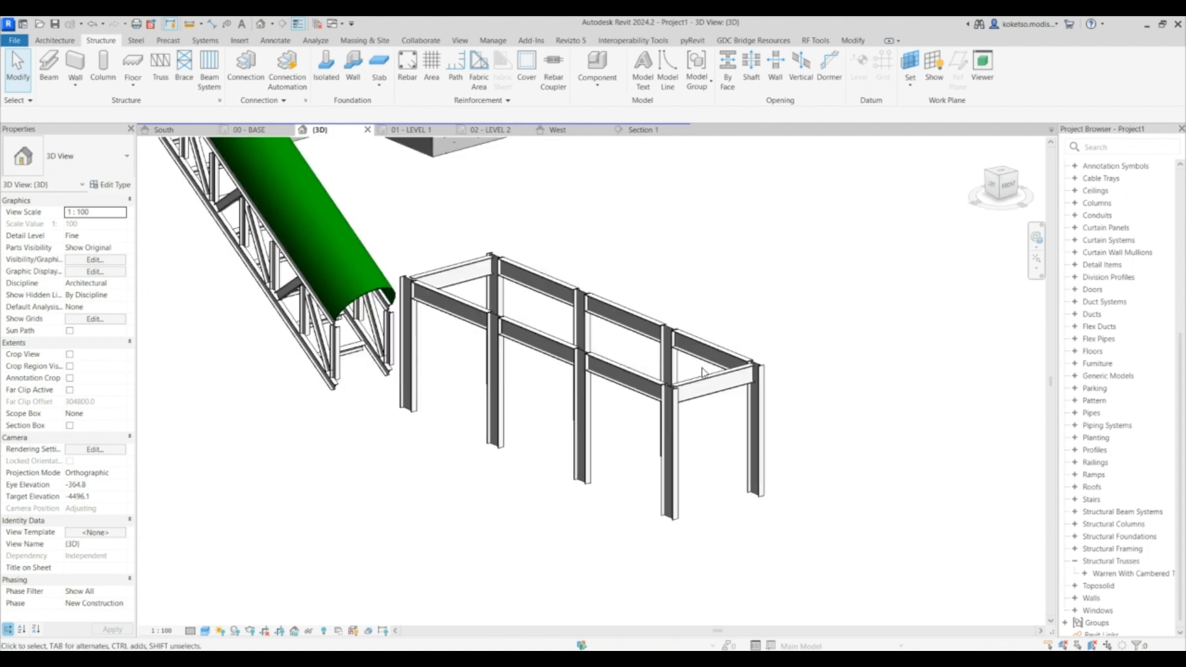
scroll(628, 389, "down", 3)
middle_click_drag(746, 366, 773, 357, "shift")
scroll(770, 339, "down", 4)
scroll(772, 362, "up", 5)
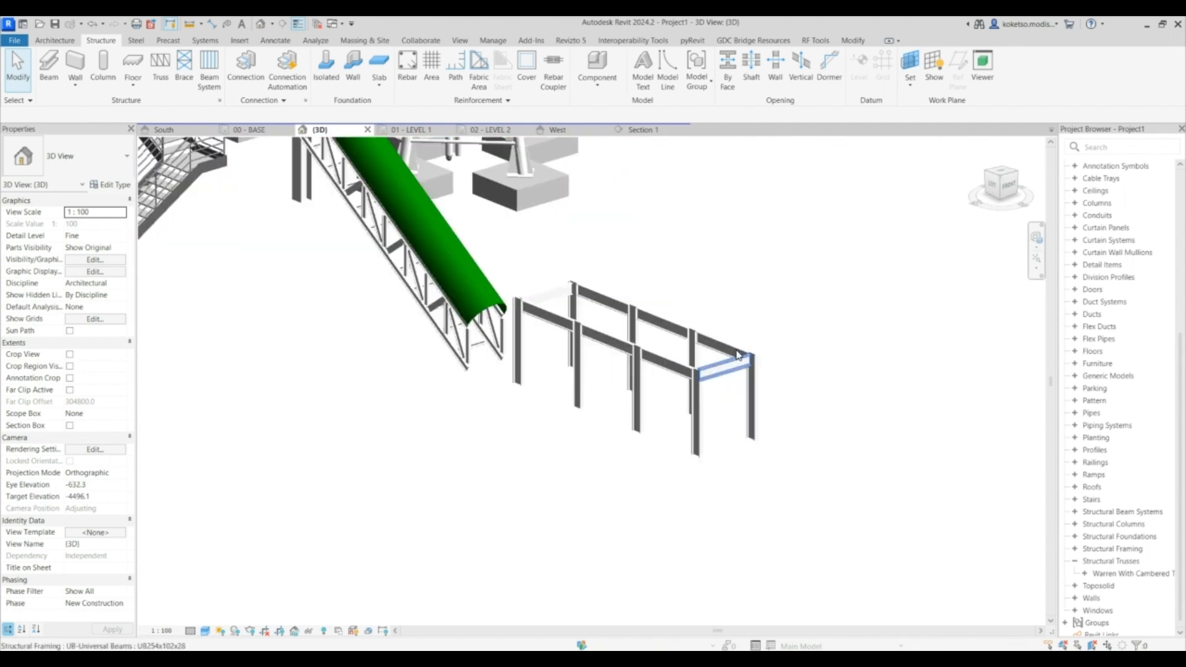
left_click(253, 129)
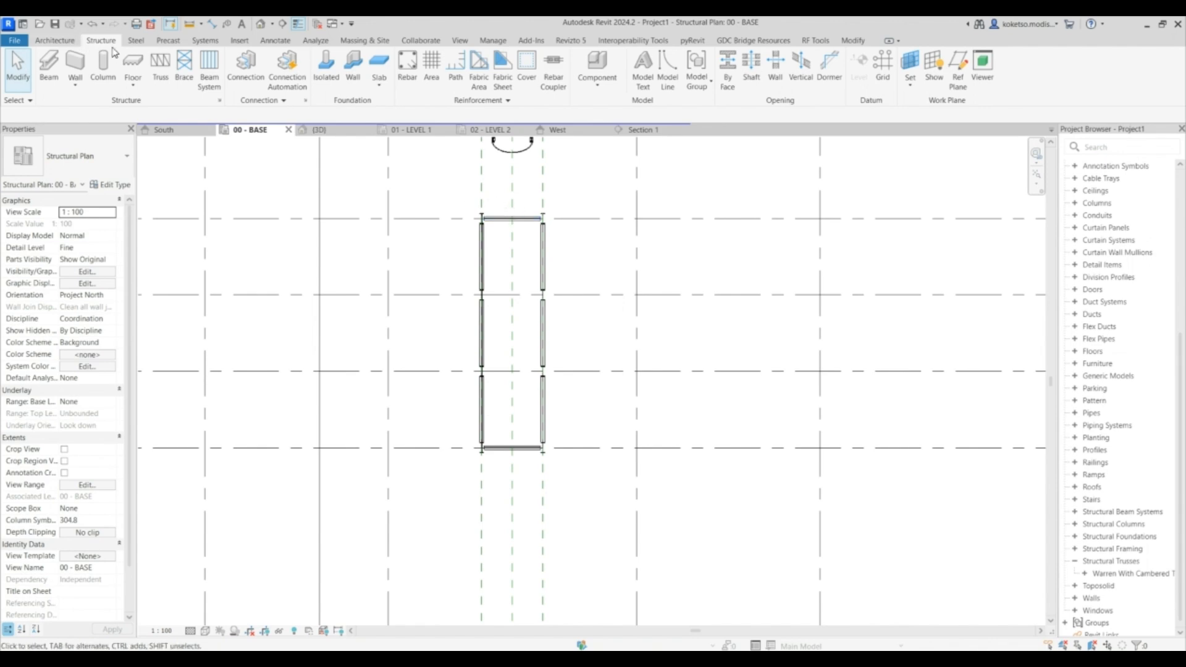
- Place 1000x1000x500 rectangular pad foundations under each frame column on the base level
left_click(326, 68)
scroll(480, 222, "up", 3)
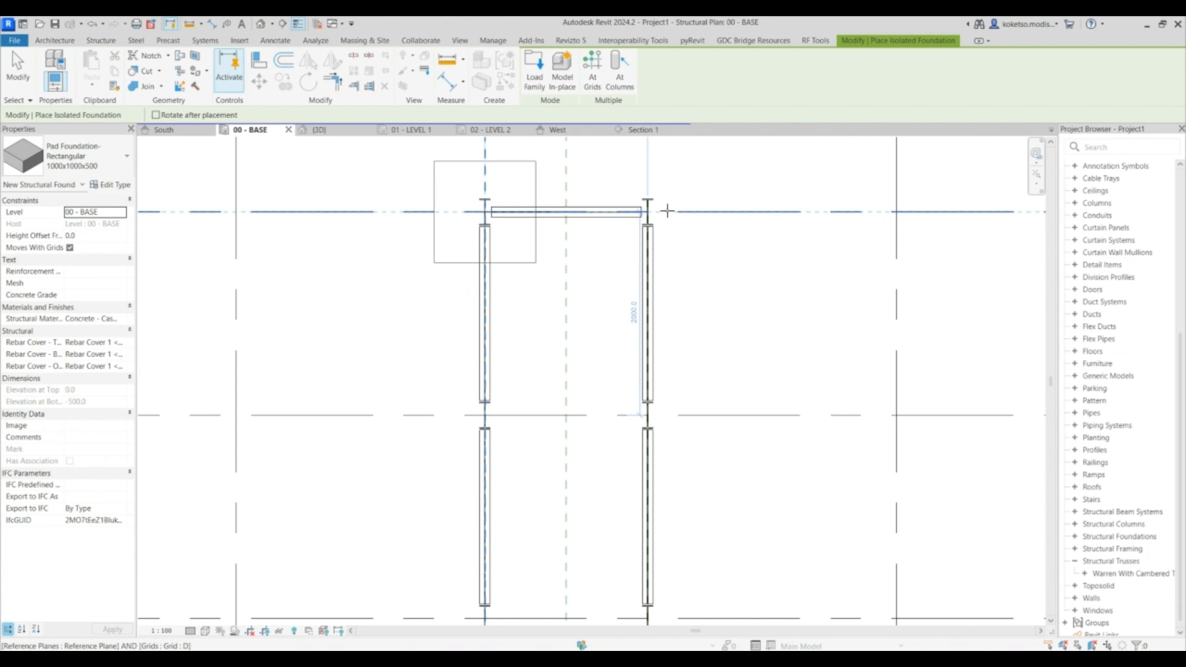
key("Escape")
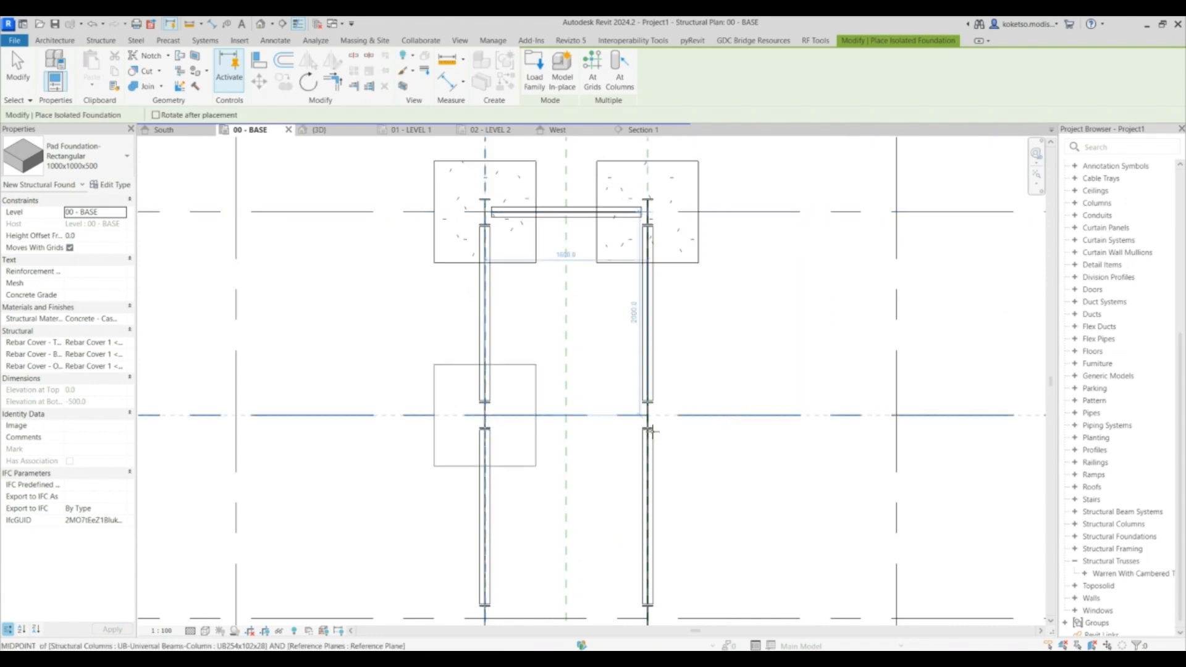
left_click(648, 414)
middle_click_drag(591, 413, 575, 226)
scroll(576, 226, "down", 2)
left_click(513, 344)
left_click(608, 344)
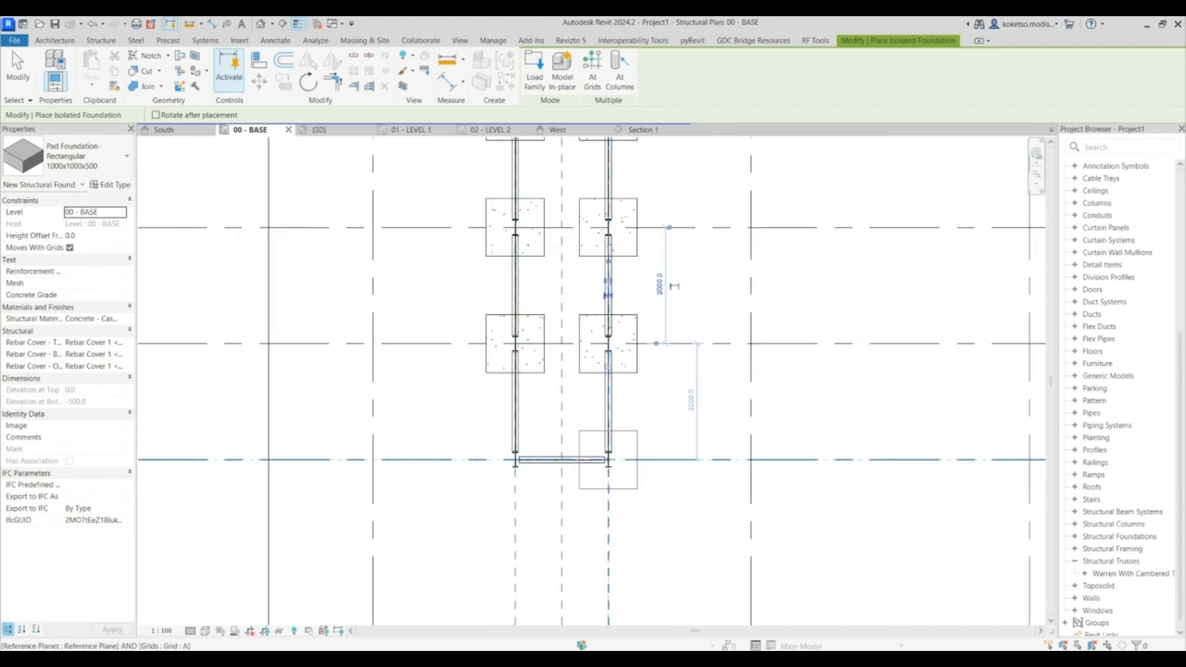
scroll(593, 444, "down", 4)
key("Escape")
- Review the new pad foundations beneath the frame in the 3D view
middle_click_drag(529, 310, 522, 360)
scroll(523, 360, "down", 2)
left_click(322, 131)
middle_click_drag(844, 344, 688, 415, "shift")
scroll(688, 415, "up", 5)
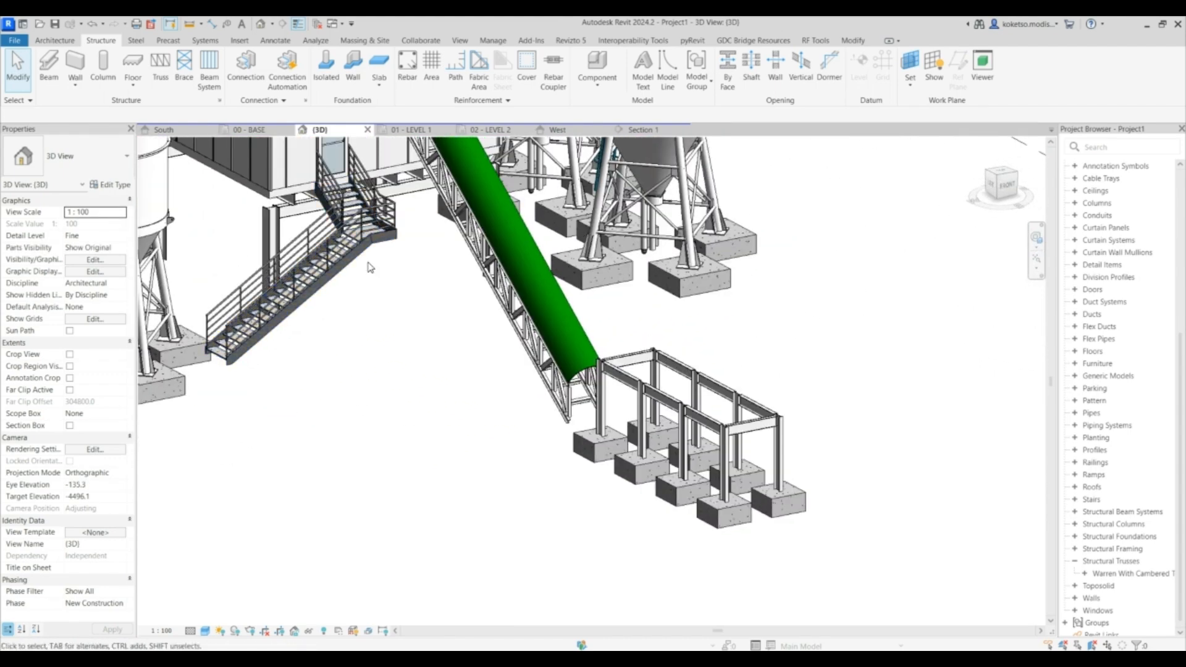
middle_click_drag(791, 396, 882, 450, "shift")
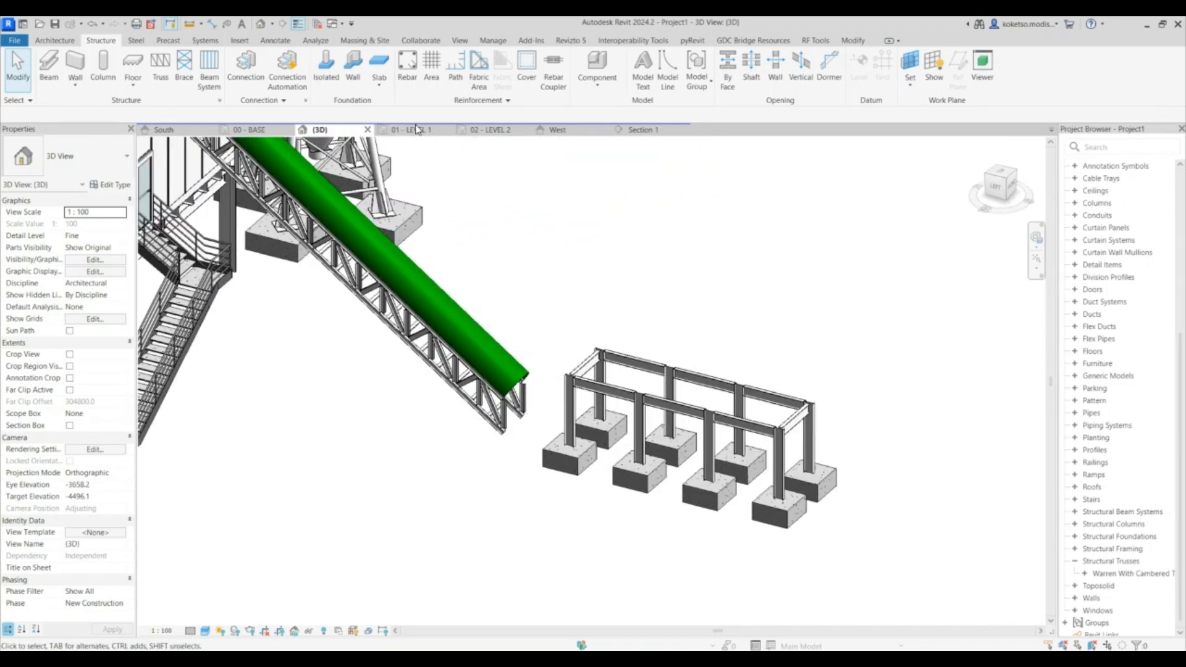
- Check the frame's overall length with a temporary aligned dimension on Level 1
left_click(411, 129)
scroll(601, 317, "down", 3)
left_click(212, 24)
left_click(619, 394)
left_click(594, 220)
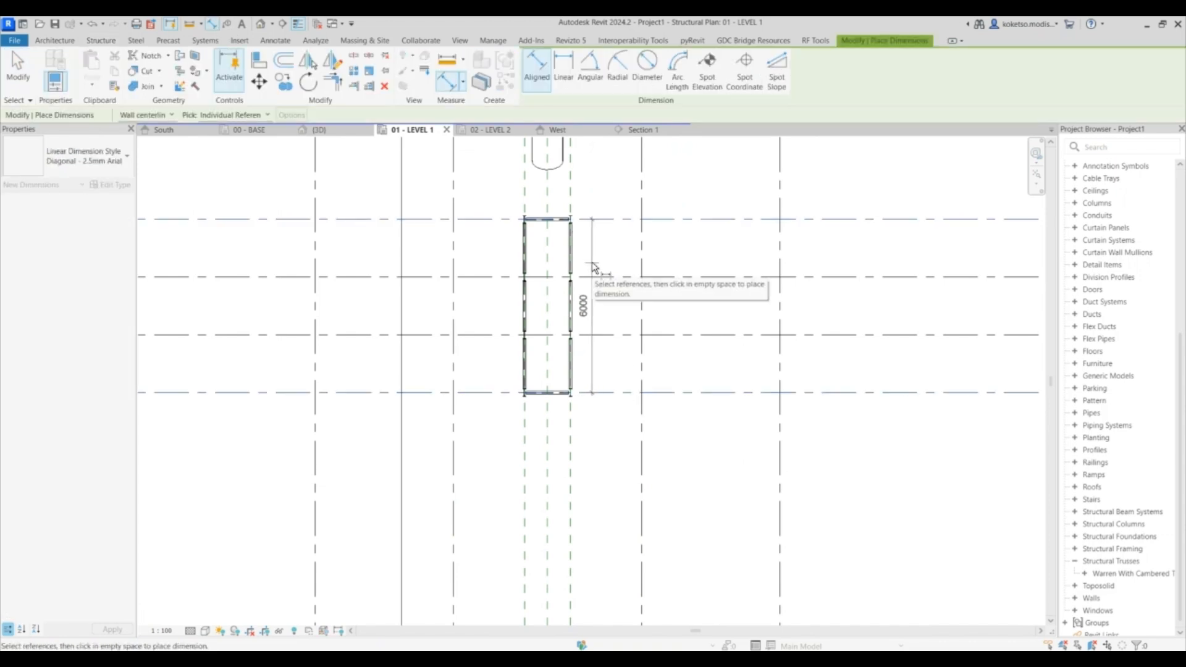
key("Escape")
key("Escape")
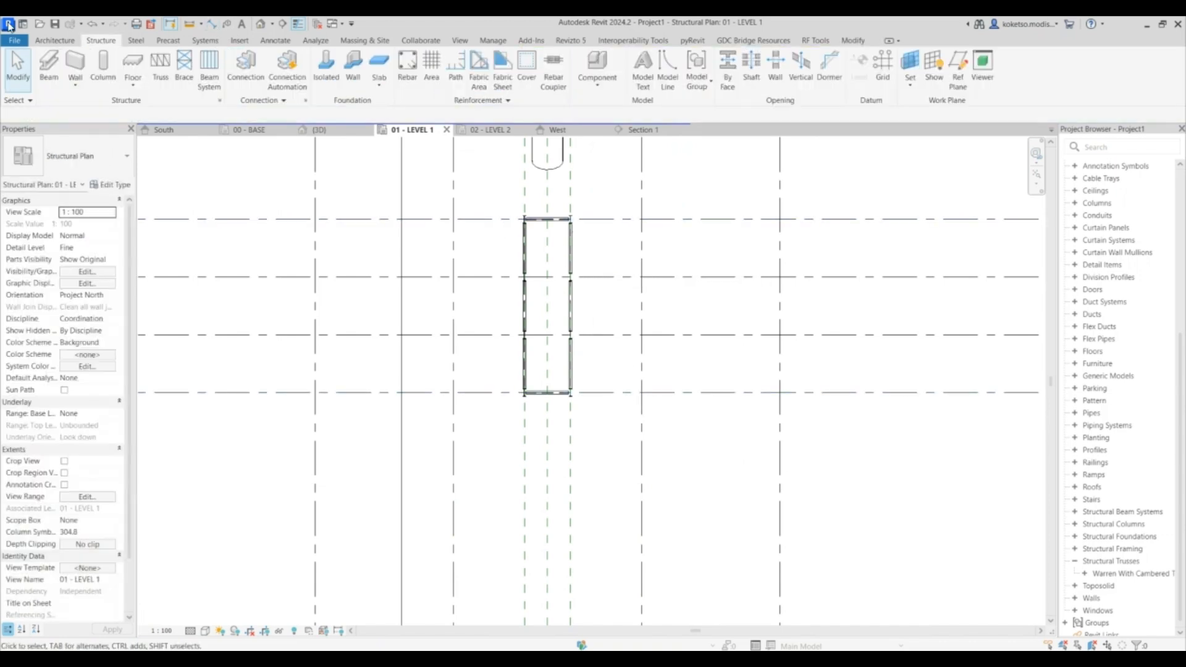
- Create a new family from the Metric Generic Model template and open its Front elevation
left_click(14, 41)
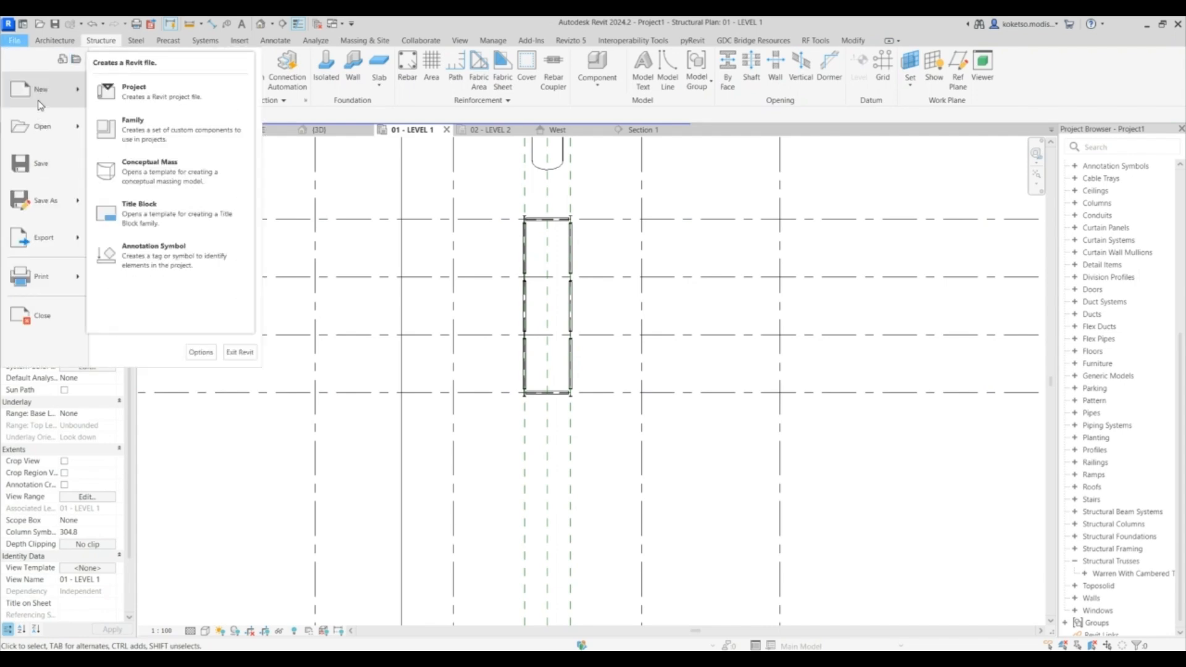
left_click(537, 310)
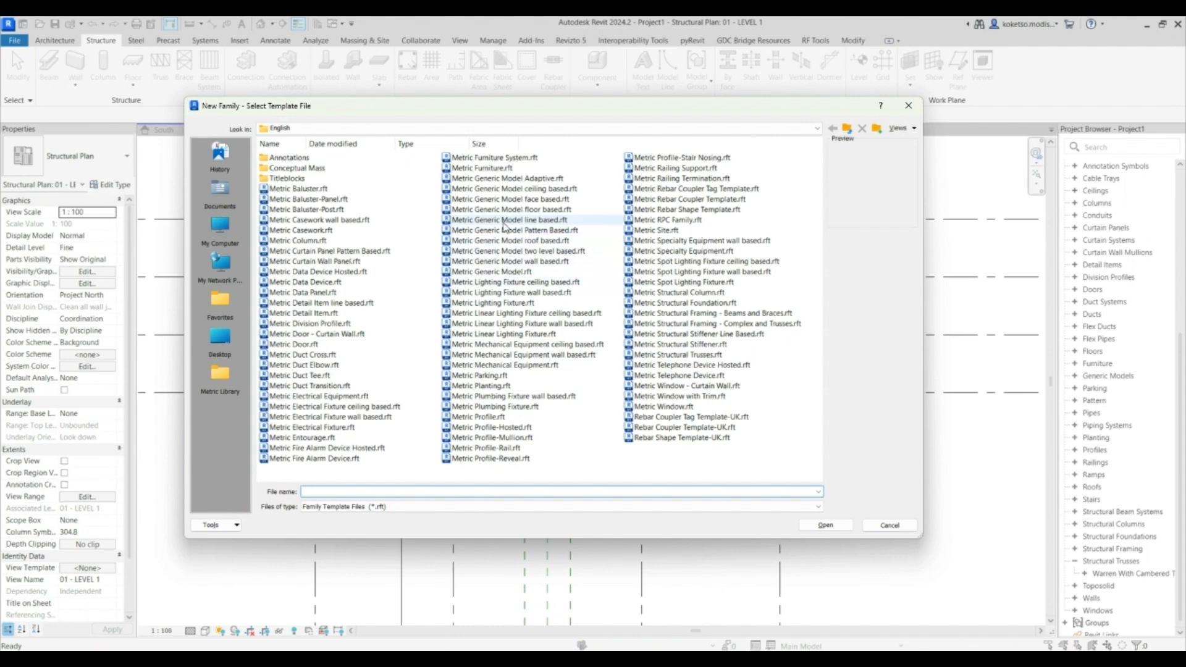
left_click(491, 271)
left_click(822, 528)
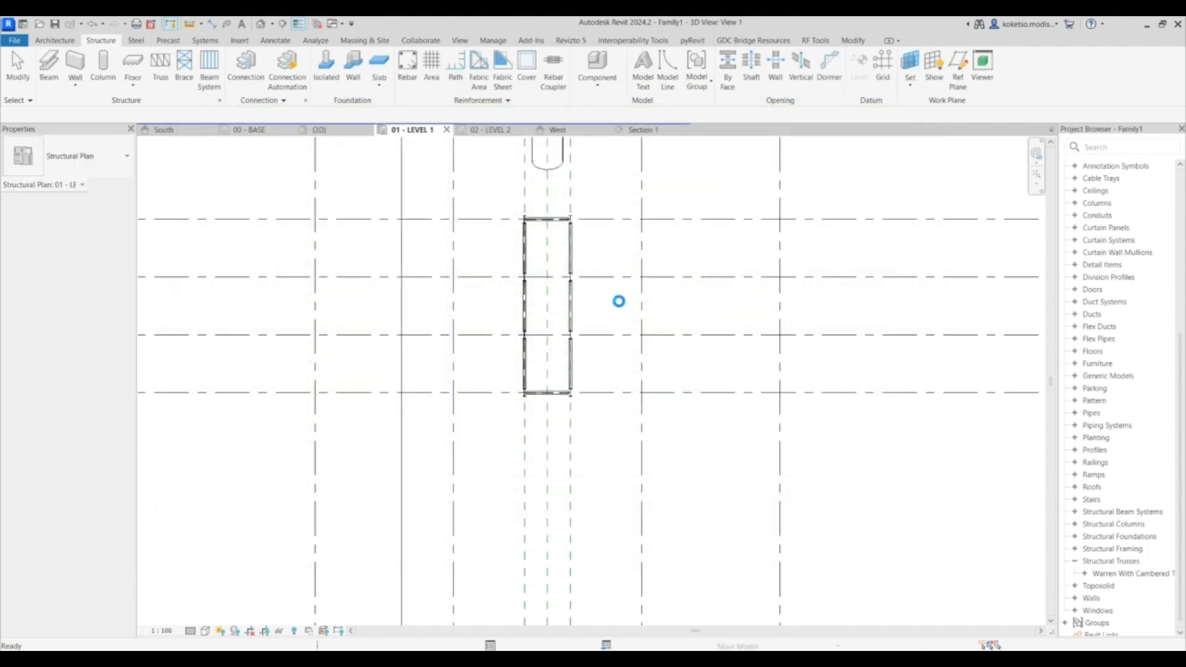
double_click(1102, 277)
scroll(656, 386, "down", 4)
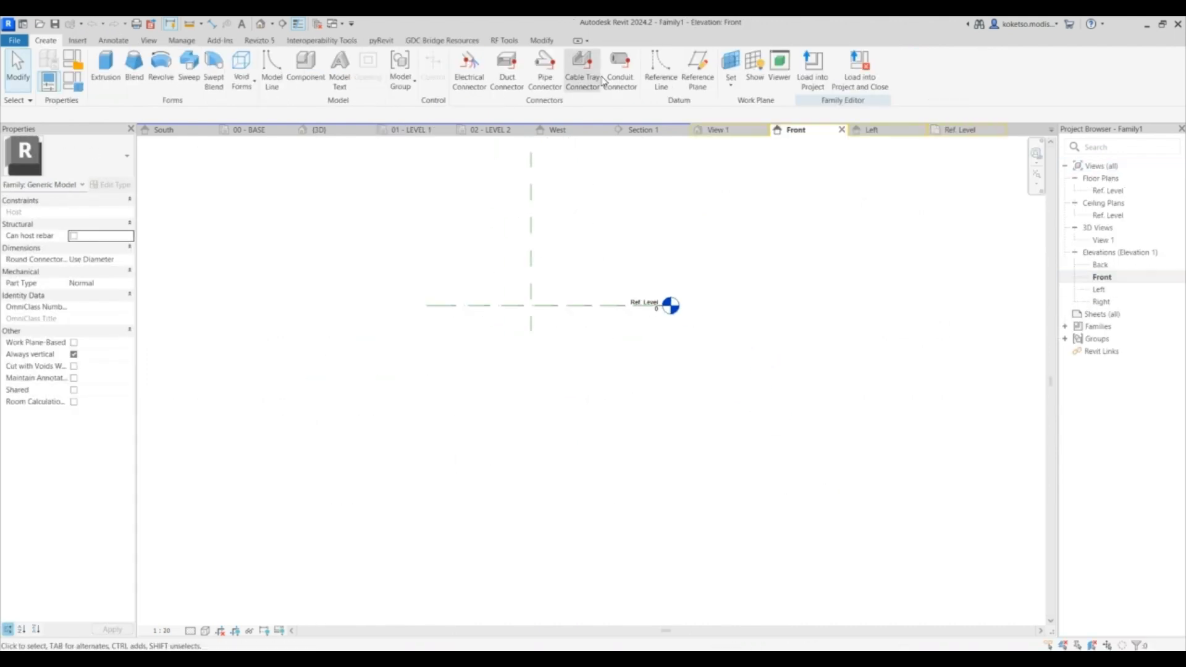
- Draw two vertical reference planes and set the right one 3000 from the centre plane
left_click(698, 69)
left_click(383, 179)
left_click(383, 373)
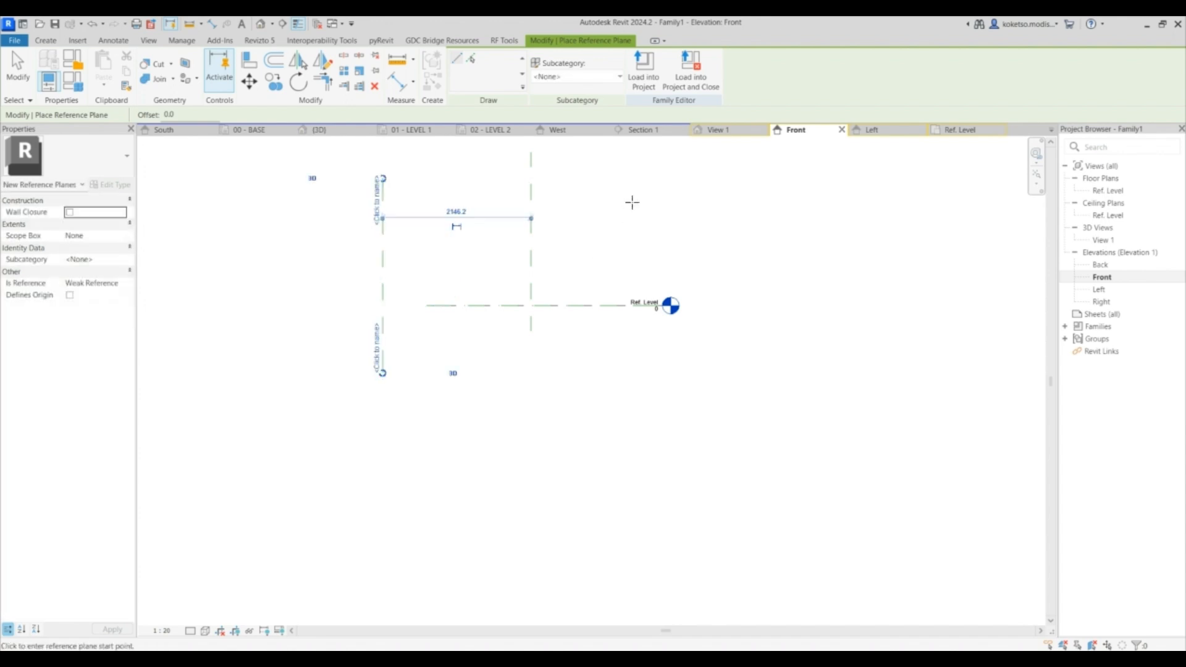
left_click(664, 179)
left_click(662, 382)
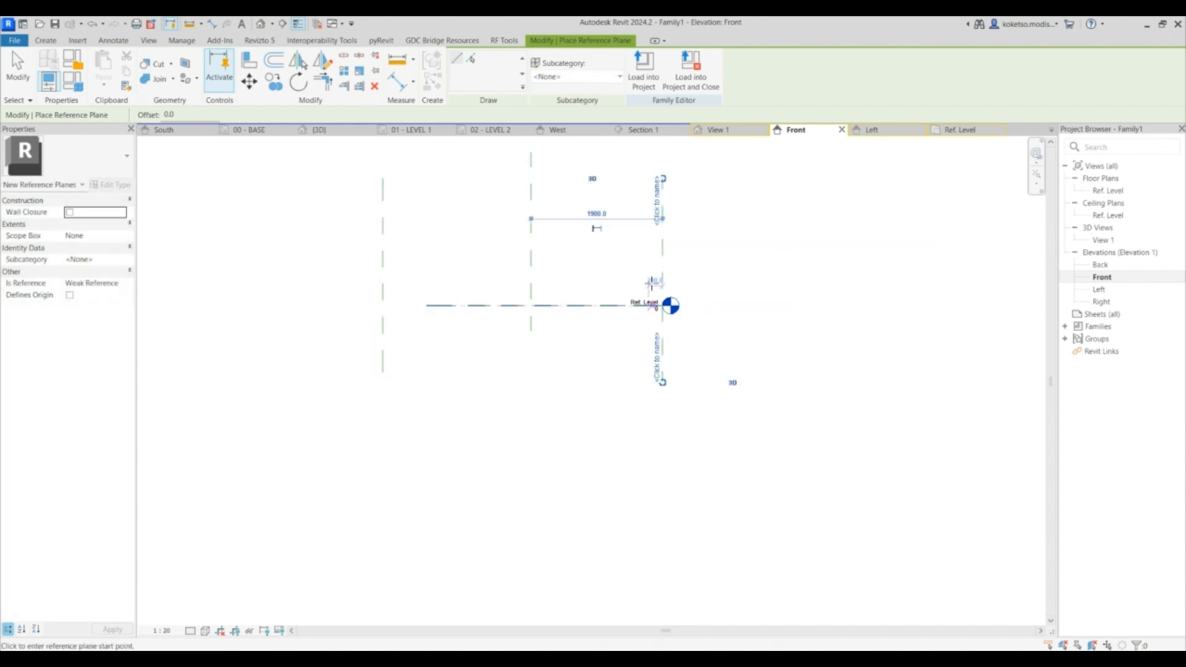
key("Escape")
left_click(597, 214)
type("3000")
left_click(707, 225)
- Set the left reference plane's distance to 4, then undo that change
left_click(384, 223)
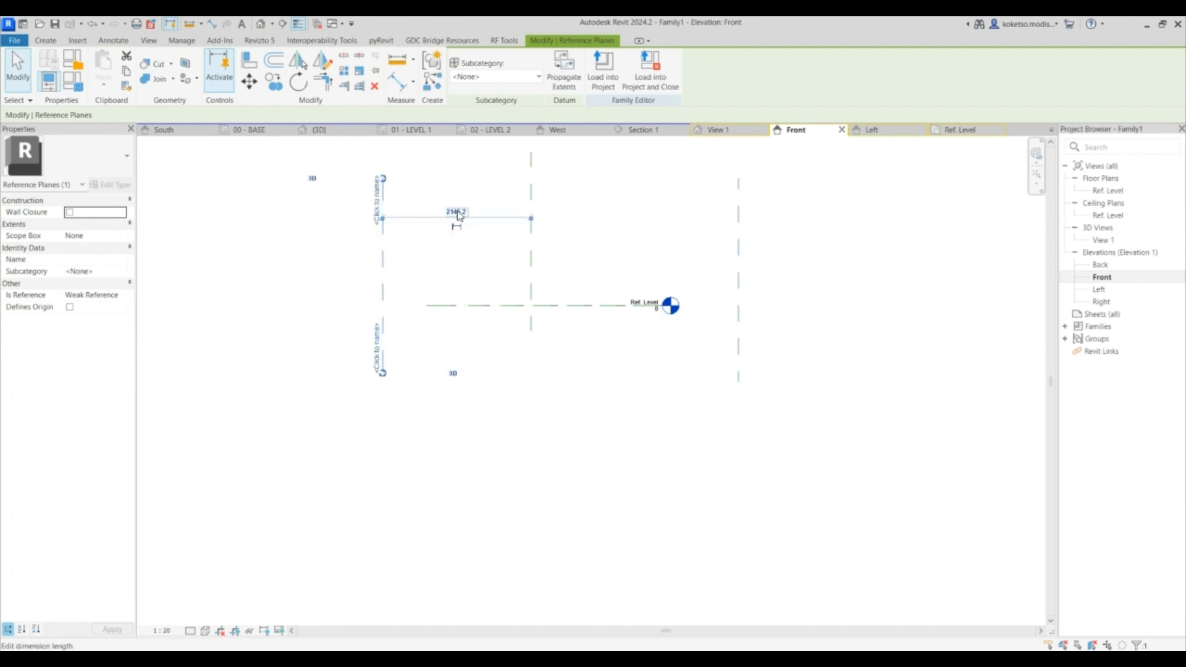
left_click(458, 212)
type("4")
key("Return")
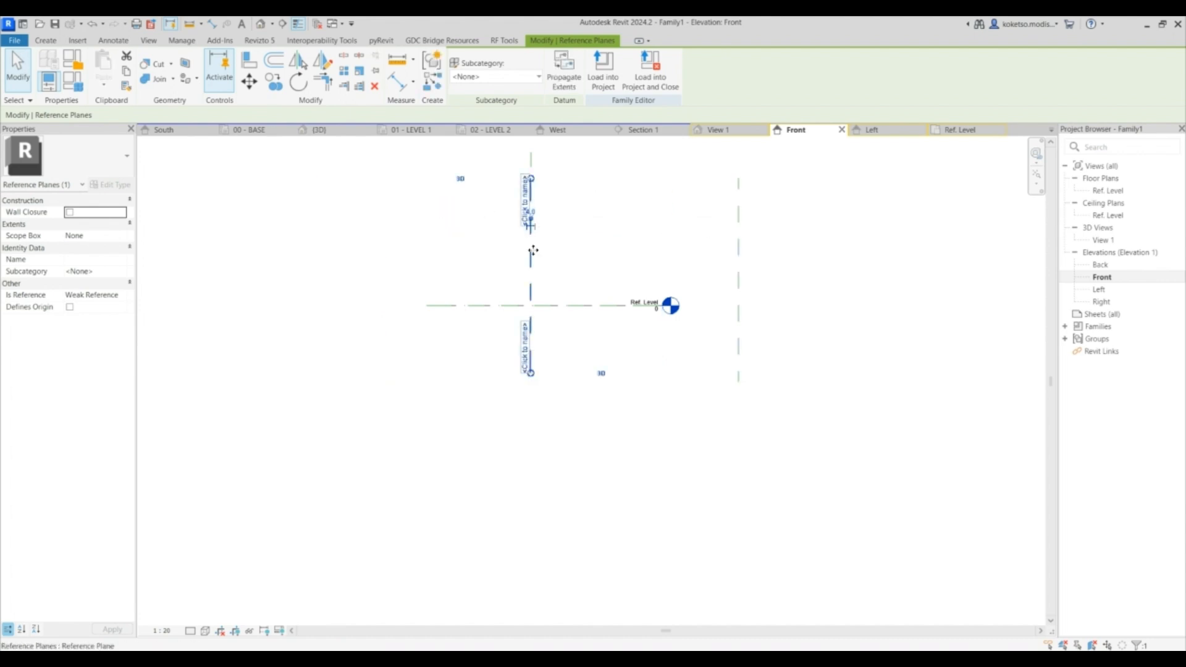
key("ctrl+z")
- Set the left reference plane 3000 from the centre plane
left_click(384, 222)
left_click(455, 210)
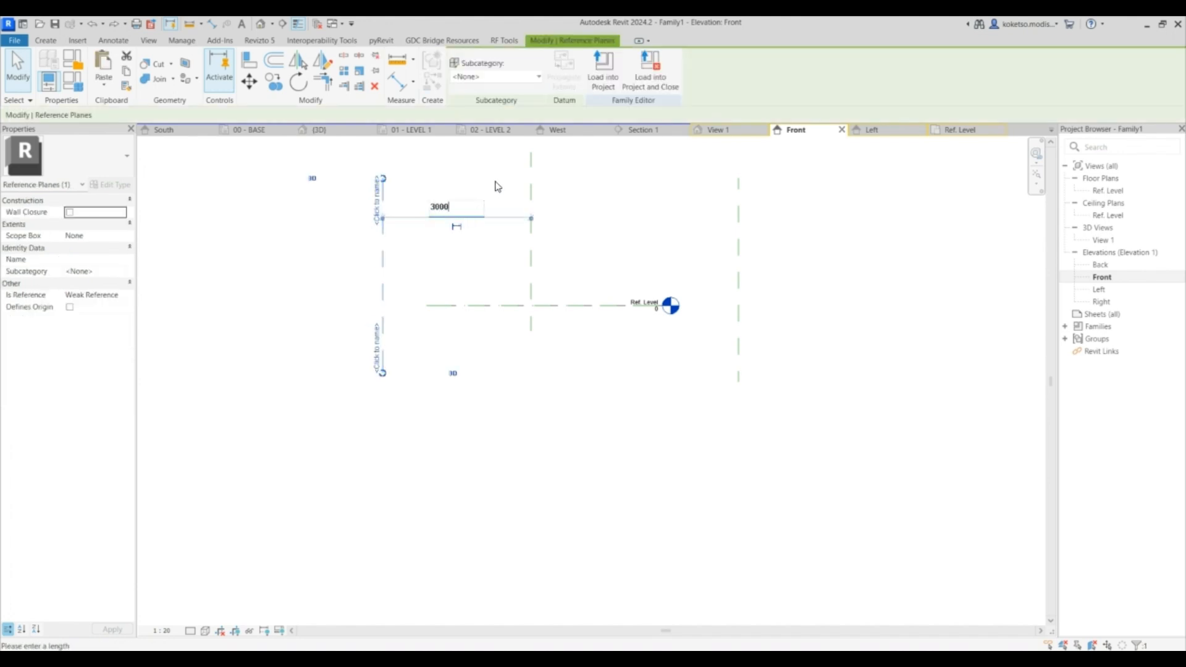
type("3000")
key("Return")
- Extend the reference level line past both vertical reference planes
left_click(477, 306)
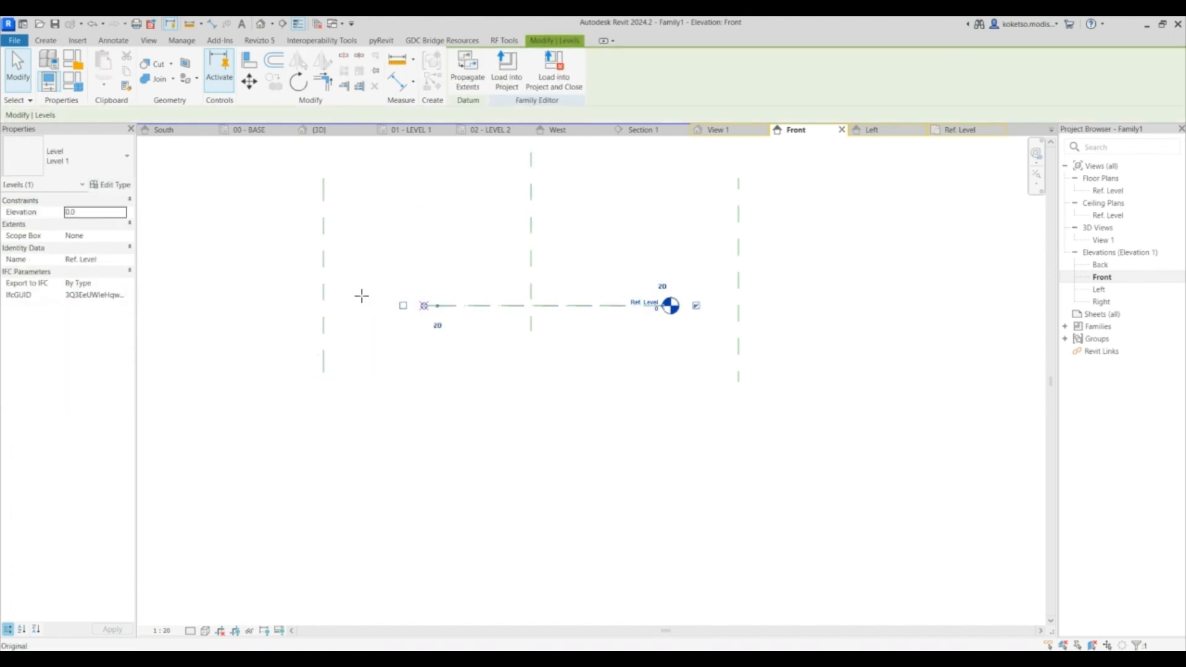
left_click_drag(438, 305, 260, 305)
left_click_drag(664, 310, 823, 309)
key("Escape")
- Draw a horizontal reference plane across the elevation and set its height just above the reference level
left_click(56, 41)
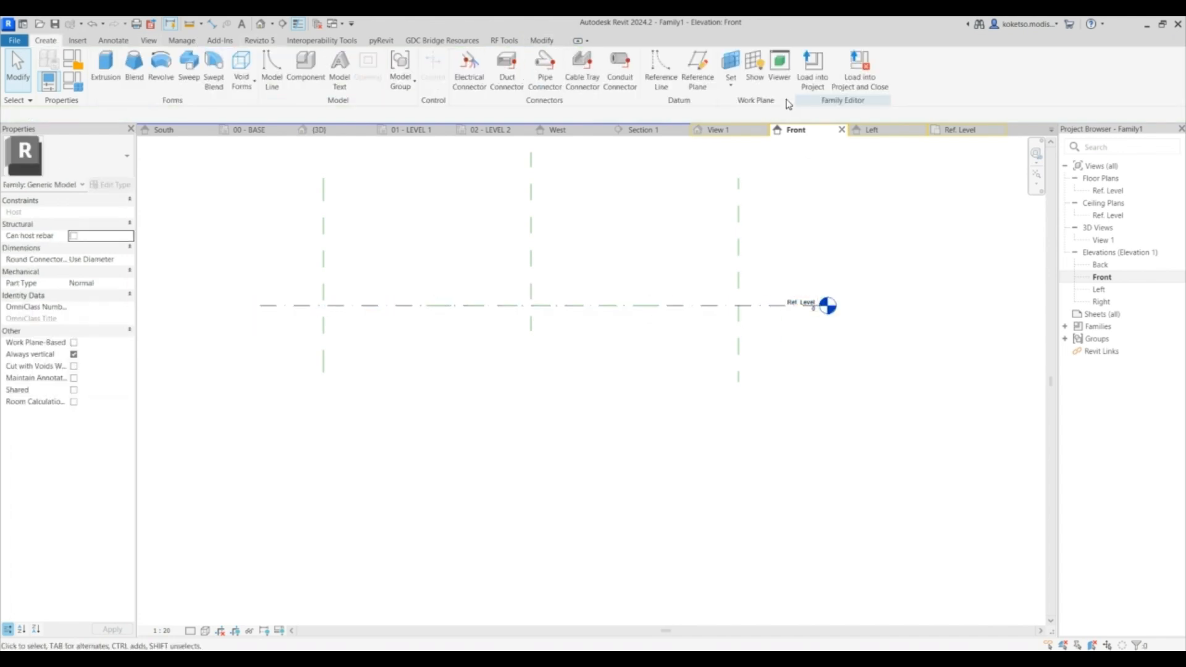
left_click(697, 70)
left_click(264, 204)
left_click(845, 203)
key("Escape")
key("Escape")
left_click(582, 205)
left_click(367, 255)
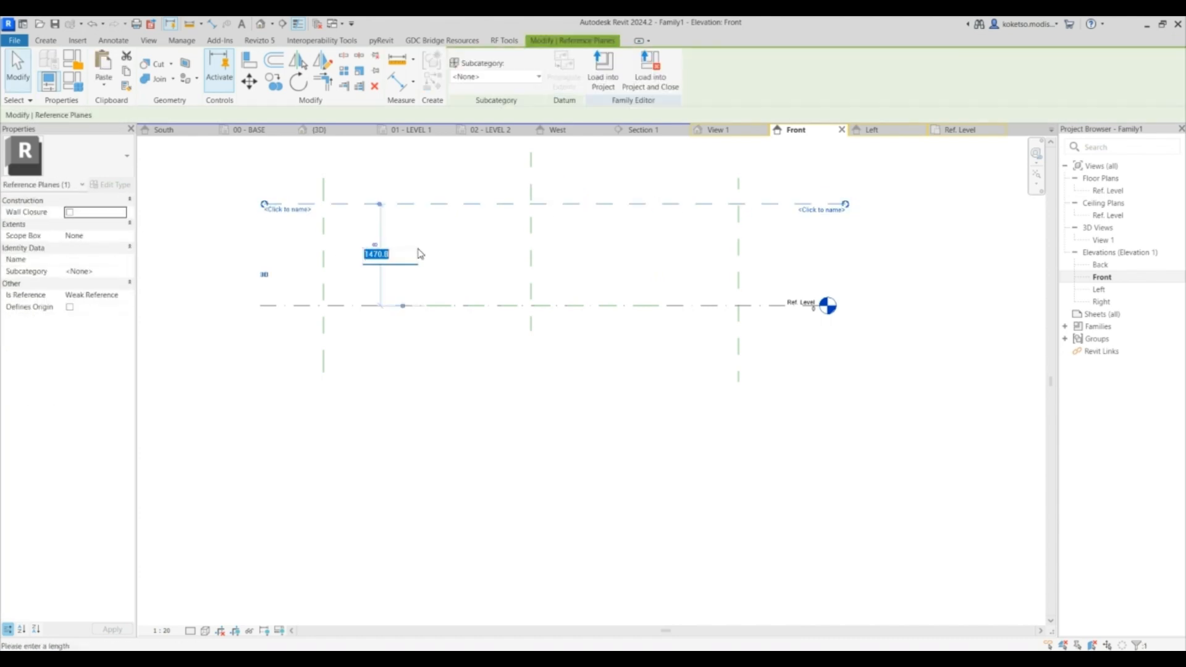
key("Return")
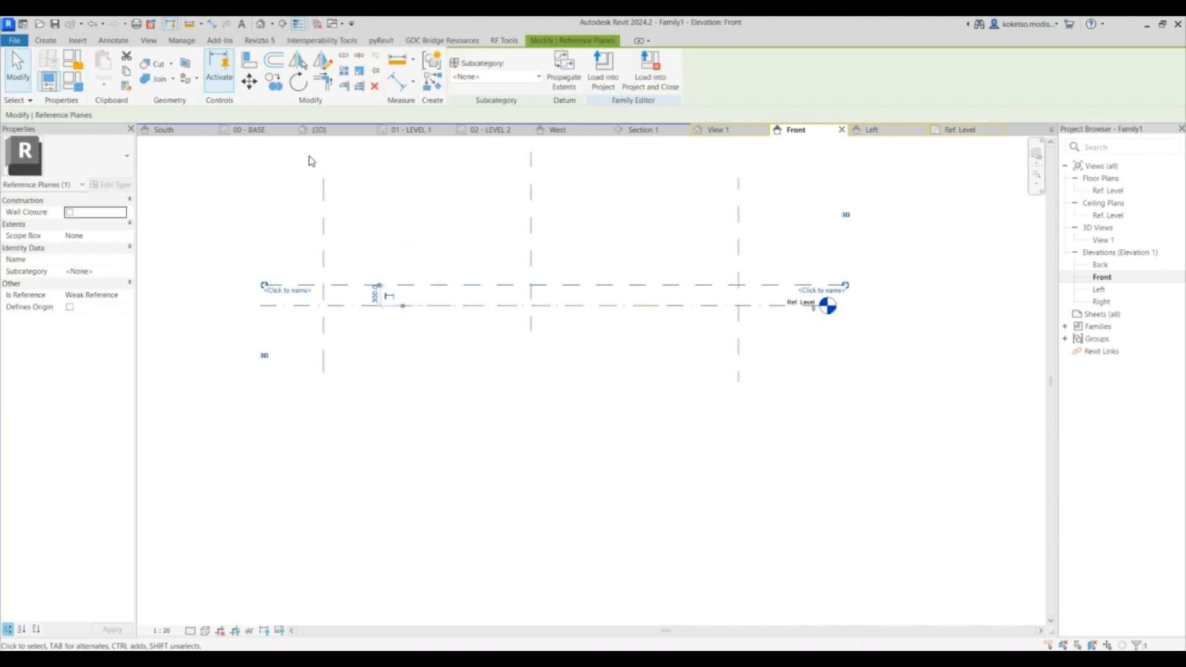
- Copy the horizontal reference plane upward to create a second, higher plane
left_click(274, 85)
left_click(441, 285)
left_click(441, 217)
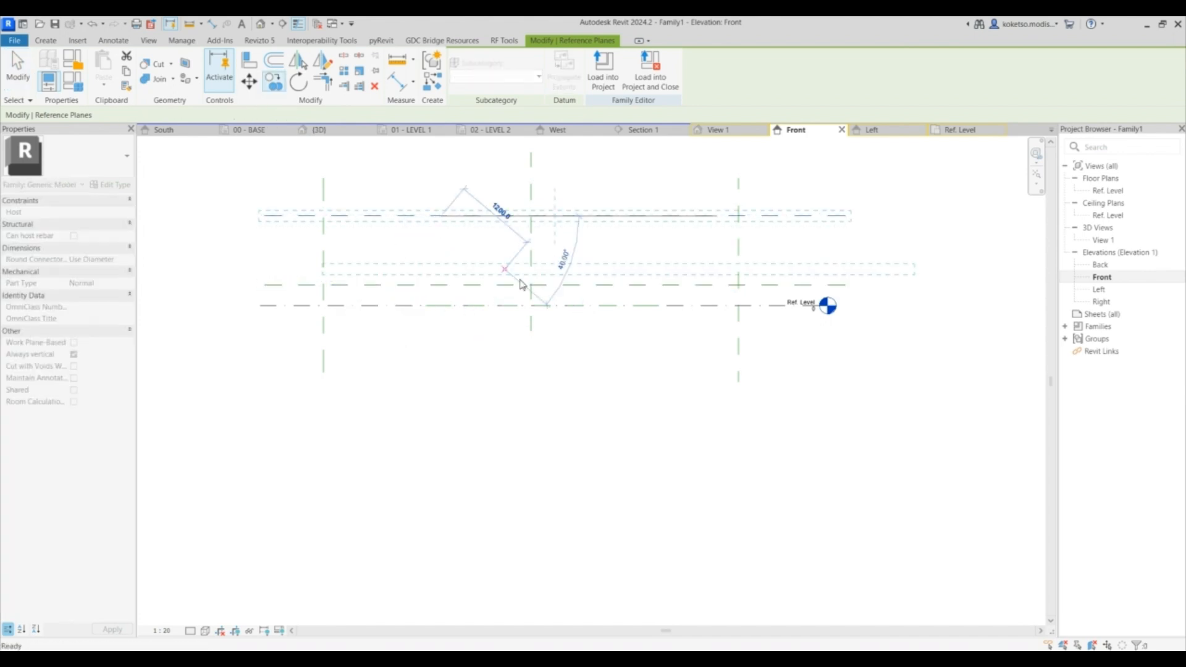
key("Escape")
scroll(530, 294, "up", 2)
scroll(529, 296, "down", 1)
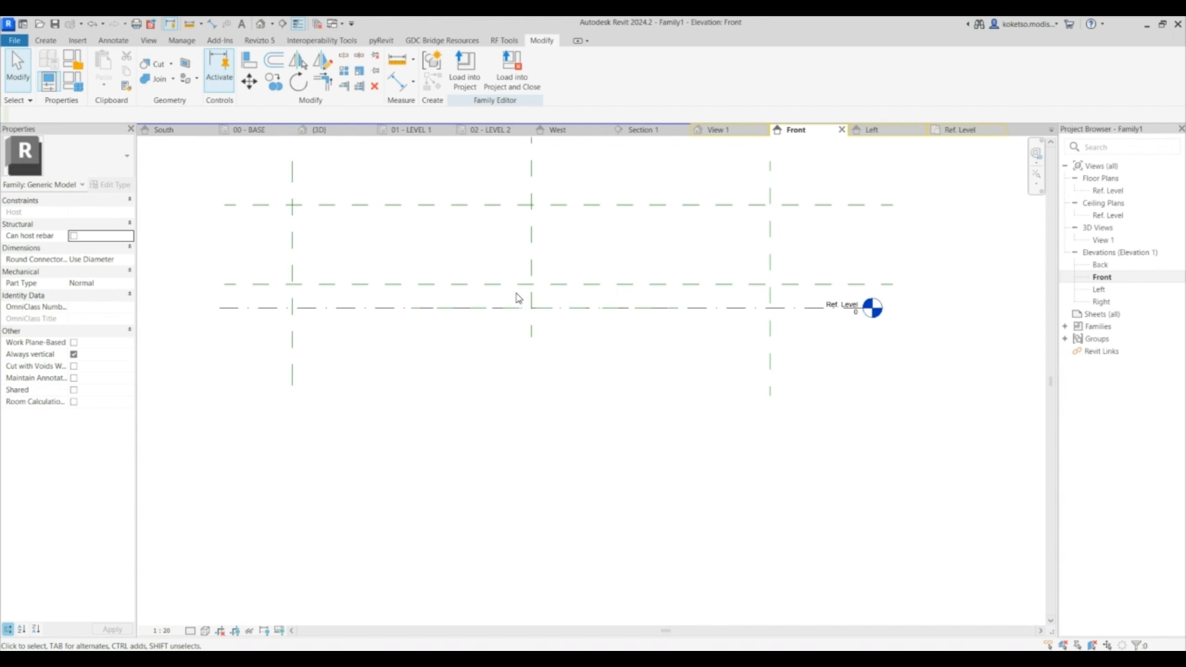
scroll(305, 309, "up", 2)
scroll(309, 307, "down", 3)
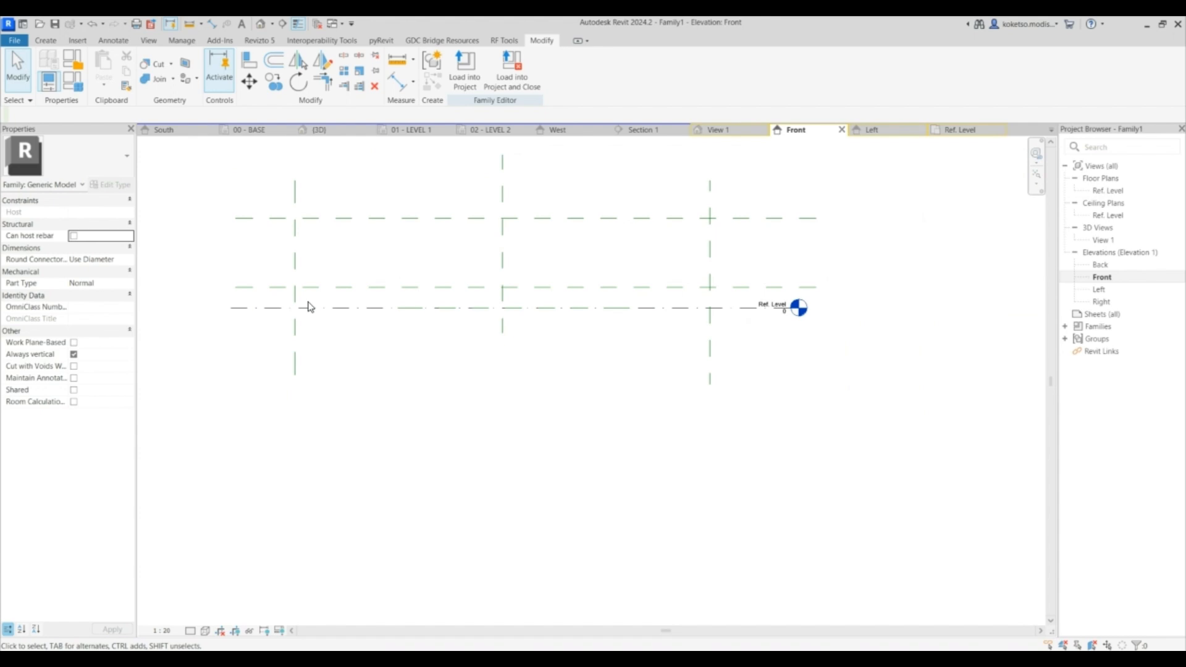
- Start a Swept Blend and sketch a vertical 300 mm path from the reference level up to the lower plane, then finish the path
left_click(49, 41)
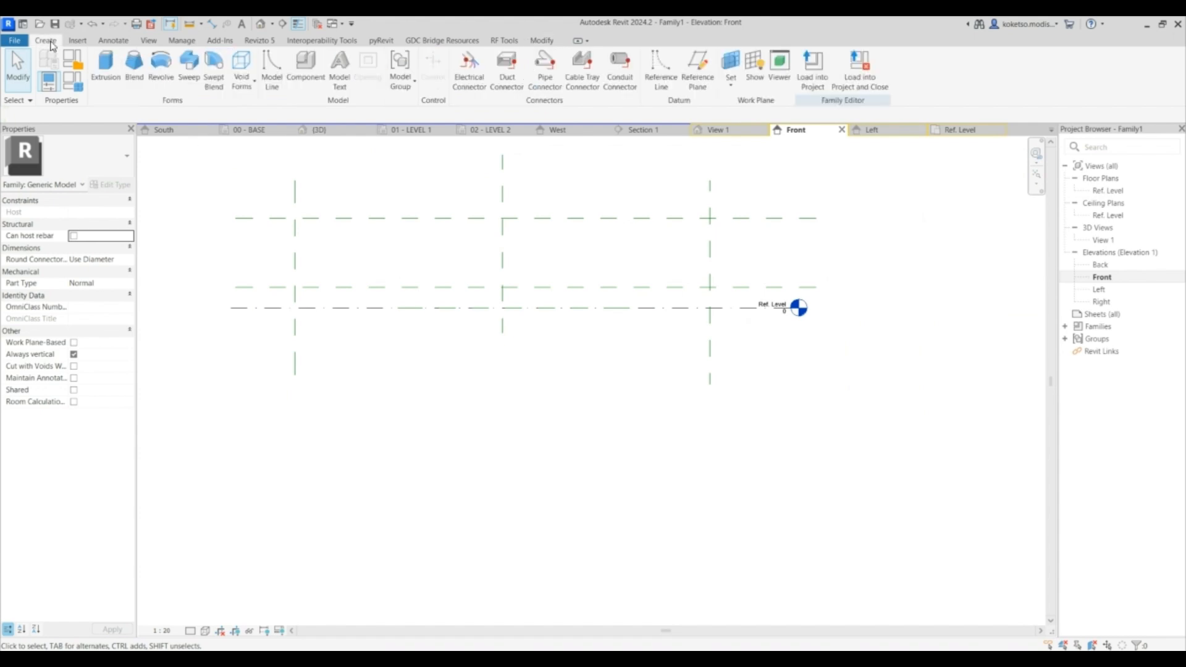
left_click(213, 73)
scroll(517, 291, "up", 3)
left_click(508, 59)
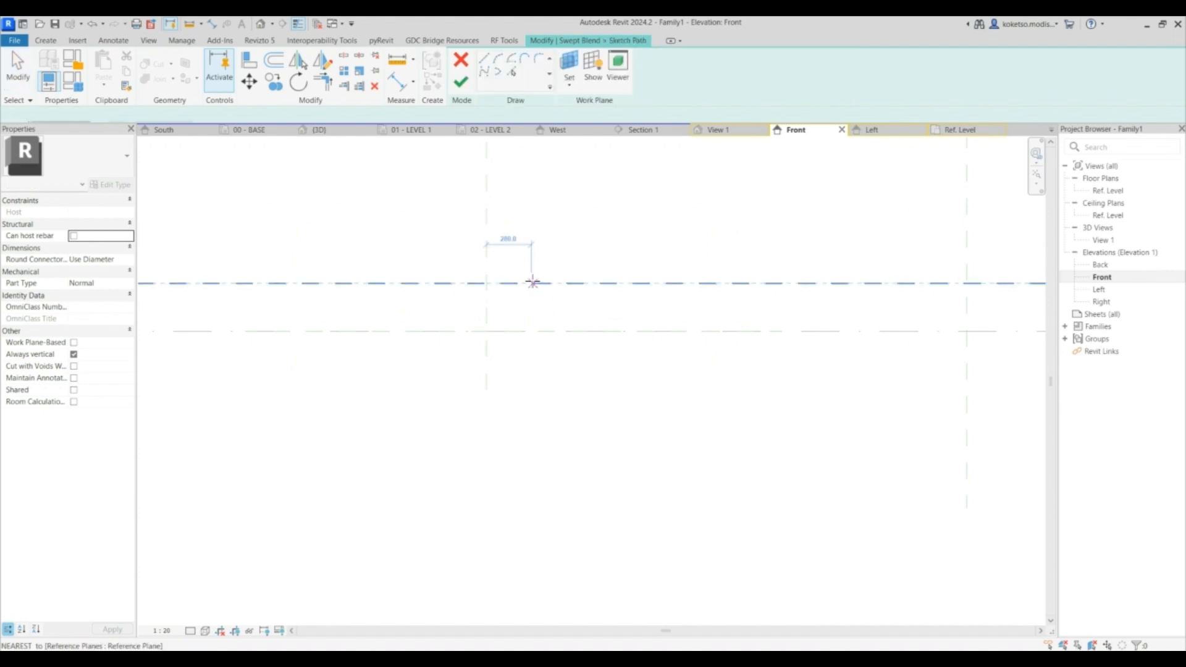
left_click(486, 331)
left_click(486, 284)
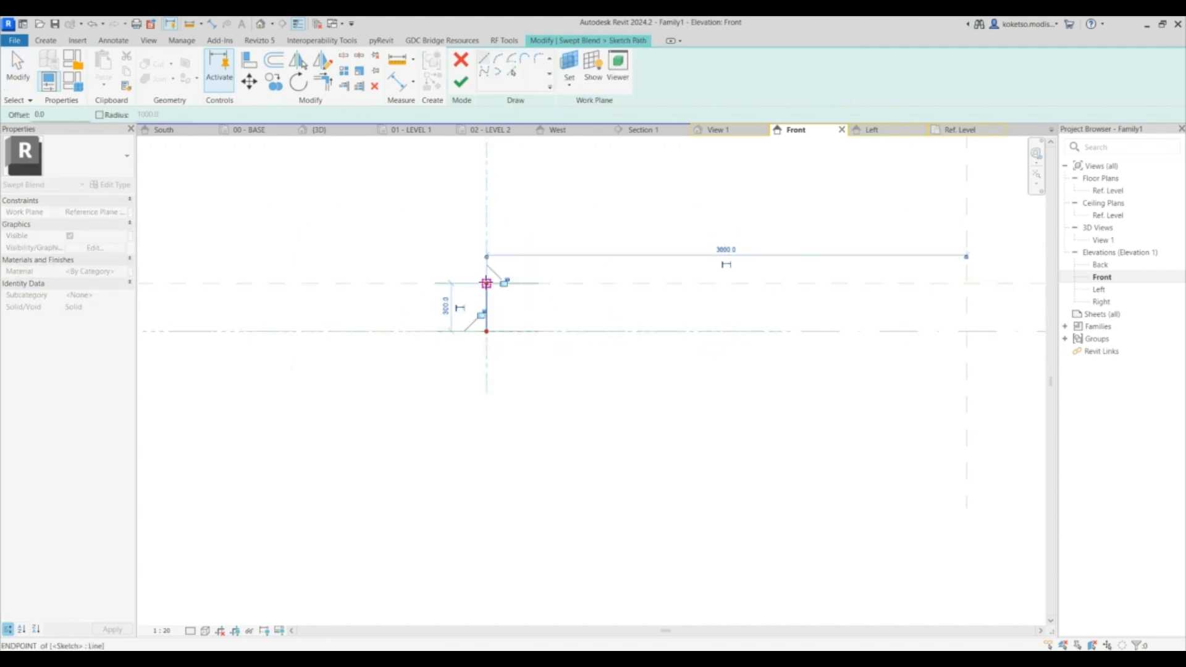
scroll(490, 310, "up", 2)
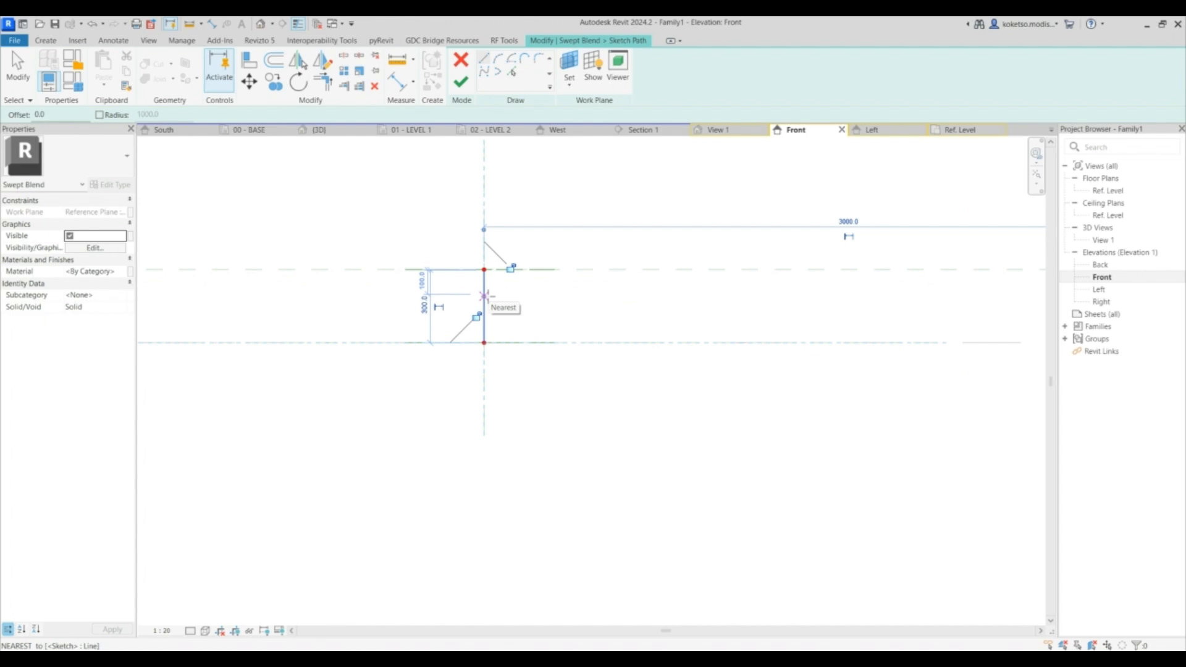
key("Escape")
key("Escape")
left_click(462, 82)
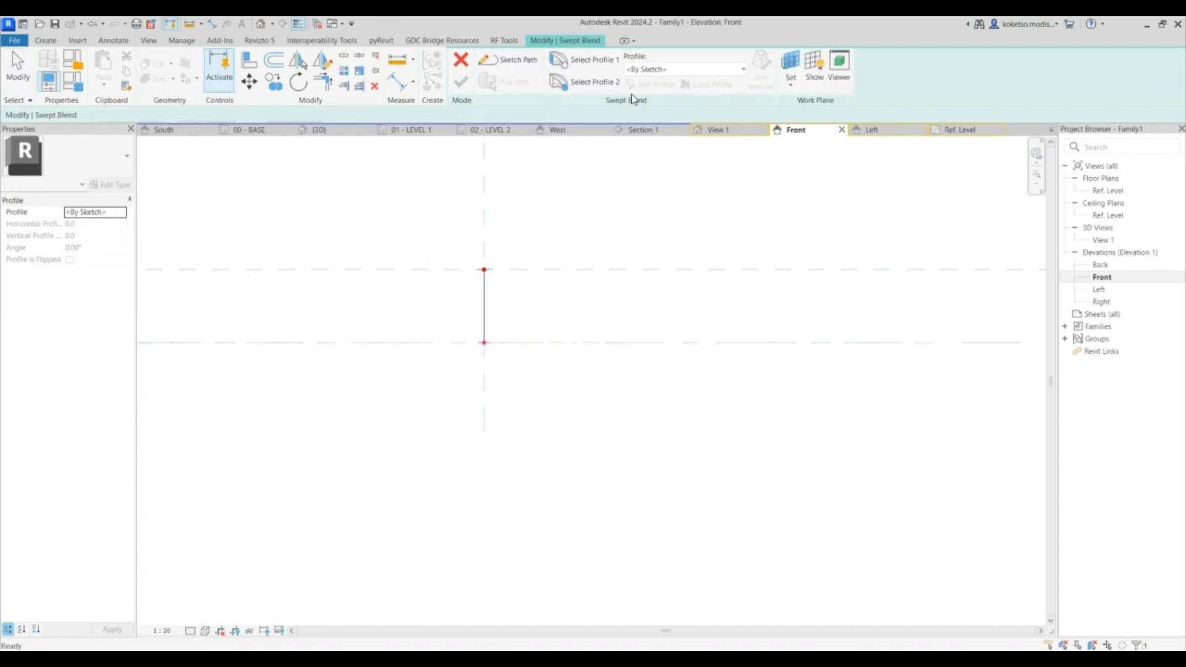
- Open the first profile for editing in the Ref. Level floor plan and sketch a rectangle around the path's start point
left_click(635, 87)
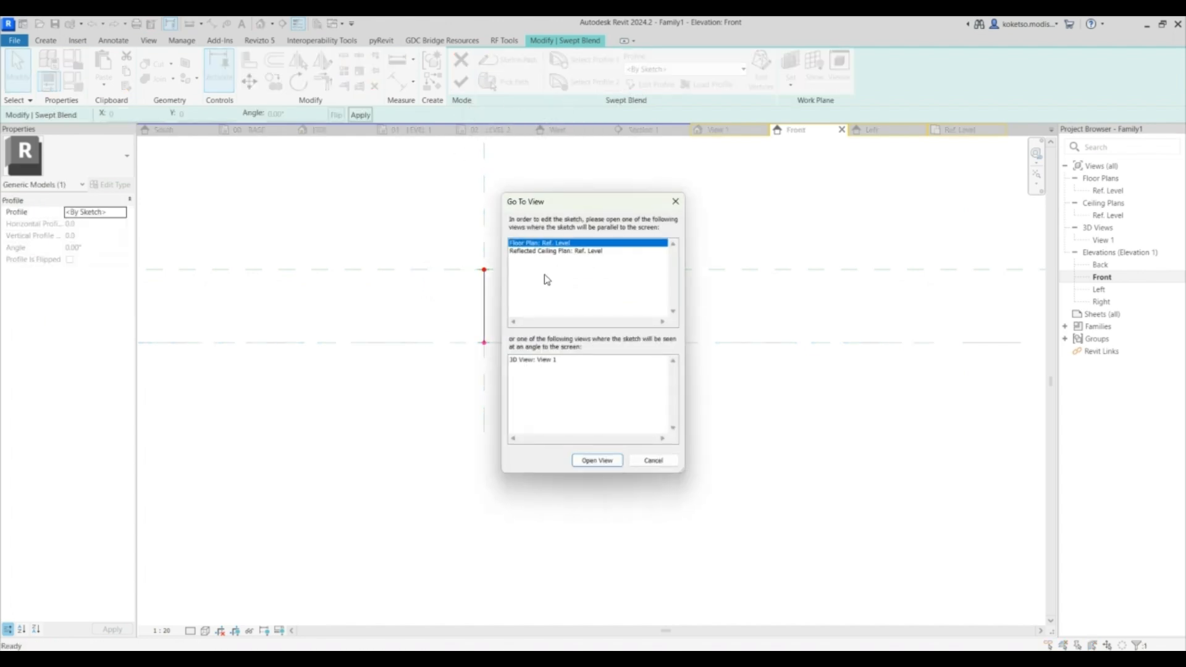
left_click(597, 461)
middle_click_drag(670, 340, 572, 298)
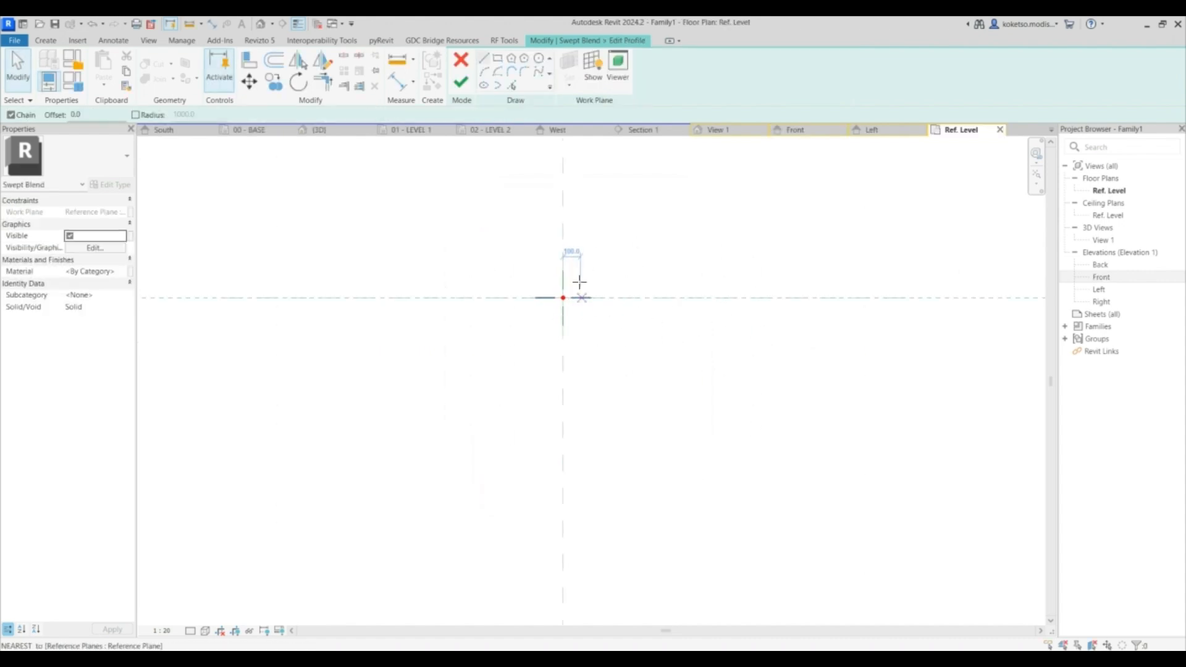
left_click(498, 58)
left_click(518, 250)
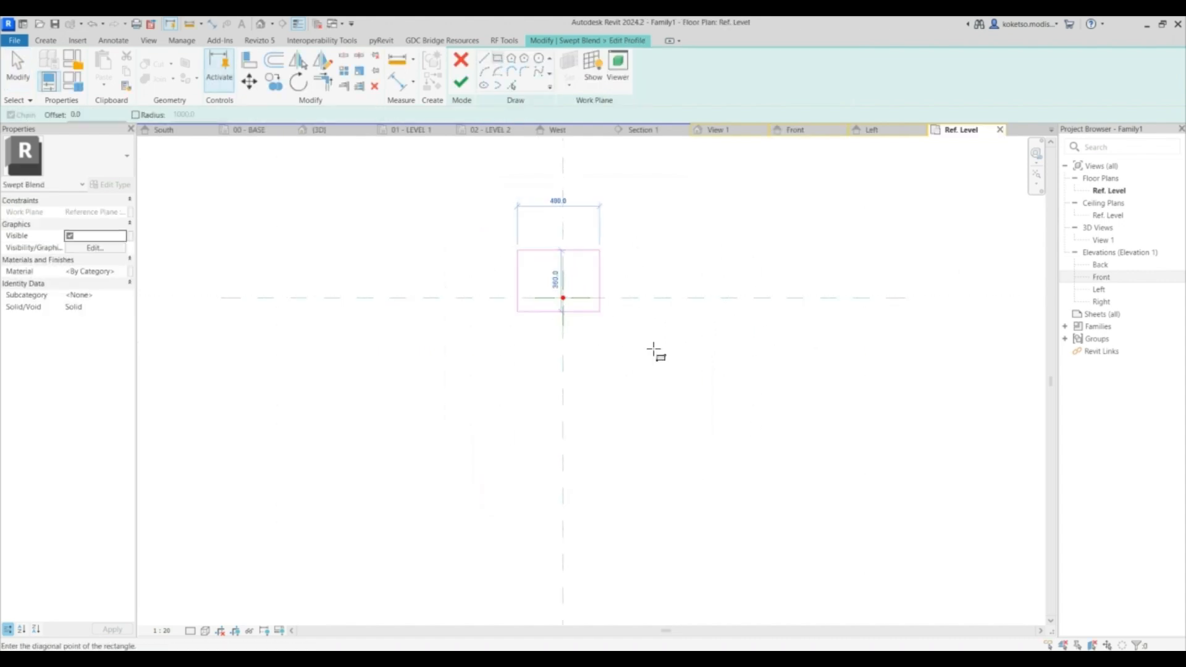
left_click(606, 343)
key("Escape")
- Size the first profile rectangle so each edge sits 300 mm from the centre point, then finish the profile
left_click(604, 279)
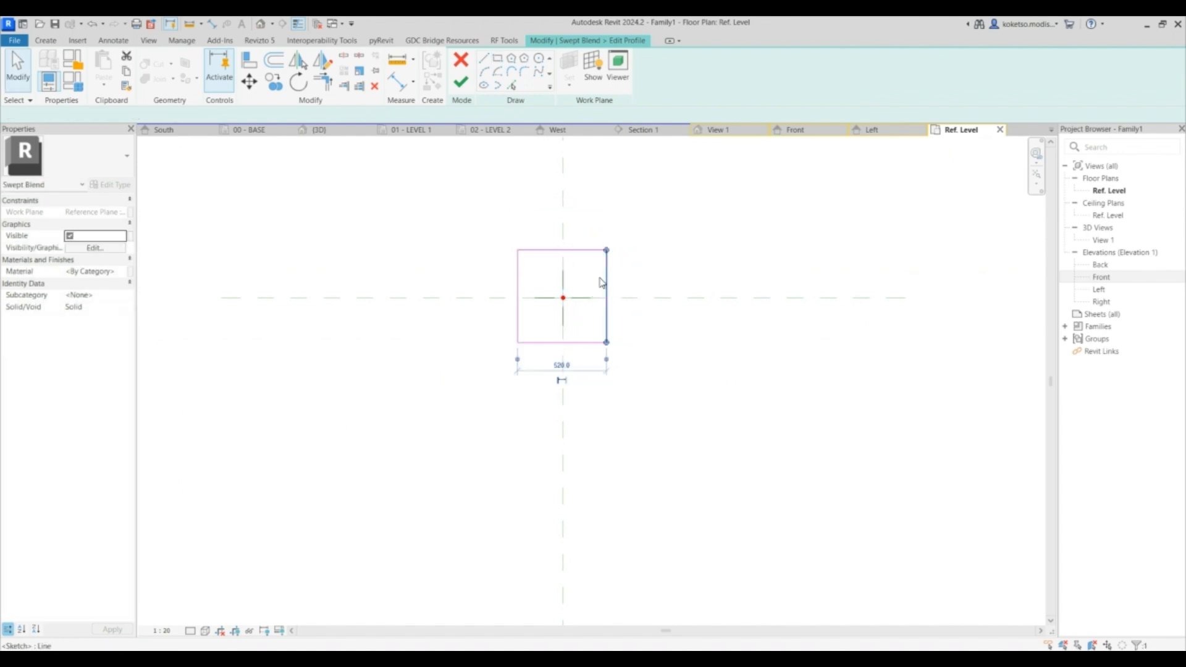
scroll(598, 281, "up", 3)
left_click_drag(431, 454, 521, 385)
scroll(525, 371, "down", 2)
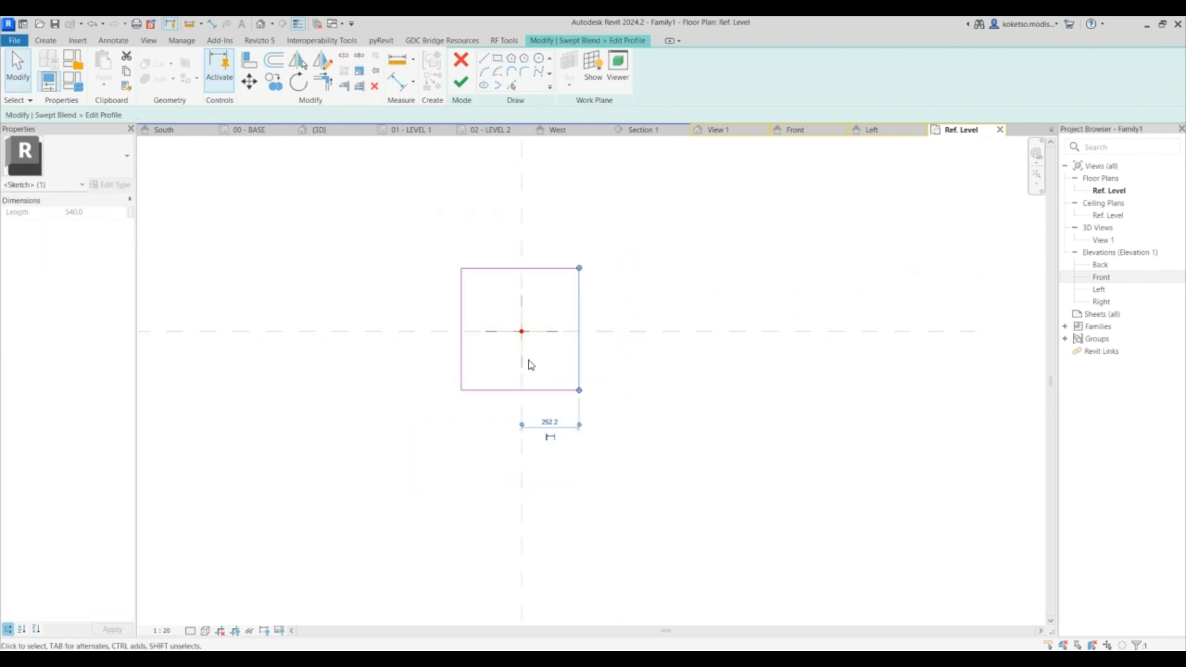
type("0")
key("Return")
scroll(533, 407, "down", 2)
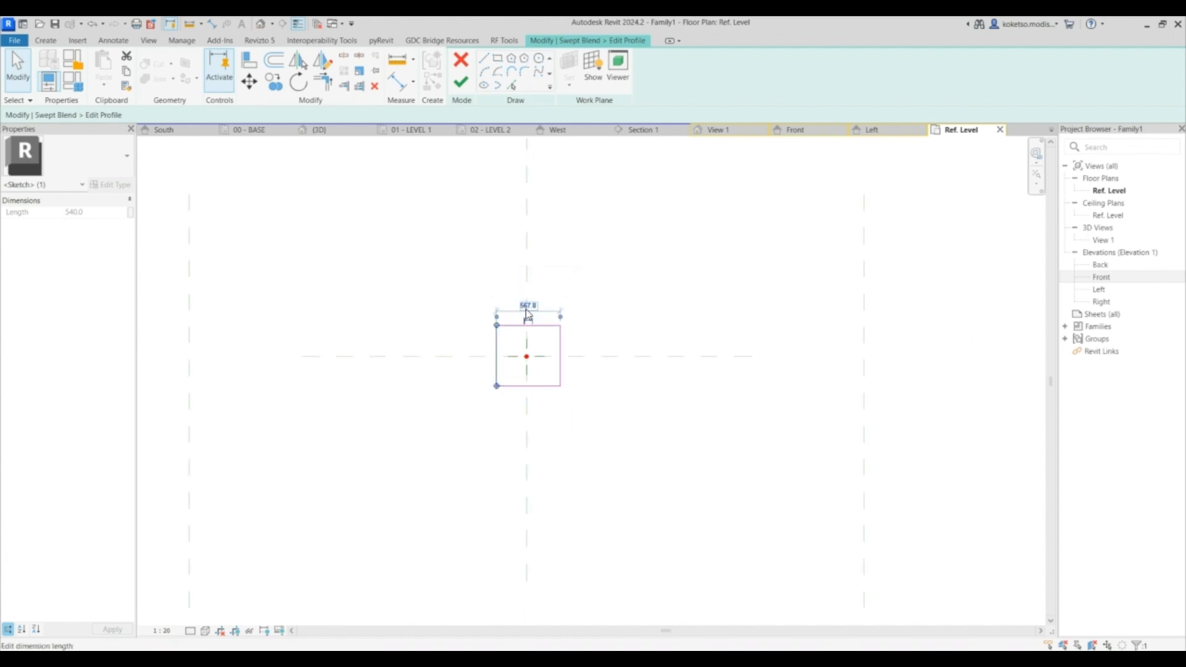
left_click_drag(535, 347, 522, 318)
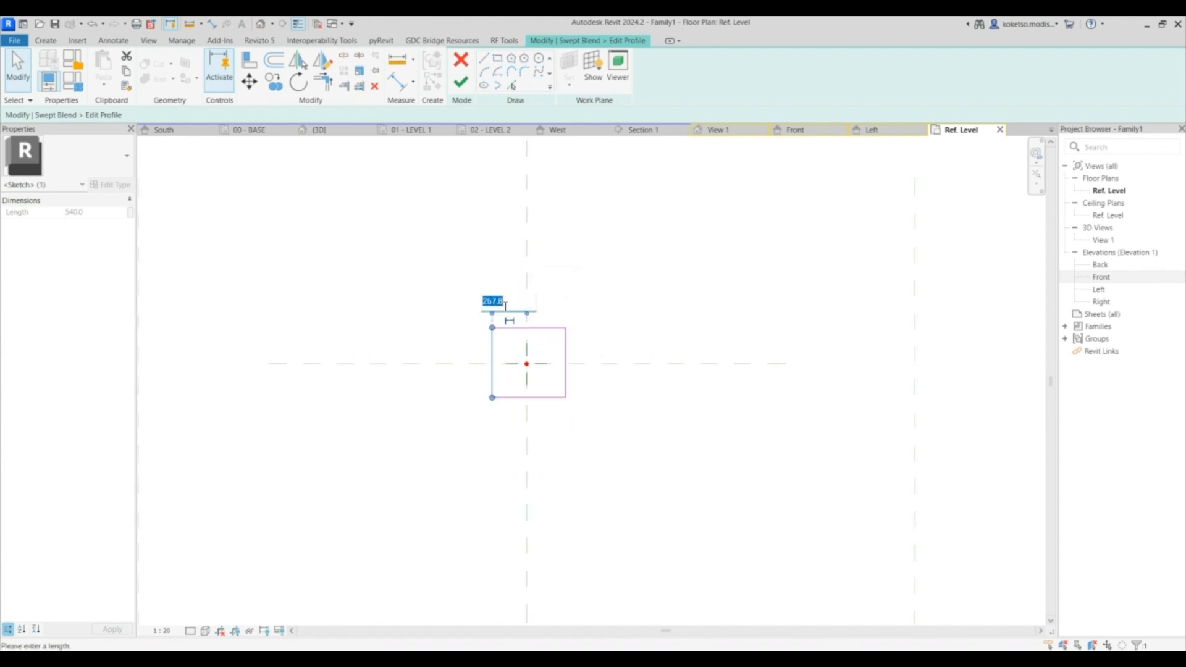
left_click(505, 307)
type("300")
key("Return")
left_click(530, 328)
scroll(540, 388, "up", 2)
left_click_drag(612, 407, 630, 346)
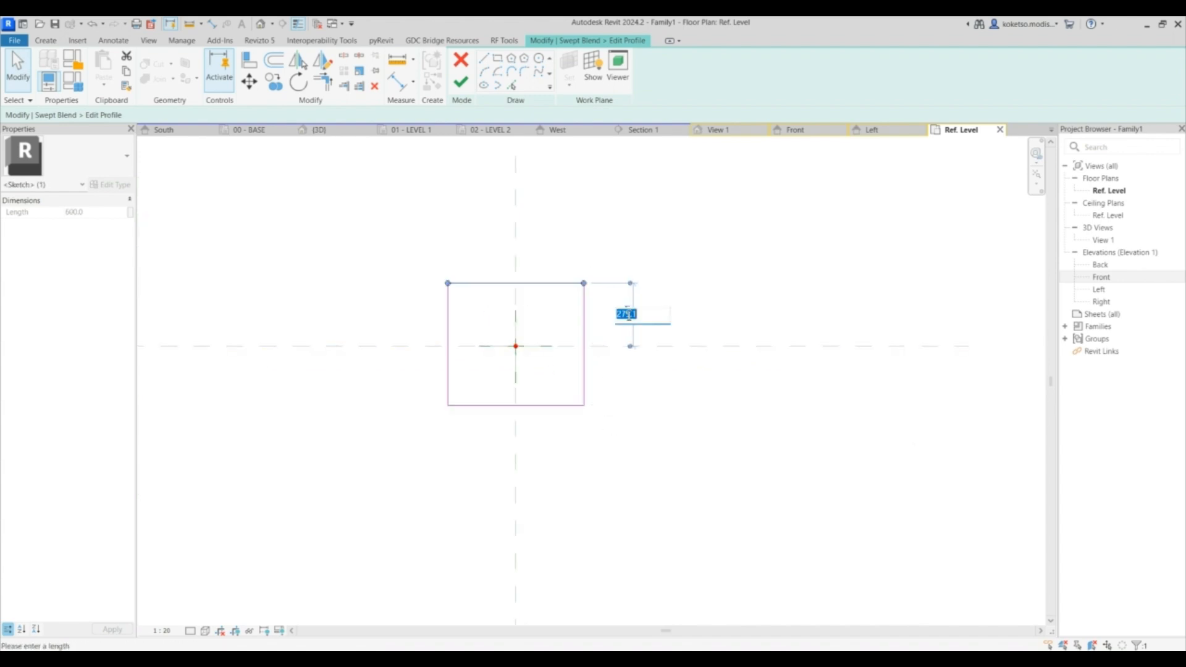
key("Return")
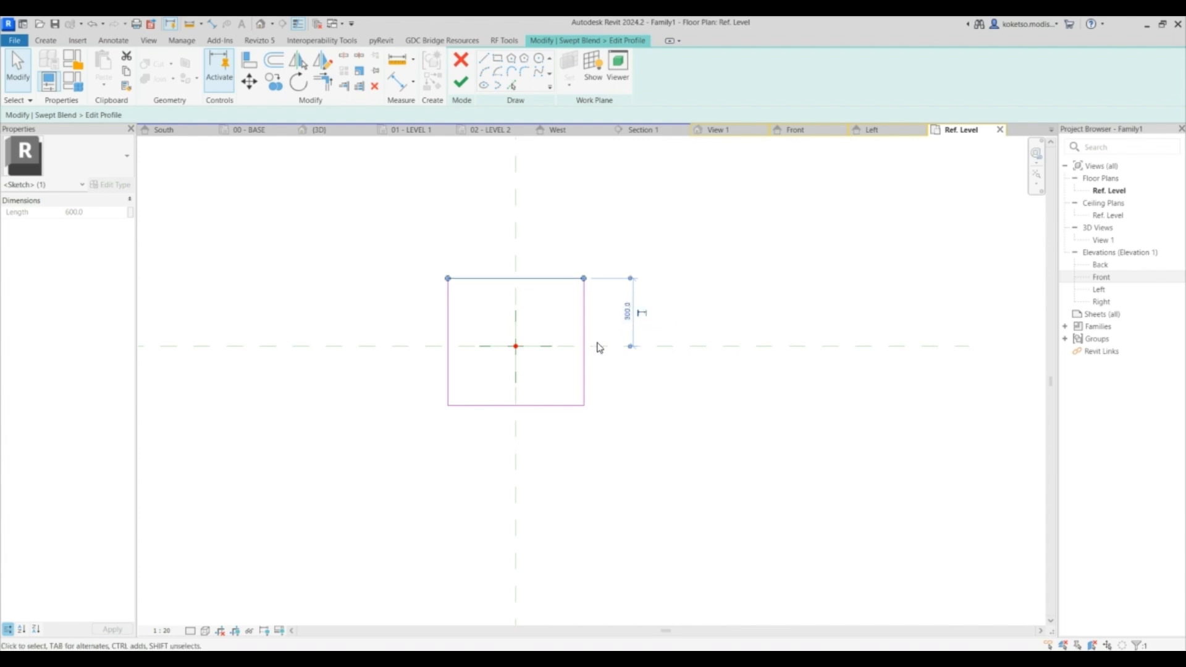
left_click(568, 406)
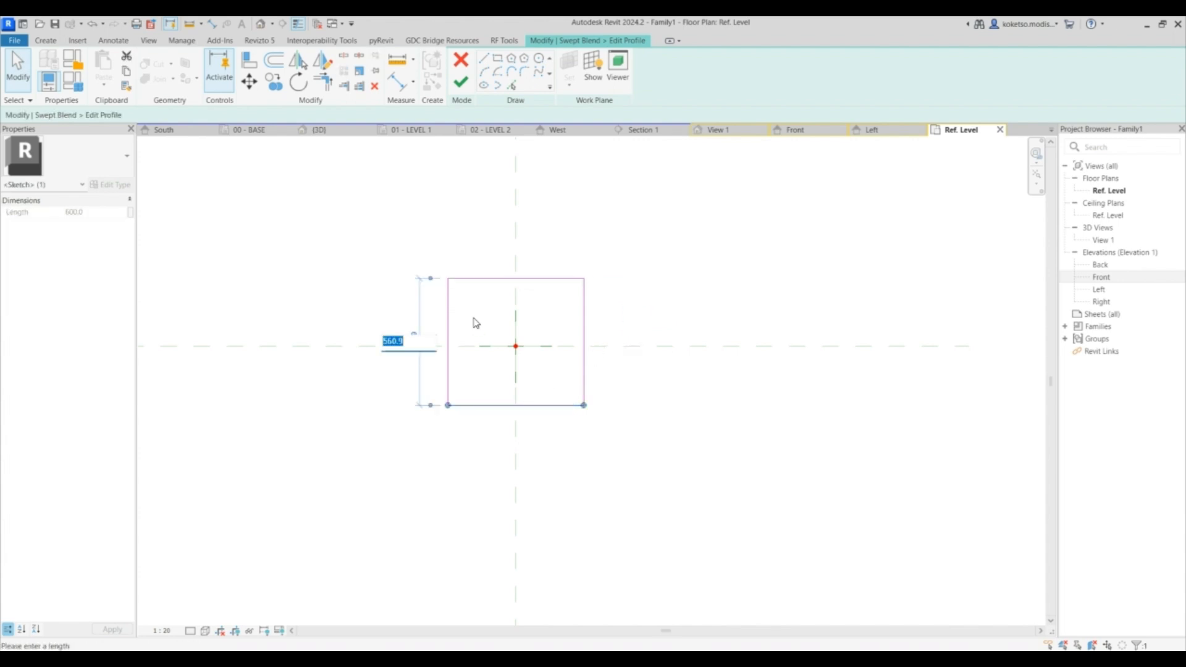
key("Return")
left_click(563, 314)
scroll(563, 315, "down", 3)
scroll(561, 323, "up", 1)
left_click(462, 82)
scroll(573, 307, "down", 1)
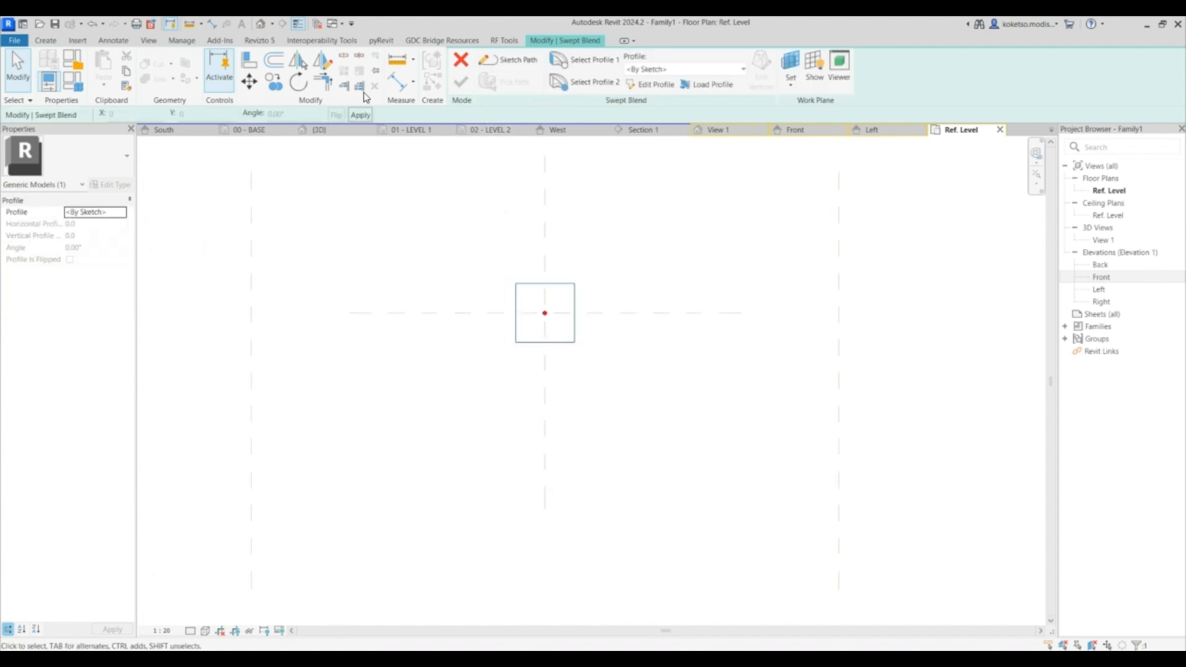
left_click(272, 82)
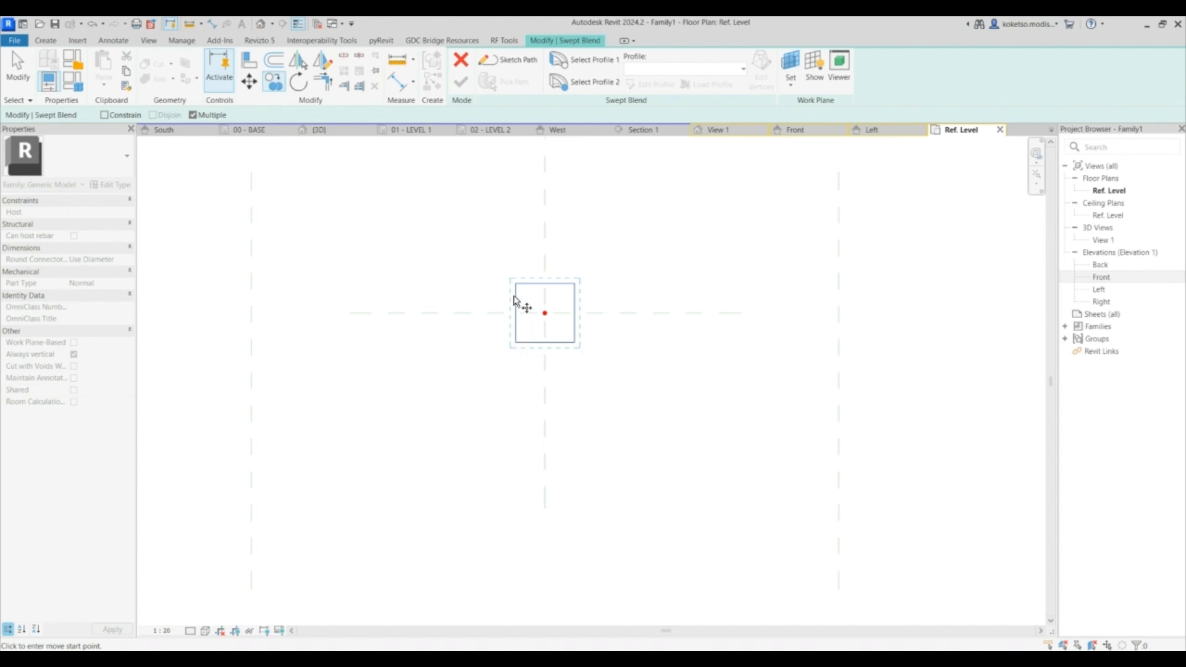
key("Escape")
scroll(588, 320, "up", 2)
key("Escape")
middle_click_drag(559, 302, 553, 293)
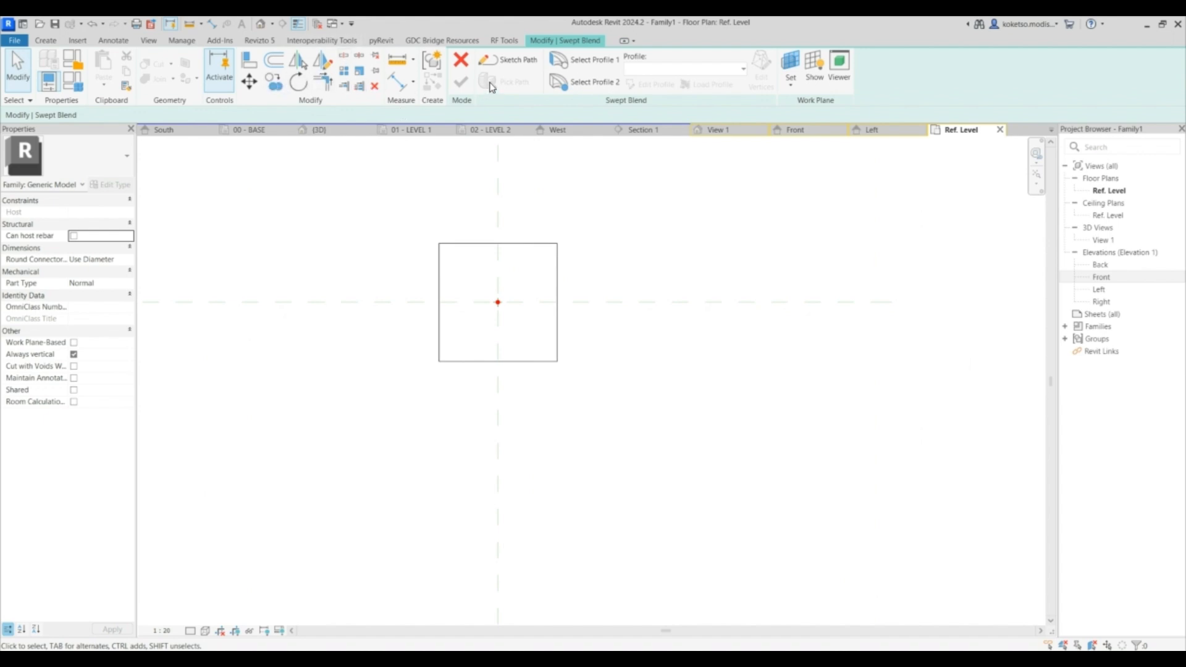
- Select the second profile, open it for editing, and sketch a larger rectangle around the first profile
left_click(584, 81)
left_click(645, 85)
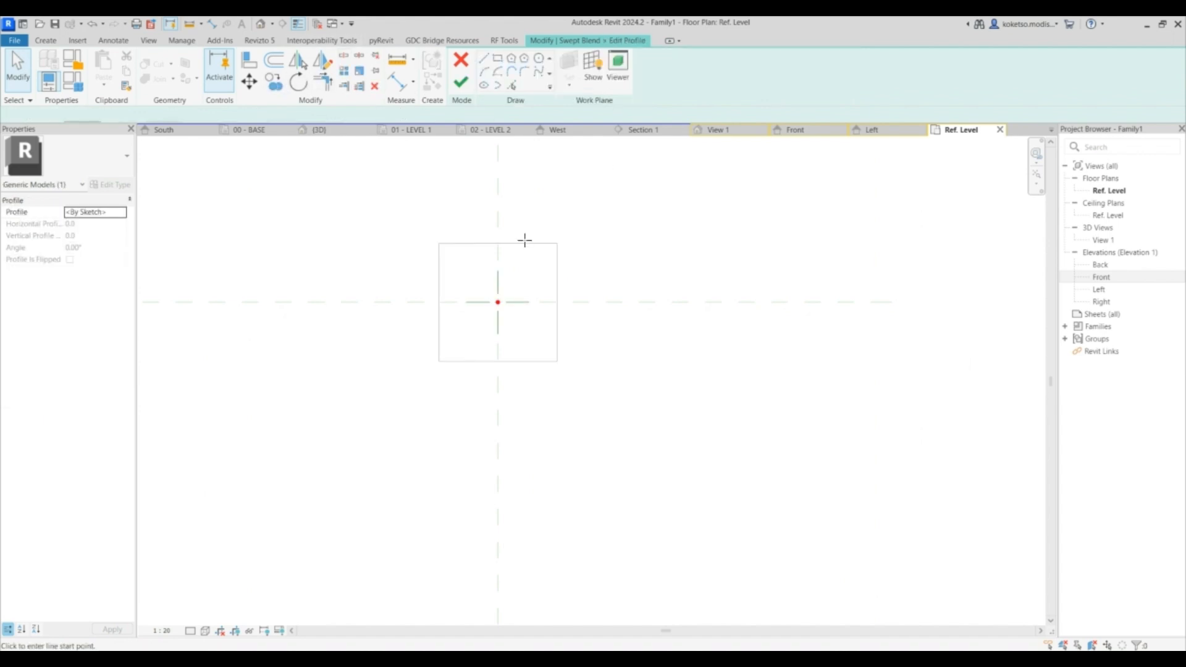
left_click(498, 59)
left_click(445, 224)
left_click(567, 337)
scroll(568, 253, "up", 2)
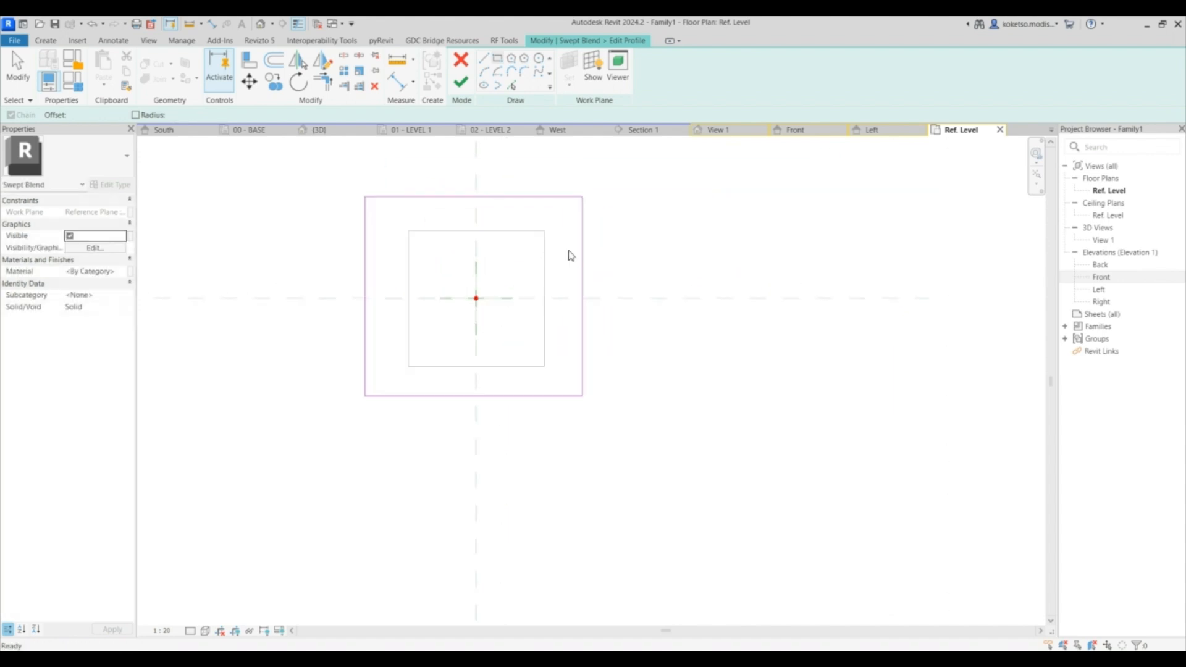
key("Escape")
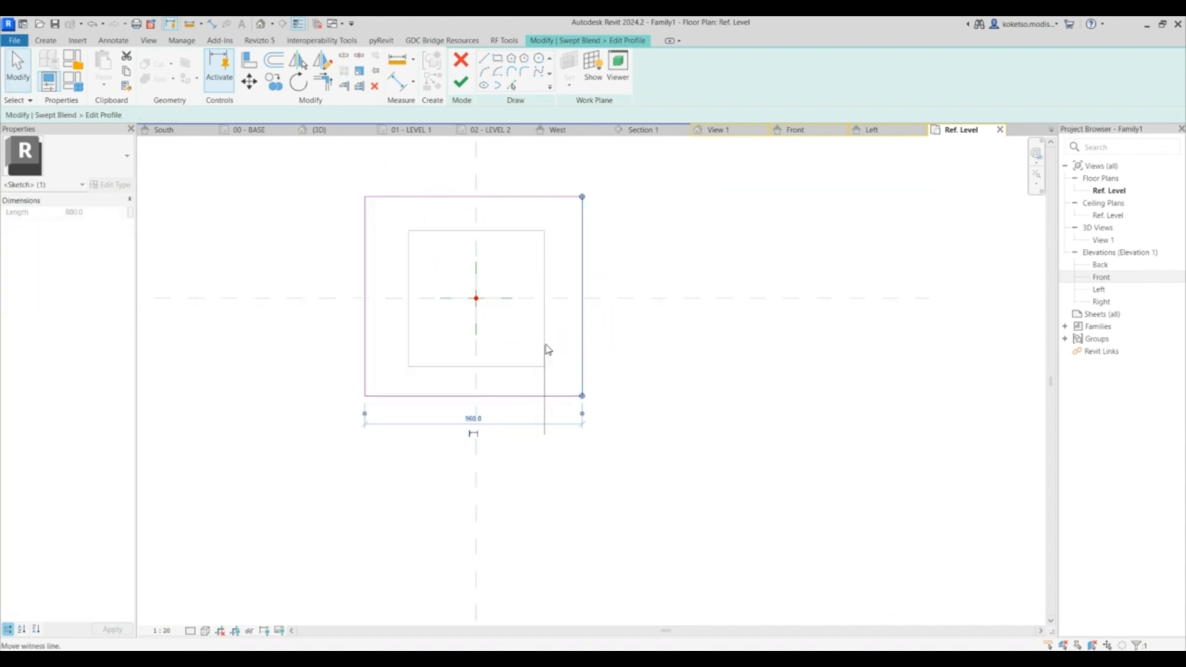
- Dimension the second profile to 400 mm from centre to its side and top edges and 800 mm overall height, then finish it
left_click(481, 305)
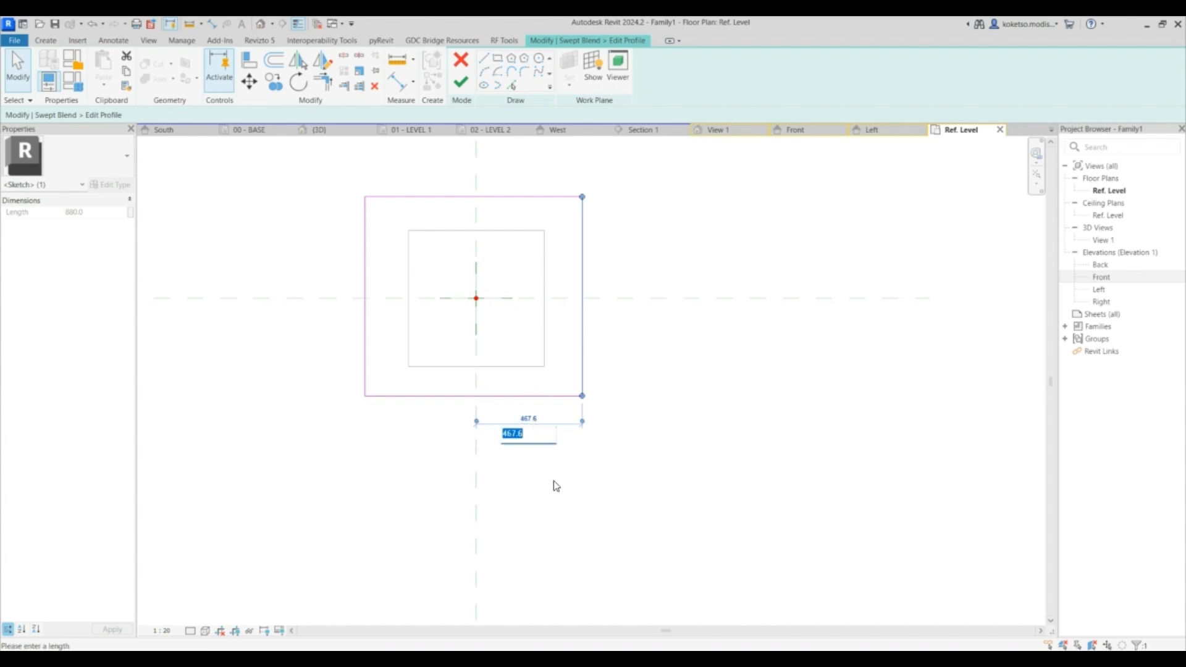
type("400")
key("Return")
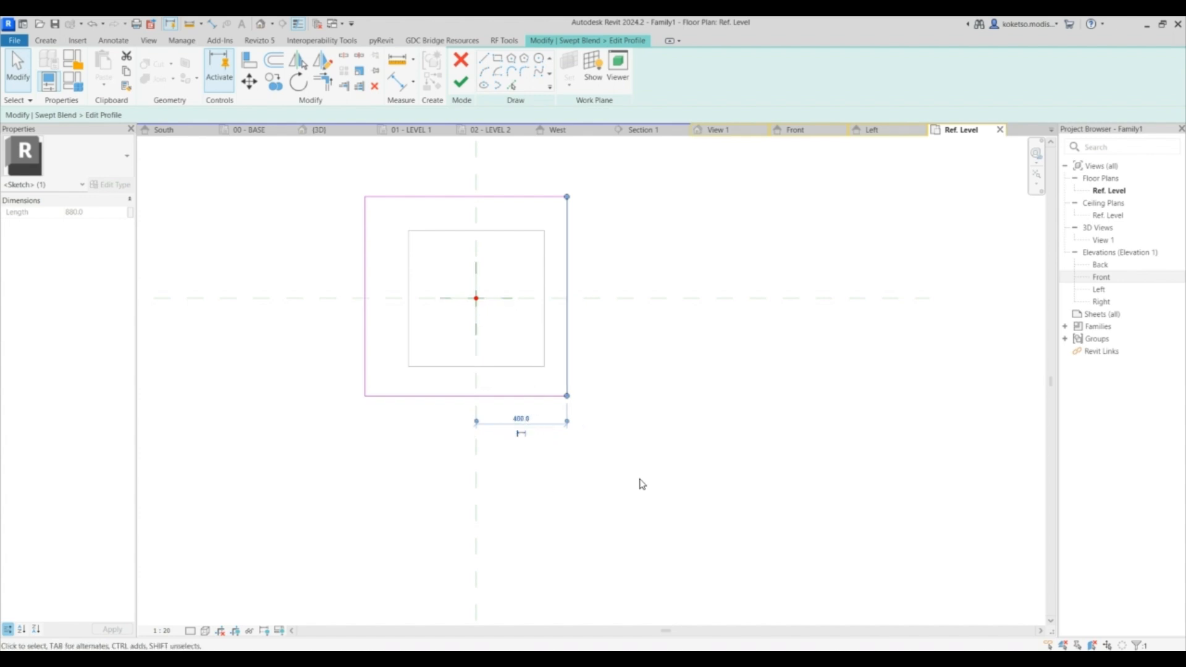
left_click(365, 308)
left_click(469, 159)
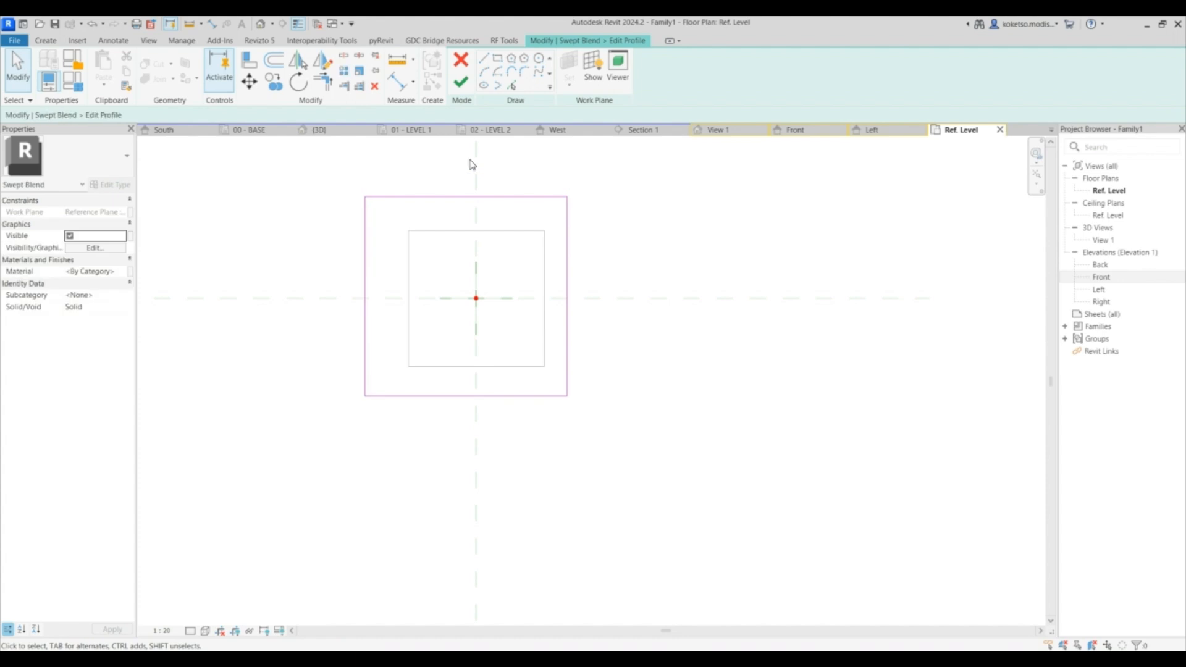
left_click(365, 236)
key("Return")
left_click(517, 197)
left_click_drag(555, 299, 557, 299)
left_click(588, 262)
type("400")
key("Return")
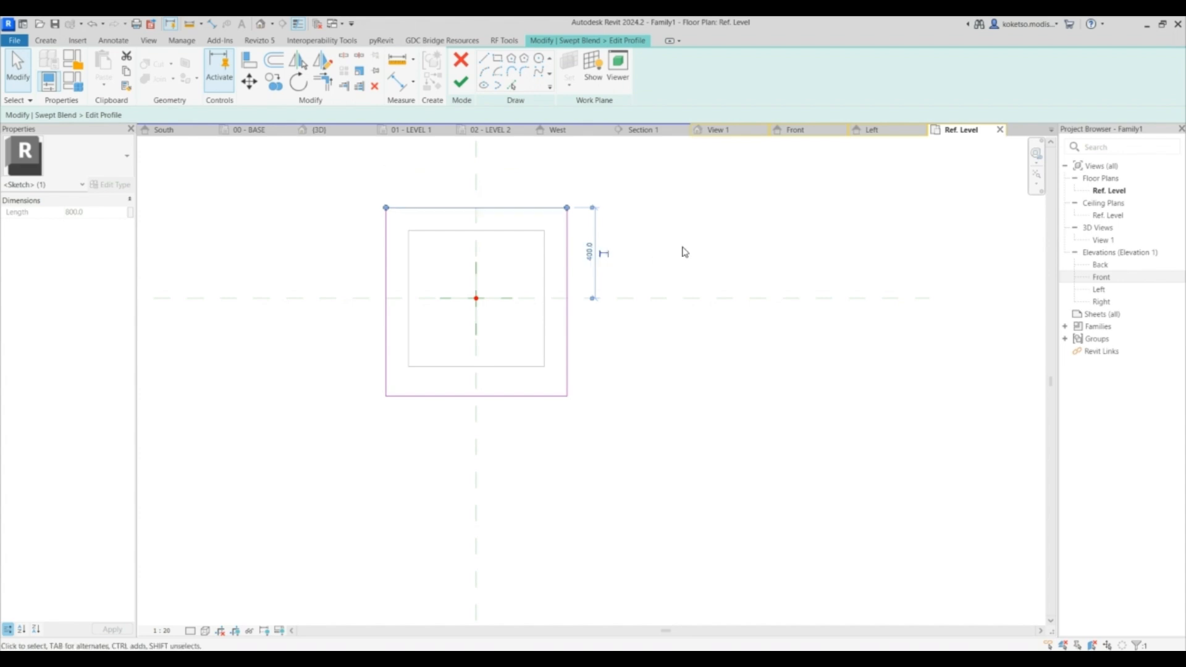
left_click(551, 396)
left_click(354, 299)
type("800")
key("Return")
scroll(551, 251, "down", 2)
left_click(461, 84)
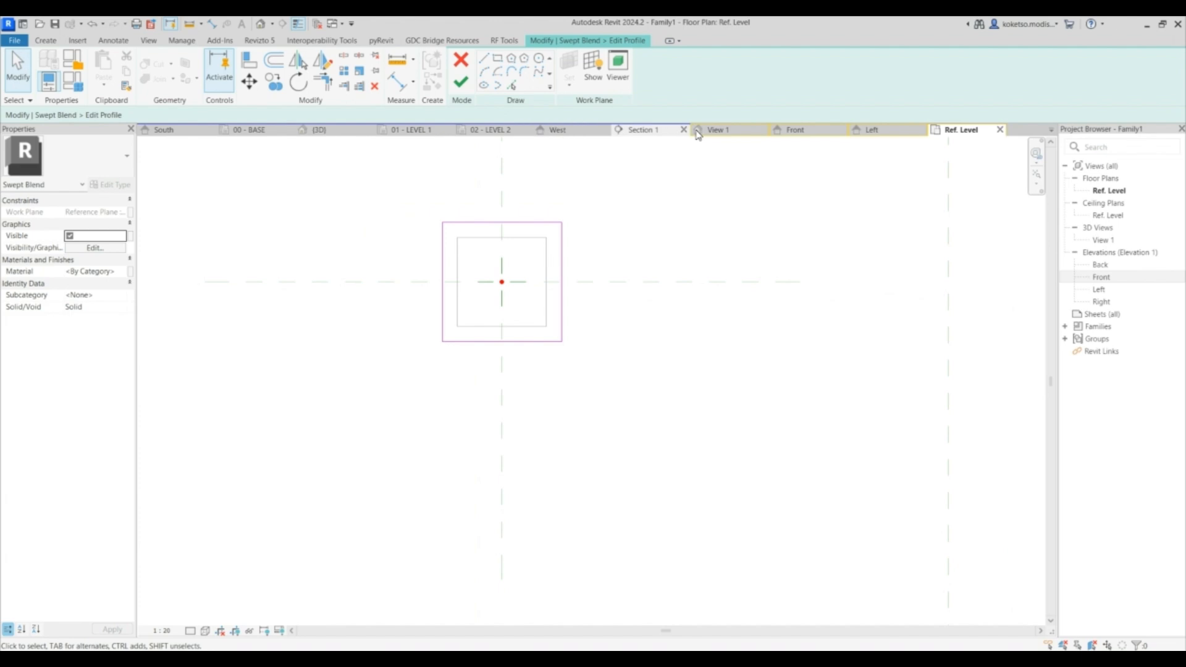
- Finish the swept blend to create the tapered hopper form
left_click(712, 134)
middle_click_drag(679, 340, 537, 269, "shift")
scroll(535, 267, "down", 6)
middle_click_drag(593, 319, 665, 335, "shift")
middle_click_drag(779, 372, 360, 266)
left_click(462, 82)
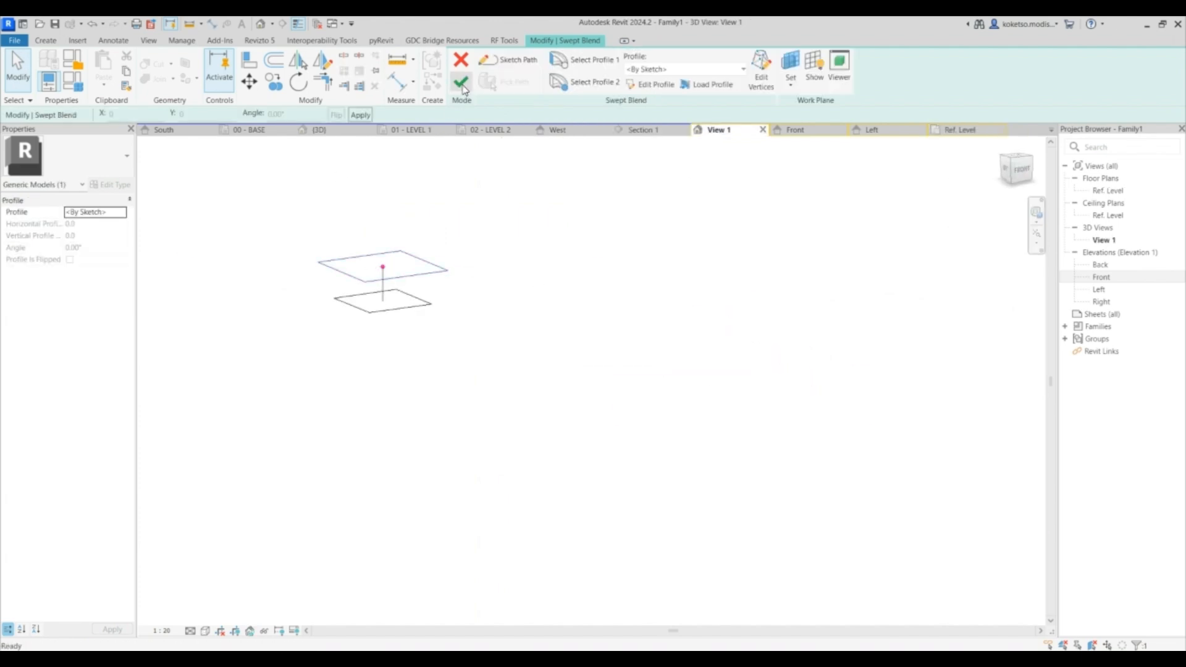
left_click(461, 83)
left_click(564, 228)
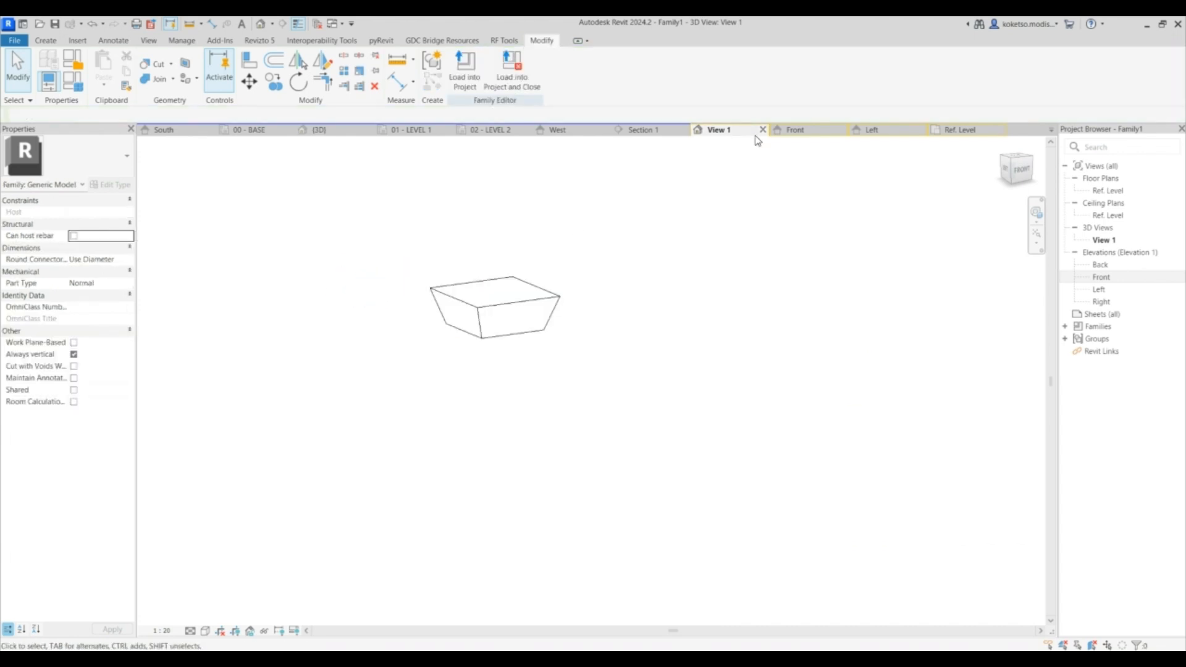
- Copy the hopper three times side by side along the reference level in the Front elevation
left_click(797, 131)
scroll(487, 336, "down", 3)
left_click(532, 312)
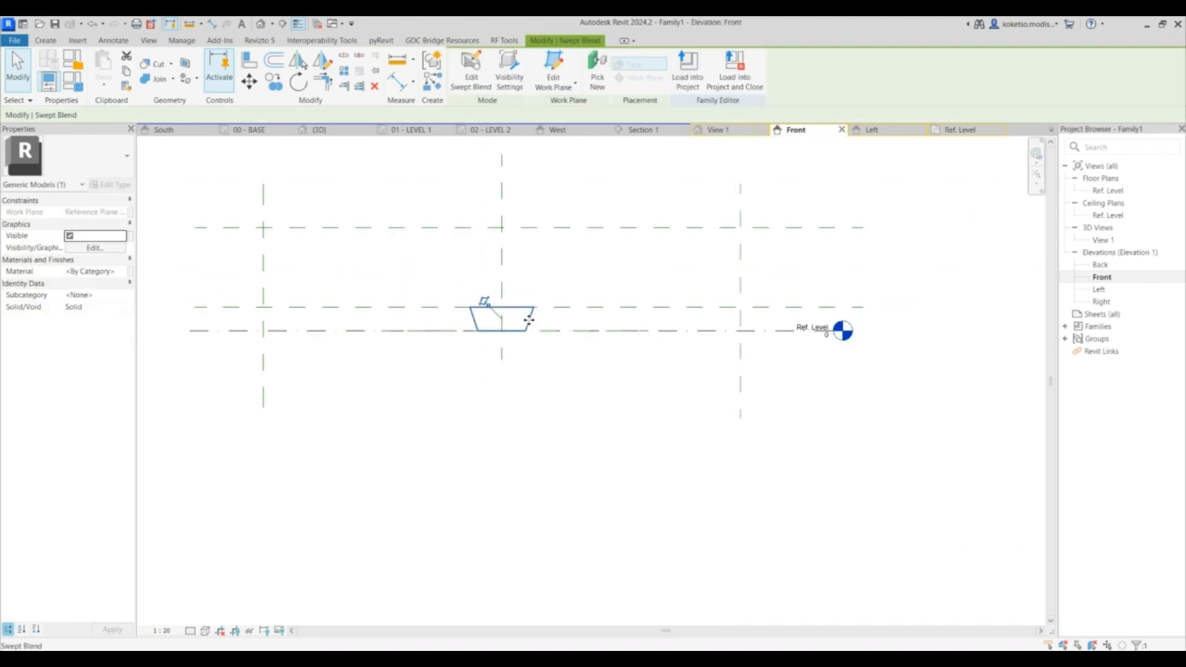
left_click(273, 86)
left_click(537, 297)
left_click(648, 297)
left_click(759, 298)
scroll(735, 307, "down", 2)
key("Escape")
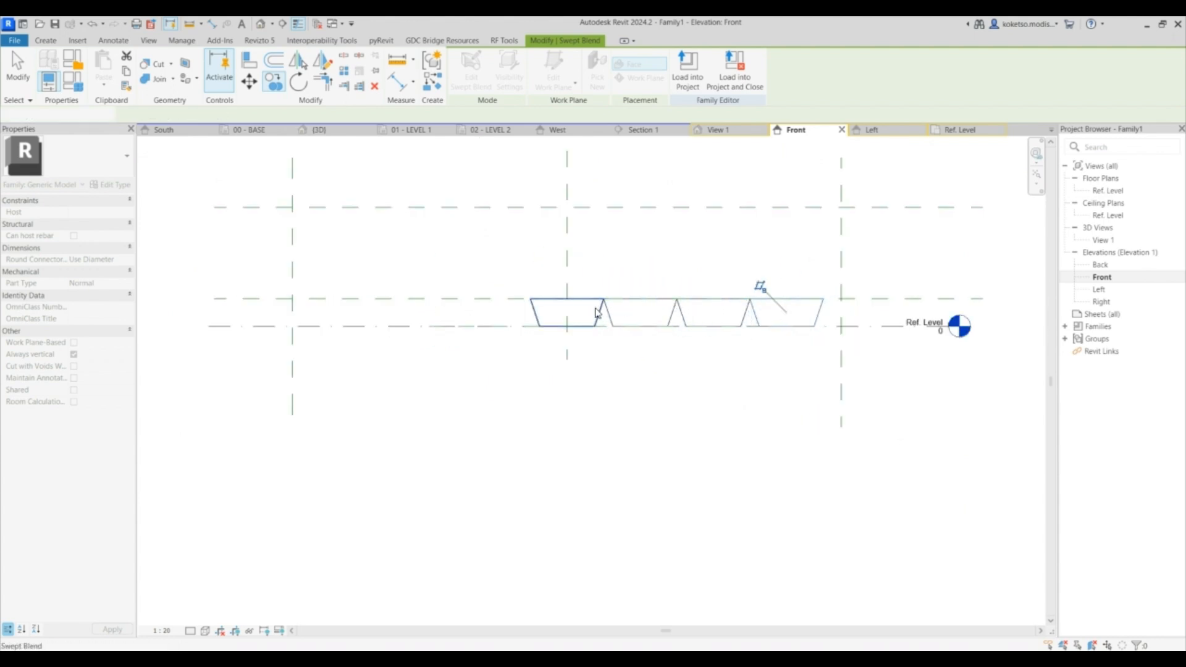
- Mirror the copied hoppers about the central vertical reference plane
key("Escape")
left_click(795, 329)
key("m")
key("m")
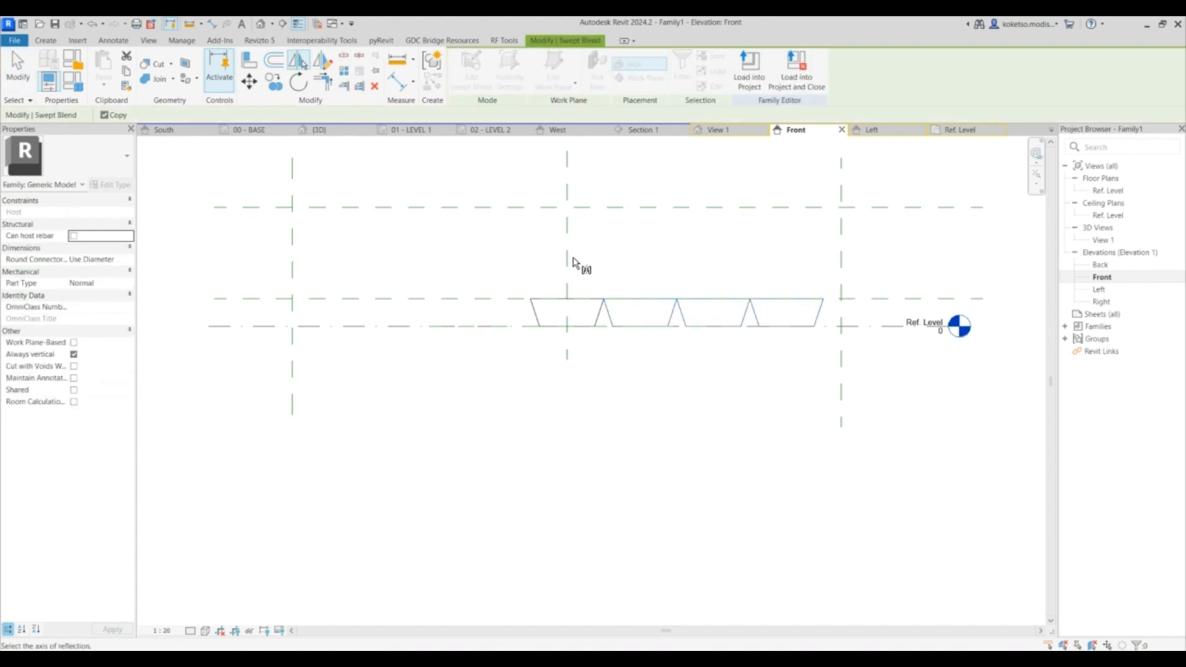
left_click(569, 262)
left_click(449, 158)
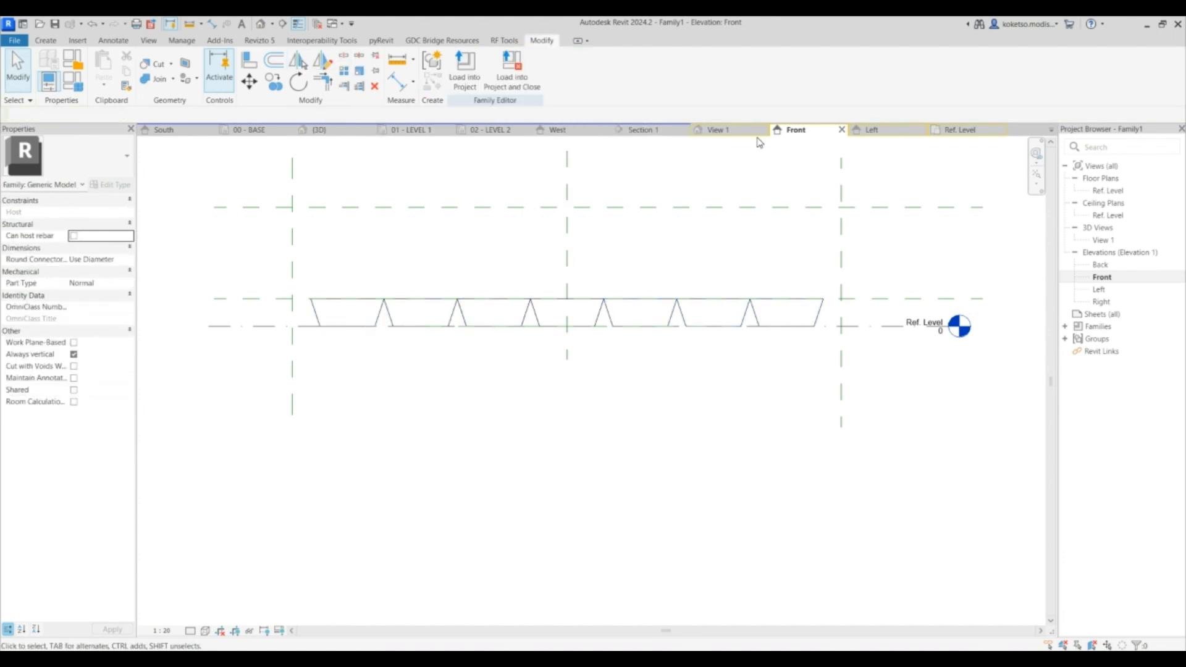
- Inspect the row of hoppers in the 3D view and the Front elevation
left_click(725, 128)
middle_click_drag(609, 379, 564, 397, "shift")
left_click(595, 404)
key("Escape")
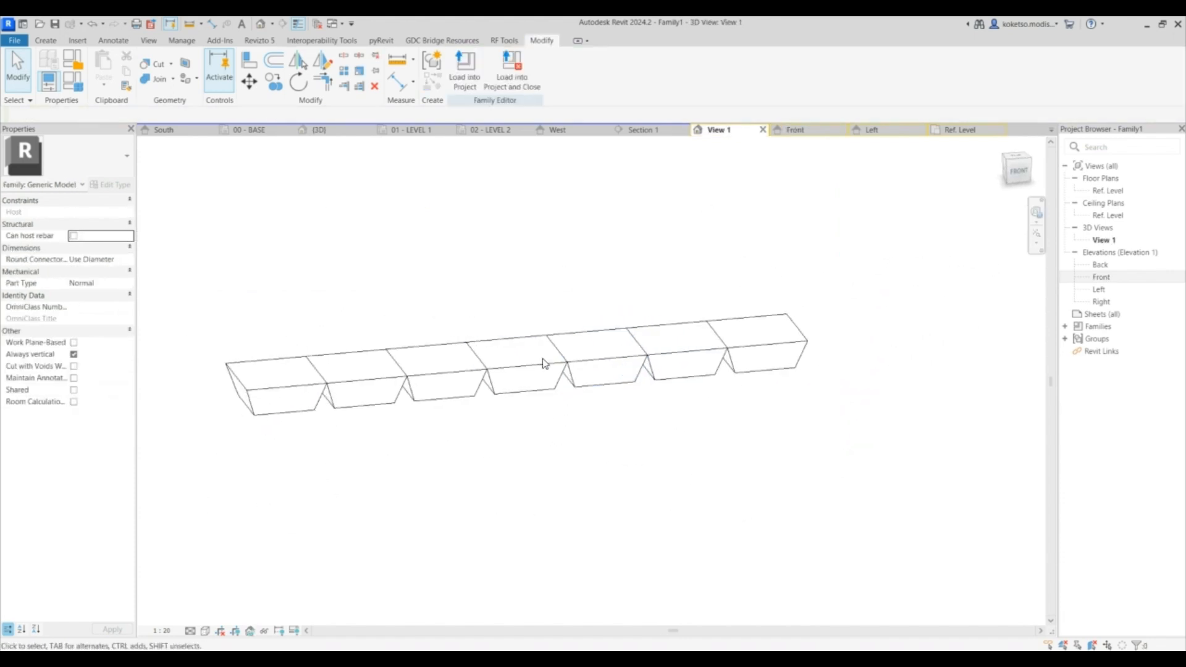
left_click(794, 130)
scroll(593, 285, "up", 5)
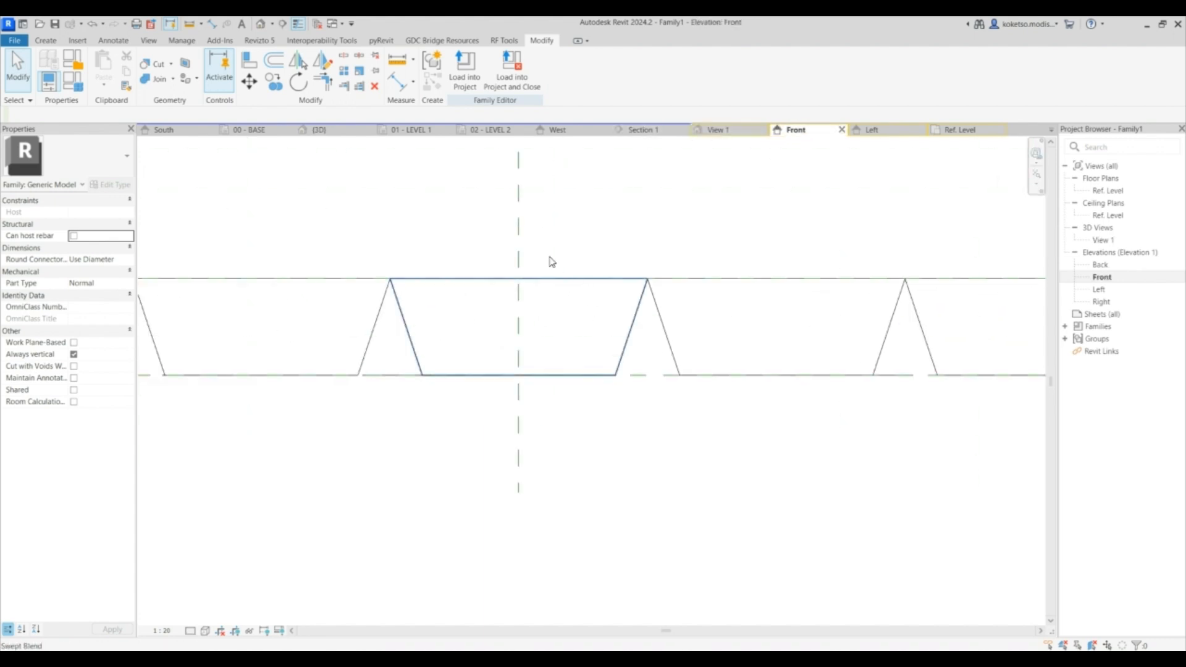
left_click(46, 40)
left_click(226, 67)
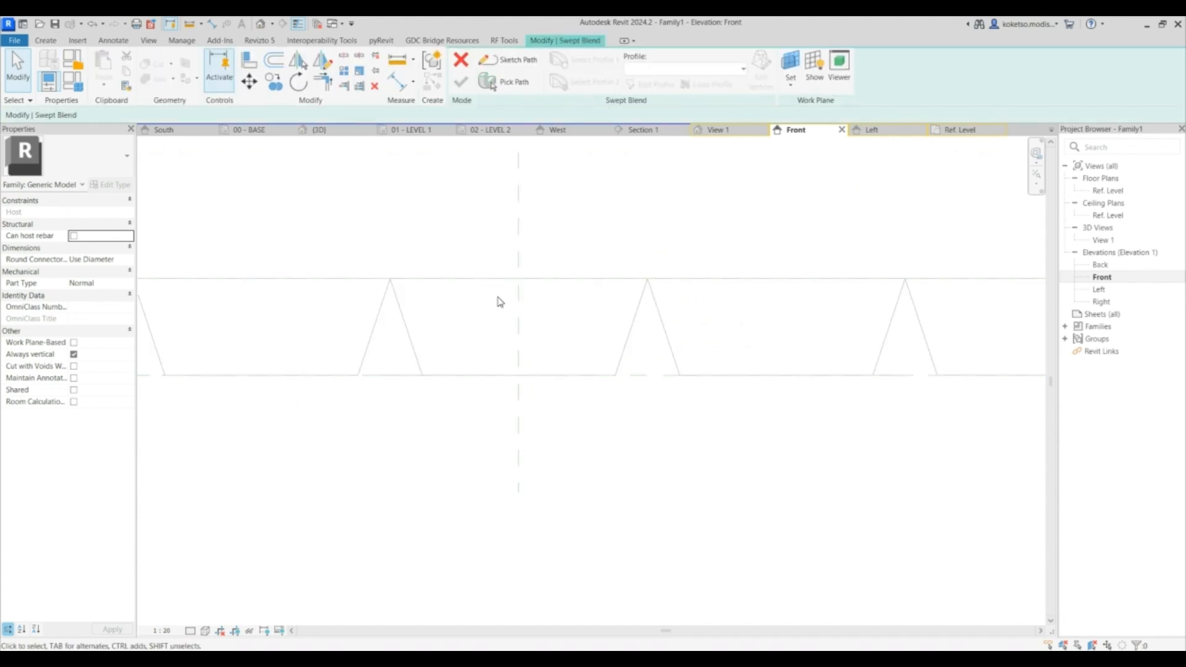
left_click(460, 60)
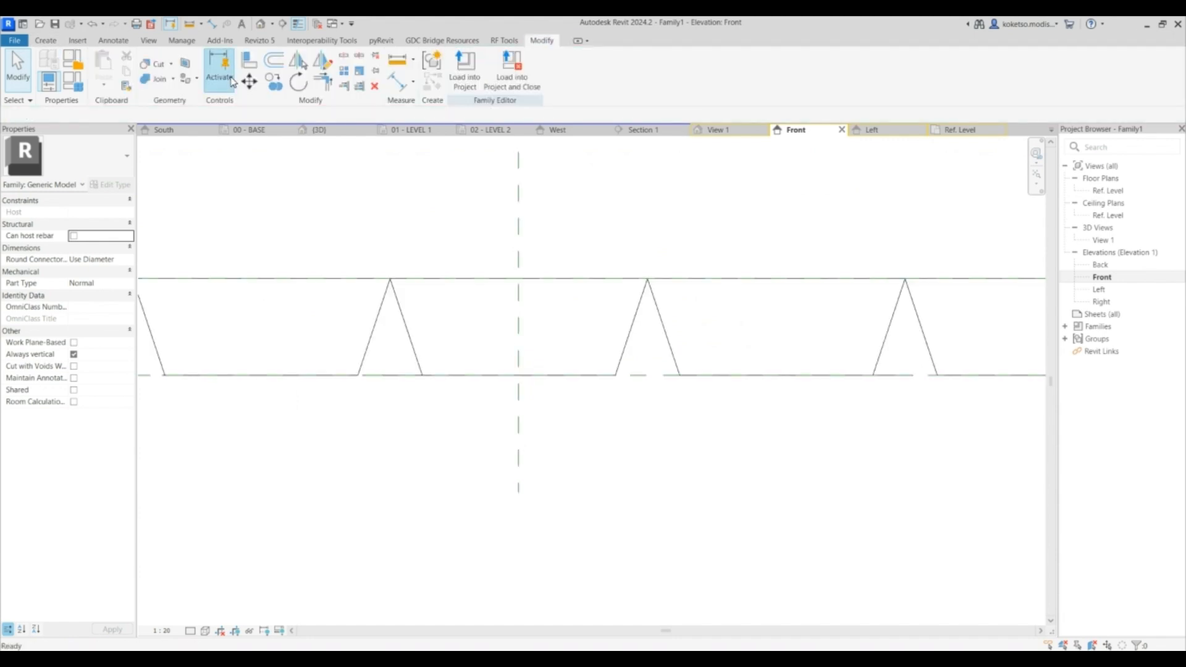
- Start a void swept blend and sketch a vertical path through the central hopper from its base to its top, then finish the path
left_click(59, 41)
left_click(250, 92)
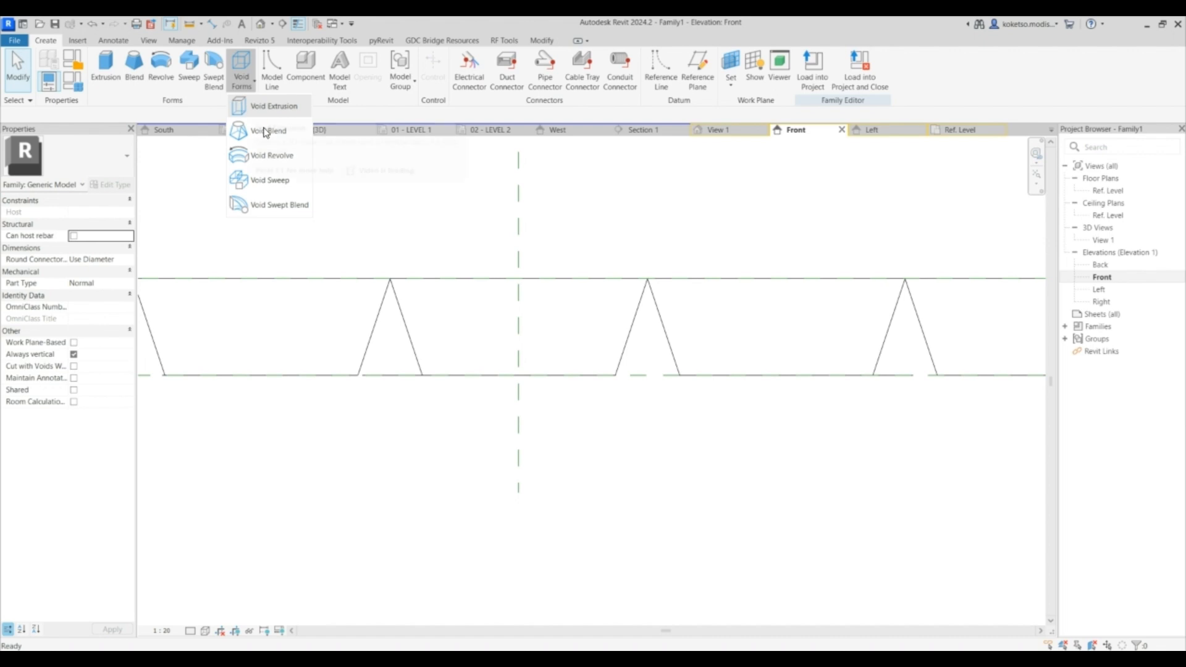
left_click(272, 205)
scroll(556, 327, "up", 2)
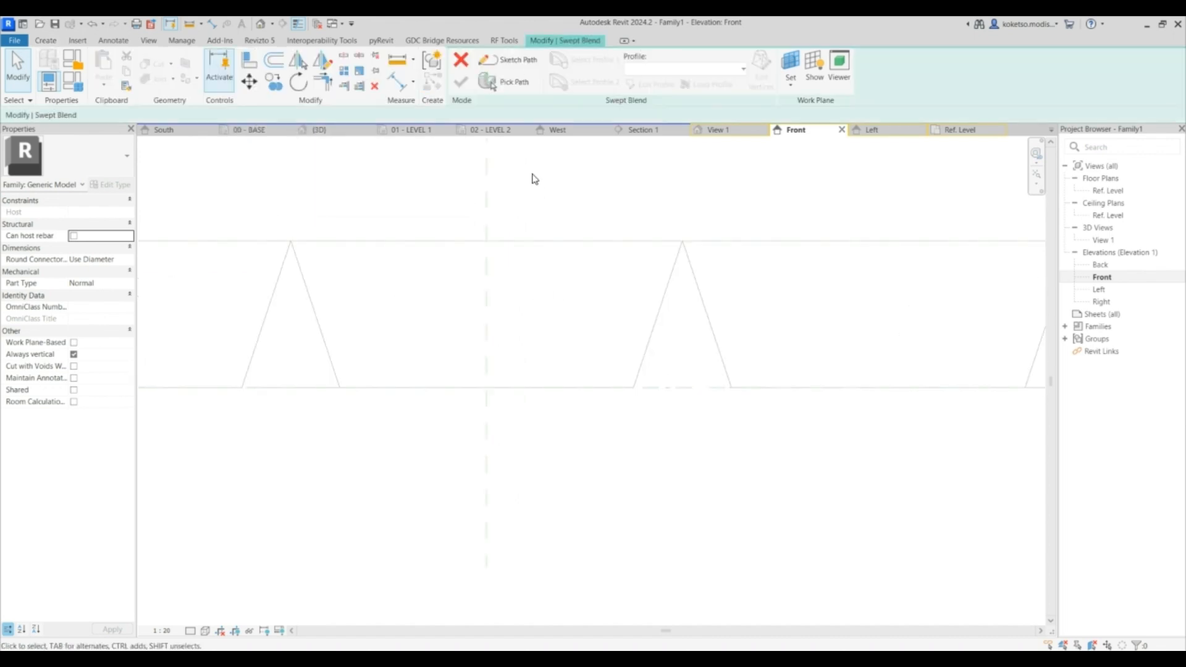
left_click(508, 60)
left_click(487, 388)
left_click(487, 241)
scroll(563, 318, "down", 1)
key("Escape")
key("Escape")
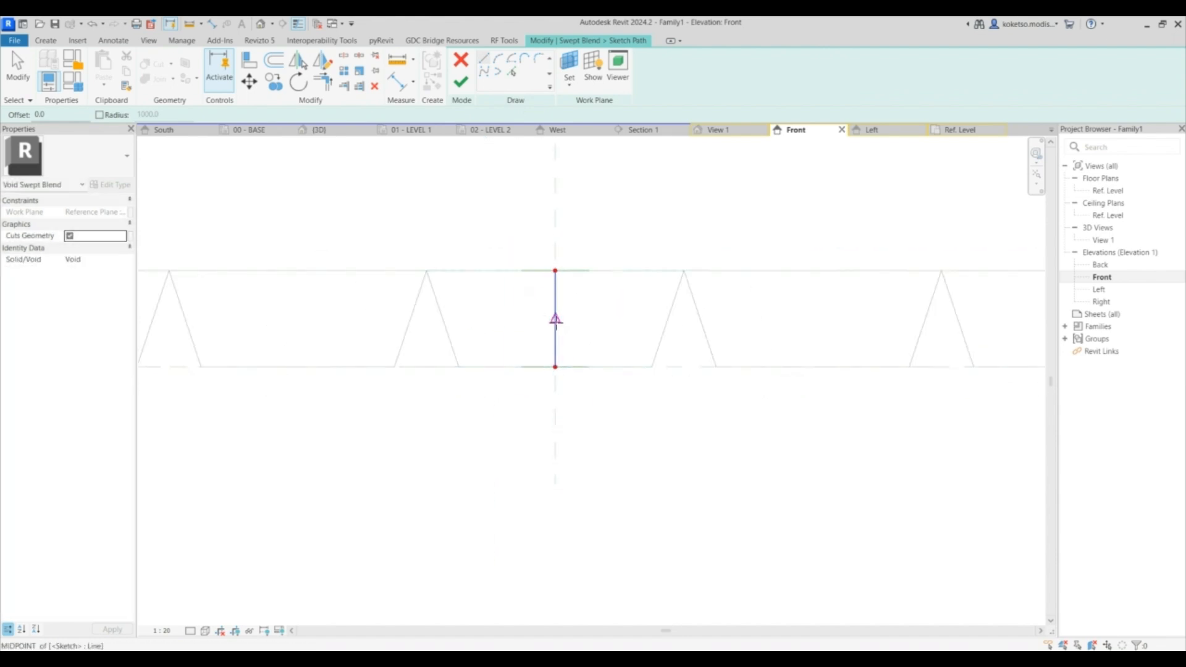
middle_click_drag(572, 390, 544, 380)
scroll(522, 304, "up", 2)
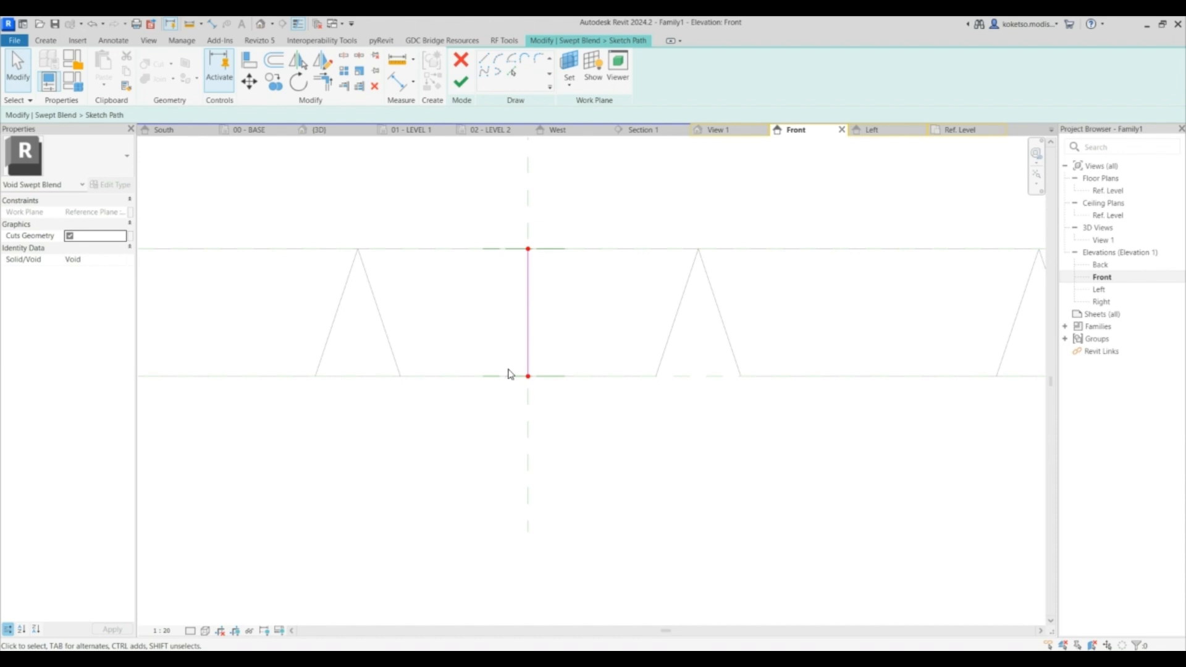
left_click(463, 84)
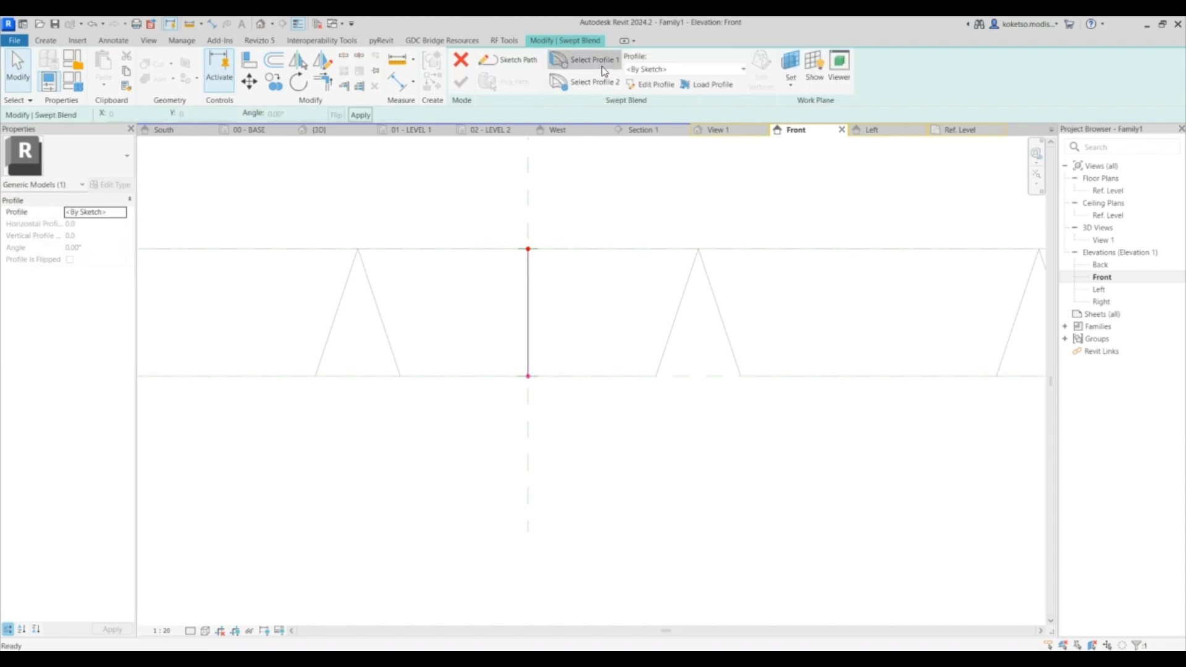
- Sketch the first profile as a rectangle on the central hopper's inner bottom outline in the Ref. Level plan
left_click(648, 87)
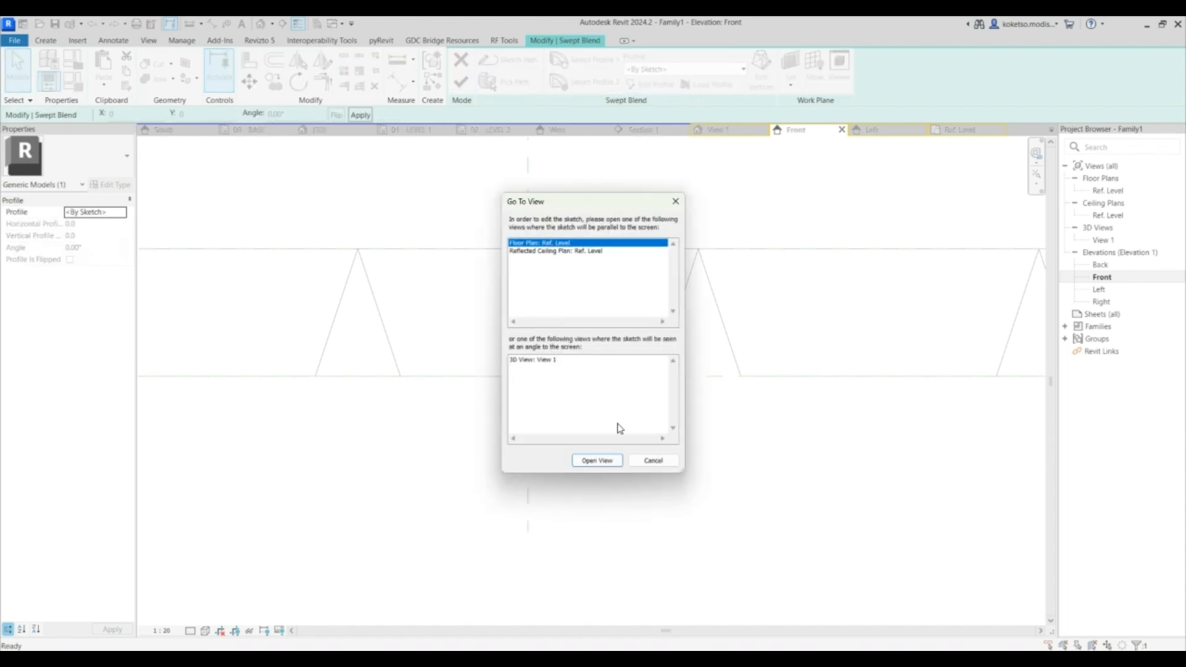
left_click(597, 461)
left_click(500, 62)
scroll(444, 280, "up", 2)
left_click(471, 196)
left_click(650, 375)
key("Escape")
key("Escape")
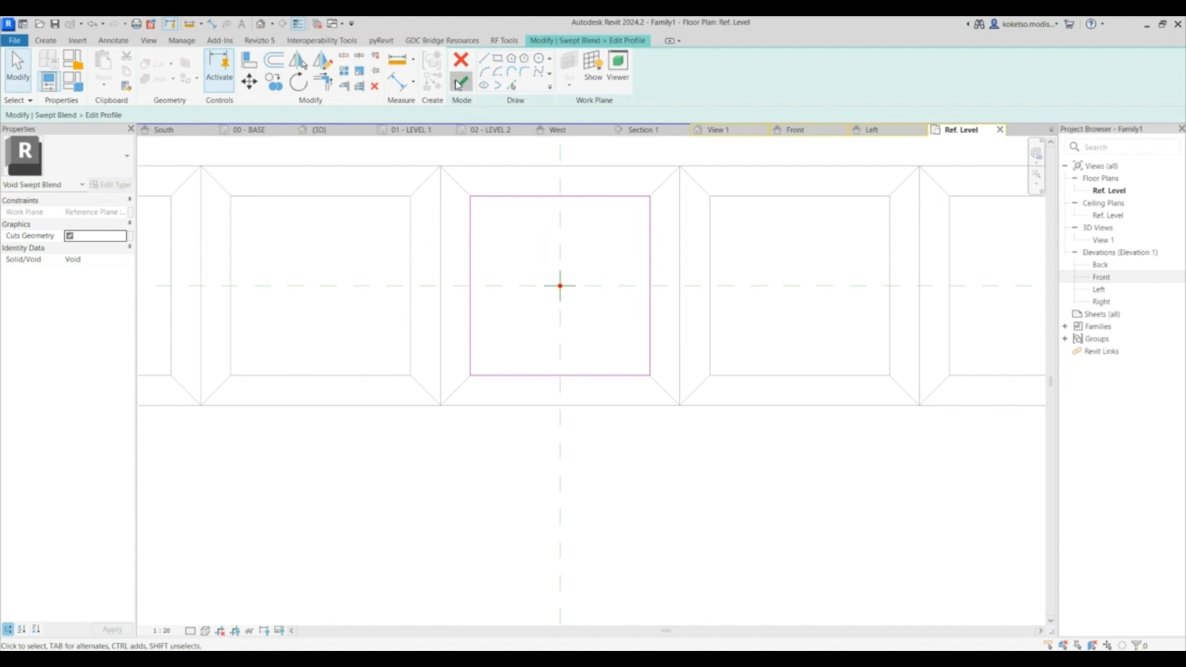
left_click(460, 83)
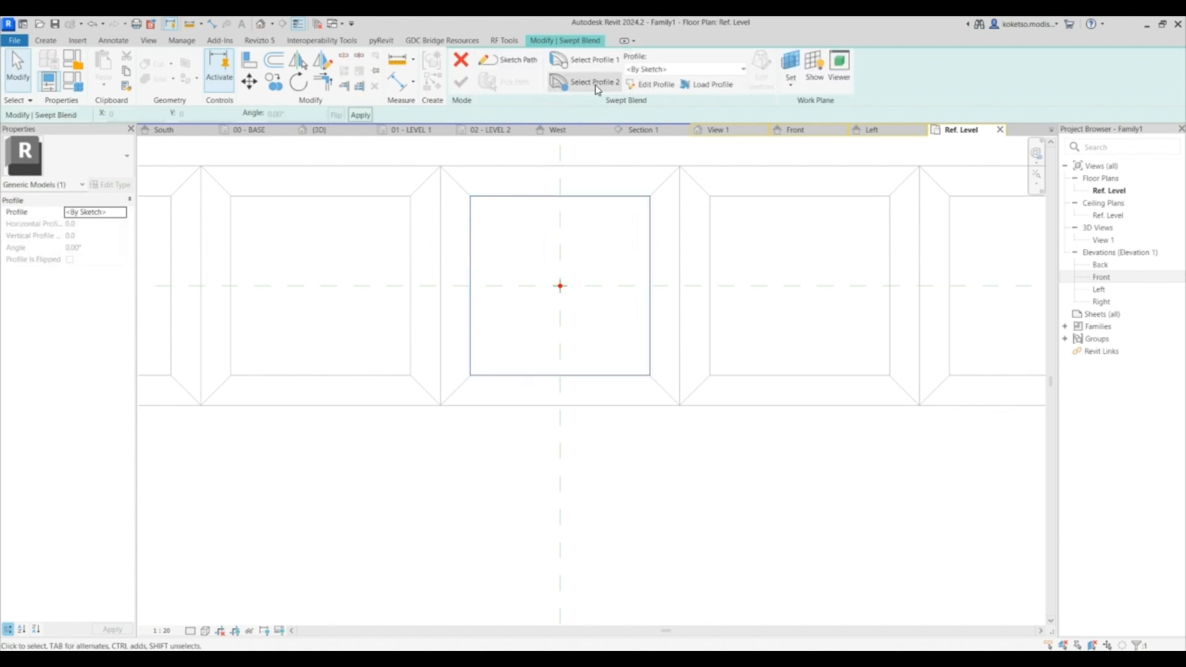
- Sketch the second profile as a rectangle on the hopper's outer top outline and finish the void swept blend
left_click(652, 84)
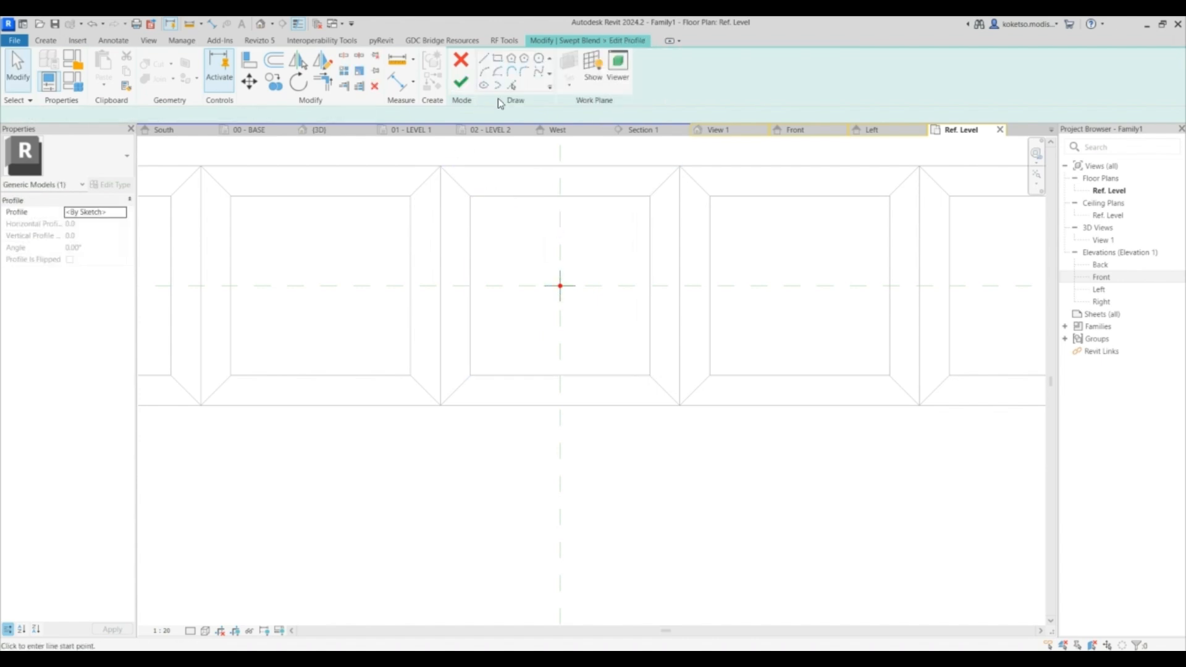
left_click(498, 58)
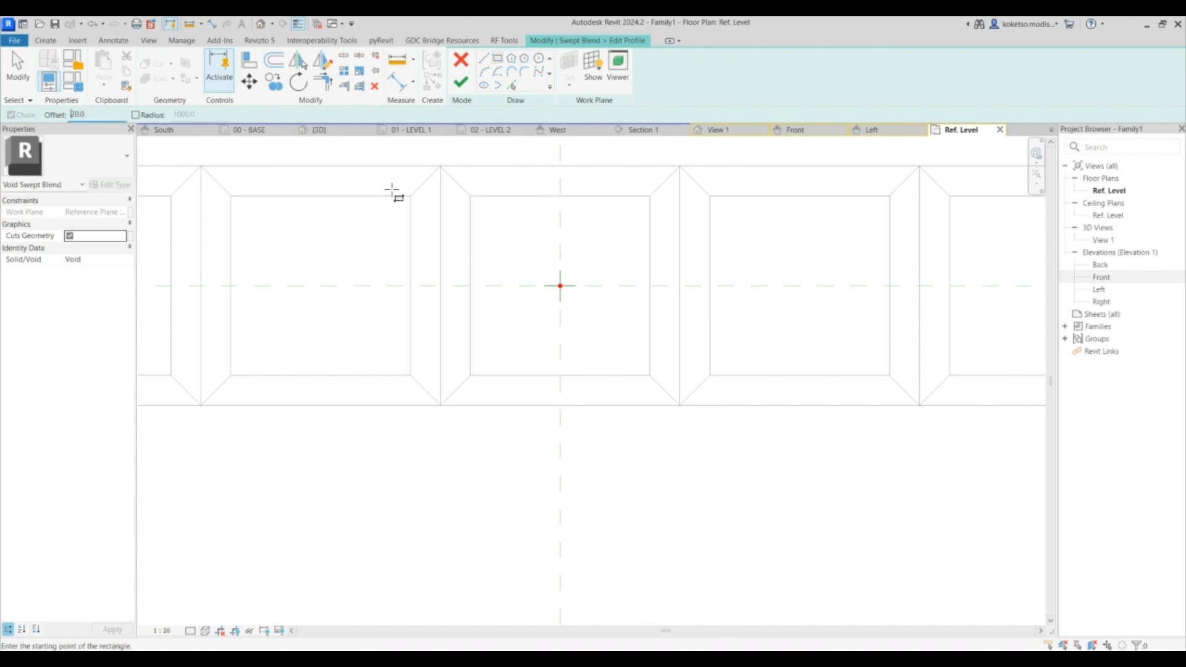
left_click(440, 165)
left_click(679, 405)
key("Escape")
key("Escape")
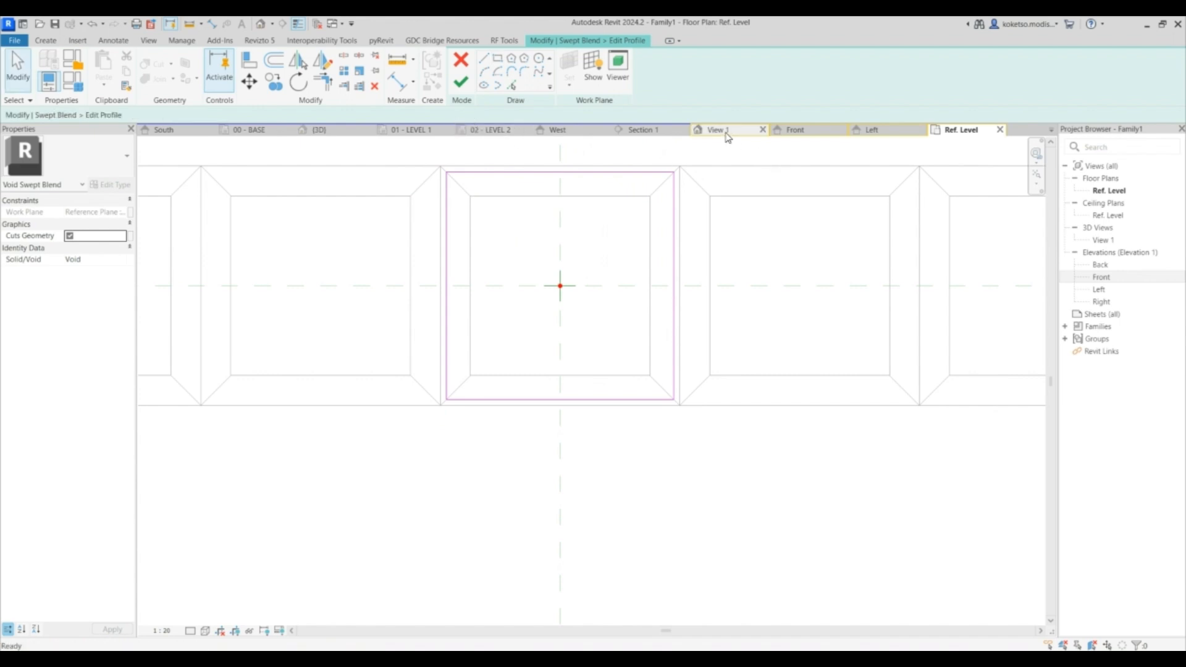
left_click(723, 131)
middle_click_drag(601, 336, 595, 431, "shift")
scroll(595, 432, "up", 3)
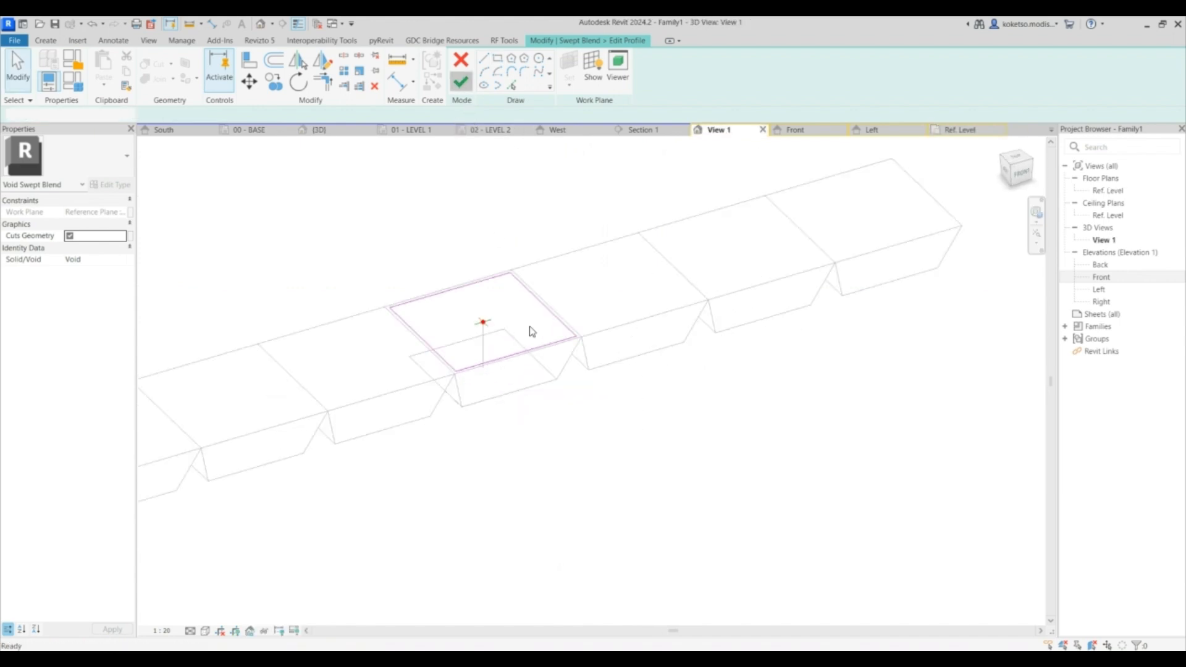
left_click(460, 91)
- Set the 3D view's visual style to Shaded
middle_click_drag(620, 424, 344, 365, "shift")
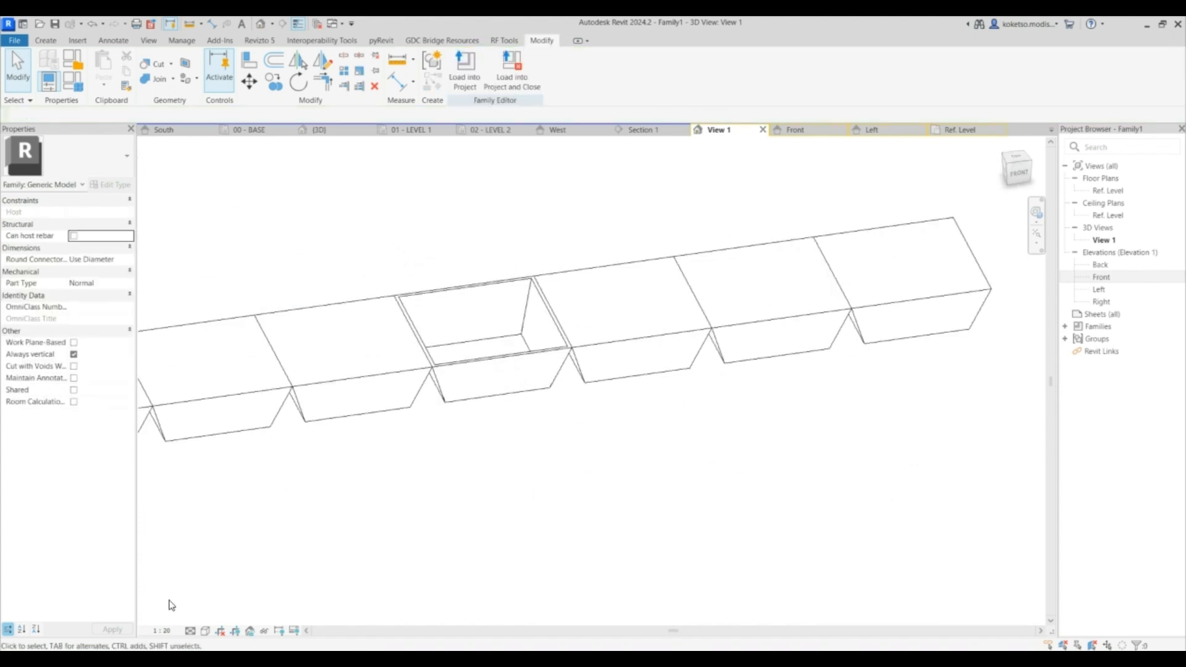
left_click(191, 631)
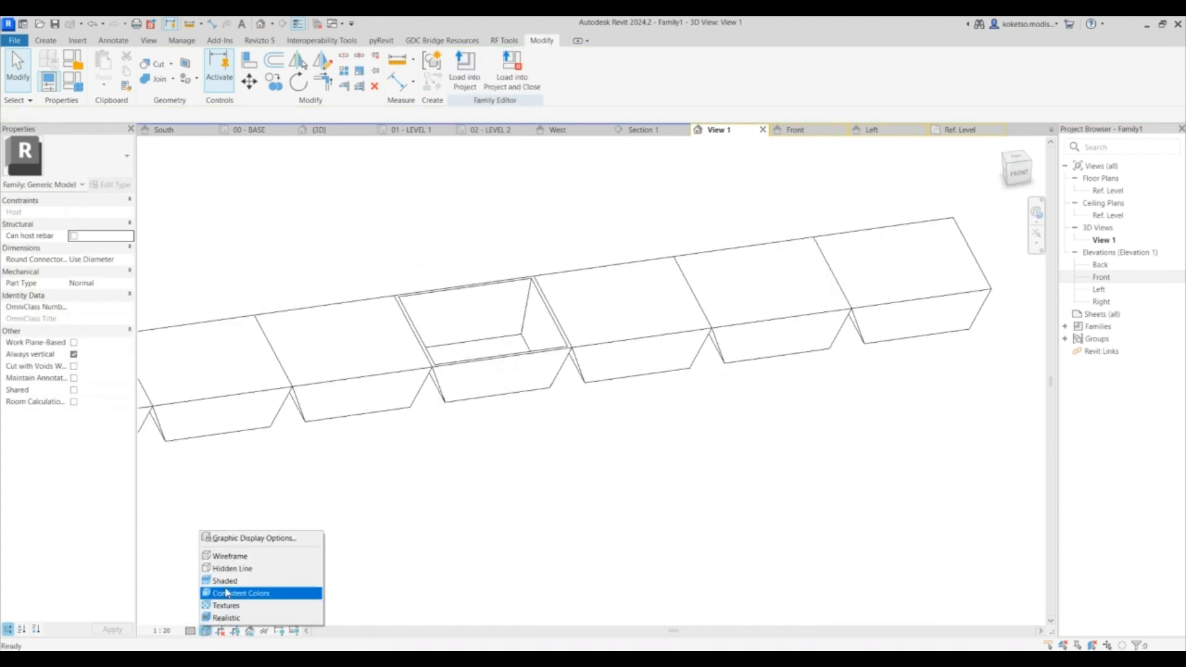
left_click(260, 580)
mouse_move(572, 418)
middle_mouse_down("shift")
mouse_move(502, 529)
mouse_move(432, 431)
mouse_move(596, 384)
mouse_move(615, 433)
mouse_move(577, 429)
mouse_move(505, 311)
middle_mouse_up("shift")
left_click(505, 312)
left_click(511, 200)
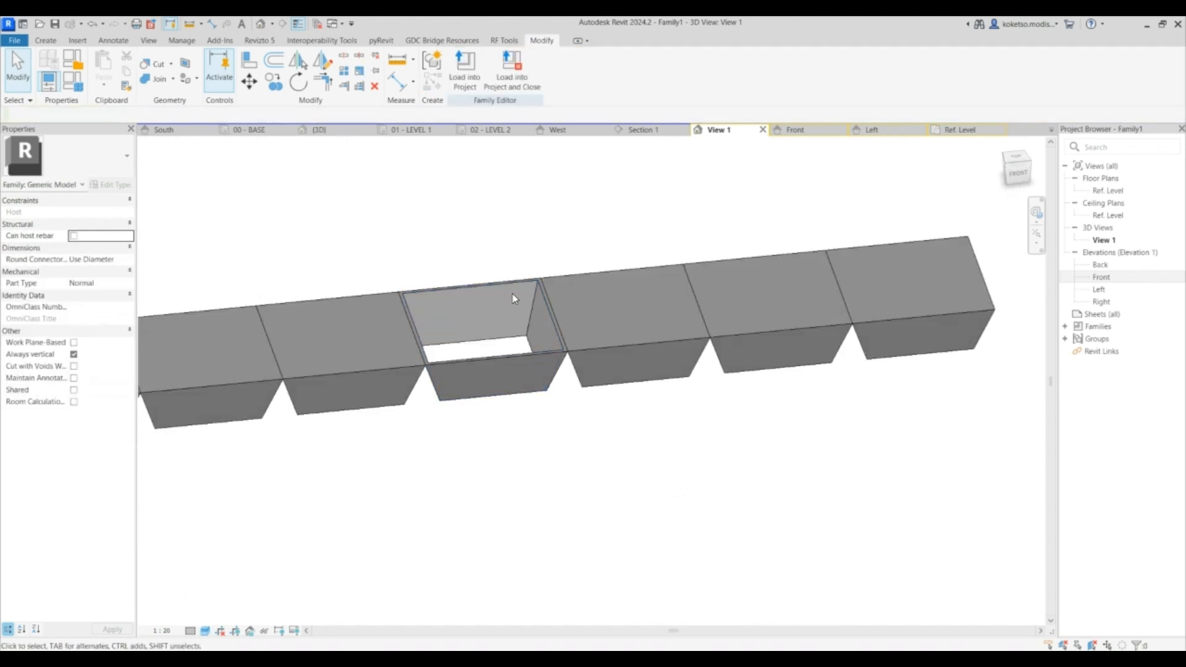
- Open the void swept blend's bottom profile for editing in the Ref. Level plan
left_click(514, 336)
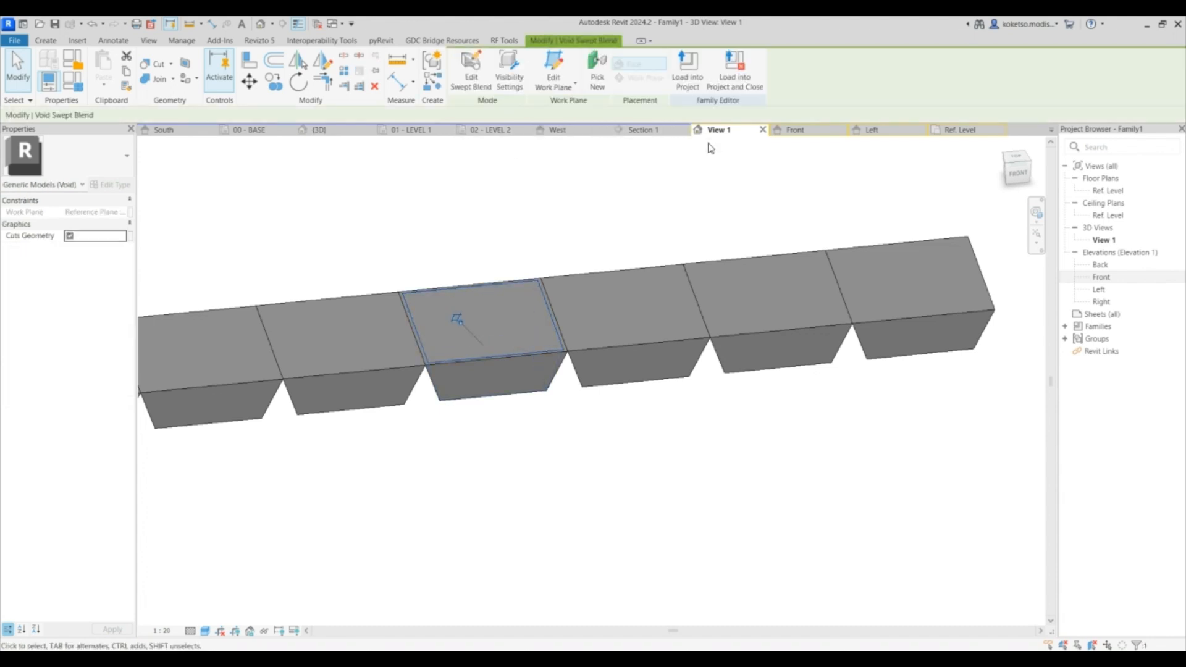
left_click(471, 71)
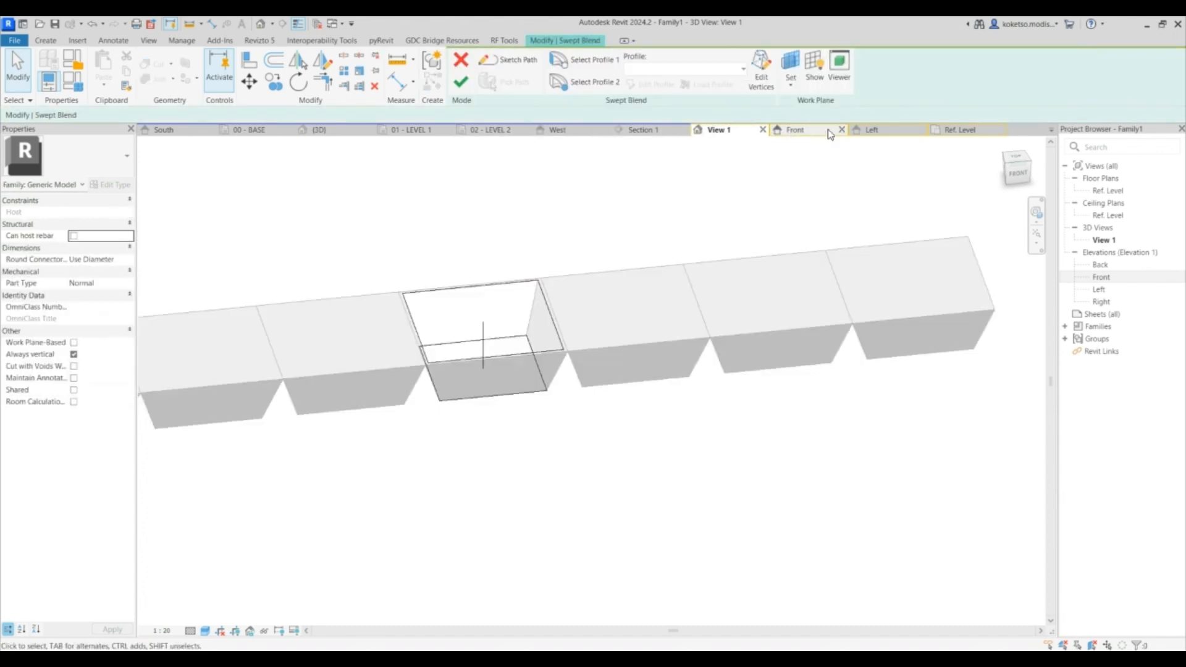
left_click(508, 343)
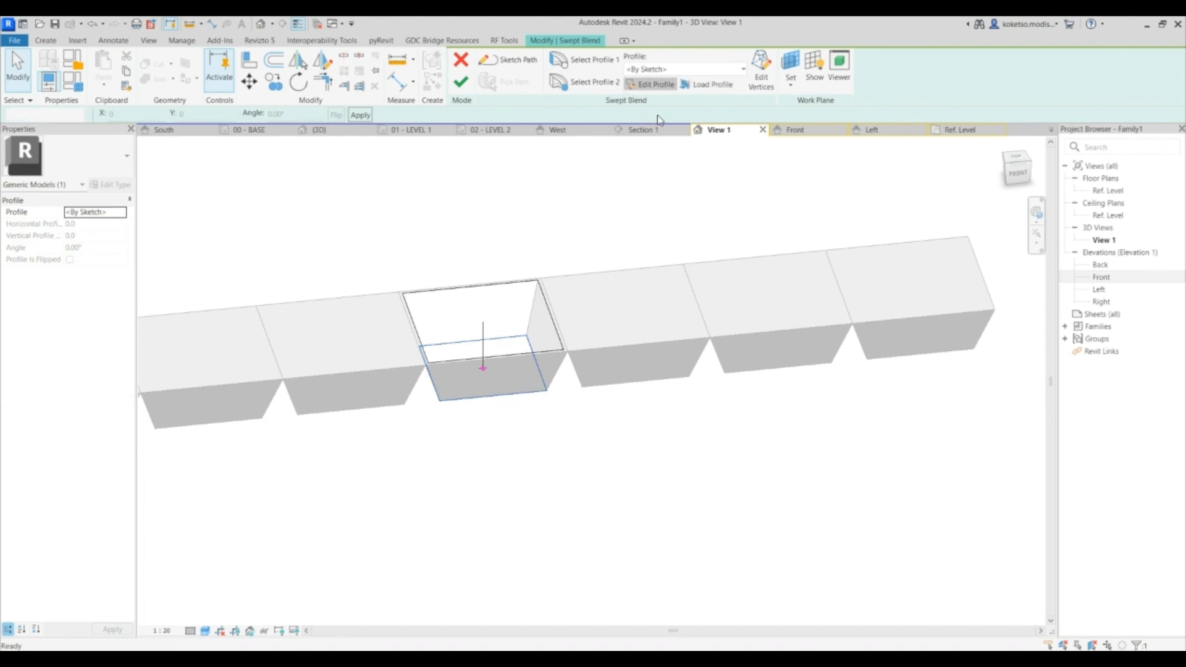
left_click(649, 84)
left_click(958, 131)
- Replace the bottom profile with a new rectangle on the hopper's inner bottom outline
left_click(606, 197)
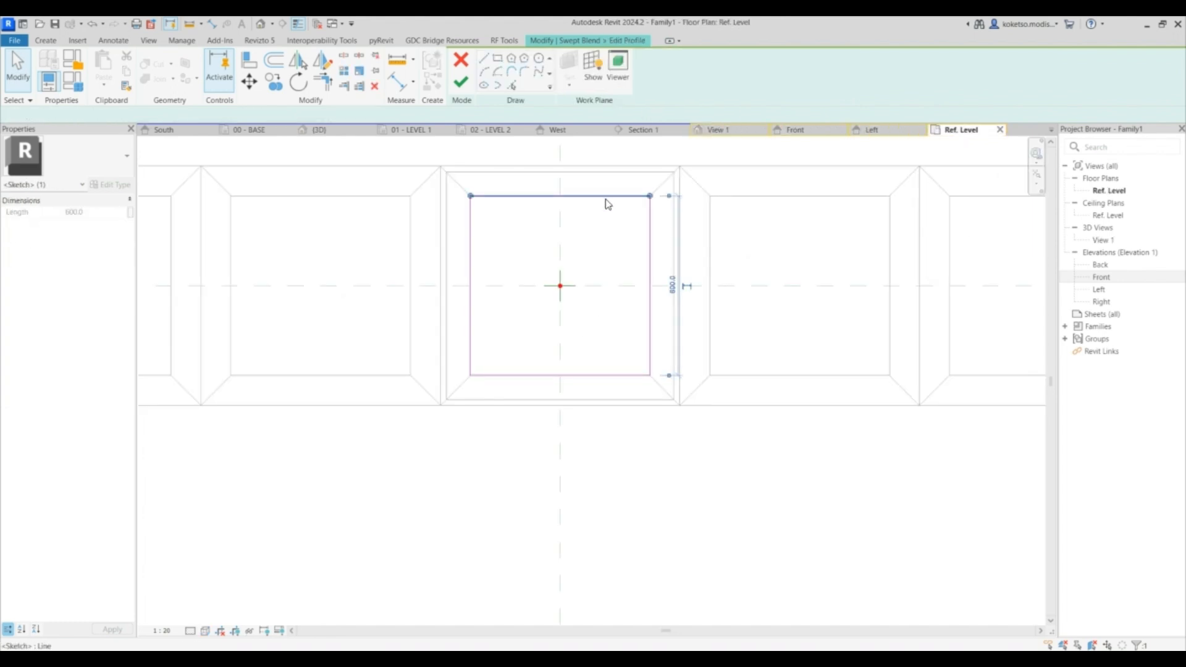
left_click(625, 220)
key("Tab")
left_click(641, 197)
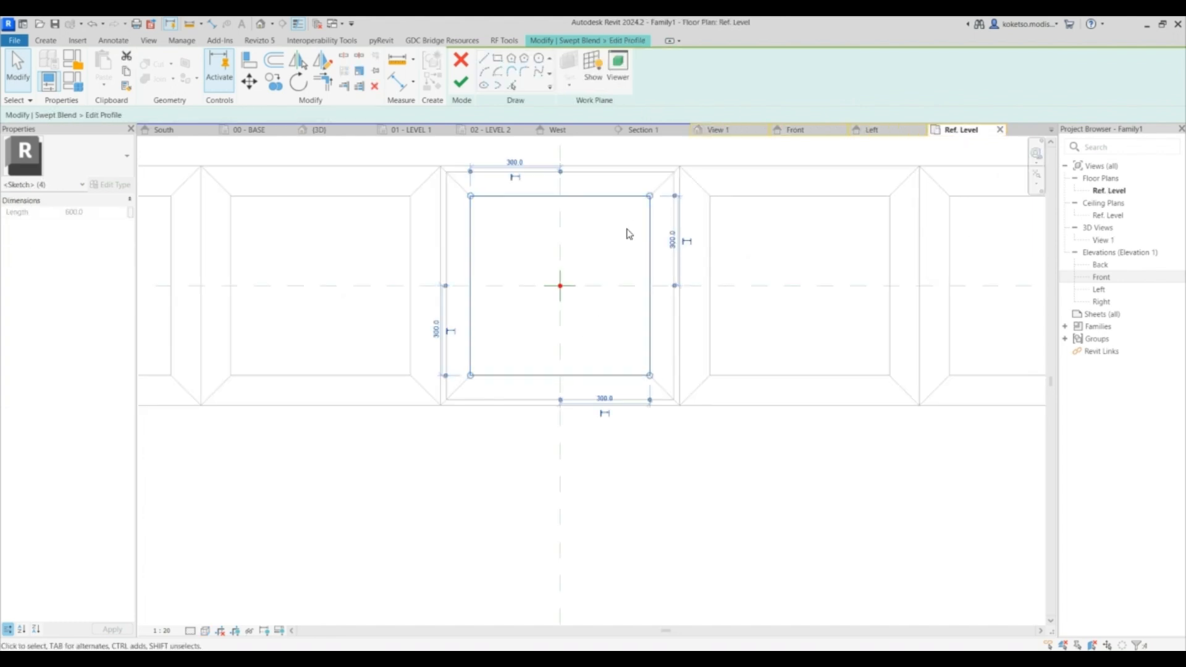
key("Delete")
left_click(498, 58)
left_click(470, 197)
left_click(649, 375)
key("Escape")
key("Escape")
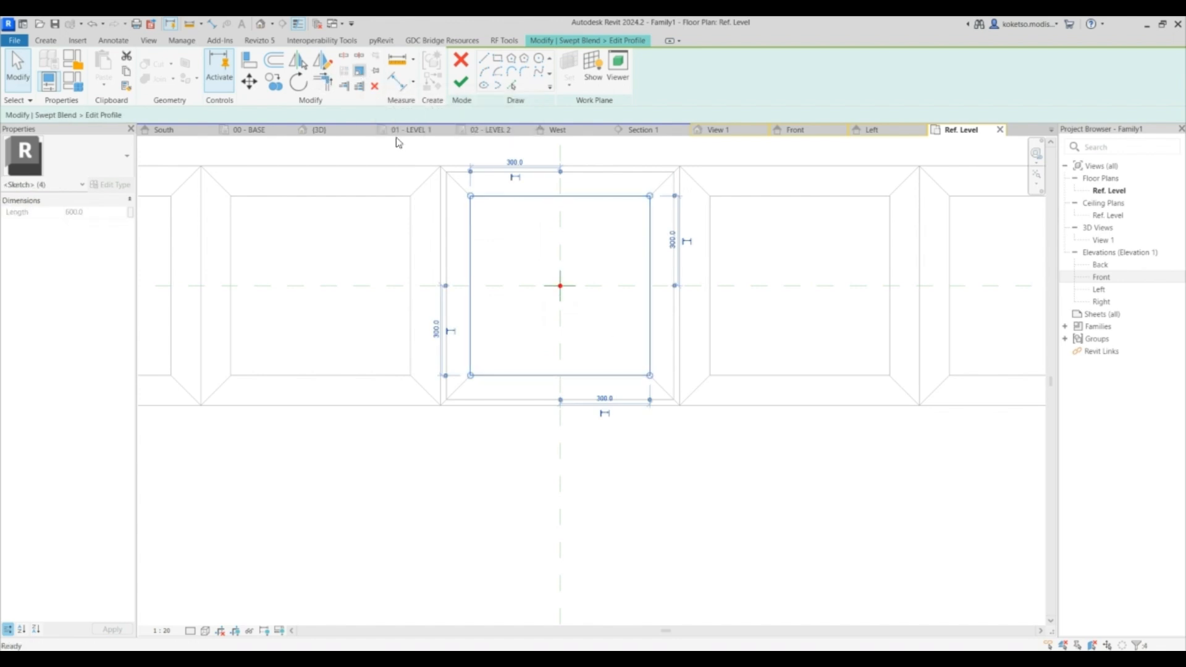
- Scale the bottom profile rectangle about the hopper centre so its edges sit 250 mm from the centre
left_click(360, 77)
left_click(560, 286)
left_click(649, 286)
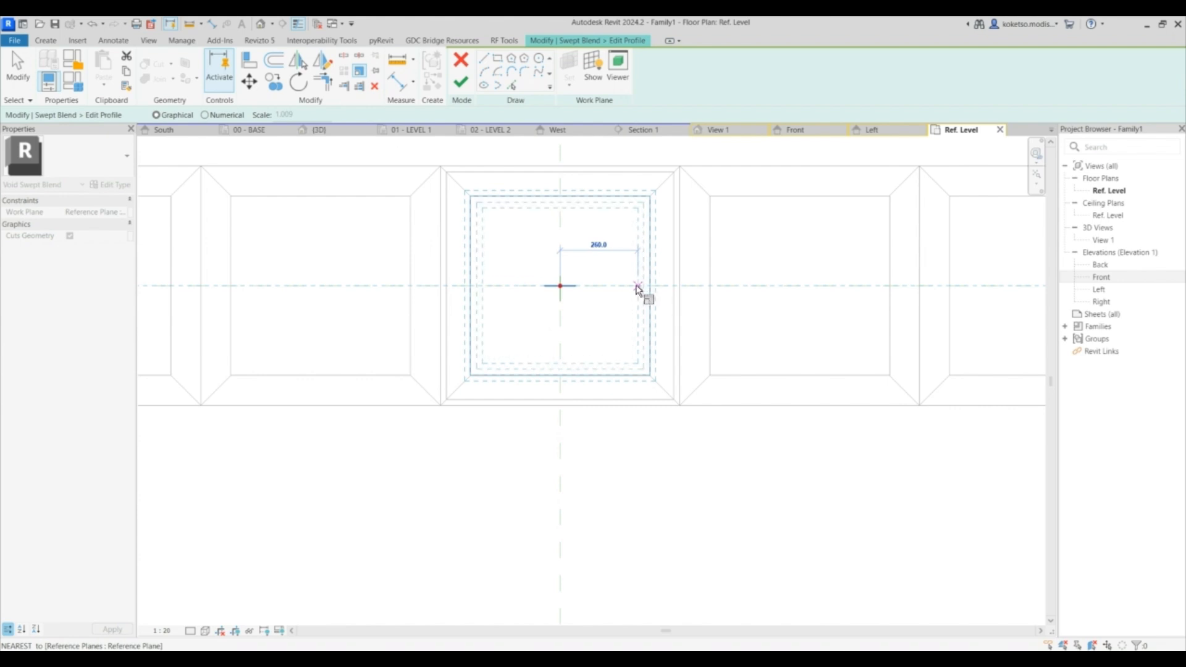
type("250")
key("Return")
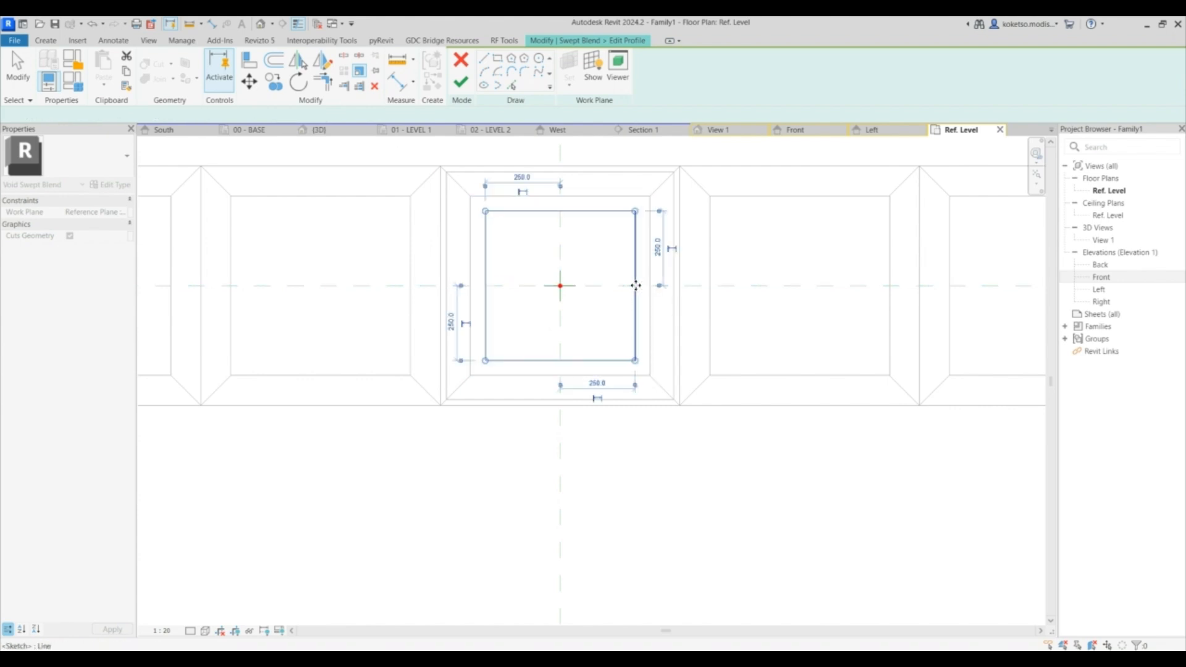
- Finish the profile edit and the void swept blend
left_click(719, 130)
left_click(460, 82)
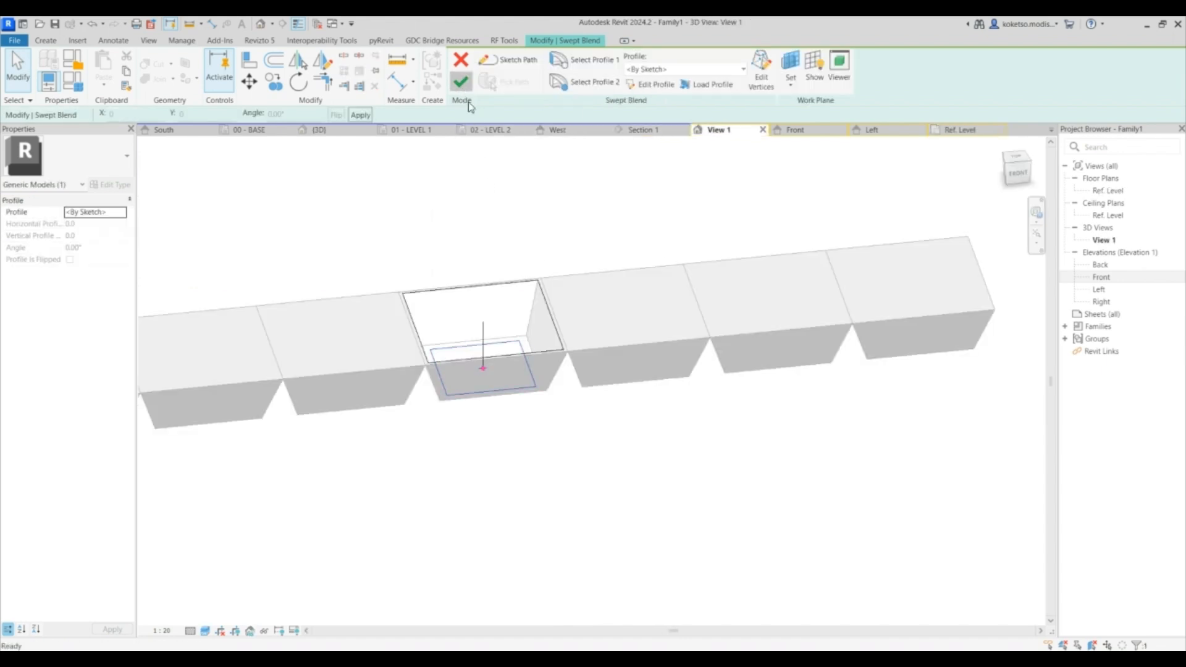
left_click(461, 80)
middle_click_drag(458, 320, 545, 533, "shift")
left_click(600, 404)
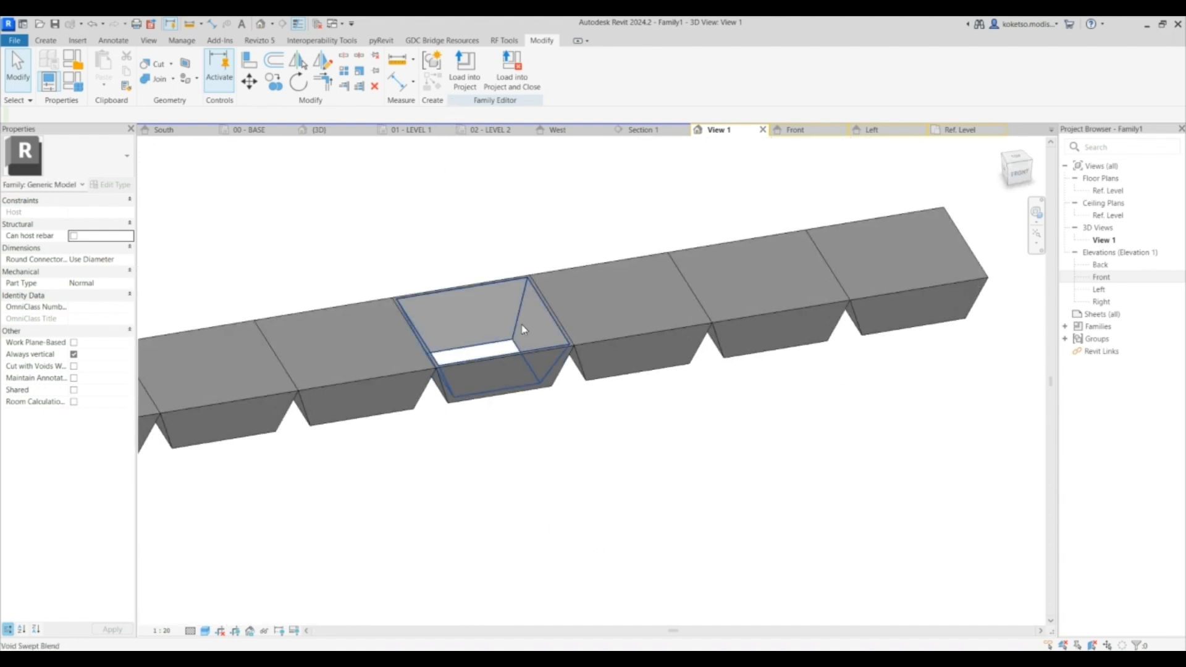
- Copy the void into the three neighbouring hoppers on one side in the Front elevation
left_click(494, 315)
left_click(779, 134)
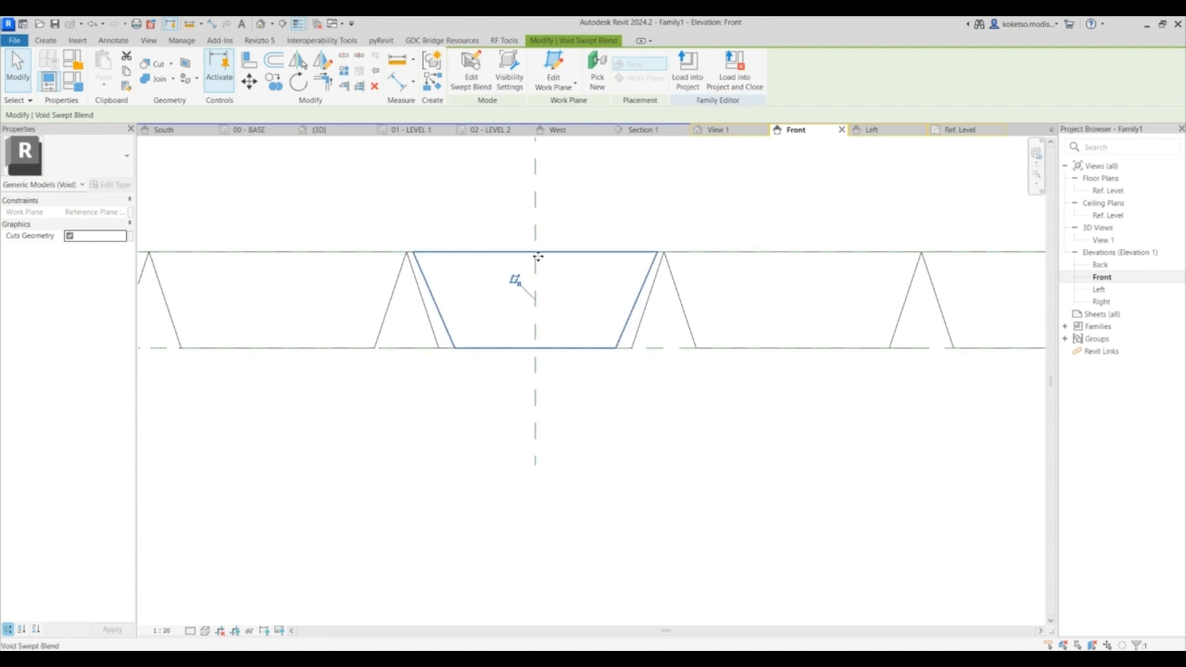
scroll(543, 234, "down", 4)
scroll(541, 279, "up", 3)
left_click(578, 268)
left_click(691, 269)
left_click(802, 268)
left_click(914, 268)
key("Escape")
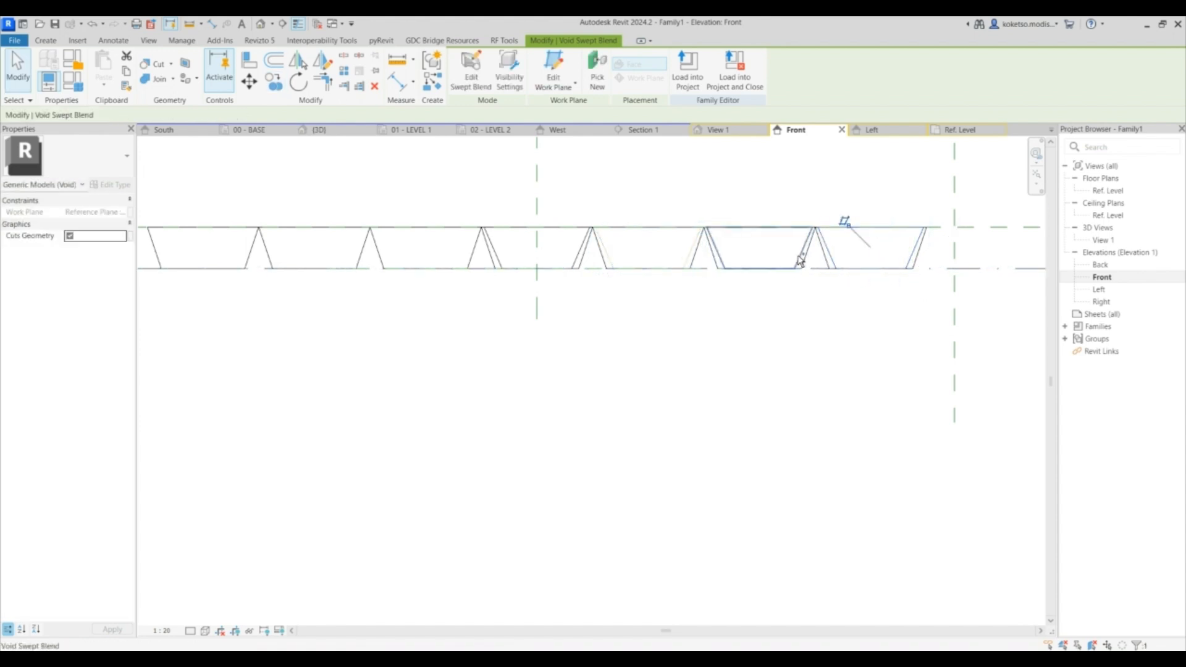
- Mirror the void copies about the central vertical reference plane
left_click(694, 257, "ctrl")
left_click(691, 255, "ctrl")
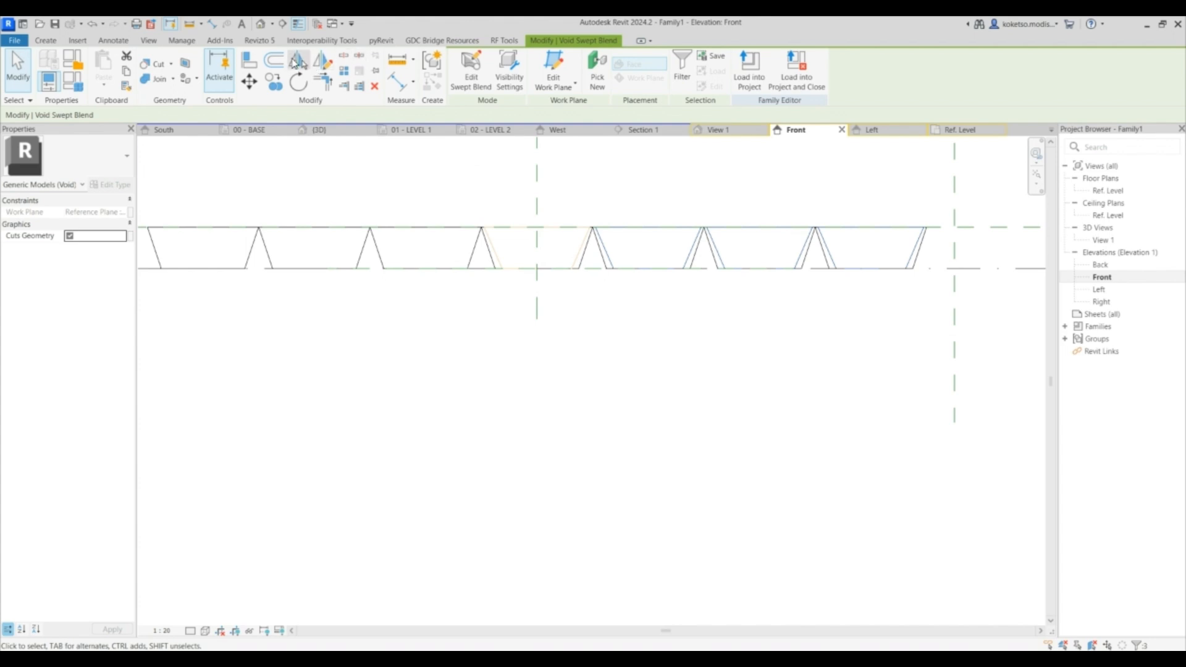
left_click(299, 62)
left_click(544, 181)
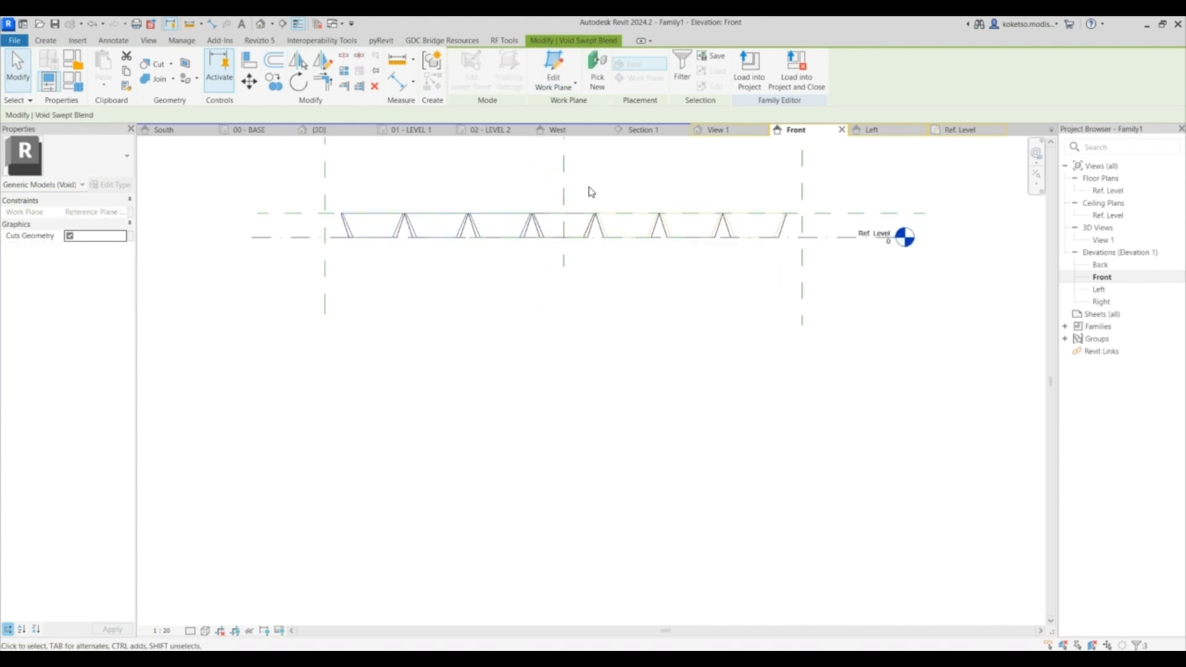
key("Escape")
- Use Cut Geometry in the 3D view to cut the hoppers on one end with their voids
left_click(719, 130)
scroll(709, 431, "down", 2)
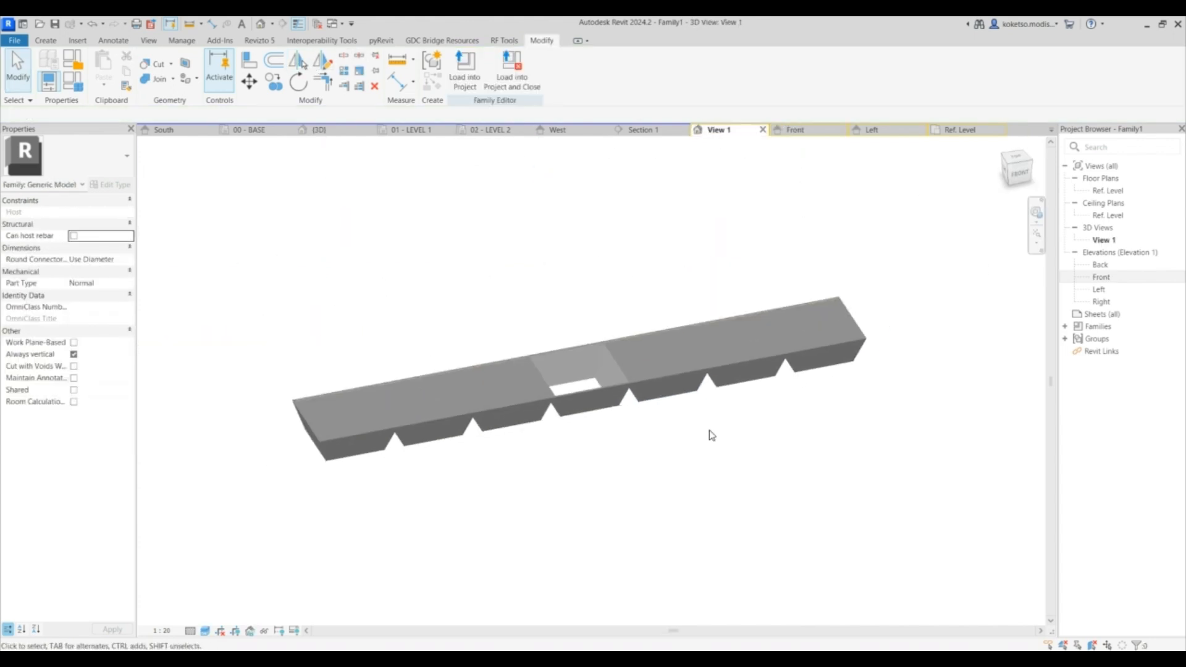
left_click(159, 64)
scroll(683, 378, "up", 3)
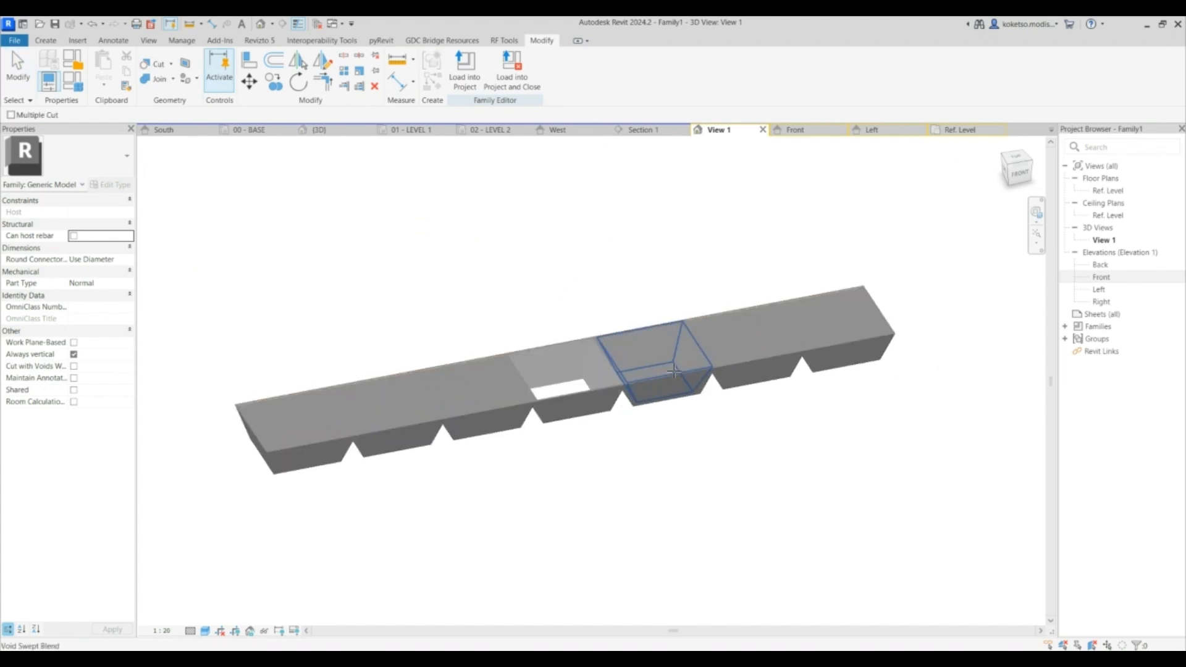
left_click(683, 378)
left_click(761, 355)
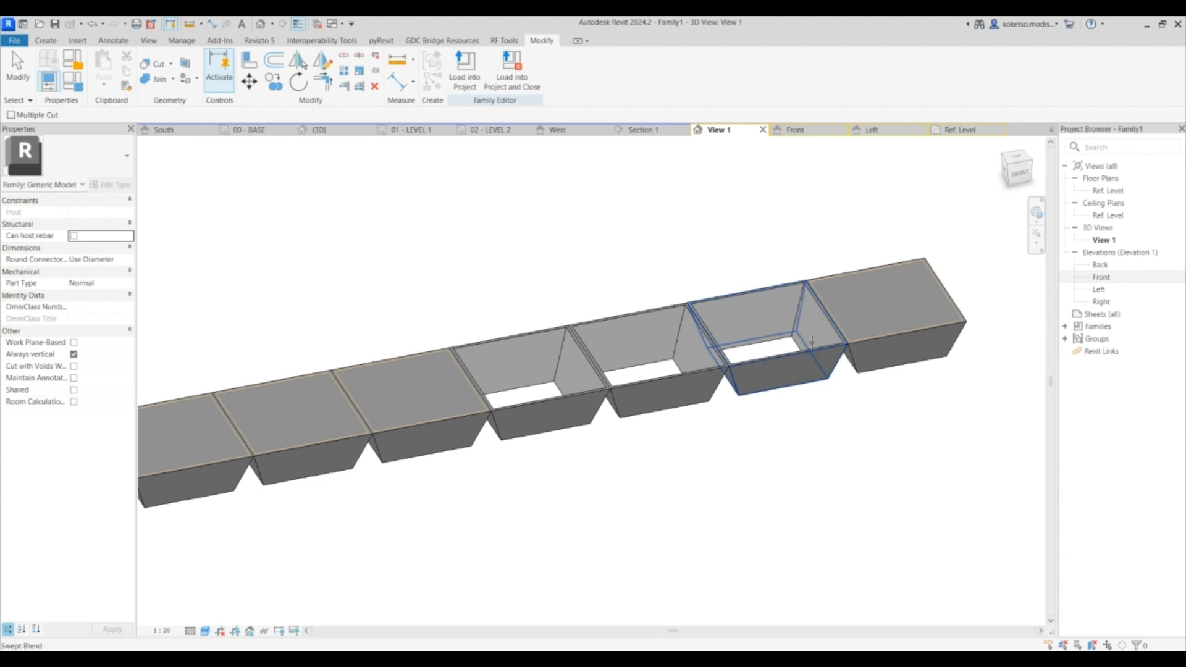
left_click(840, 316)
left_click(890, 344)
- Cut the remaining hoppers on the other end with their void swept blends using Cut Geometry
middle_click_drag(672, 362, 859, 313)
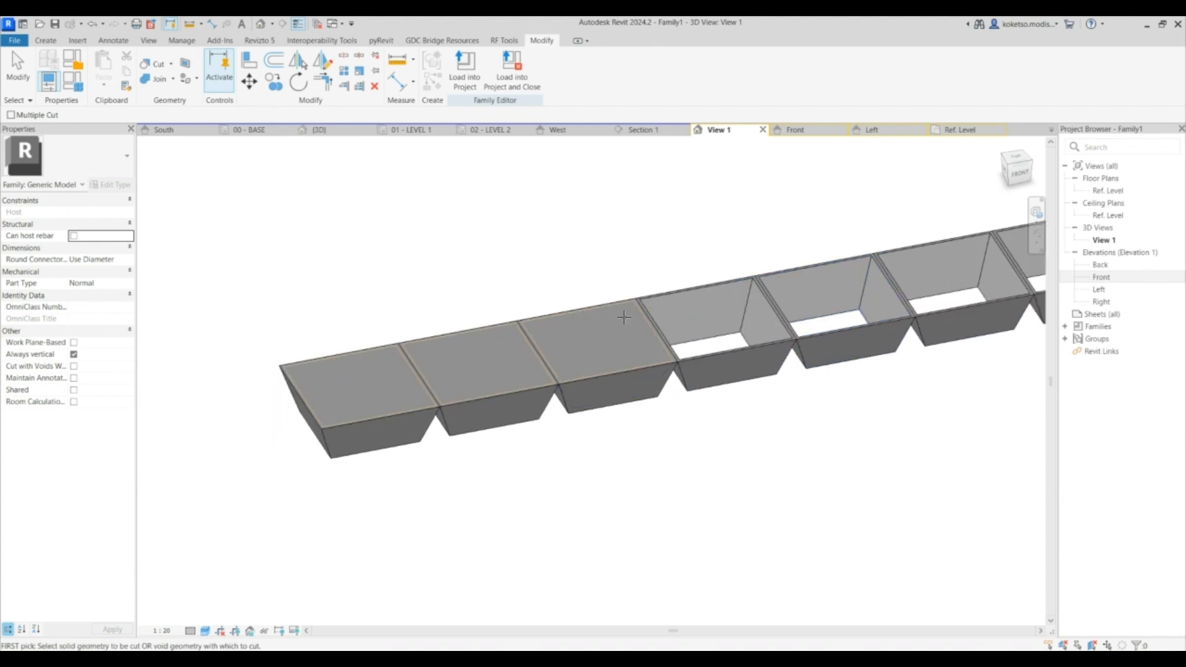
left_click(625, 305)
left_click(630, 386)
left_click(531, 375)
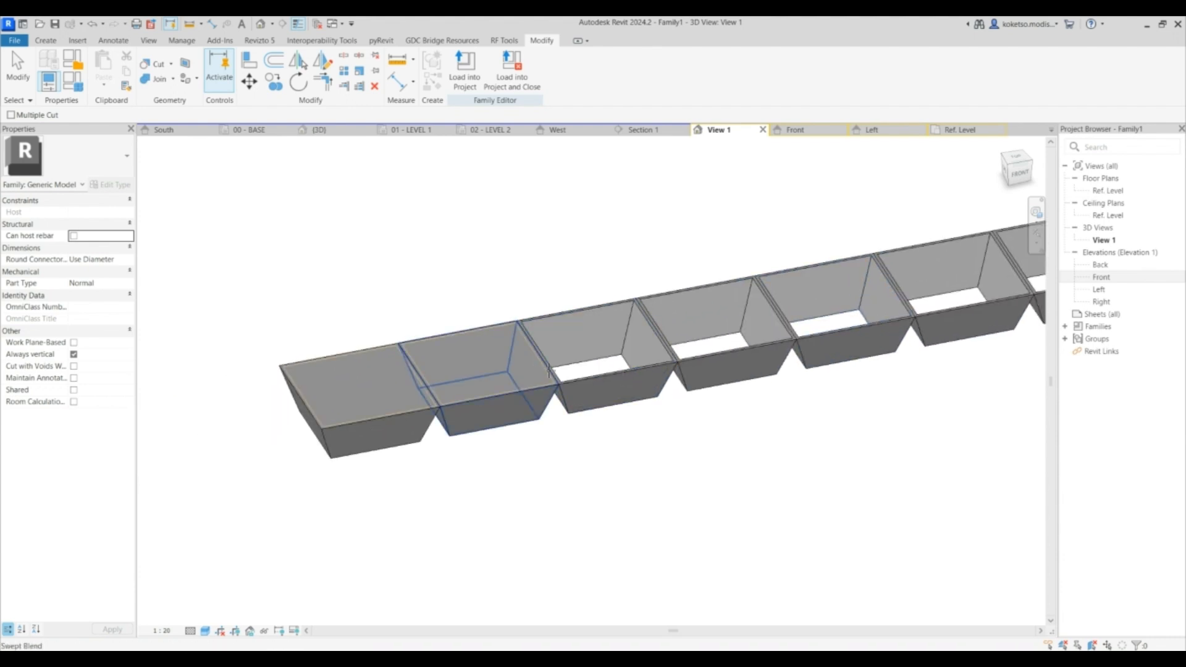
left_click(538, 394)
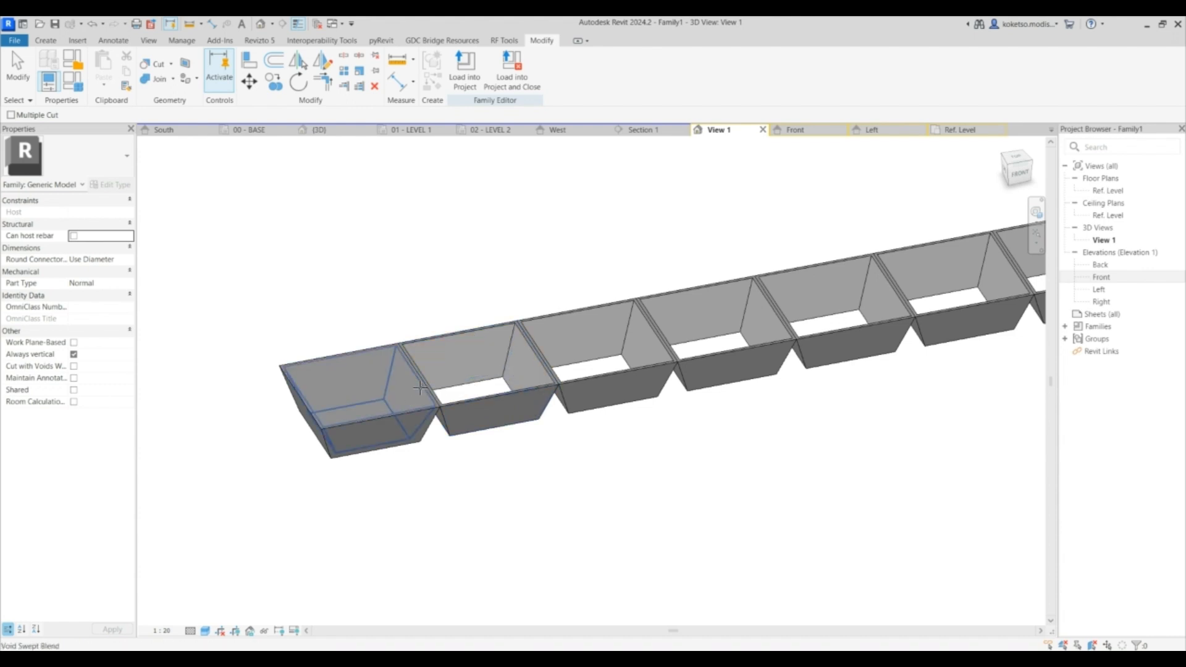
left_click(421, 390)
left_click(411, 356)
scroll(418, 349, "down", 3)
key("Escape")
middle_click_drag(601, 390, 621, 355, "shift")
left_click(796, 130)
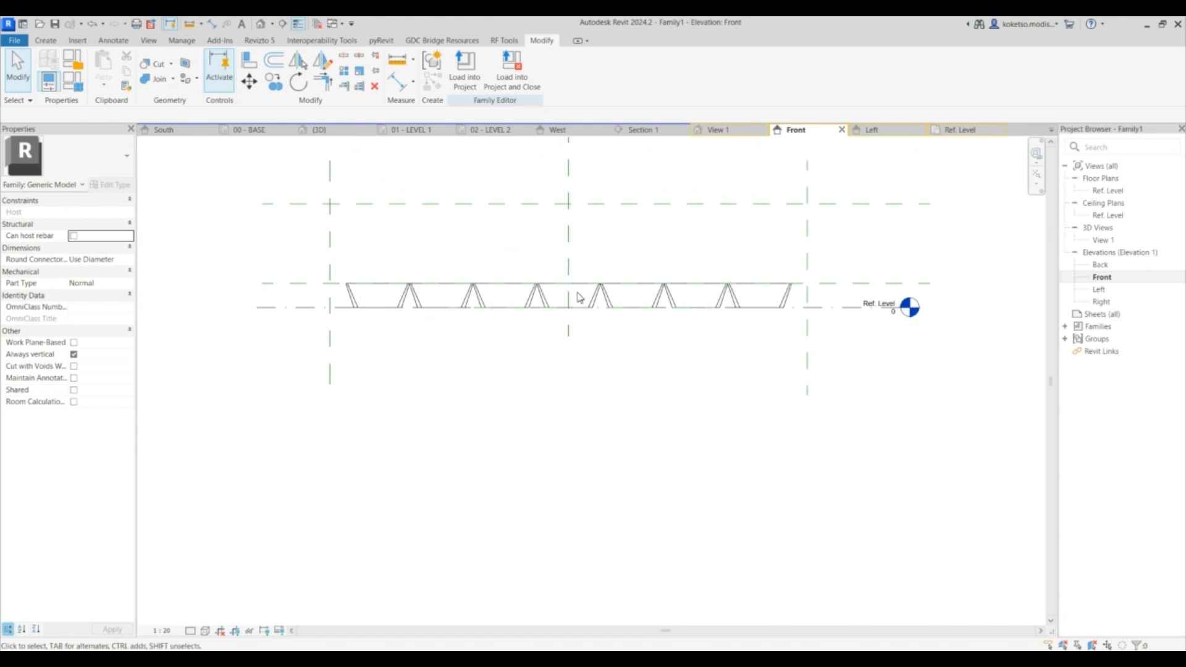
left_click(55, 42)
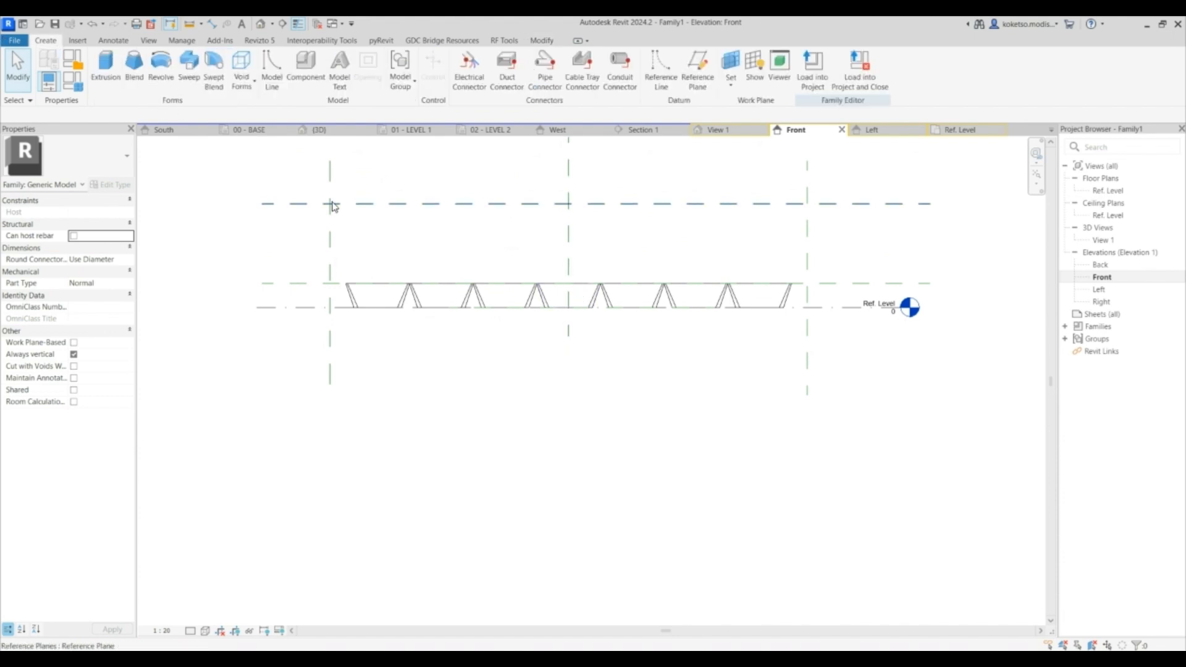
left_click(105, 68)
left_click(470, 62)
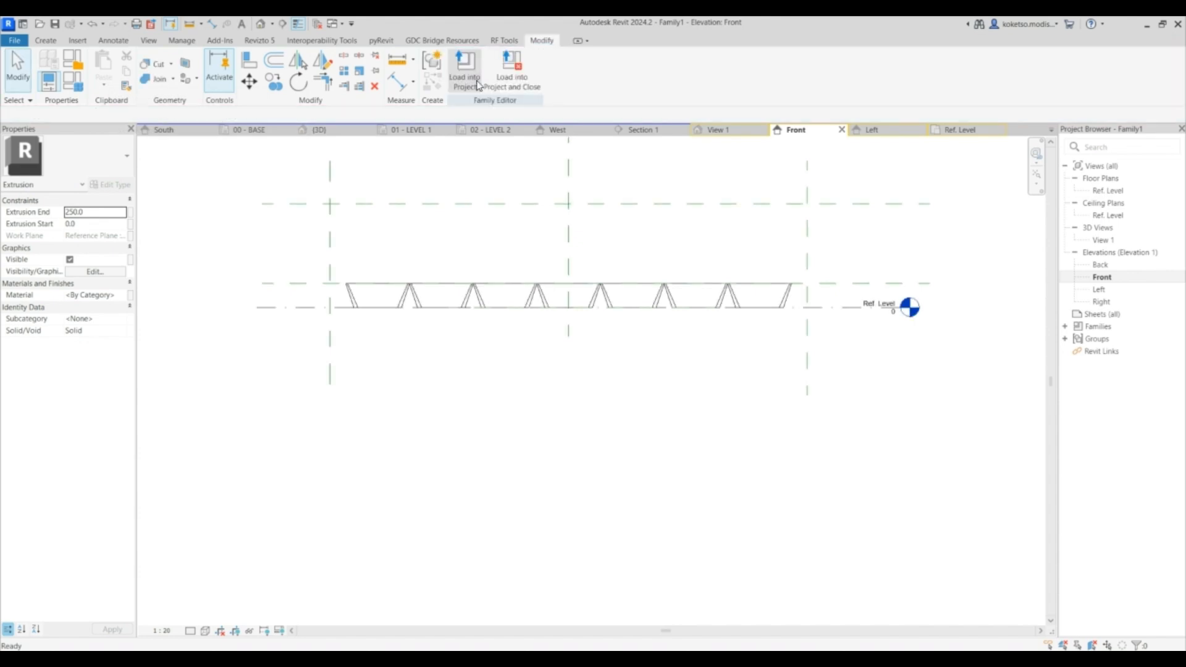
left_click(190, 68)
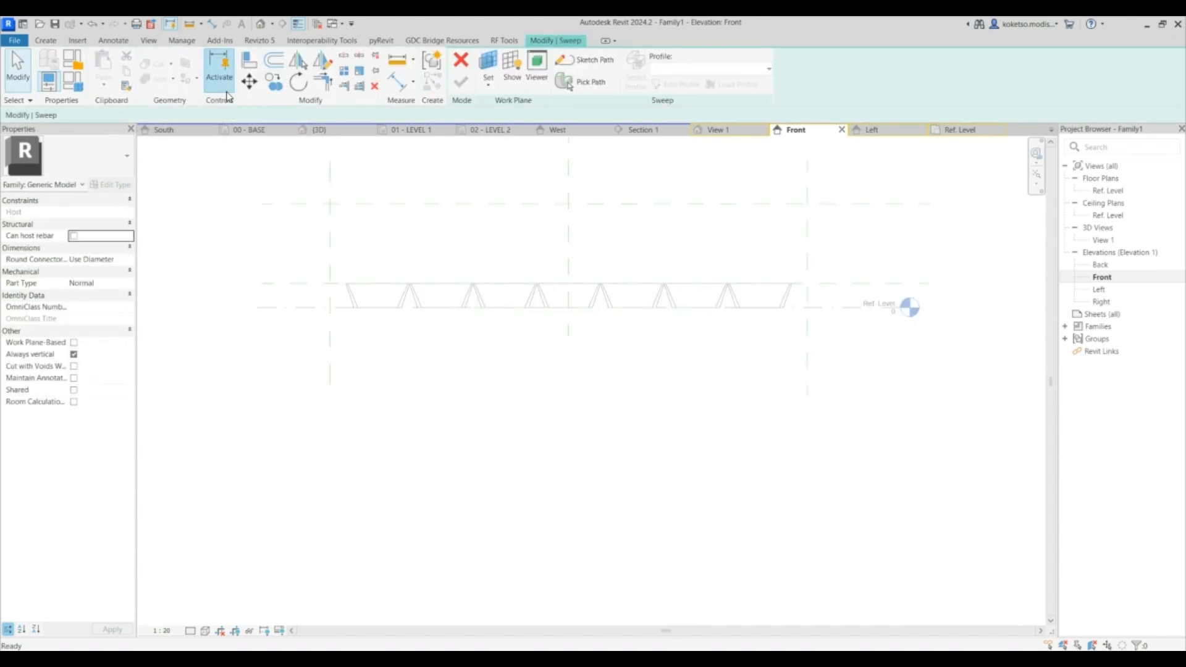
left_click(470, 61)
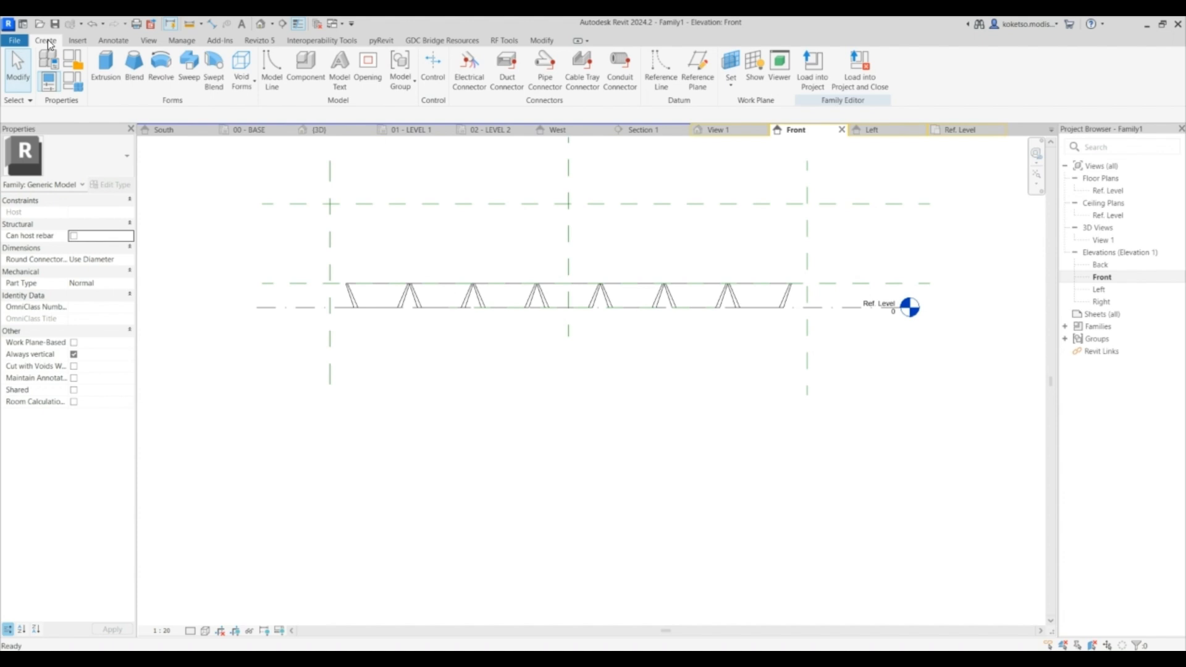
left_click(196, 72)
left_click(462, 62)
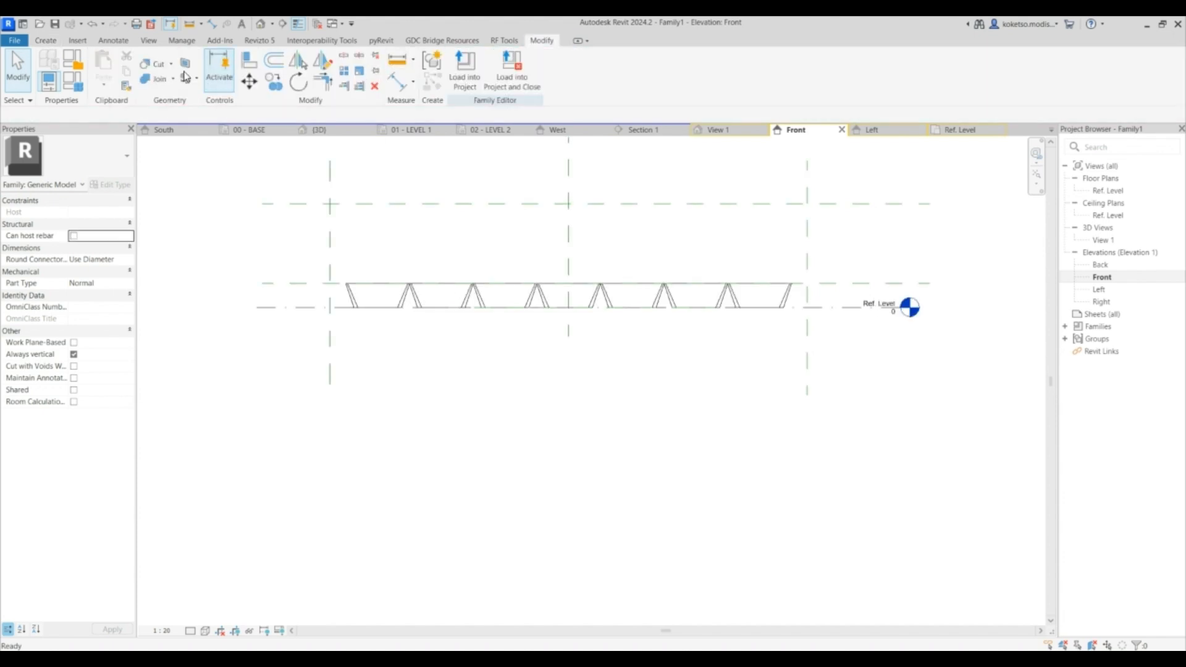
- Start a solid Swept Blend in the Front elevation and sketch a vertical path upward from the hopper tops
left_click(37, 40)
left_click(214, 69)
scroll(577, 222, "up", 2)
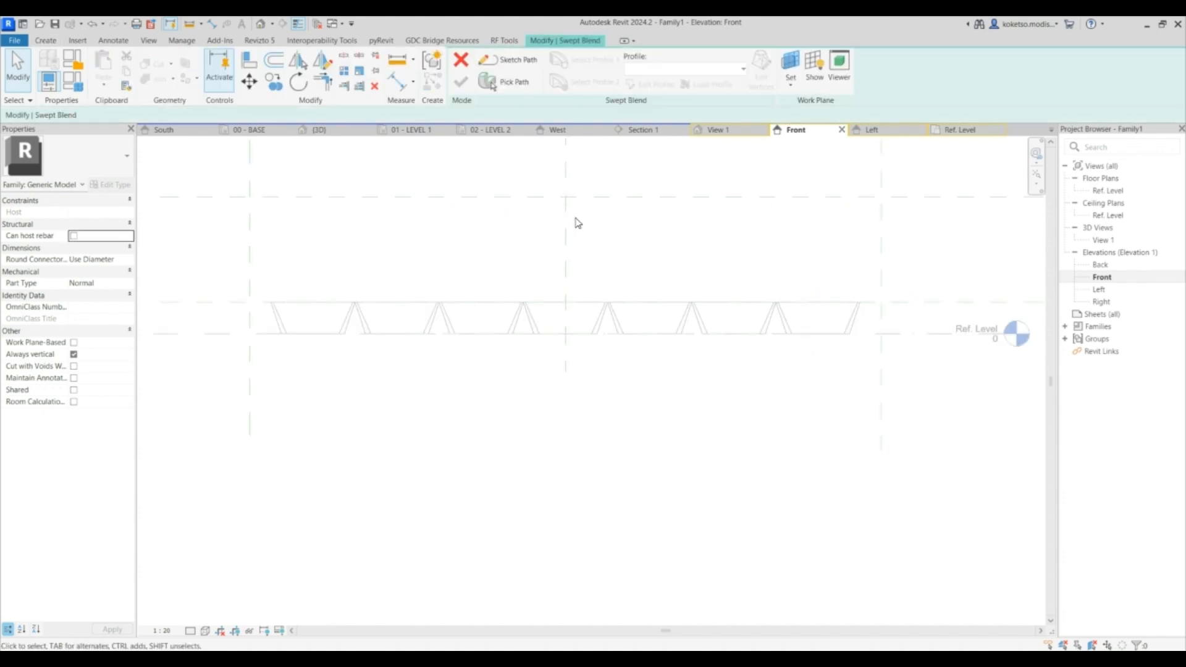
left_click(508, 60)
left_click(565, 303)
left_click(566, 197)
key("Escape")
left_click(460, 83)
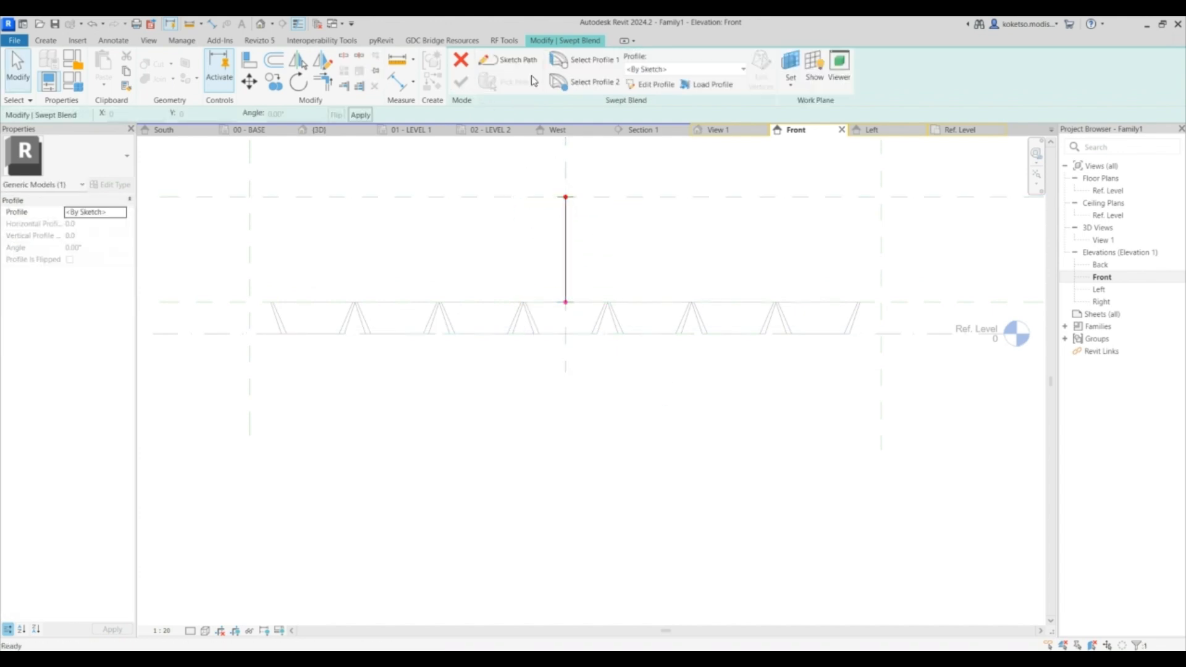
- Sketch the first profile in the Ref. Level plan as a rectangle enclosing all seven hoppers
left_click(653, 86)
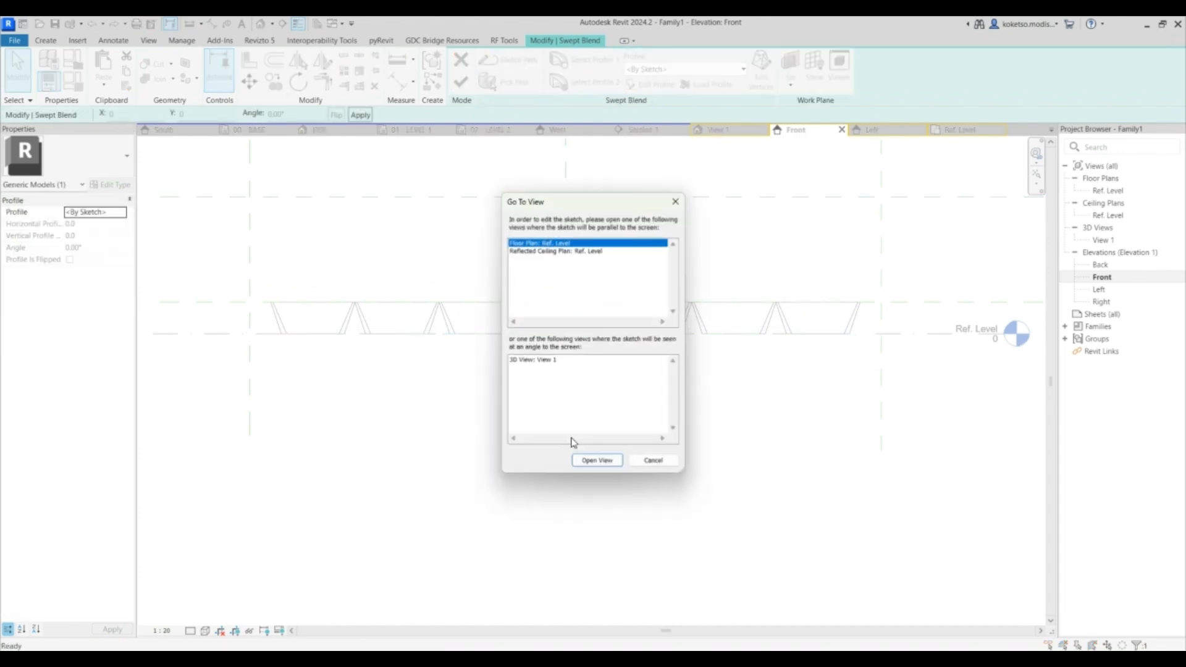
left_click(597, 460)
scroll(676, 284, "down", 3)
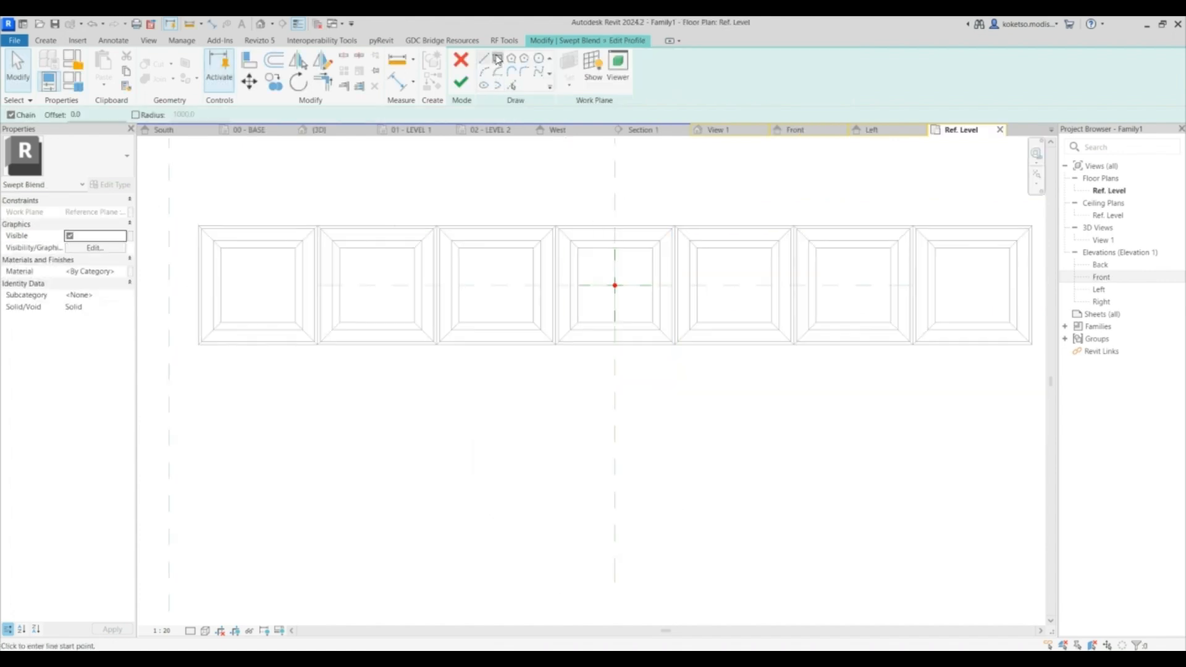
left_click(199, 226)
scroll(667, 352, "up", 3)
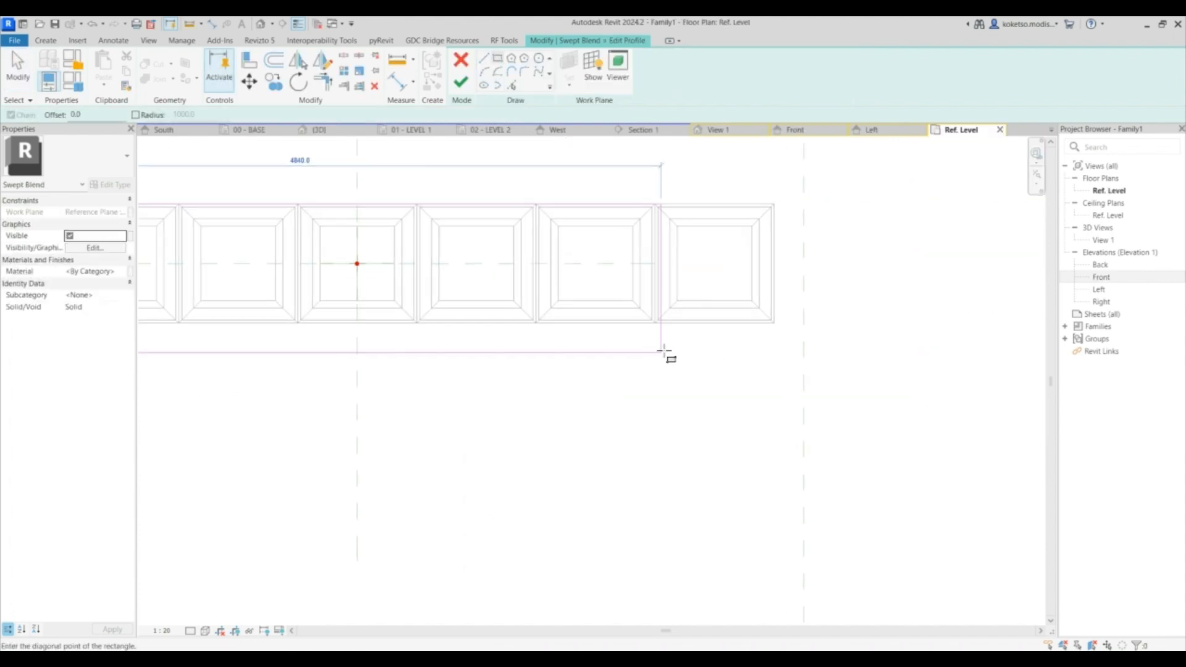
left_click(802, 304)
scroll(828, 349, "down", 2)
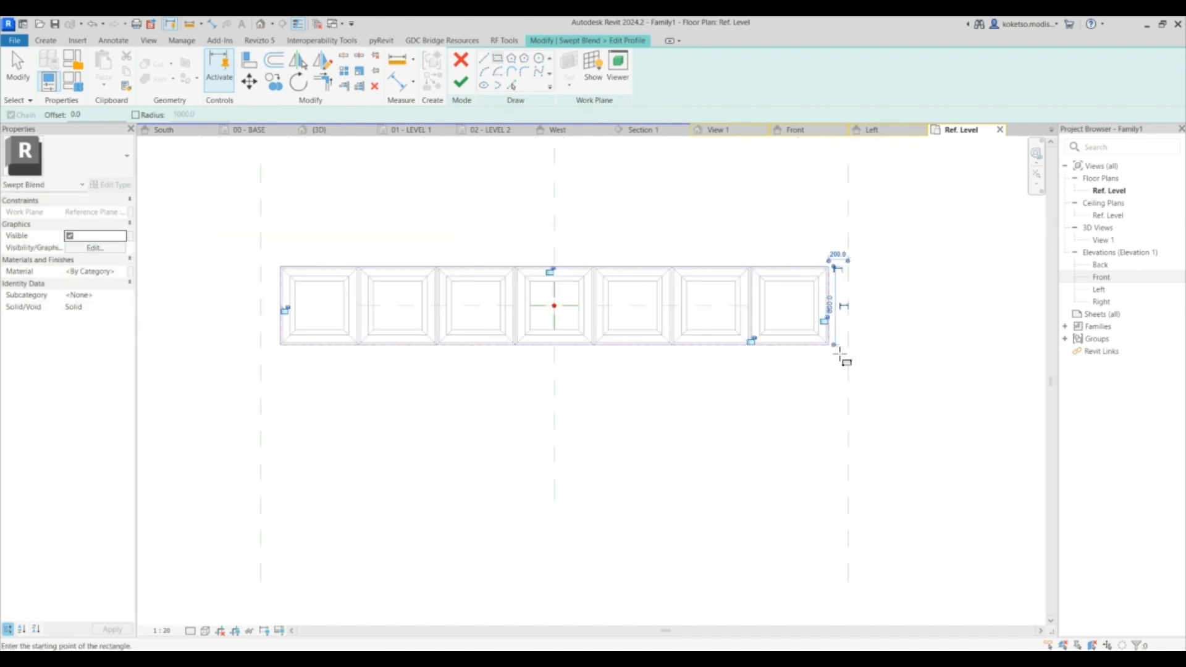
key("Escape")
key("Escape")
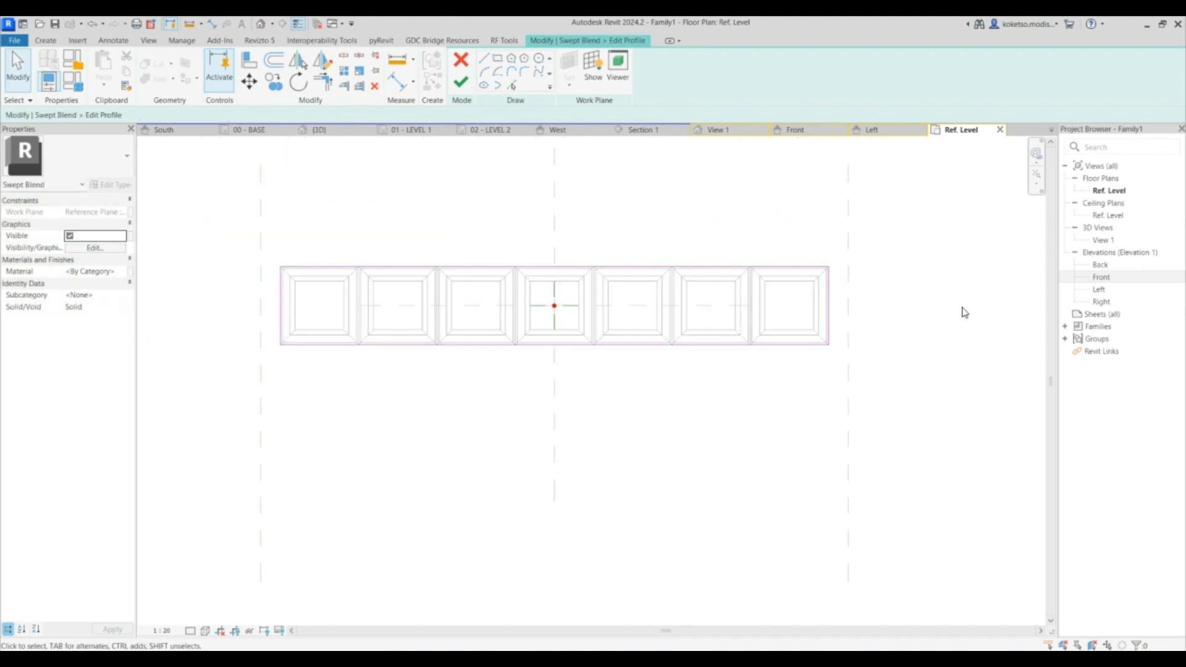
- Finish the first profile and sketch the second profile as a larger rectangle around the hoppers
left_click(461, 82)
left_click(610, 87)
left_click(650, 84)
left_click(497, 59)
left_click(270, 260)
left_click(837, 357)
key("Escape")
scroll(838, 286, "up", 5)
left_click(834, 286)
scroll(837, 286, "down", 4)
scroll(865, 256, "up", 1)
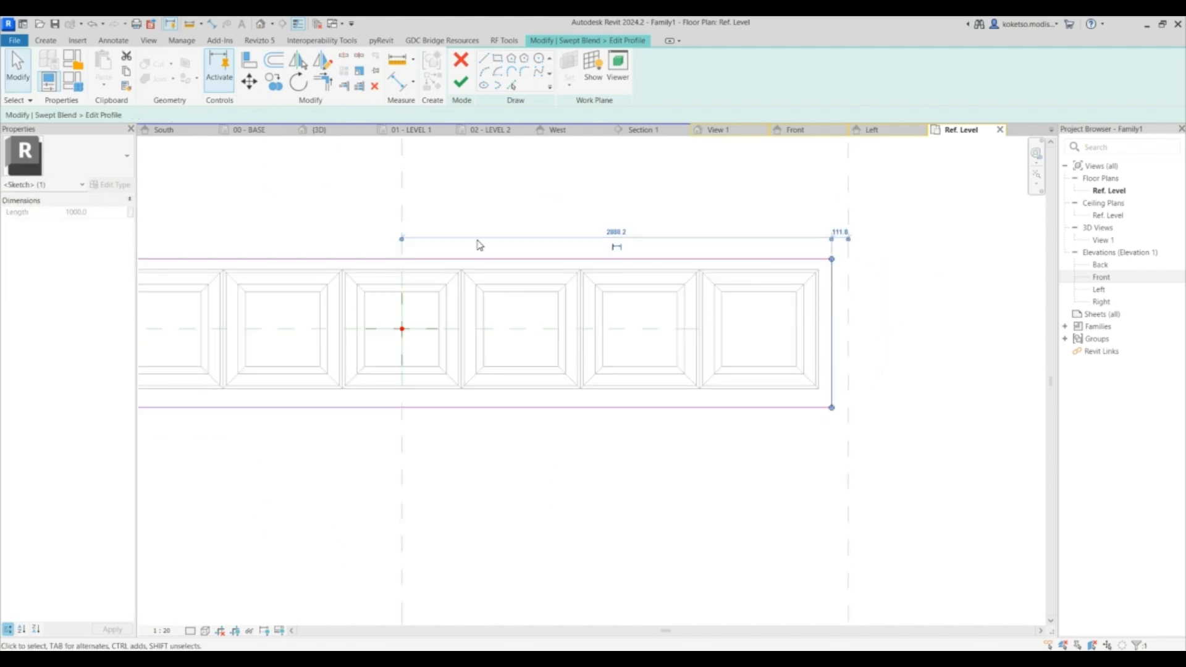
scroll(868, 283, "up", 1)
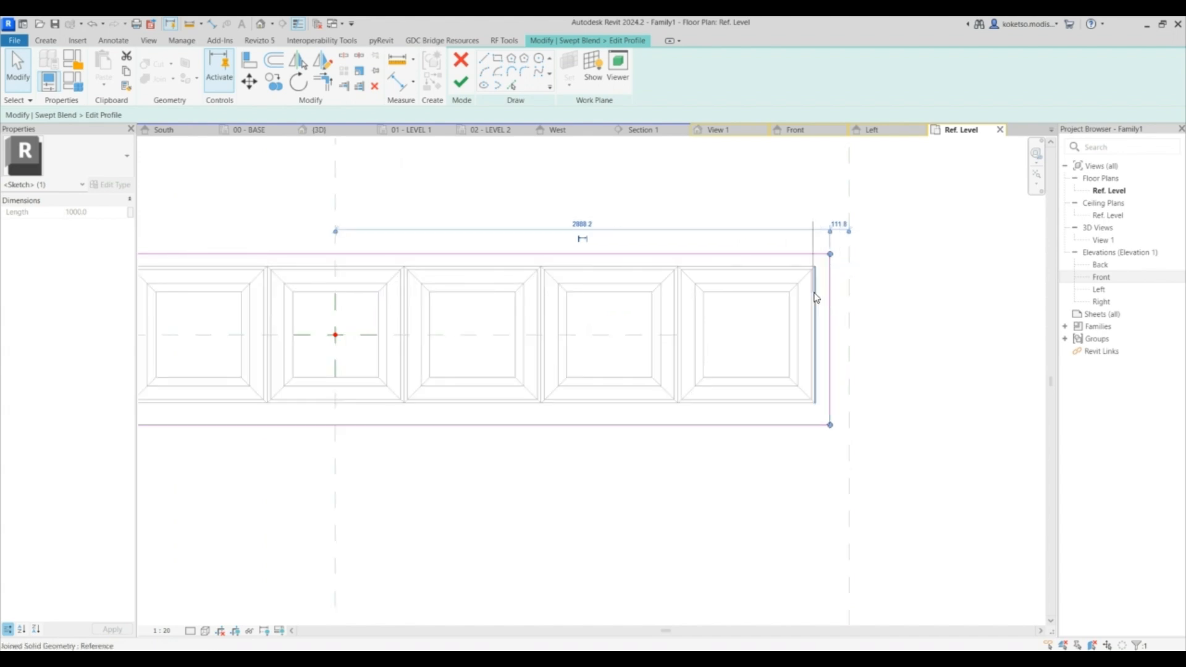
- Adjust the second profile's edge offsets with temporary dimensions and finish editing the profile
left_click(838, 225)
scroll(834, 226, "up", 1)
scroll(862, 308, "down", 1)
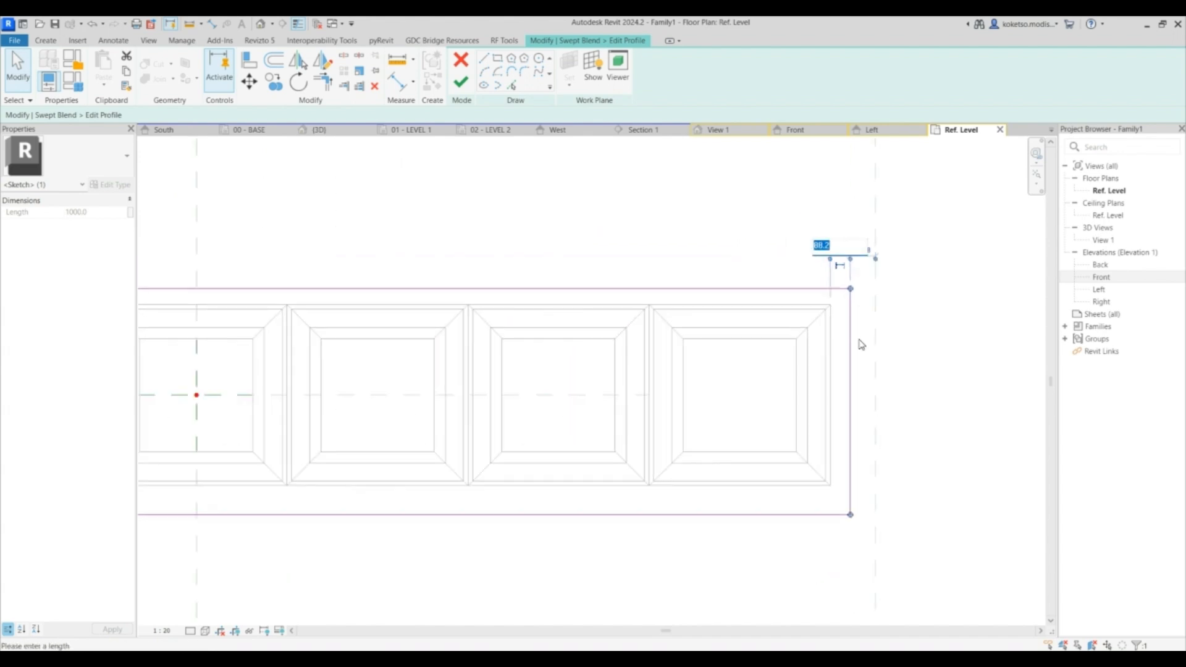
type("100")
key("Return")
scroll(767, 442, "down", 2)
middle_click_drag(759, 418, 871, 414)
scroll(494, 379, "up", 2)
left_click_drag(554, 436, 552, 431)
key("Return")
scroll(495, 230, "down", 2)
middle_click_drag(1037, 303, 683, 302)
scroll(680, 393, "up", 2)
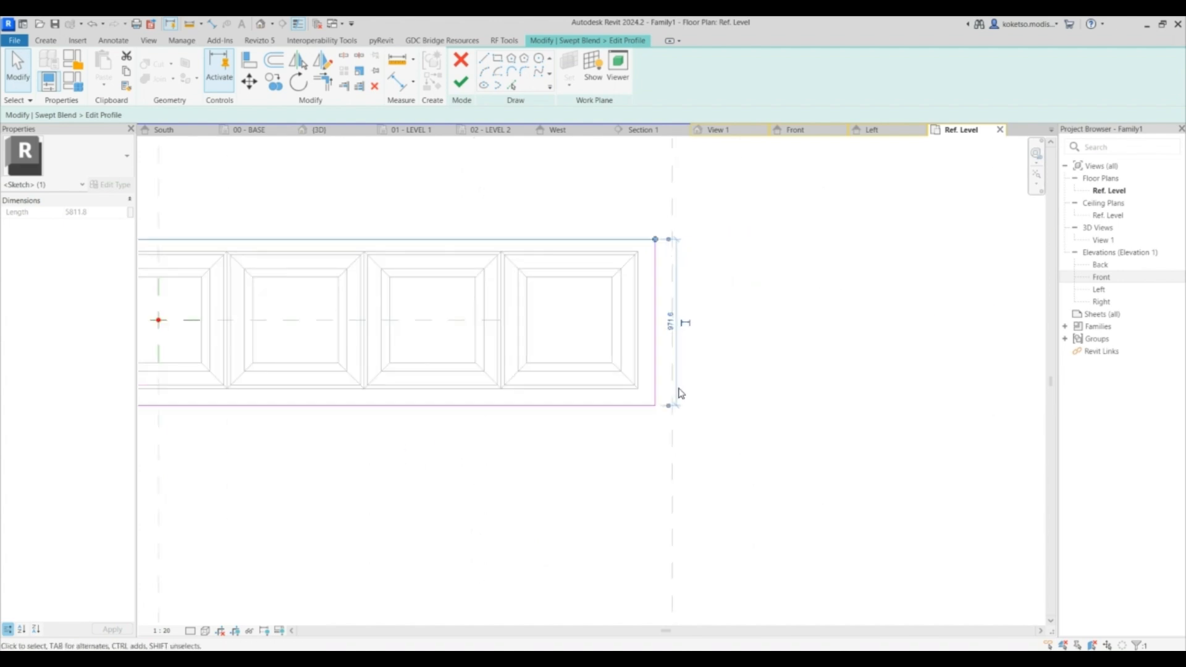
scroll(658, 244, "up", 3)
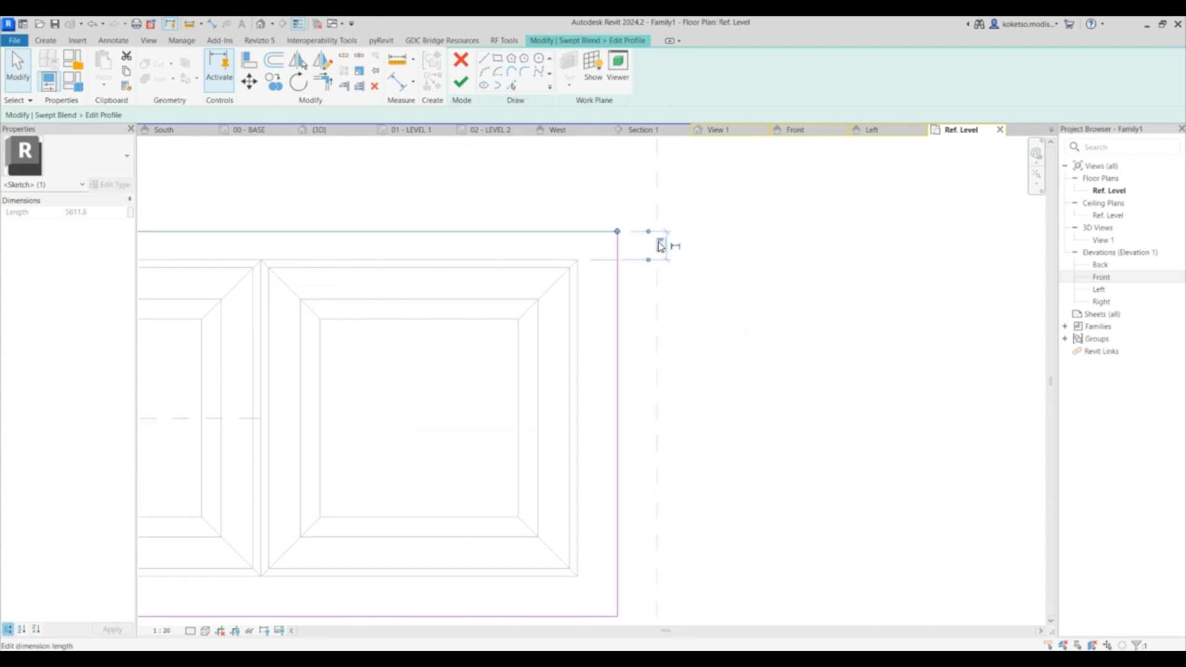
scroll(784, 204, "down", 5)
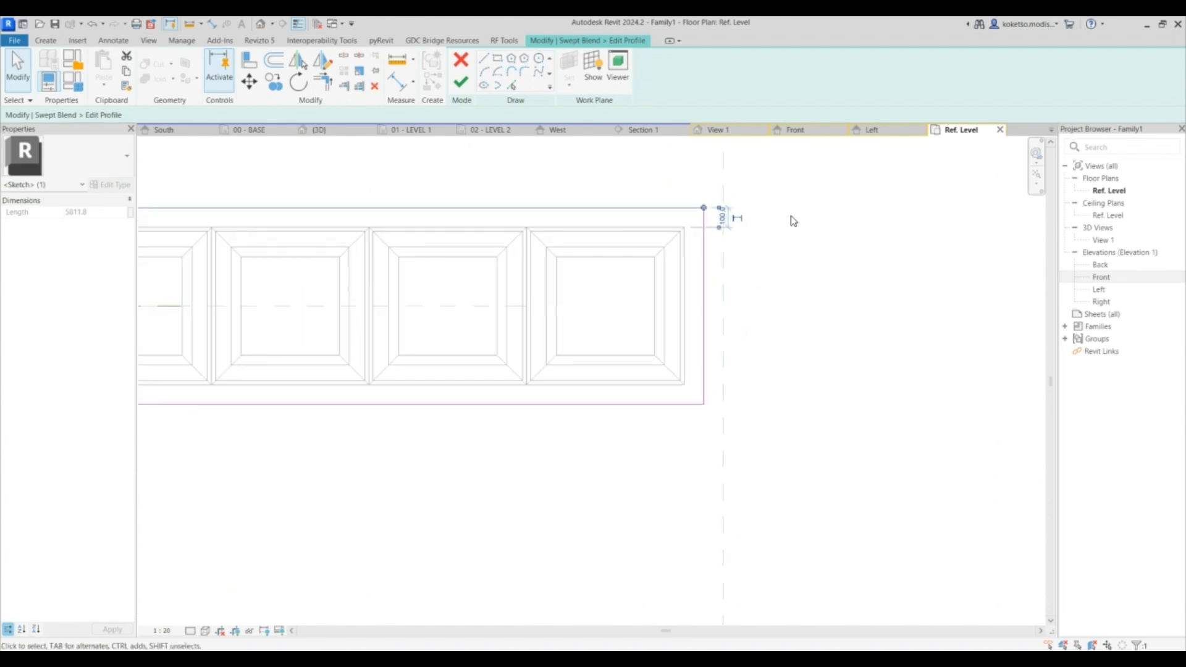
key("Escape")
left_click(283, 286)
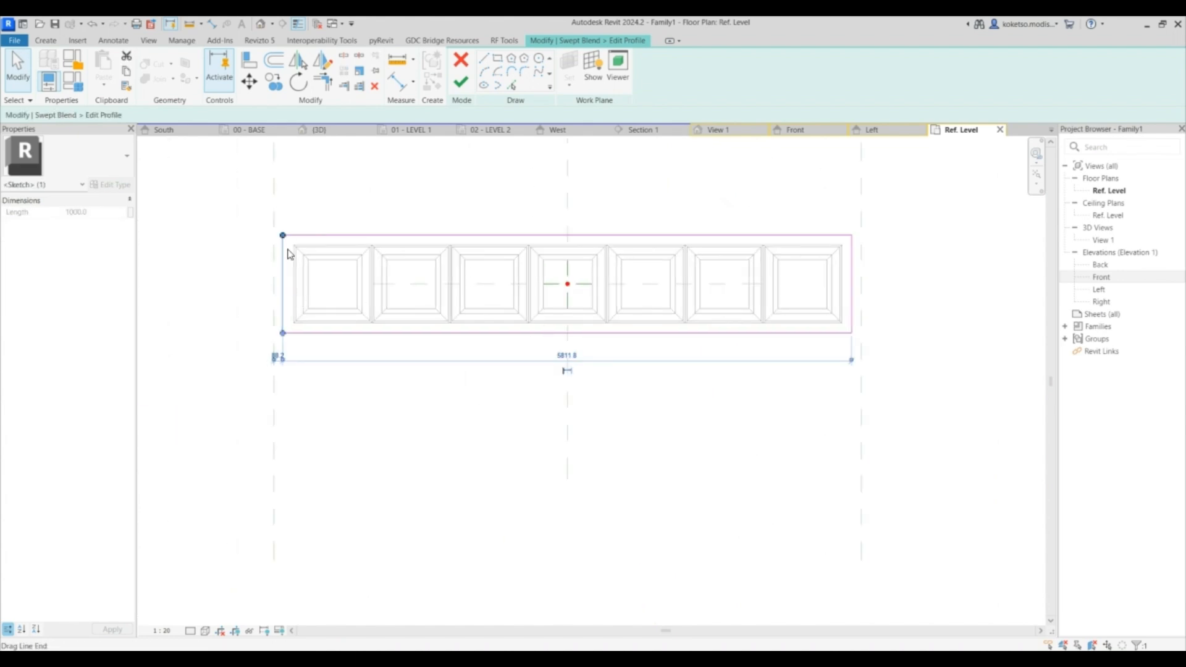
scroll(282, 244, "up", 2)
left_click_drag(1035, 398, 299, 273)
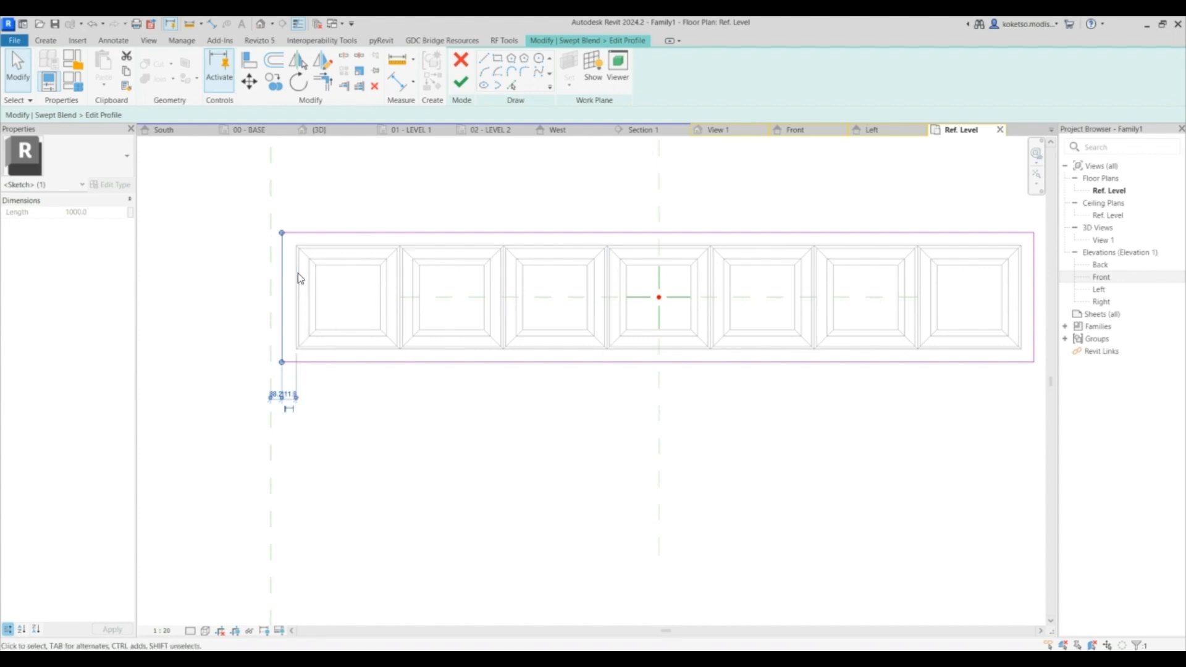
scroll(293, 401, "up", 2)
key("Return")
scroll(318, 370, "down", 5)
key("Escape")
left_click(461, 82)
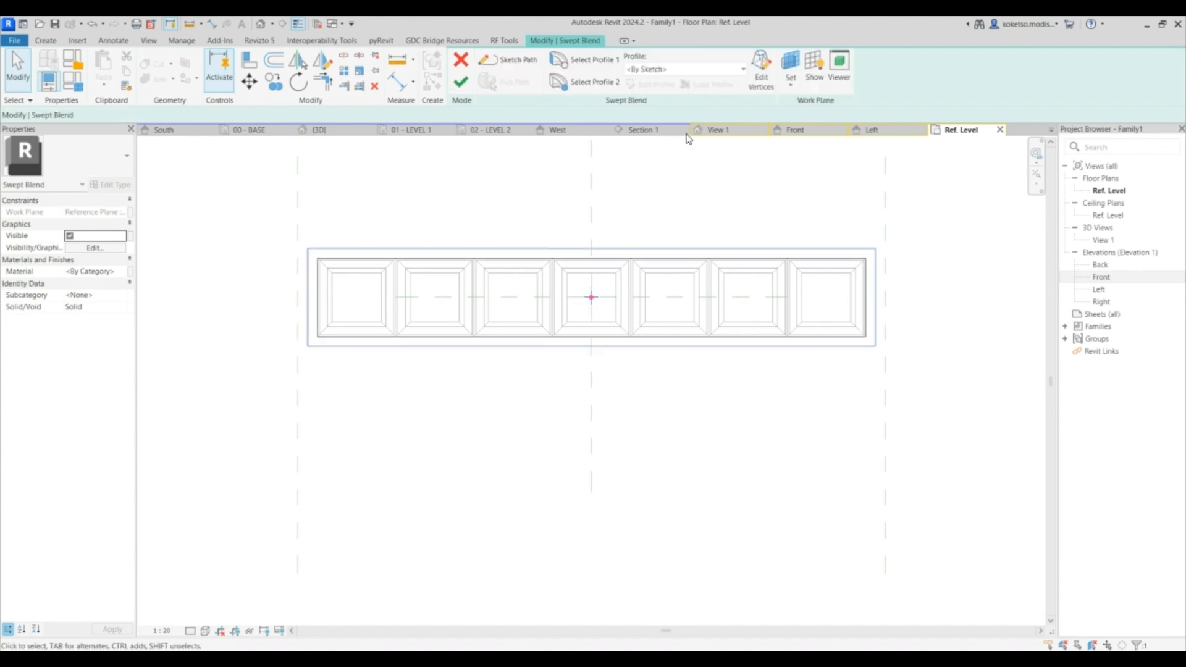
- Finish the swept blend and review the resulting tapered bin in the 3D and Front views
left_click(704, 130)
left_click(460, 82)
left_click(776, 389)
middle_click_drag(776, 360, 707, 259, "shift")
left_click(704, 253)
left_click(572, 189)
left_click(775, 130)
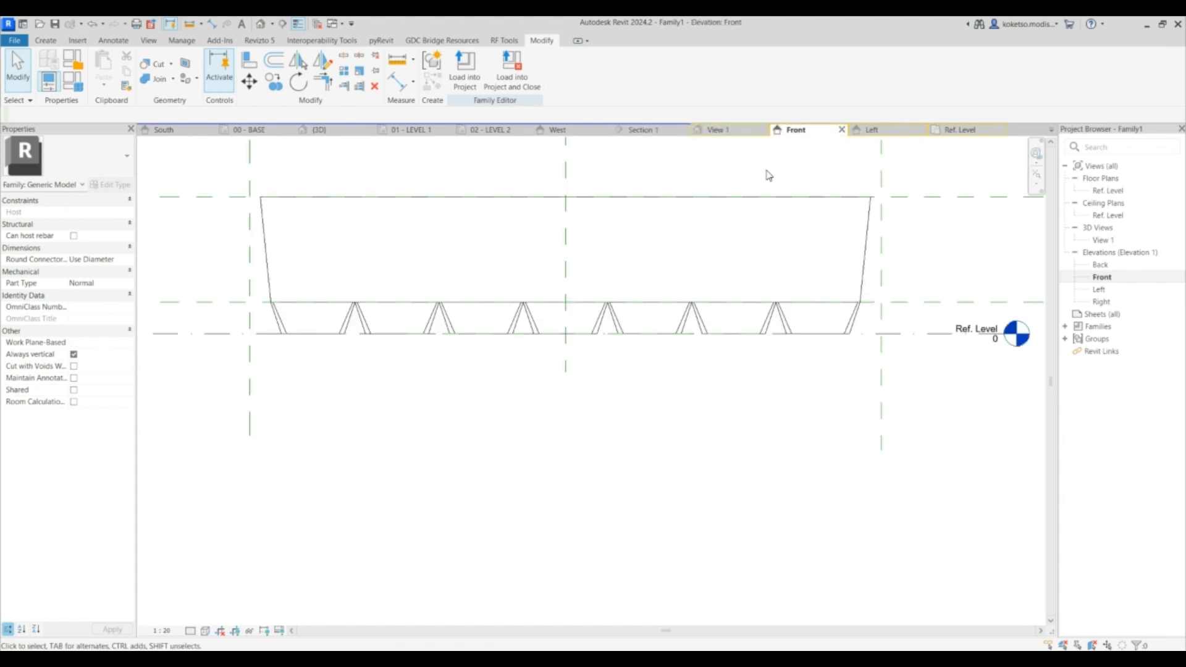
- Start a Void Swept Blend and sketch the same vertical path upward from the hopper tops
left_click(54, 44)
left_click(242, 71)
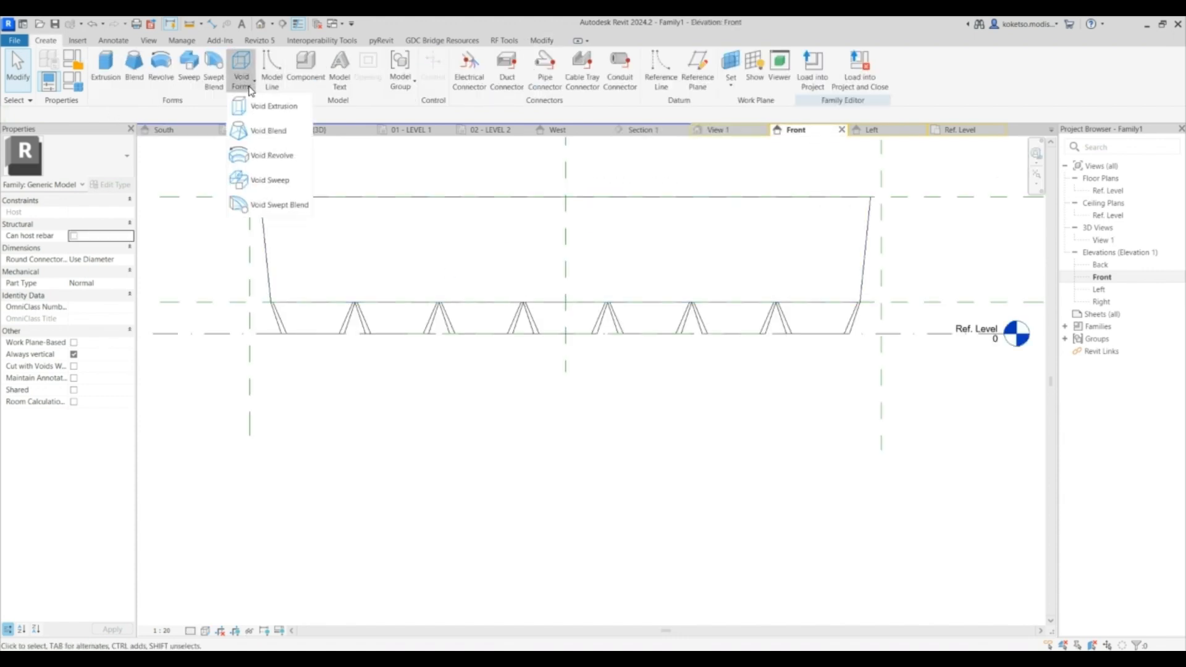
left_click(264, 206)
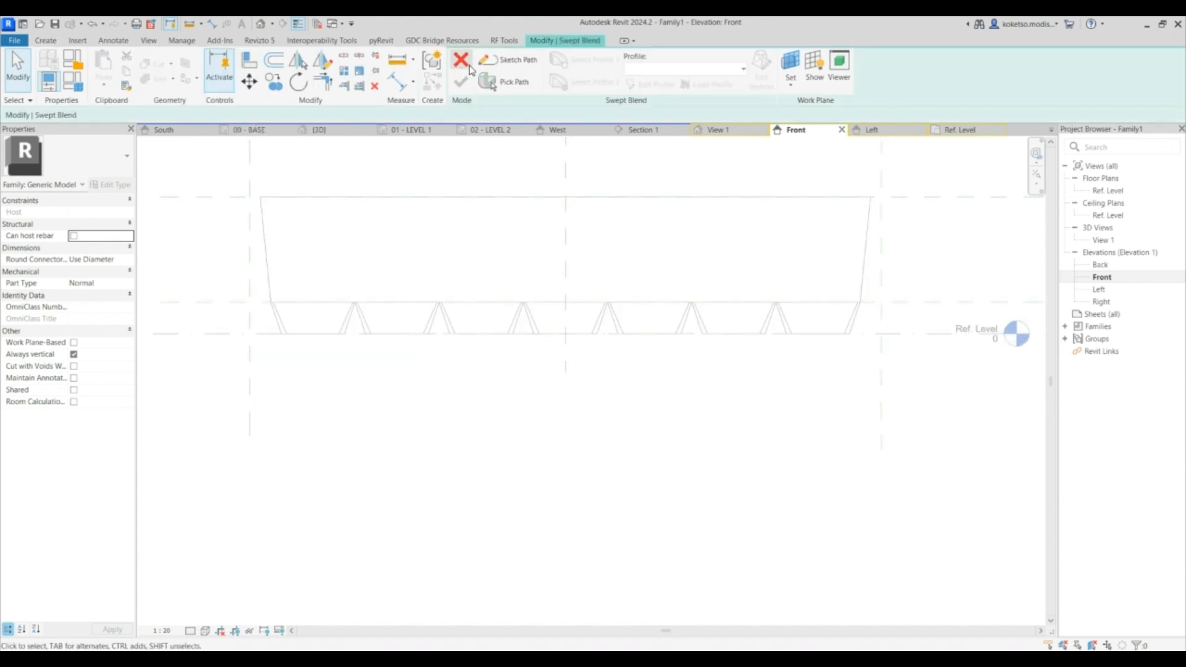
left_click(566, 302)
left_click(565, 197)
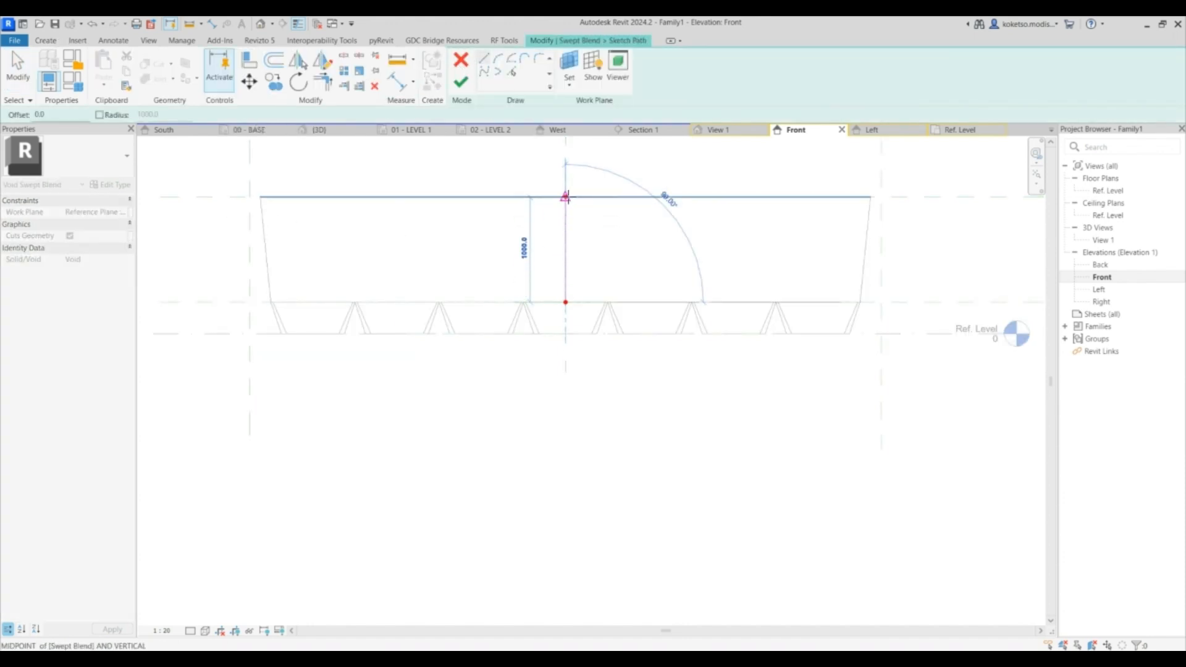
key("Escape")
left_click(461, 82)
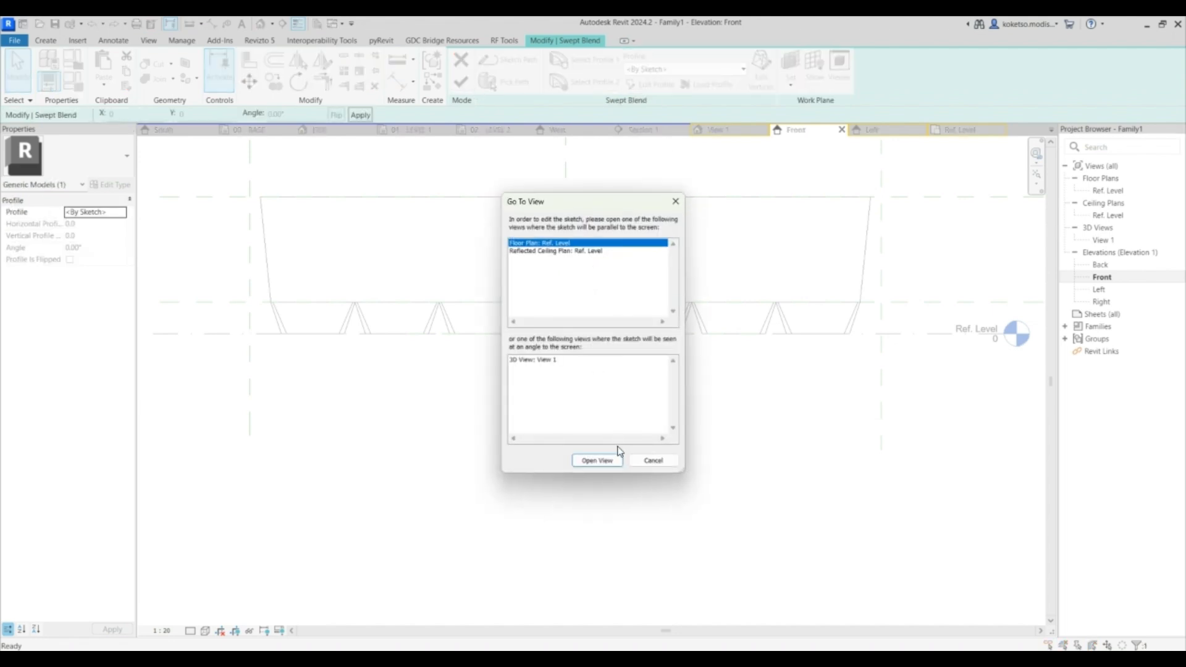
- Sketch the void's first profile in the Ref. Level plan as a rectangle around the hoppers
left_click(611, 460)
scroll(335, 269, "up", 10)
left_click(265, 228)
scroll(530, 357, "down", 9)
scroll(799, 361, "up", 5)
left_click(791, 368)
scroll(792, 370, "down", 5)
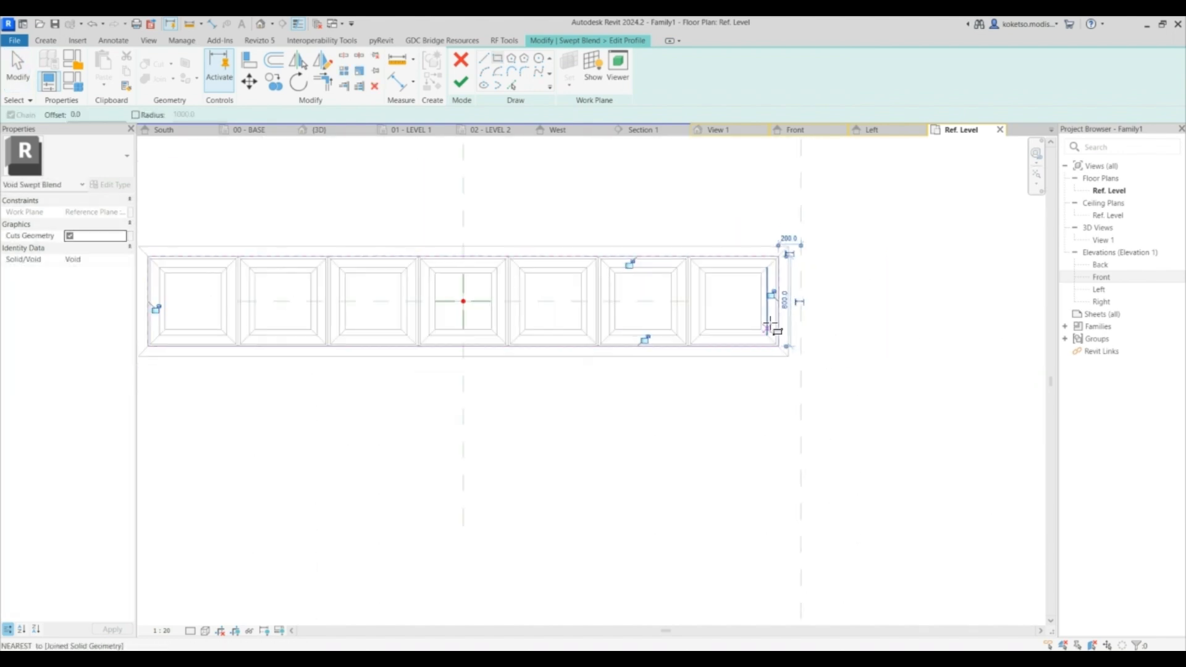
left_click(465, 80)
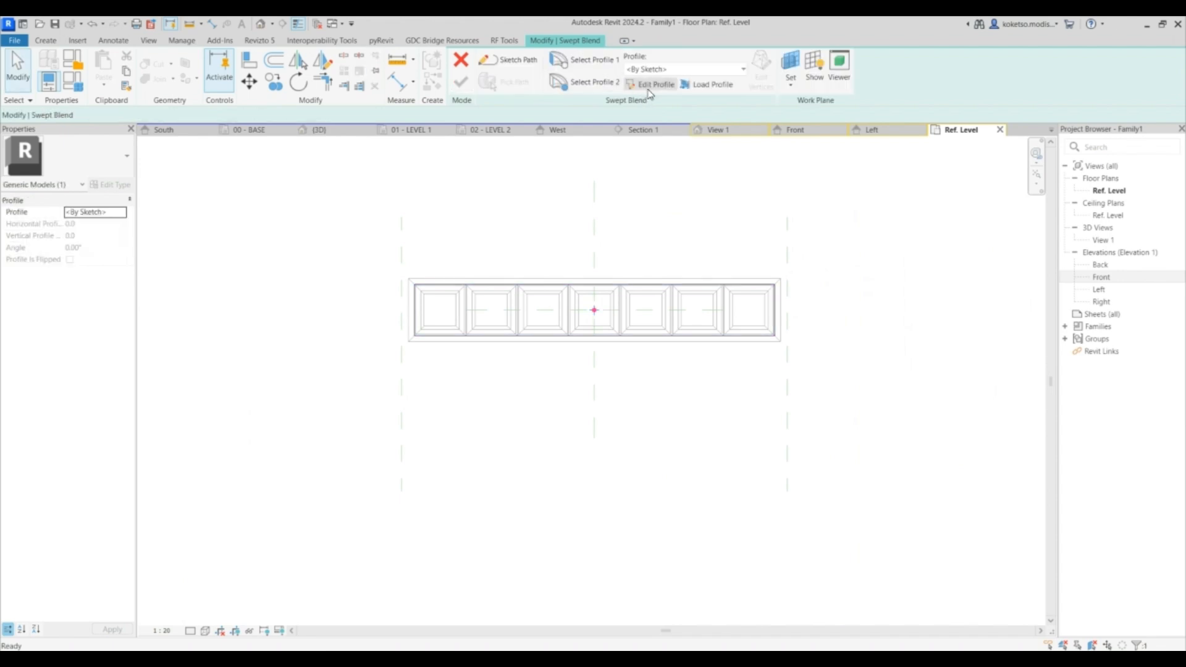
- Sketch the void's second profile as a rectangle with a 20 offset around the bin's outline
scroll(439, 264, "up", 3)
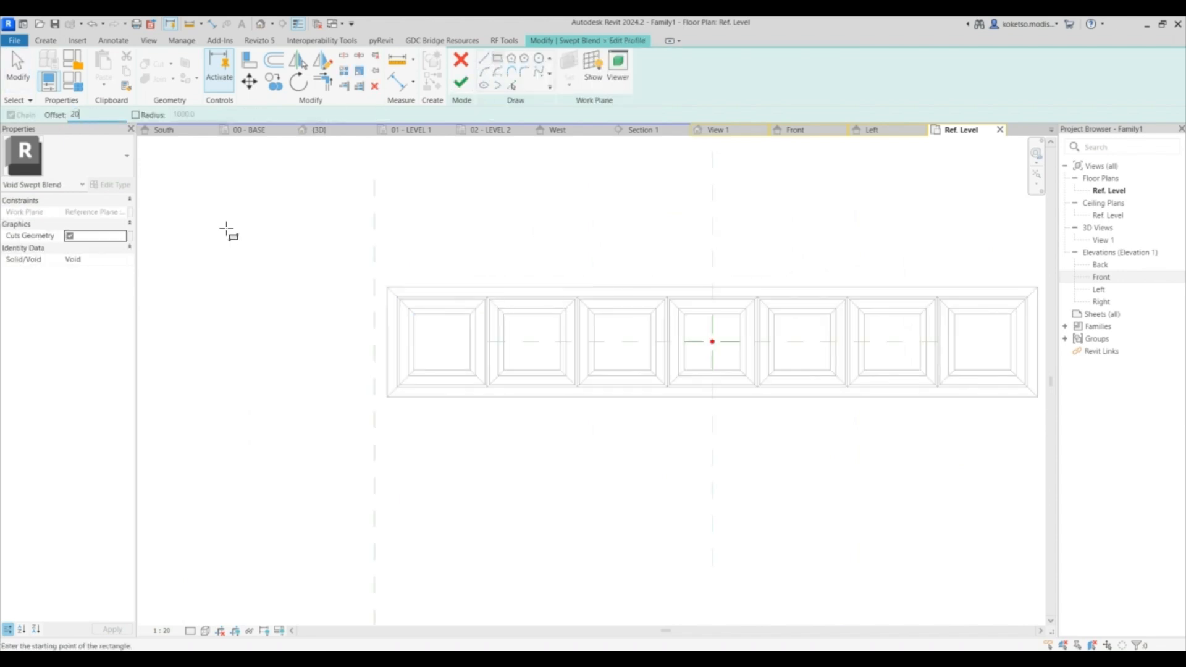
type("20")
scroll(389, 281, "up", 3)
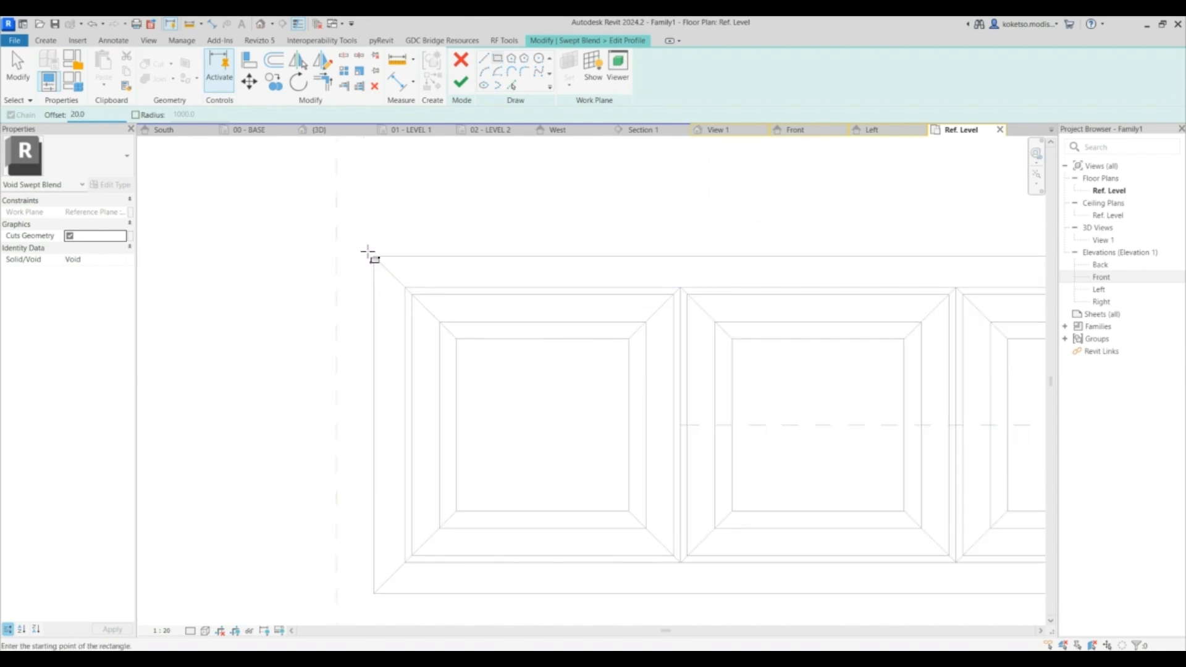
left_click(372, 255)
scroll(401, 315, "down", 5)
scroll(852, 344, "up", 4)
left_click(899, 350)
scroll(824, 383, "down", 3)
key("Escape")
- Finish editing the profile and complete the Void Swept Blend from the 3D view
left_click(718, 130)
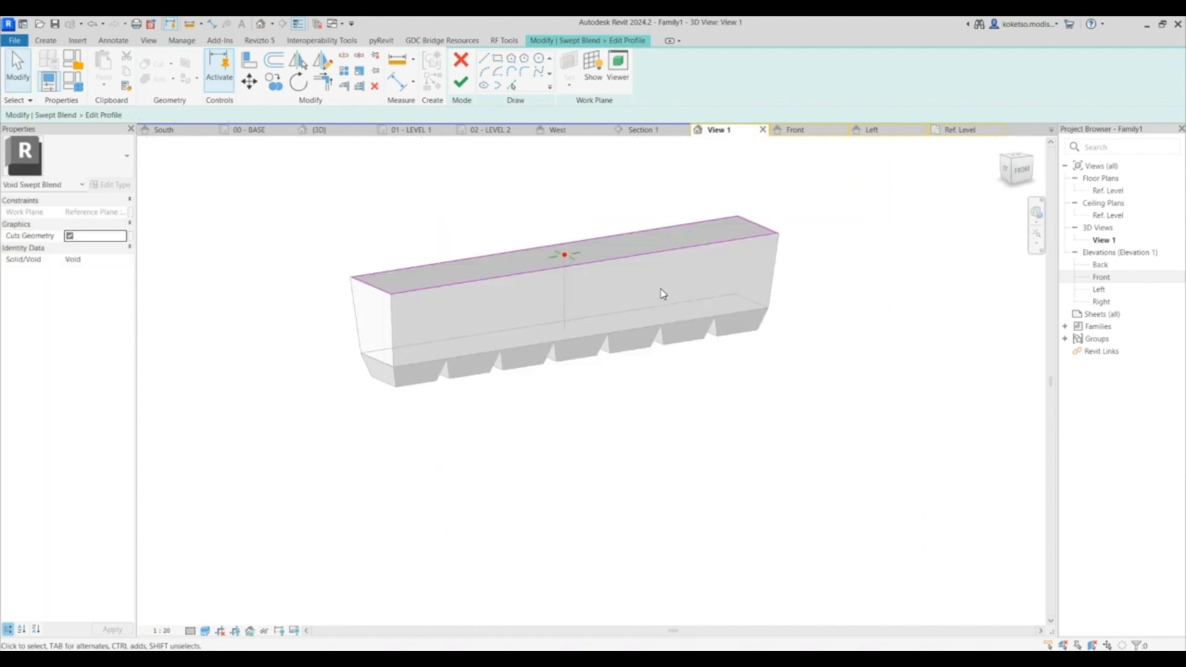
left_click(460, 82)
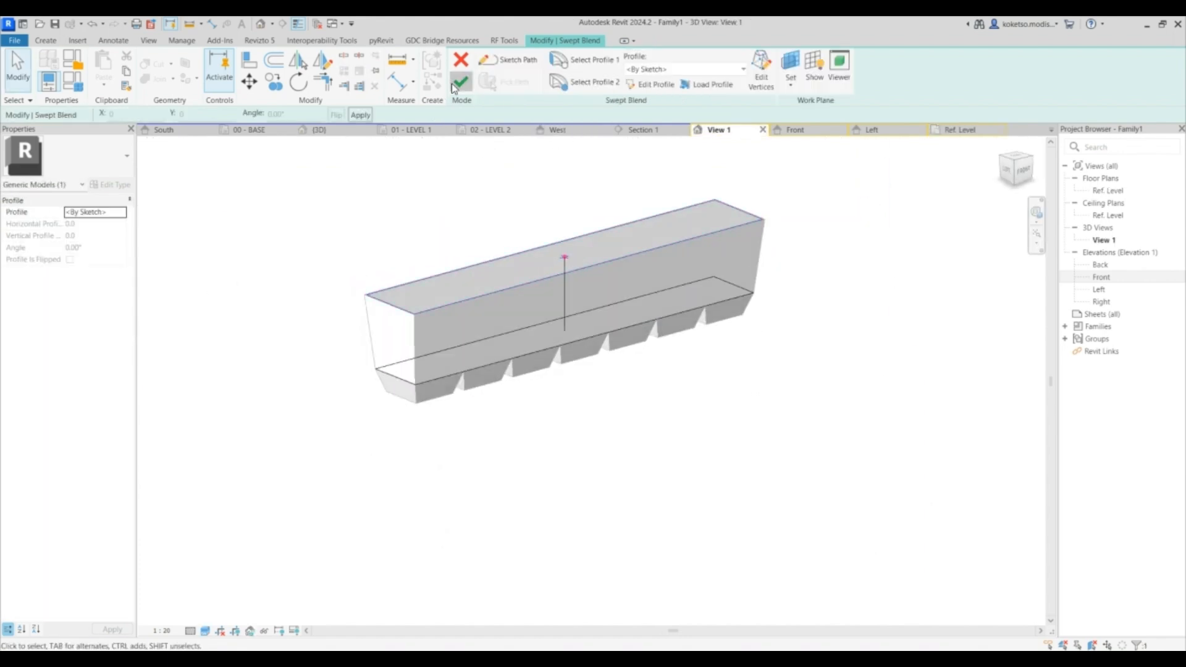
left_click(461, 82)
- Select all forms in the family and filter the selection to the solid Generic Models only
middle_click_drag(847, 267, 582, 321, "shift")
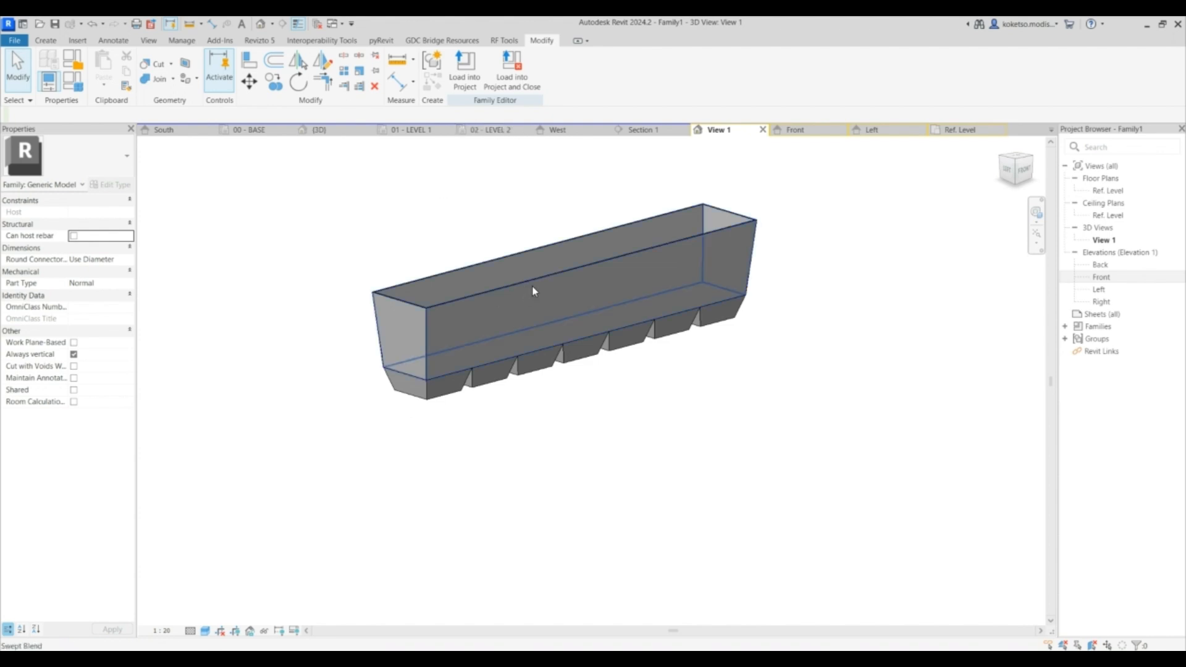
left_click_drag(892, 442, 308, 168)
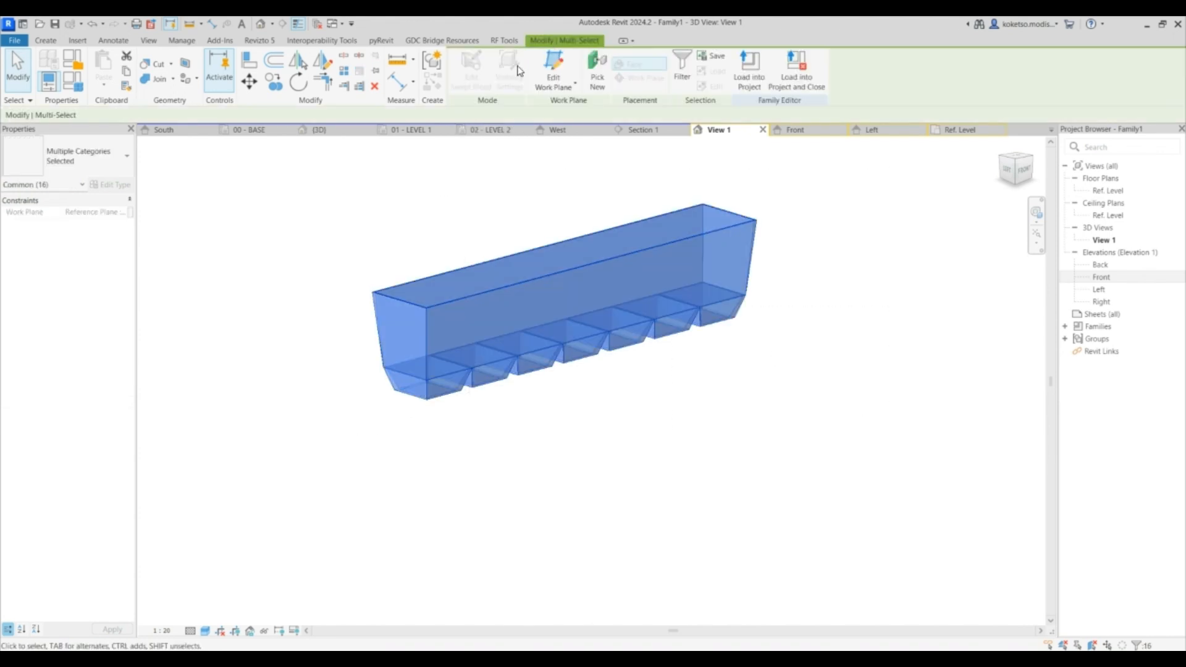
left_click(682, 67)
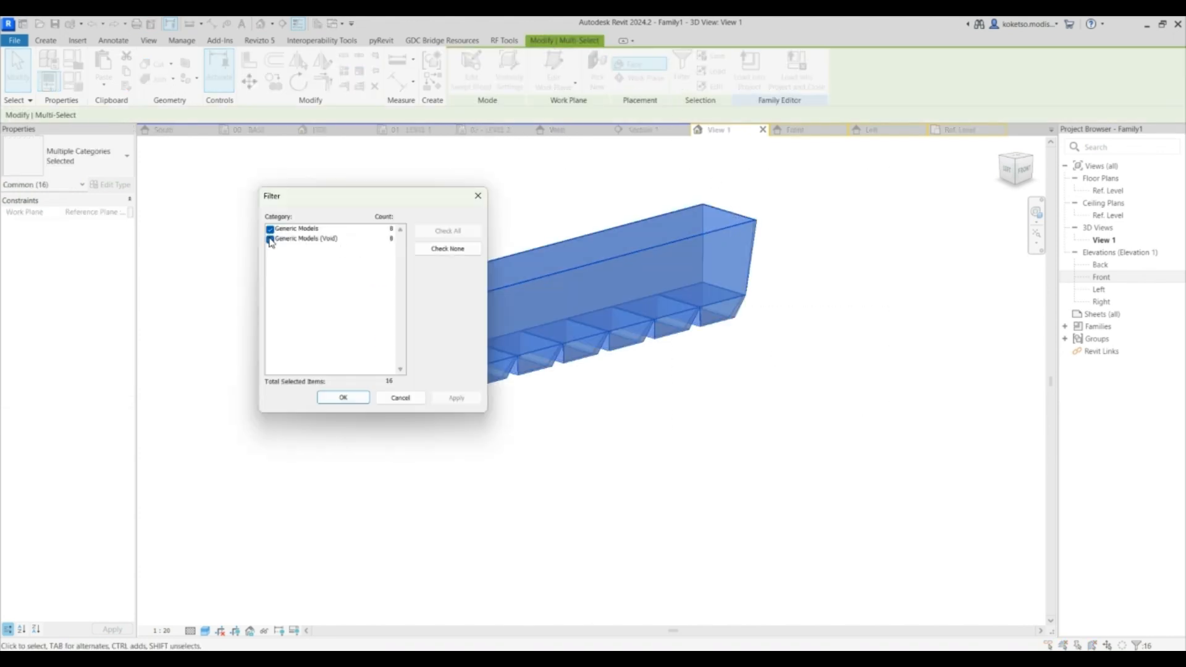
left_click(361, 397)
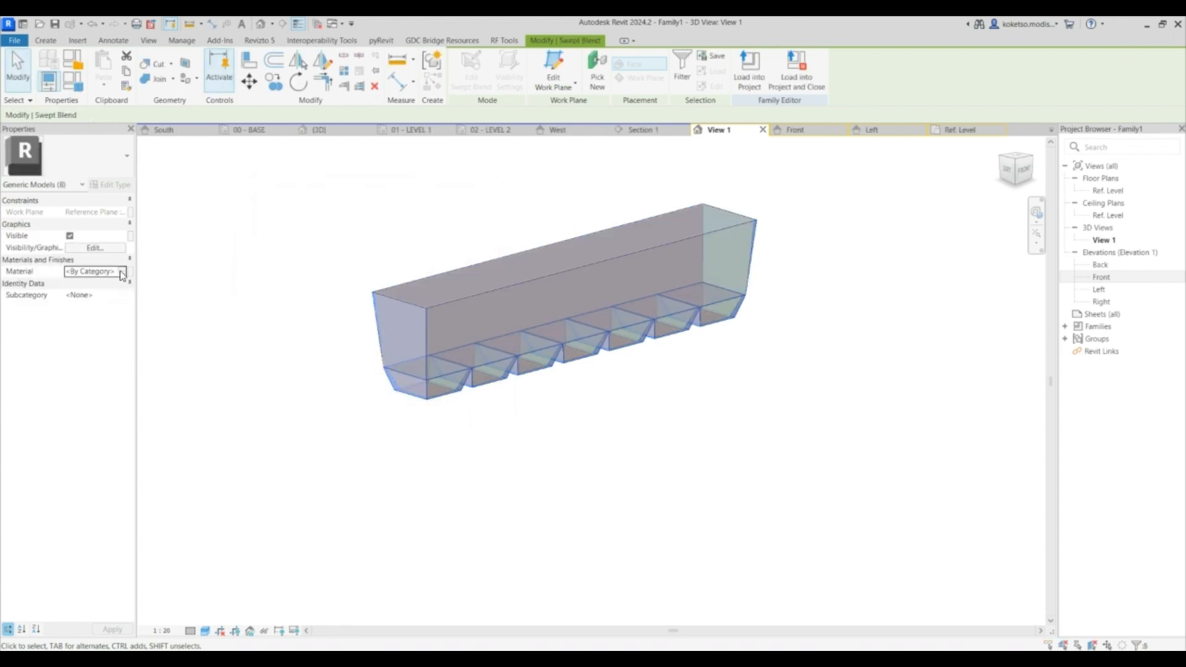
- Search the material library for ALUM and add Aluminum to the document for the selected forms
left_click(123, 272)
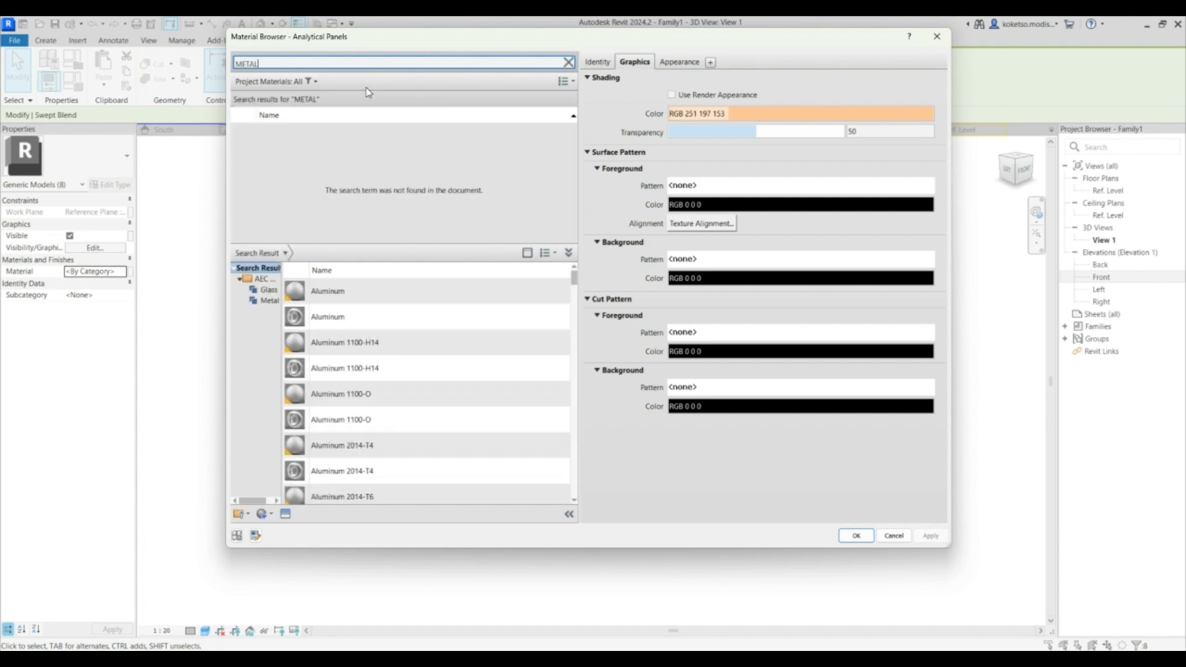
key("BackSpace")
key("BackSpace")
key("BackSpace")
type("ALU")
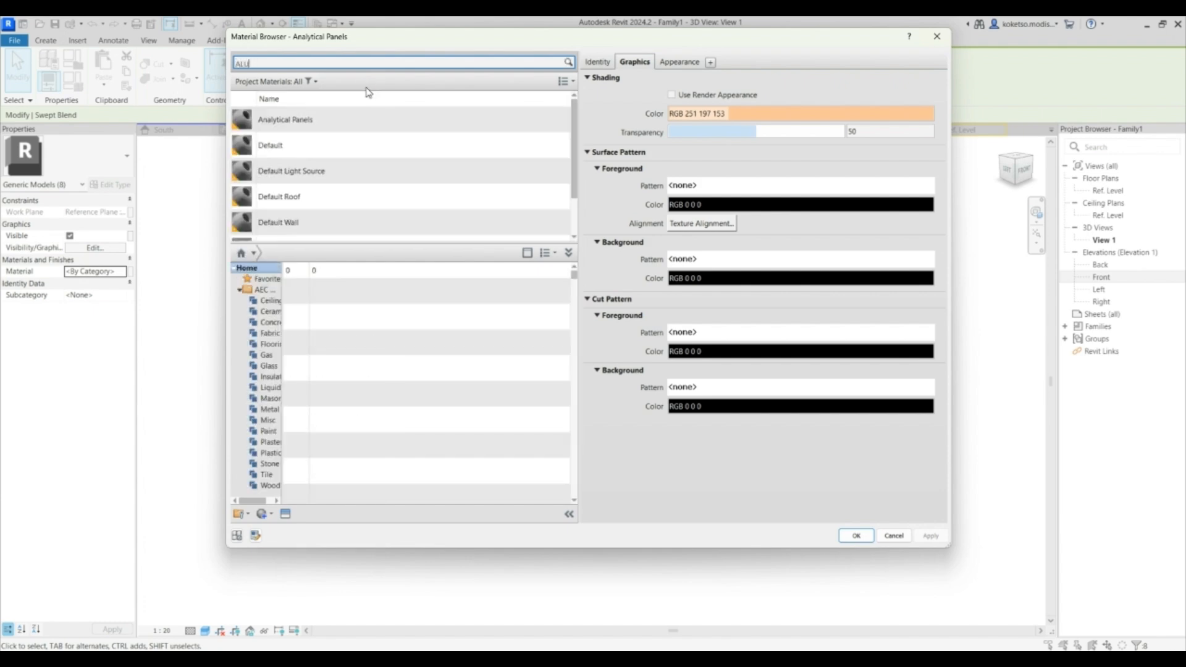
type("M")
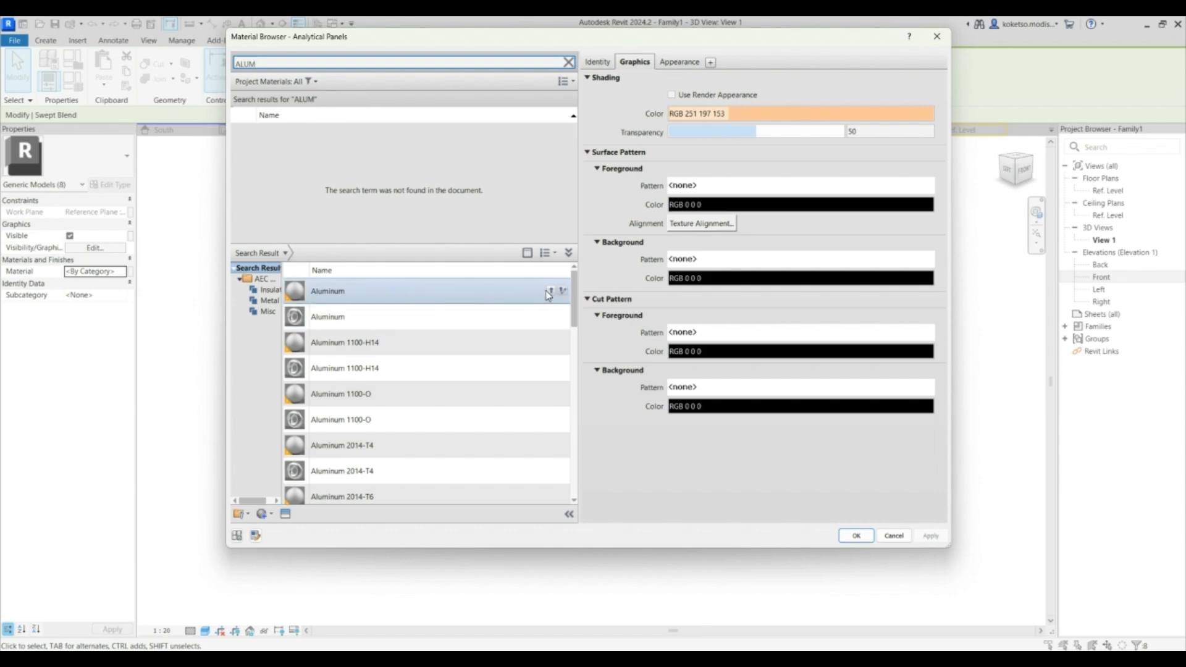
left_click(546, 294)
left_click(856, 536)
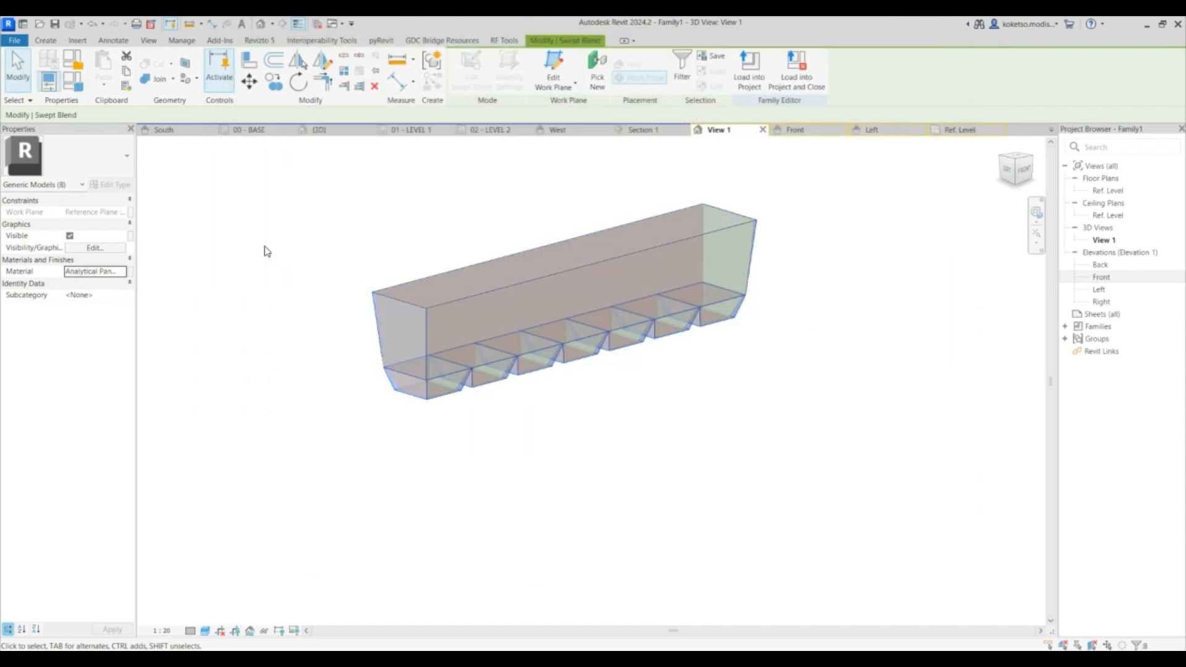
- Reopen the forms' material browser, search for aluminum again, add Aluminum and confirm
left_click(121, 271)
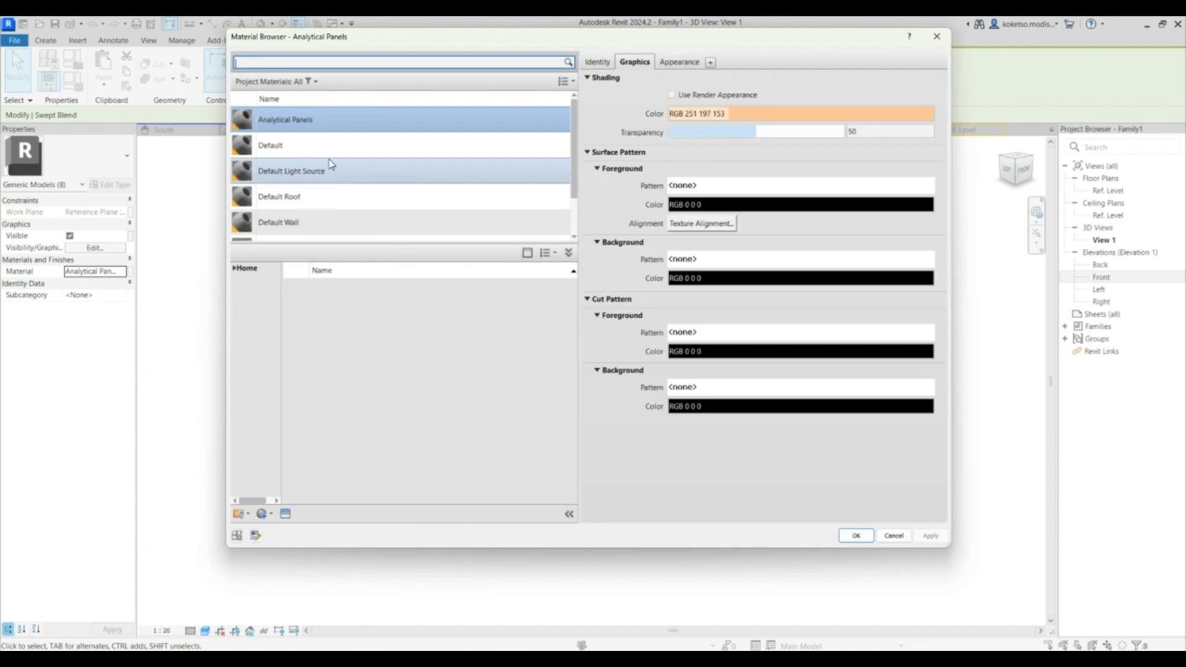
type("ALUM")
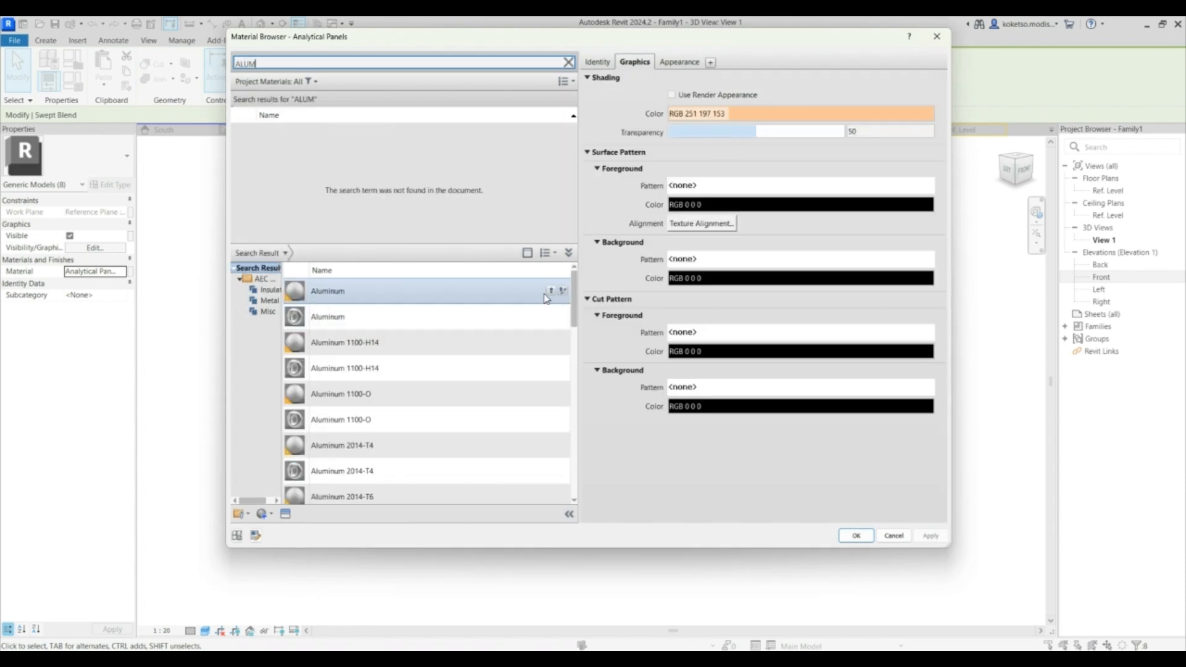
left_click(561, 291)
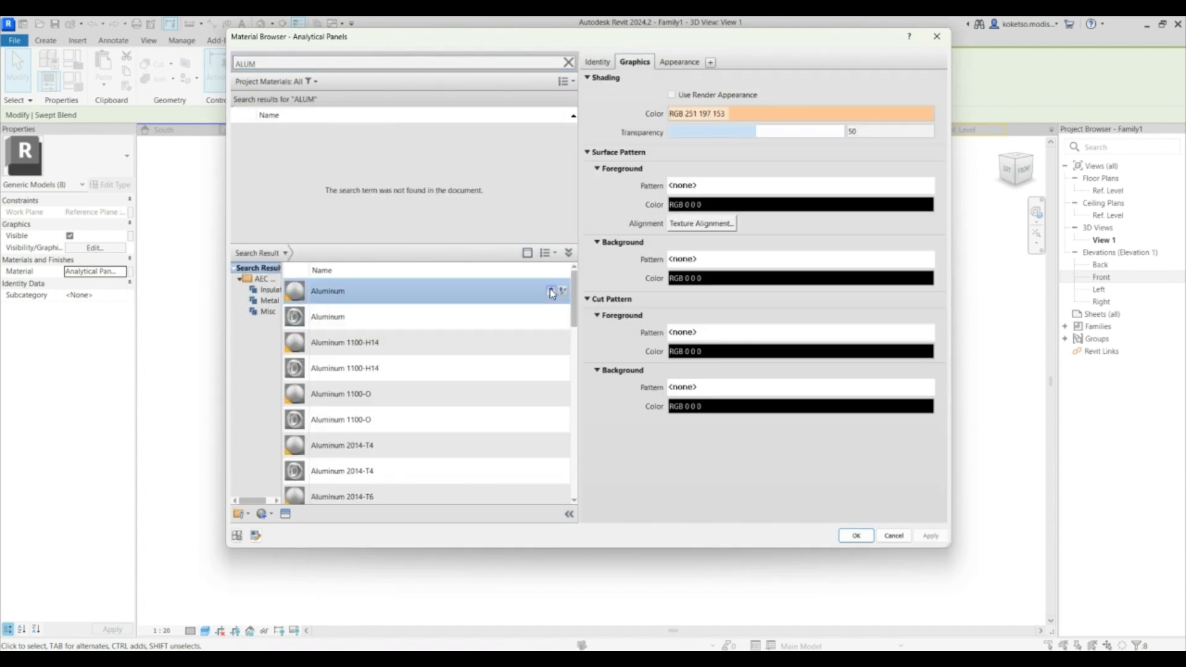
left_click(857, 536)
left_click(752, 299)
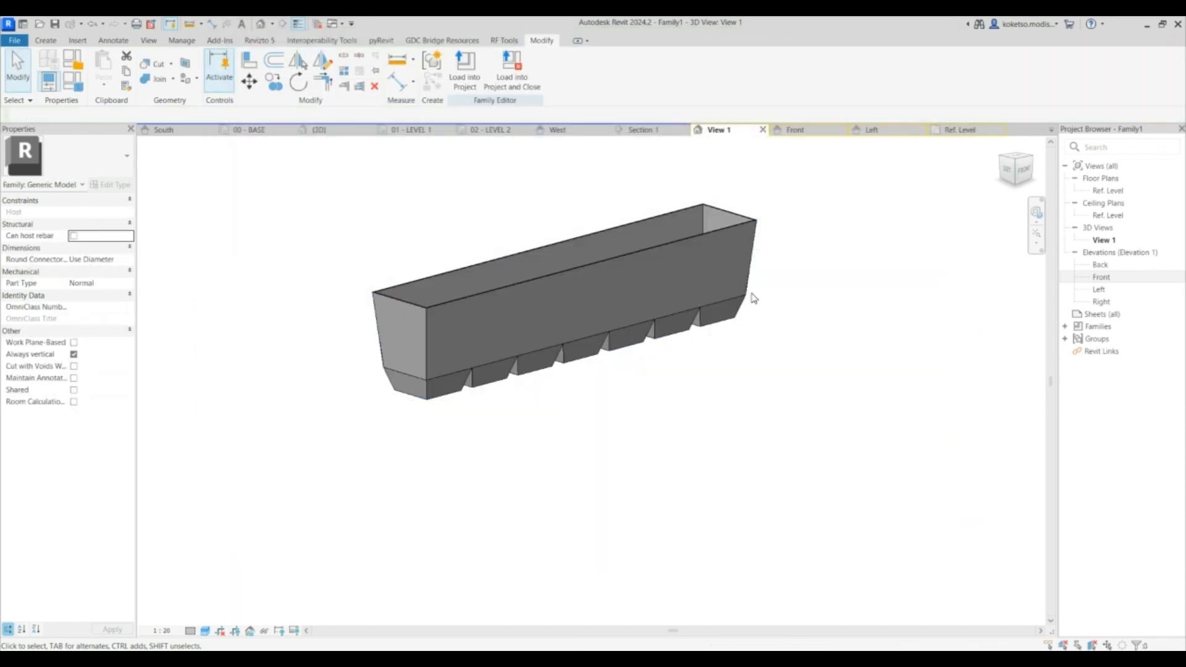
- Load the family into the project and close it without saving
middle_click_drag(752, 299, 702, 320)
left_click(512, 72)
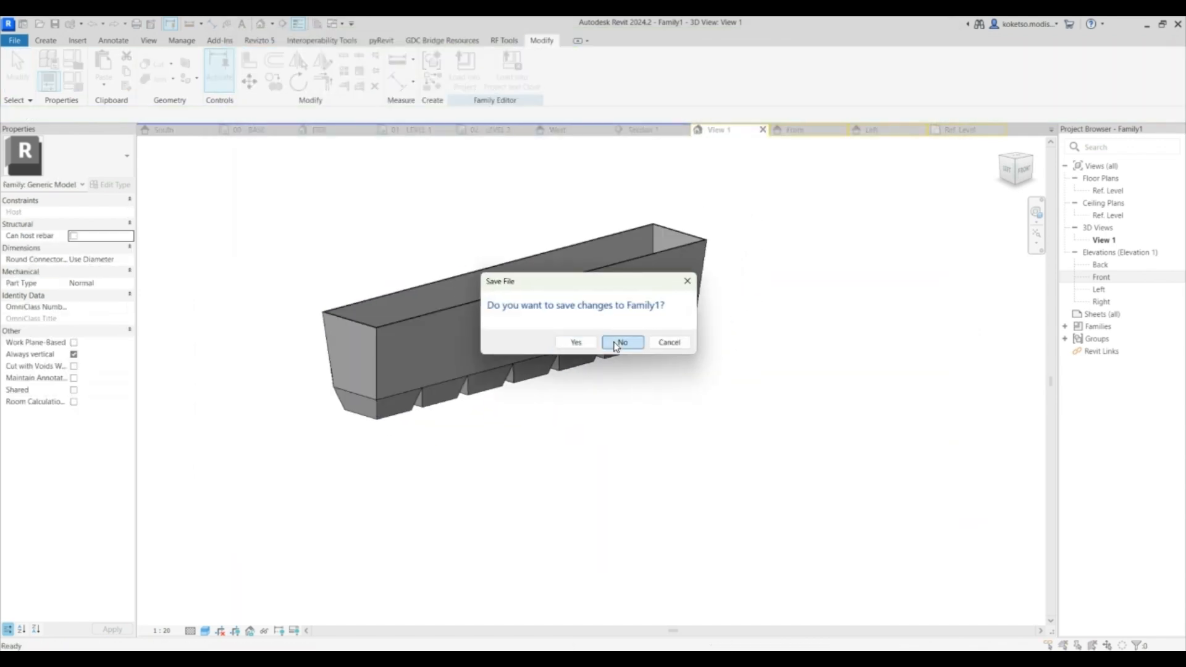
left_click(622, 343)
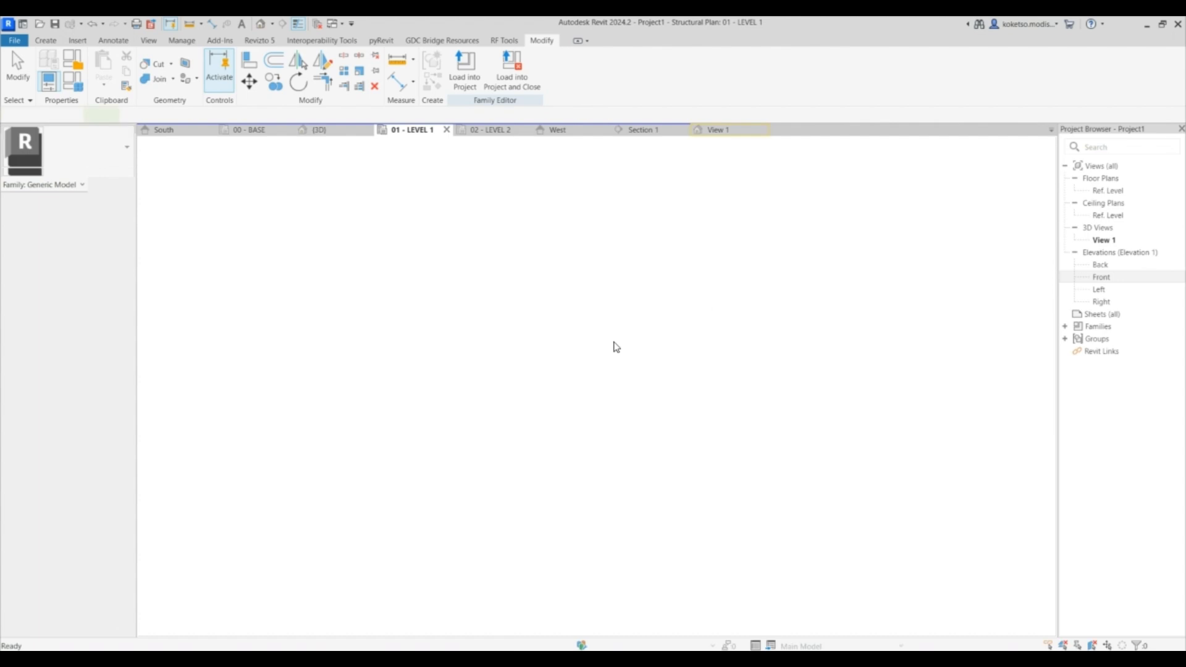
- Place the family, rotated, in the 01 - LEVEL 1 plan over the support structure
scroll(609, 334, "down", 3)
left_click(411, 130)
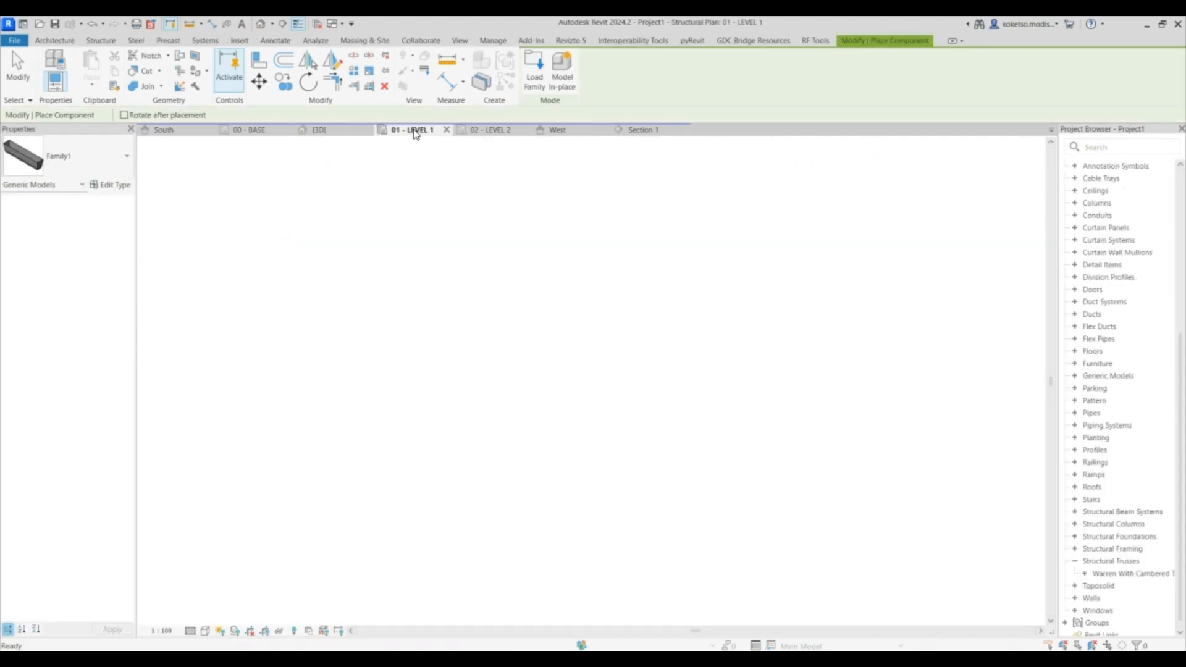
key("space")
left_click(547, 305)
key("Escape")
key("Escape")
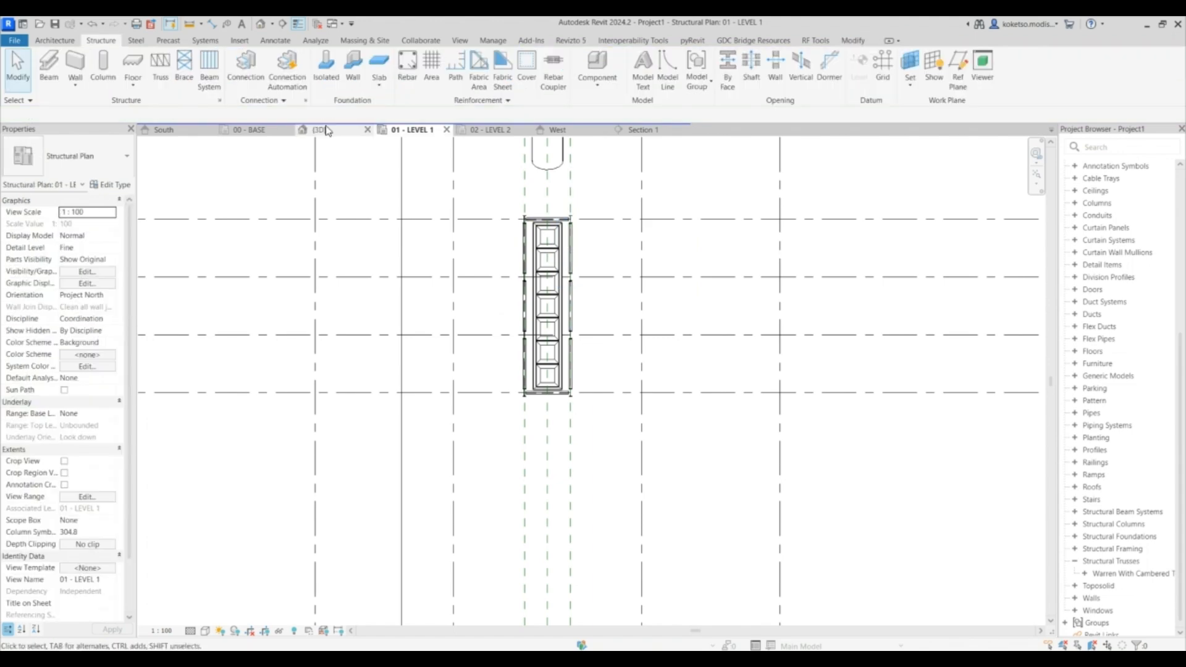
- Move the bin down in Section 1 so it sits on the support frame beams
left_click(327, 130)
left_click(669, 323)
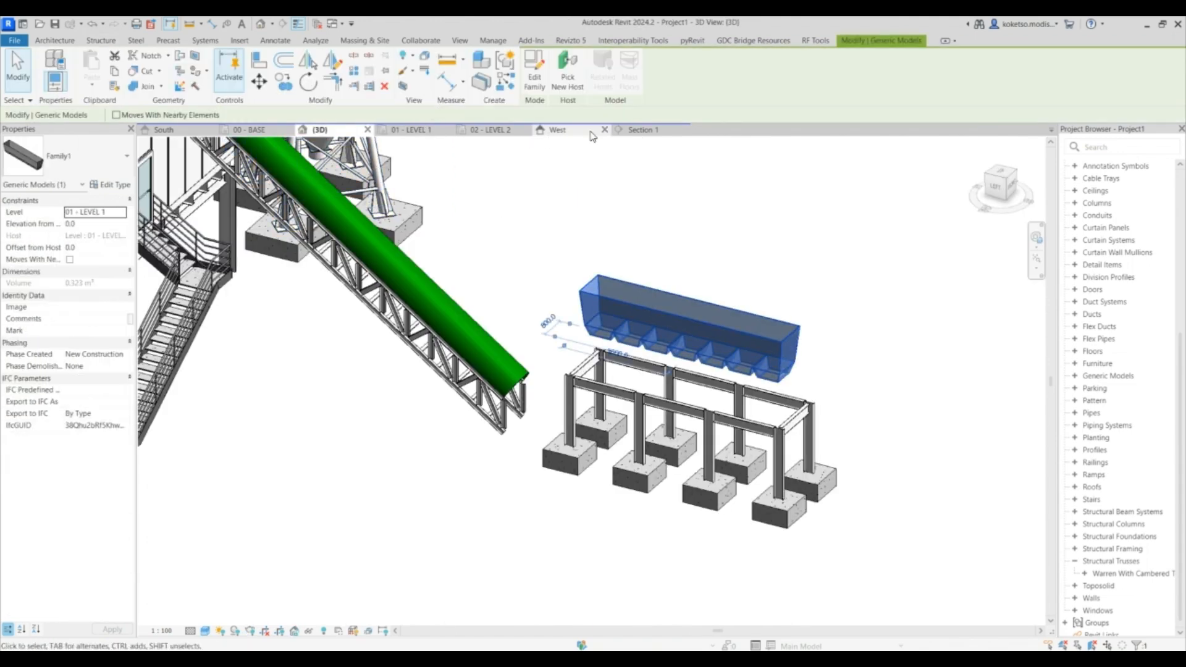
left_click(643, 129)
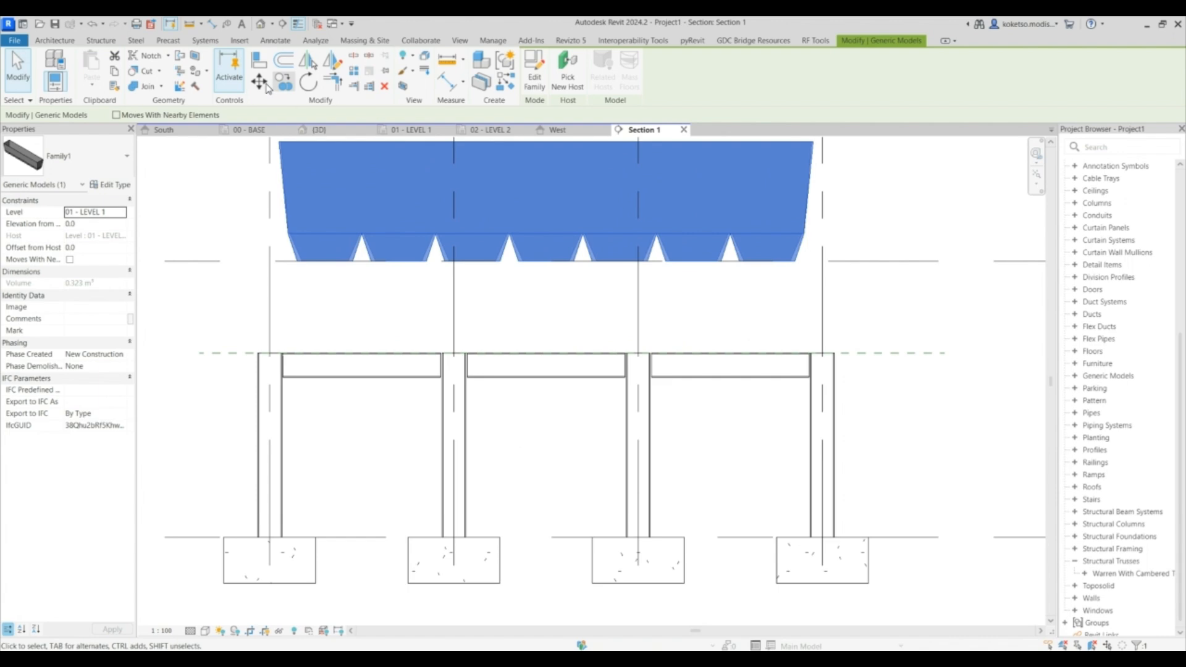
left_click(264, 86)
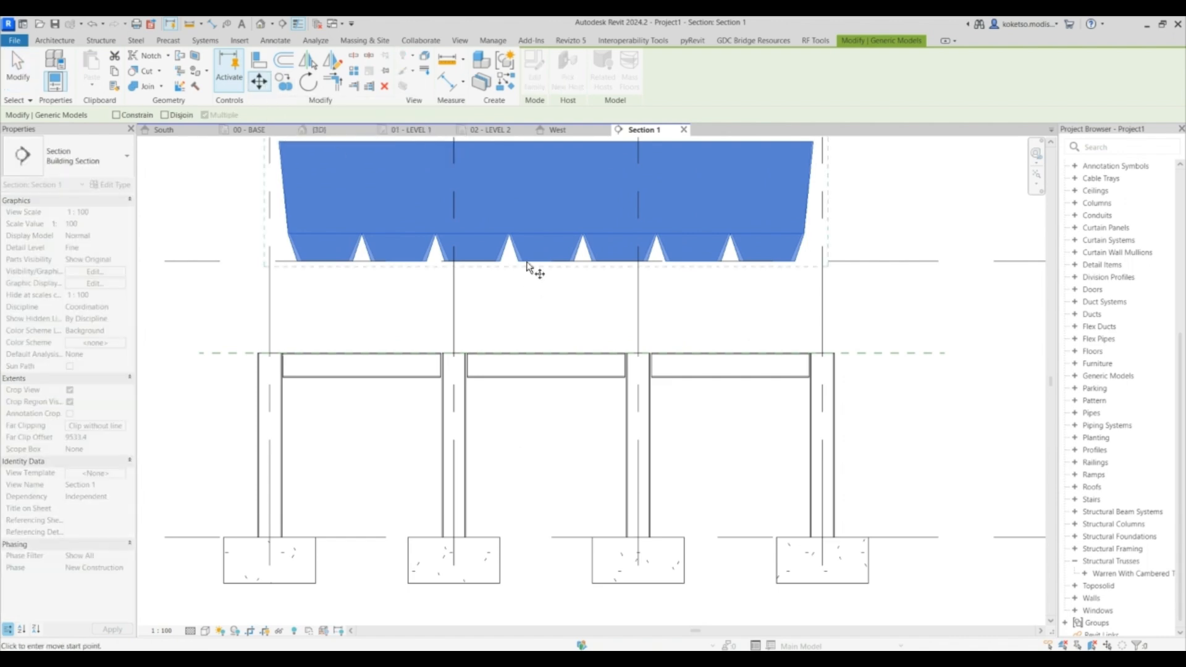
left_click(549, 354)
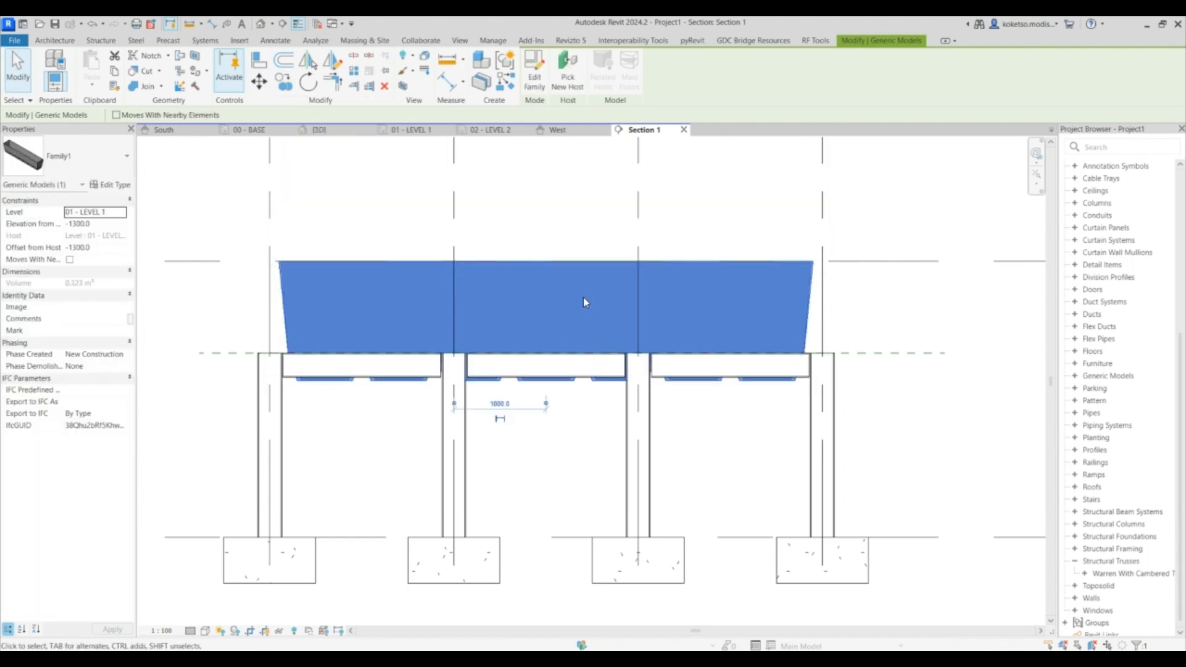
- Inspect the placed bin on its support frame in the 3D view
left_click(333, 134)
middle_click_drag(850, 406, 698, 426, "shift")
scroll(698, 426, "up", 2)
left_click(842, 452)
middle_click_drag(842, 452, 682, 252, "shift")
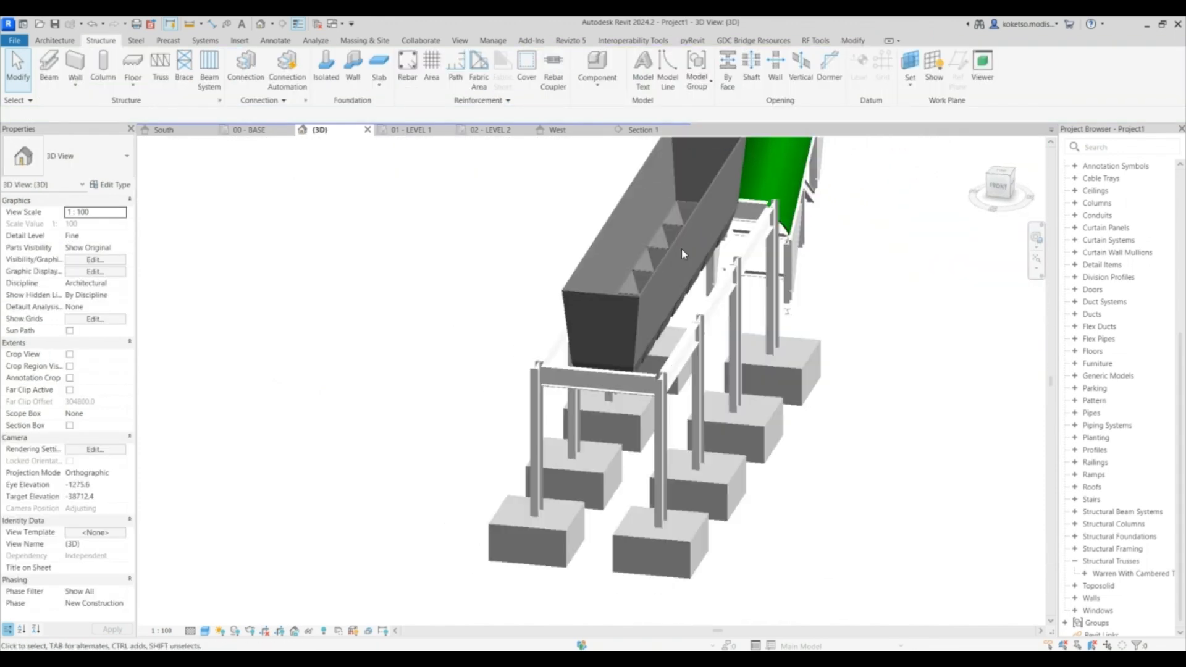
scroll(682, 251, "up", 1)
middle_click_drag(740, 316, 747, 373, "shift")
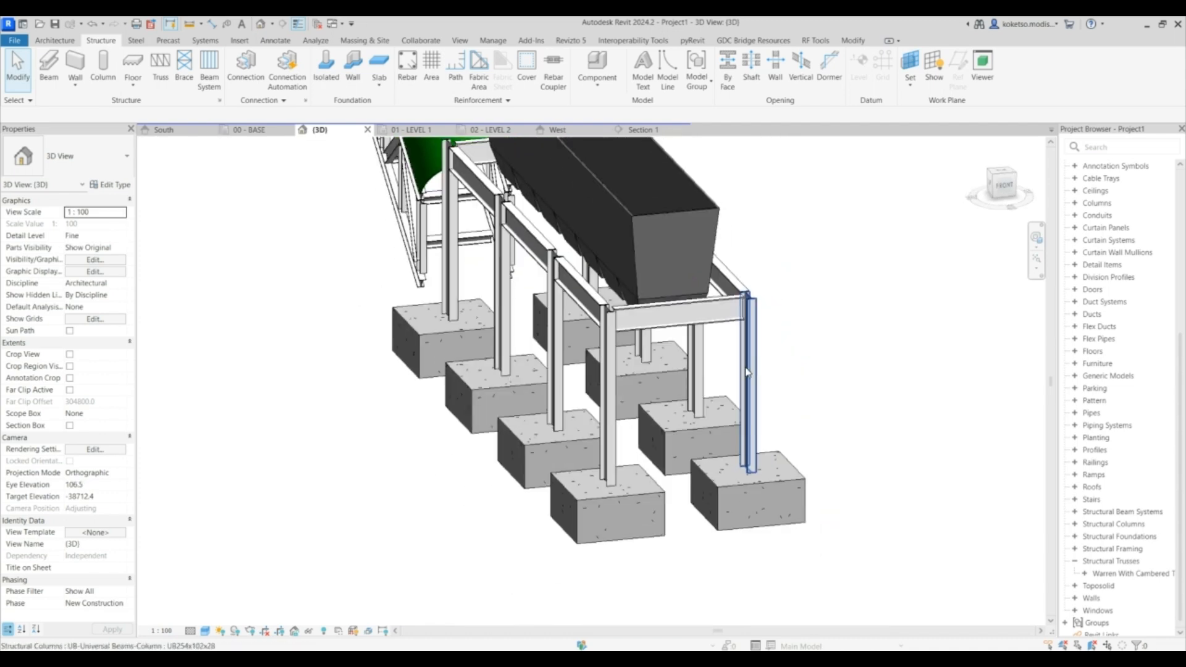
middle_click_drag(684, 351, 634, 442)
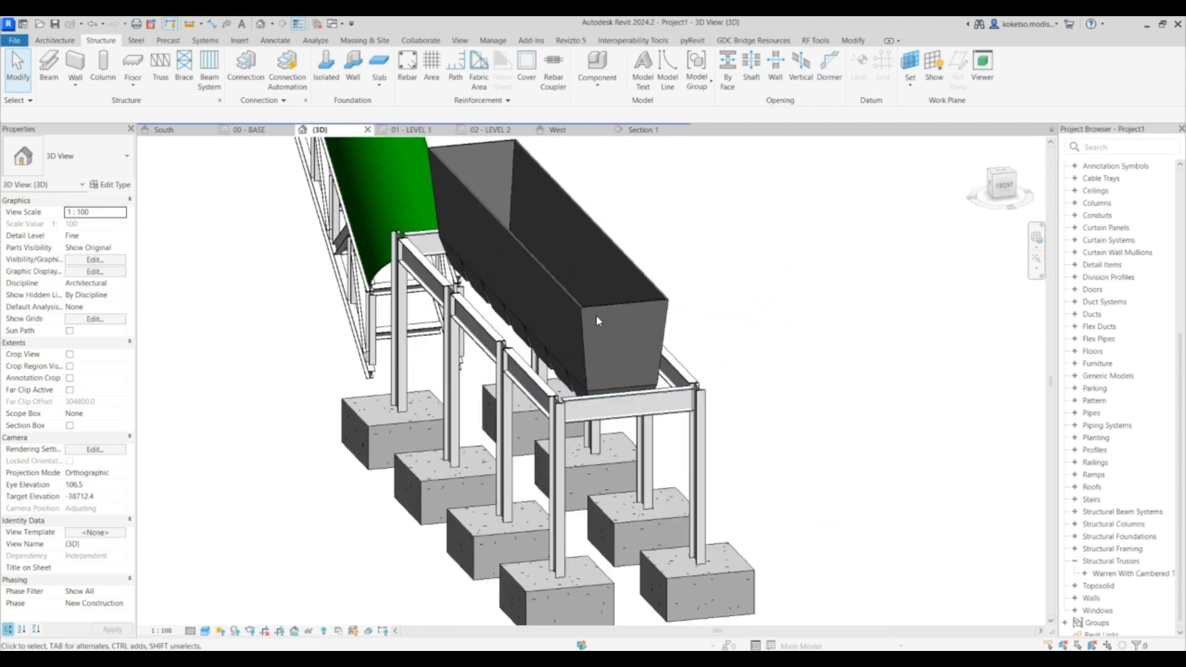
- Open the bin family for editing, review its plan and 3D views, and close it again
left_click(595, 310)
middle_click_drag(594, 310, 637, 323, "shift")
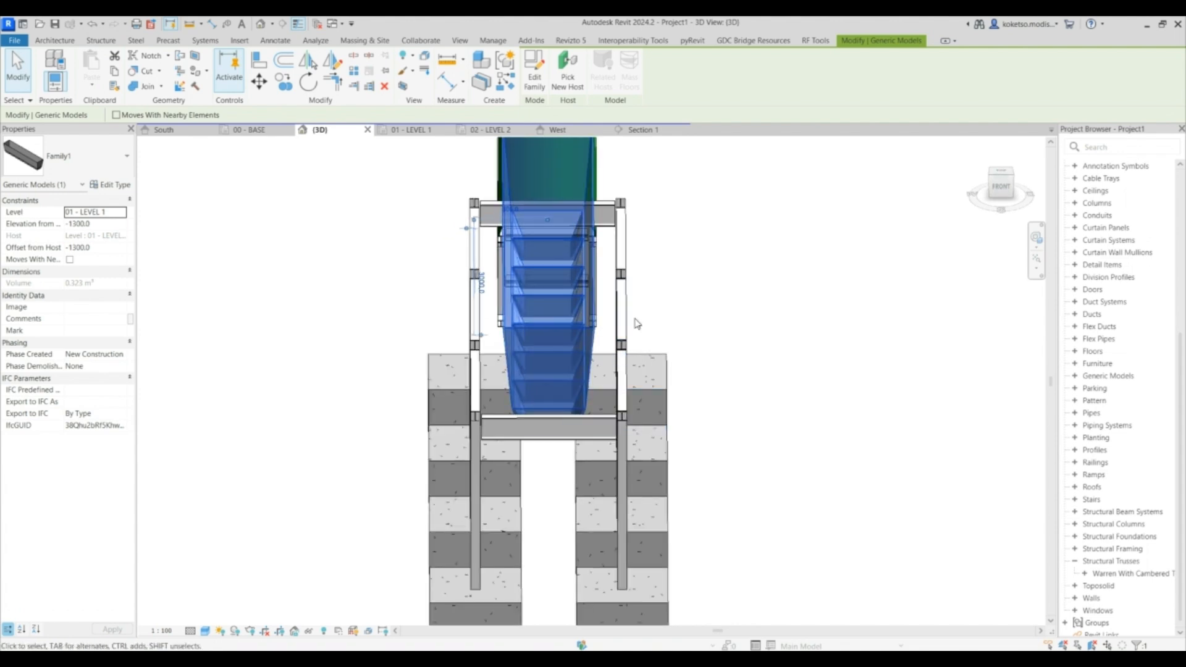
left_click(535, 81)
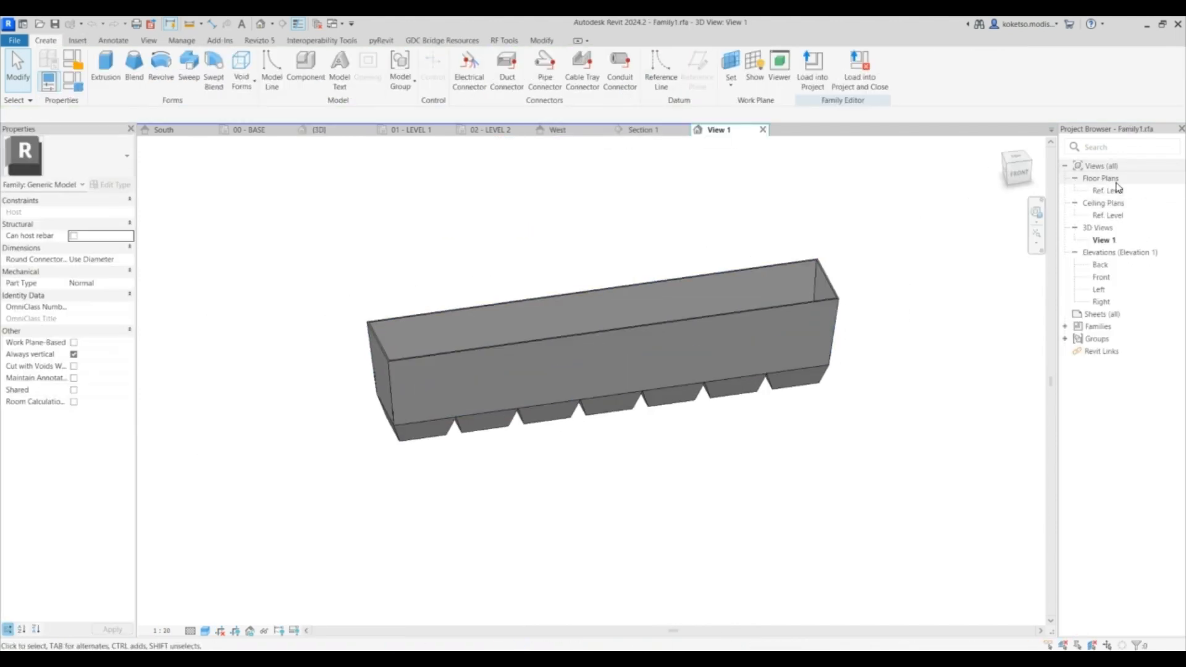
left_click(1108, 191)
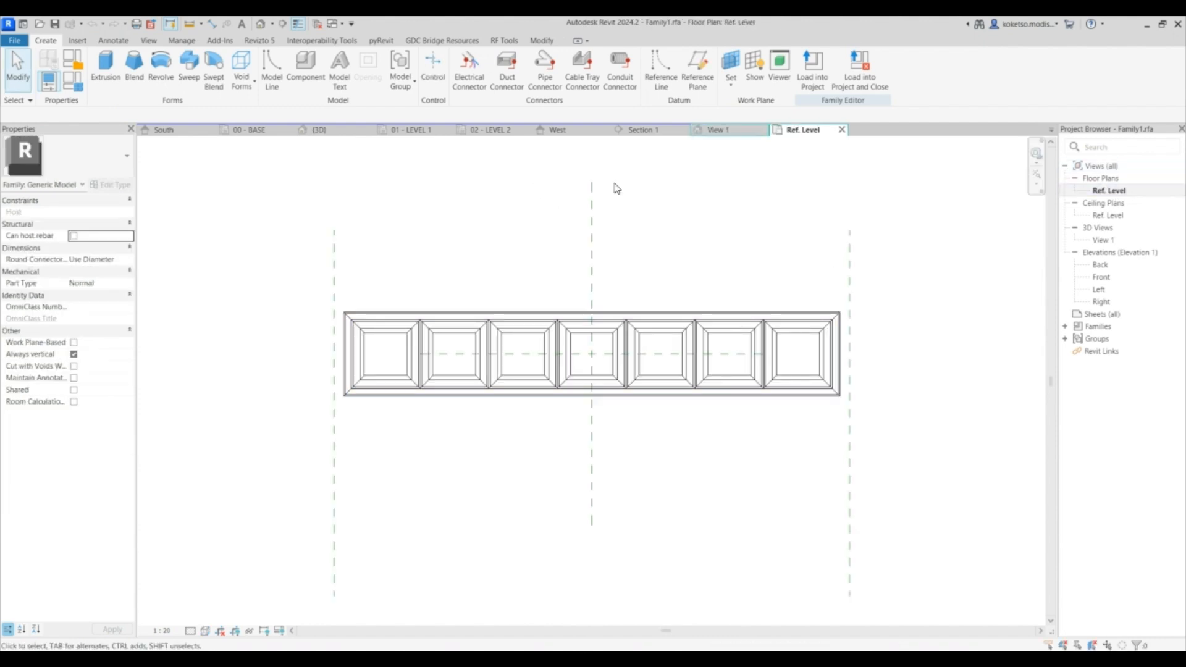
left_click(741, 135)
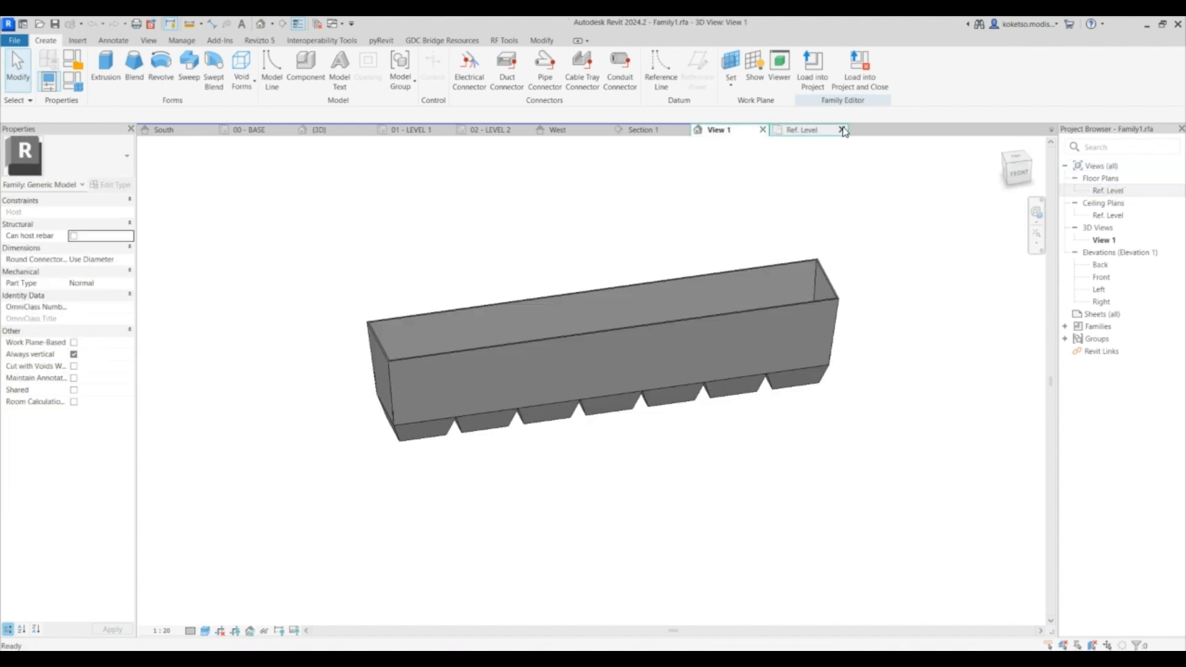
left_click(764, 129)
left_click(622, 344)
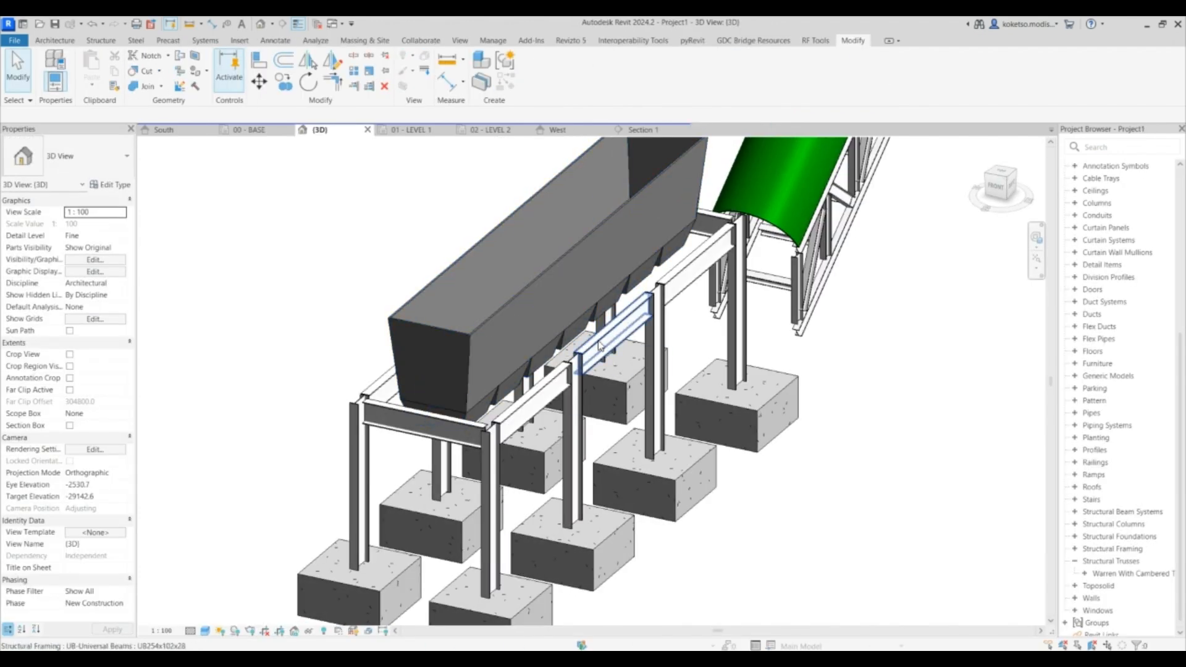
- Orbit and zoom out to review the whole batch plant model in 3D
scroll(602, 338, "down", 3)
middle_click_drag(603, 338, 905, 380, "shift")
scroll(846, 366, "down", 1)
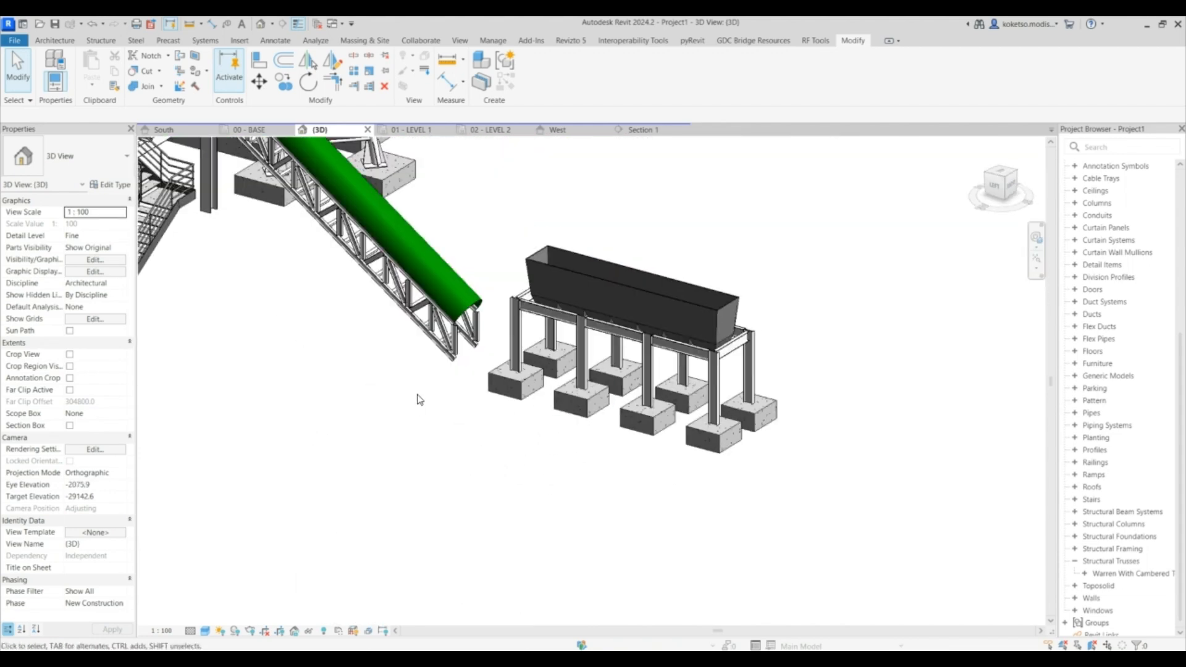
left_click(205, 632)
left_click(224, 618)
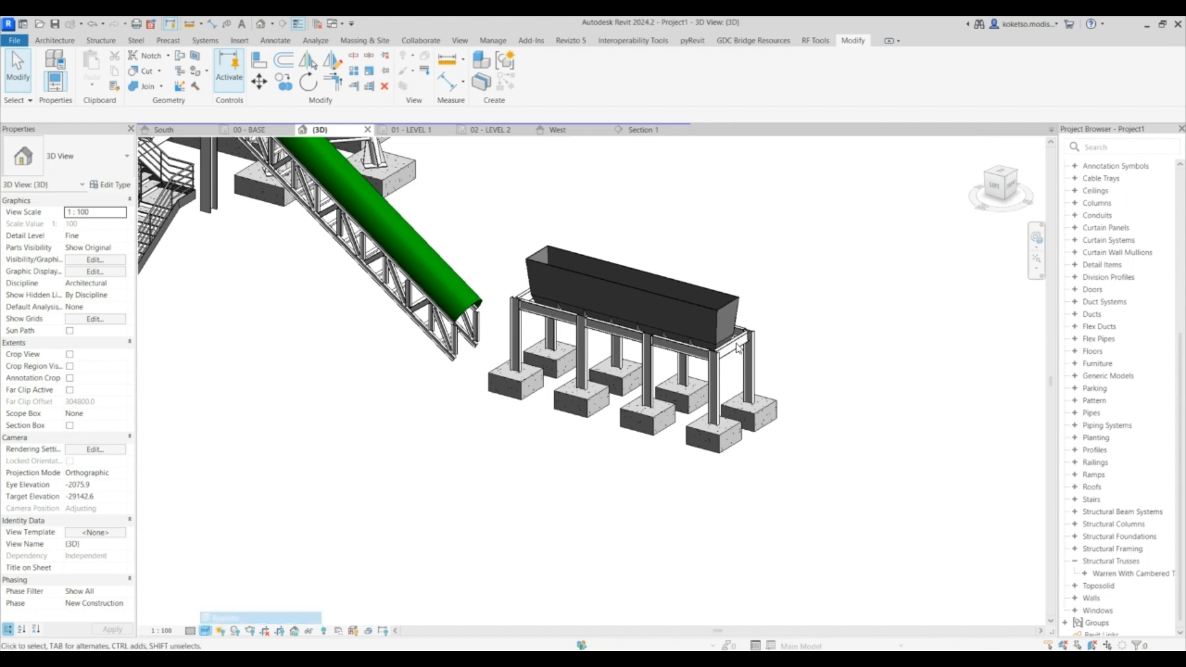
scroll(821, 326, "down", 1)
middle_click_drag(821, 326, 824, 338)
scroll(824, 321, "down", 2)
middle_click_drag(794, 247, 698, 254)
middle_click_drag(821, 439, 754, 378, "shift")
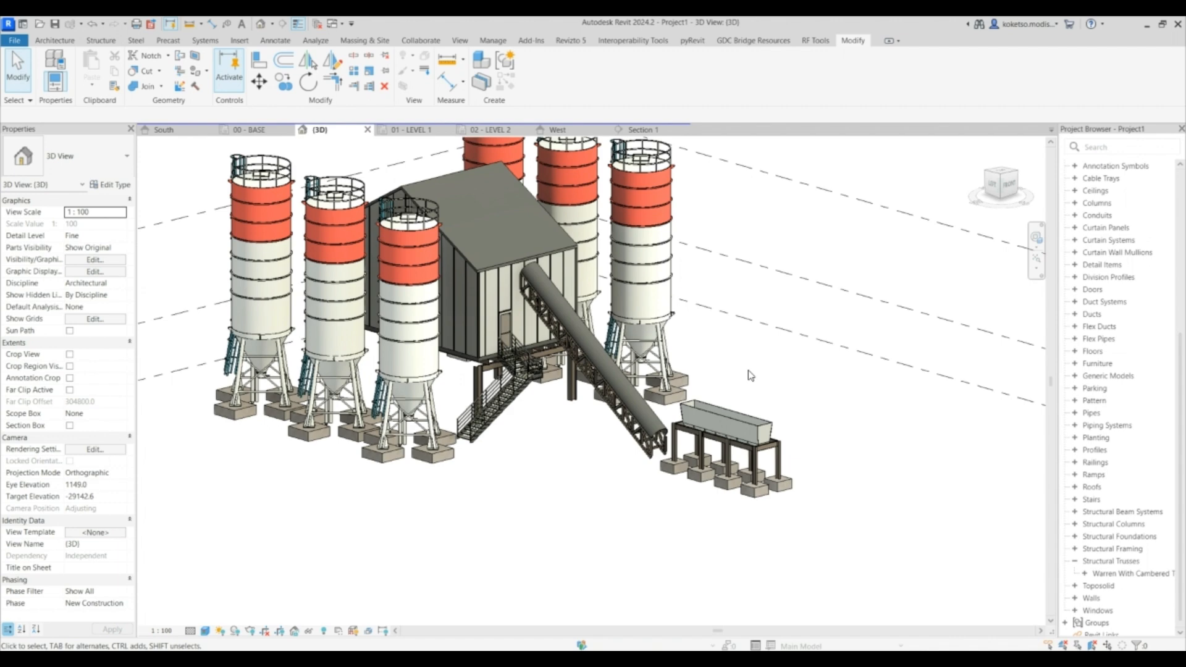
- Start the Isolated foundation tool in the 00 - BASE plan and place a rectangular 1000x1000x500 pad foundation at a stair support grid intersection
mouse_move(744, 374)
middle_mouse_down()
mouse_move(775, 379)
mouse_move(755, 374)
middle_mouse_up()
middle_click_drag(593, 415, 565, 425, "shift")
scroll(568, 418, "up", 4)
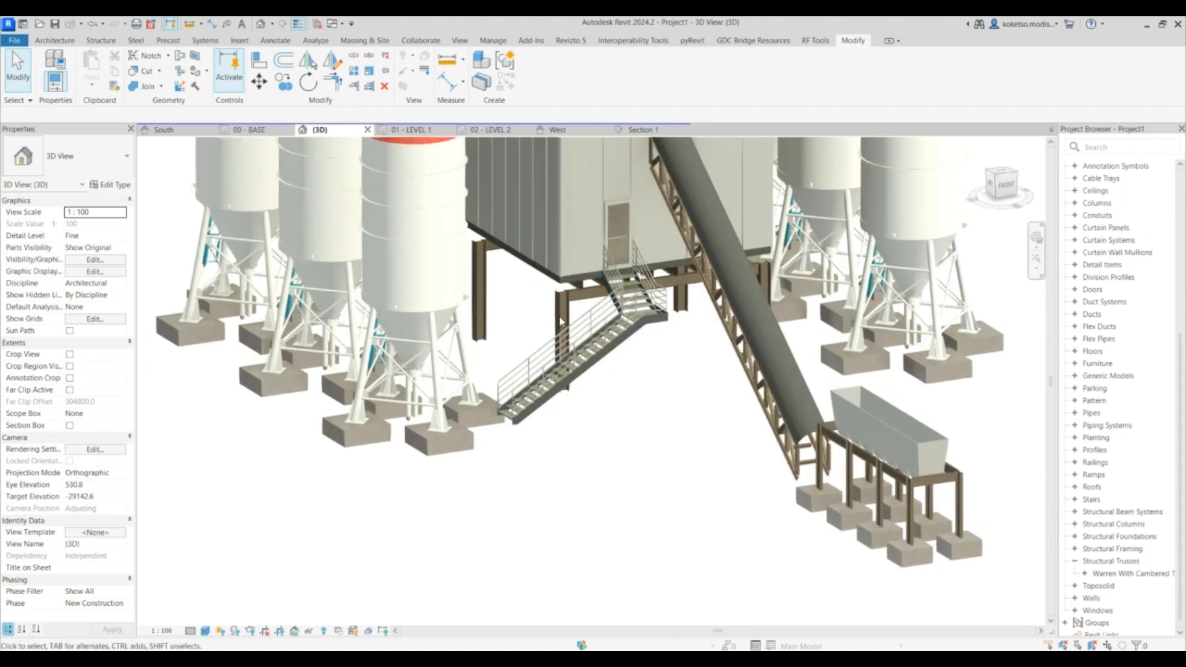
left_click(247, 130)
scroll(428, 213, "up", 6)
scroll(428, 217, "up", 5)
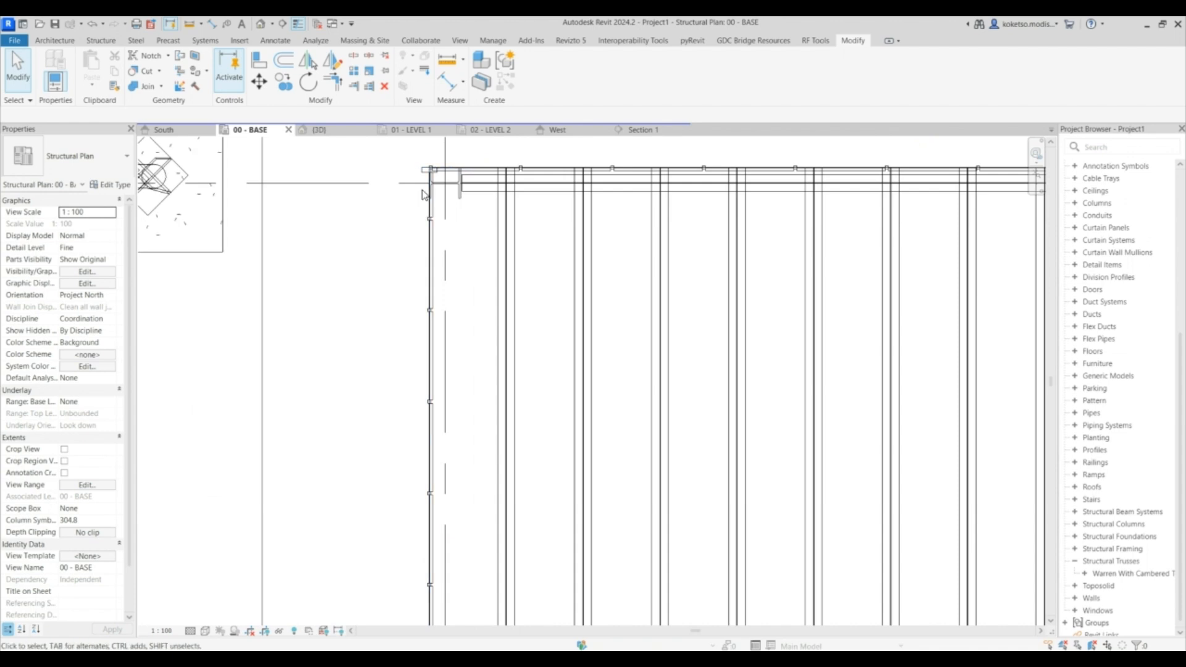
left_click(93, 41)
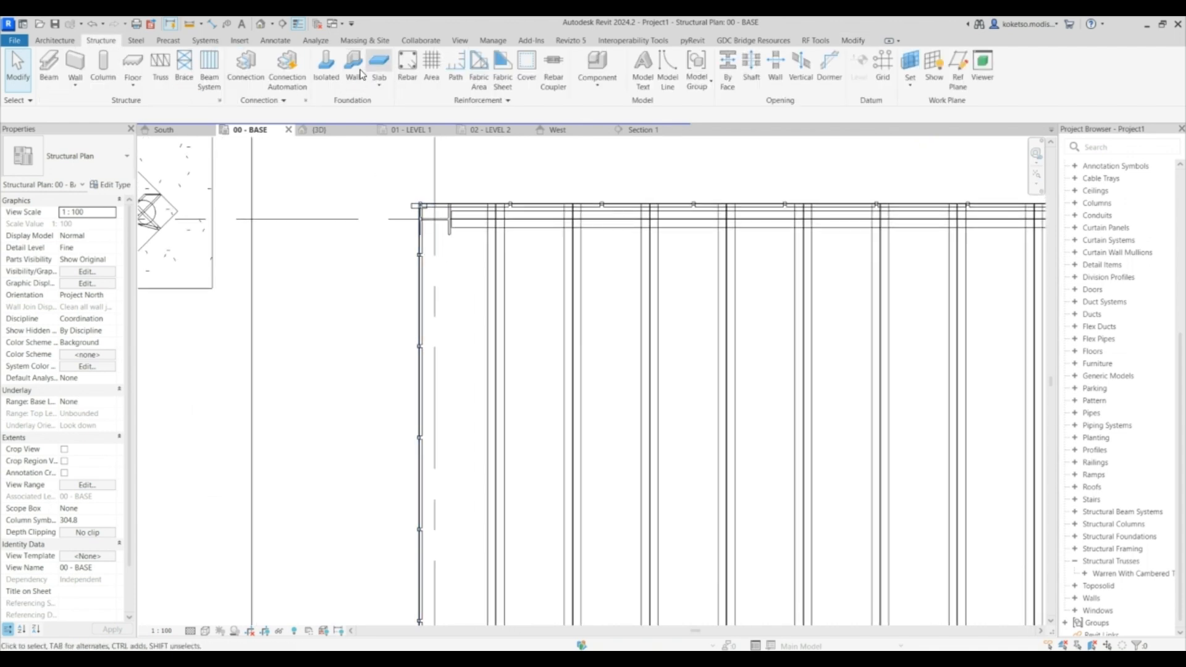
left_click(326, 65)
scroll(434, 216, "down", 4)
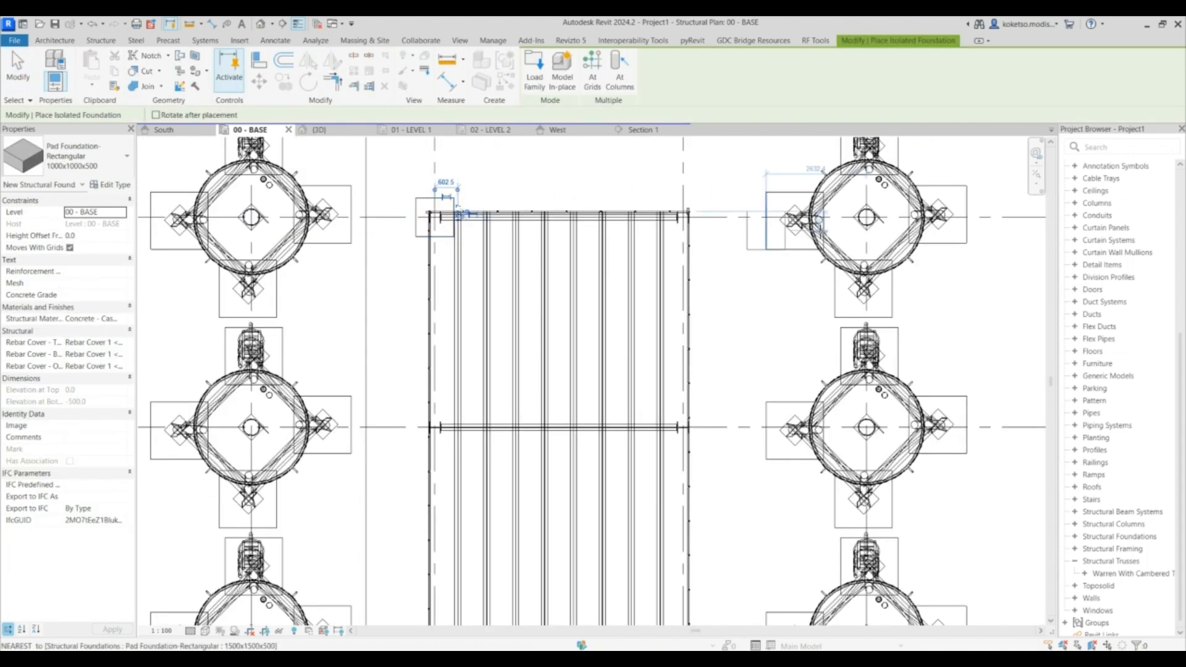
scroll(679, 216, "up", 5)
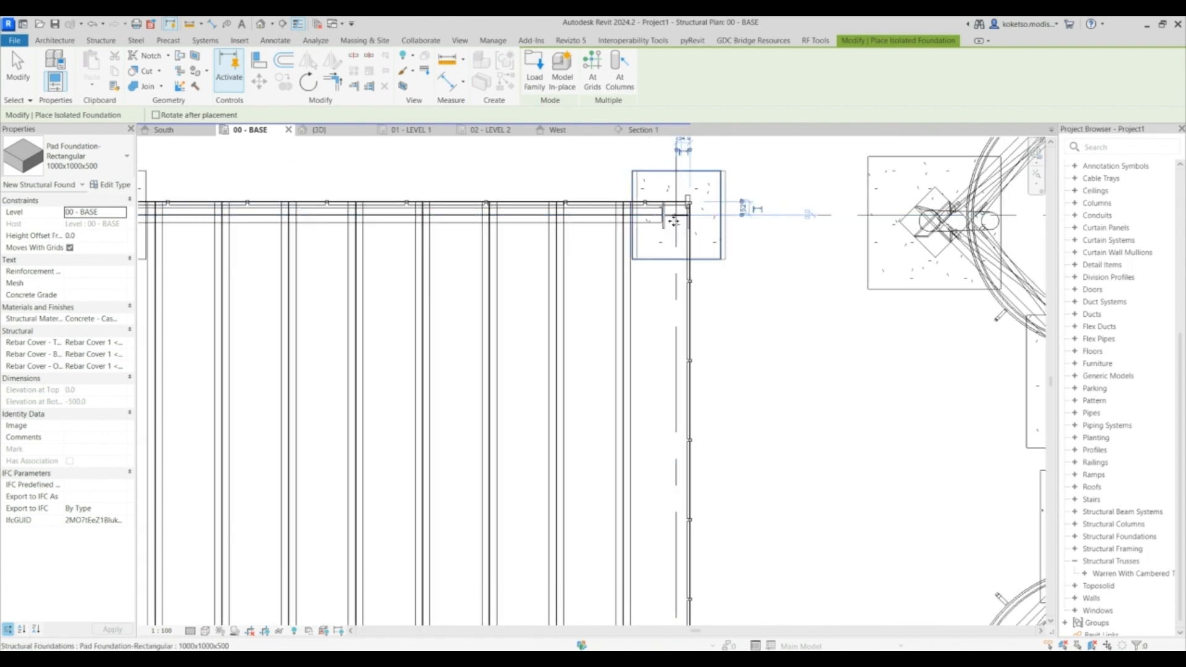
scroll(674, 221, "down", 5)
scroll(562, 233, "up", 3)
left_click(605, 316)
middle_click_drag(982, 346, 624, 325)
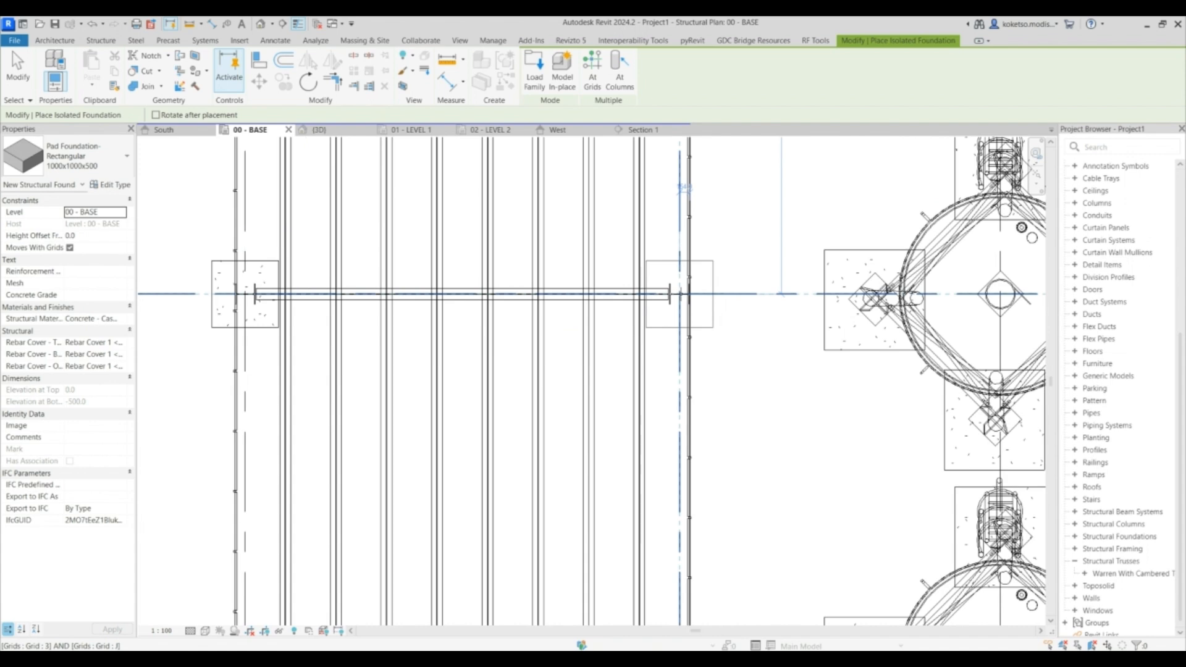
- Place two more pad foundations under the stair support posts at the neighbouring grid intersections
scroll(684, 186, "down", 4)
scroll(543, 352, "up", 4)
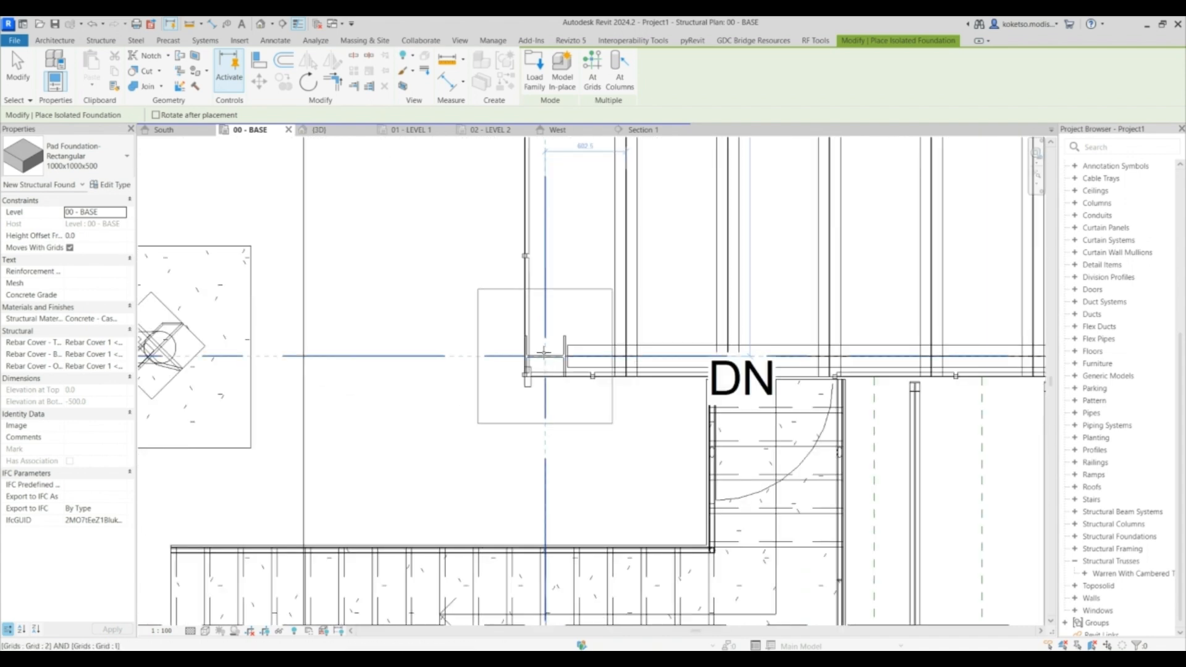
left_click(545, 353)
scroll(617, 346, "down", 3)
scroll(784, 356, "up", 4)
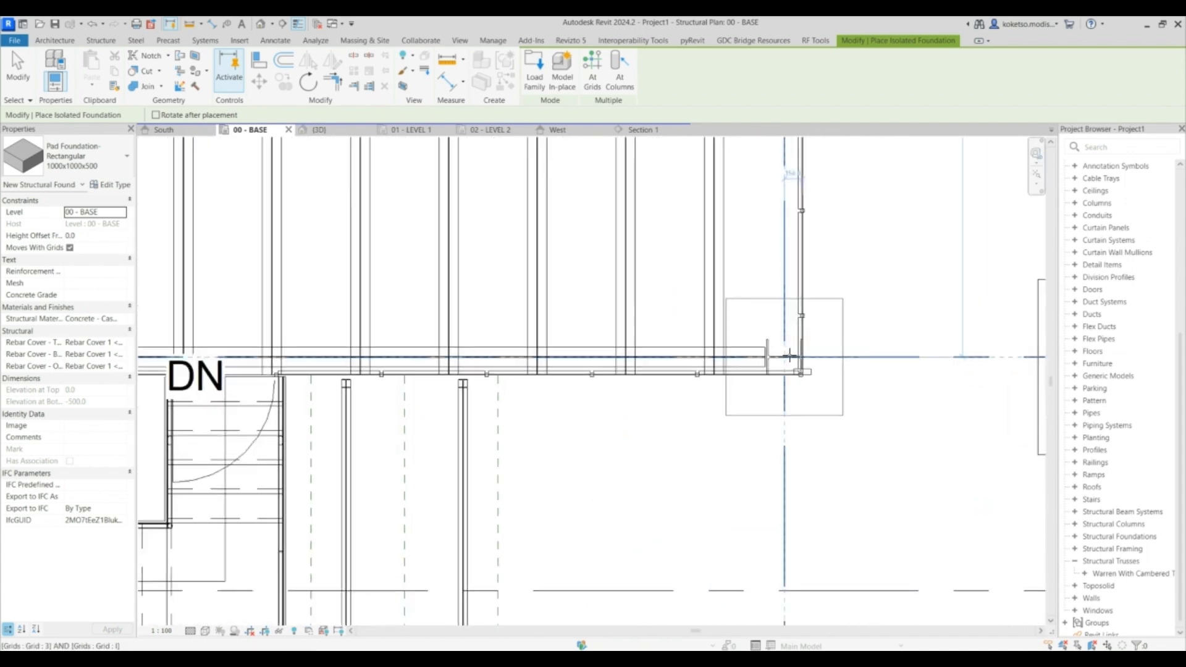
left_click(785, 357)
scroll(786, 356, "down", 3)
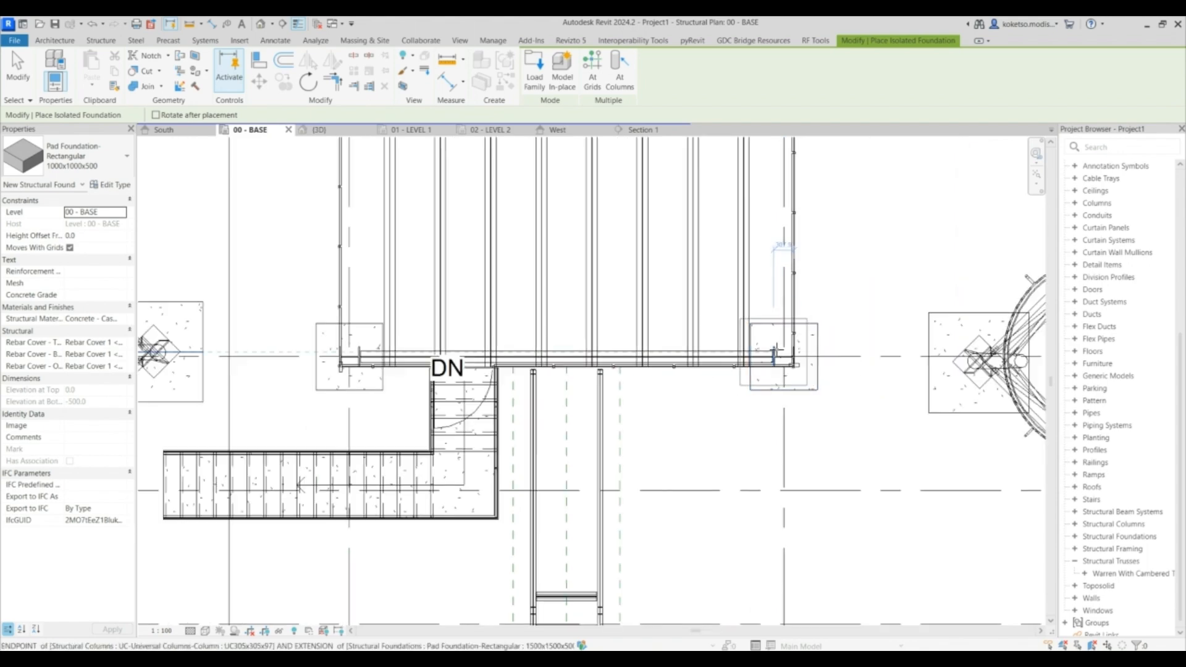
key("Escape")
key("Escape")
- Inspect the new pad foundations under the stairs in the 3D view and orbit out to review the plant
left_click(319, 130)
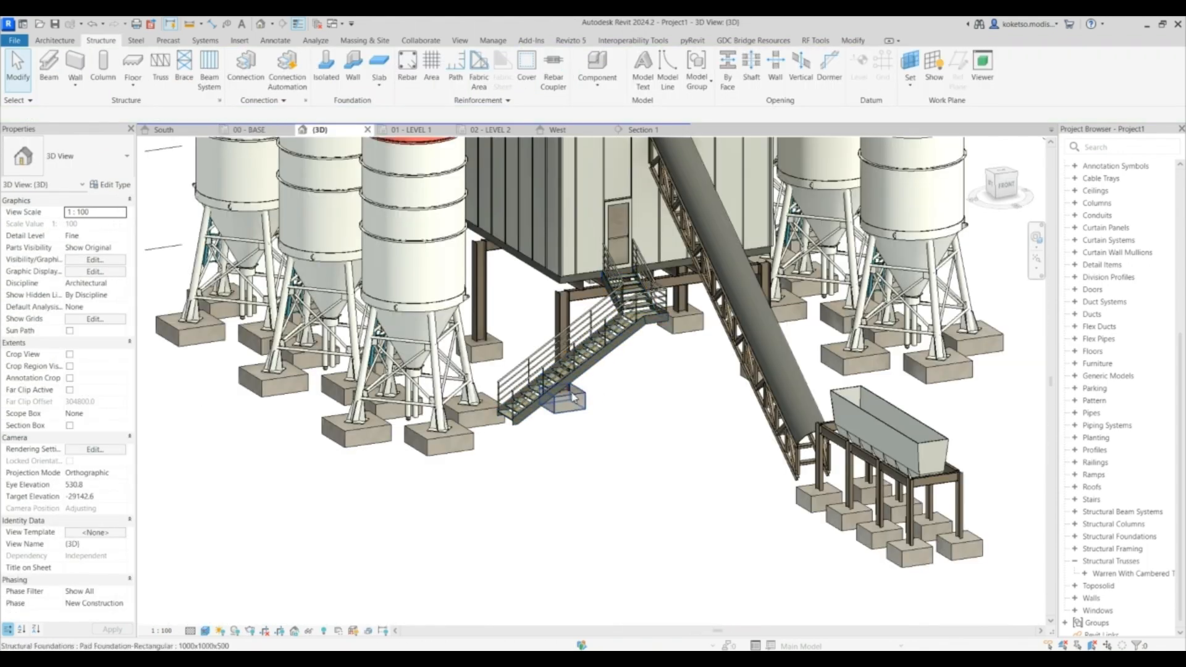
left_click(579, 401)
middle_click_drag(663, 426, 890, 317, "shift")
scroll(543, 395, "down", 3)
middle_click_drag(481, 418, 659, 418, "shift")
middle_click_drag(660, 417, 595, 514)
key("Escape")
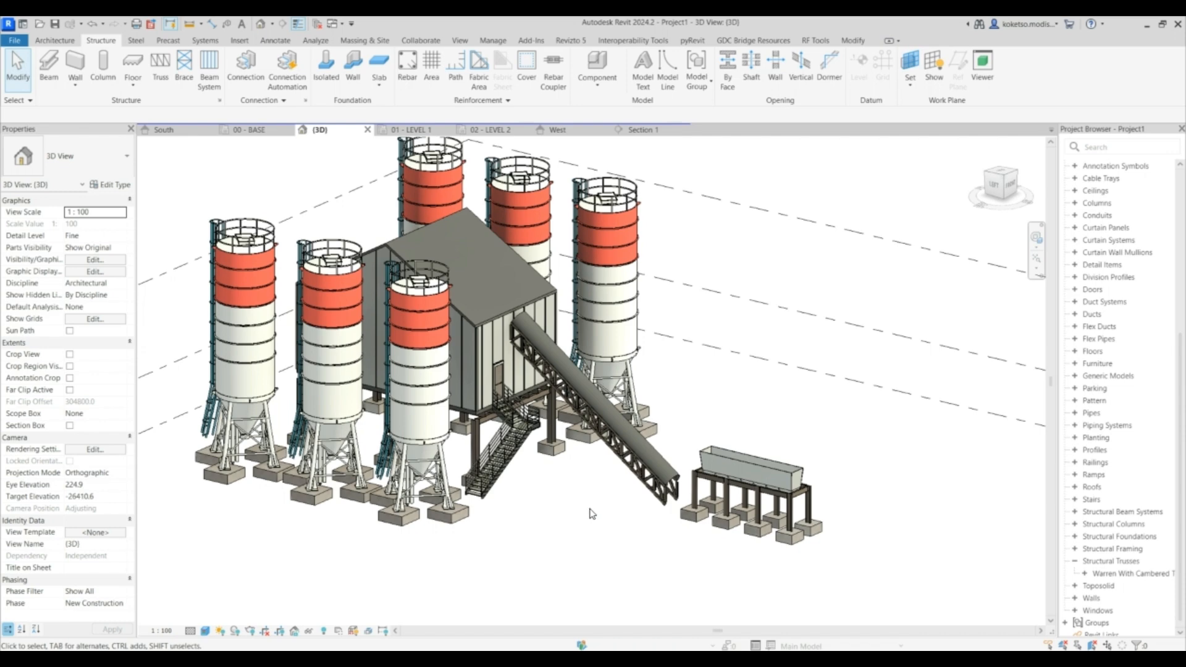
middle_click_drag(529, 507, 649, 513, "shift")
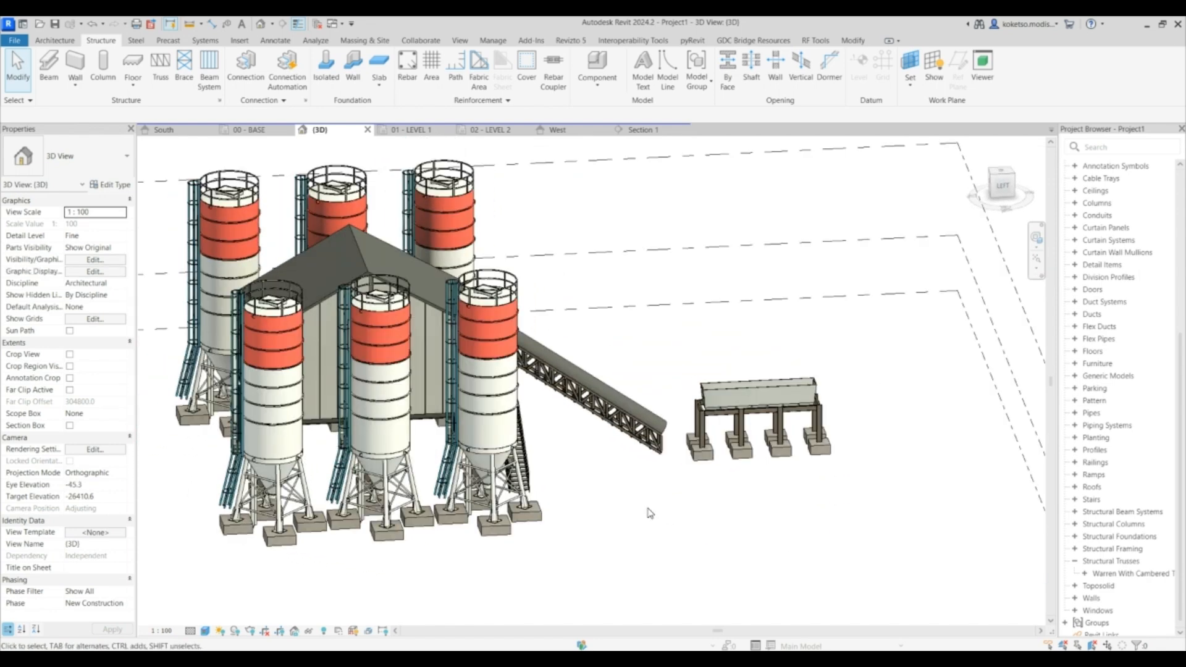